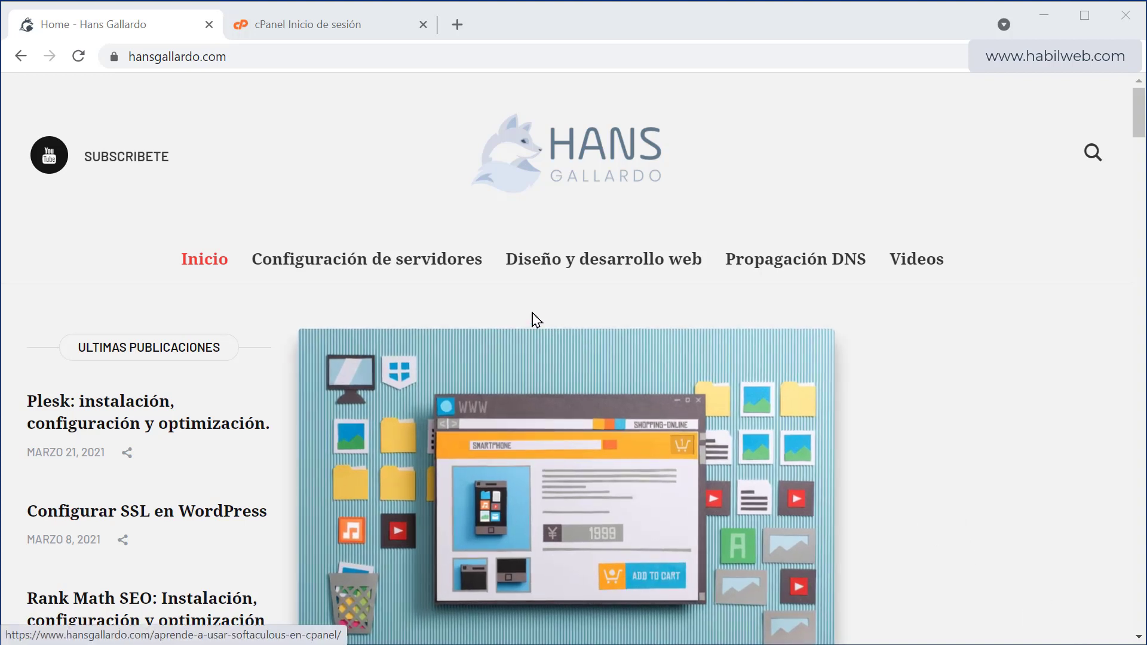
# - In the cPanel tab, replace :2083 with /cpanel and load habilweb.xyz/cpanel
pyautogui.click(324, 33)
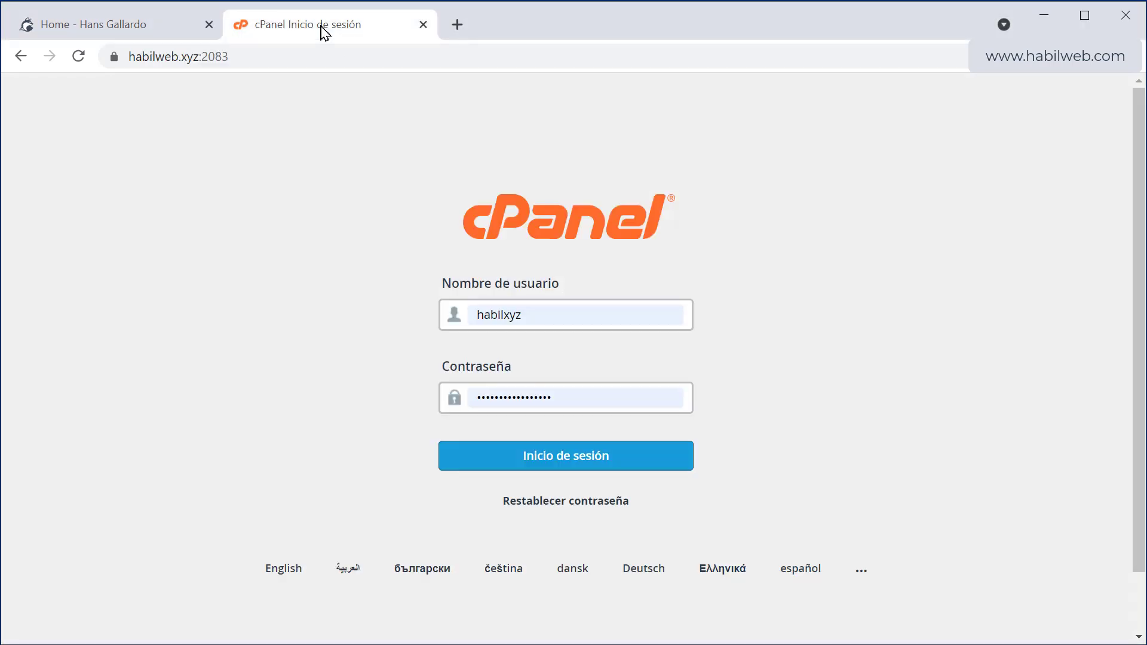
pyautogui.click(197, 56)
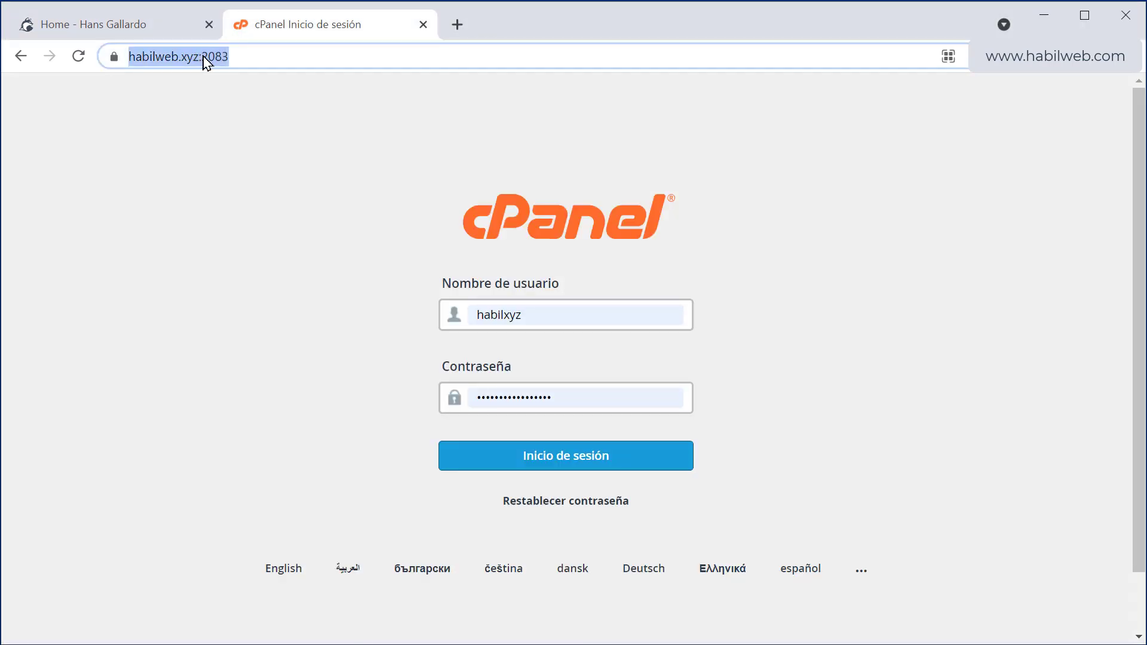
pyautogui.click(208, 56)
pyautogui.click(239, 56)
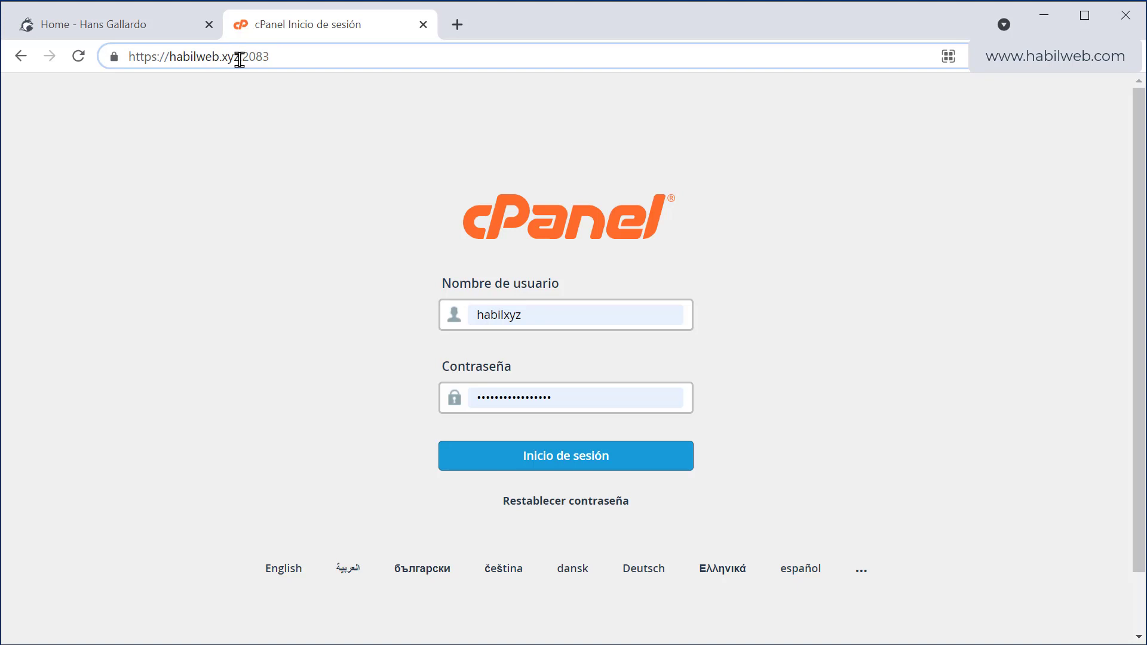
pyautogui.moveTo(241, 58); pyautogui.dragTo(651, 74)
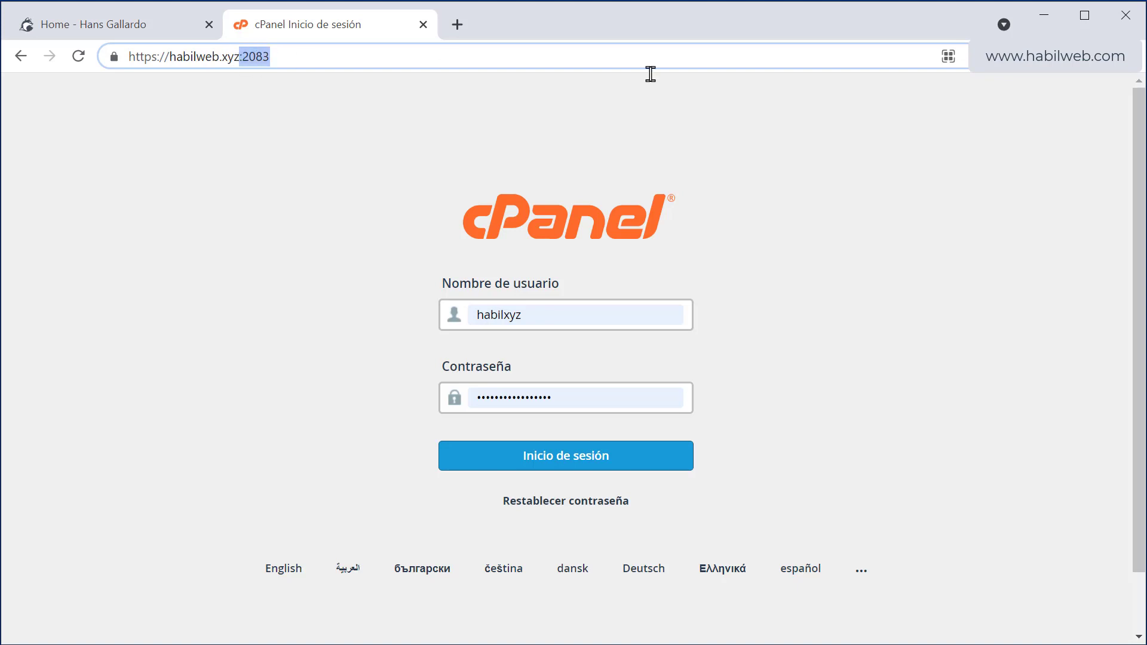
pyautogui.write('/')
pyautogui.write('cpa')
pyautogui.press('BackSpace')
pyautogui.press('BackSpace')
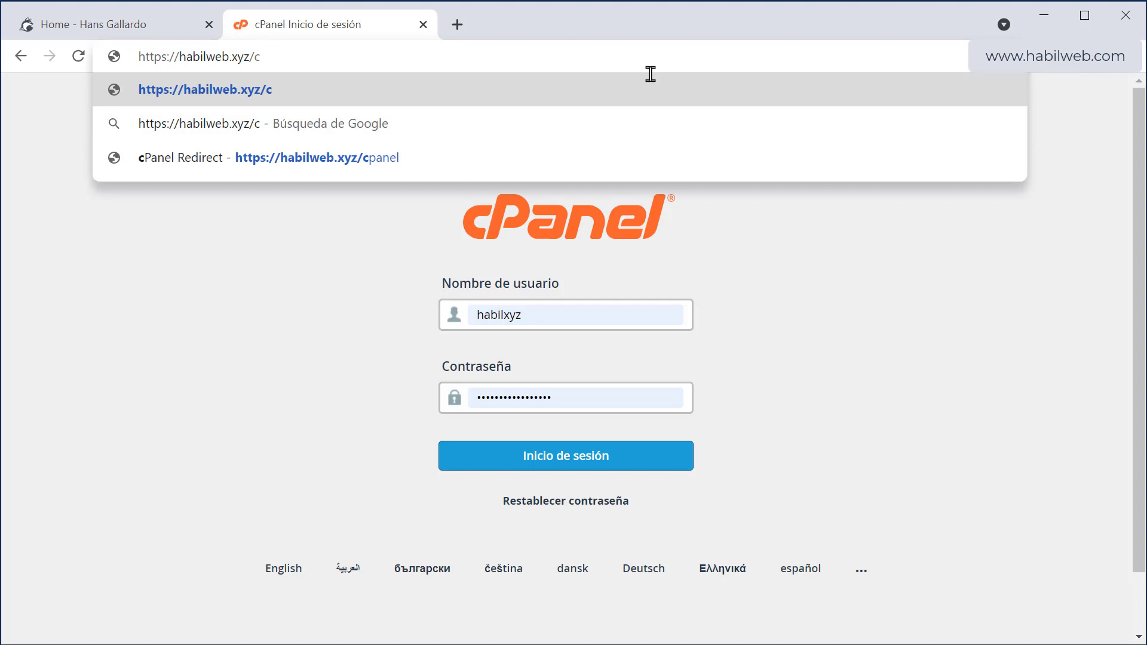
pyautogui.write('panel')
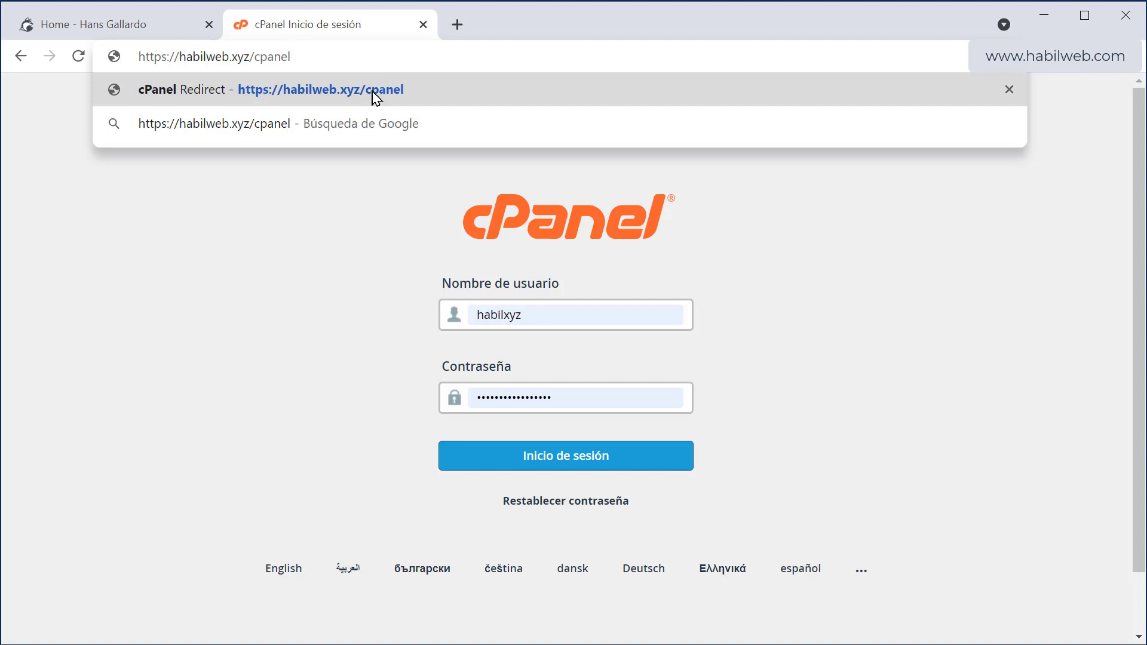
pyautogui.click(374, 96)
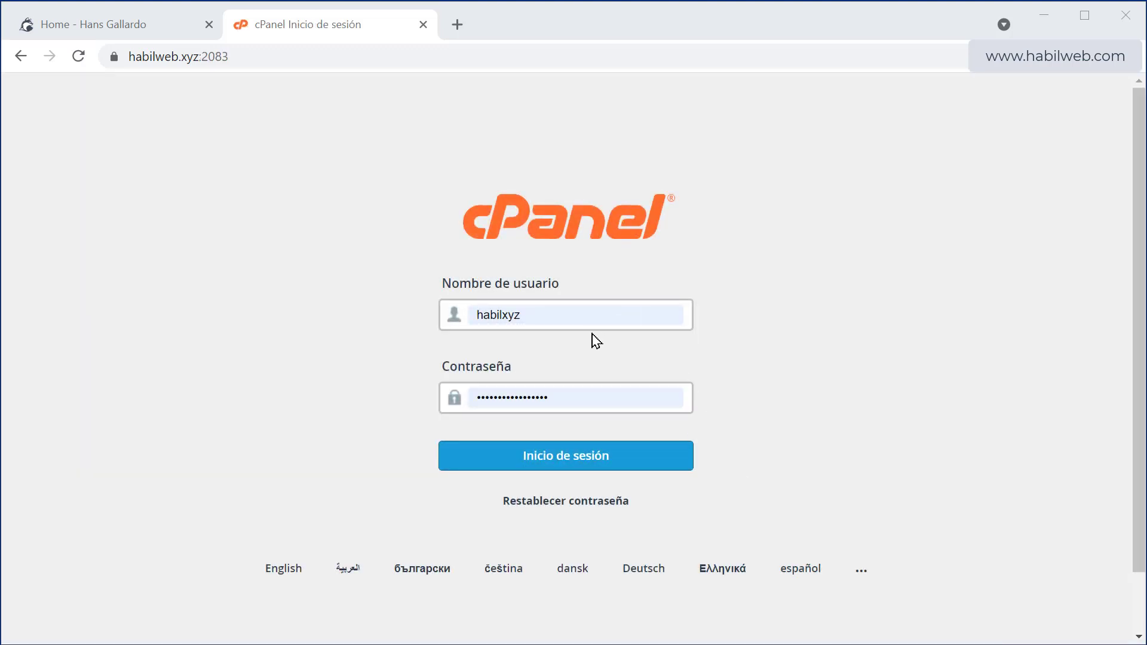
# - Log in with the prefilled username and password via 'Inicio de sesión'
pyautogui.doubleClick(567, 313)
pyautogui.click(318, 302)
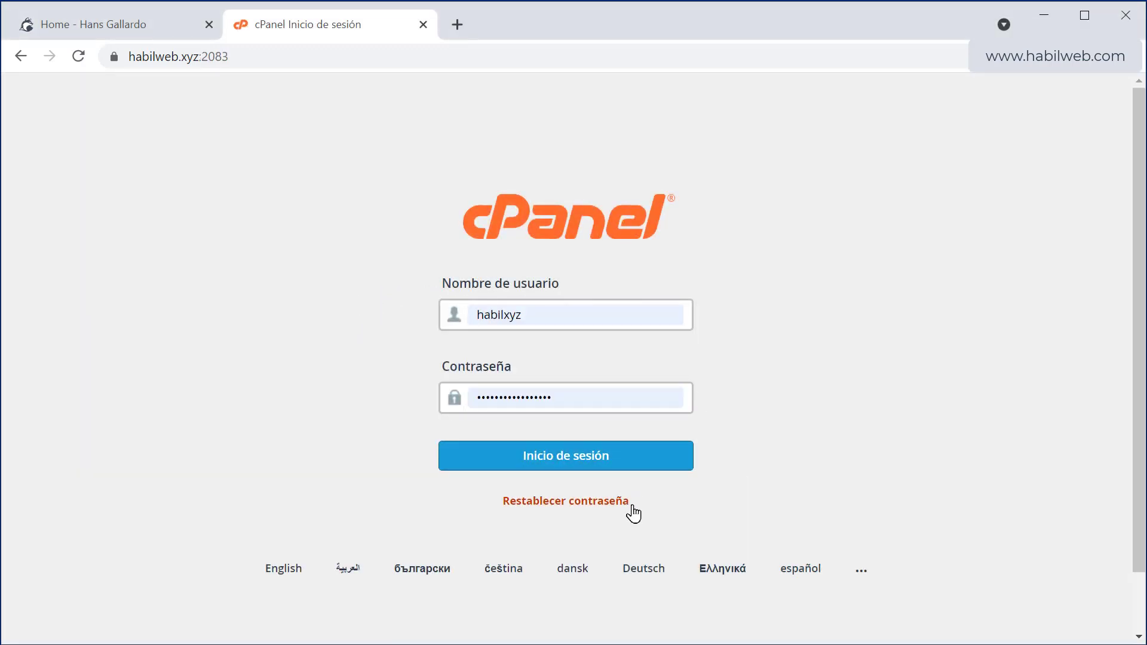
pyautogui.click(489, 467)
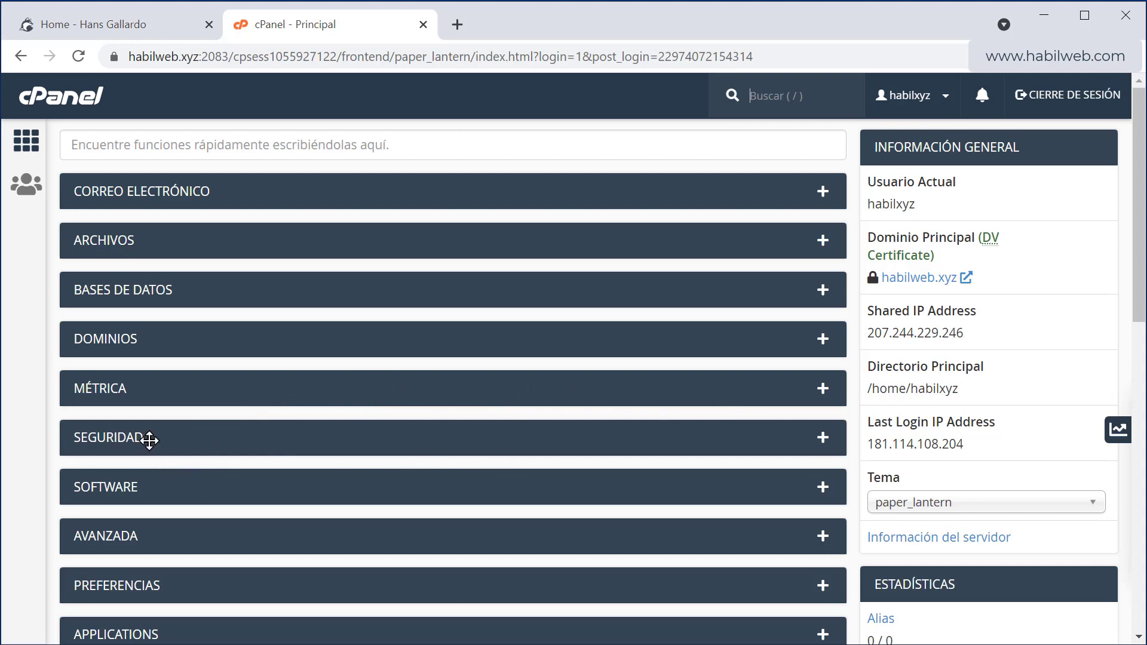
pyautogui.scroll(-2, 157, 443)
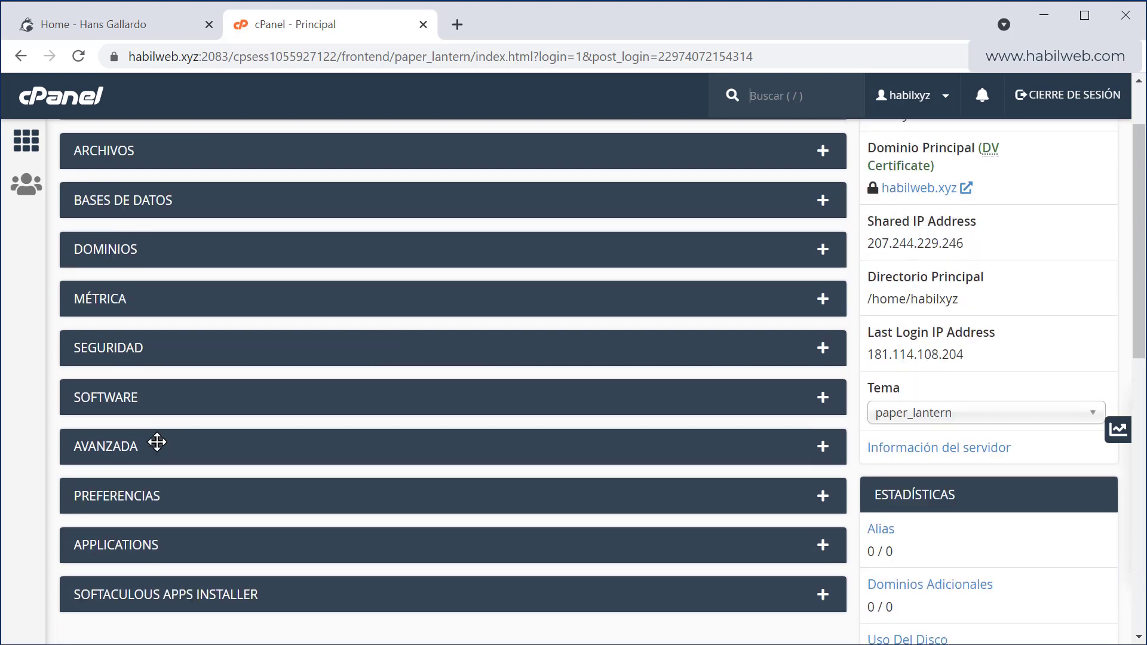
# - Expand and collapse the SOFTWARE and AVANZADA groups to preview their tools
pyautogui.click(822, 400)
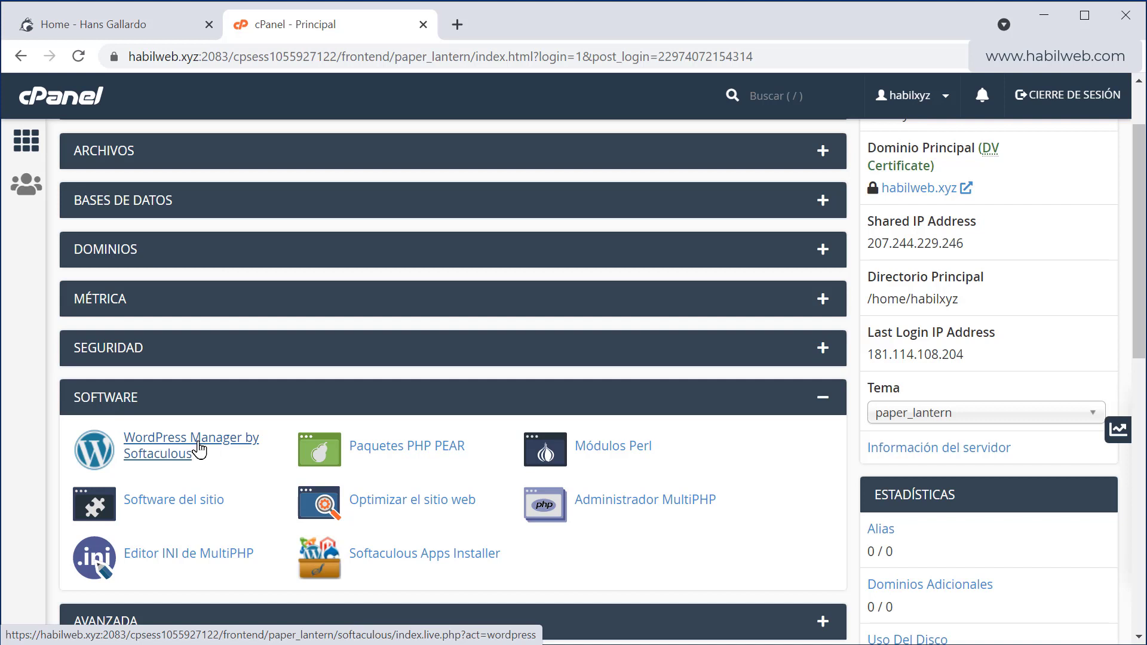
pyautogui.scroll(-1, 229, 459)
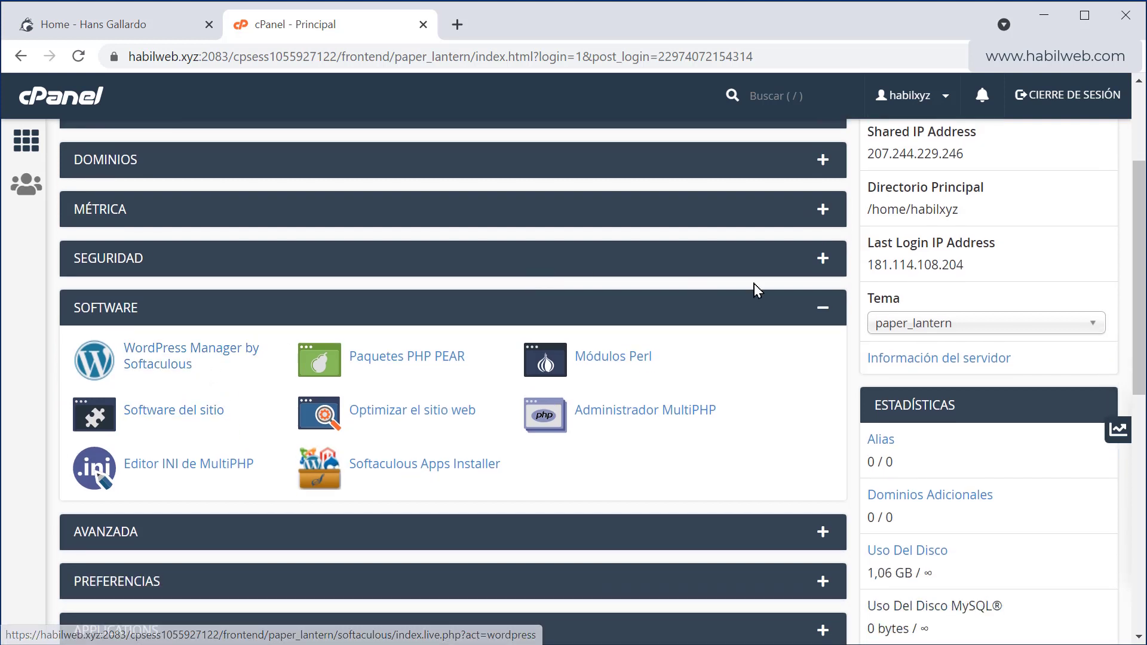
pyautogui.click(822, 308)
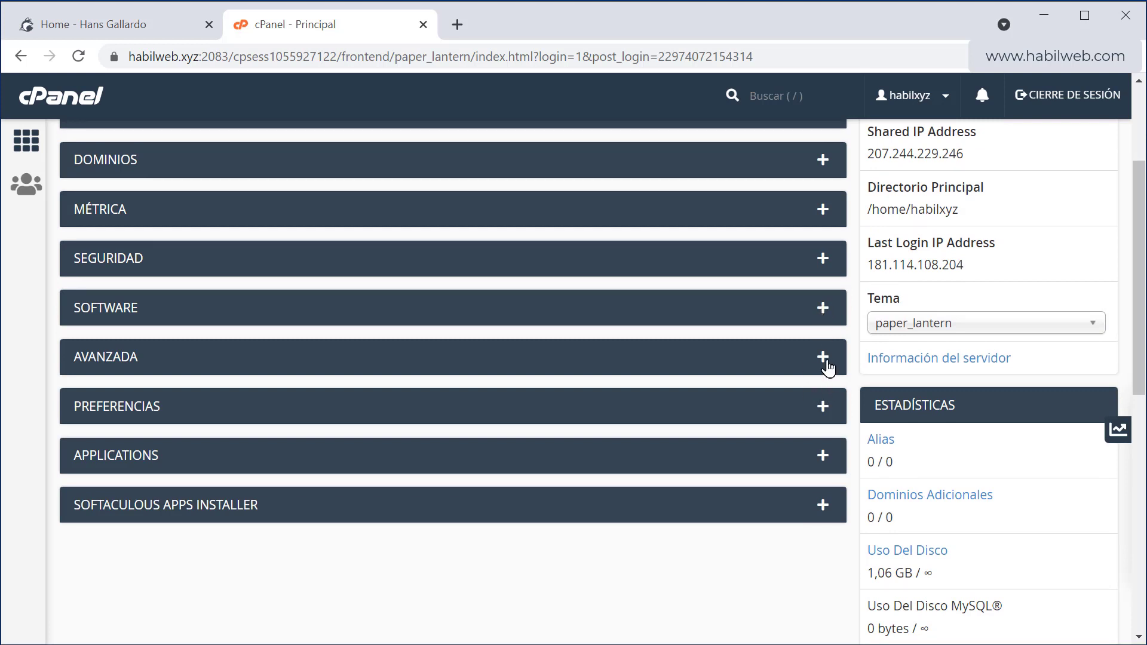
pyautogui.click(825, 358)
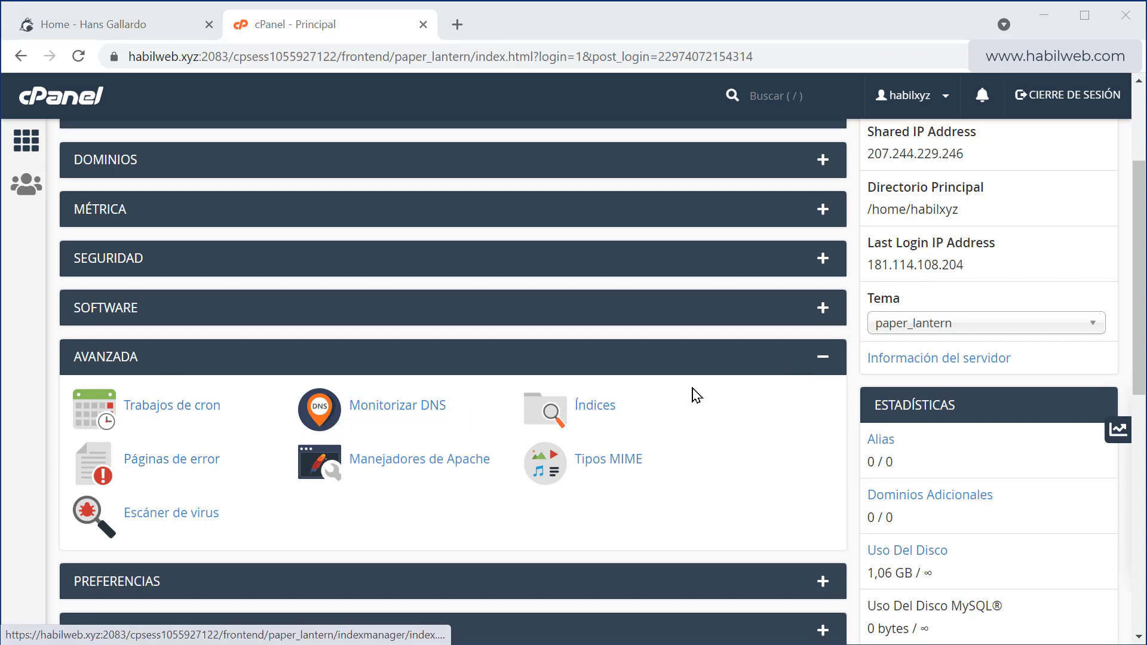
pyautogui.click(825, 361)
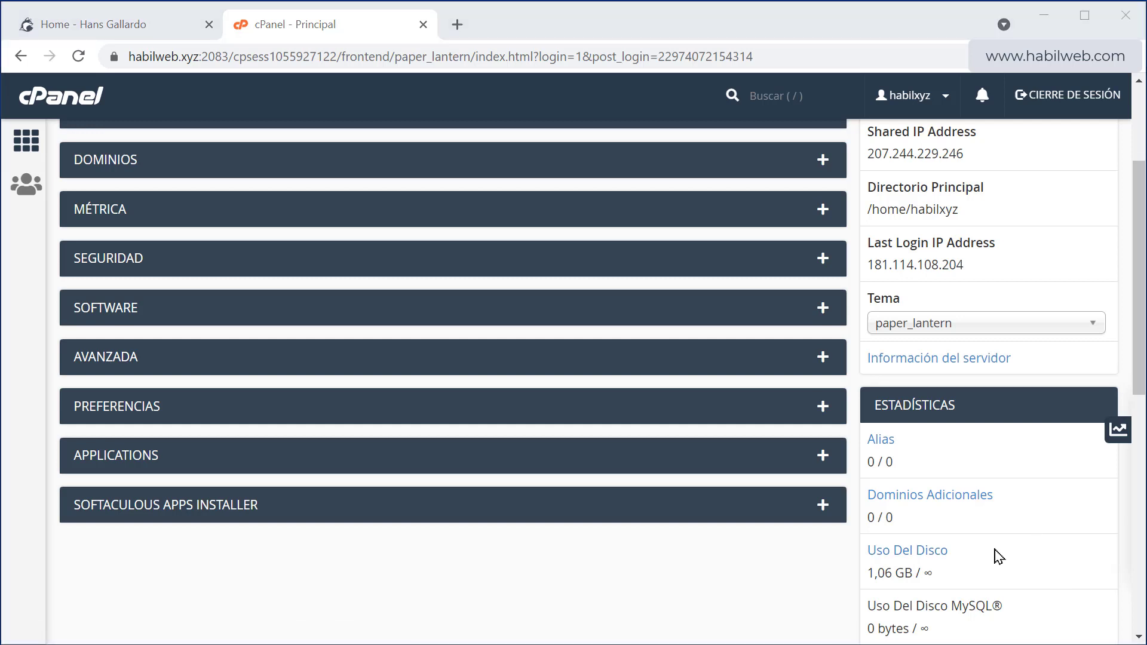
# - Toggle PREFERENCIAS, then leave APPLICATIONS and SOFTWARE expanded
pyautogui.click(824, 408)
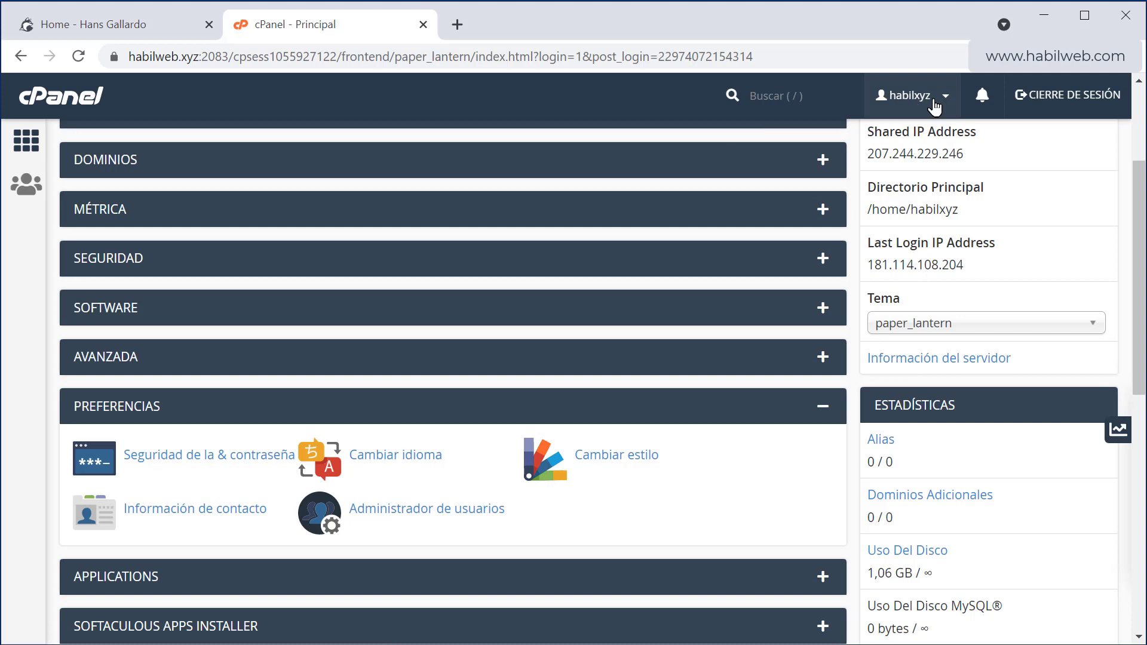
pyautogui.click(825, 410)
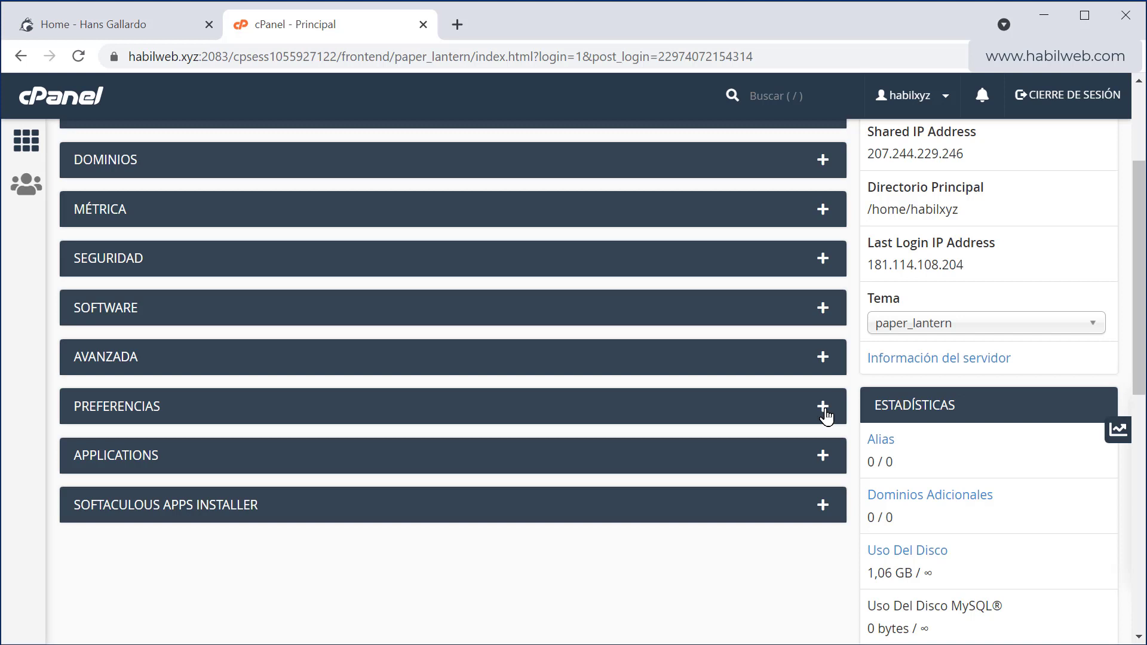
pyautogui.click(823, 408)
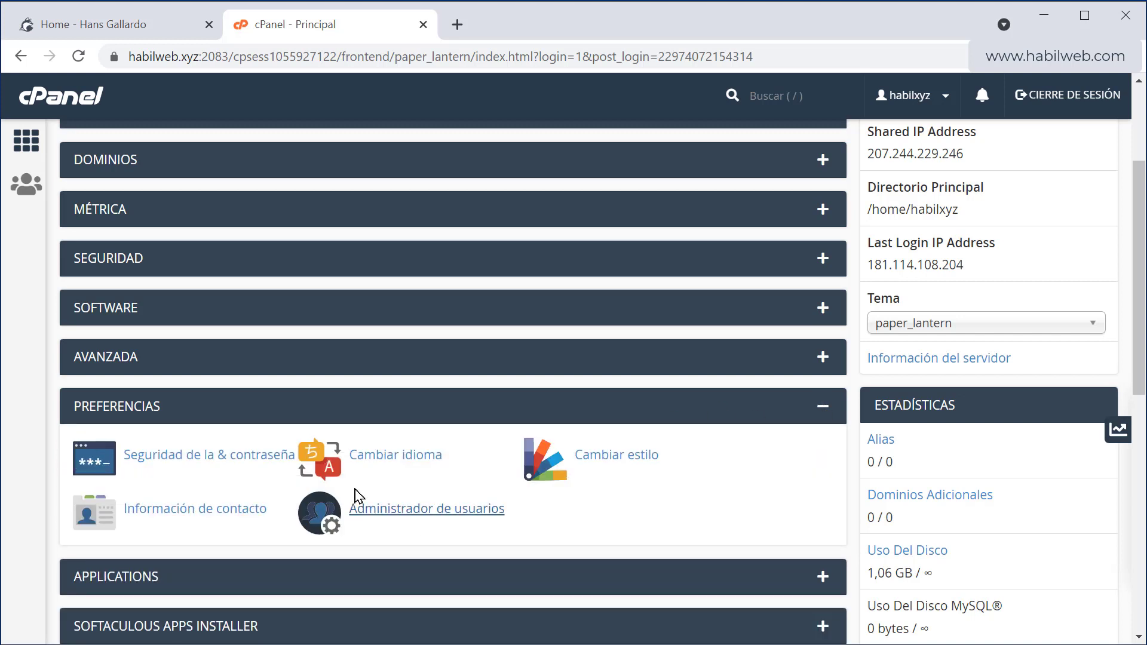
pyautogui.click(823, 408)
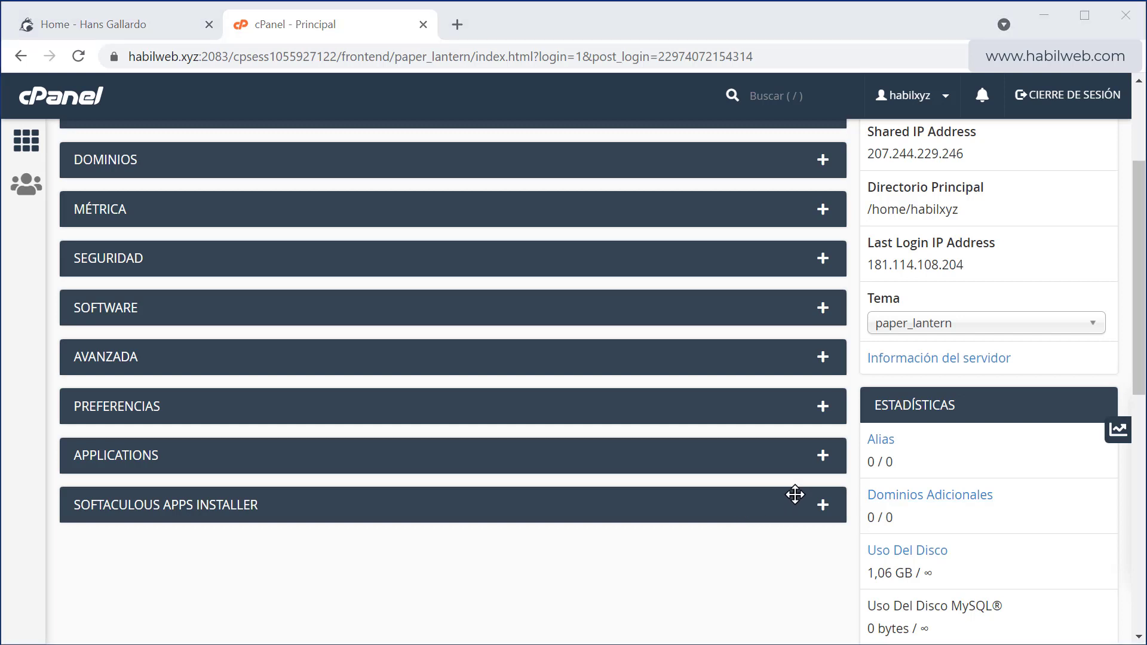
pyautogui.click(823, 464)
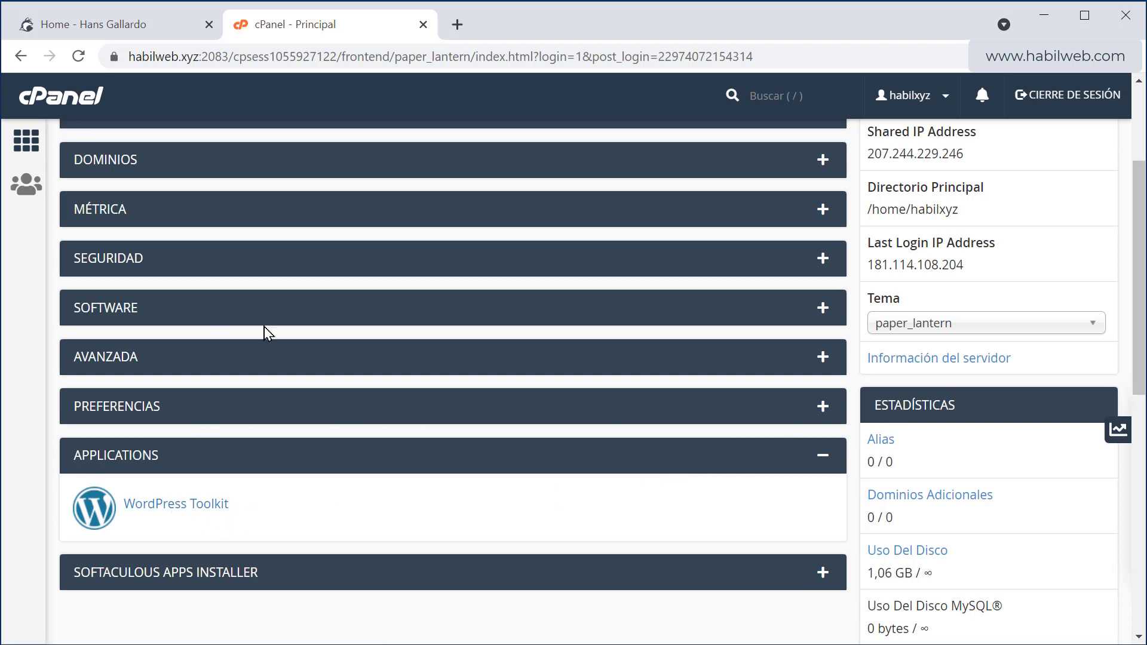
pyautogui.click(823, 308)
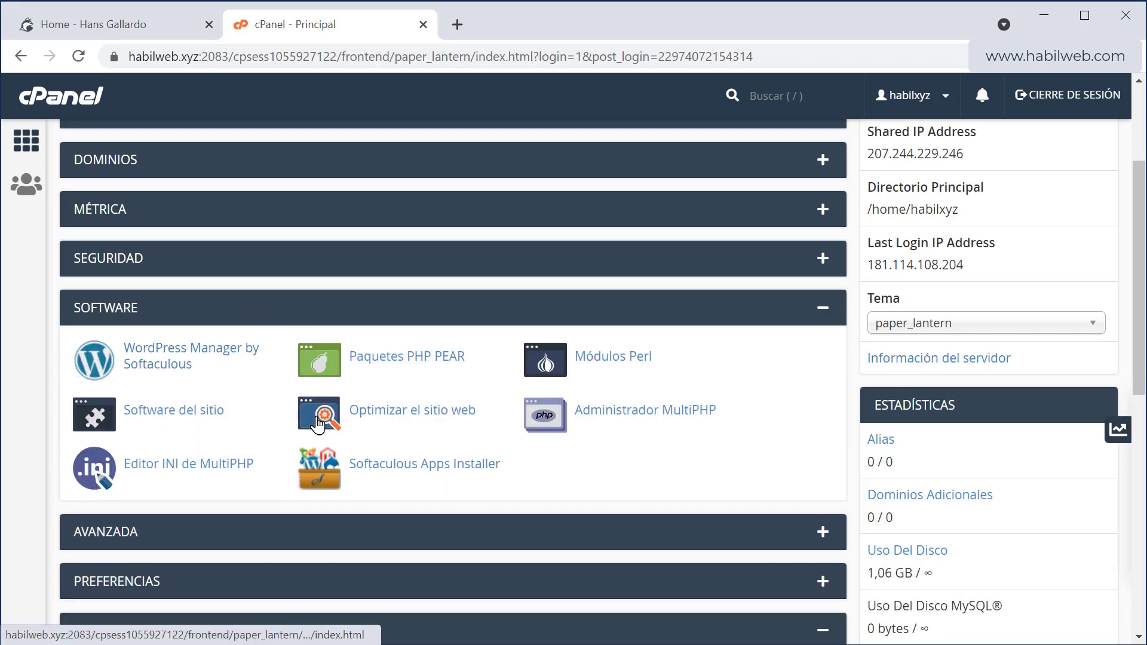
pyautogui.scroll(-3, 331, 427)
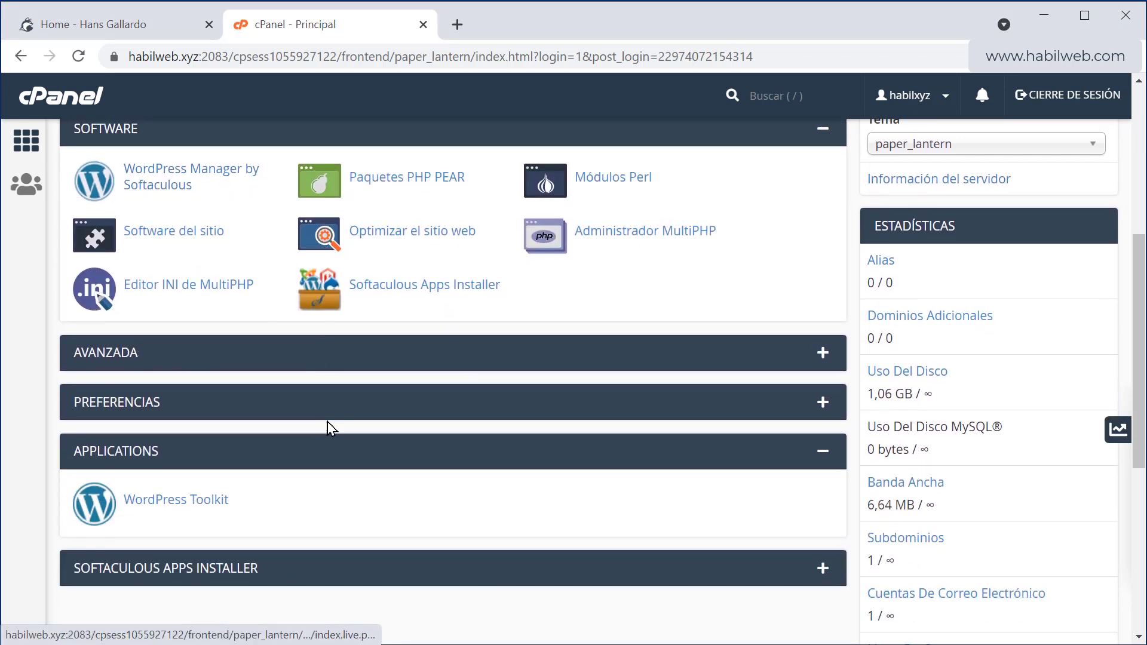
# - View the Softaculous Apps Installer scripts, then fold it and APPLICATIONS and scroll back up
pyautogui.click(828, 577)
pyautogui.scroll(-4, 690, 608)
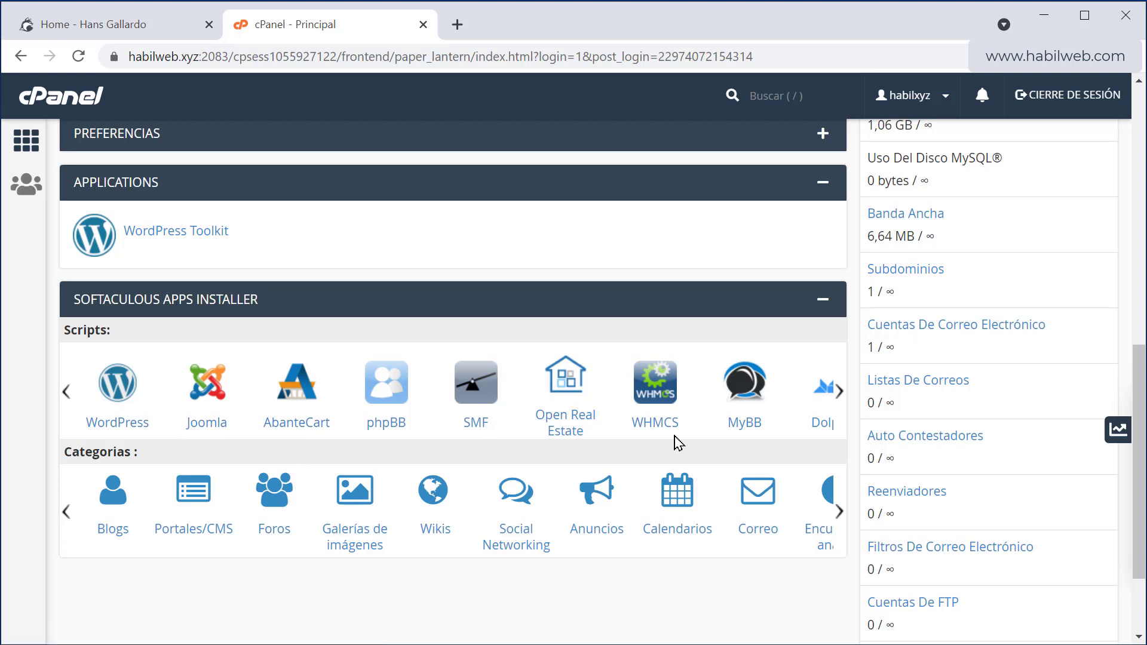
pyautogui.moveTo(839, 391)
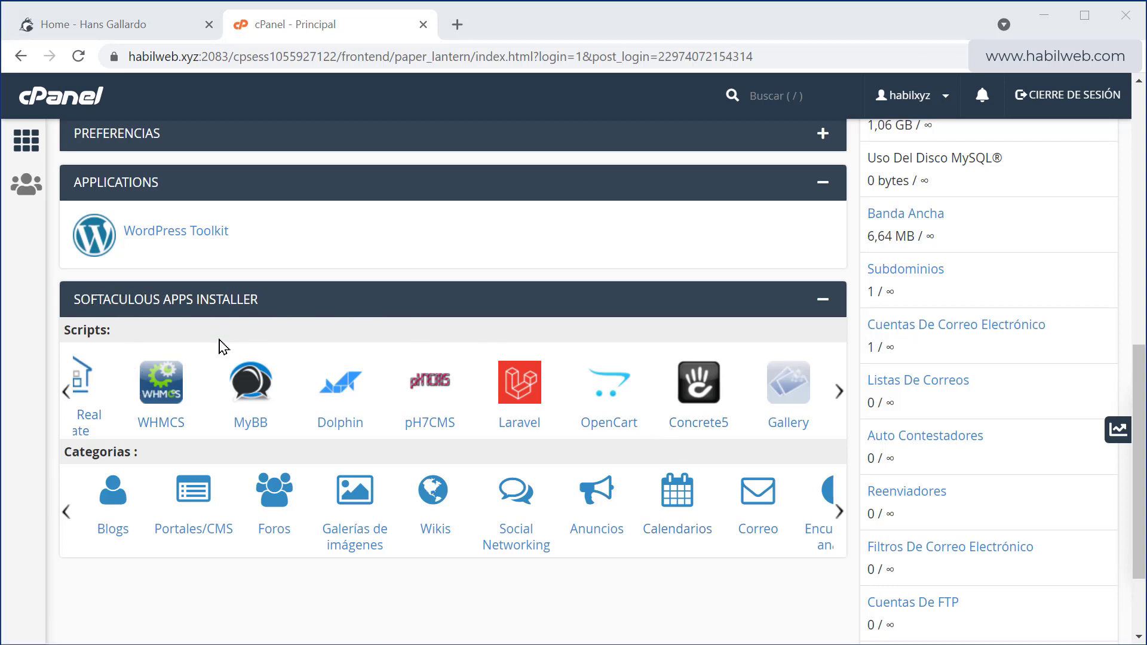
pyautogui.click(823, 303)
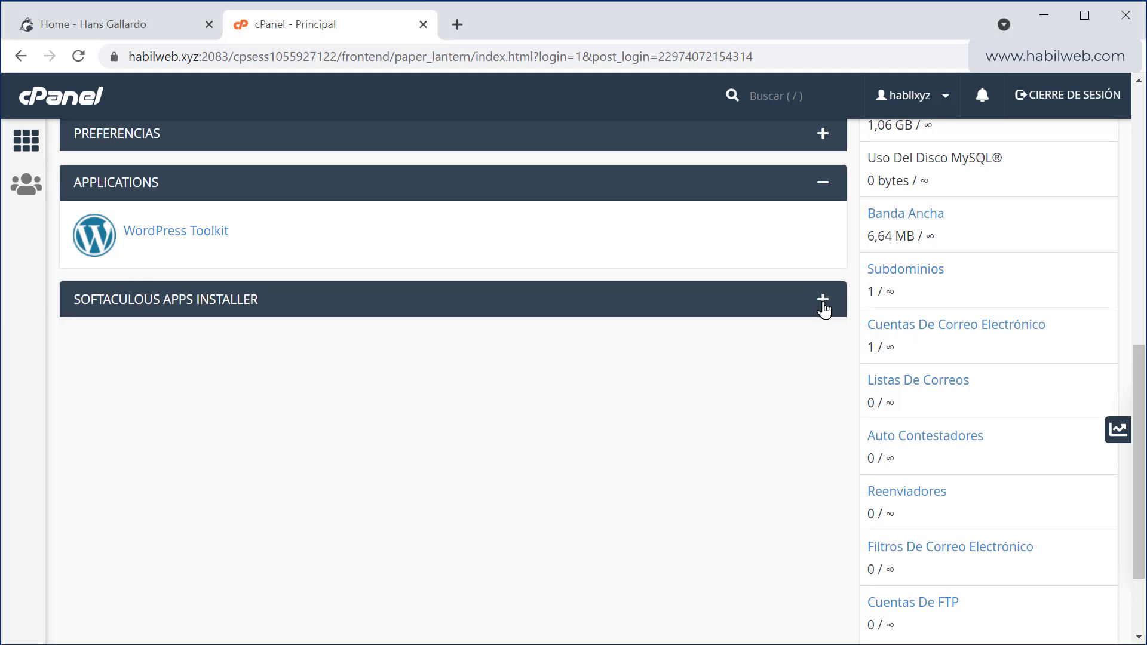
pyautogui.click(824, 183)
pyautogui.scroll(10, 1038, 507)
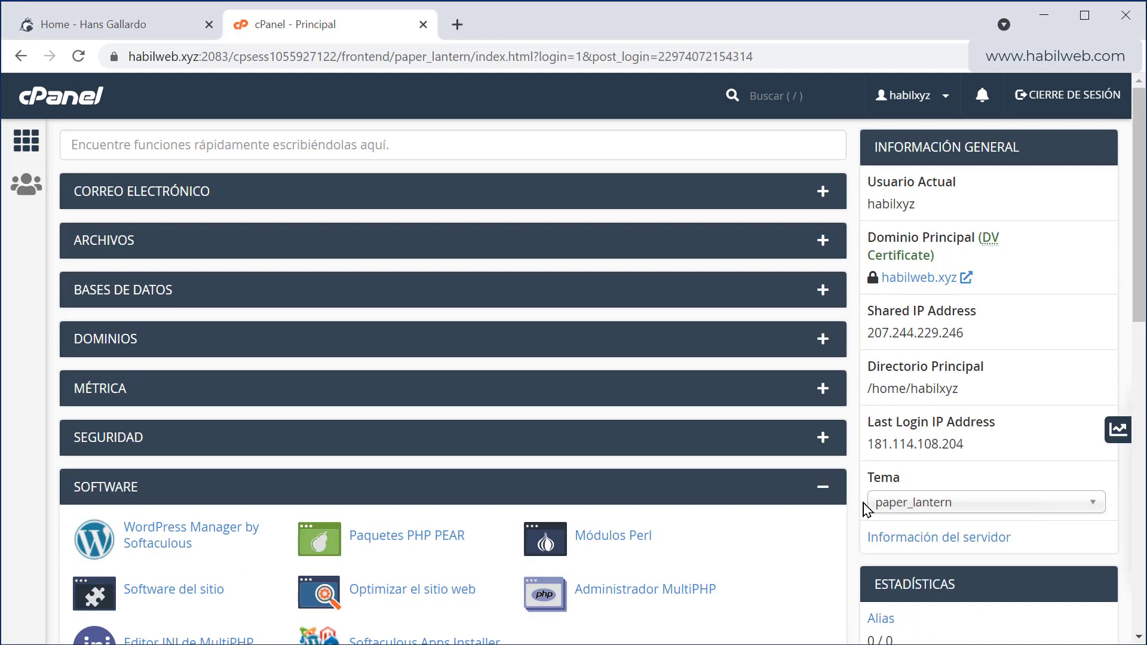
# - Collapse SOFTWARE and expand the CORREO ELECTRÓNICO email tools group
pyautogui.click(824, 489)
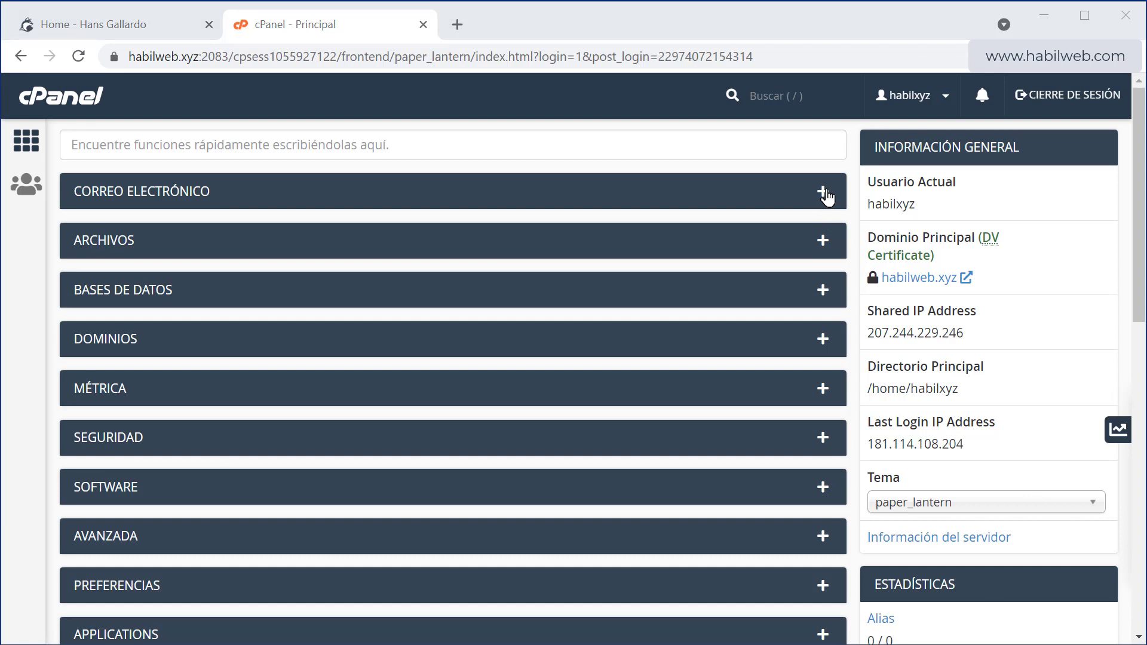
pyautogui.click(823, 192)
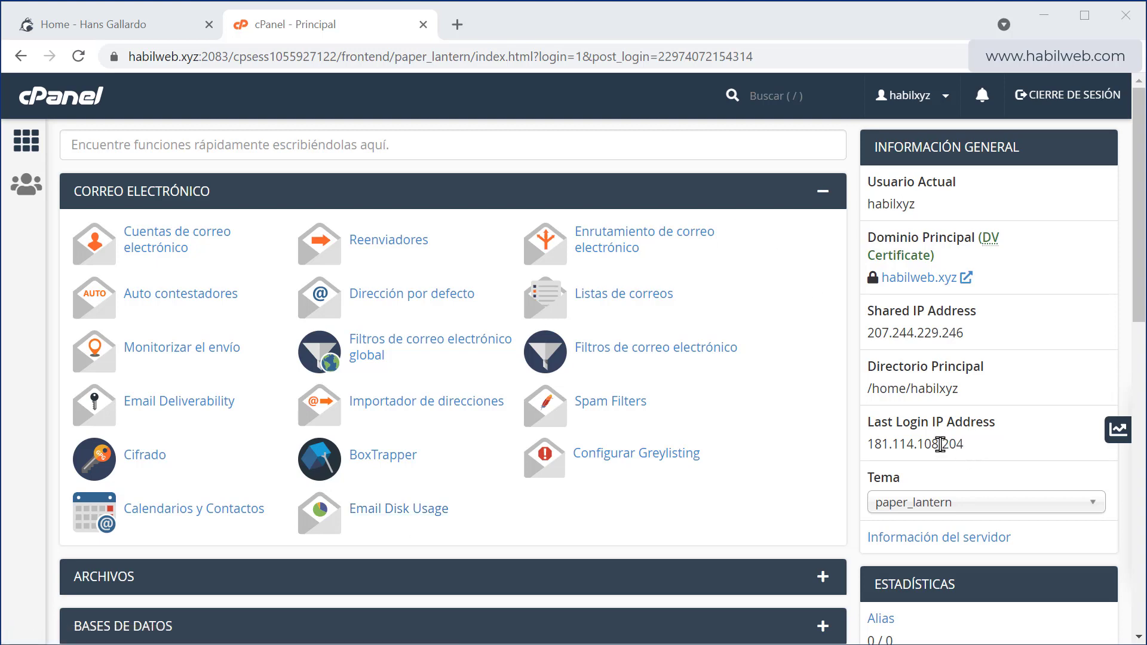
# - Delete the moodle mailbox via Administrar → Delete Email Account, confirming with Eliminar
pyautogui.scroll(-6, 940, 445)
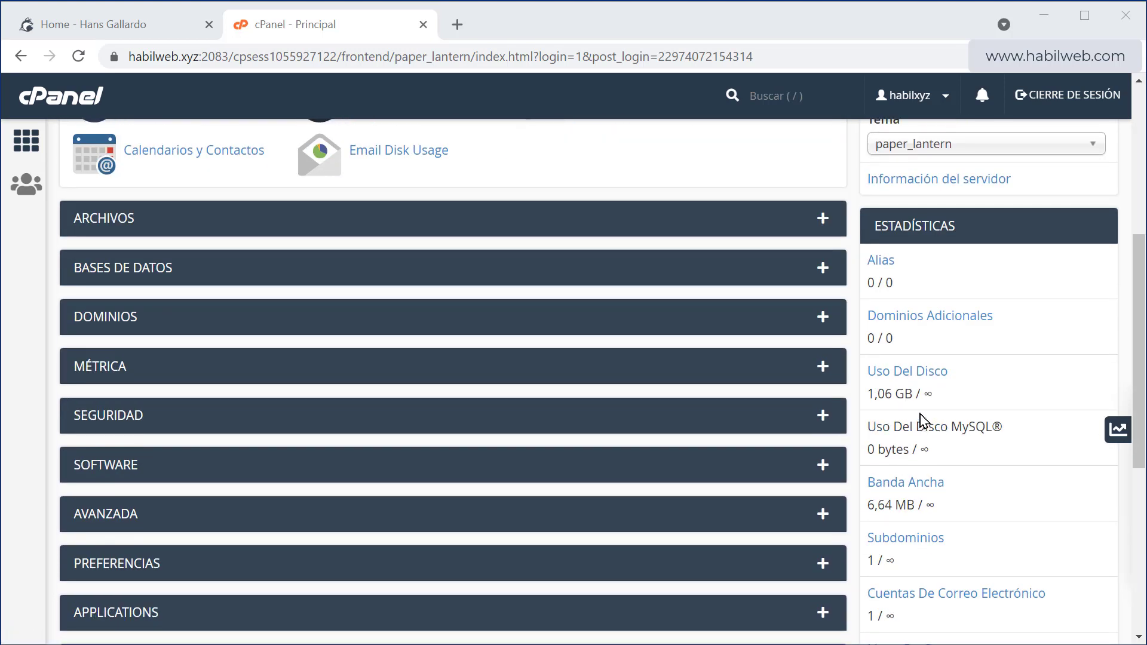
pyautogui.scroll(6, 941, 418)
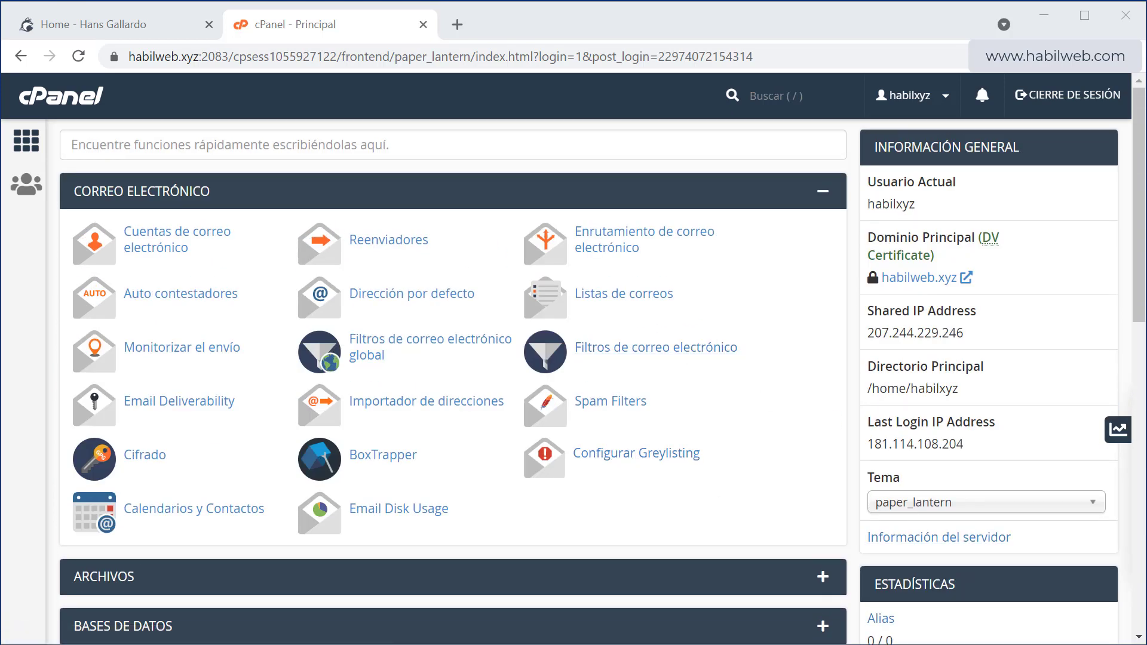
pyautogui.click(151, 258)
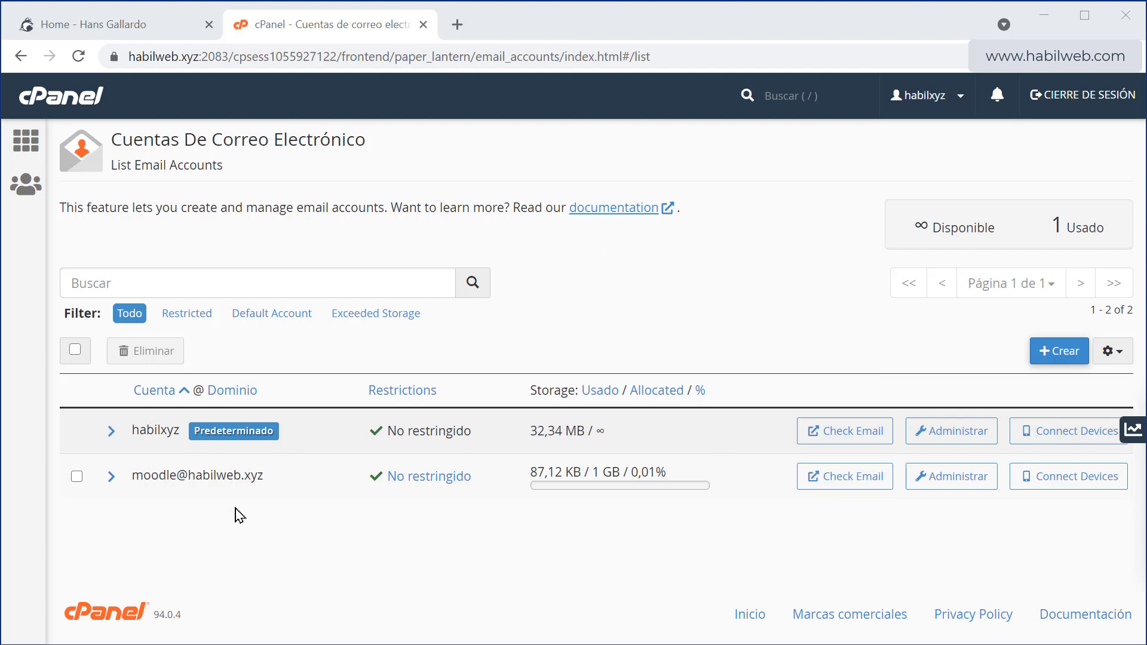
pyautogui.click(978, 487)
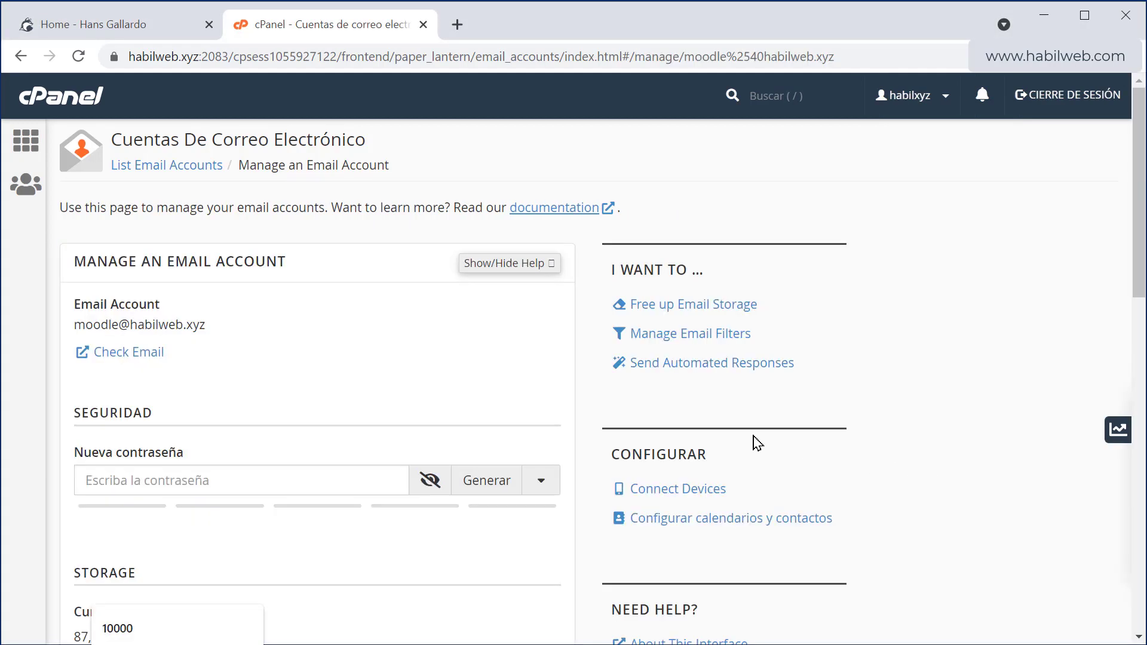
pyautogui.scroll(-4, 533, 417)
pyautogui.scroll(-10, 531, 419)
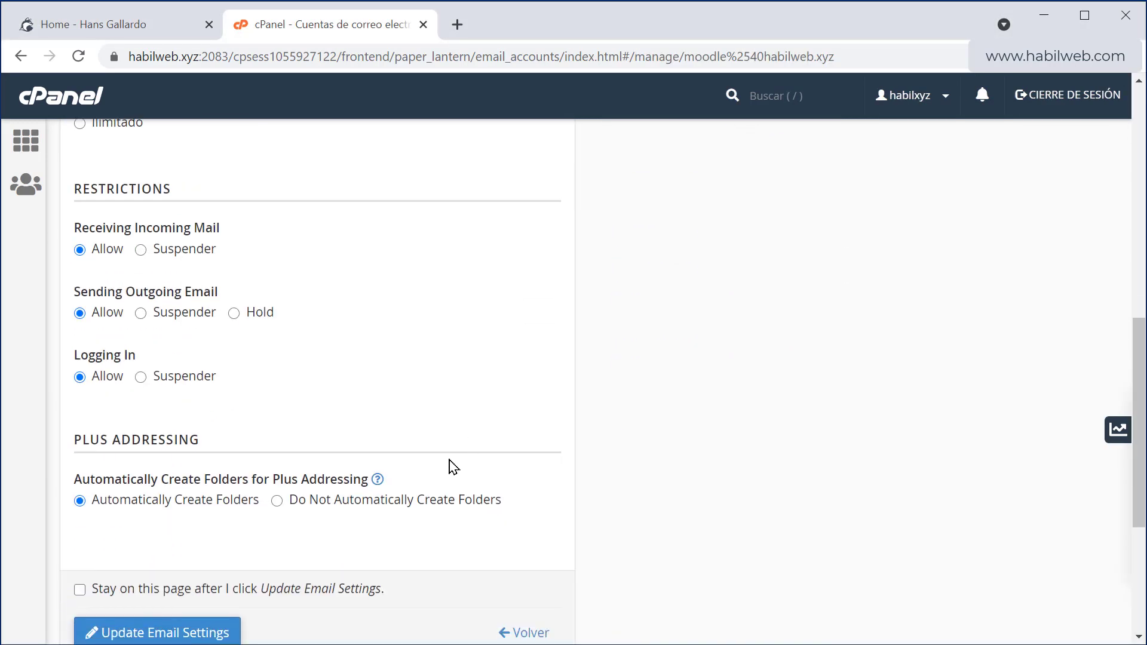
pyautogui.click(184, 521)
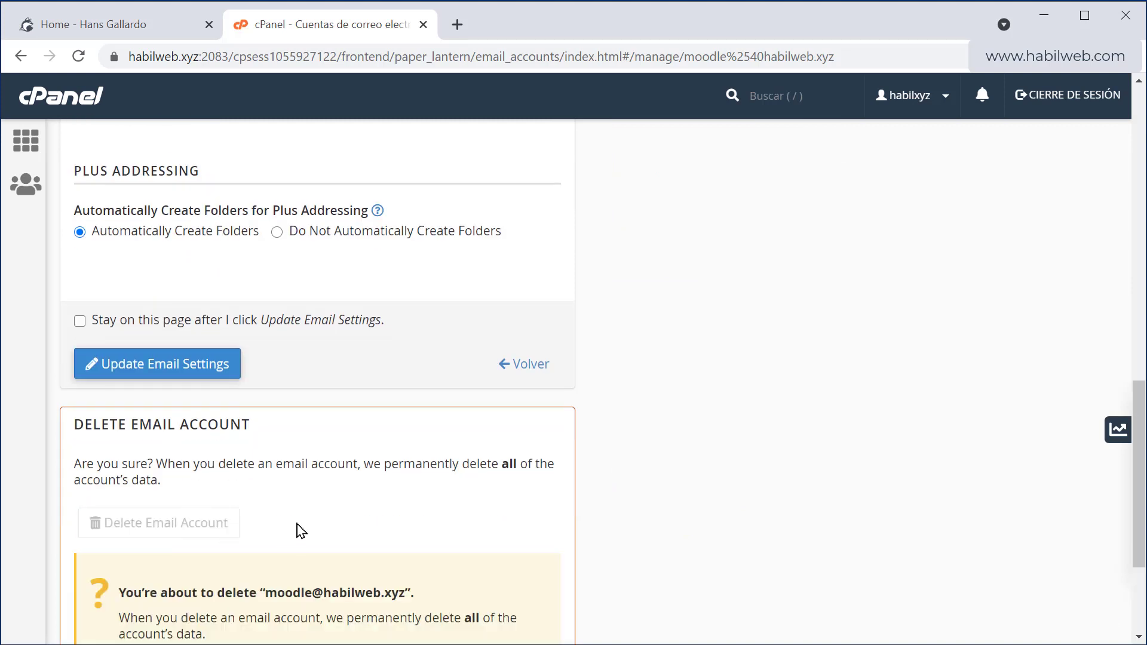
pyautogui.scroll(-3, 297, 531)
pyautogui.click(157, 498)
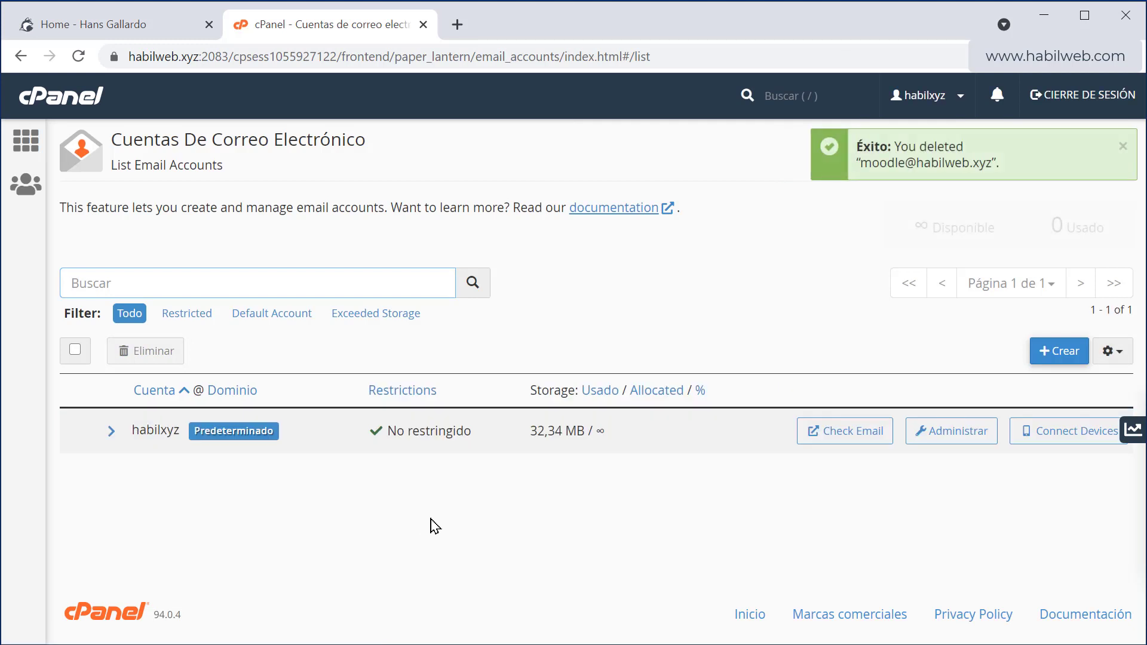
# - Start a new email account with the username 'prueba'
pyautogui.click(1061, 357)
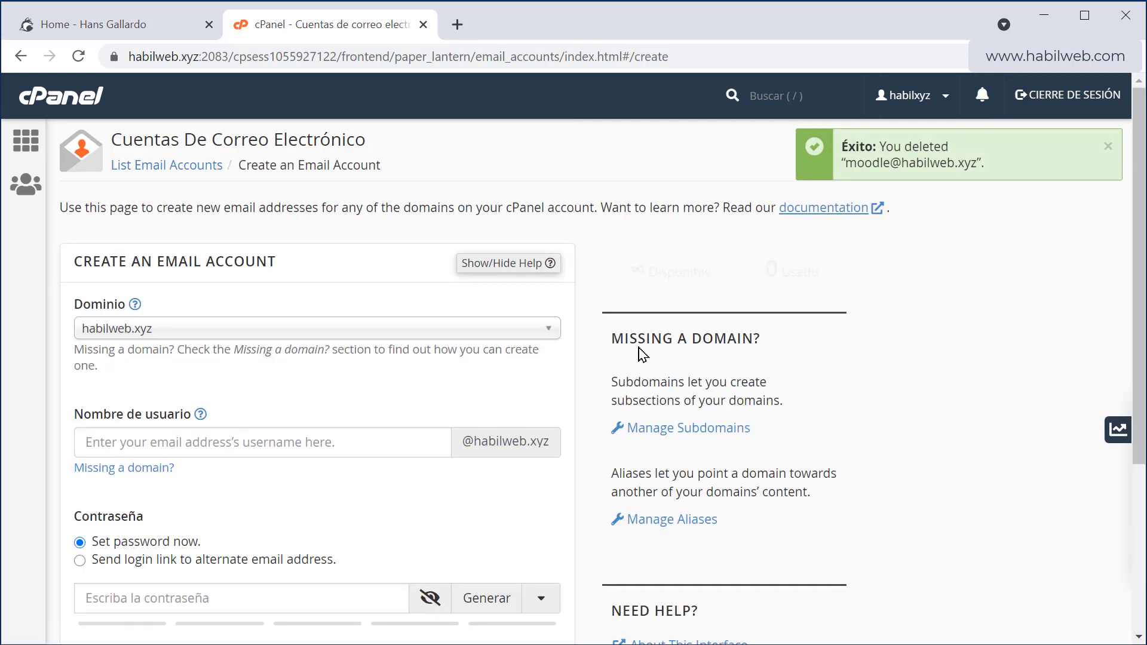
pyautogui.click(345, 441)
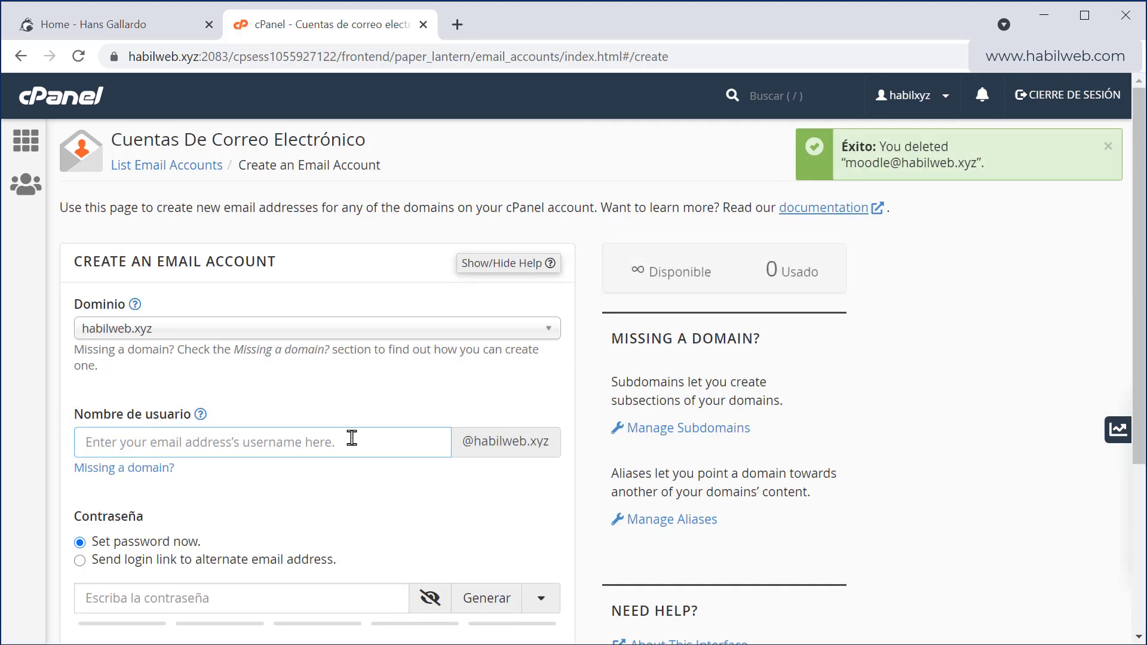
pyautogui.write('prueba')
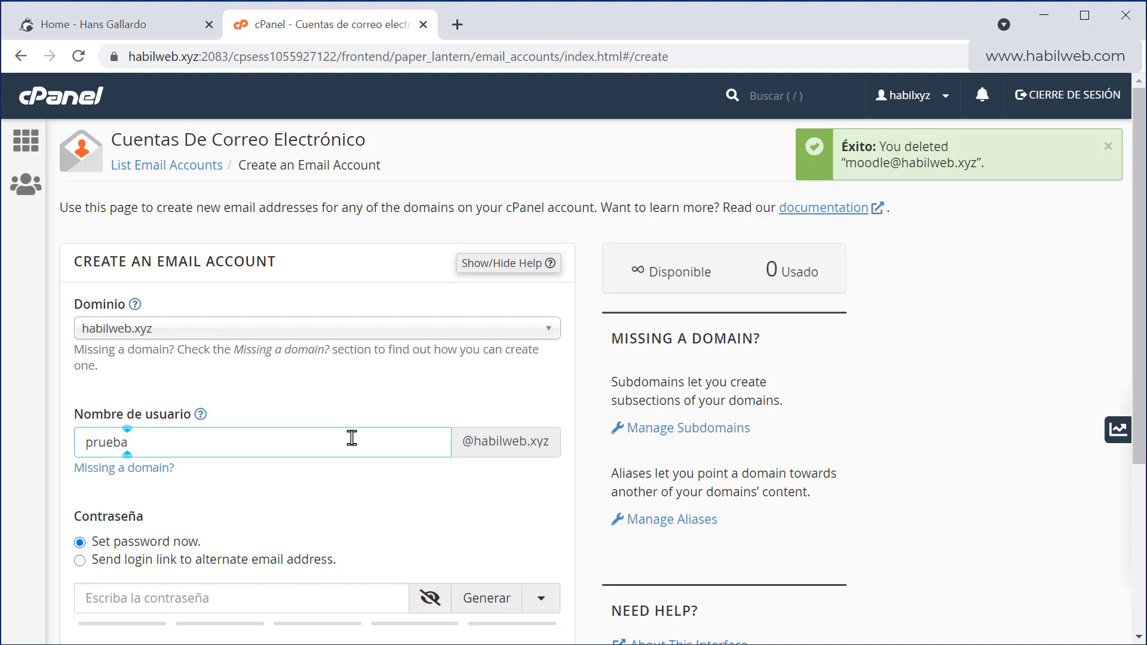
pyautogui.scroll(-4, 441, 431)
# - Replace the generated password with a custom one and create the prueba mailbox
pyautogui.click(353, 349)
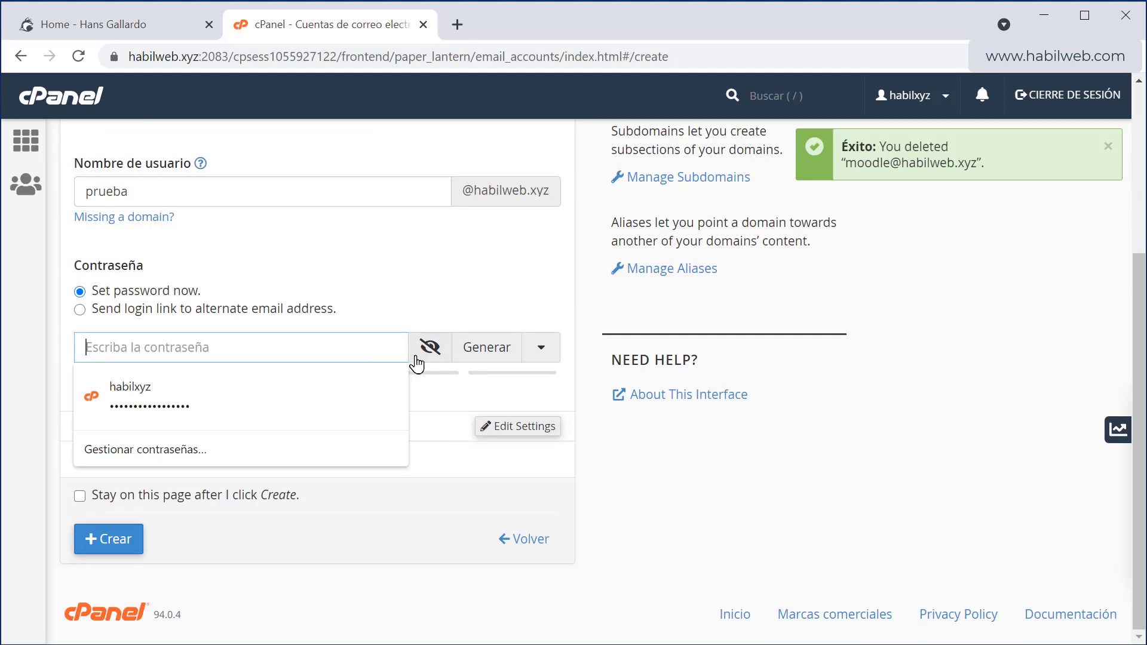
pyautogui.click(488, 352)
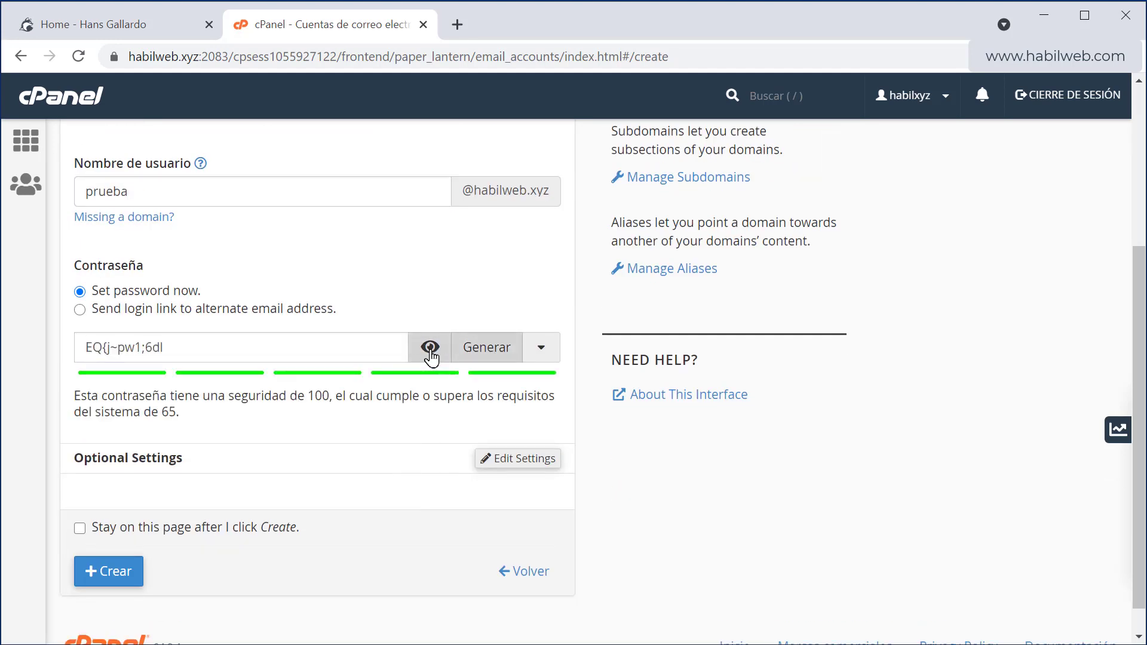
pyautogui.click(489, 356)
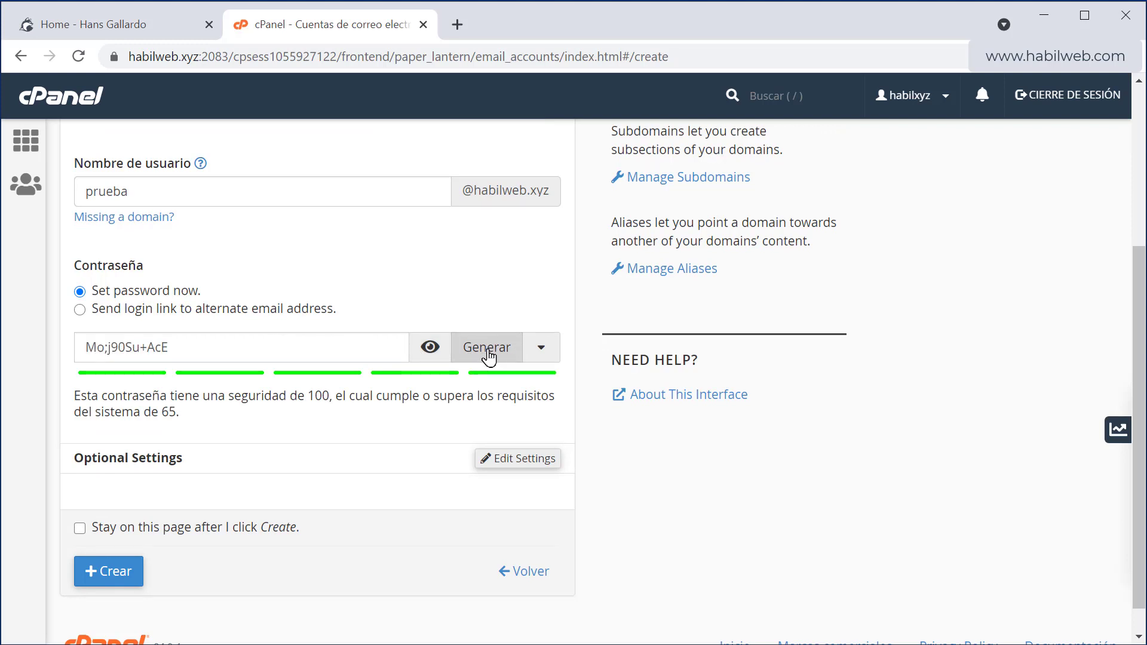
pyautogui.click(488, 356)
pyautogui.hotkey('ctrl', 'a')
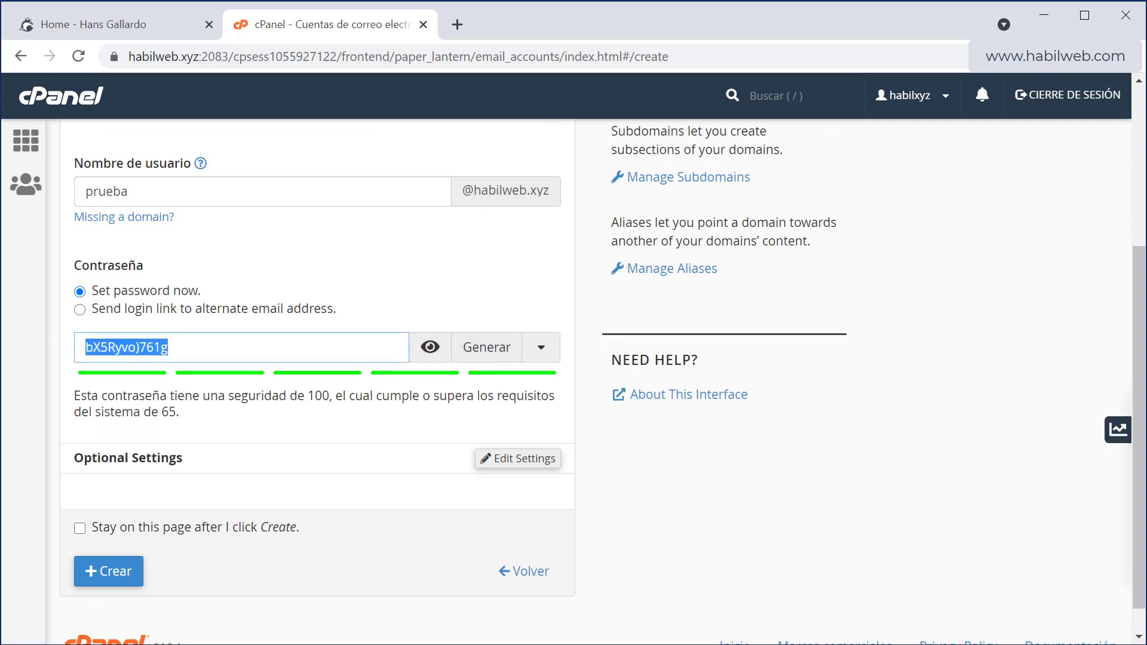
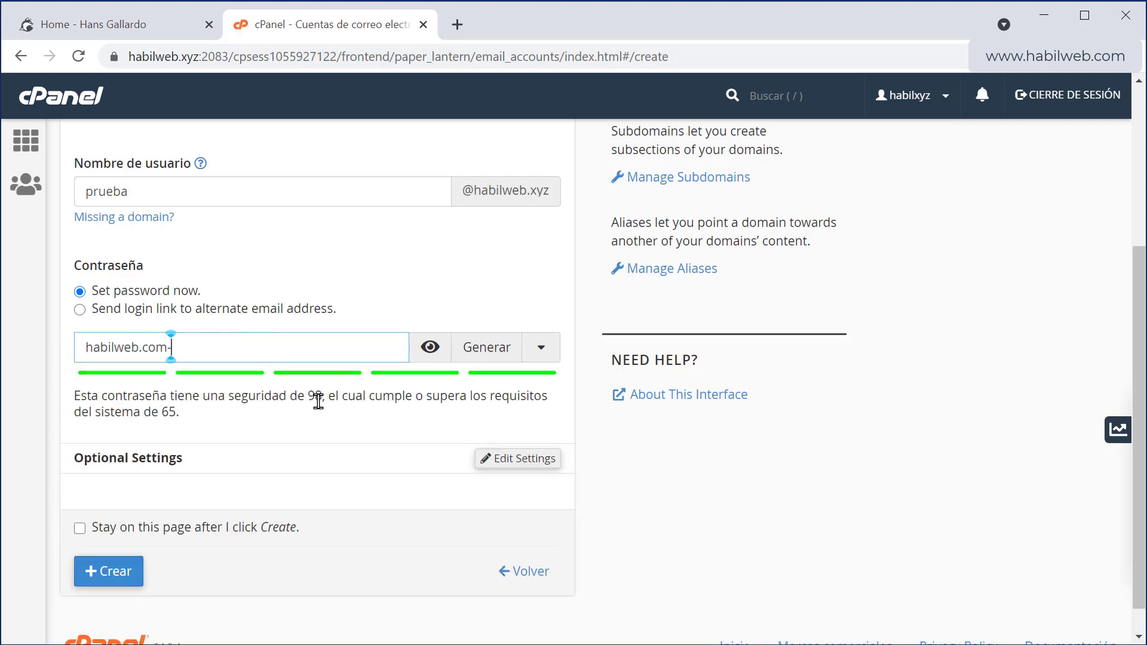
pyautogui.scroll(-1, 317, 397)
pyautogui.click(111, 541)
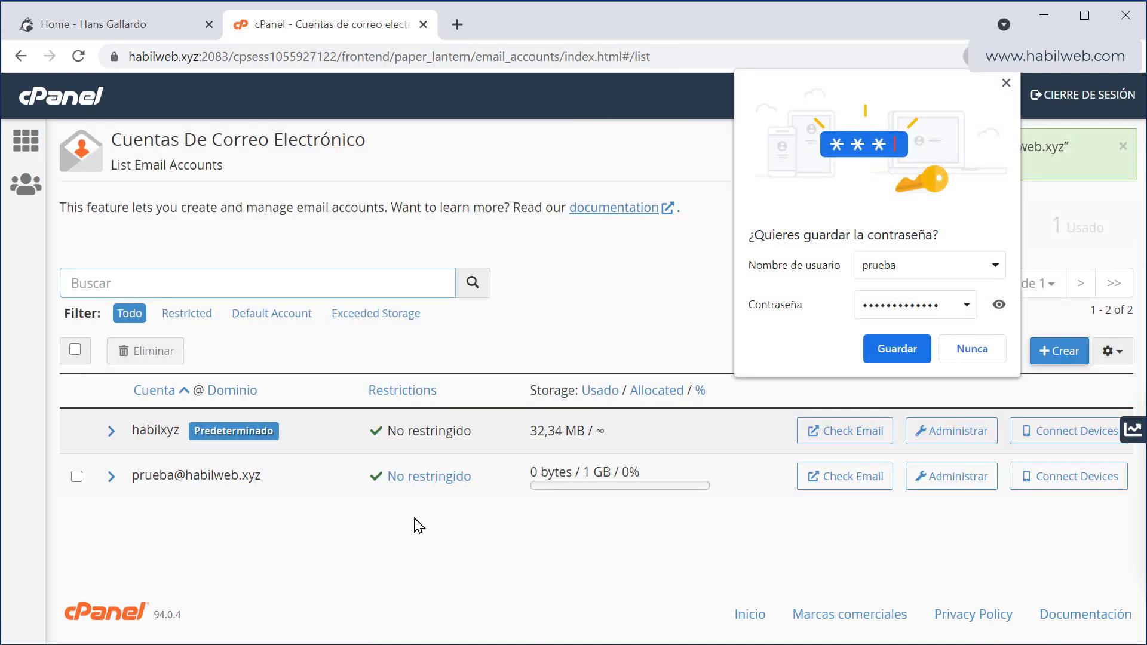
pyautogui.click(1006, 83)
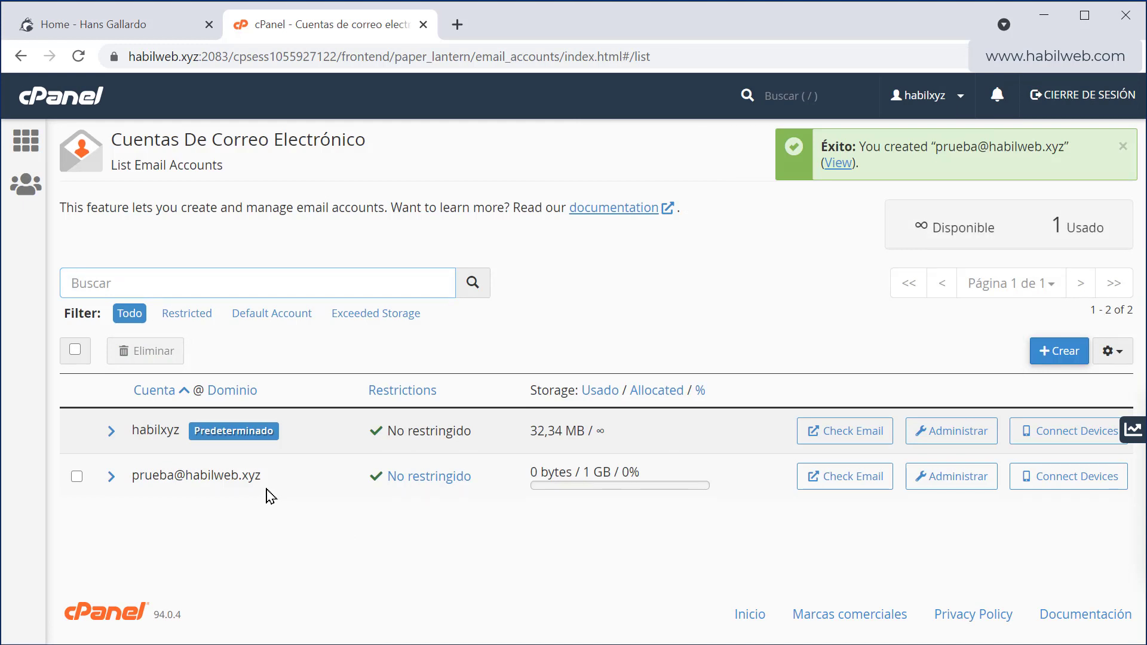
# - Copy the domain habilweb.xyz and open habilweb.xyz/webmail in a new tab
pyautogui.moveTo(257, 477); pyautogui.dragTo(186, 478)
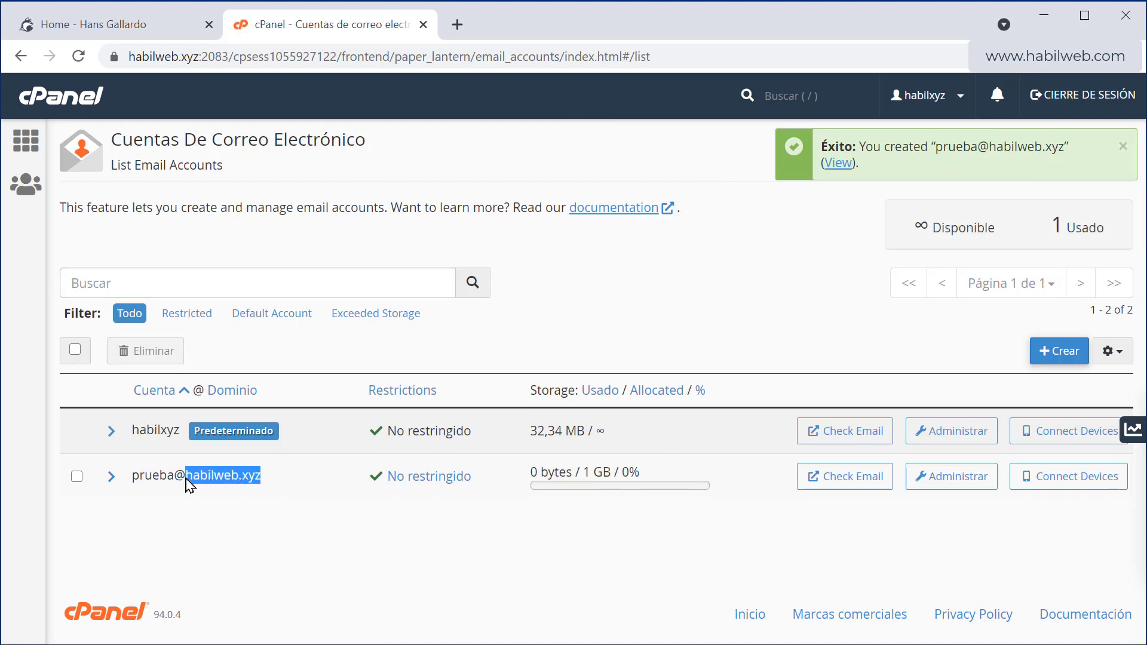
pyautogui.rightClick(206, 478)
pyautogui.click(239, 490)
pyautogui.click(457, 25)
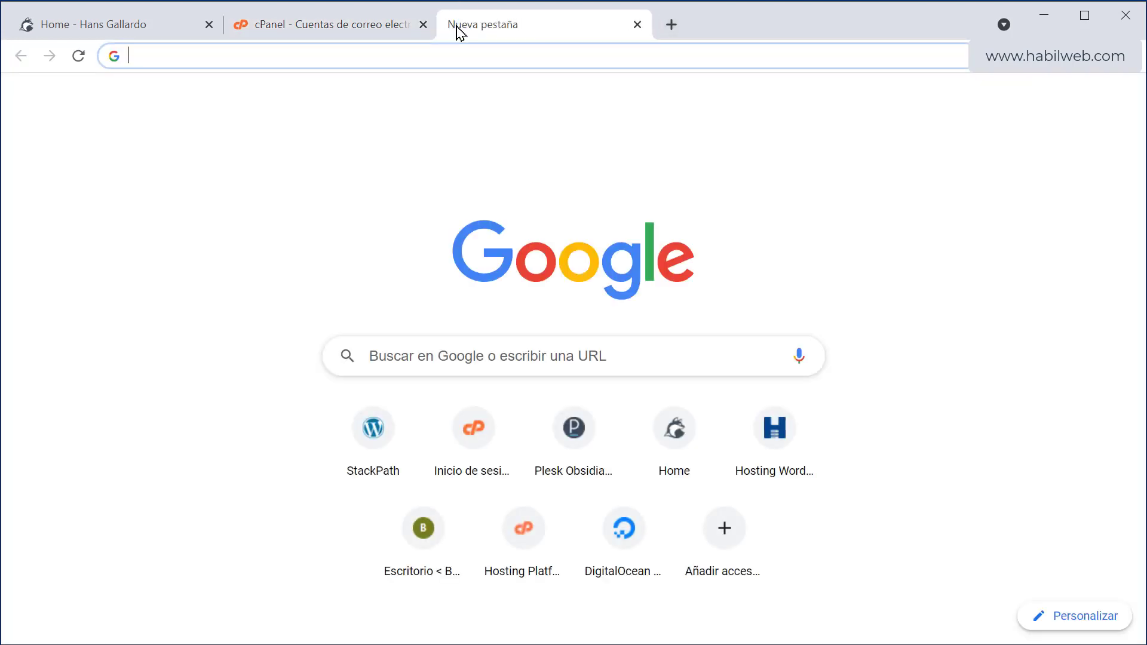
pyautogui.hotkey('ctrl', 'v')
pyautogui.write('/web')
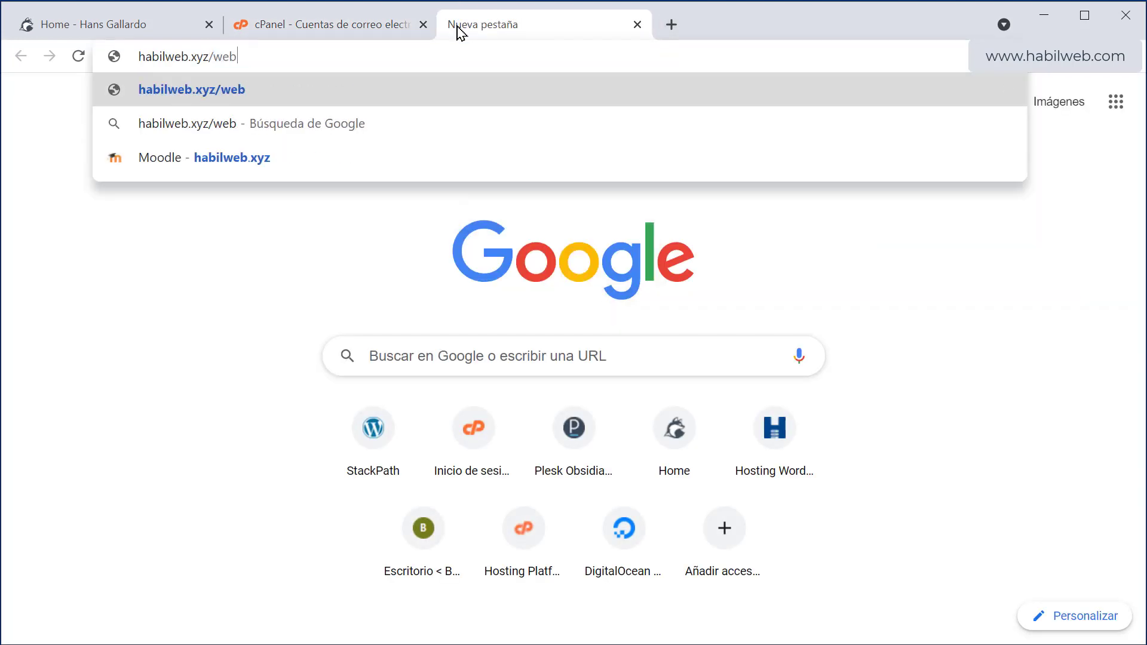
pyautogui.write('mail')
pyautogui.press('Return')
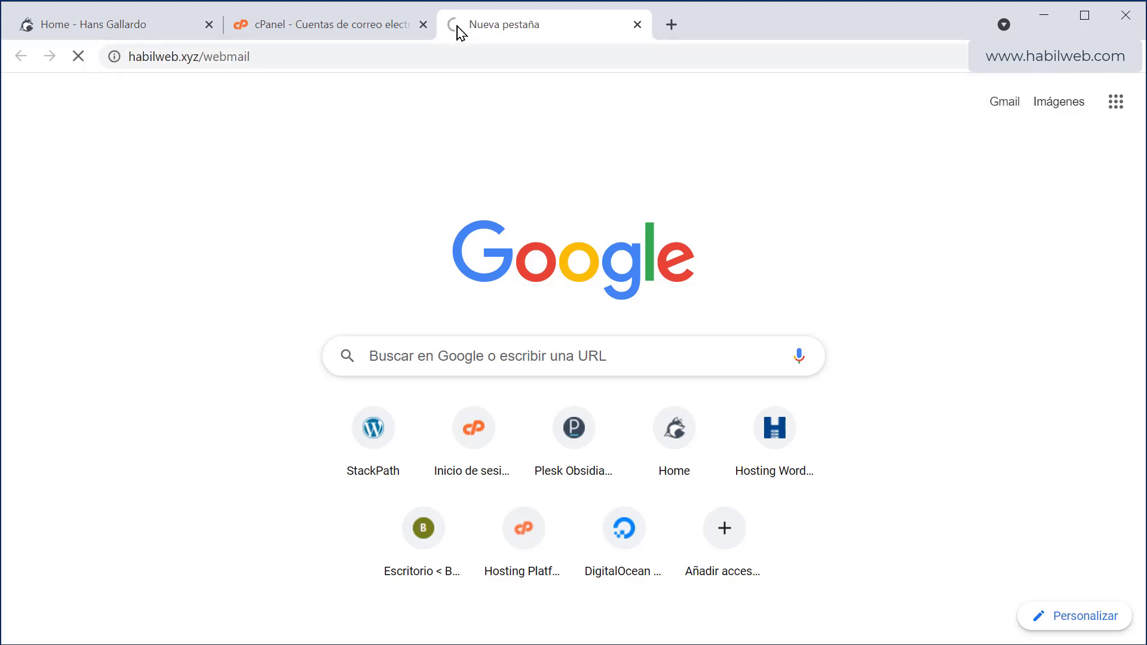
pyautogui.click(328, 30)
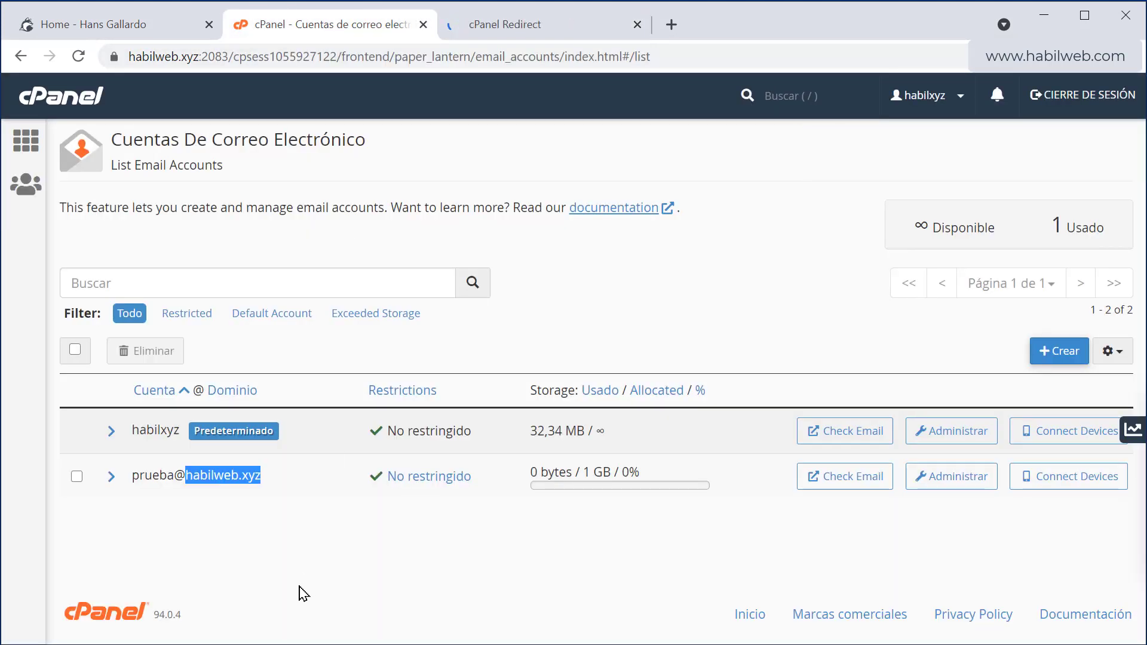
pyautogui.moveTo(132, 476); pyautogui.dragTo(272, 494)
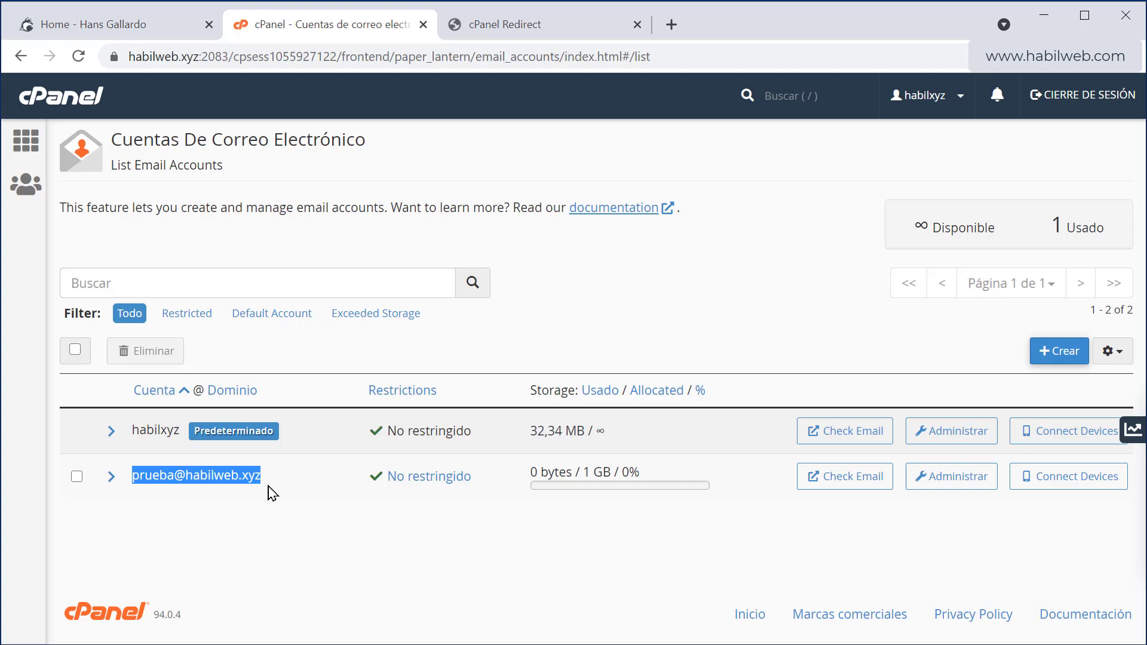
pyautogui.click(518, 24)
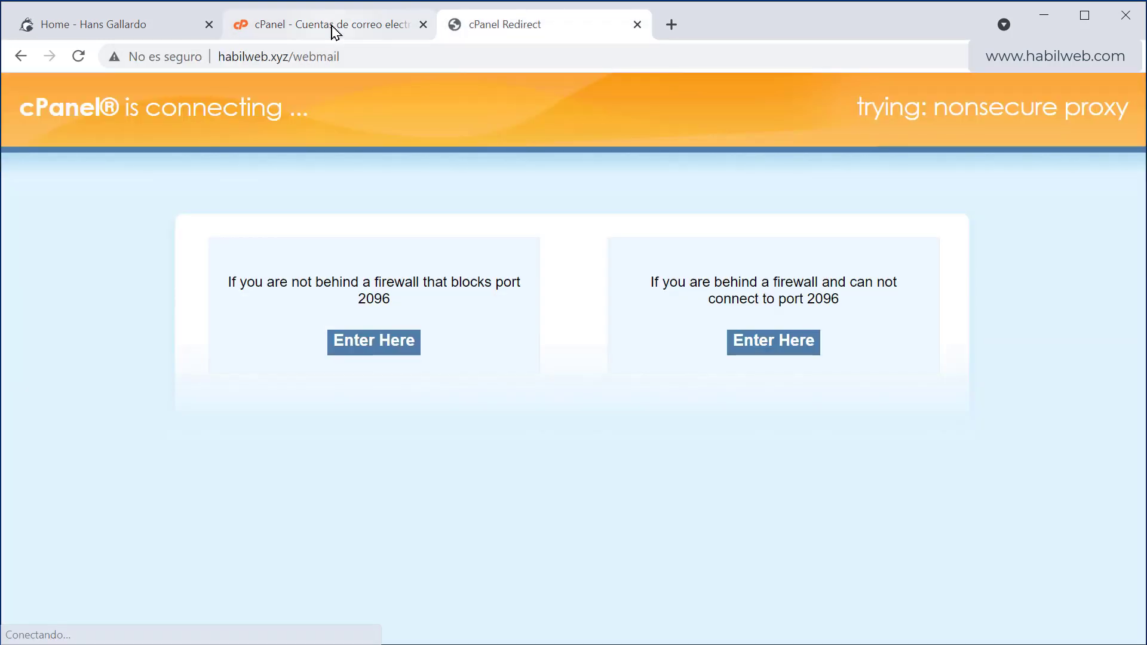
pyautogui.click(333, 30)
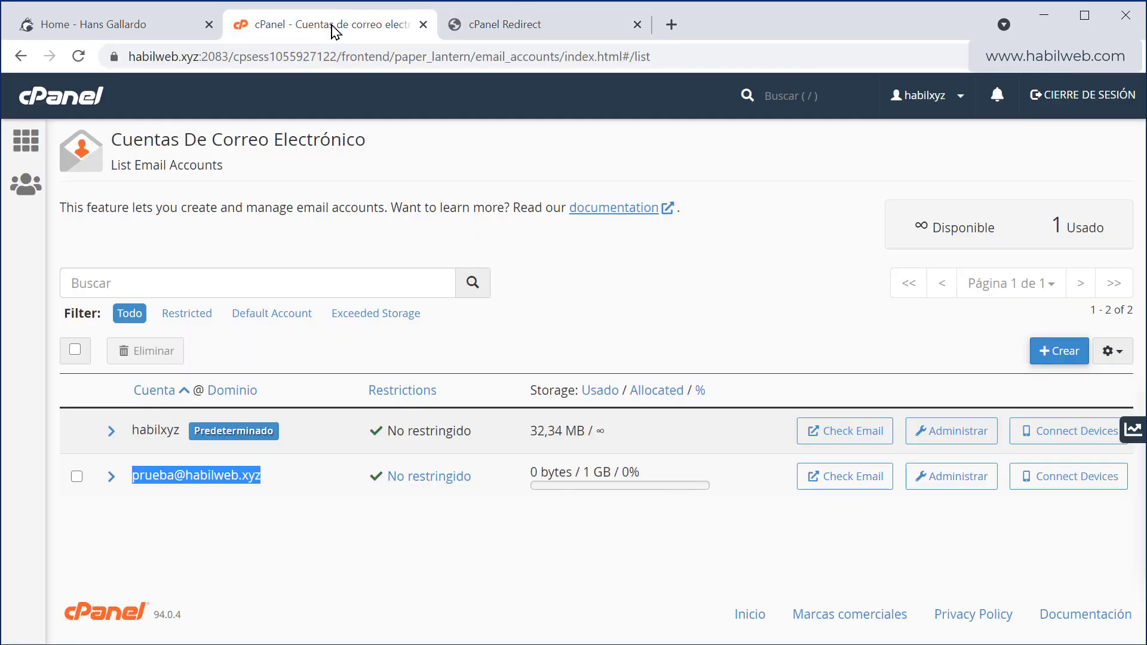
# - Sign in to Webmail with the test account's address and password
pyautogui.click(529, 29)
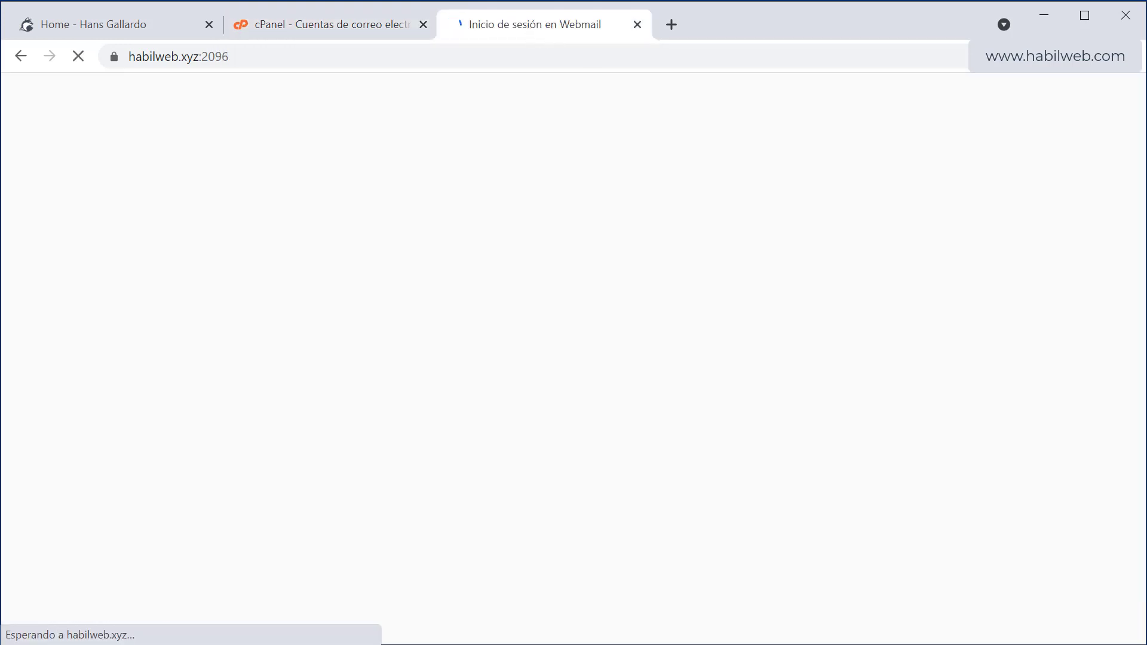
pyautogui.click(620, 312)
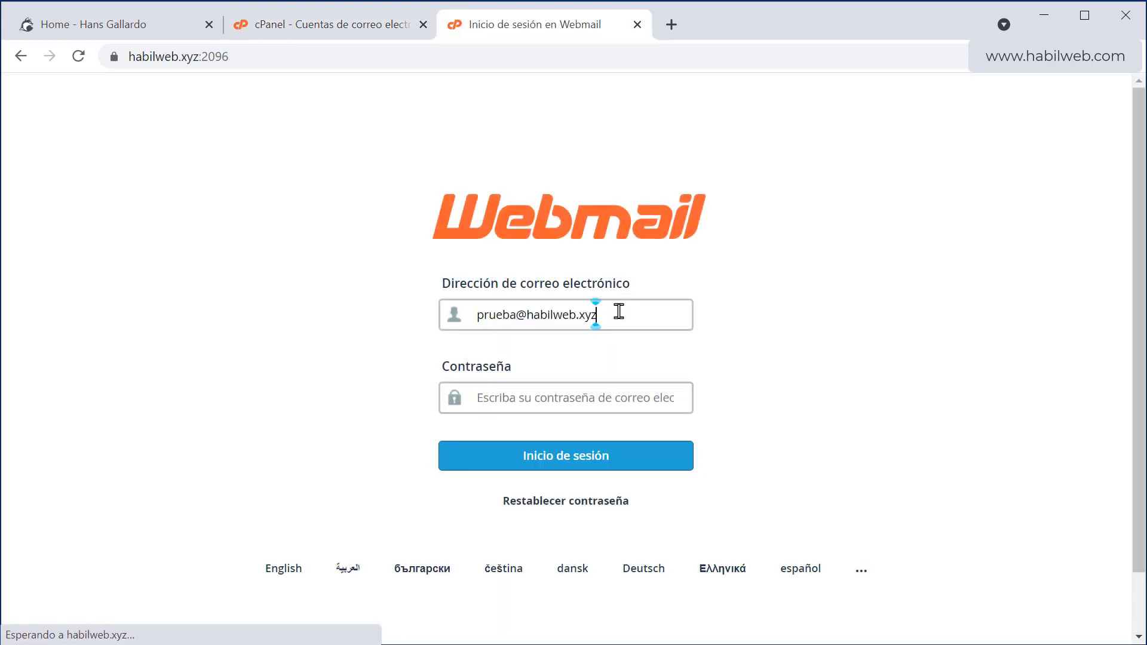
pyautogui.click(619, 399)
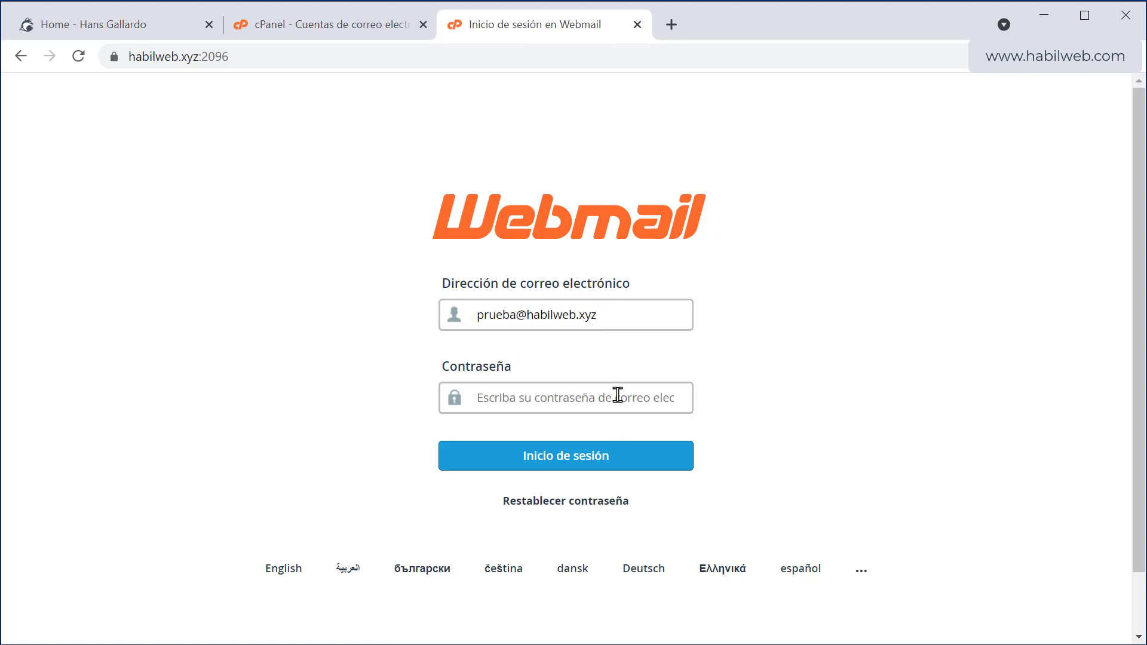
pyautogui.write('************')
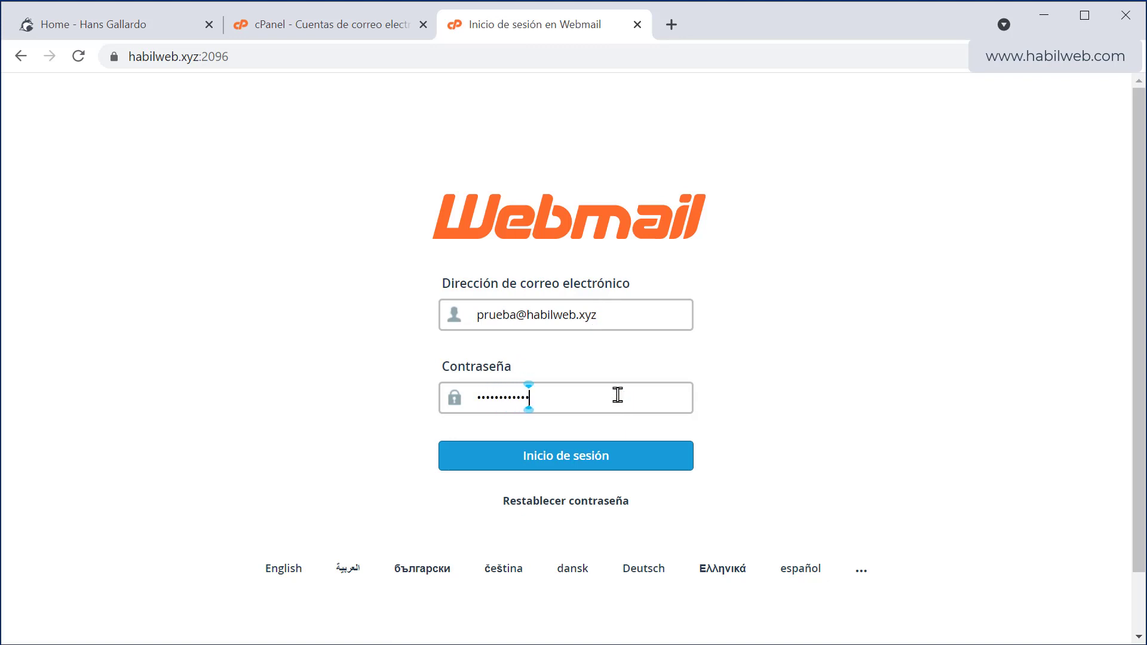
pyautogui.click(597, 462)
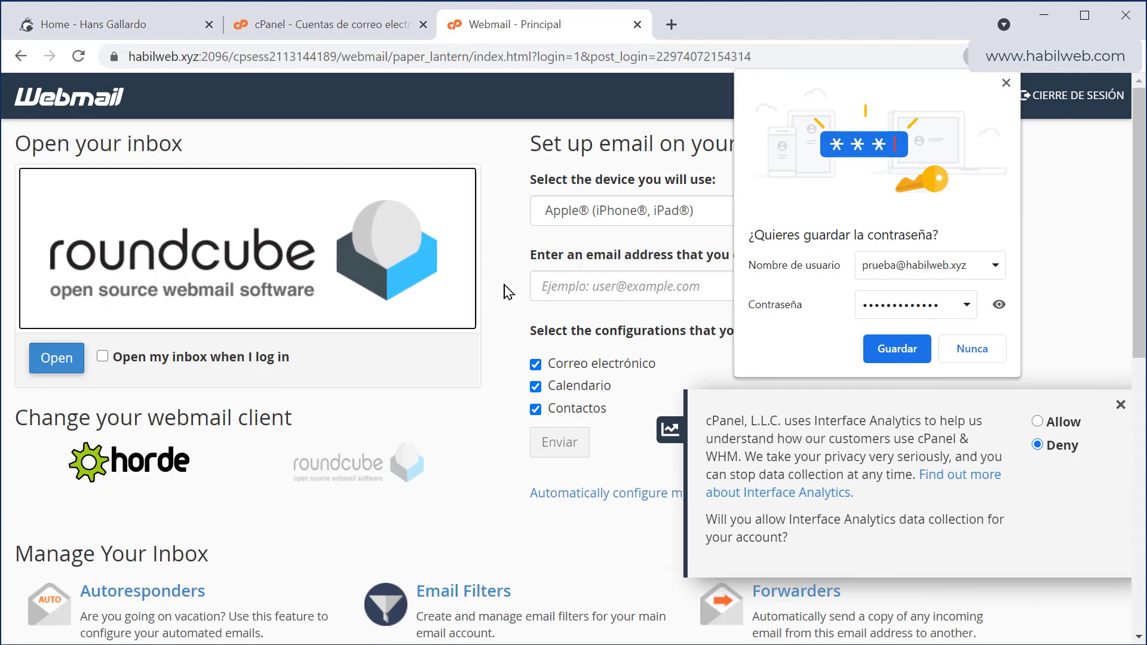
# - Dismiss the save-password prompt and close the Interface Analytics notice
pyautogui.click(1007, 84)
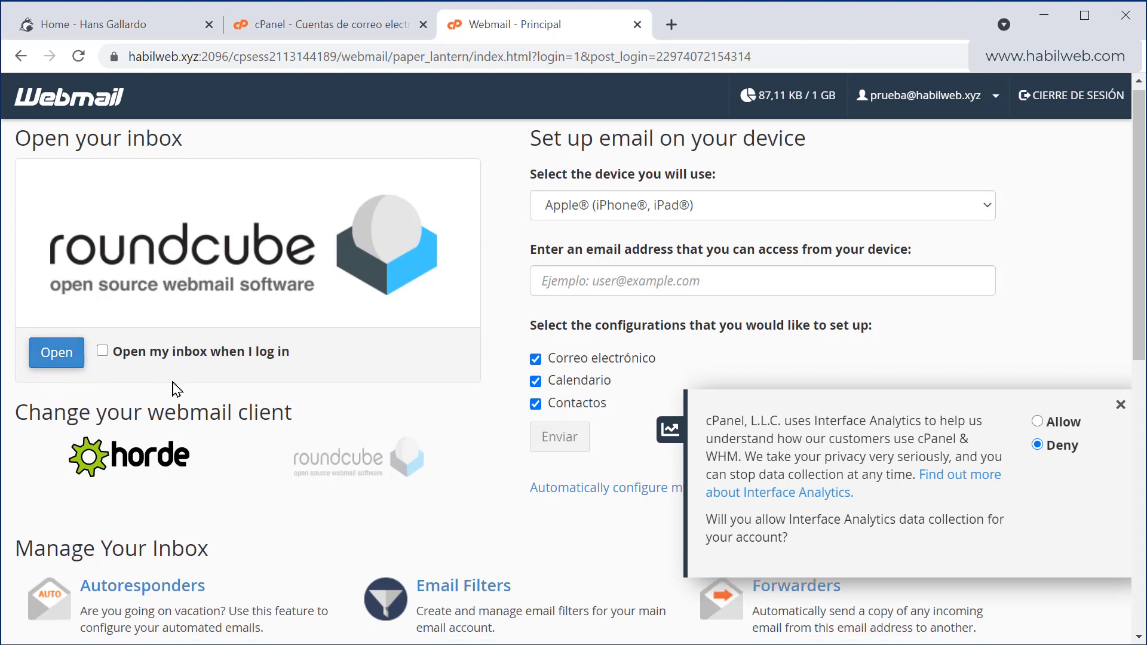
pyautogui.scroll(-3, 235, 330)
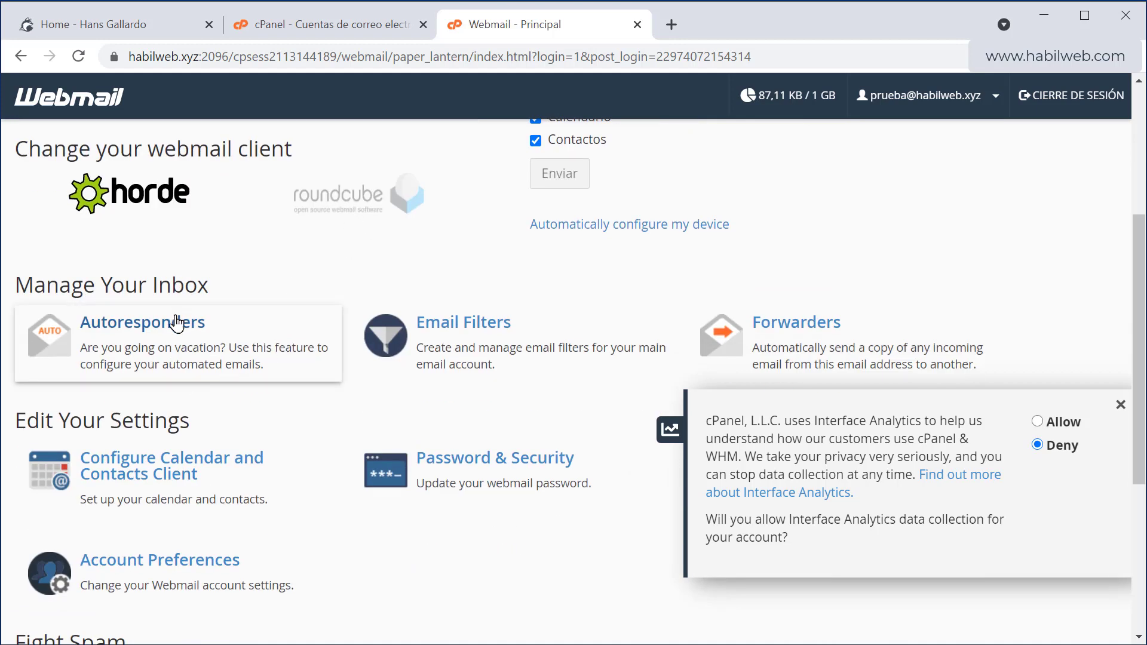
pyautogui.scroll(-3, 440, 358)
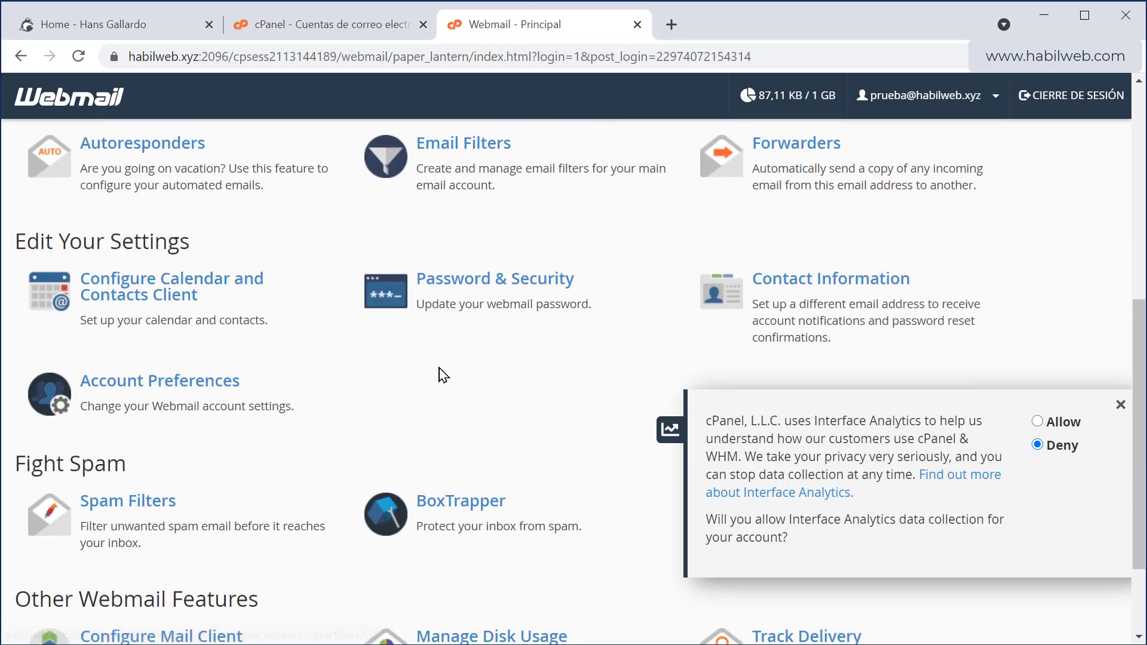
pyautogui.scroll(-2, 206, 460)
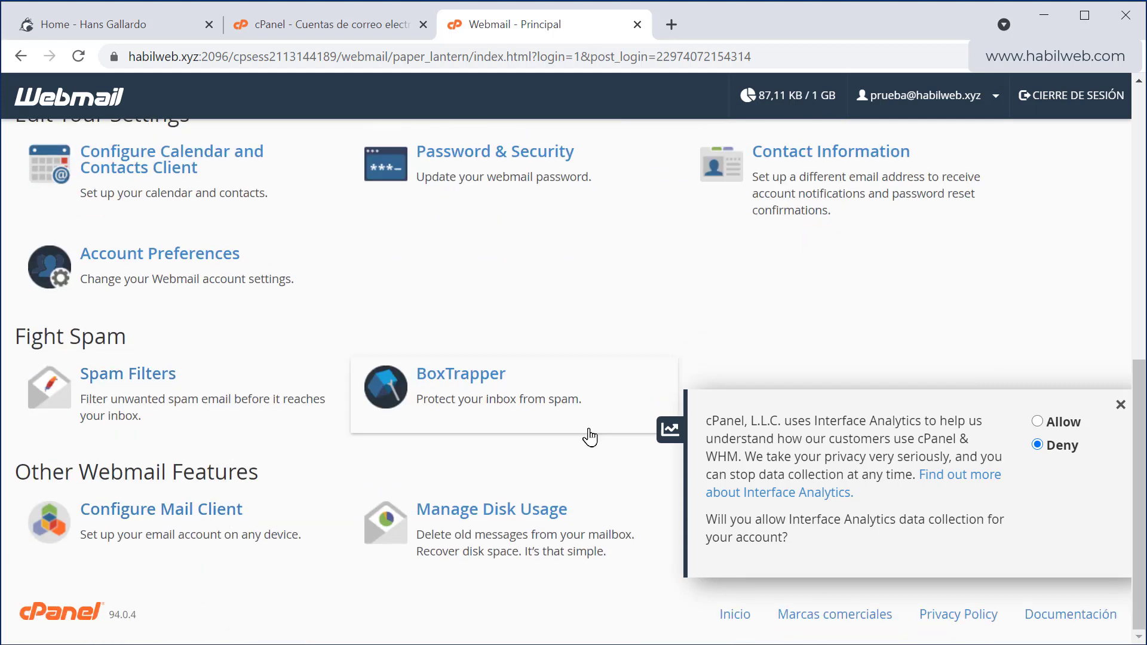
pyautogui.scroll(4, 590, 436)
pyautogui.click(1120, 405)
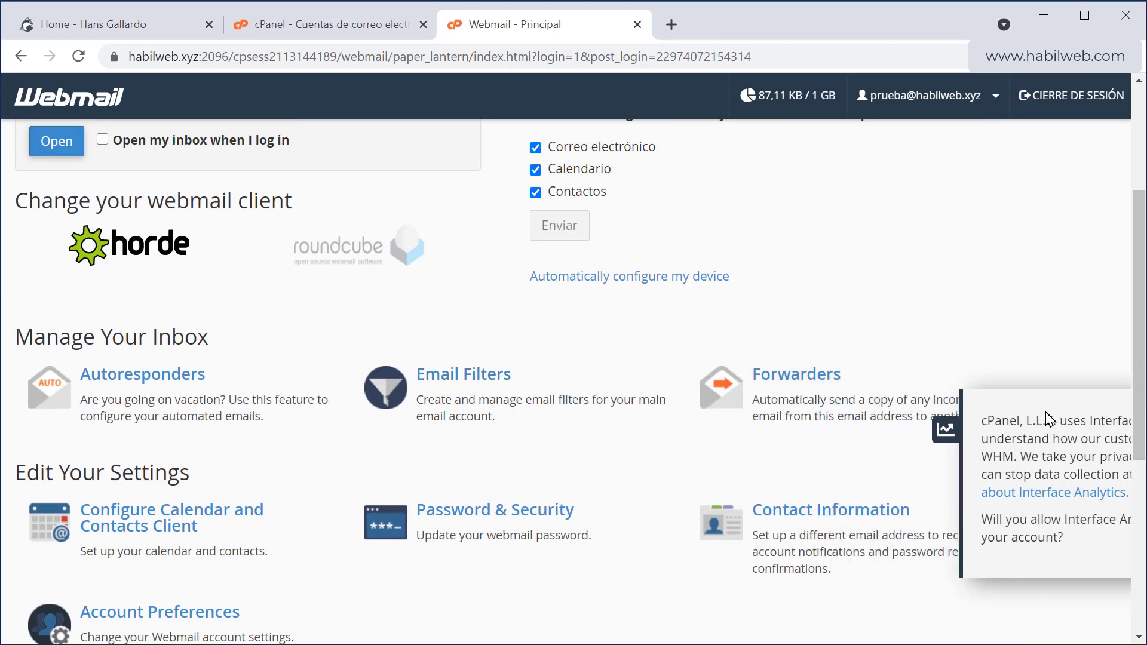
pyautogui.scroll(2, 989, 415)
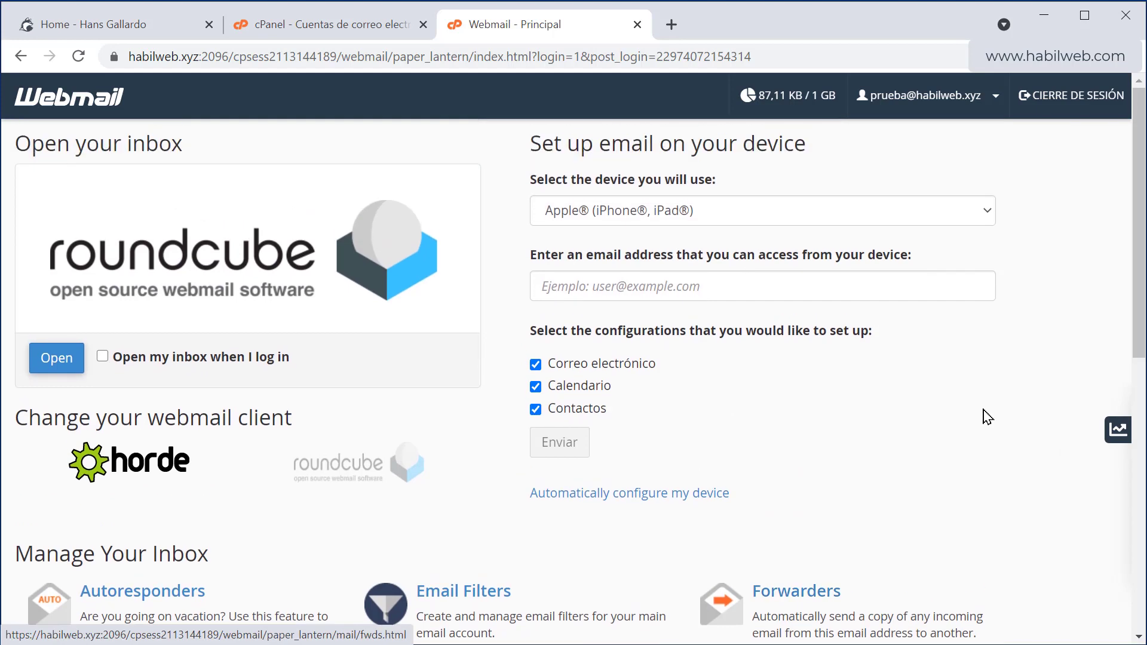
pyautogui.scroll(-5, 962, 412)
pyautogui.scroll(5, 941, 403)
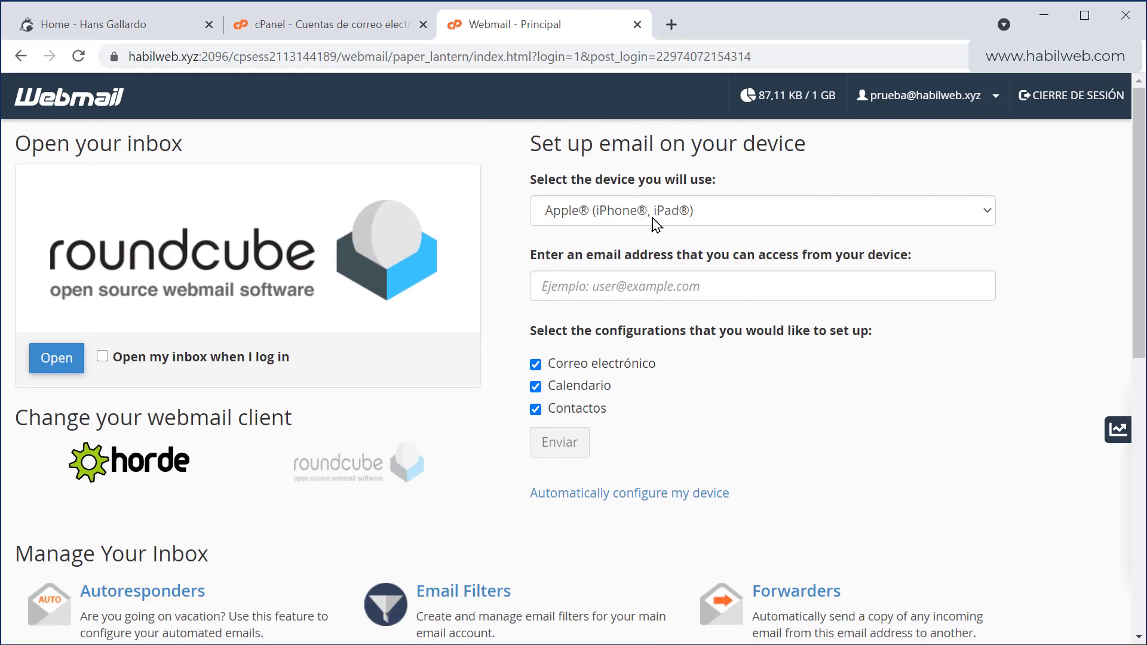
# - Check the mail client device list, keeping Apple selected, and scroll the home page
pyautogui.click(676, 220)
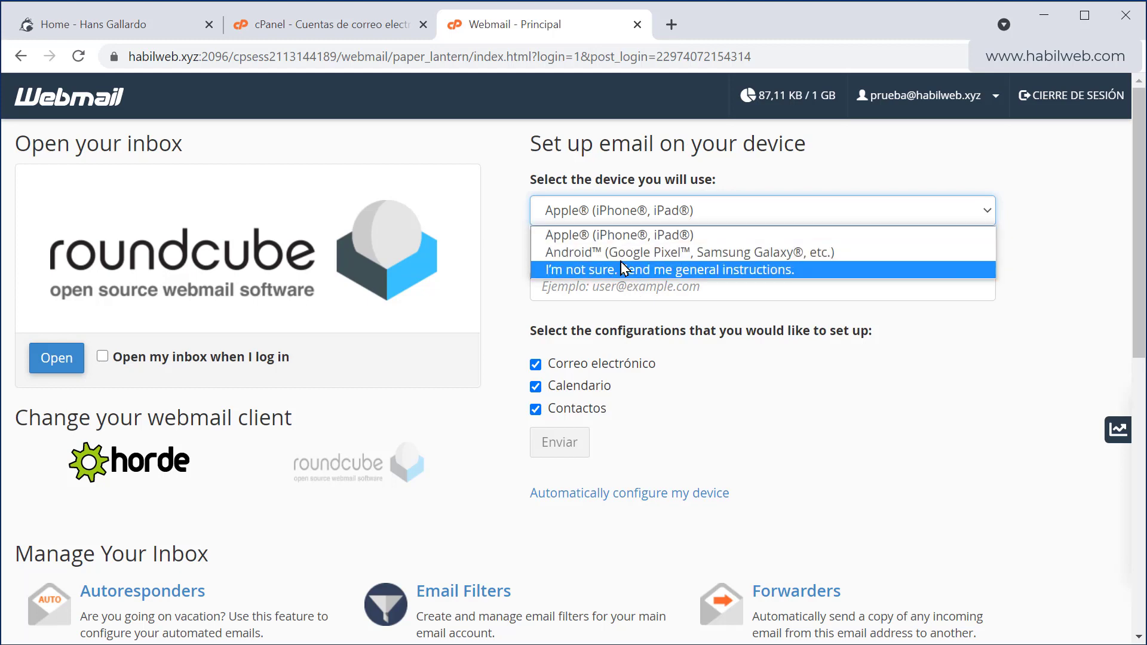
pyautogui.click(495, 174)
pyautogui.scroll(-7, 448, 440)
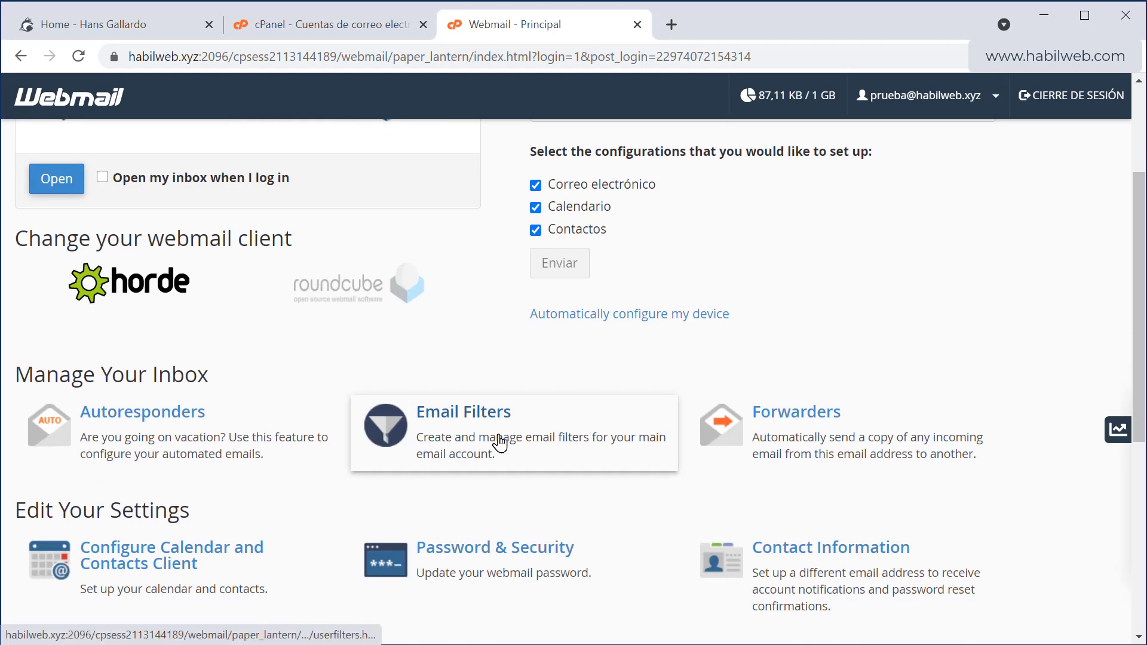
pyautogui.scroll(-2, 598, 453)
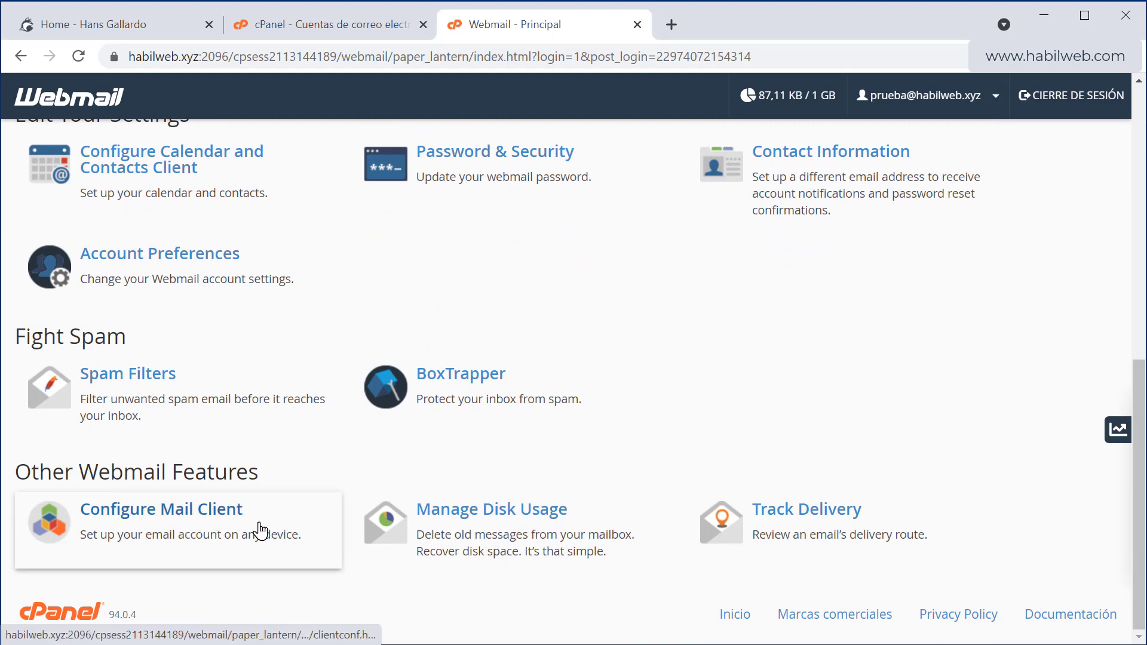
# - Open the mail client configuration page and read the secure username and password hint
pyautogui.click(215, 512)
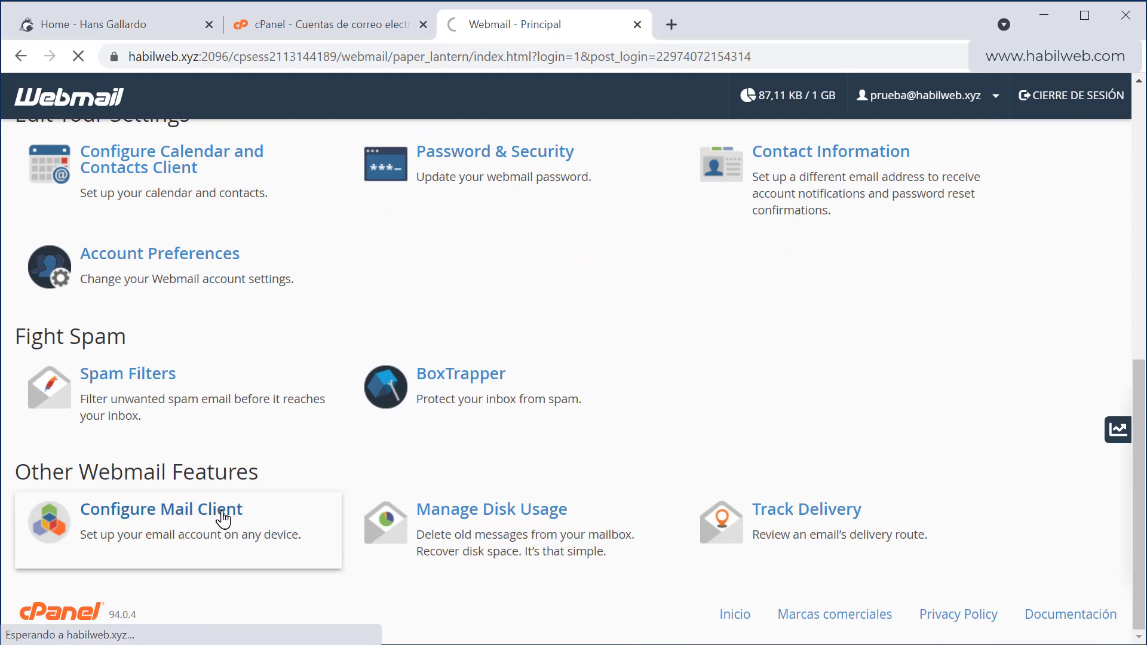
pyautogui.scroll(-3, 681, 464)
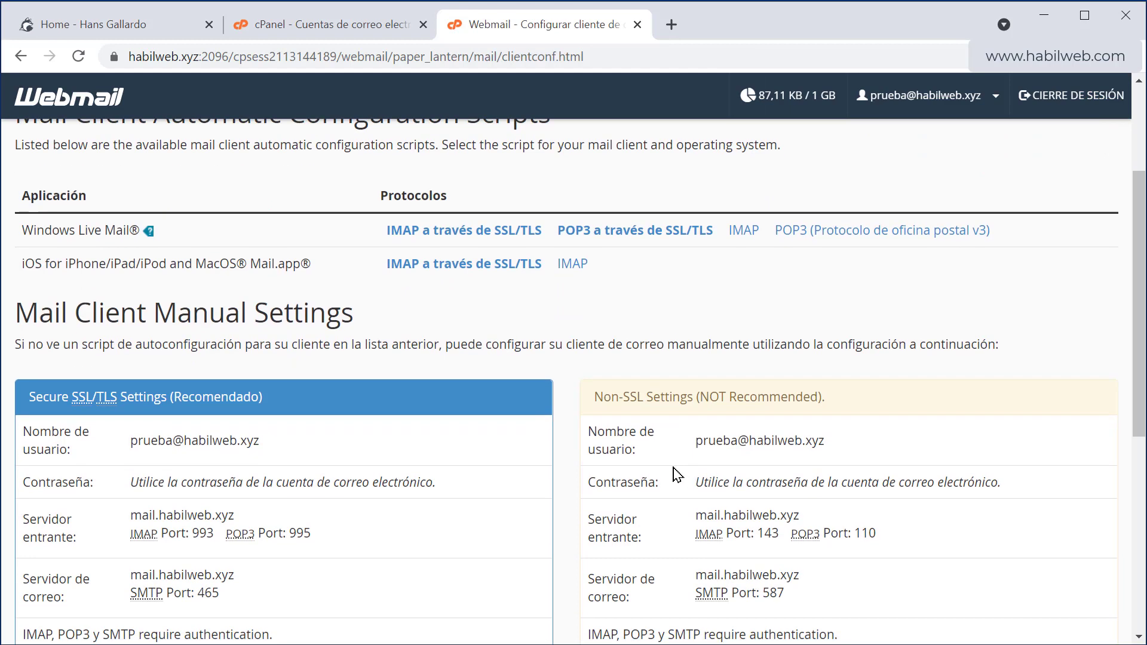
pyautogui.scroll(-3, 350, 482)
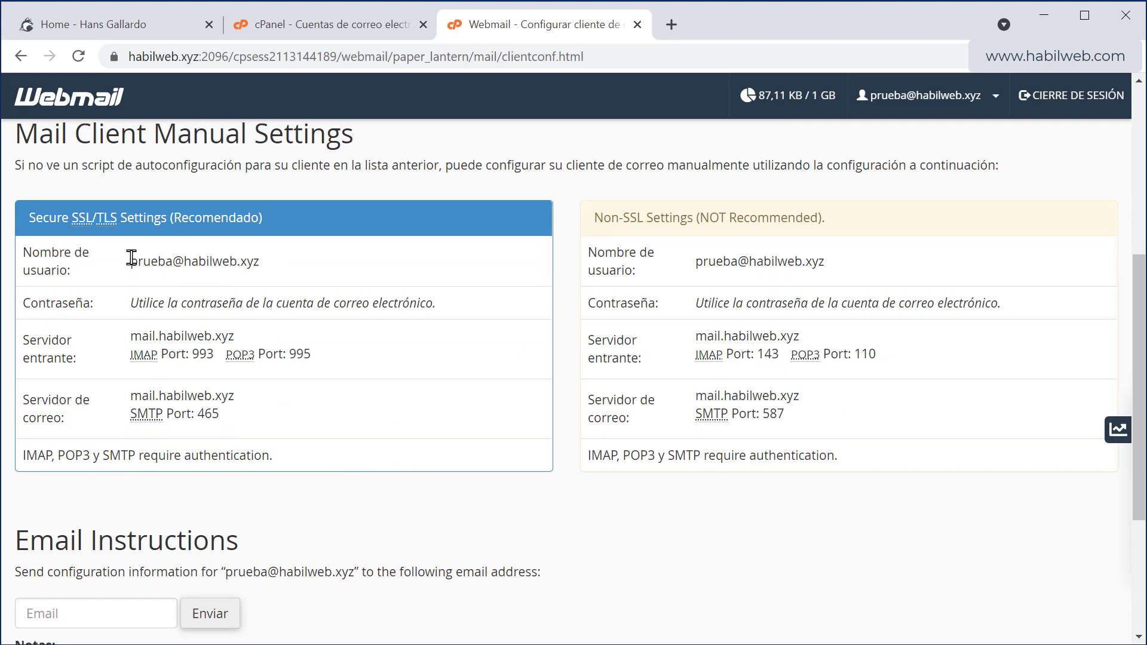
pyautogui.moveTo(132, 258); pyautogui.dragTo(258, 263)
pyautogui.click(328, 271)
pyautogui.moveTo(131, 261); pyautogui.dragTo(291, 264)
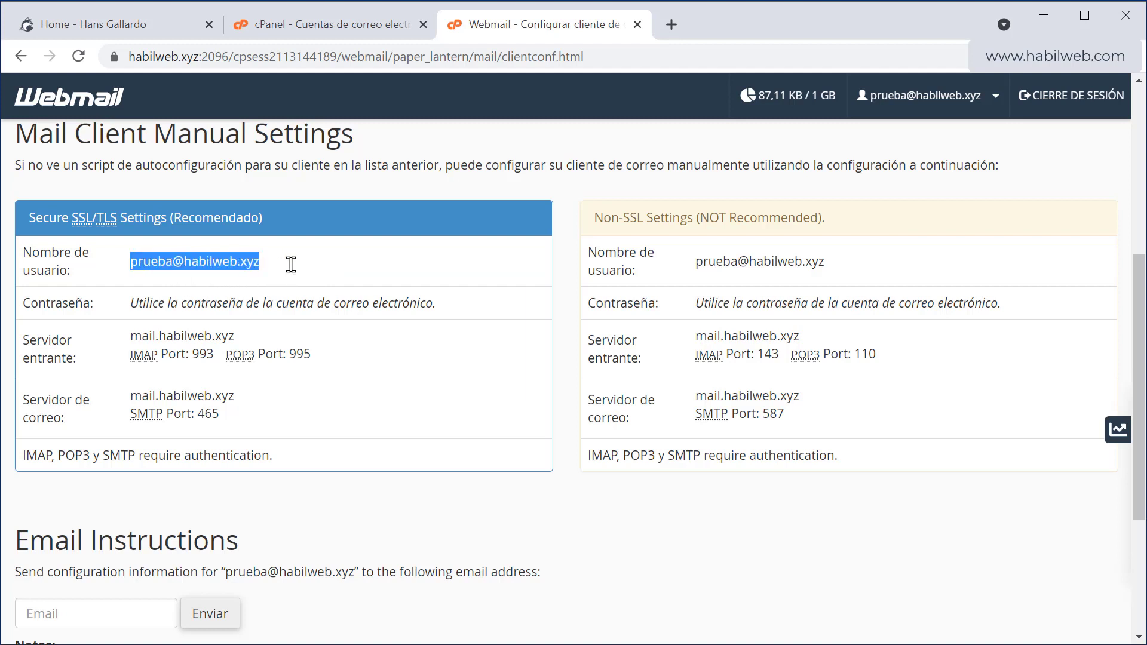
pyautogui.moveTo(131, 302); pyautogui.dragTo(402, 302)
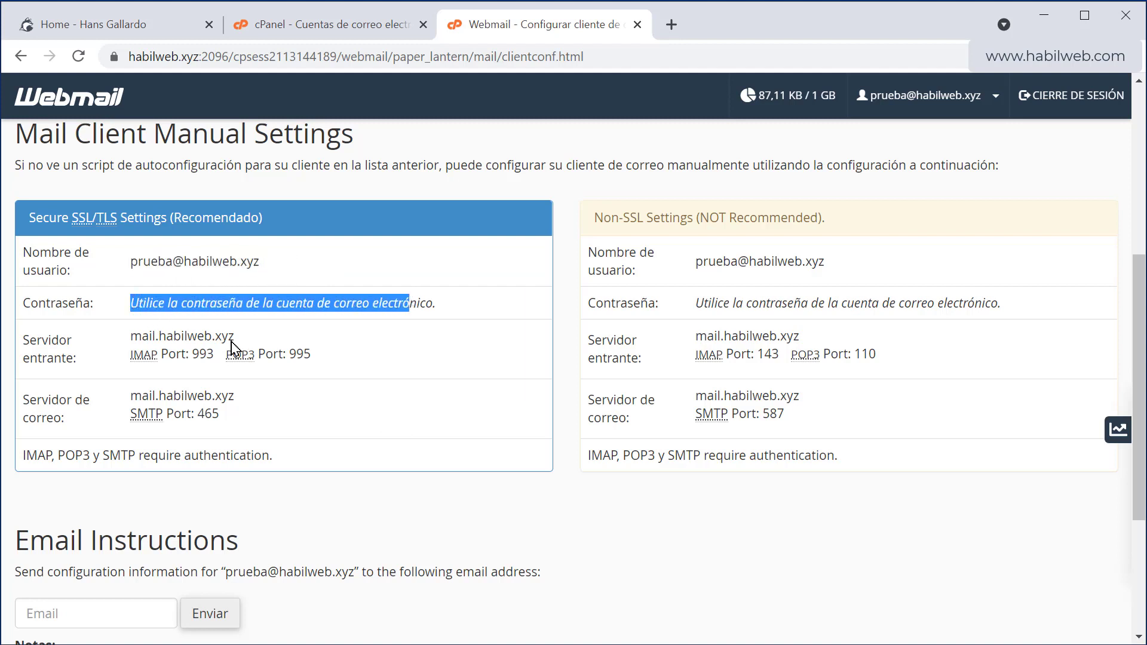
pyautogui.click(158, 339)
# - Review mail.habilweb.xyz servers with IMAP 993, POP3 995, SMTP 465 and required authentication
pyautogui.moveTo(130, 336); pyautogui.dragTo(239, 340)
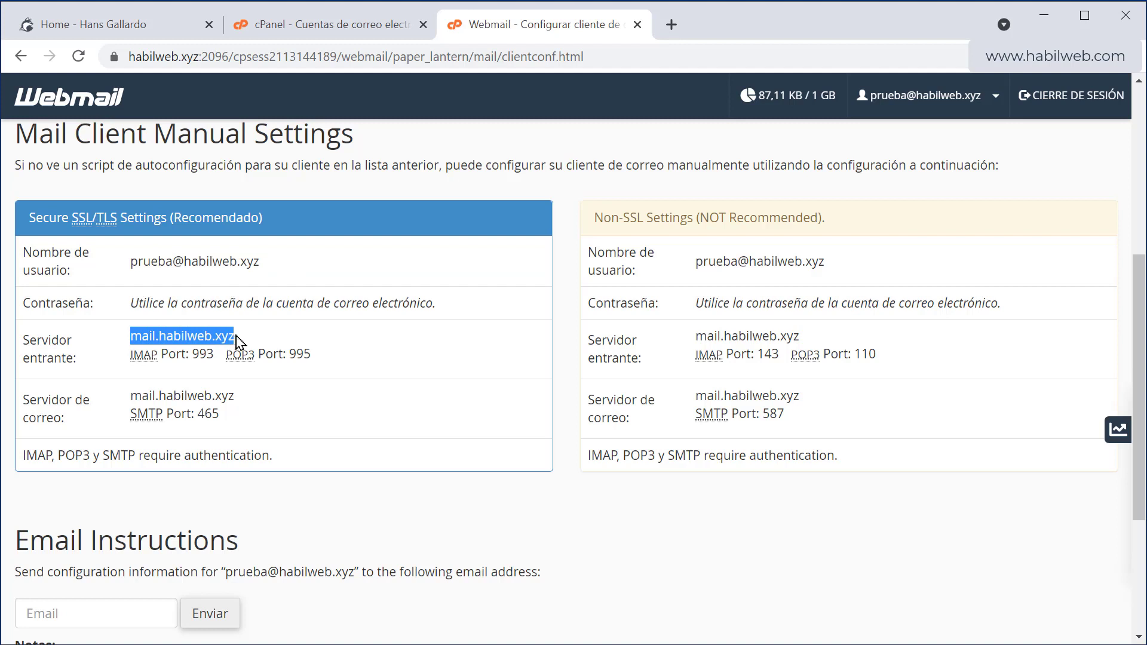
pyautogui.moveTo(131, 396); pyautogui.dragTo(249, 397)
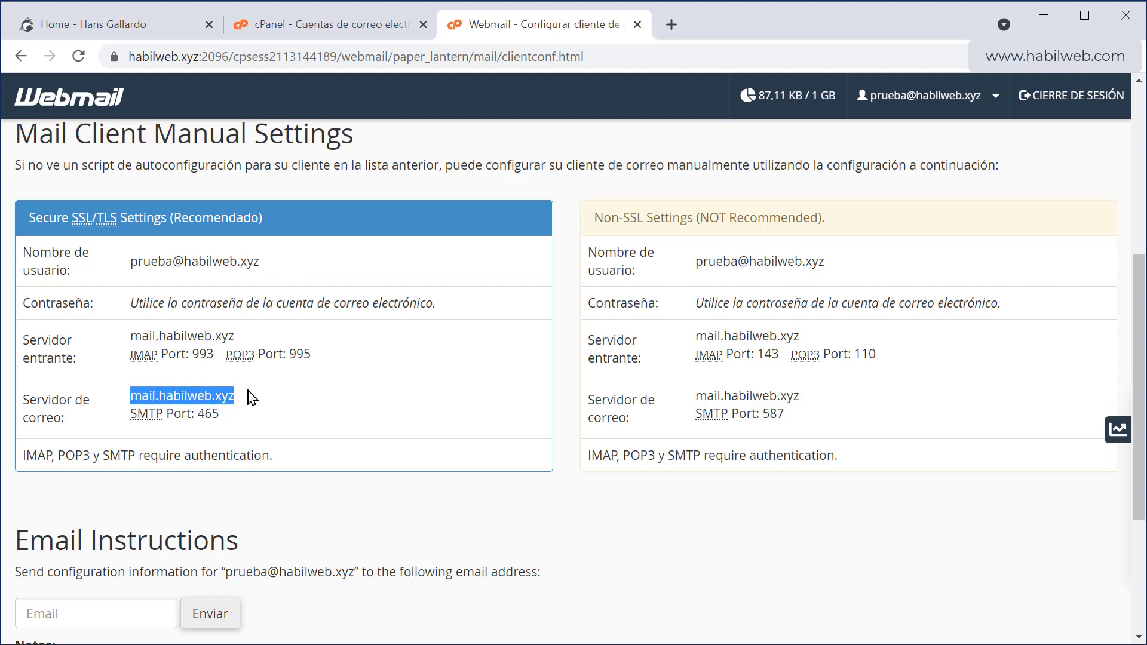
pyautogui.moveTo(130, 357); pyautogui.dragTo(227, 365)
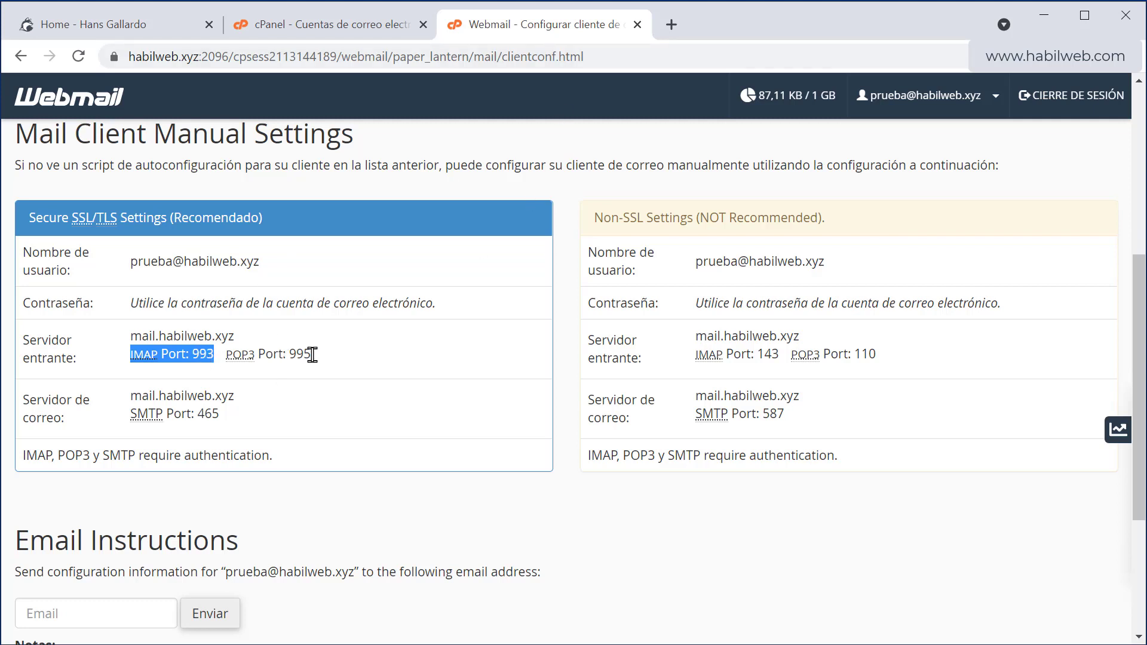
pyautogui.moveTo(313, 357); pyautogui.dragTo(265, 356)
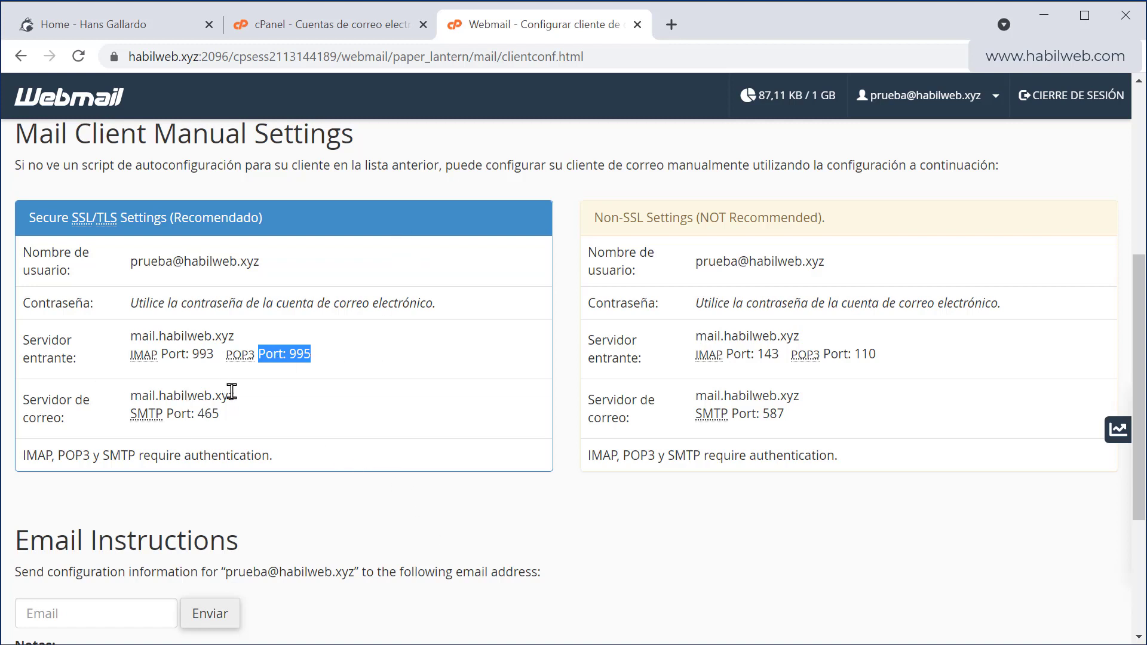
pyautogui.moveTo(226, 420); pyautogui.dragTo(166, 418)
pyautogui.click(258, 425)
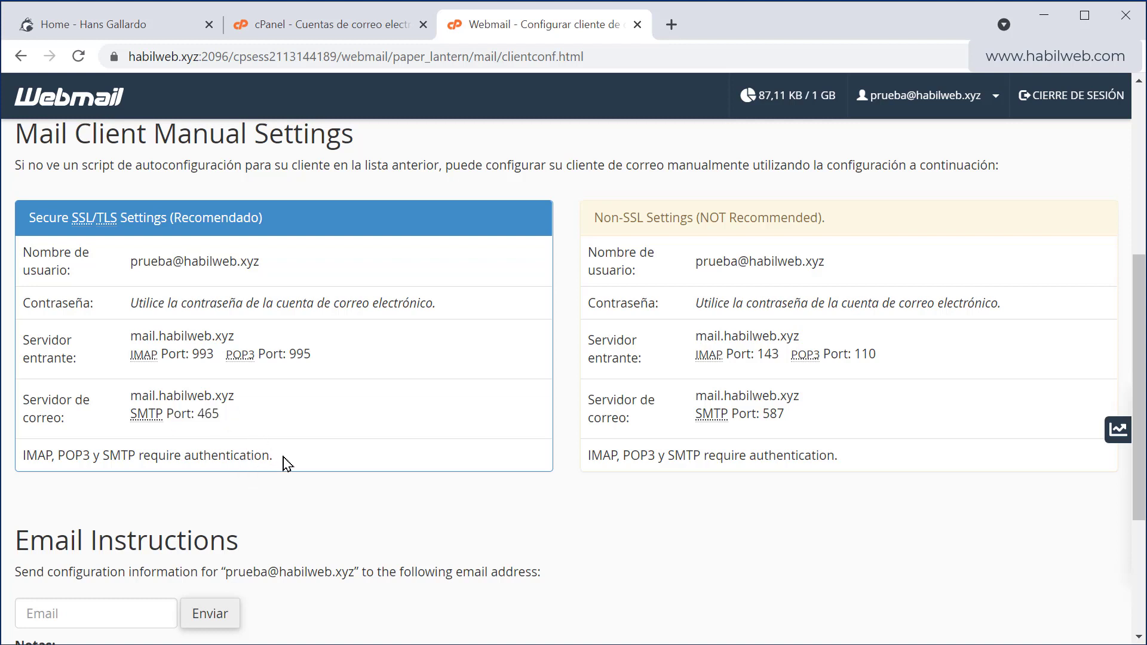
pyautogui.moveTo(287, 464); pyautogui.dragTo(26, 470)
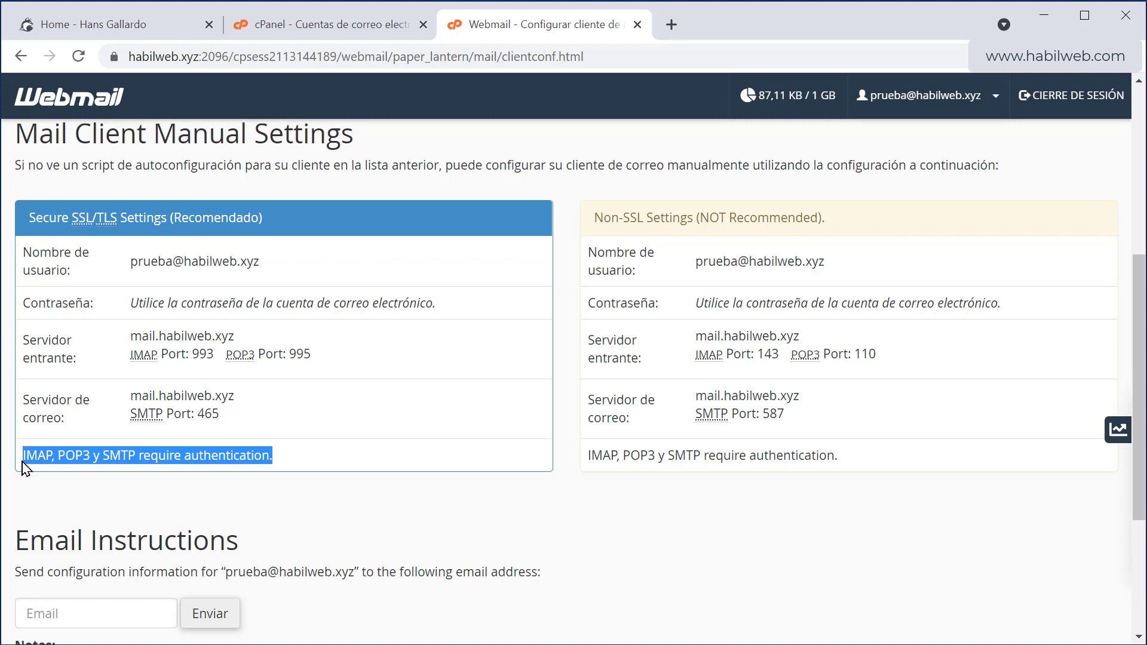
pyautogui.click(270, 465)
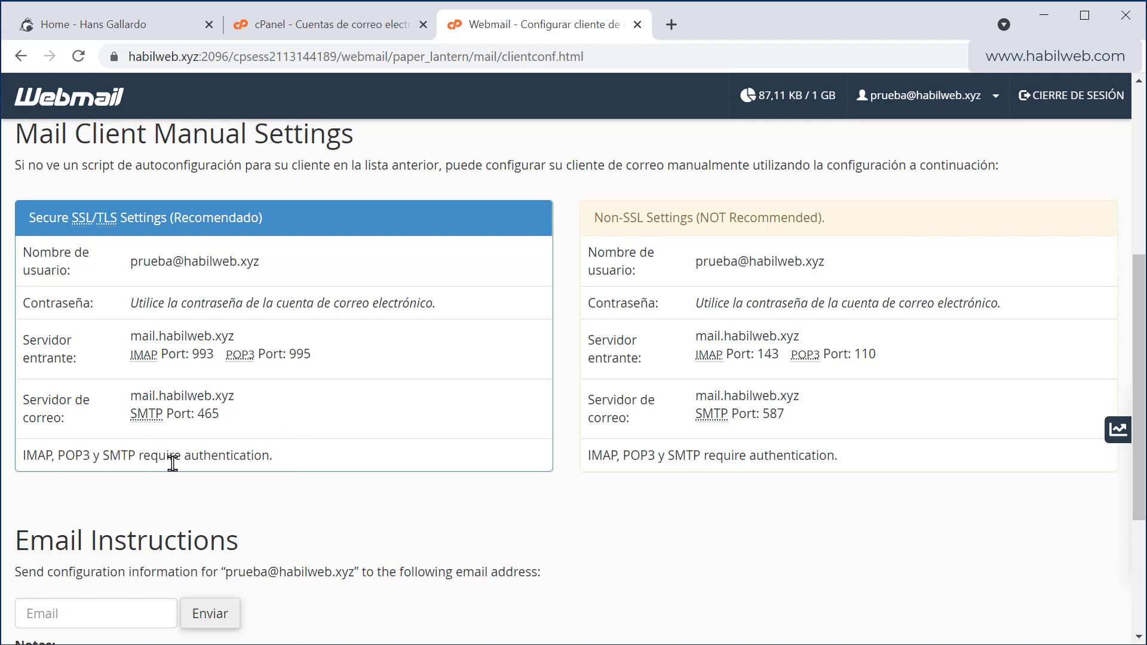
pyautogui.moveTo(288, 463); pyautogui.dragTo(22, 462)
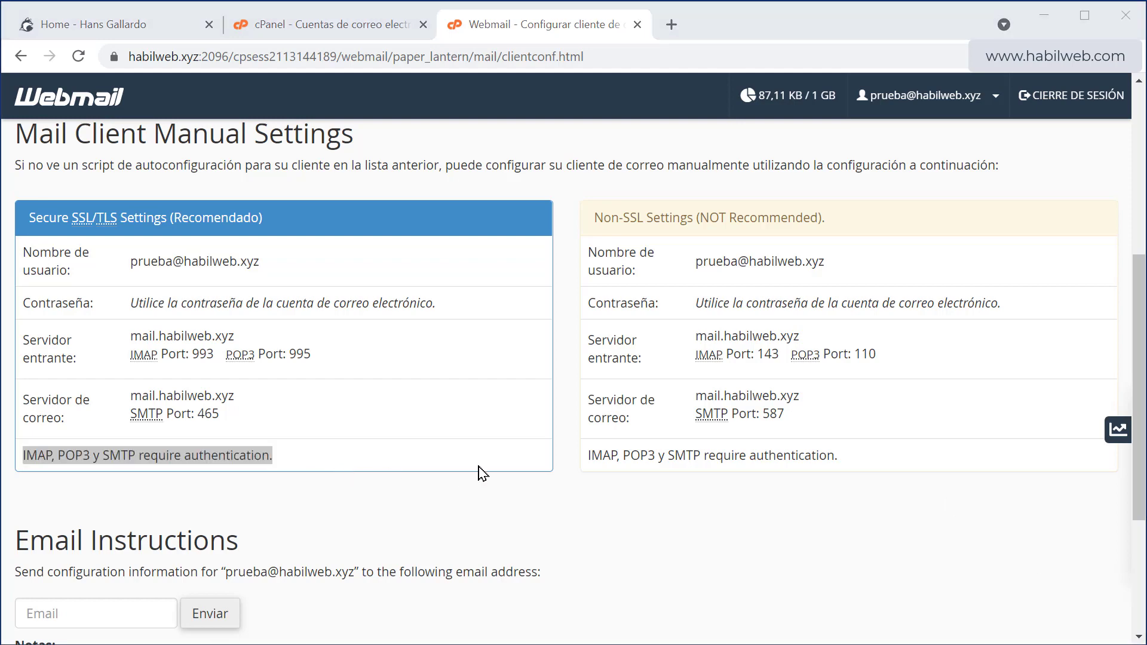
pyautogui.scroll(5, 482, 474)
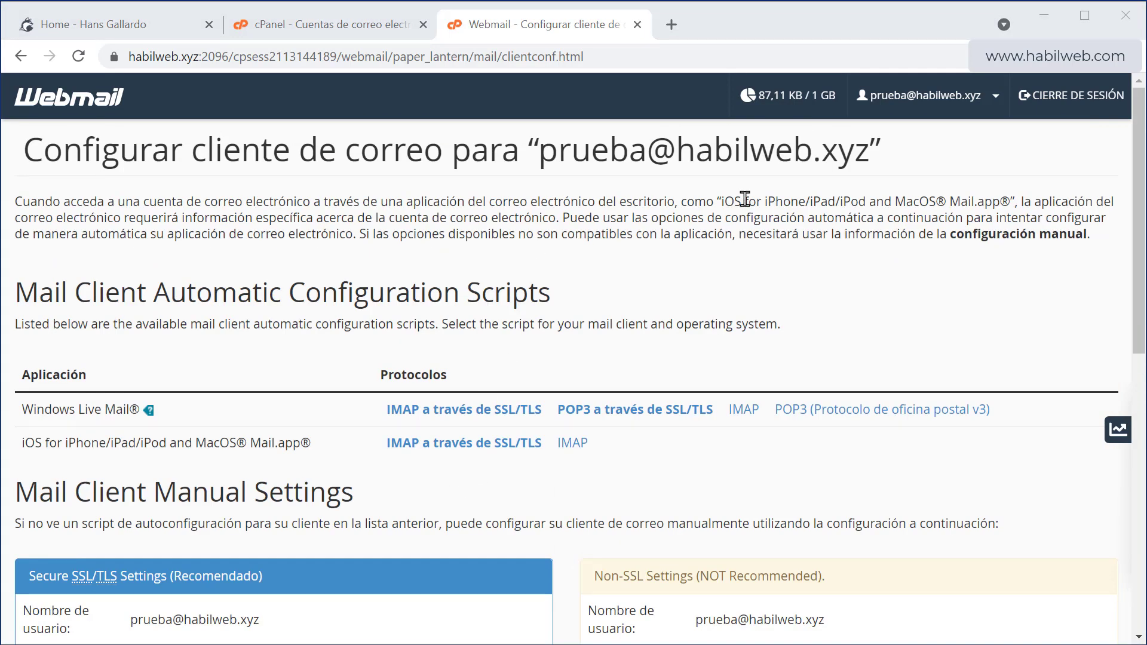
# - Return to Webmail home and open the test mailbox's inbox in Roundcube, checking the Más menu
pyautogui.hotkey('alt', 'Left')
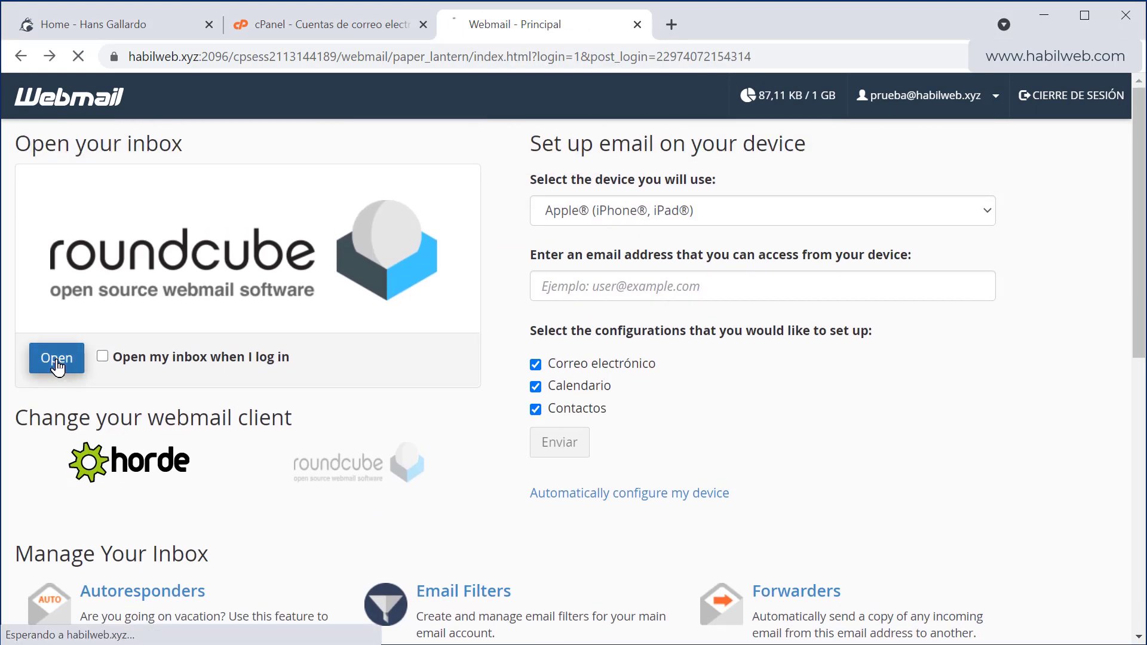
pyautogui.click(56, 362)
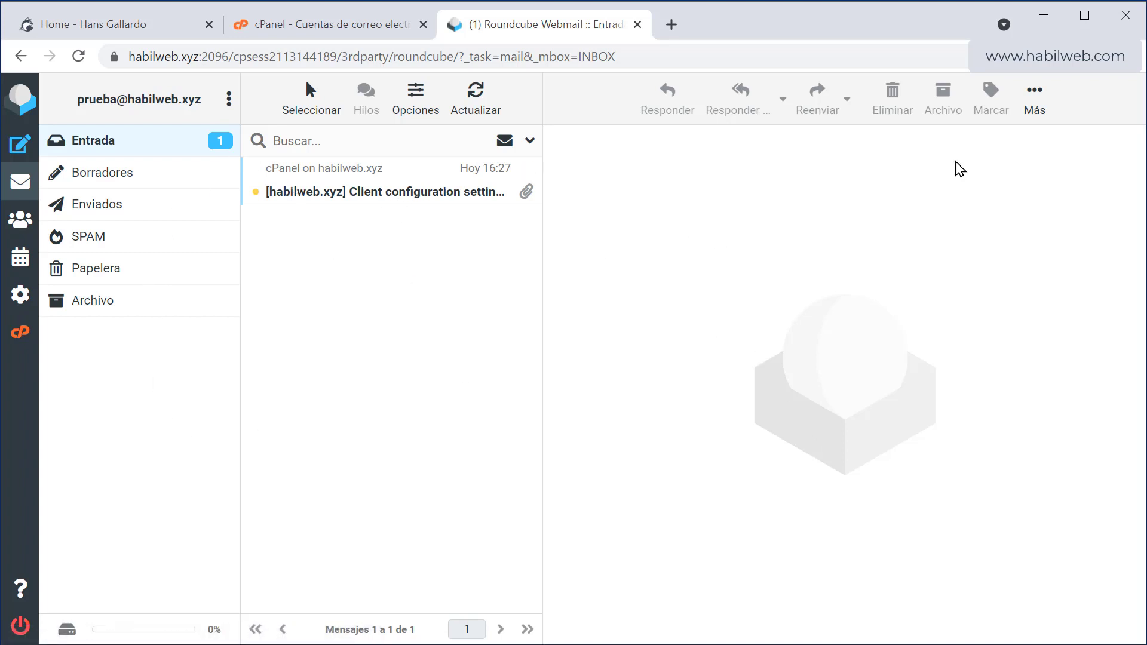
pyautogui.click(1035, 113)
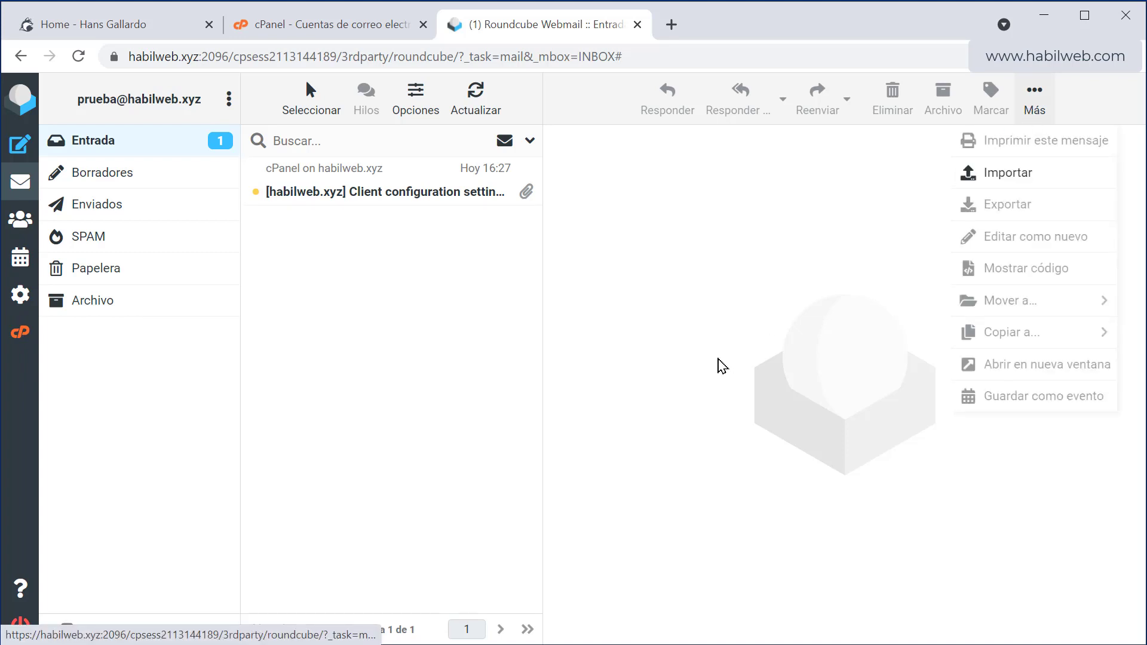
pyautogui.click(719, 366)
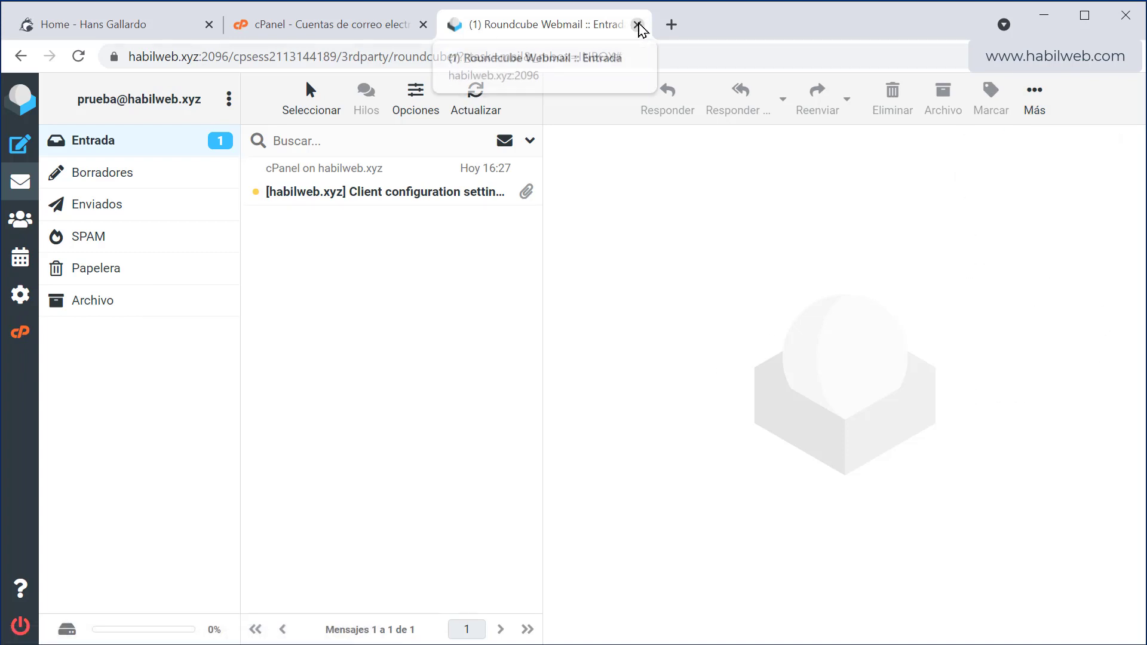
# - Close the Roundcube tab and go to cPanel's Reenviadores page
pyautogui.click(637, 24)
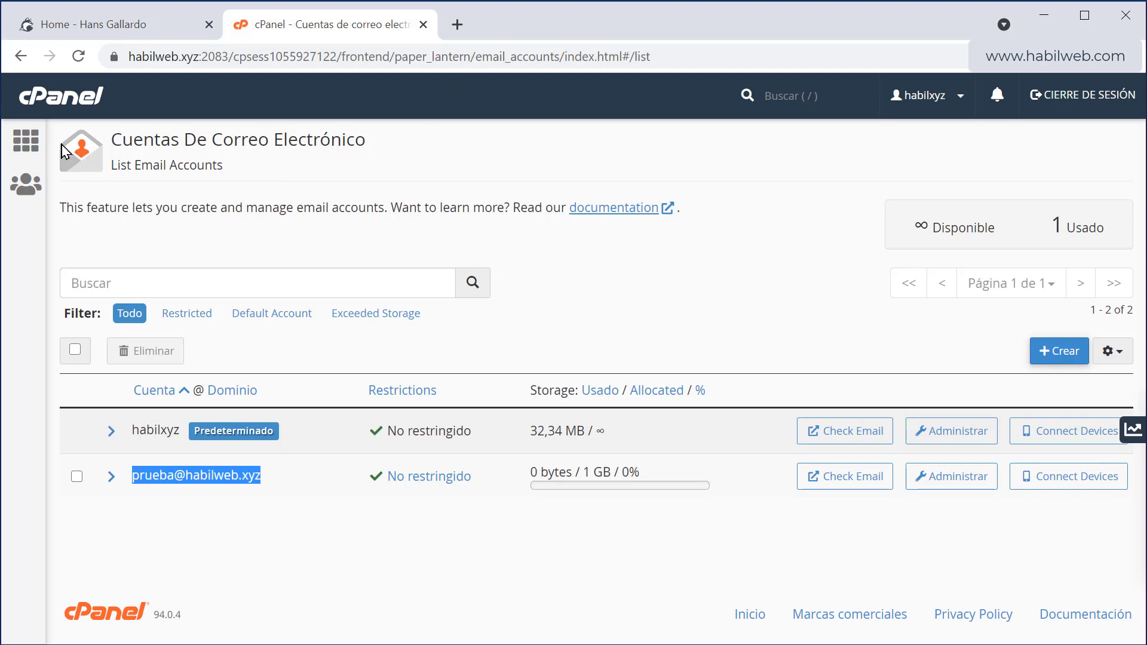
pyautogui.click(34, 143)
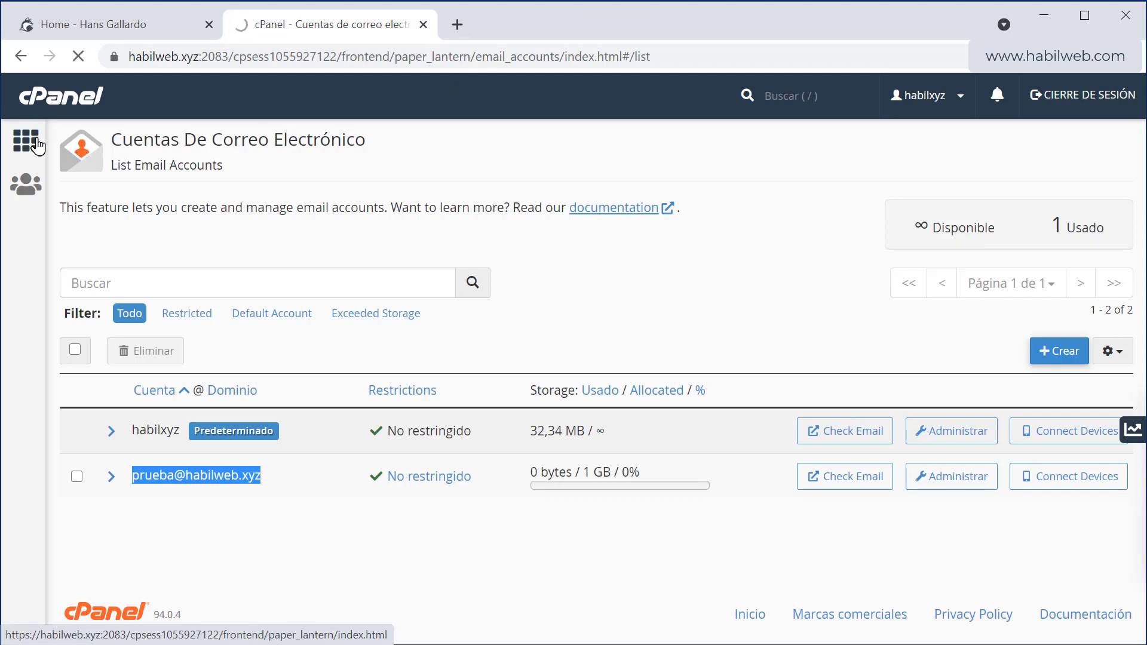
pyautogui.click(408, 251)
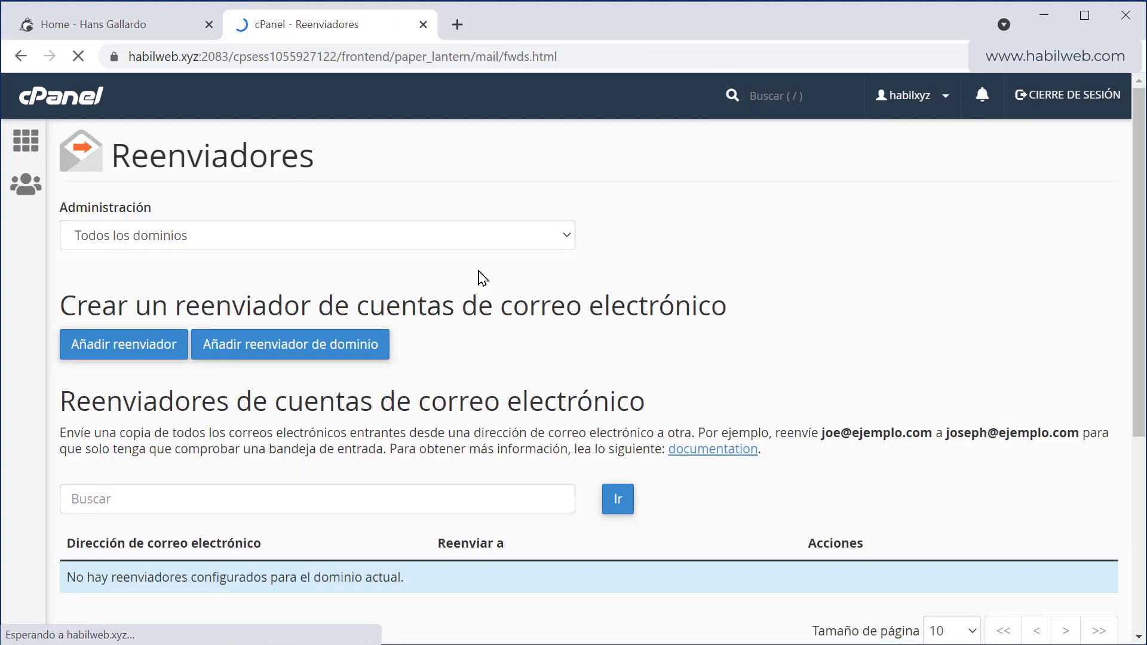
pyautogui.scroll(-4, 566, 297)
pyautogui.scroll(4, 565, 299)
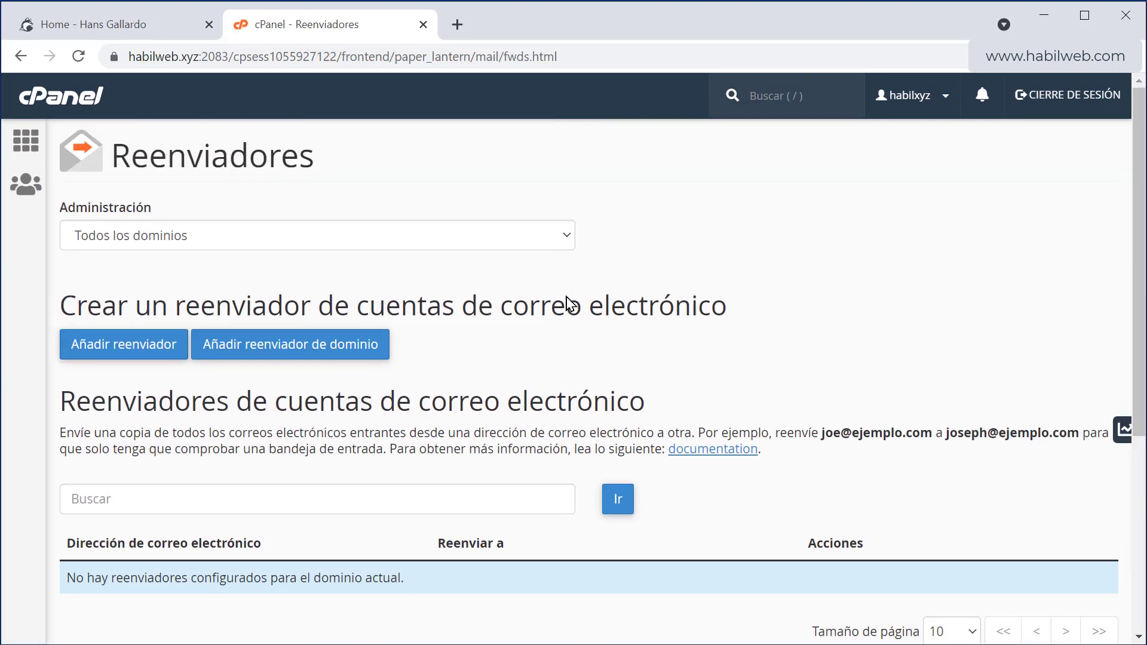
pyautogui.scroll(-1, 566, 302)
# - Add a forwarder from the info address on habilweb.xyz to the test mailbox, then return to the list
pyautogui.click(140, 261)
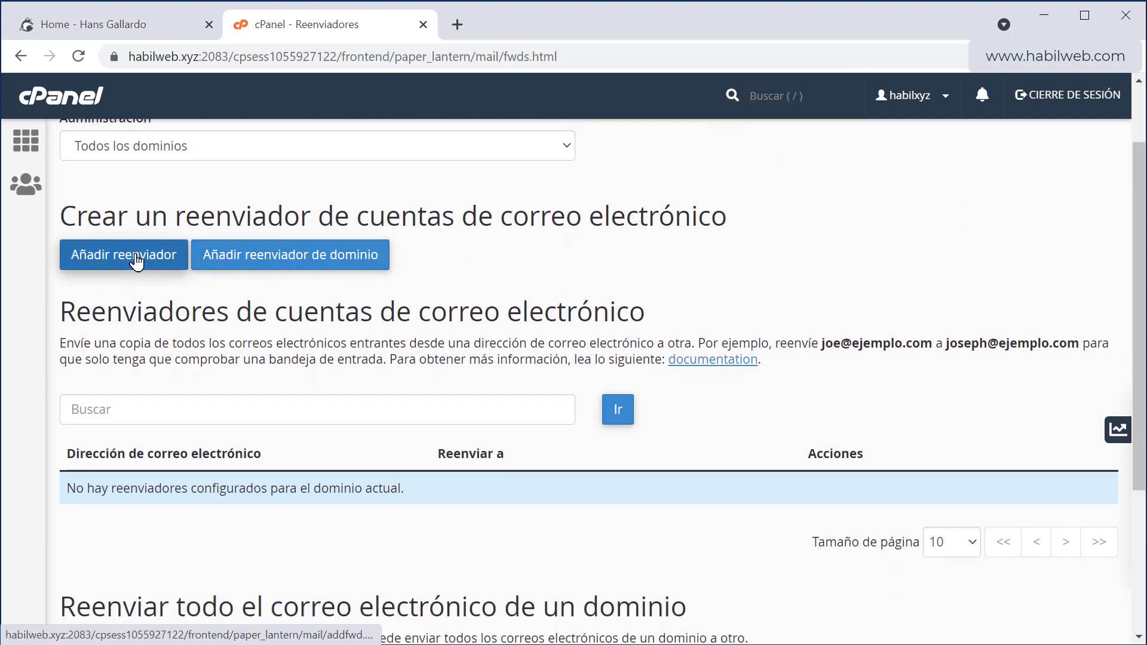
pyautogui.click(423, 316)
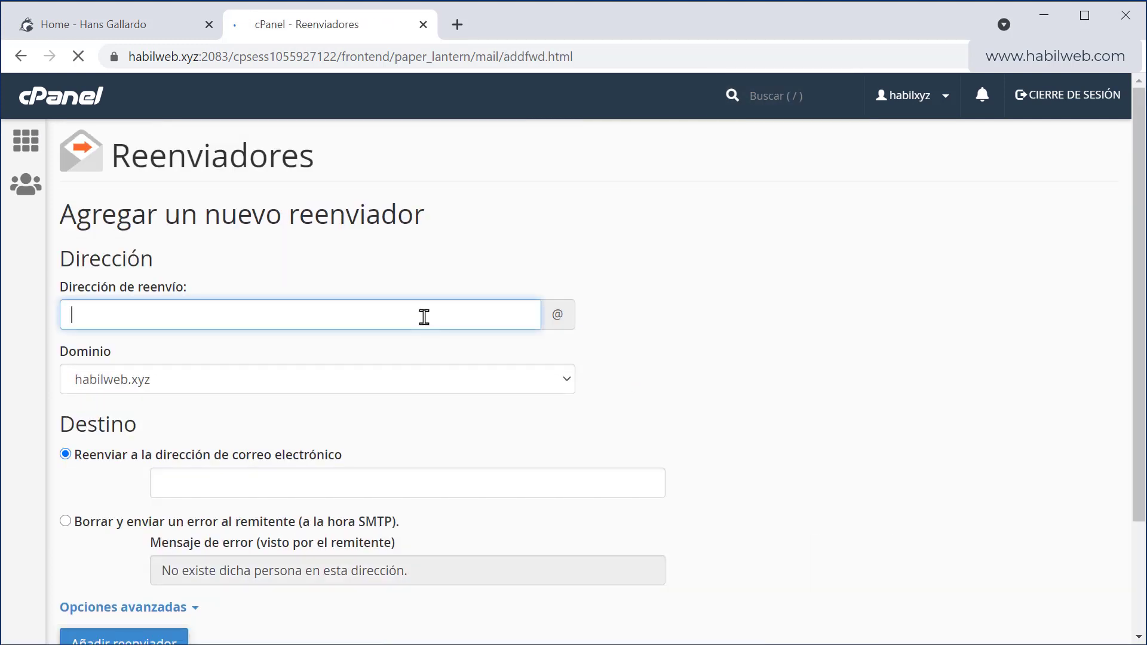
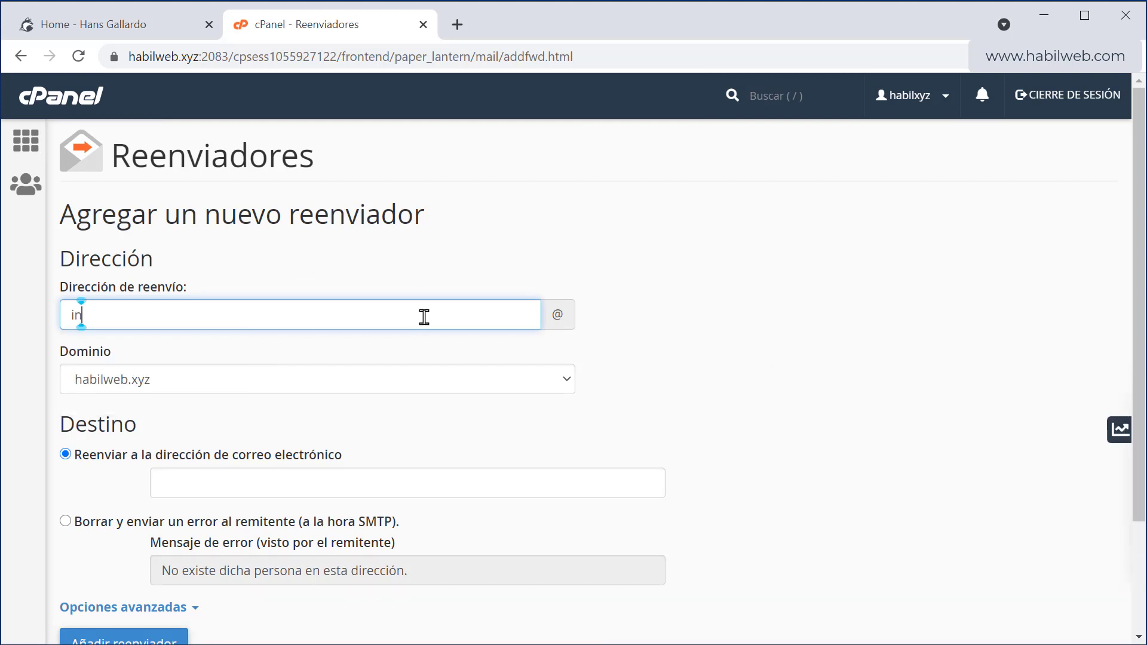
pyautogui.click(702, 358)
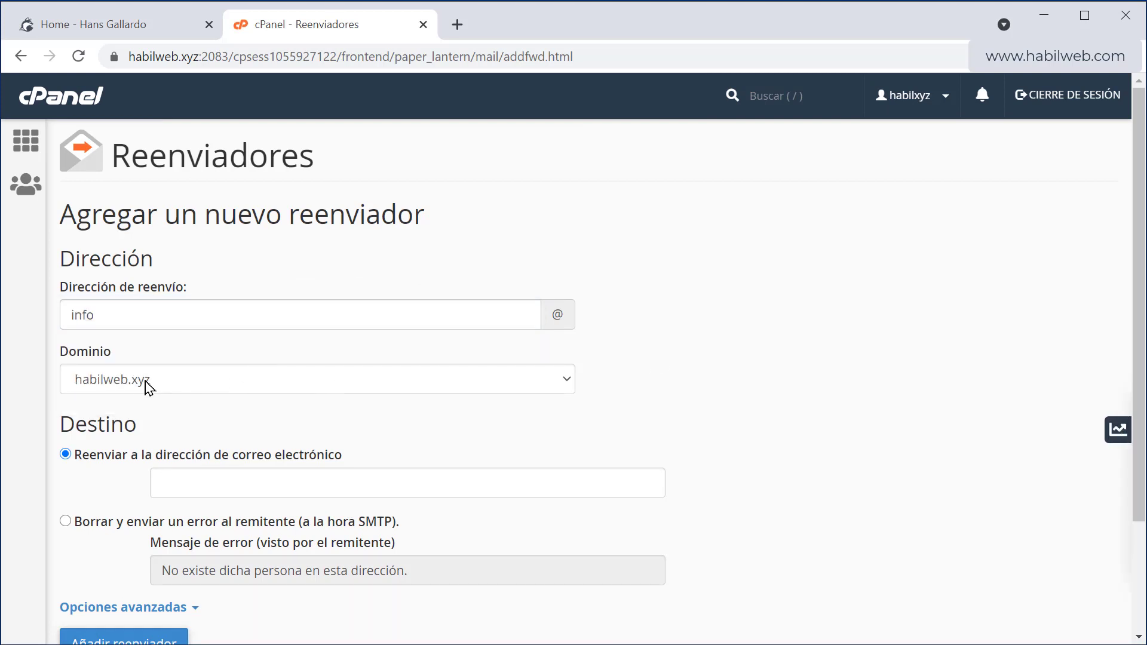
pyautogui.scroll(-1, 263, 445)
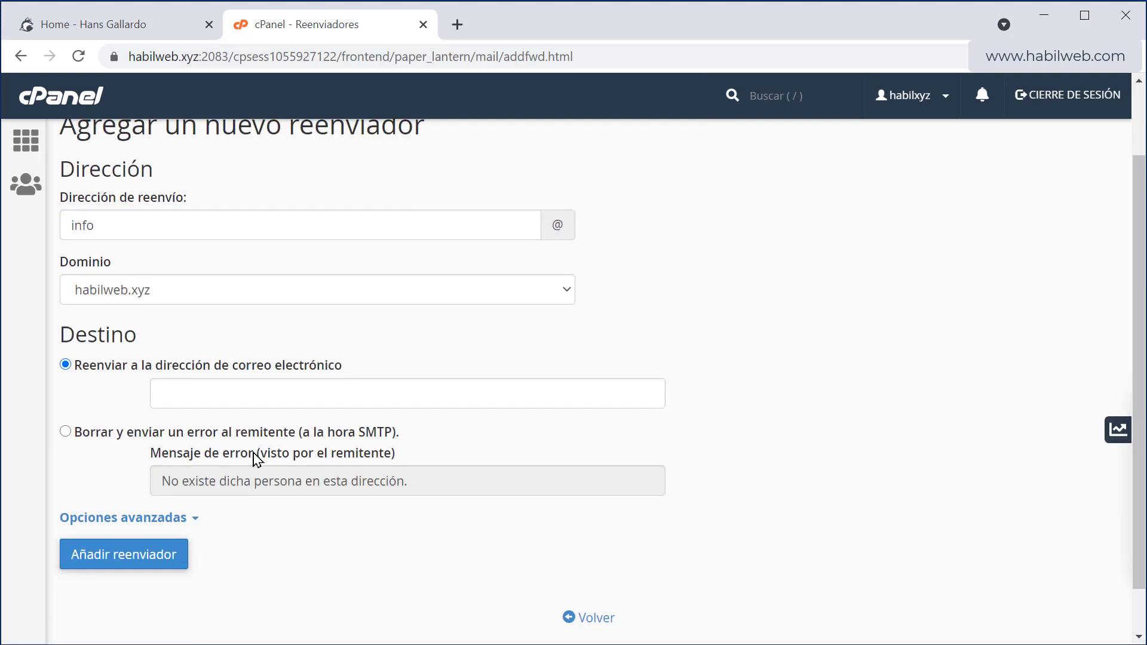
pyautogui.click(257, 391)
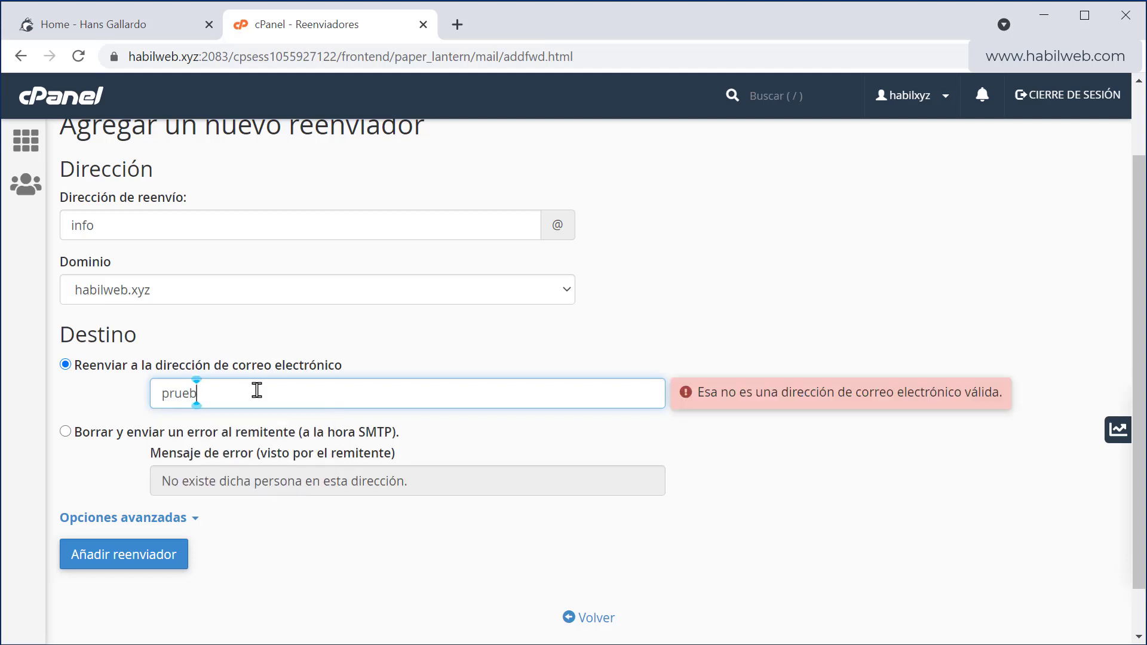
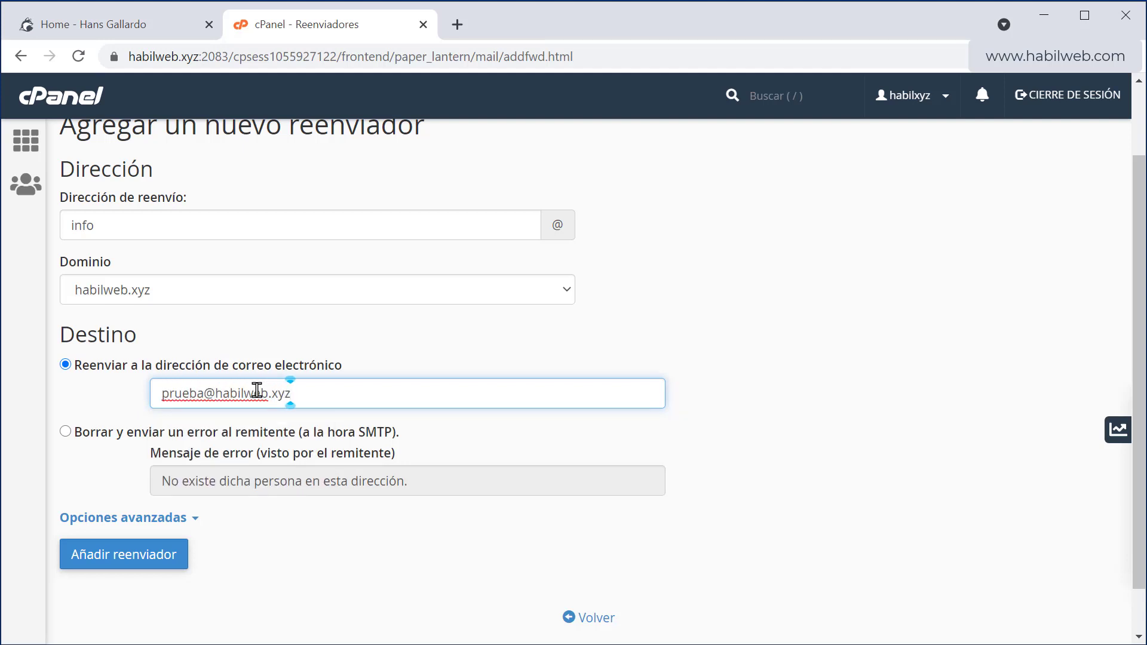
pyautogui.click(711, 307)
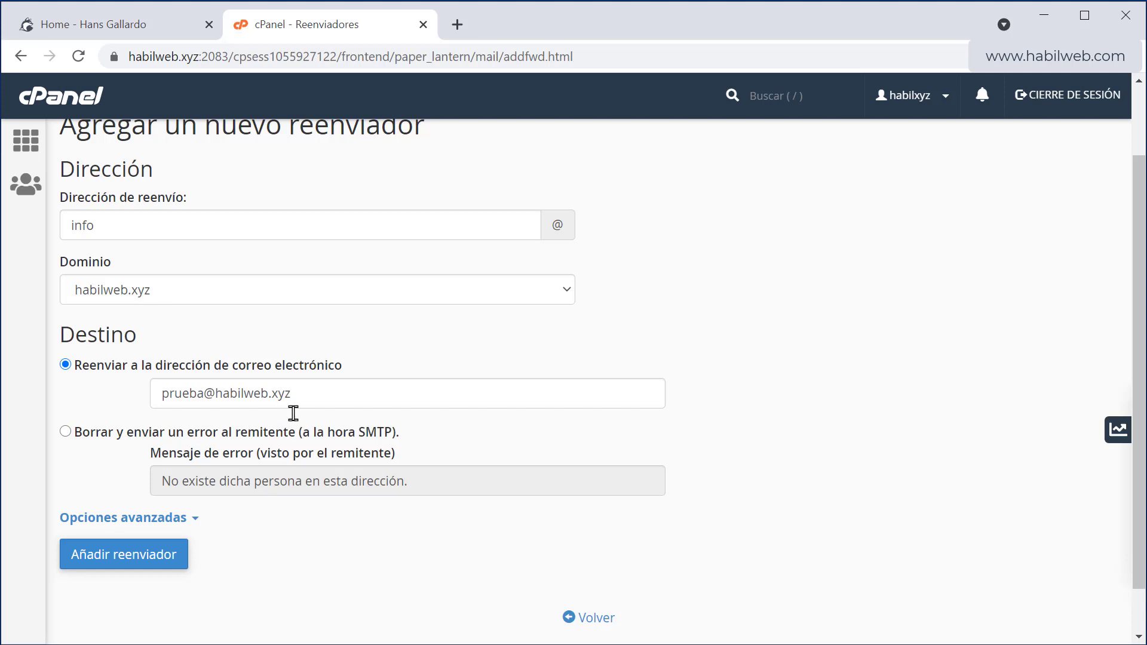
pyautogui.moveTo(163, 392); pyautogui.dragTo(321, 401)
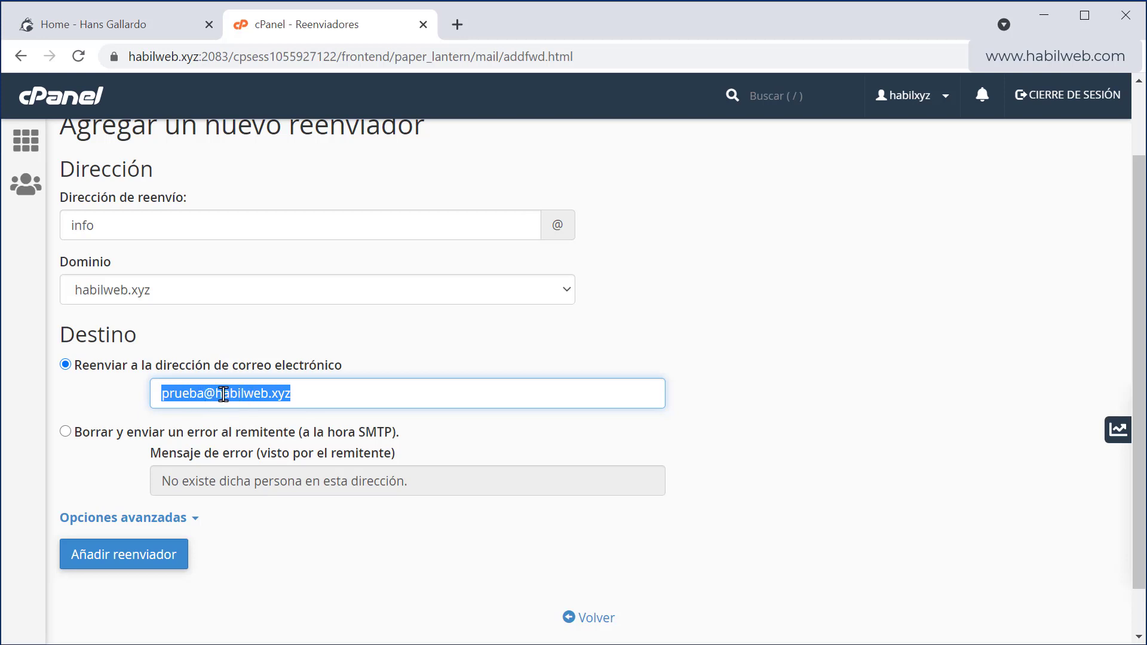
pyautogui.click(158, 557)
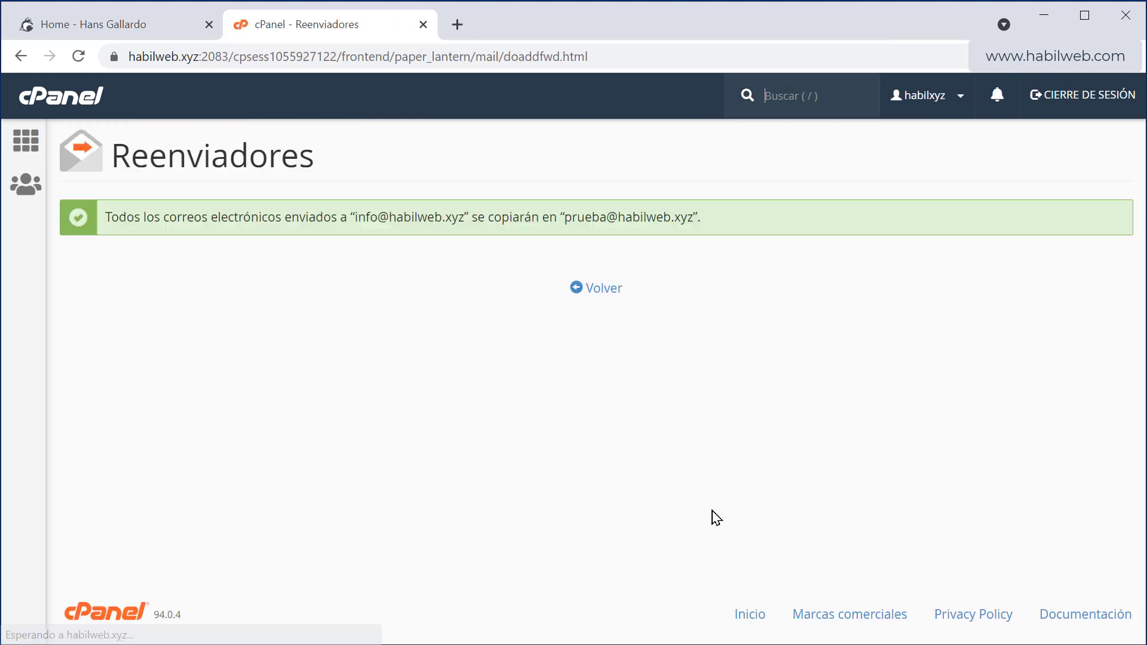
pyautogui.moveTo(103, 219); pyautogui.dragTo(712, 224)
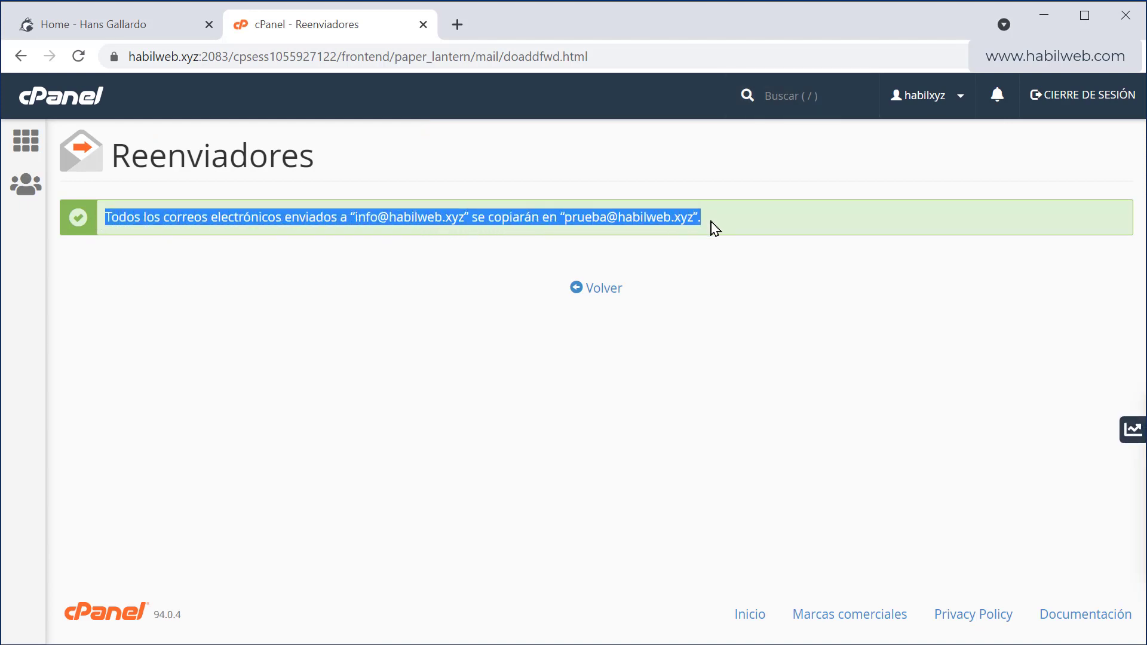
pyautogui.click(600, 293)
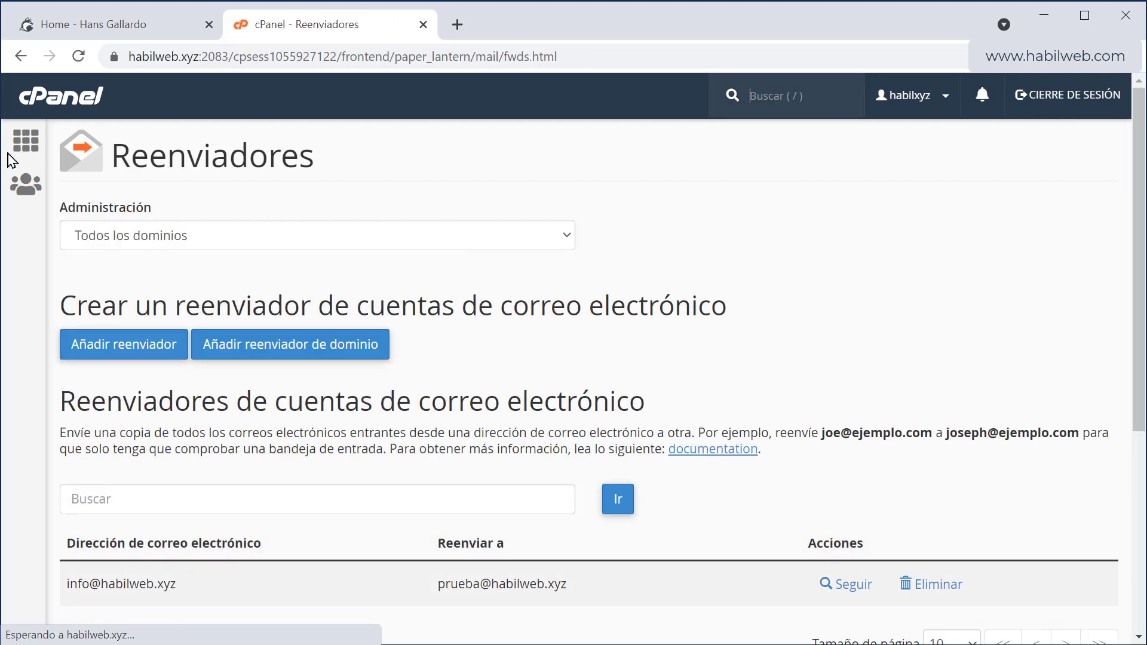
# - View Email Routing for habilweb.xyz, leaving the local mail exchanger, and return to cPanel home
pyautogui.click(74, 112)
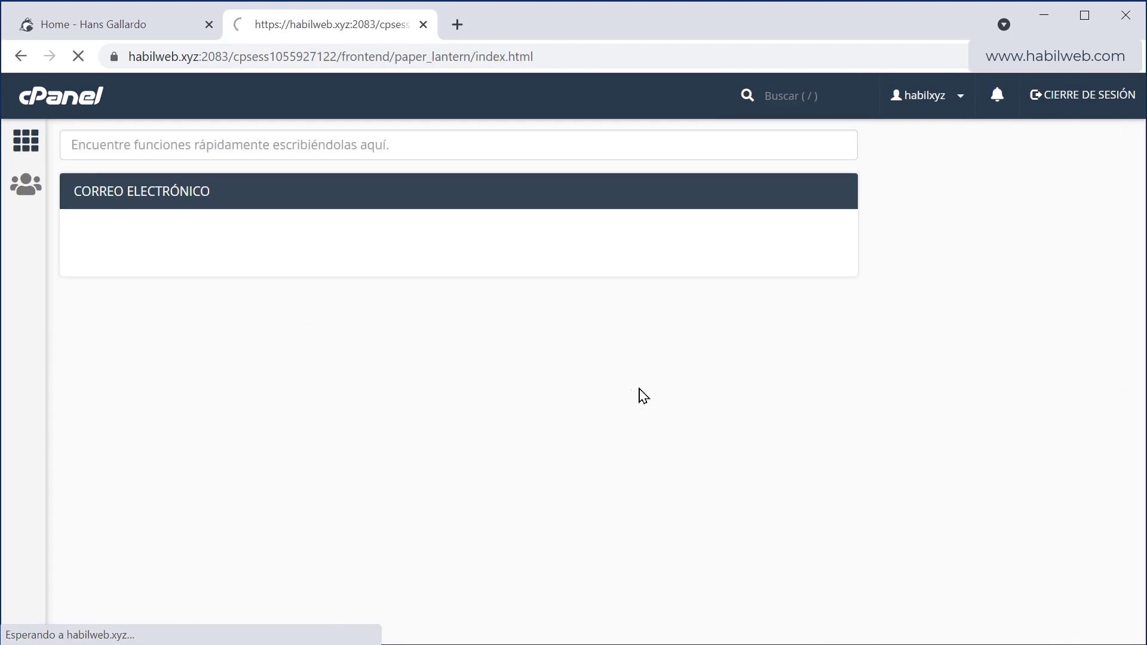
pyautogui.click(628, 248)
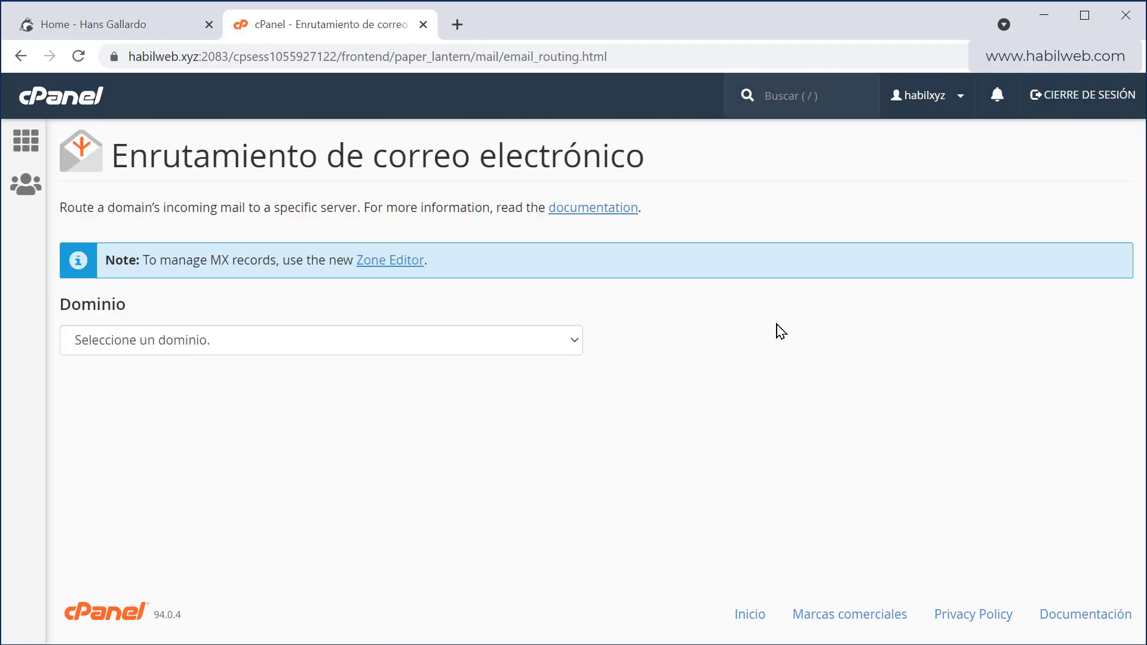
pyautogui.click(566, 339)
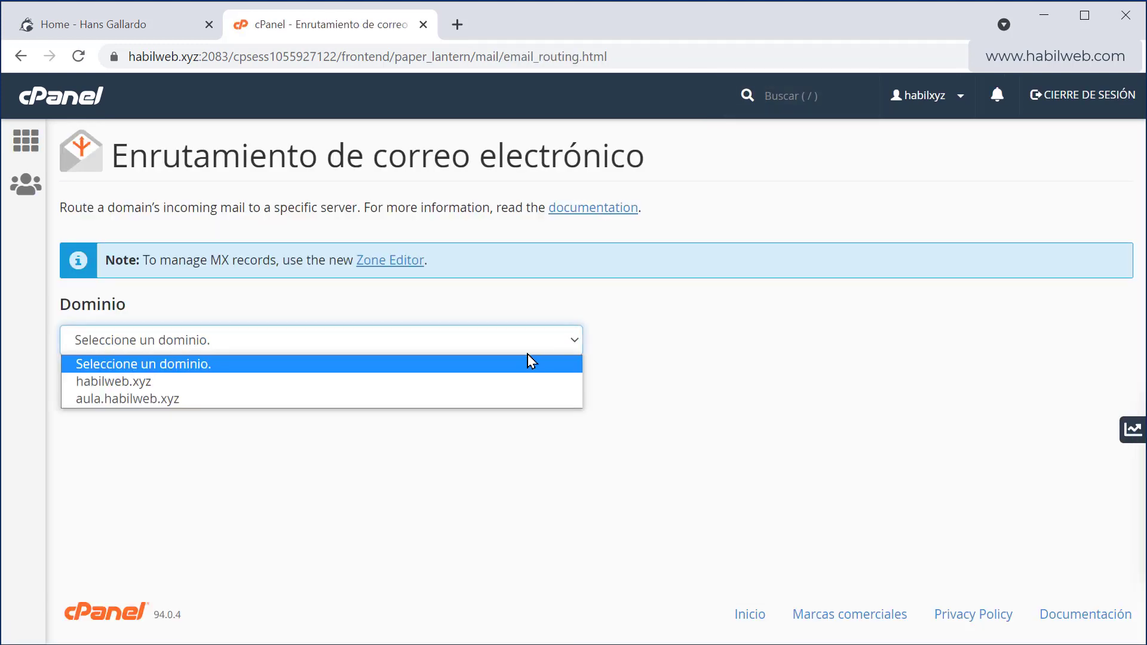
pyautogui.click(529, 387)
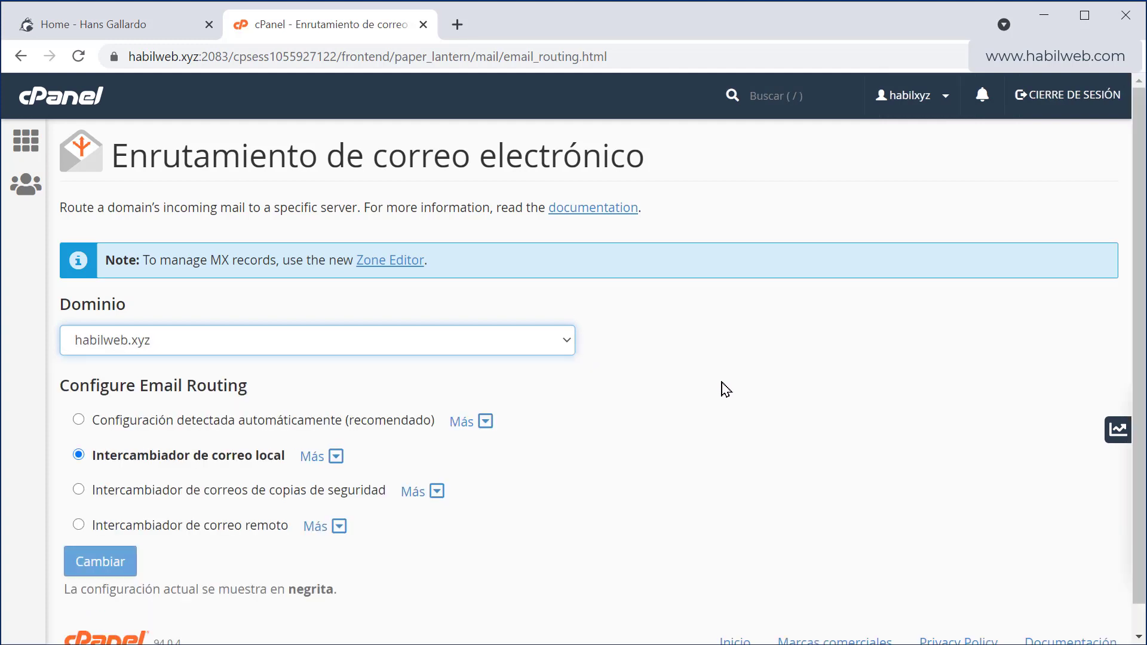
pyautogui.scroll(-1, 725, 390)
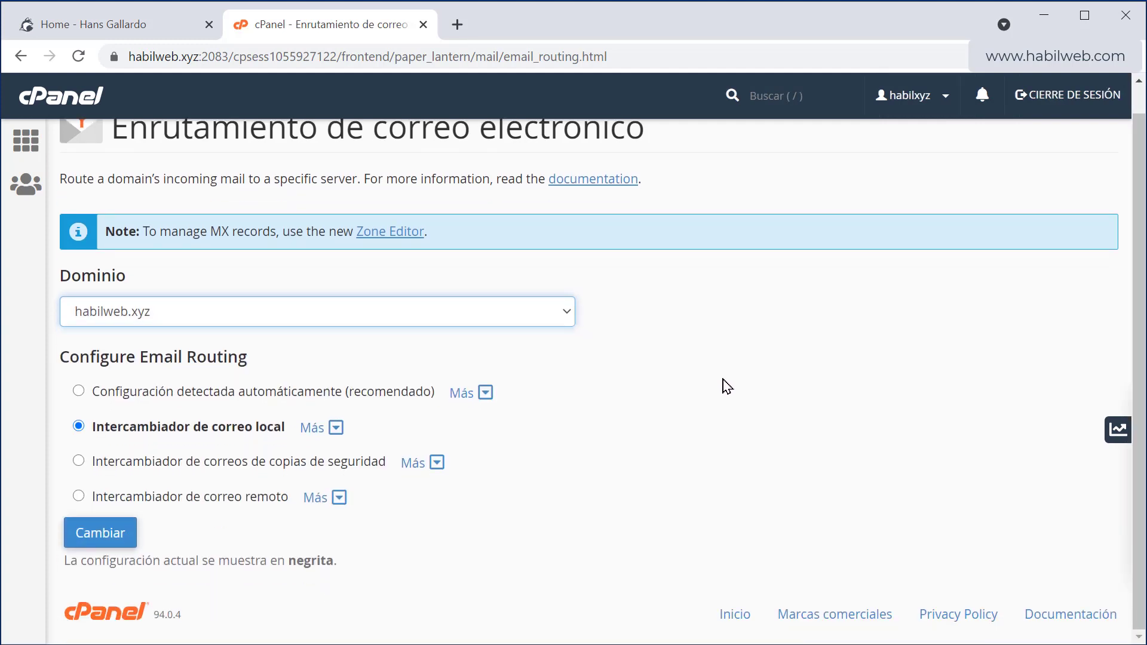
pyautogui.scroll(1, 720, 373)
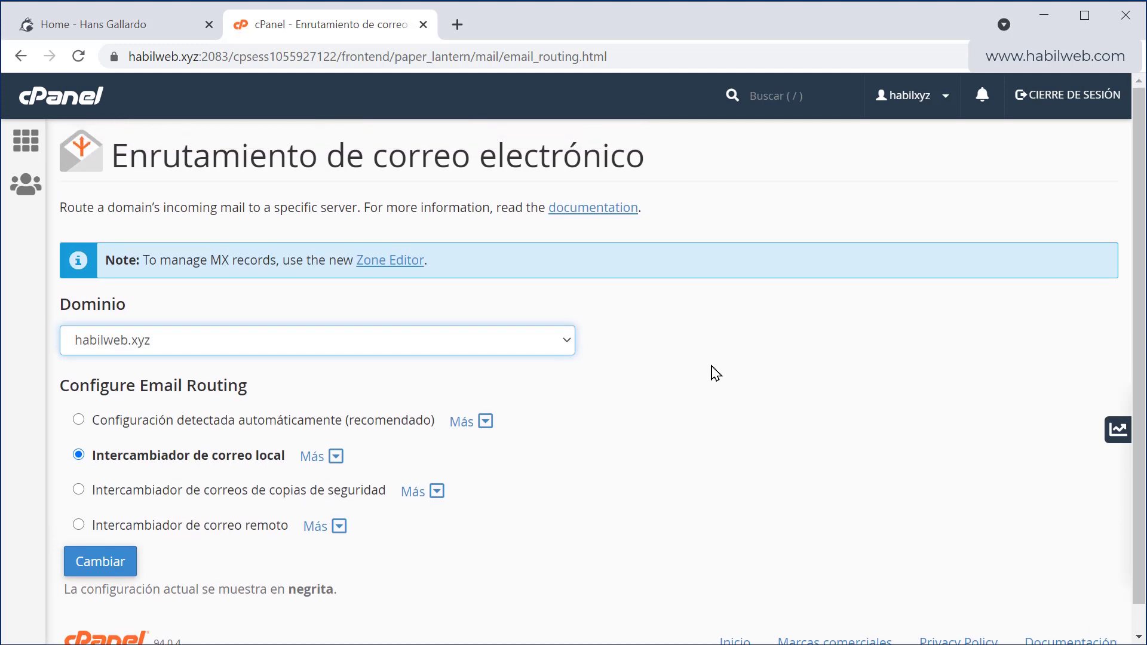
pyautogui.click(223, 346)
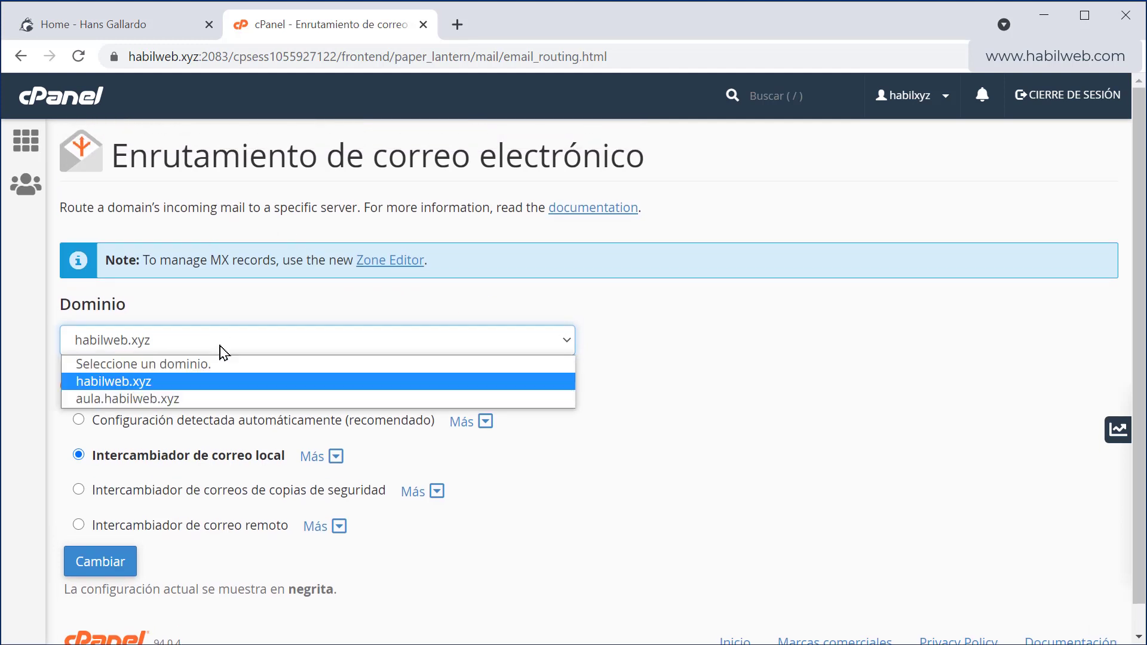
pyautogui.click(220, 348)
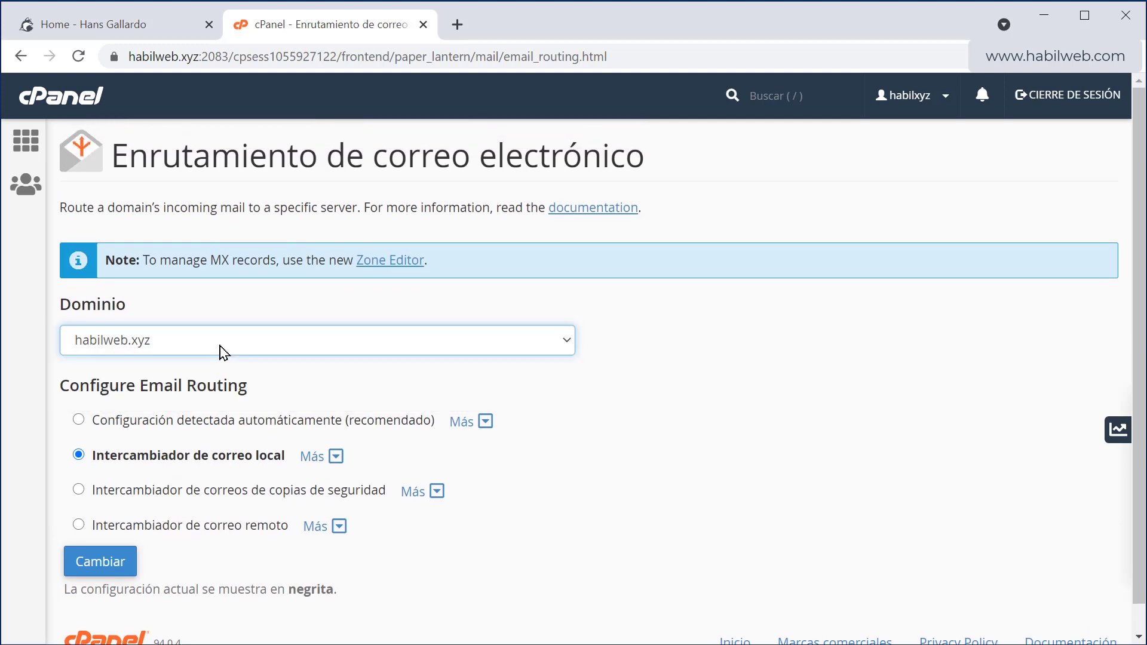
pyautogui.click(30, 139)
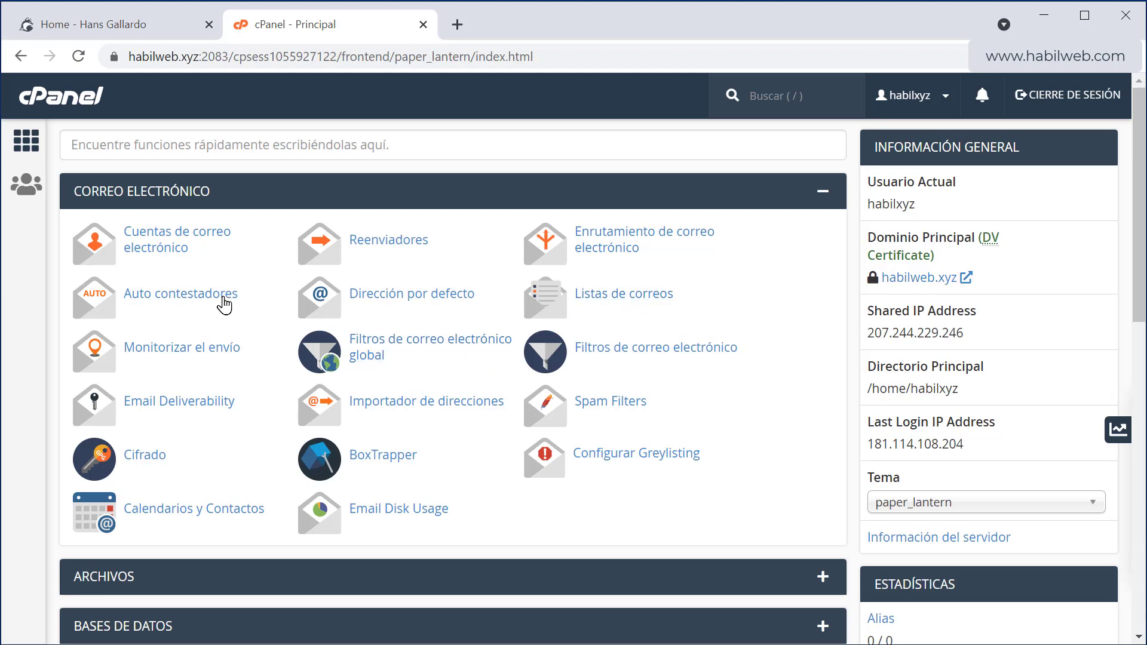
# - Open Auto contestadores and filter it to the habilweb.xyz domain
pyautogui.click(188, 295)
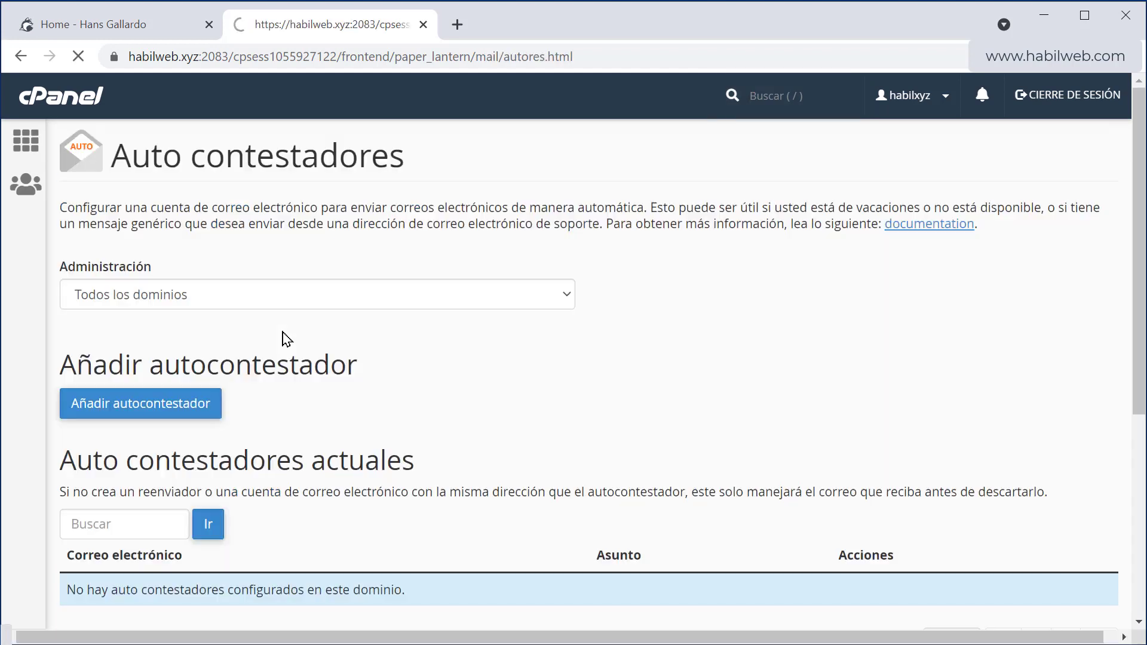
pyautogui.scroll(-2, 305, 318)
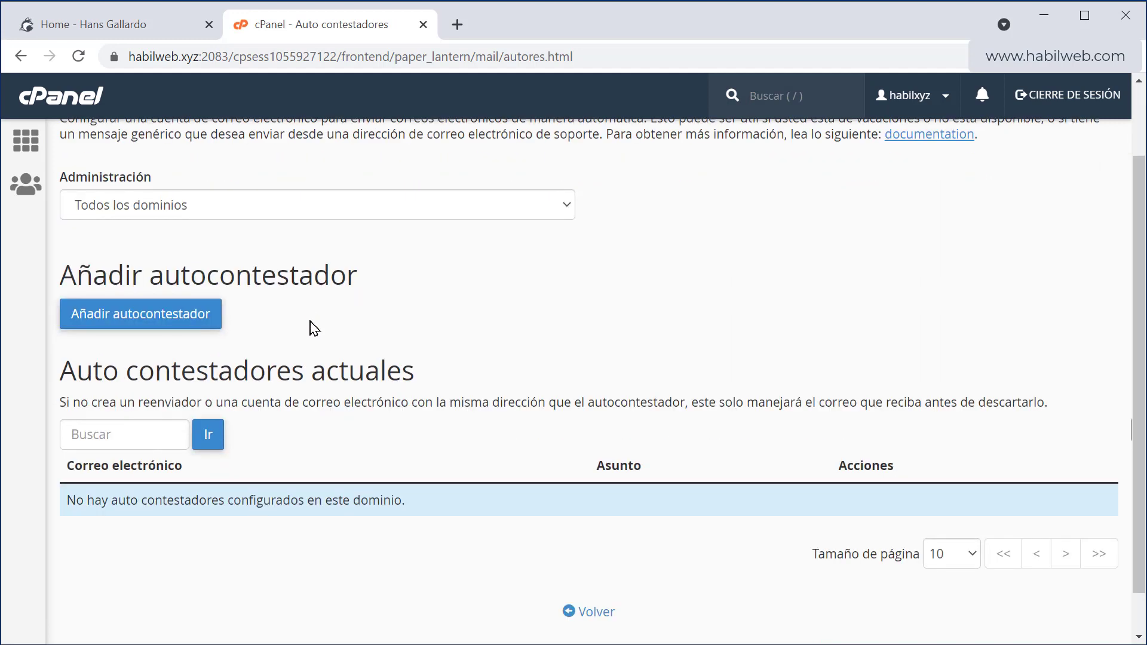
pyautogui.click(225, 207)
pyautogui.click(226, 209)
pyautogui.click(173, 205)
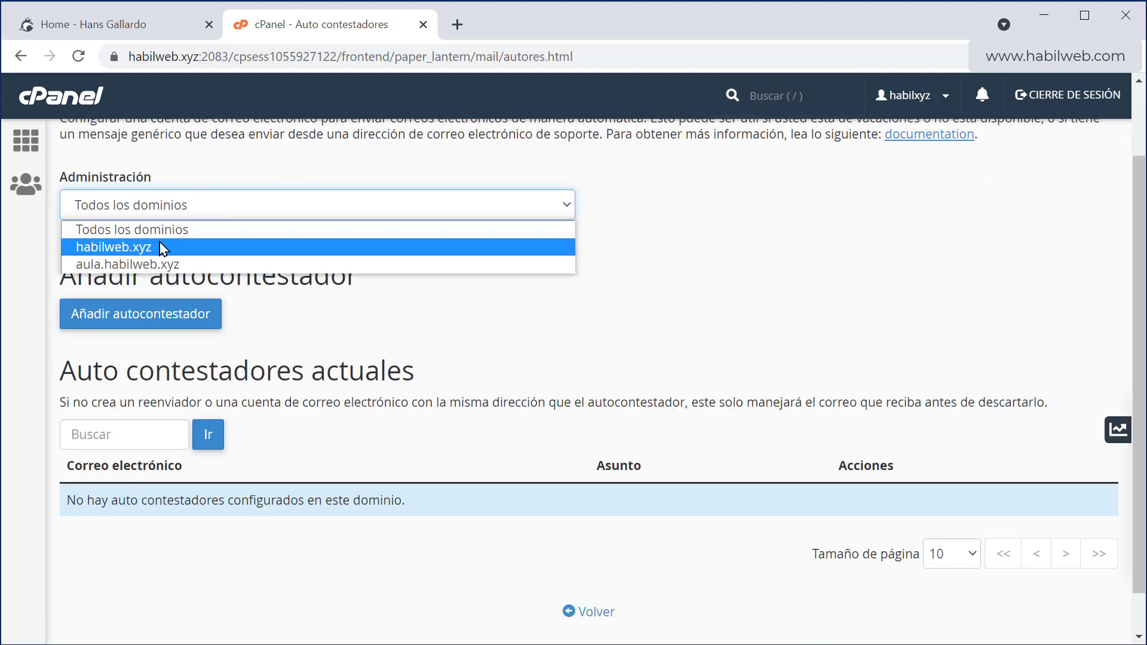
pyautogui.click(163, 247)
# - Look through the empty autoresponder form without filling it, then return to cPanel home
pyautogui.scroll(-3, 482, 328)
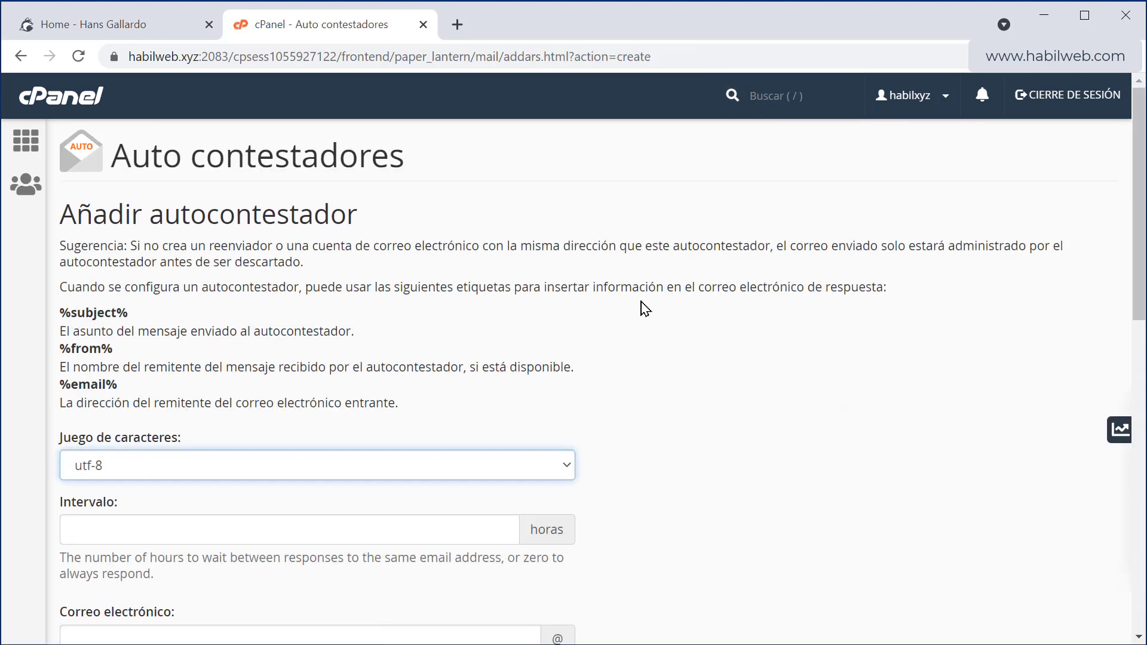
pyautogui.scroll(-3, 648, 305)
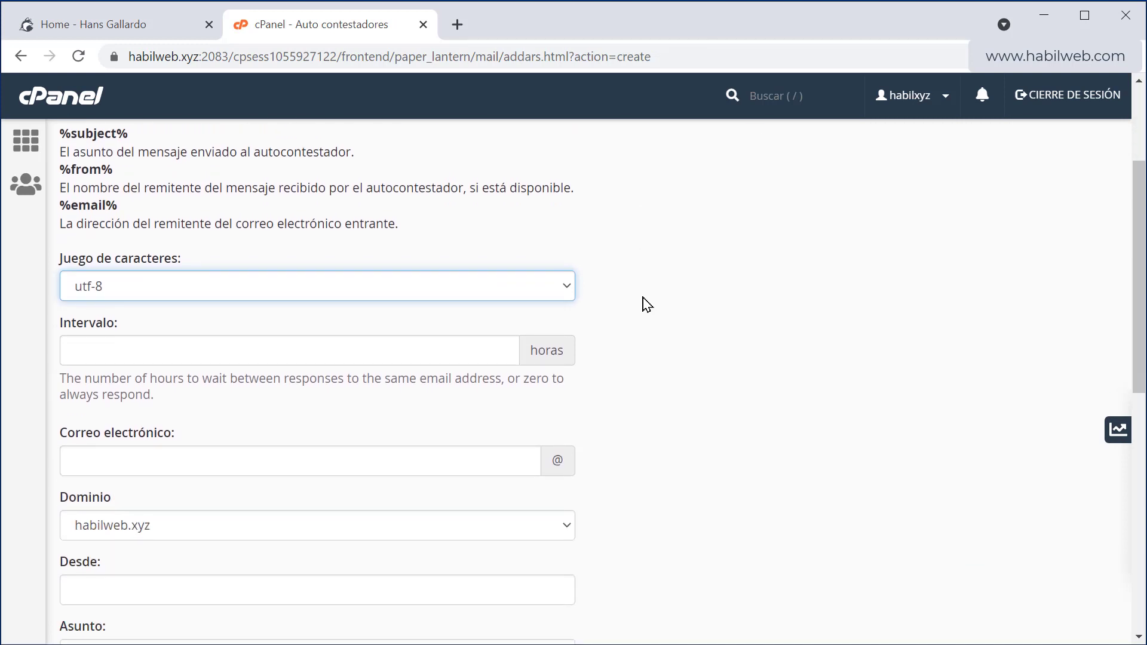
pyautogui.scroll(-3, 723, 453)
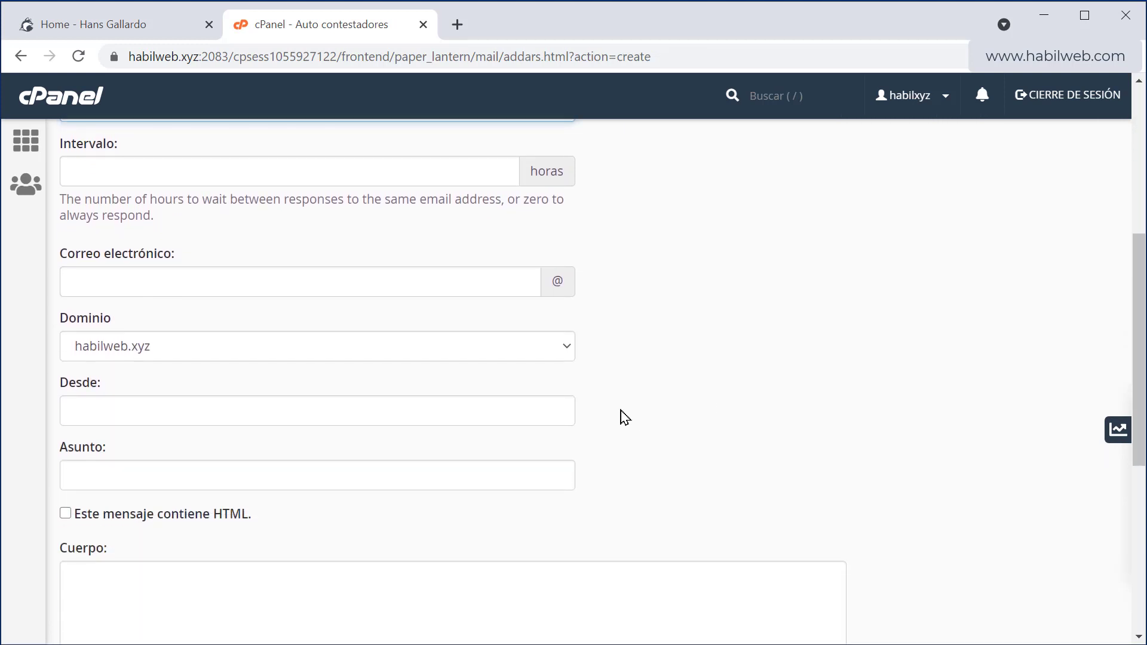
pyautogui.scroll(-3, 641, 417)
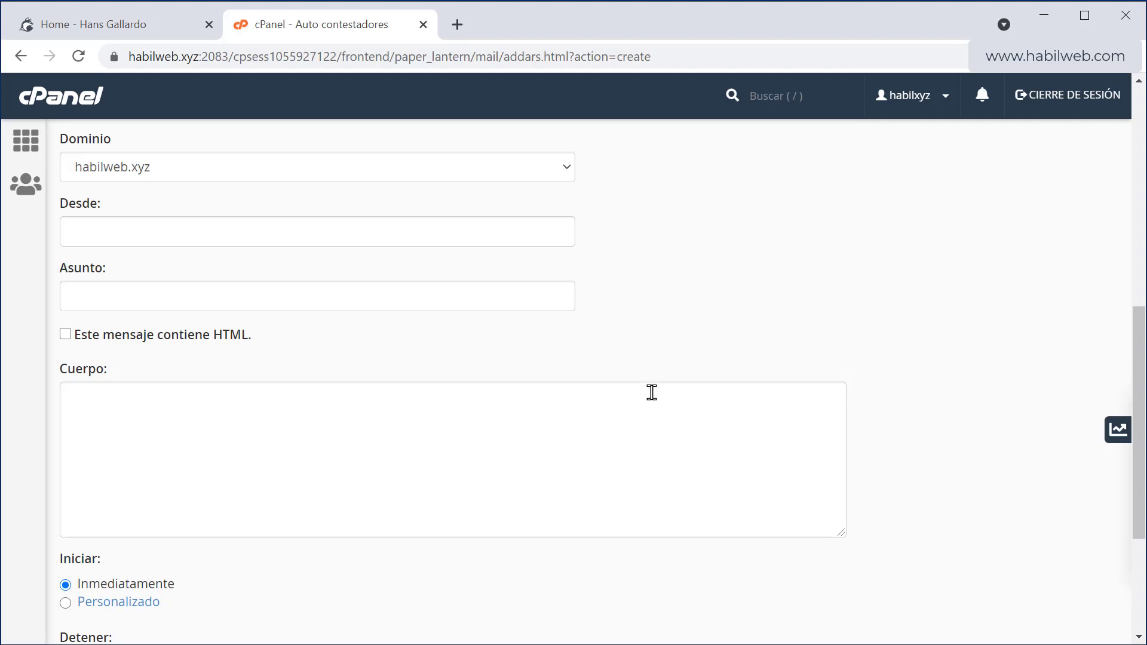
pyautogui.scroll(3, 652, 393)
pyautogui.scroll(3, 663, 401)
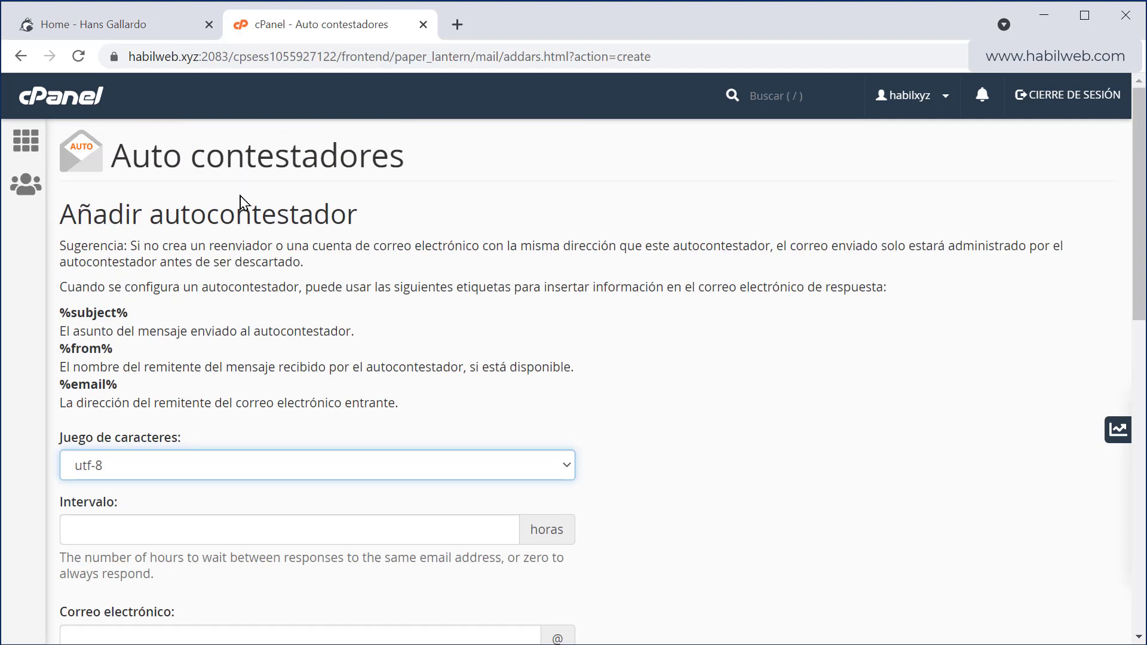
pyautogui.scroll(-10, 436, 267)
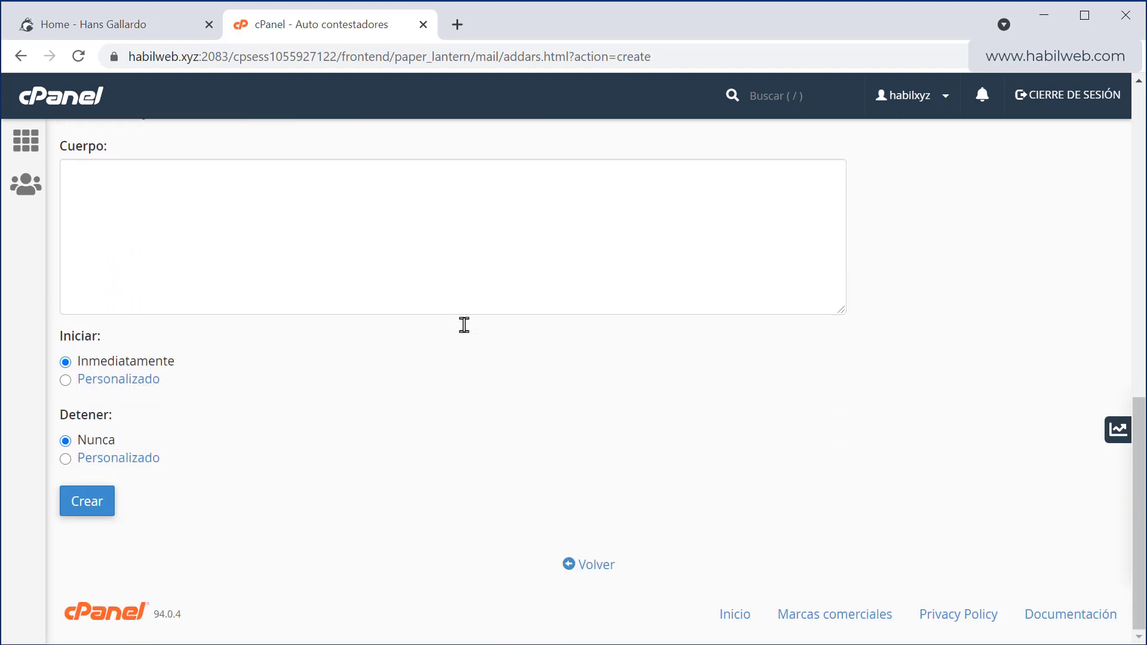
pyautogui.scroll(7, 485, 398)
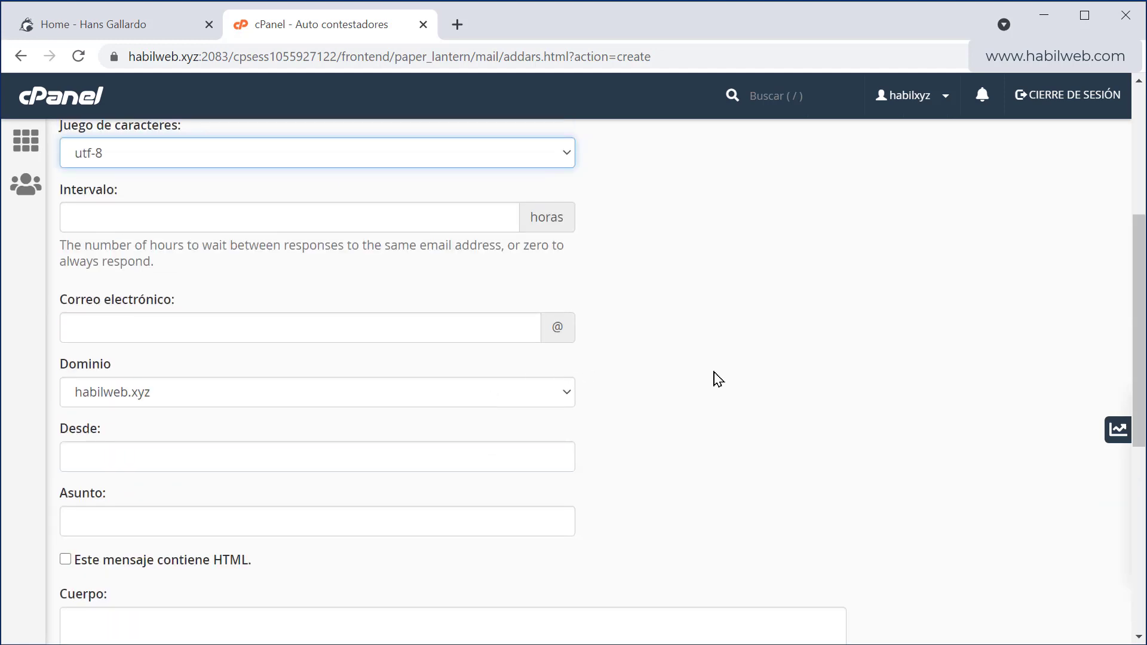
pyautogui.scroll(5, 718, 379)
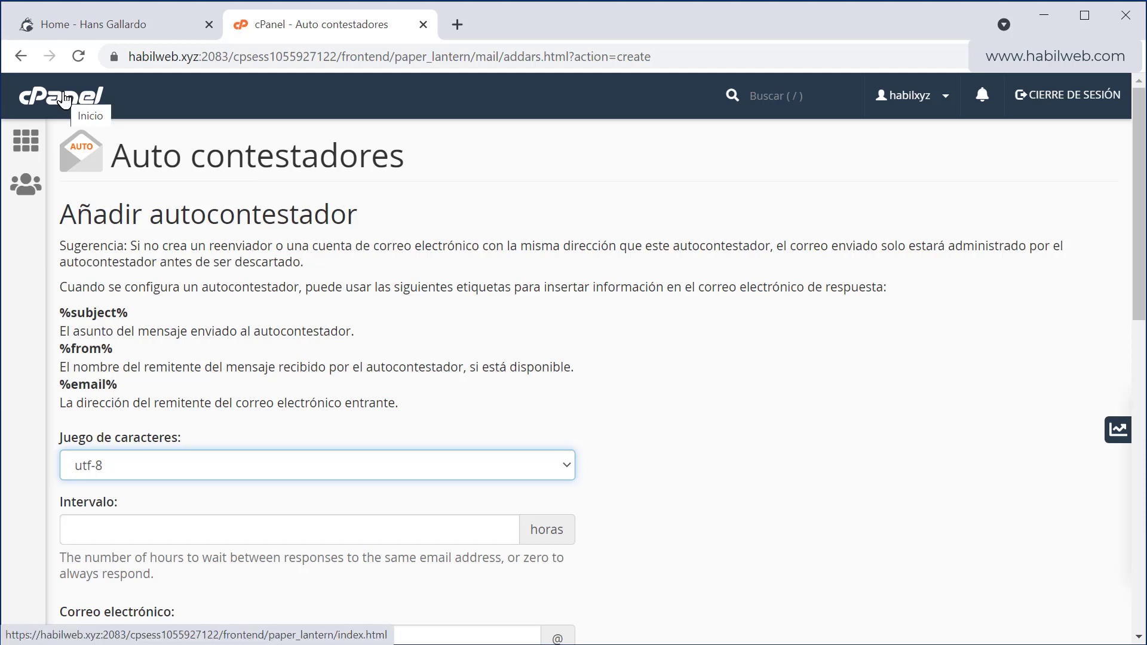
pyautogui.click(64, 99)
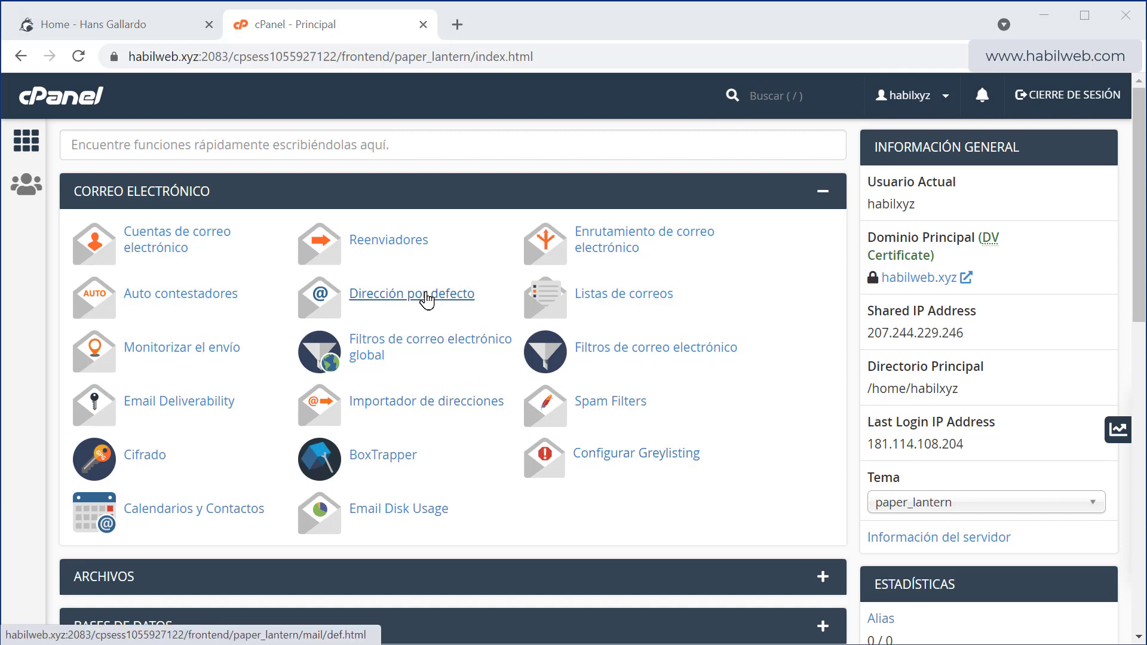
# - Open Listas de correos and enter noticias as the new list name
pyautogui.click(605, 304)
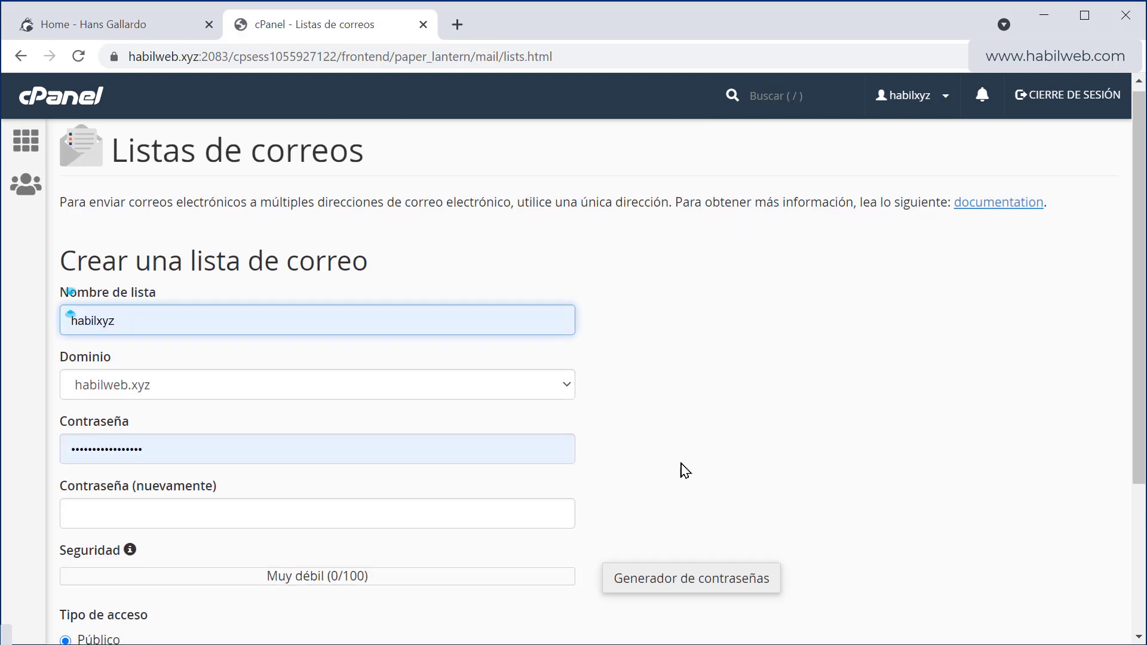
pyautogui.scroll(-4, 682, 469)
pyautogui.scroll(4, 681, 469)
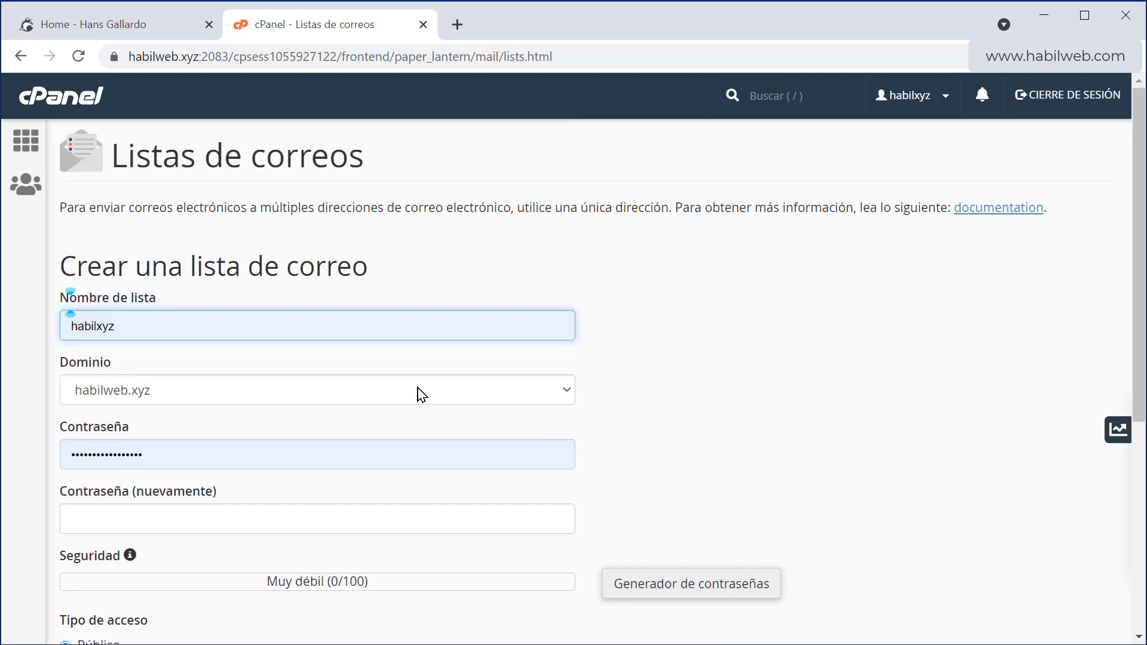
pyautogui.click(278, 326)
pyautogui.doubleClick(279, 326)
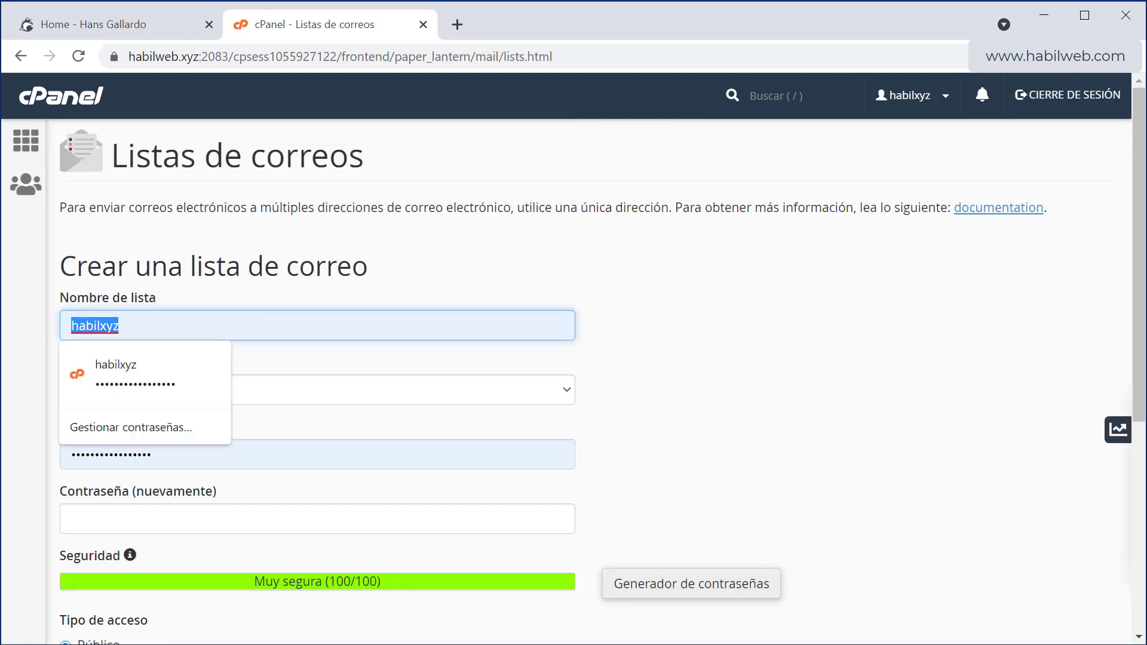
pyautogui.write('noticias')
# - Enter a password and its confirmation for the noticias list
pyautogui.press('Tab')
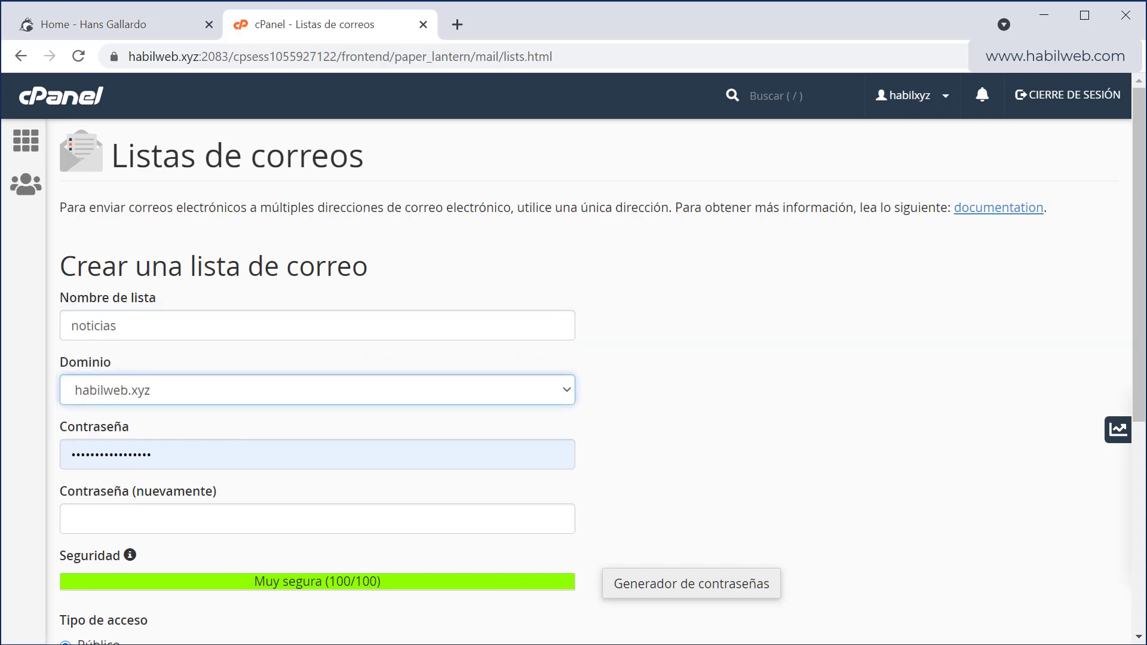
pyautogui.press('Tab')
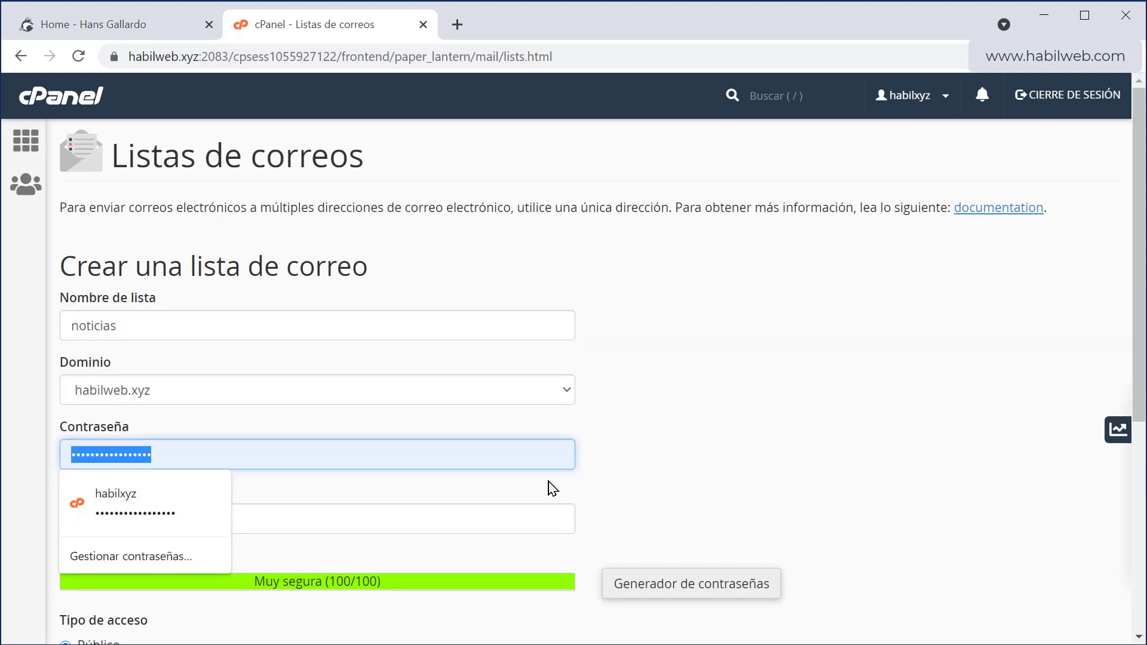
pyautogui.press('BackSpace')
pyautogui.write('••••••••••••')
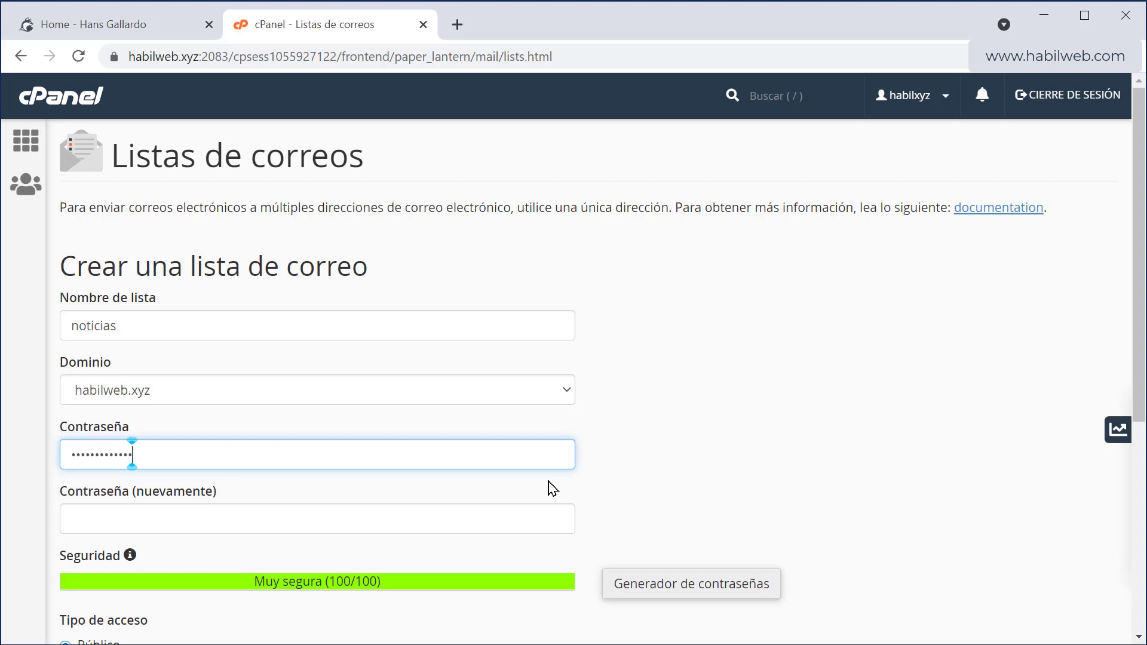
pyautogui.press('Tab')
pyautogui.write('••••••••••')
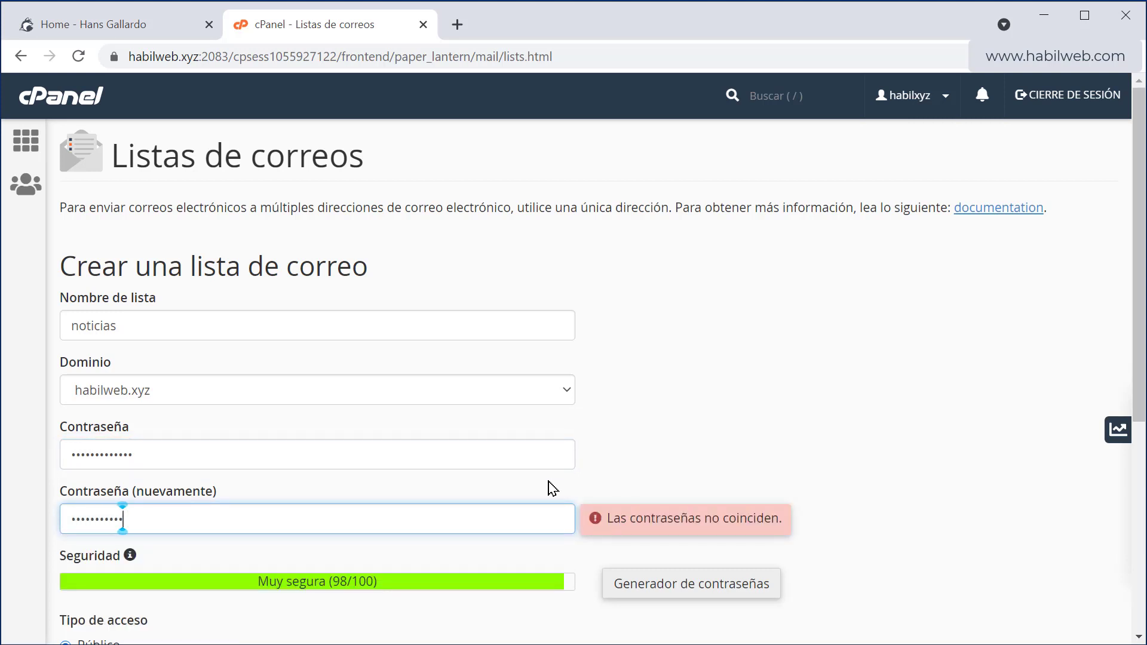
pyautogui.write('••')
pyautogui.click(549, 486)
pyautogui.scroll(-6, 546, 496)
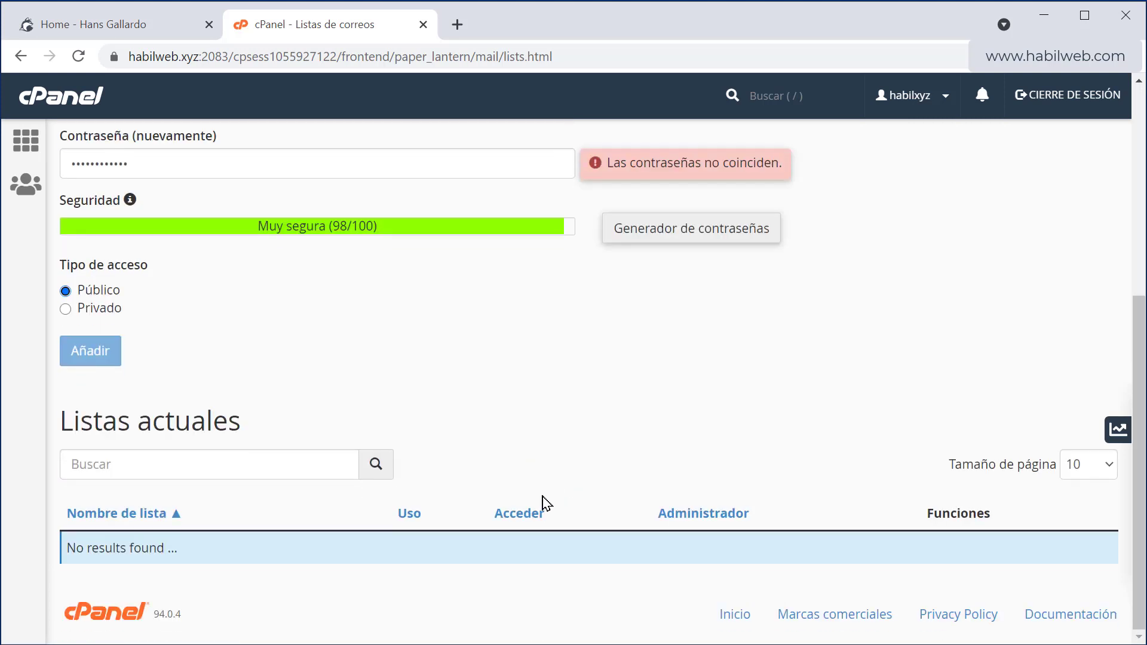
pyautogui.scroll(1, 293, 320)
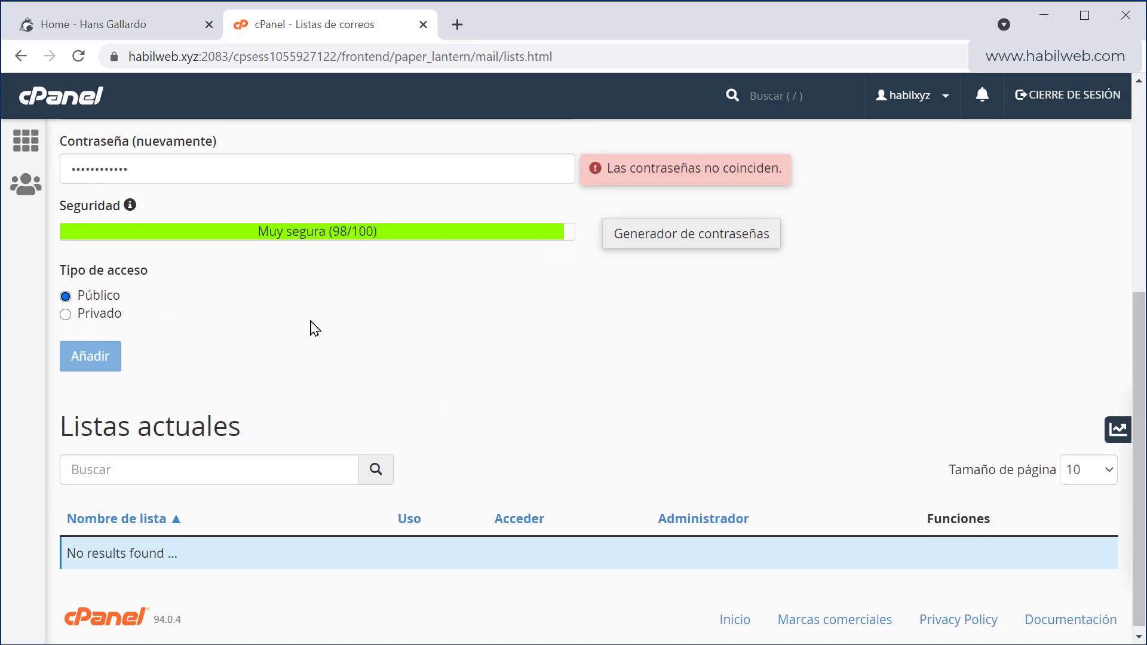
pyautogui.scroll(3, 618, 380)
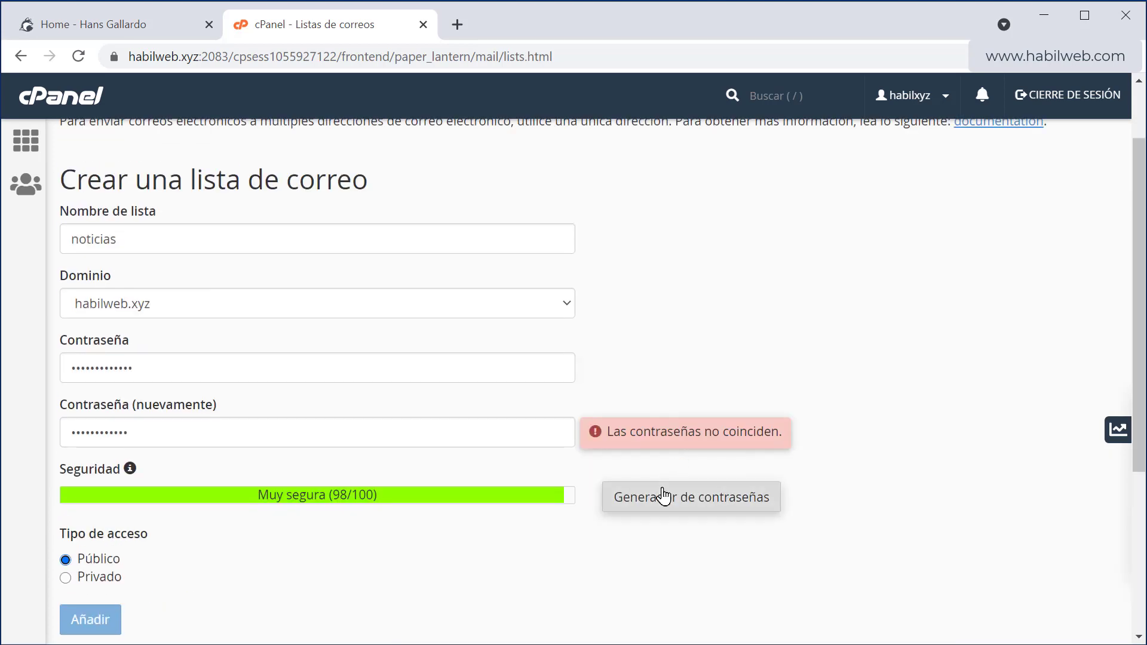
# - Apply a generated strong password and create the noticias list on habilweb.xyz
pyautogui.click(665, 495)
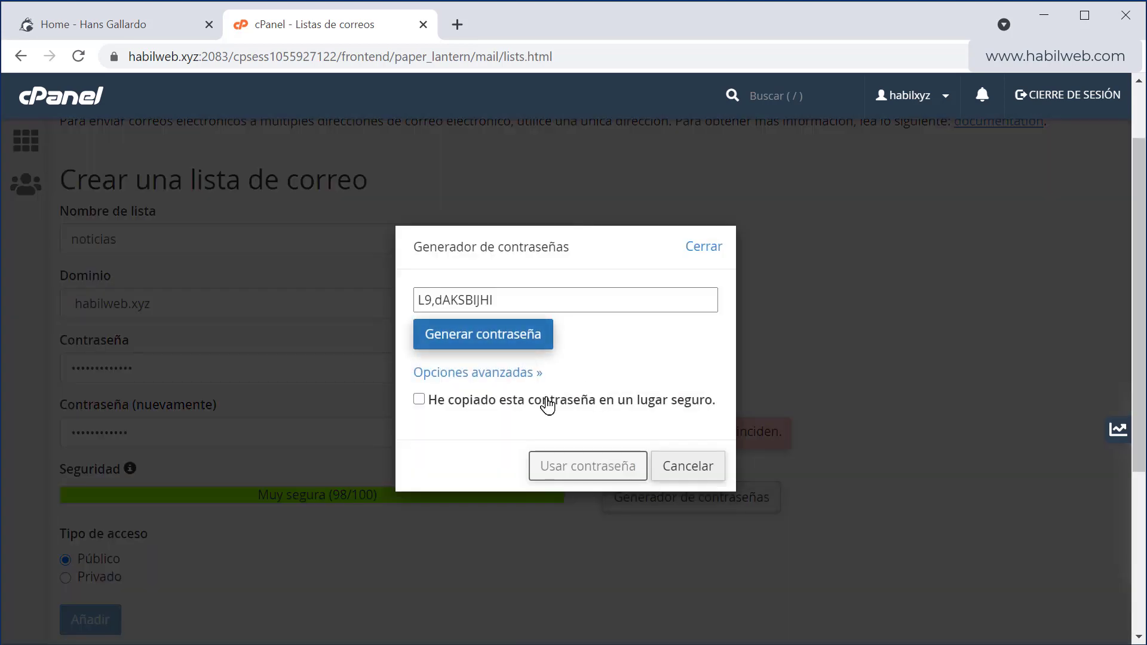
pyautogui.click(460, 406)
pyautogui.click(588, 472)
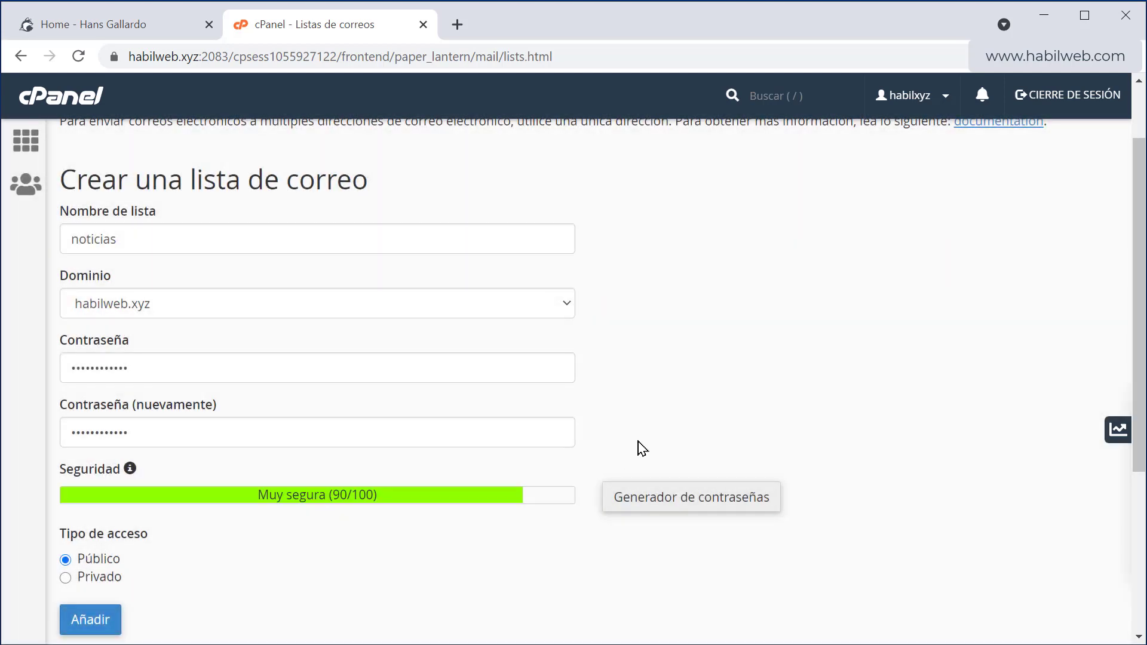
pyautogui.scroll(-3, 643, 447)
pyautogui.scroll(-1, 650, 447)
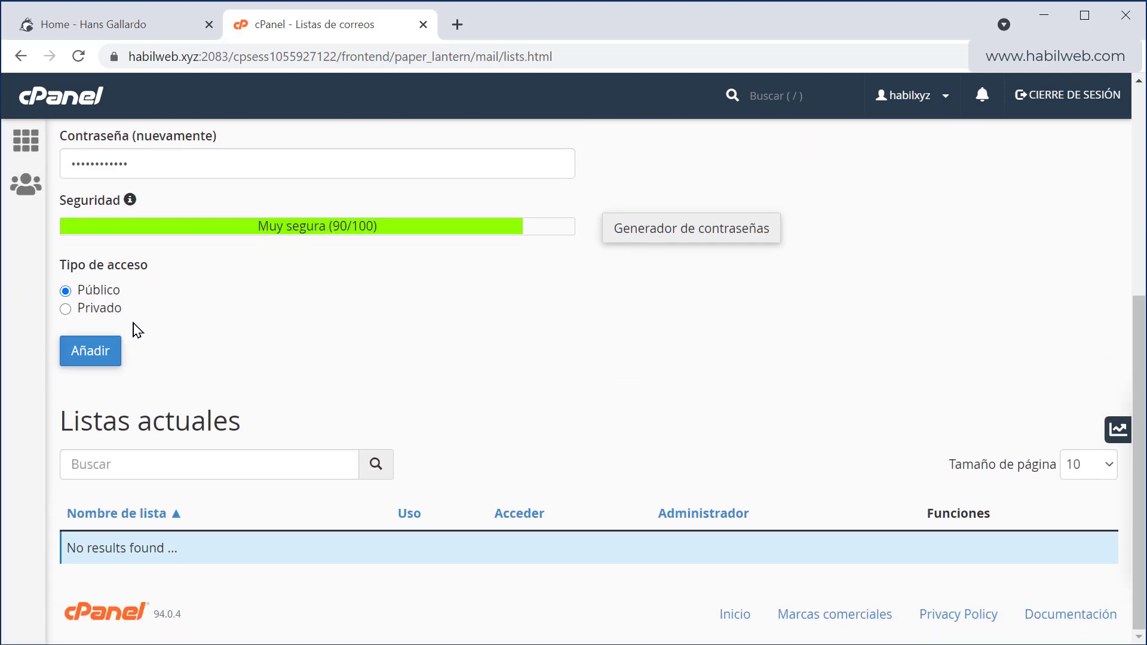
pyautogui.click(91, 354)
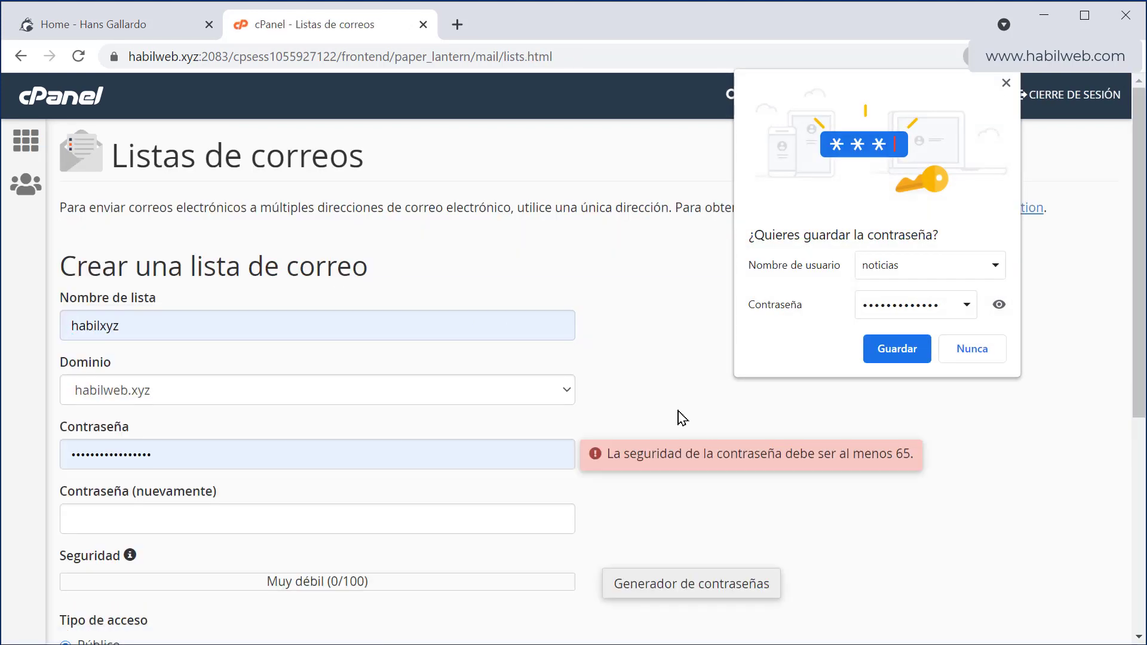
pyautogui.scroll(-5, 682, 424)
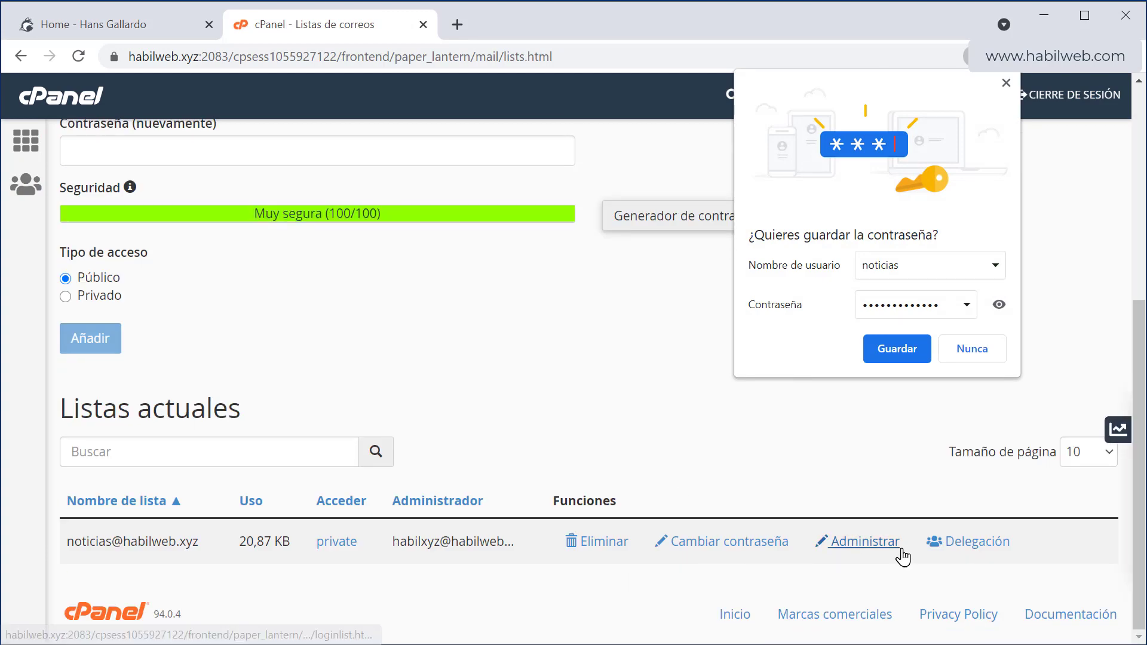
# - Open Mailman administration for noticias, scroll its General Options, and return to the cPanel tab
pyautogui.click(872, 545)
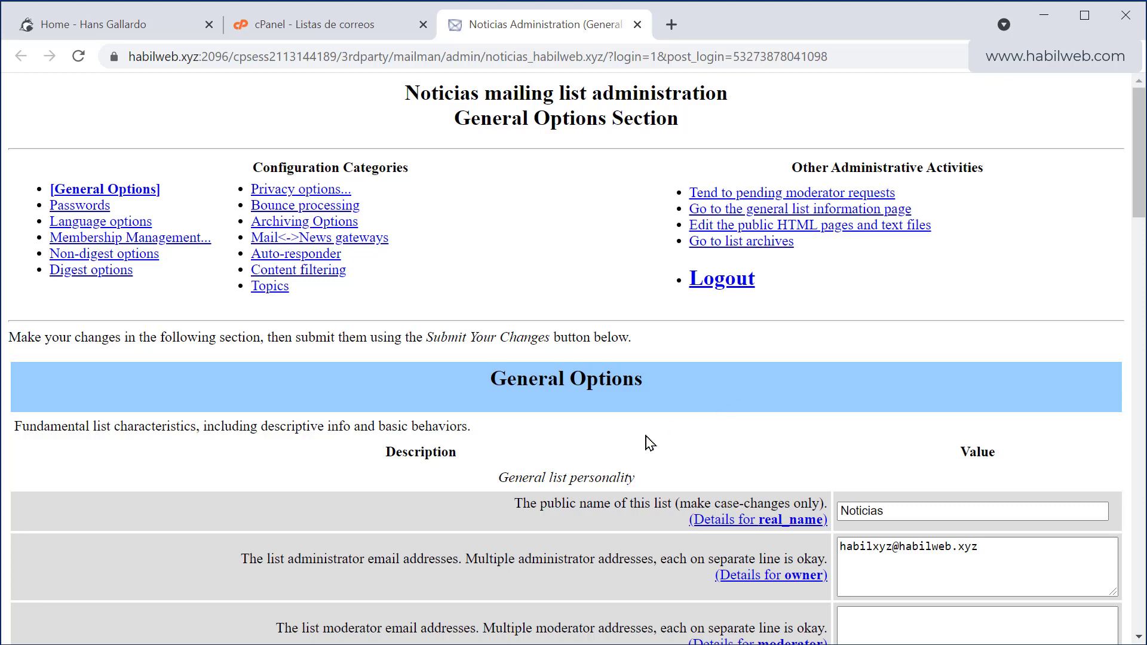
pyautogui.scroll(-5, 645, 441)
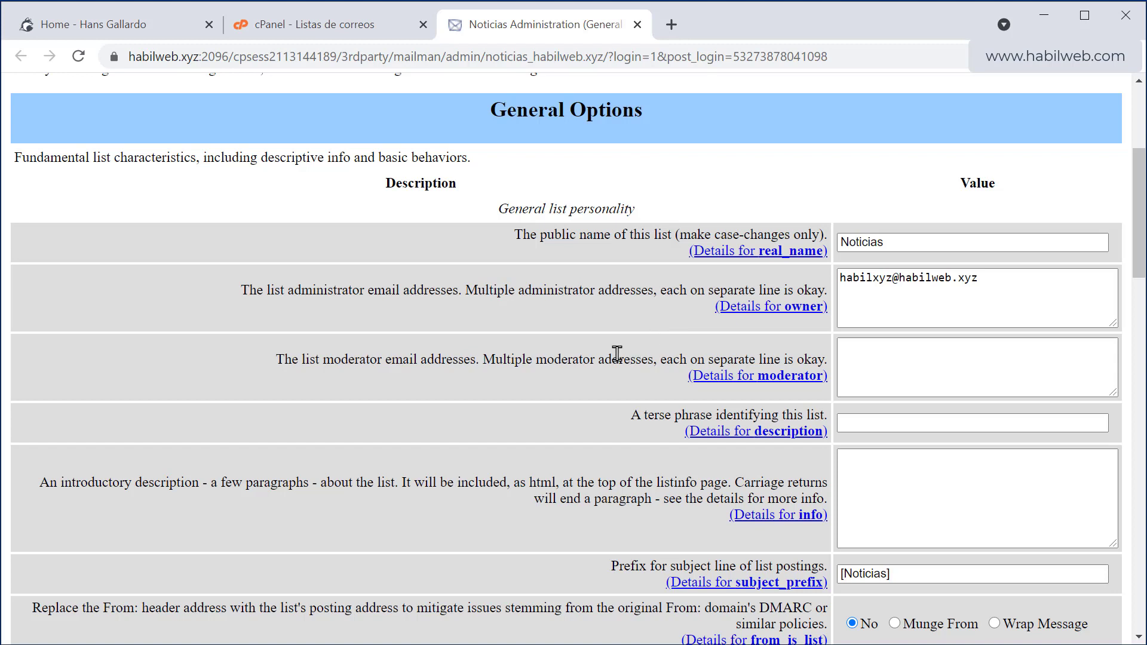
pyautogui.scroll(-6, 617, 353)
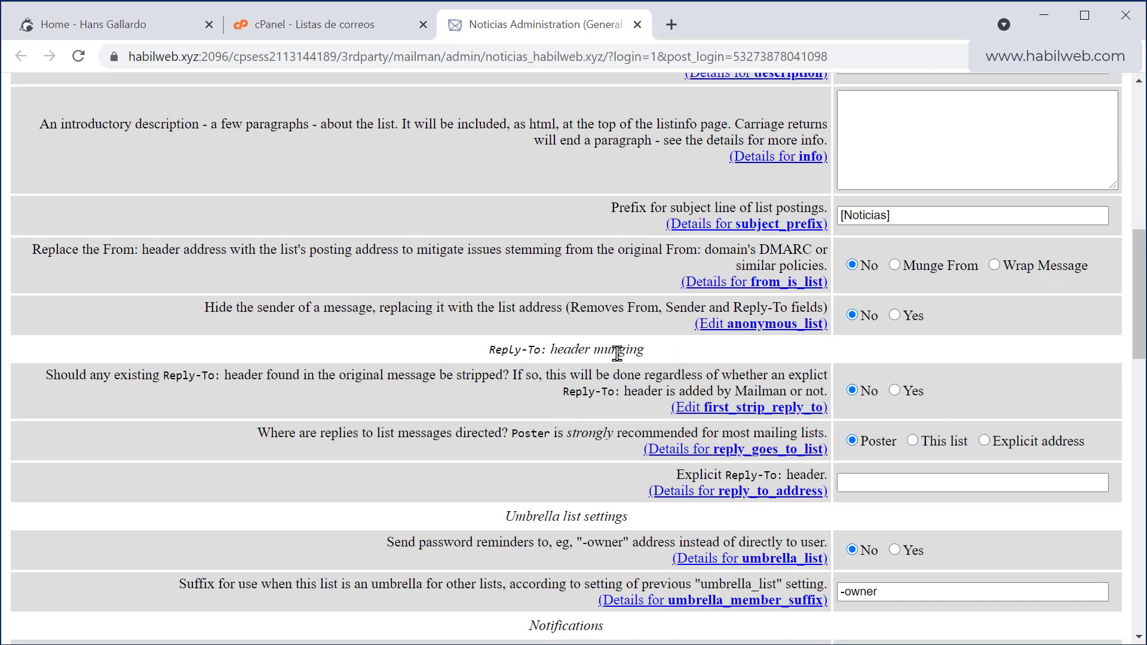
pyautogui.scroll(7, 530, 429)
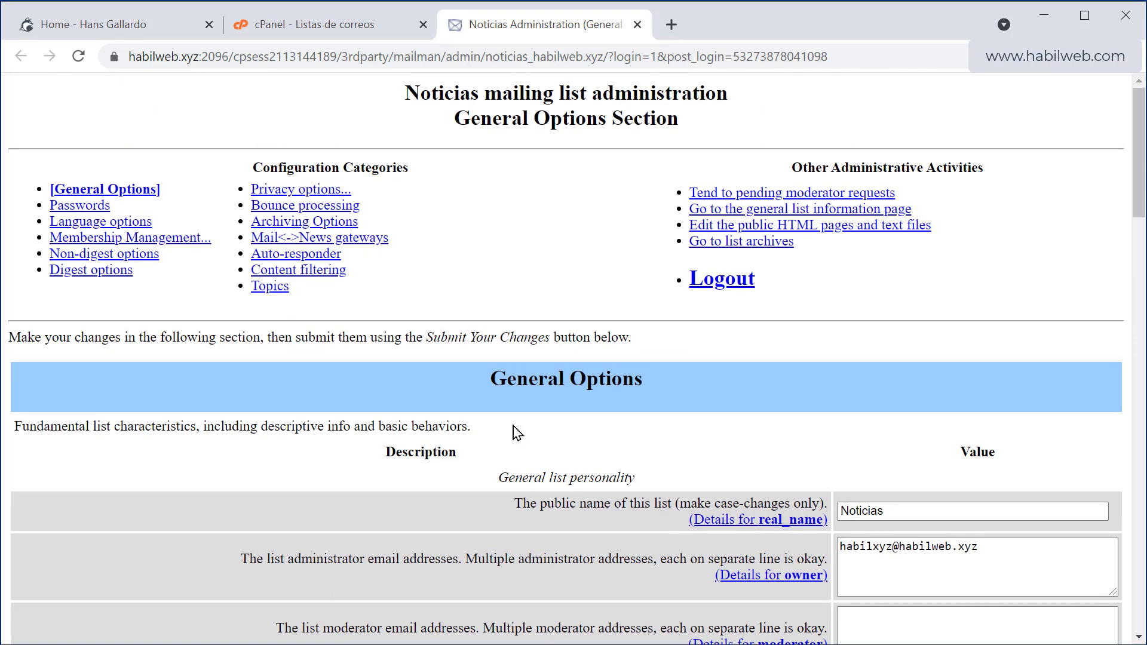
pyautogui.click(350, 33)
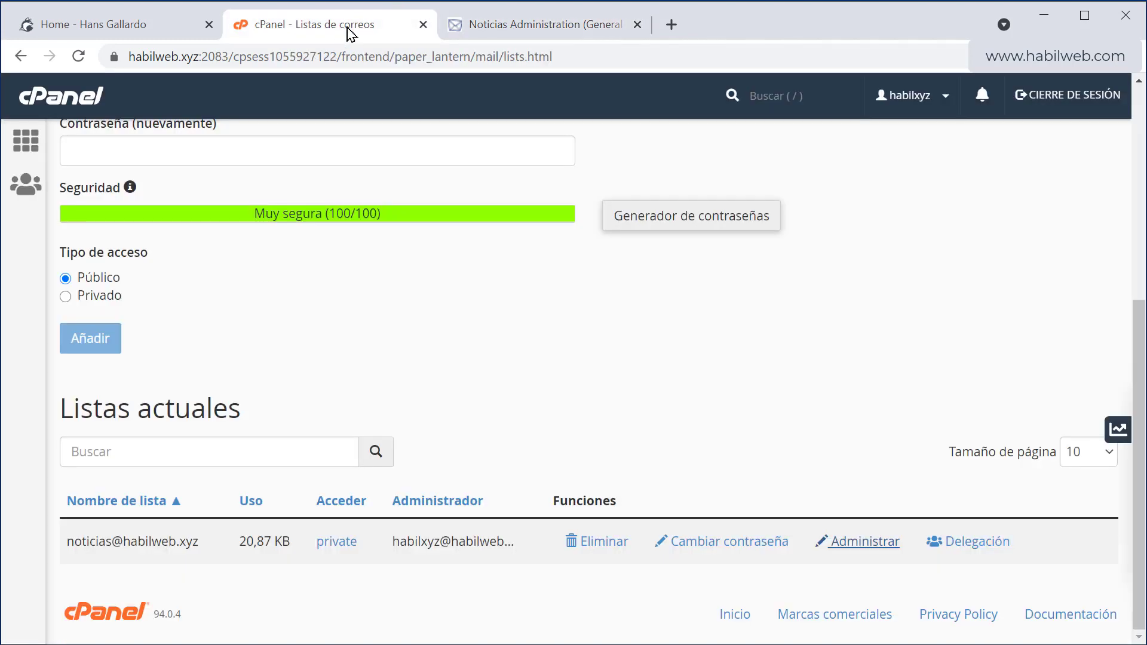
# - Open Delegación for noticias, select the test mailbox user without delegating, and go back to Listas de correos
pyautogui.click(981, 548)
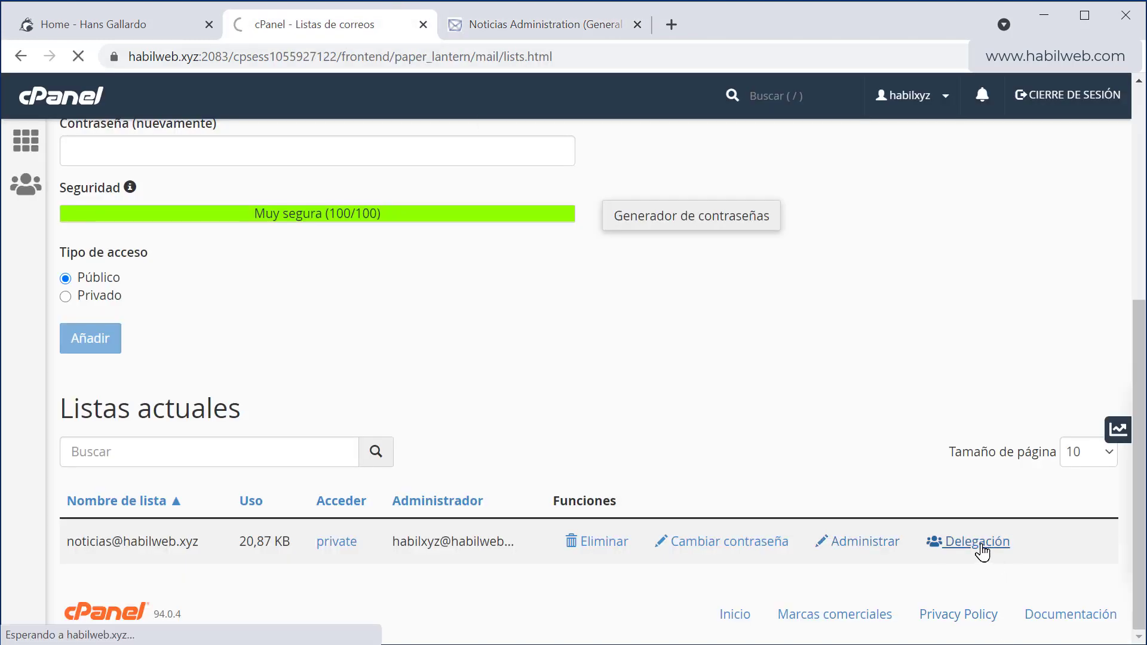
pyautogui.click(376, 521)
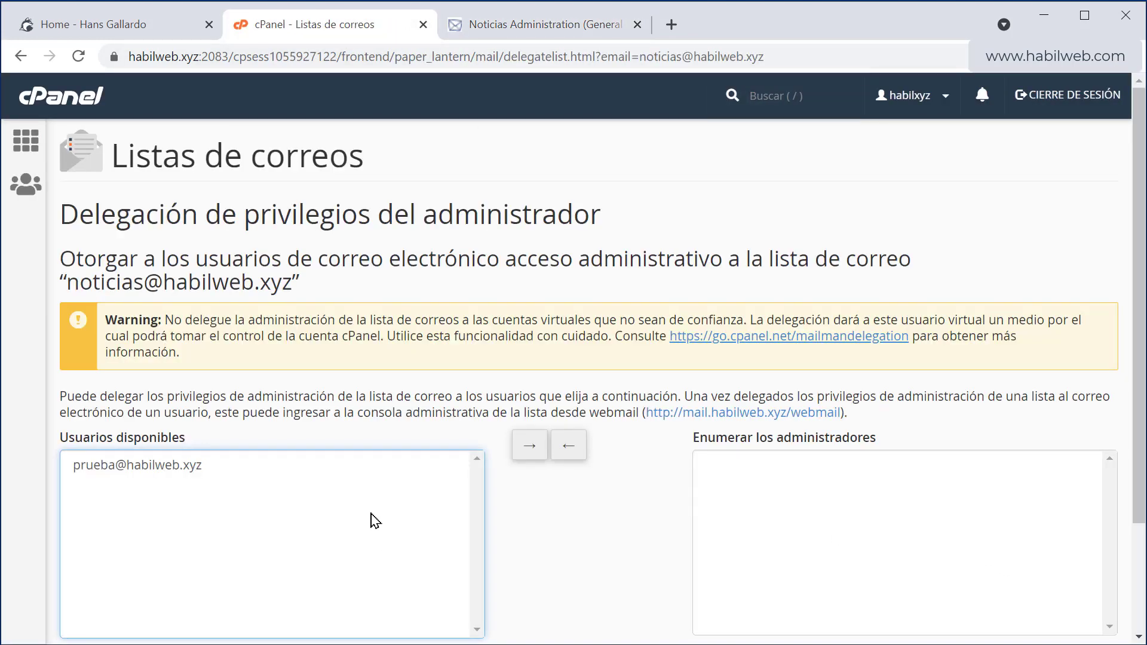
pyautogui.scroll(-2, 376, 522)
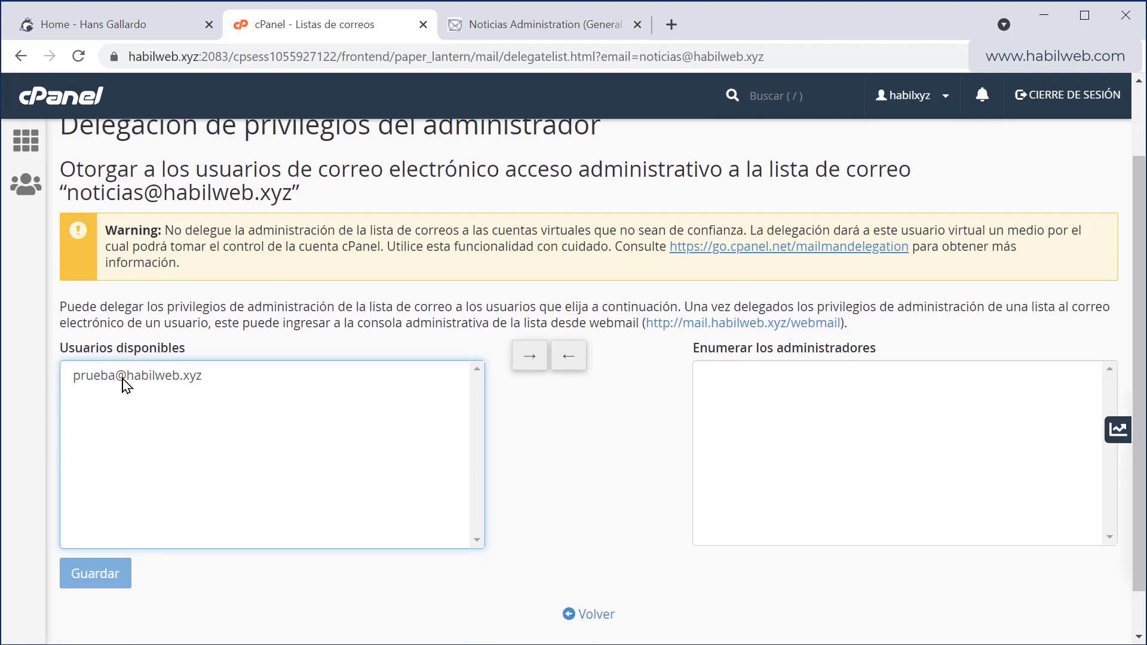
pyautogui.click(131, 378)
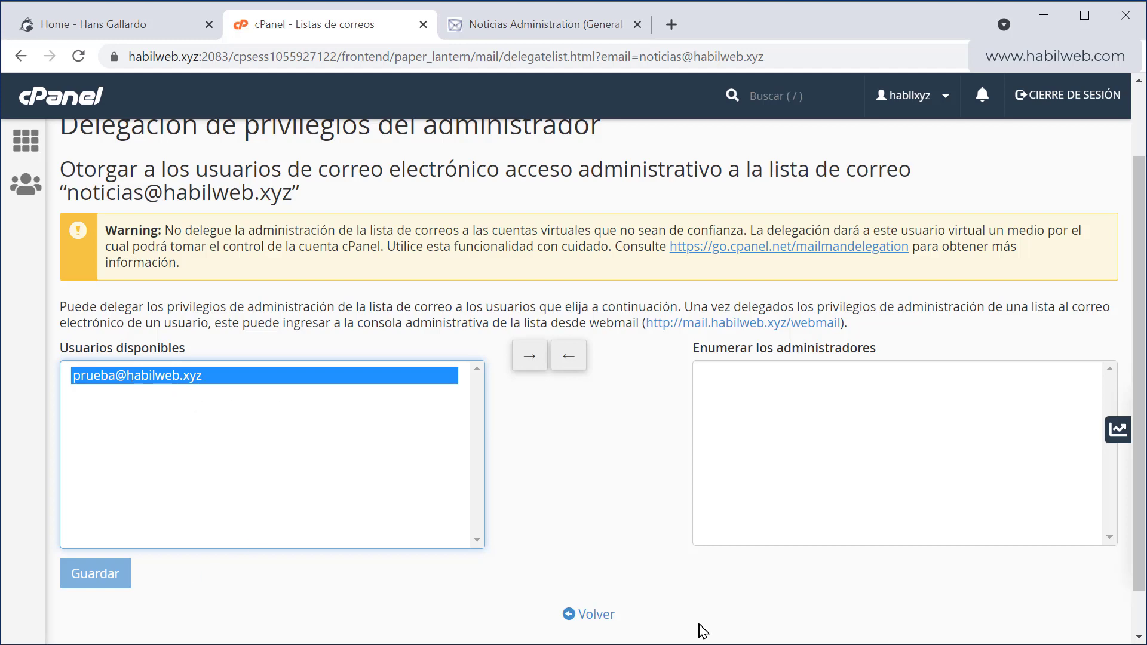
pyautogui.click(596, 615)
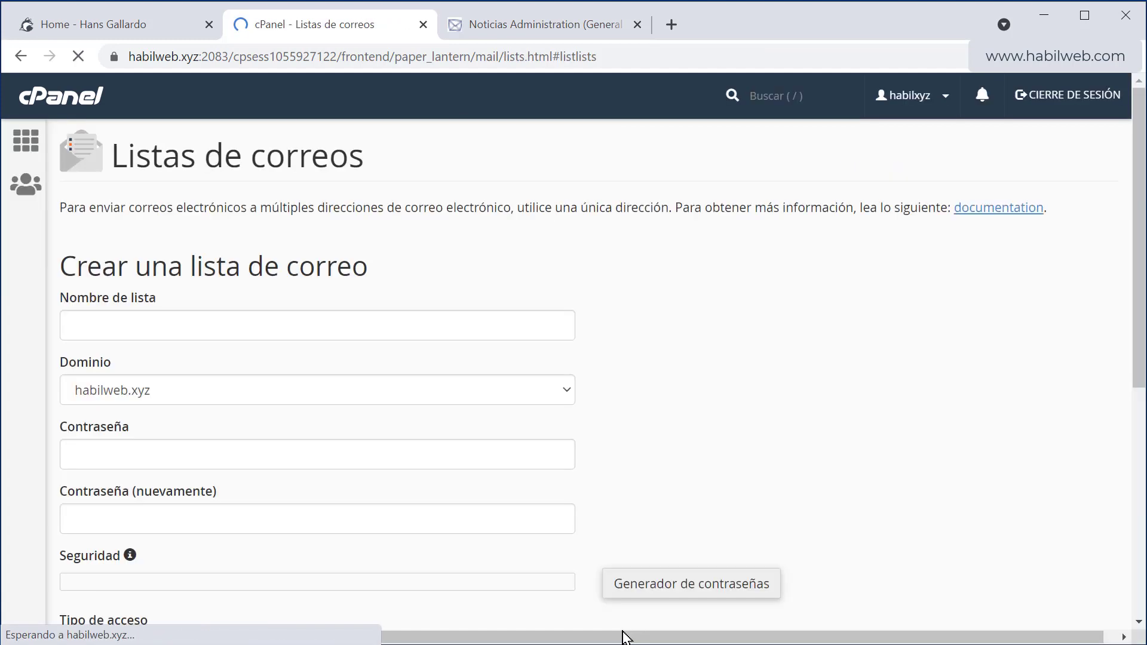
# - Open Dirección por defecto and read its page title and section heading
pyautogui.click(30, 146)
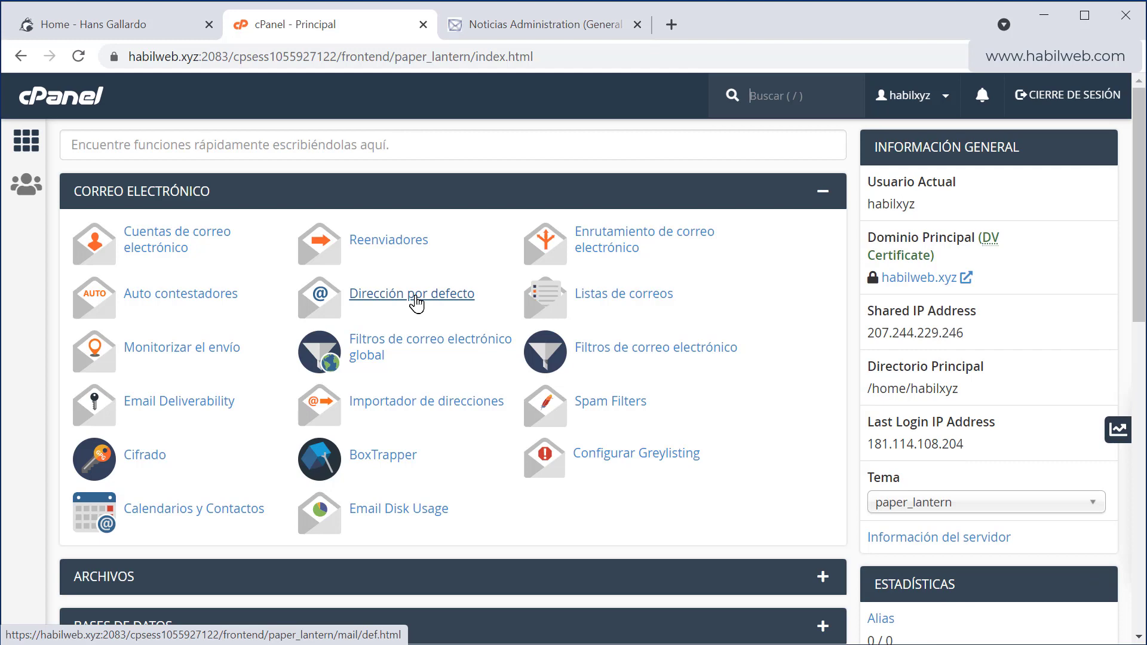
pyautogui.click(417, 304)
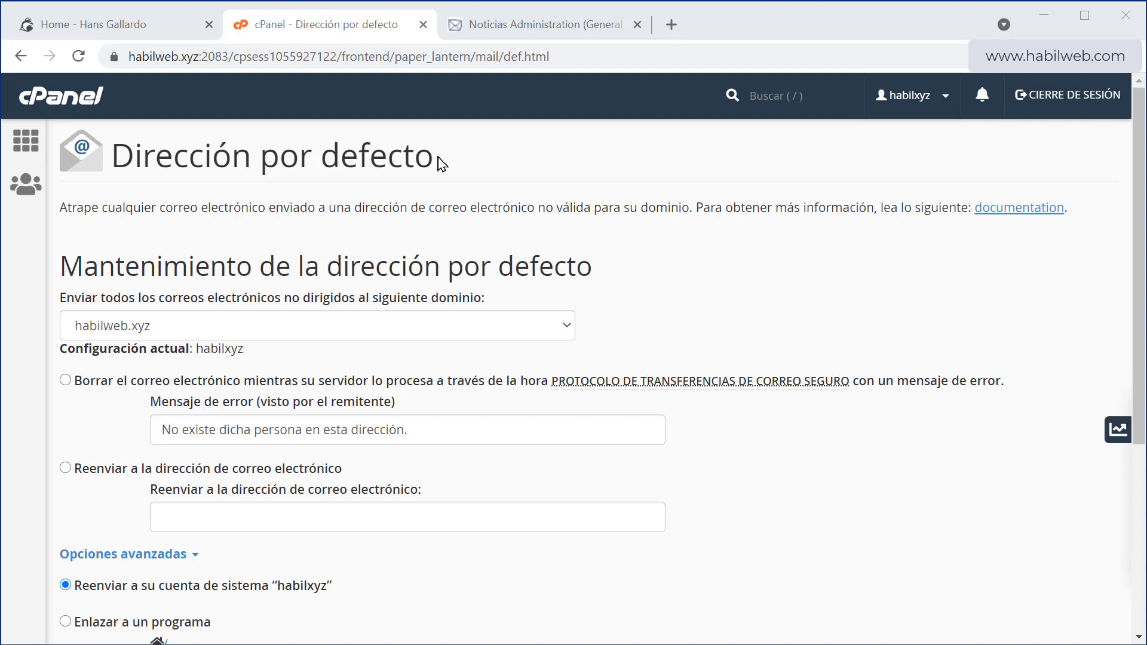
pyautogui.moveTo(441, 165); pyautogui.dragTo(111, 156)
pyautogui.click(216, 200)
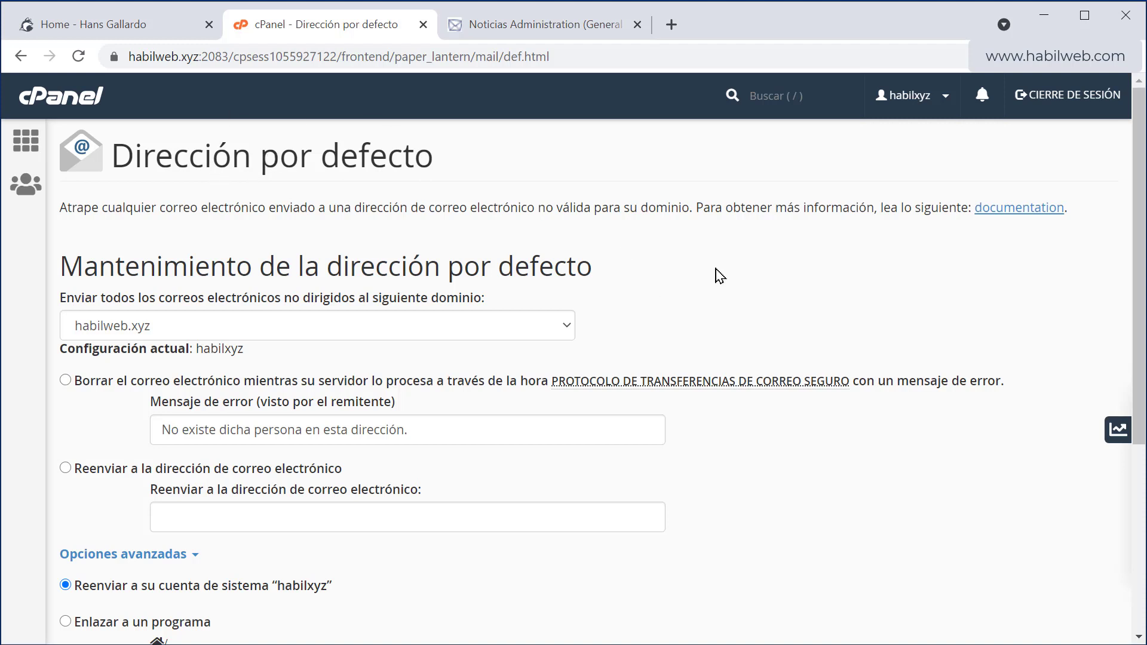
pyautogui.doubleClick(321, 266)
pyautogui.moveTo(384, 266); pyautogui.dragTo(711, 292)
pyautogui.click(717, 296)
# - Scroll the default address options, leaving unmatched mail on the system account, and return home
pyautogui.scroll(-5, 728, 300)
pyautogui.scroll(5, 761, 333)
pyautogui.scroll(-2, 535, 492)
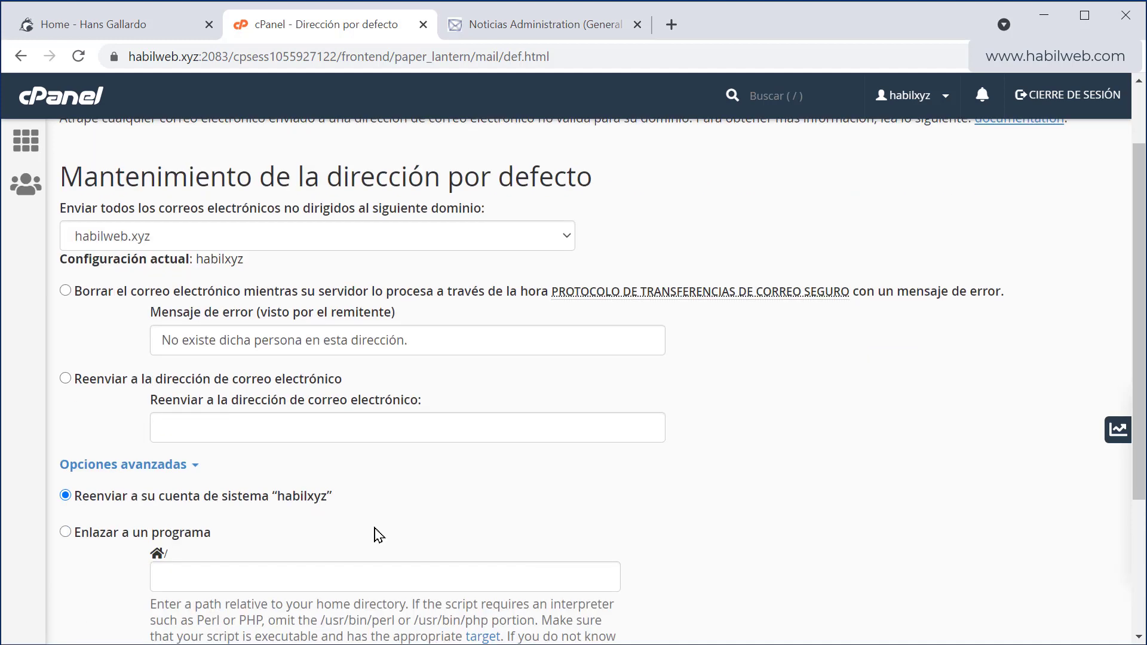
pyautogui.scroll(-4, 276, 548)
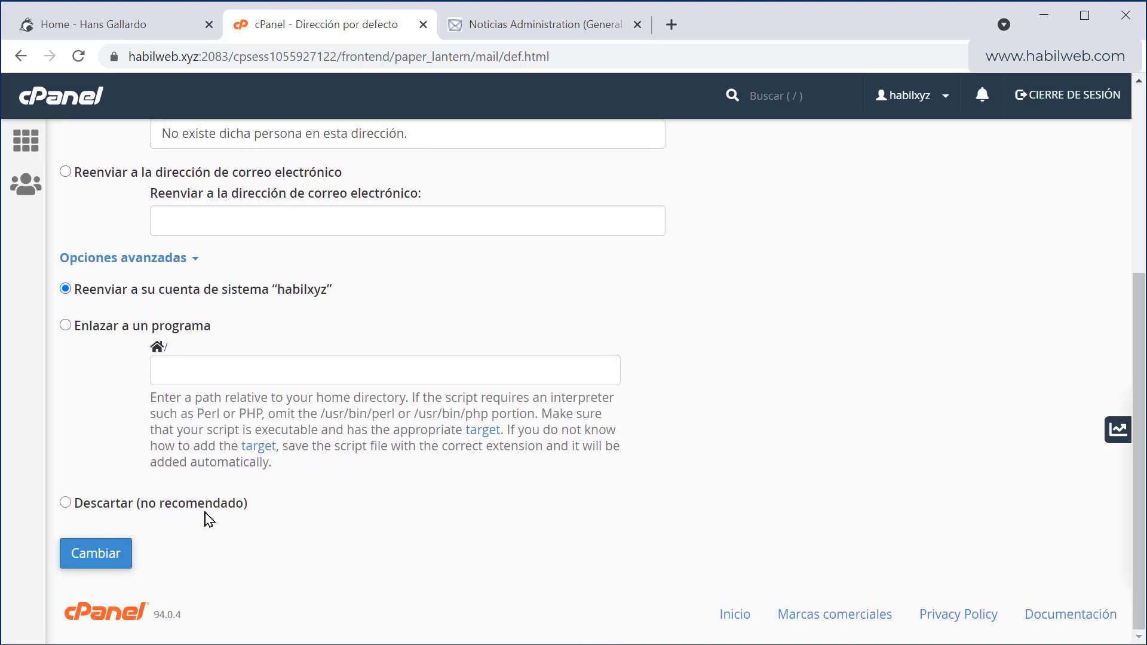
pyautogui.scroll(5, 422, 547)
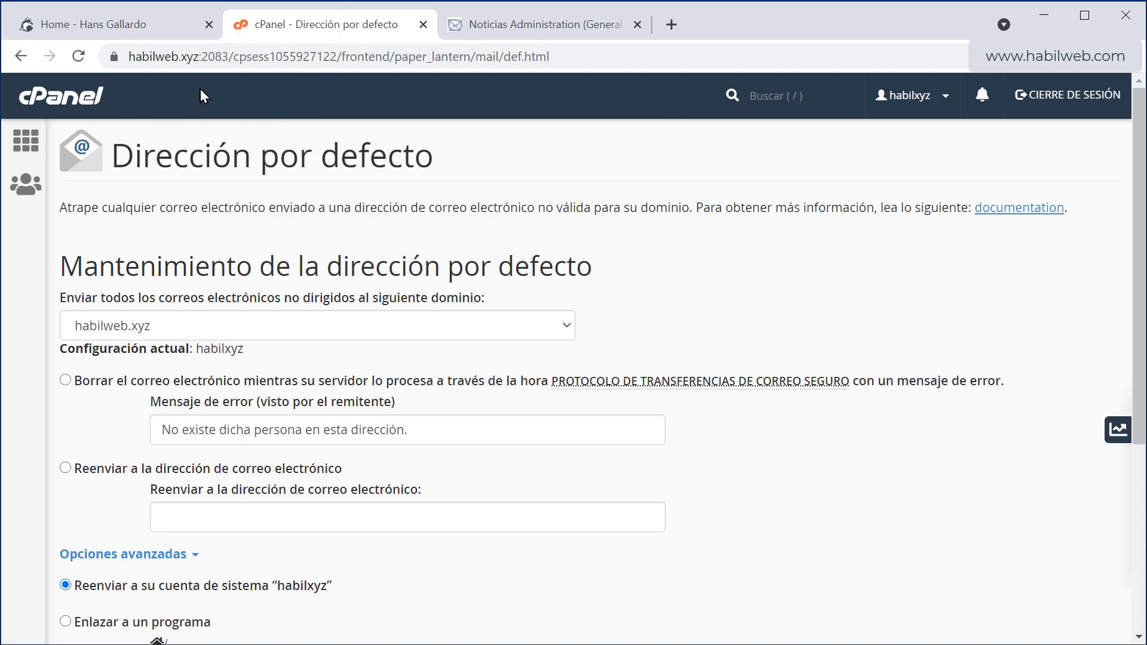
pyautogui.click(37, 144)
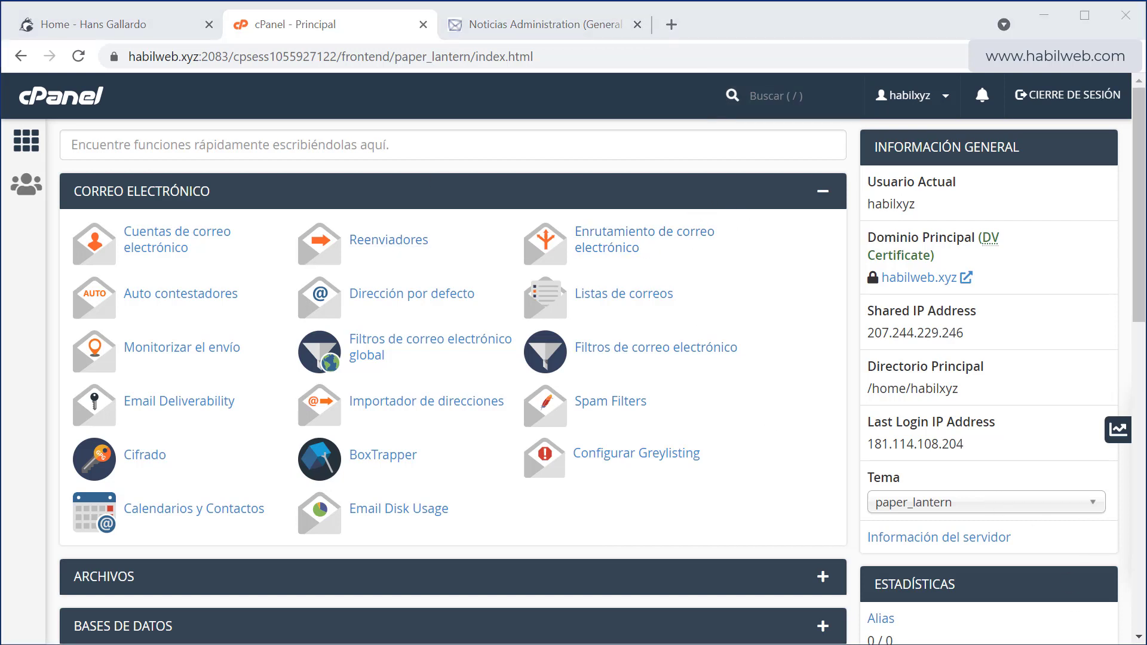
# - Open Monitorizar el envío and include successful, in-progress and deferred deliveries in the report
pyautogui.click(180, 354)
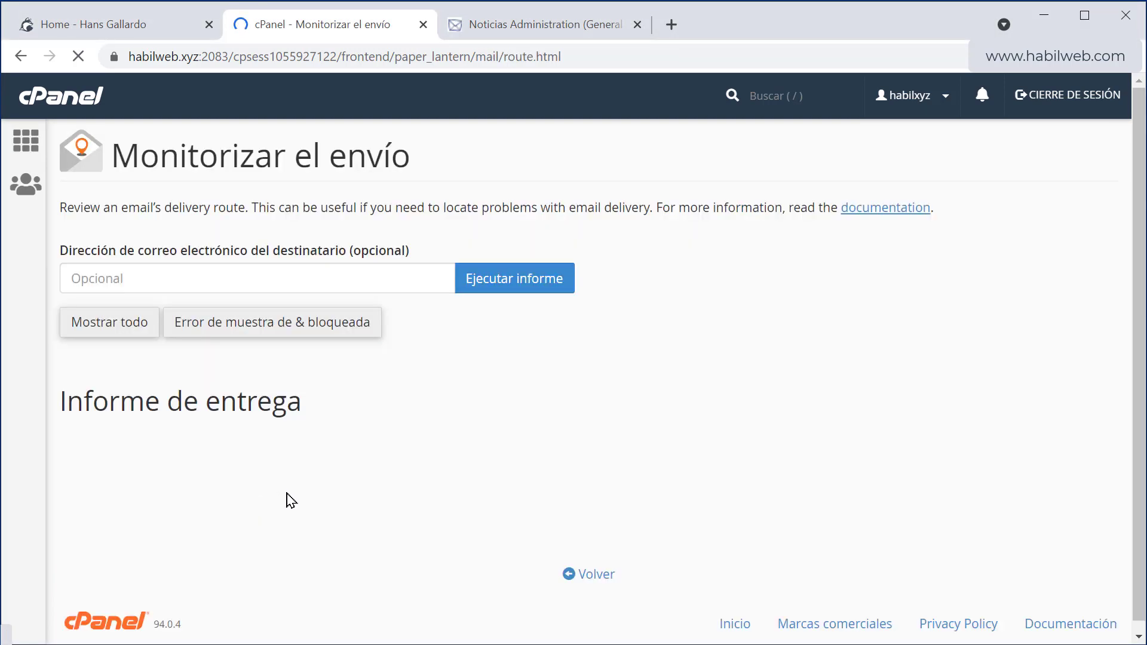
pyautogui.scroll(-3, 591, 441)
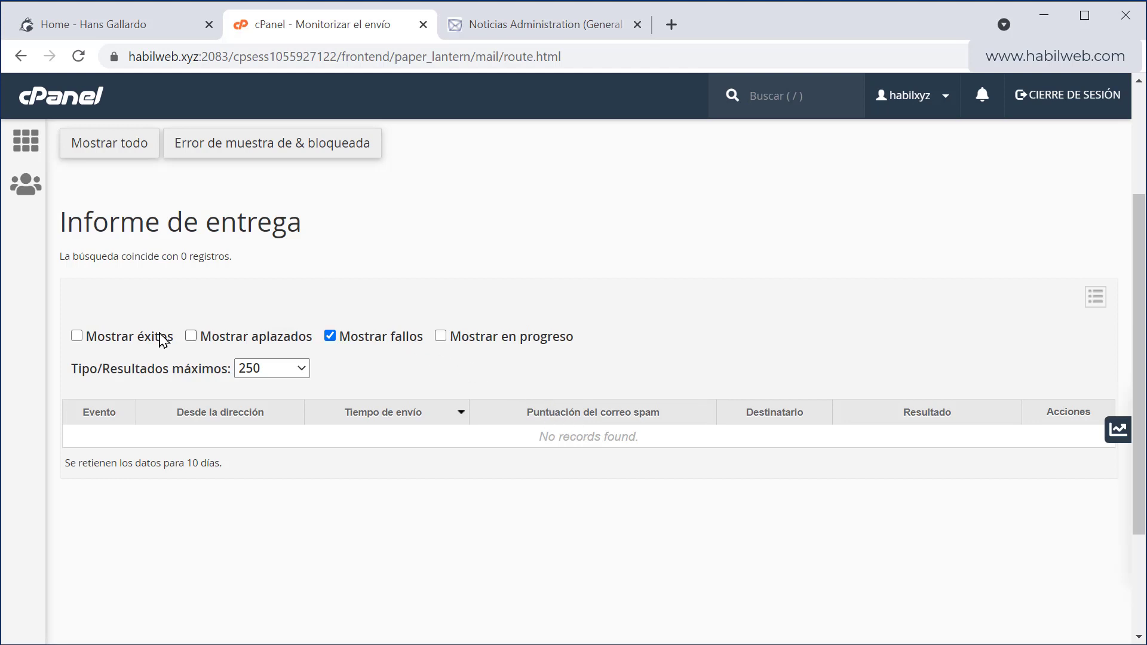
pyautogui.click(101, 342)
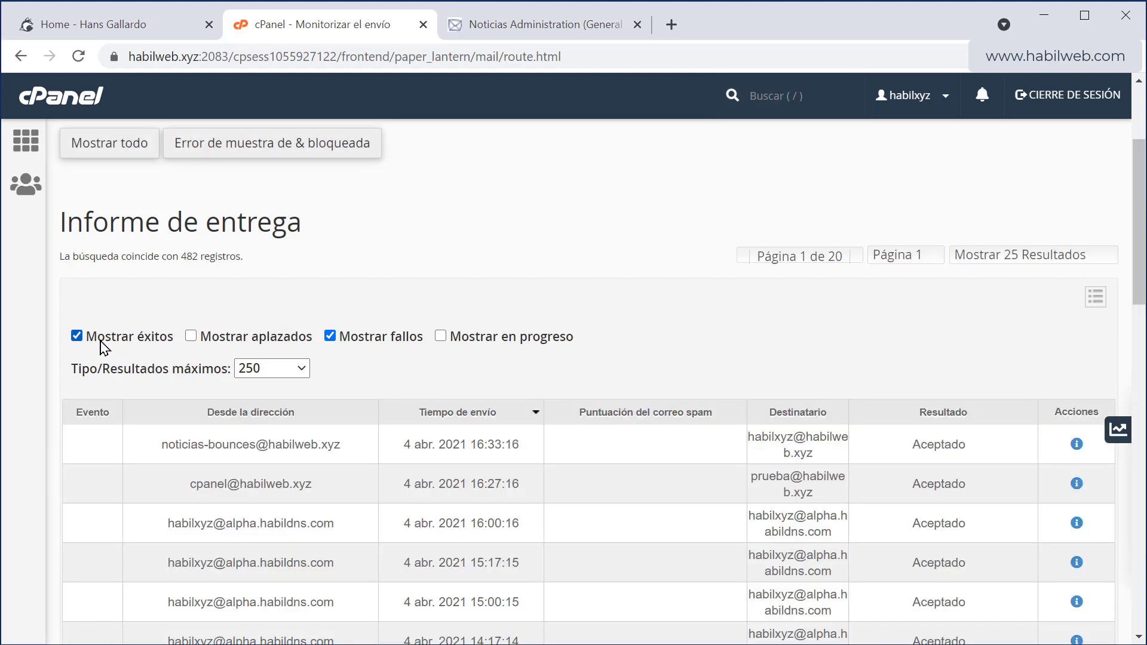
pyautogui.scroll(-1, 568, 427)
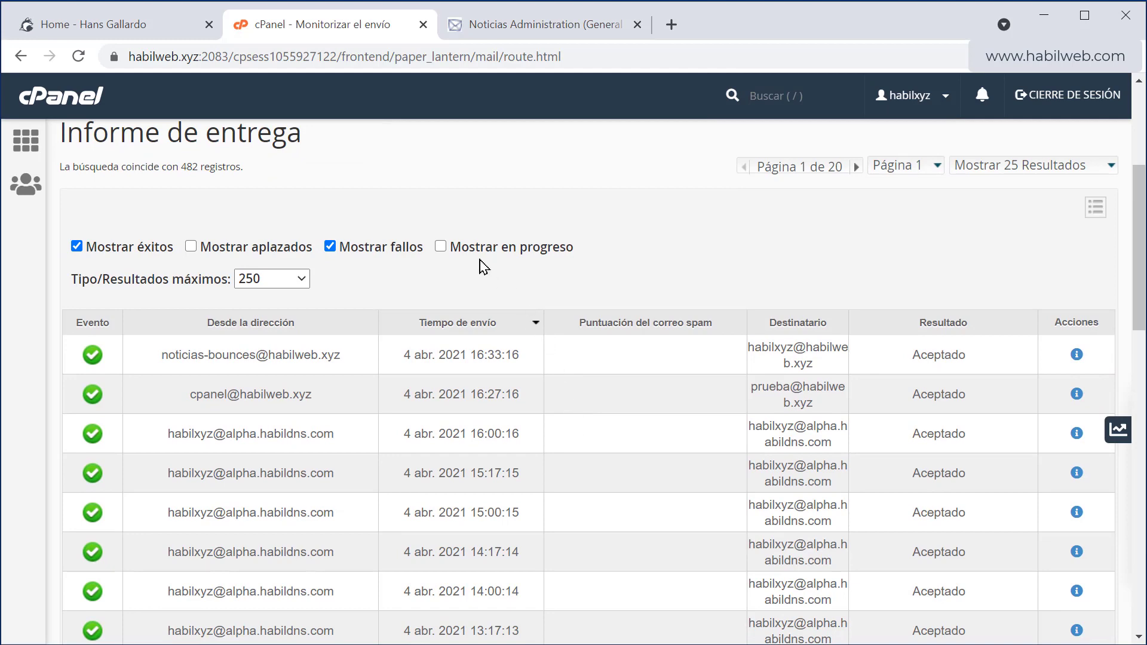
pyautogui.click(440, 248)
pyautogui.click(263, 253)
# - Review the newest delivery event's sender, send time and recipient
pyautogui.scroll(-12, 592, 280)
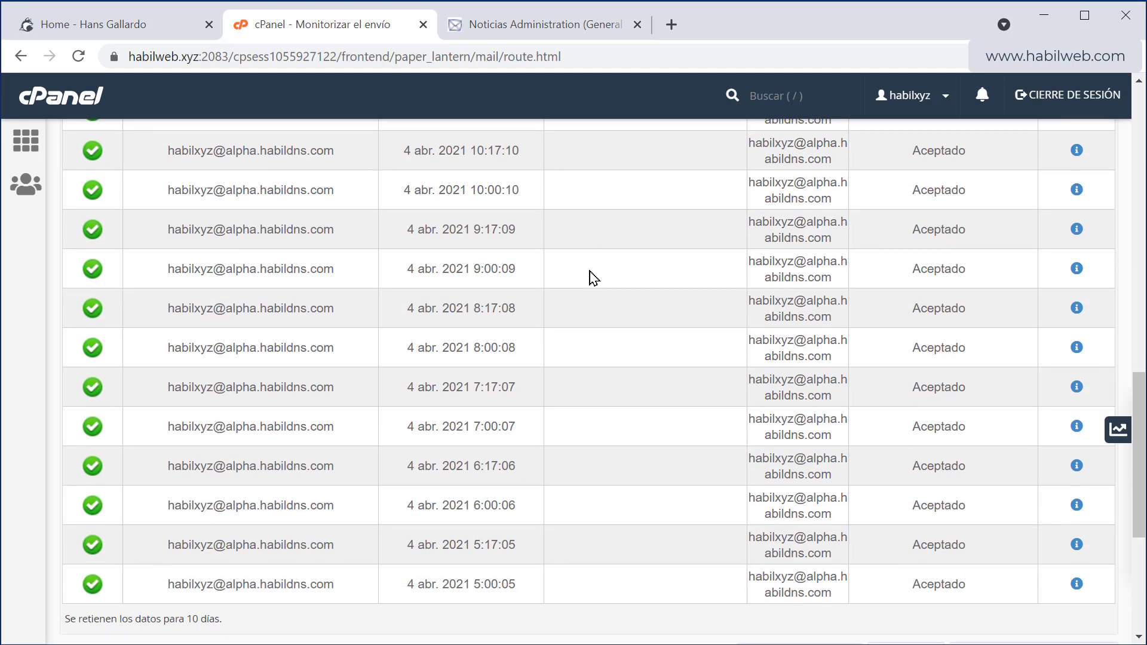
pyautogui.scroll(-3, 593, 278)
pyautogui.scroll(9, 593, 278)
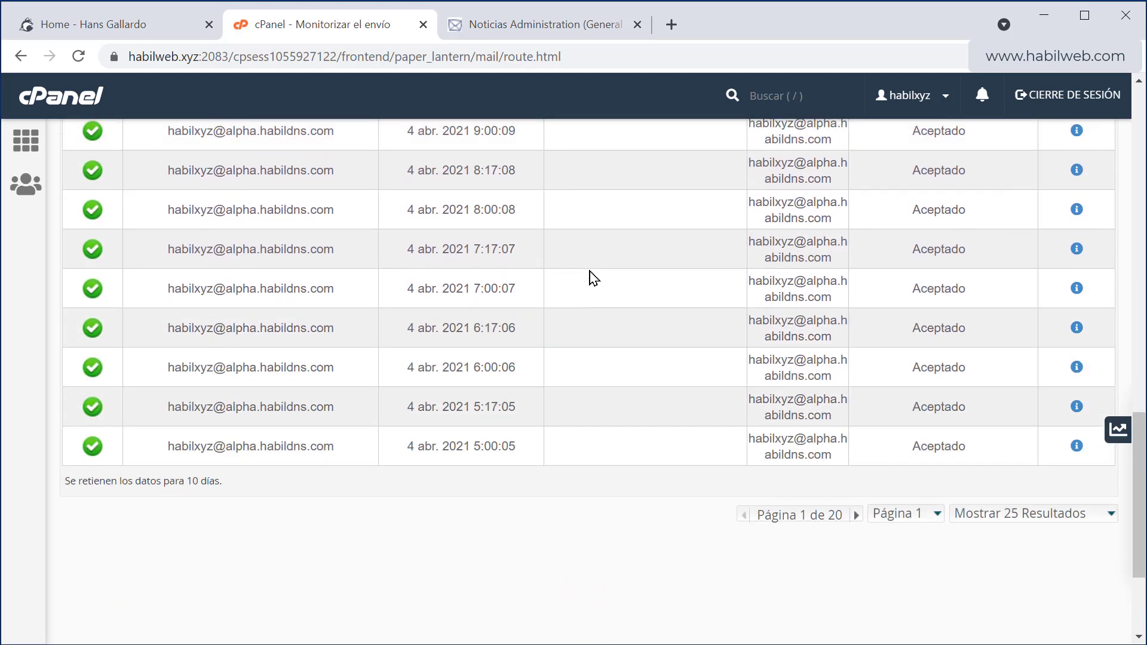
pyautogui.scroll(2, 594, 278)
pyautogui.scroll(7, 461, 325)
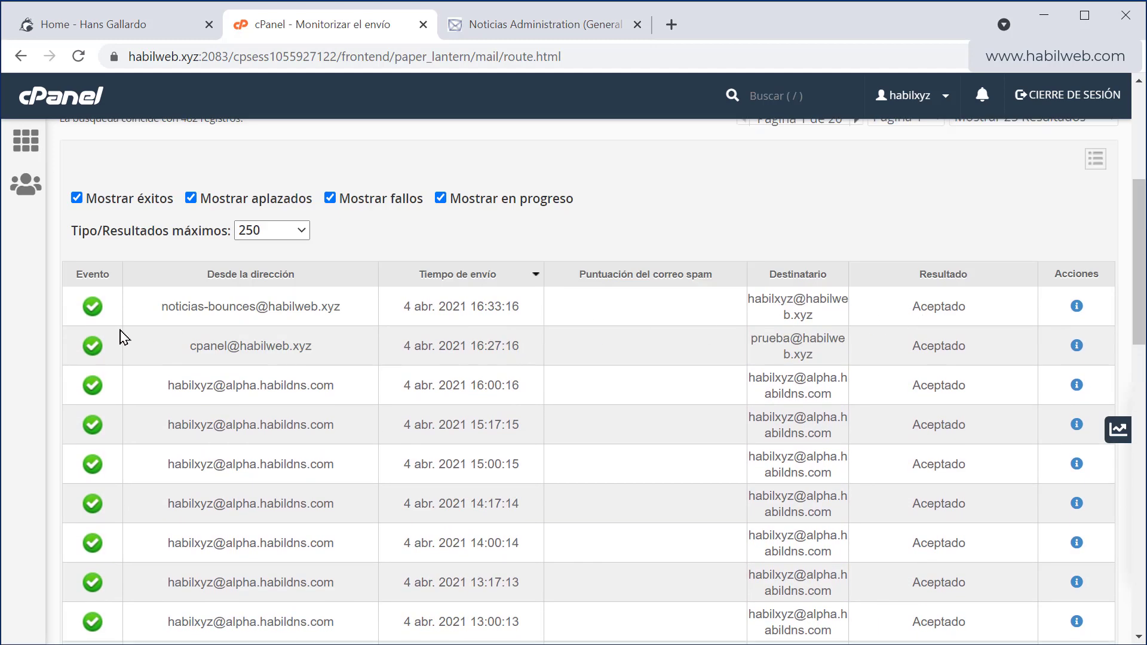
pyautogui.moveTo(162, 306); pyautogui.dragTo(525, 312)
pyautogui.click(578, 323)
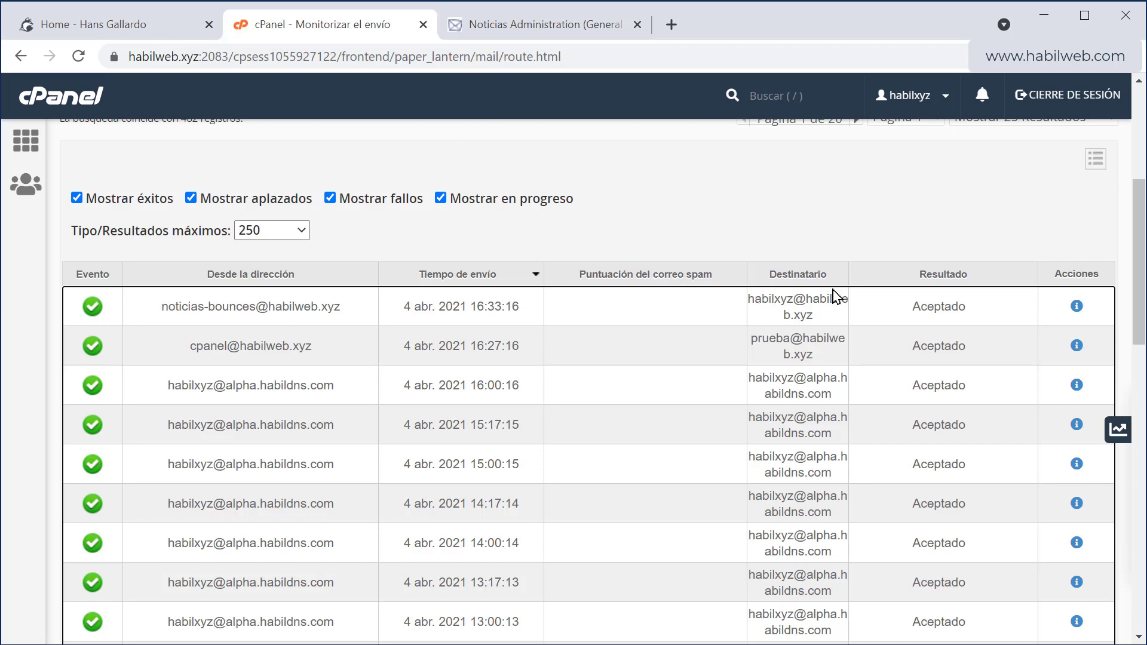
pyautogui.moveTo(749, 300); pyautogui.dragTo(896, 318)
pyautogui.click(910, 318)
# - Inspect the newest event's details, including dovecot transport and delivery host, then close them
pyautogui.click(1077, 307)
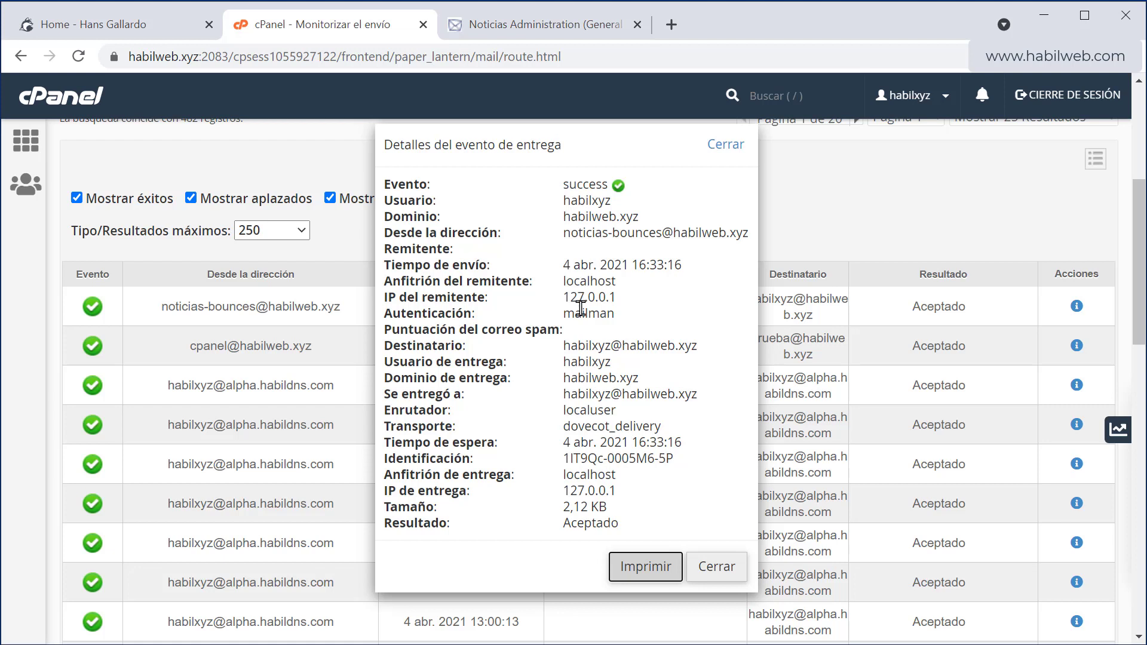
pyautogui.moveTo(564, 427); pyautogui.dragTo(610, 427)
pyautogui.click(598, 466)
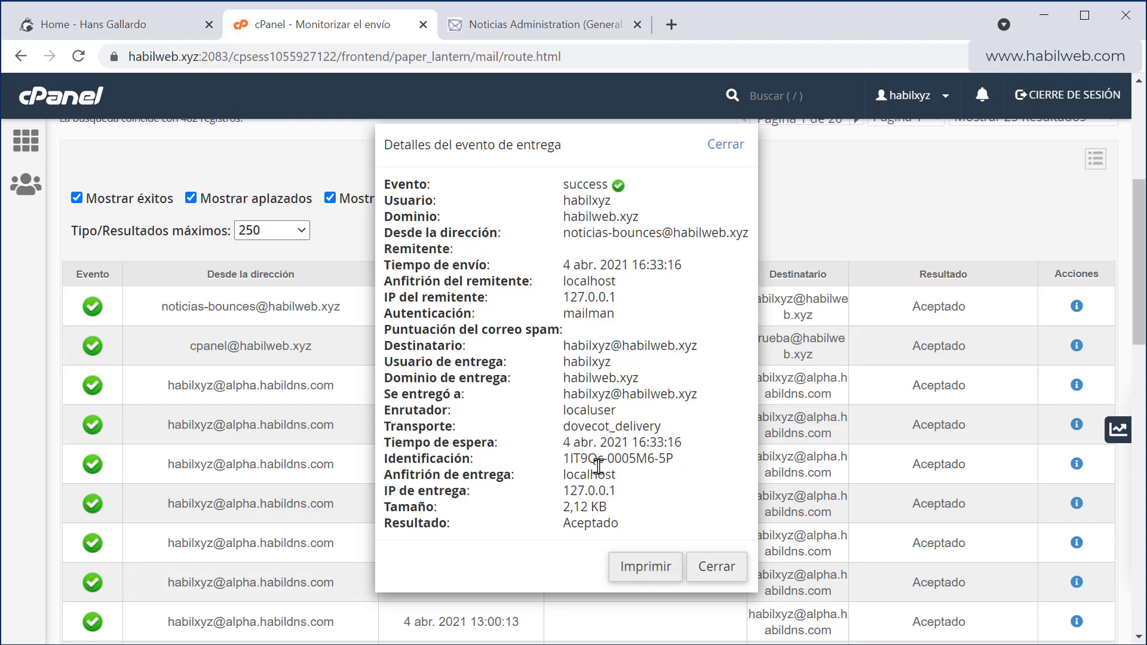
pyautogui.moveTo(564, 475); pyautogui.dragTo(631, 511)
pyautogui.click(631, 511)
pyautogui.click(733, 583)
pyautogui.scroll(5, 679, 538)
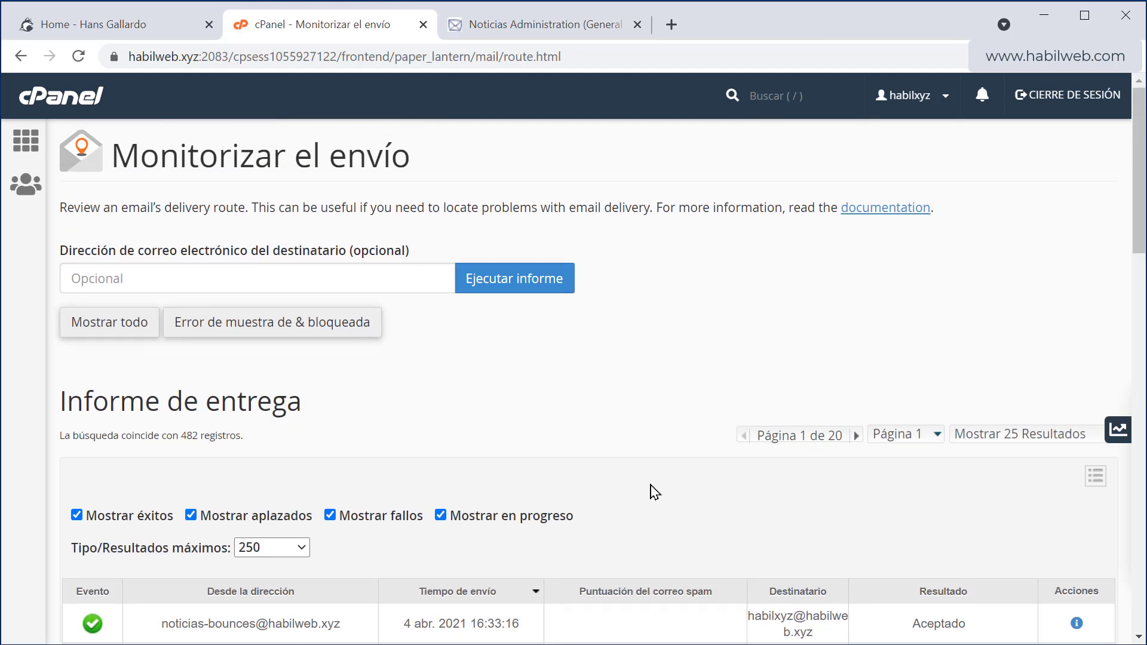
# - From the cPanel home page, open Filtros de correo electrónico global and start a blank new filter
pyautogui.click(25, 143)
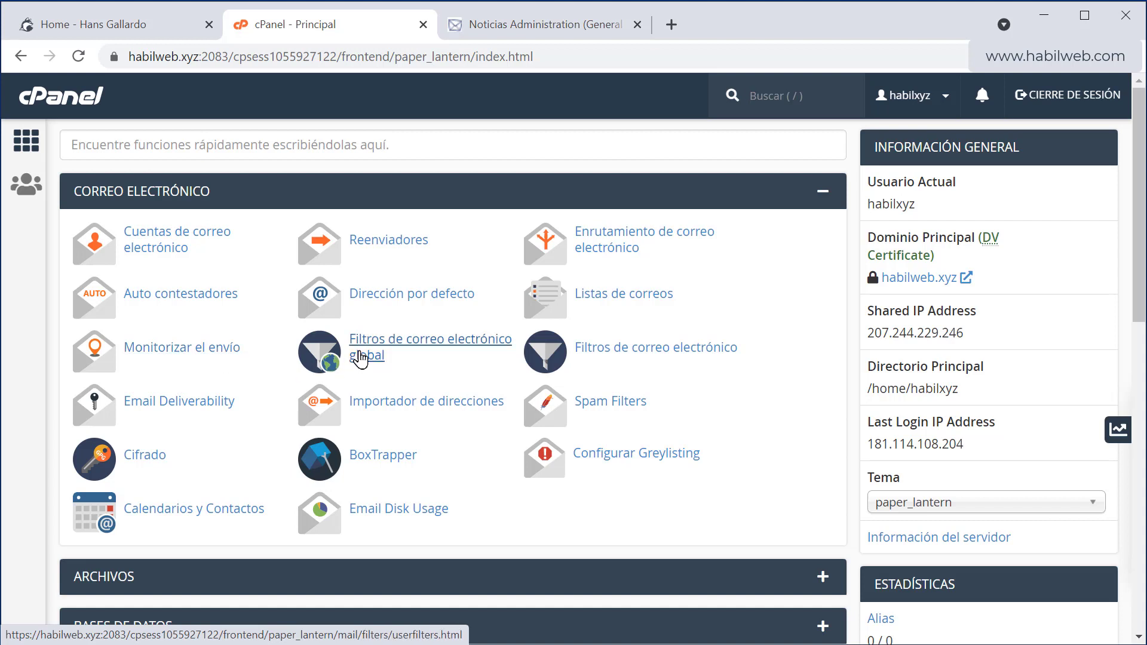
pyautogui.click(362, 362)
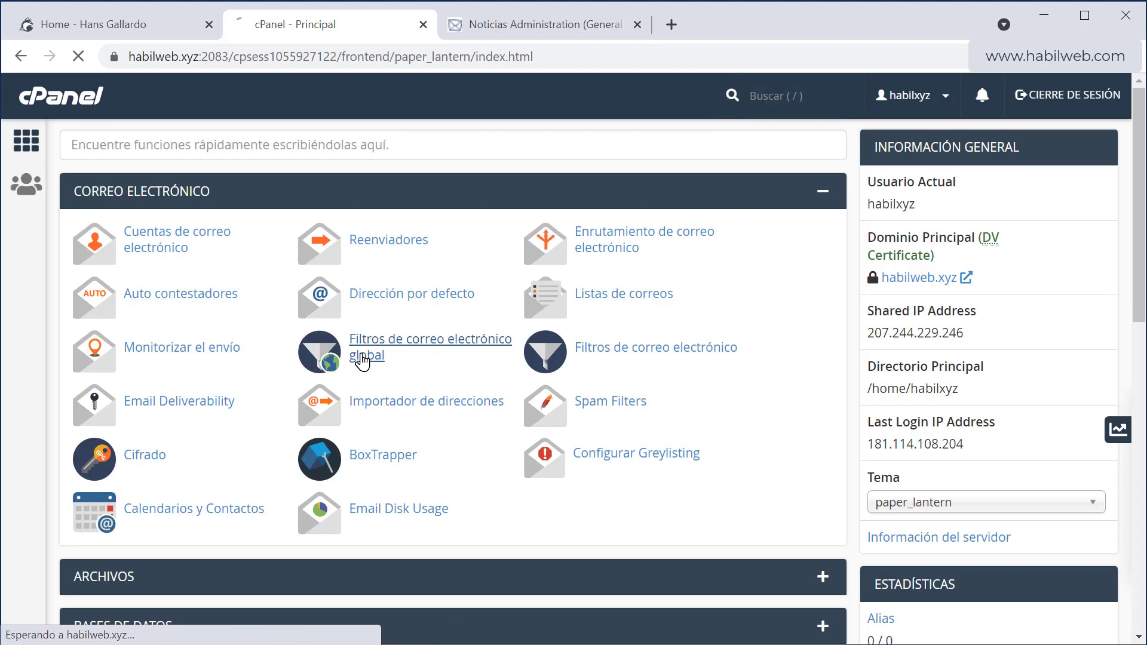
pyautogui.click(189, 331)
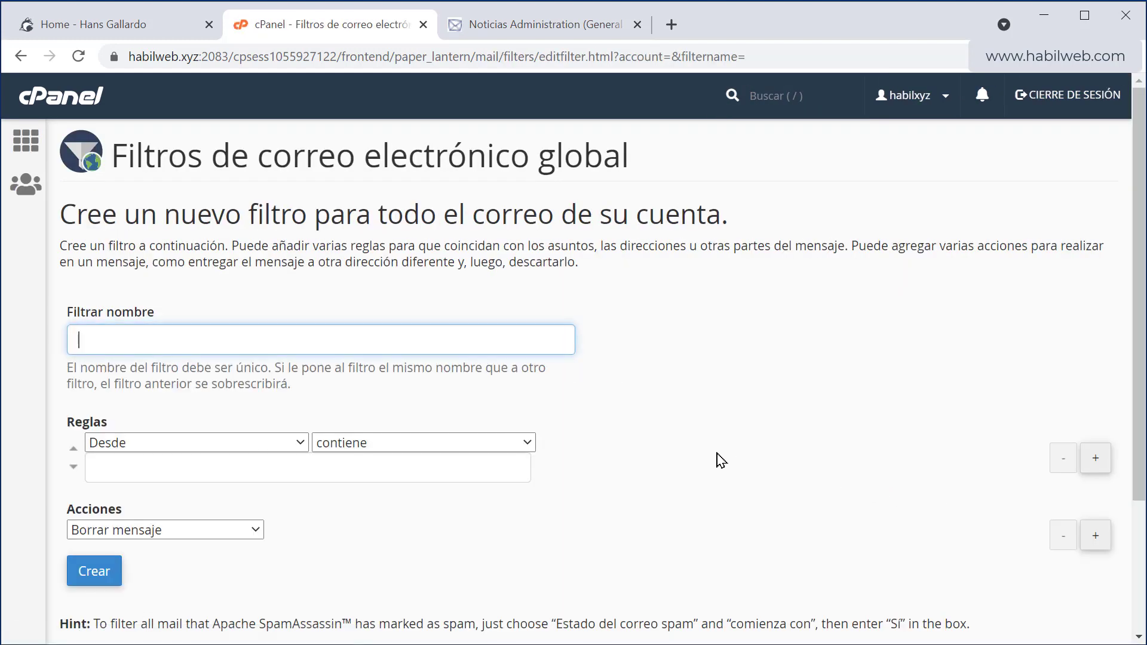
pyautogui.scroll(-3, 719, 454)
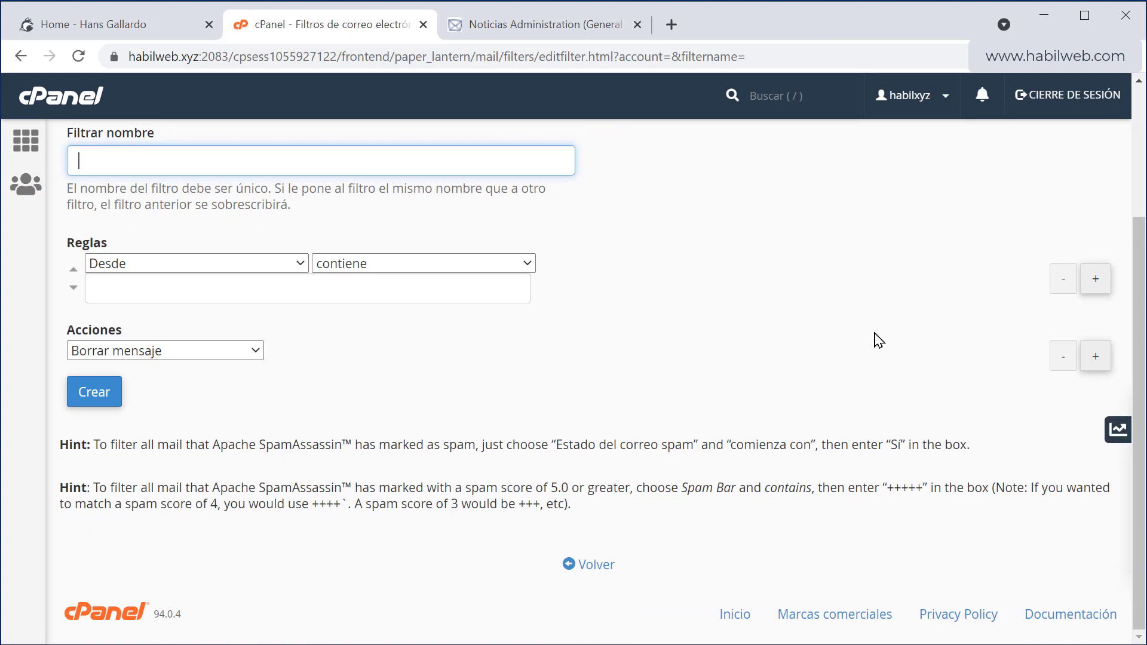
pyautogui.scroll(2, 800, 355)
pyautogui.scroll(1, 799, 354)
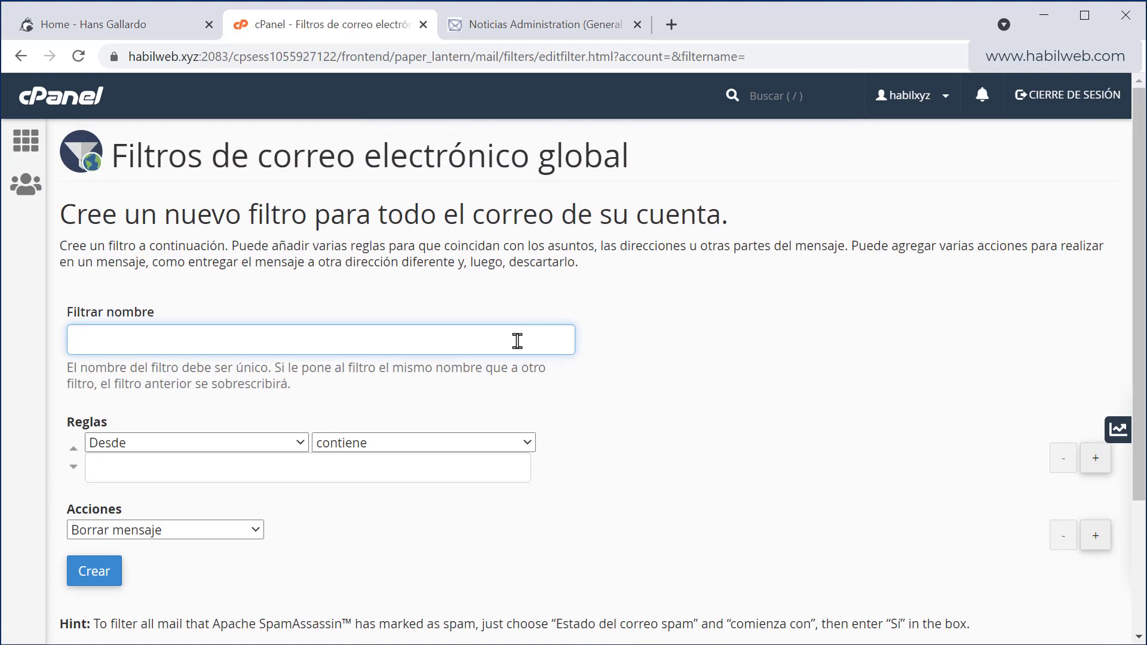
# - Review the rule options, keeping Desde / contiene with the Borrar mensaje action
pyautogui.click(240, 445)
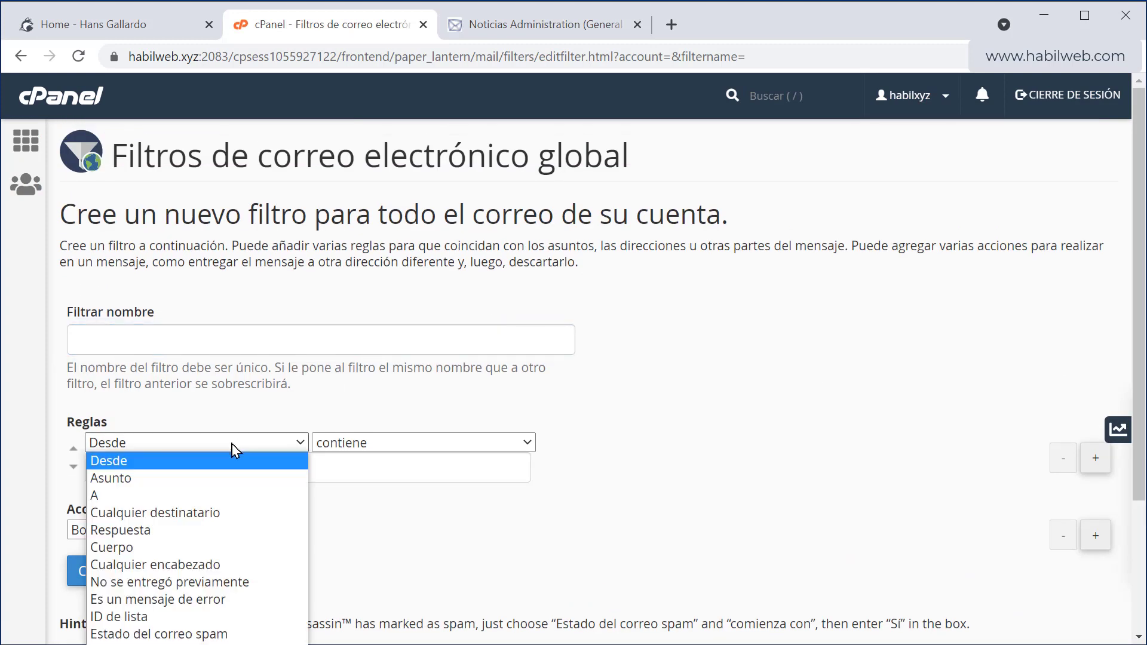
pyautogui.click(232, 443)
pyautogui.click(382, 445)
pyautogui.click(382, 445)
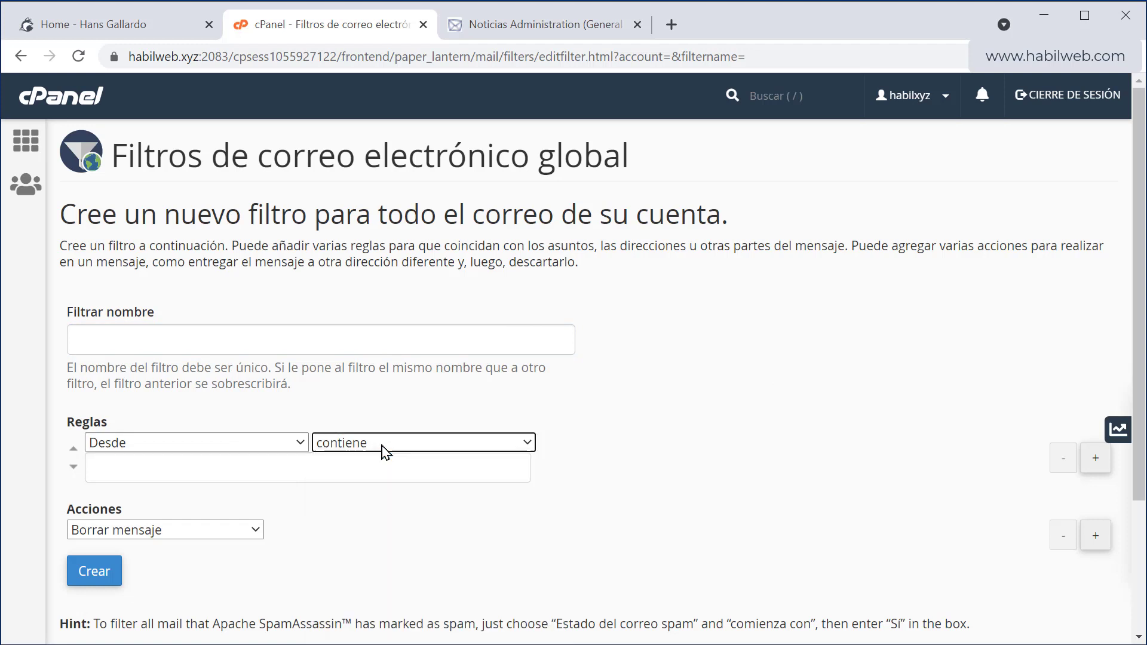
pyautogui.click(327, 471)
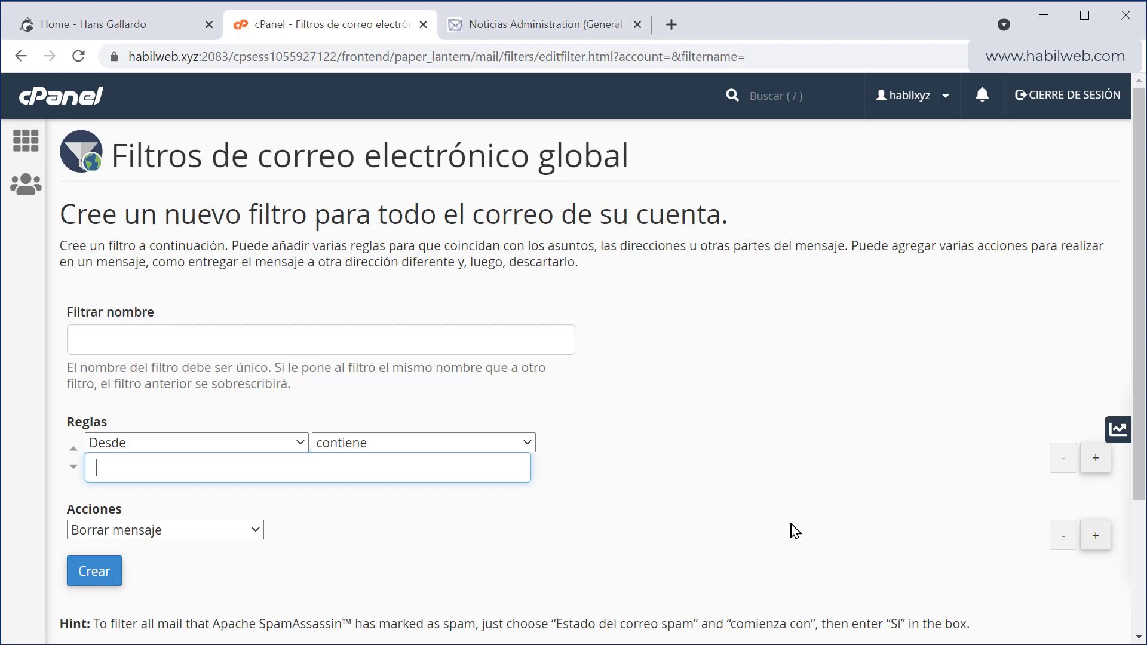
pyautogui.click(222, 537)
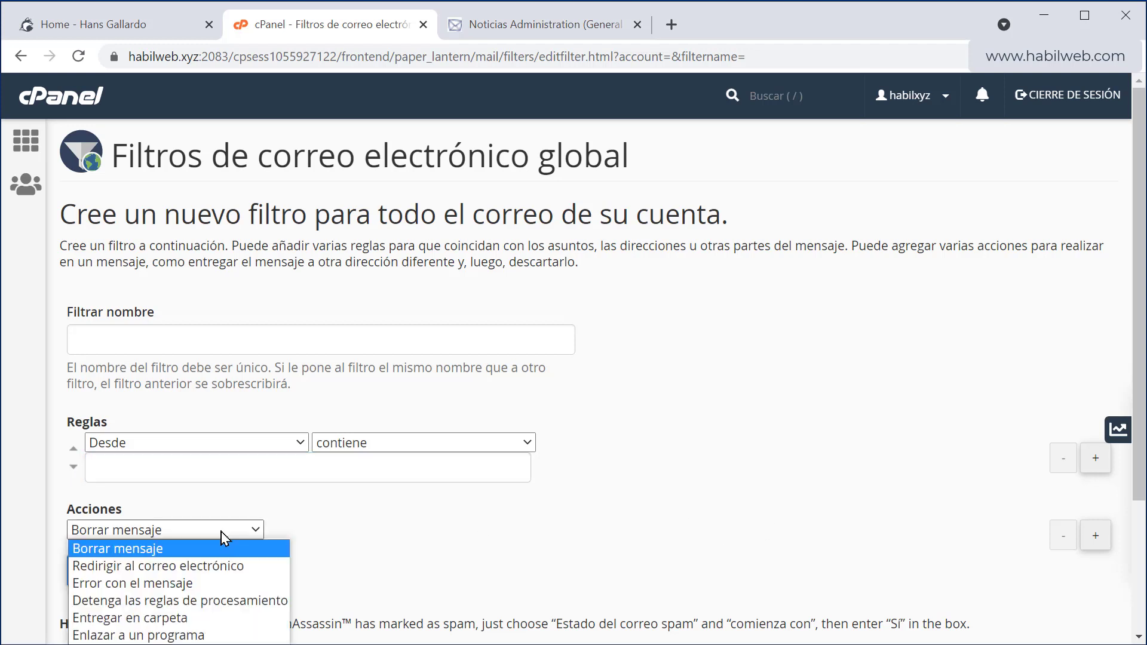
pyautogui.click(221, 535)
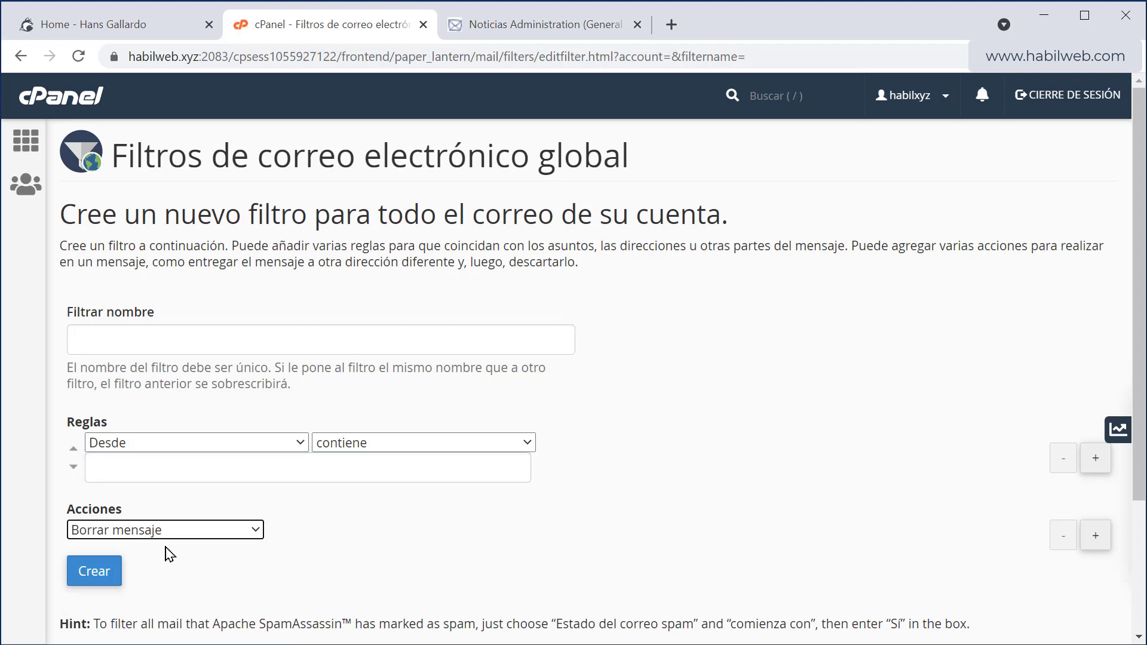
# - Set the rule to Desde igual a empresaspam.com
pyautogui.click(367, 448)
pyautogui.click(239, 453)
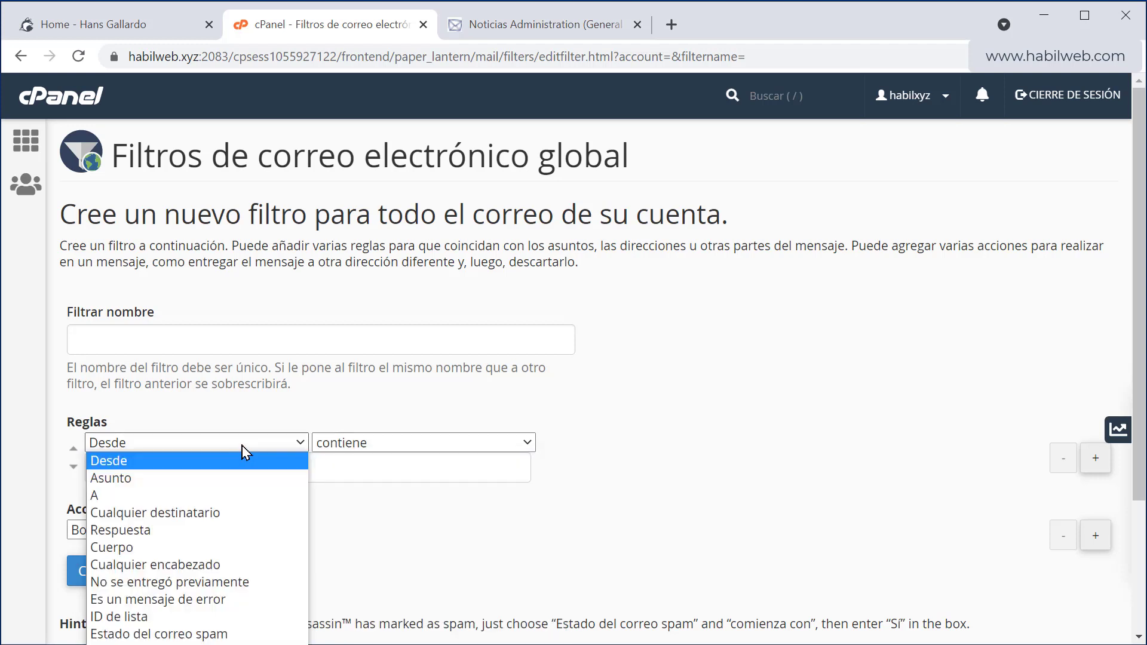
pyautogui.click(242, 444)
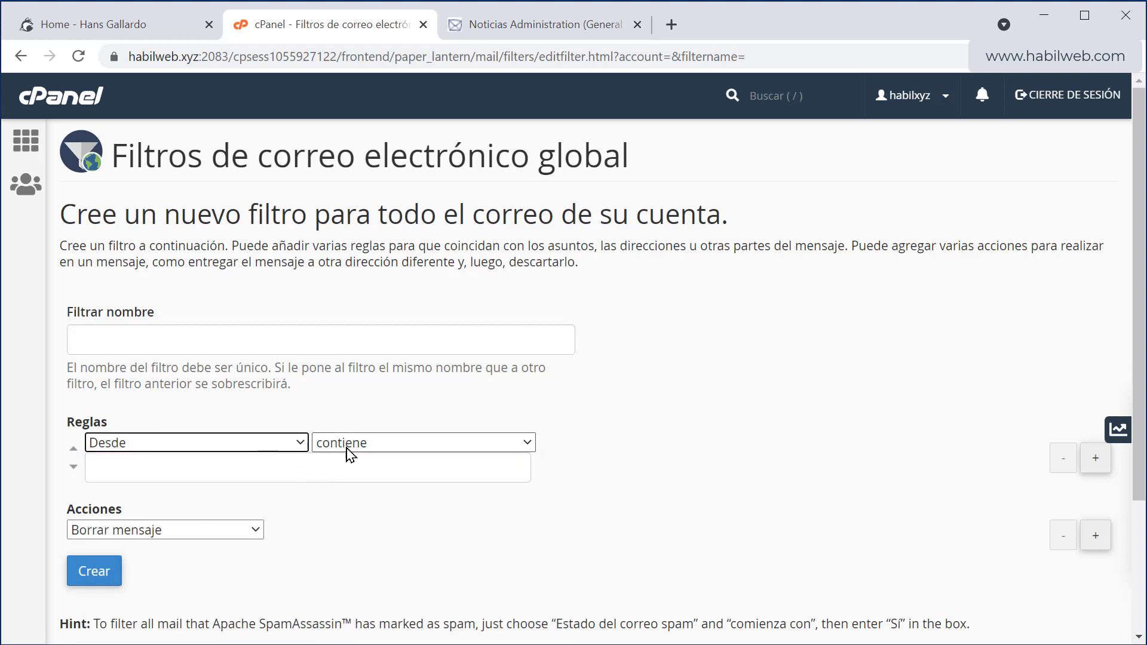
pyautogui.click(350, 449)
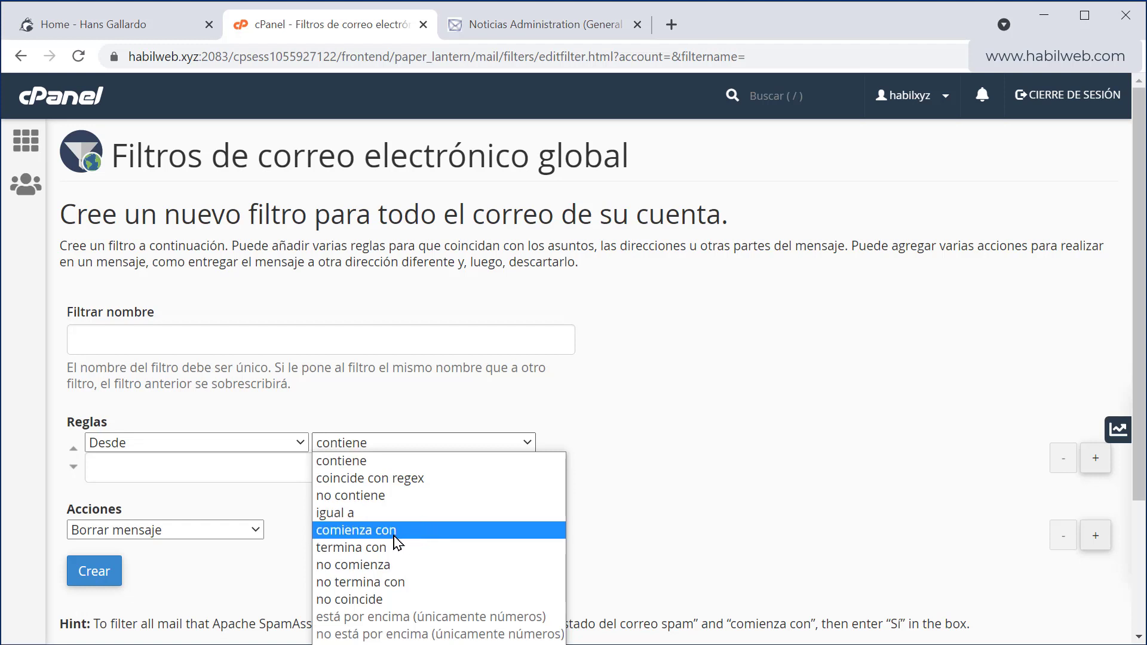
pyautogui.click(373, 513)
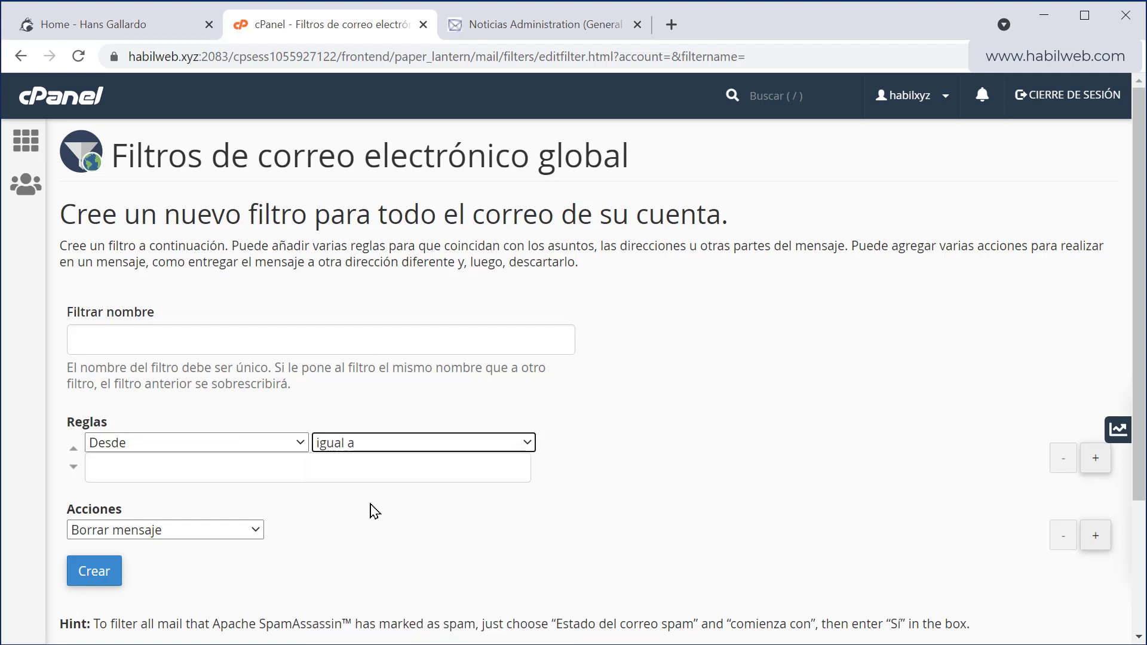
pyautogui.click(218, 478)
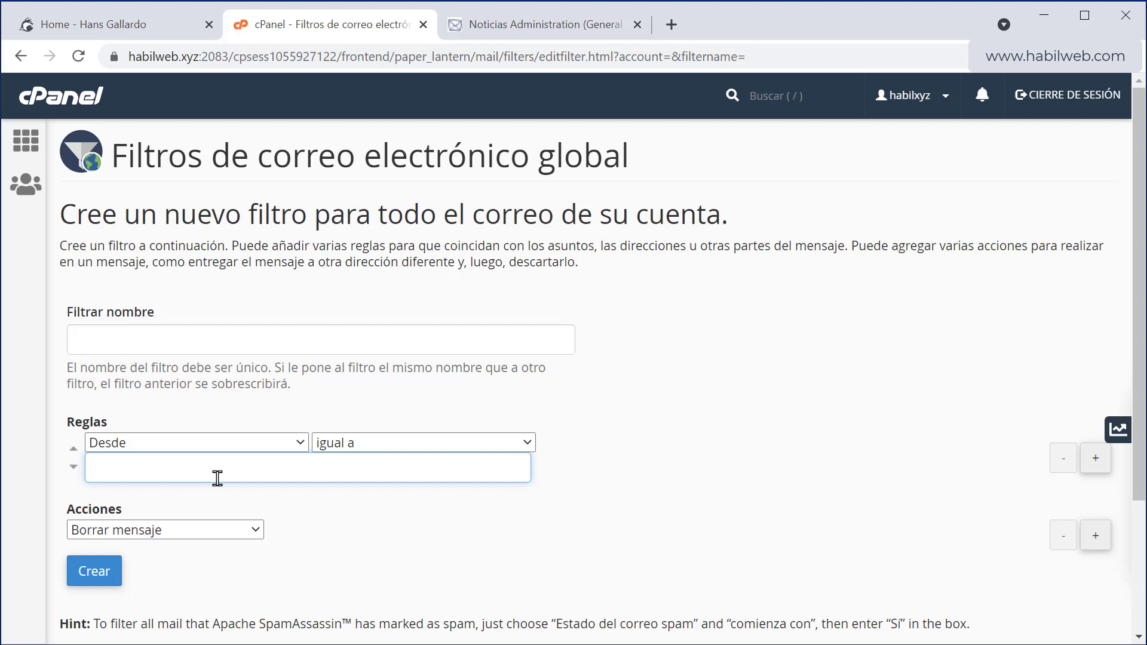
pyautogui.write('empresaspam-.')
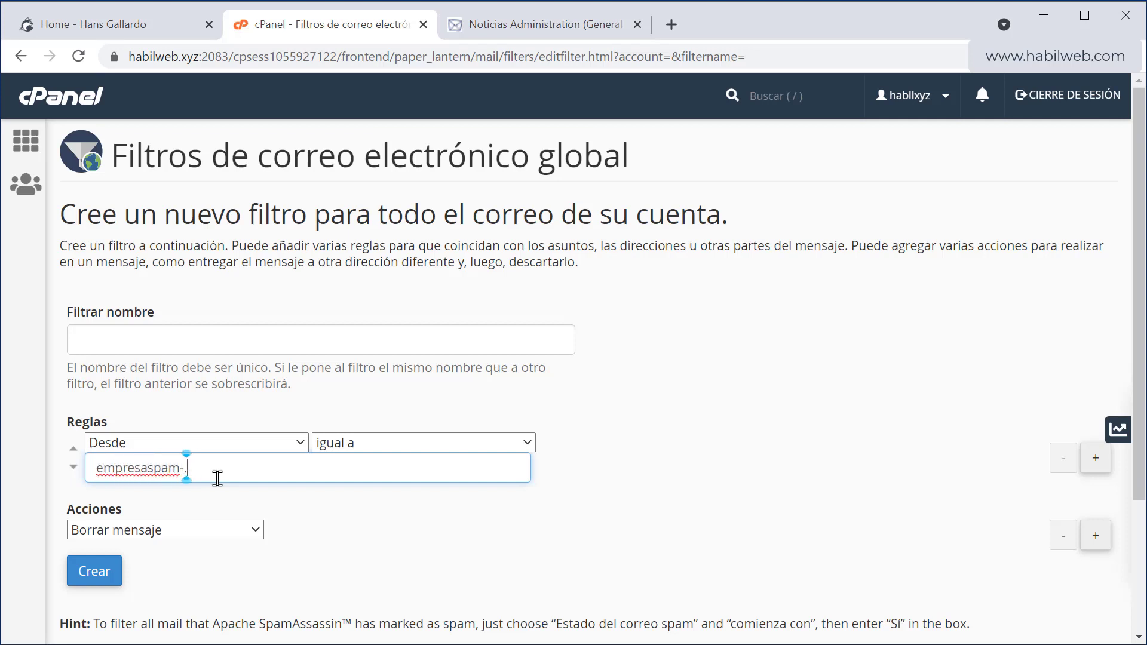
pyautogui.write('co')
pyautogui.press('BackSpace')
pyautogui.write('.com')
# - Keep Borrar mensaje as the action and leave the filter unsaved for the home page
pyautogui.click(234, 530)
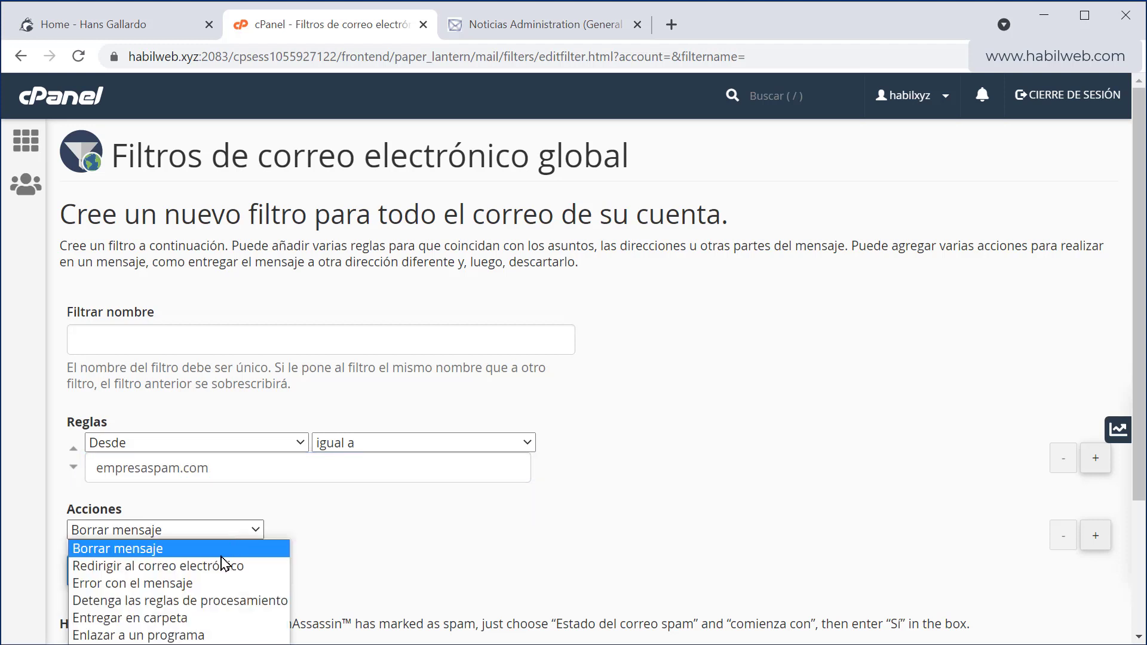
pyautogui.click(417, 529)
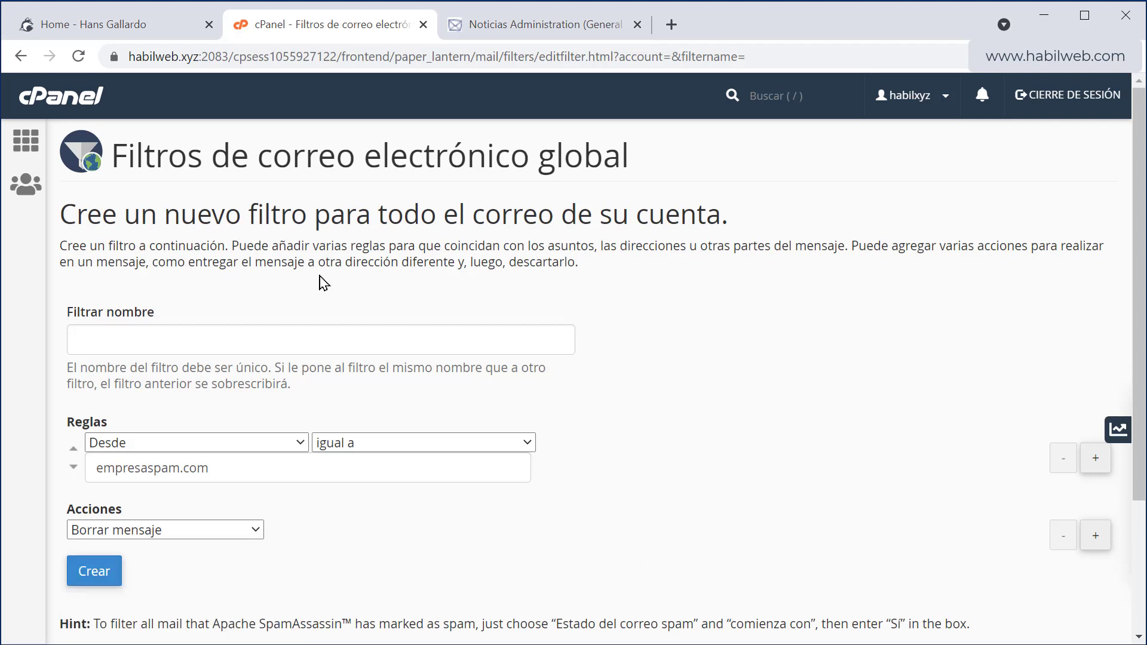
pyautogui.click(34, 144)
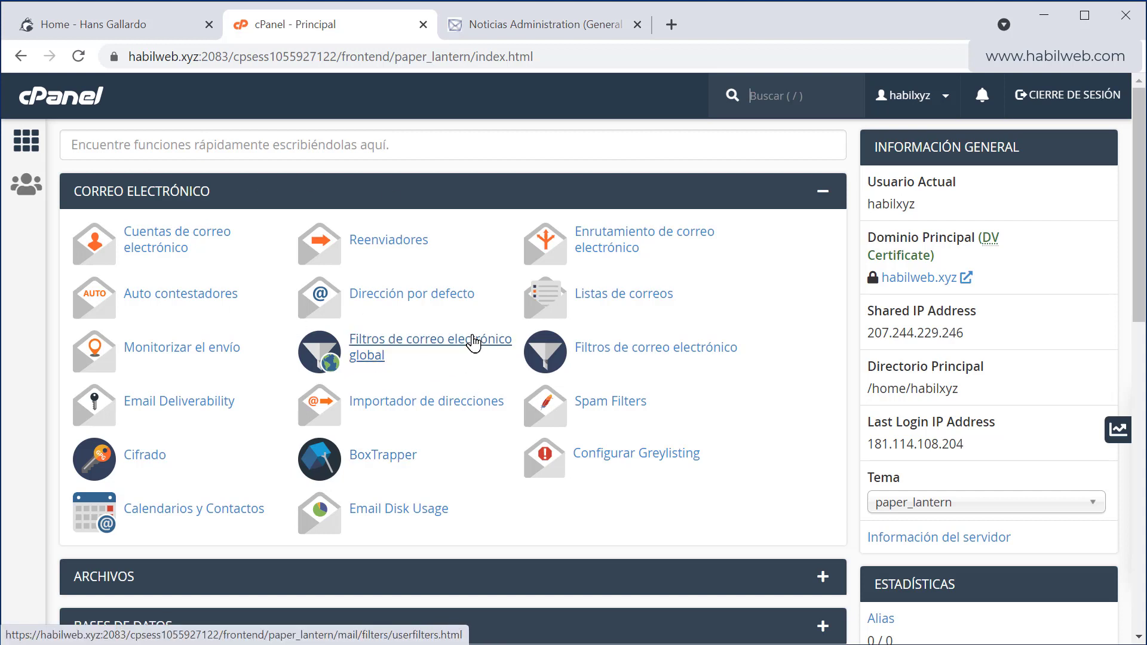
pyautogui.click(647, 353)
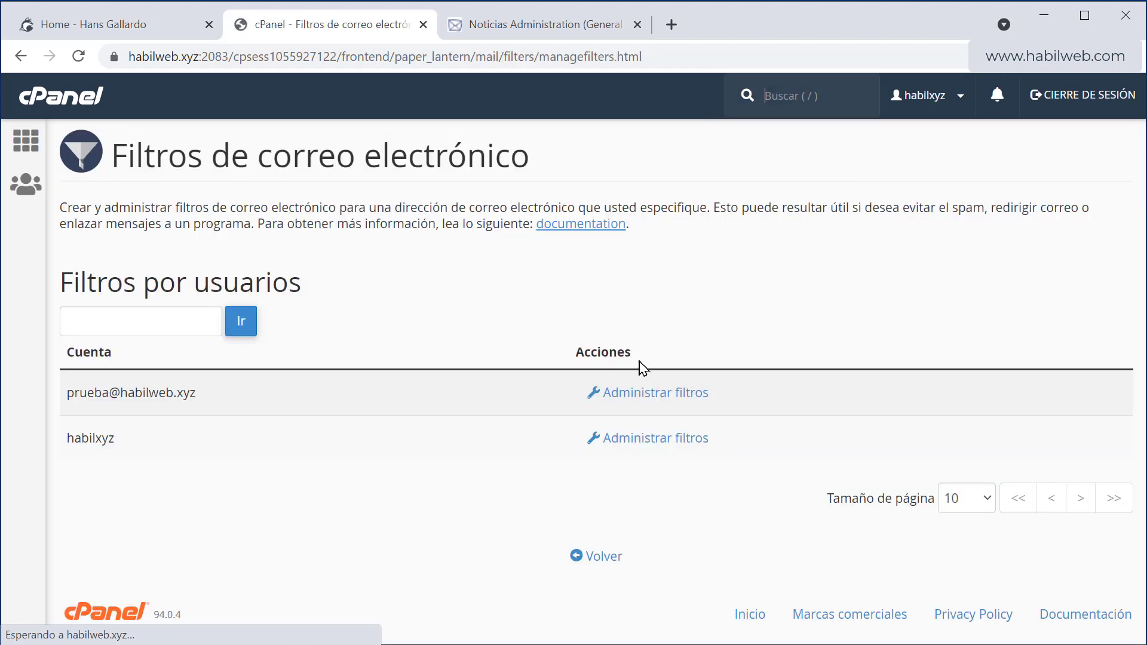
pyautogui.click(643, 398)
pyautogui.click(163, 330)
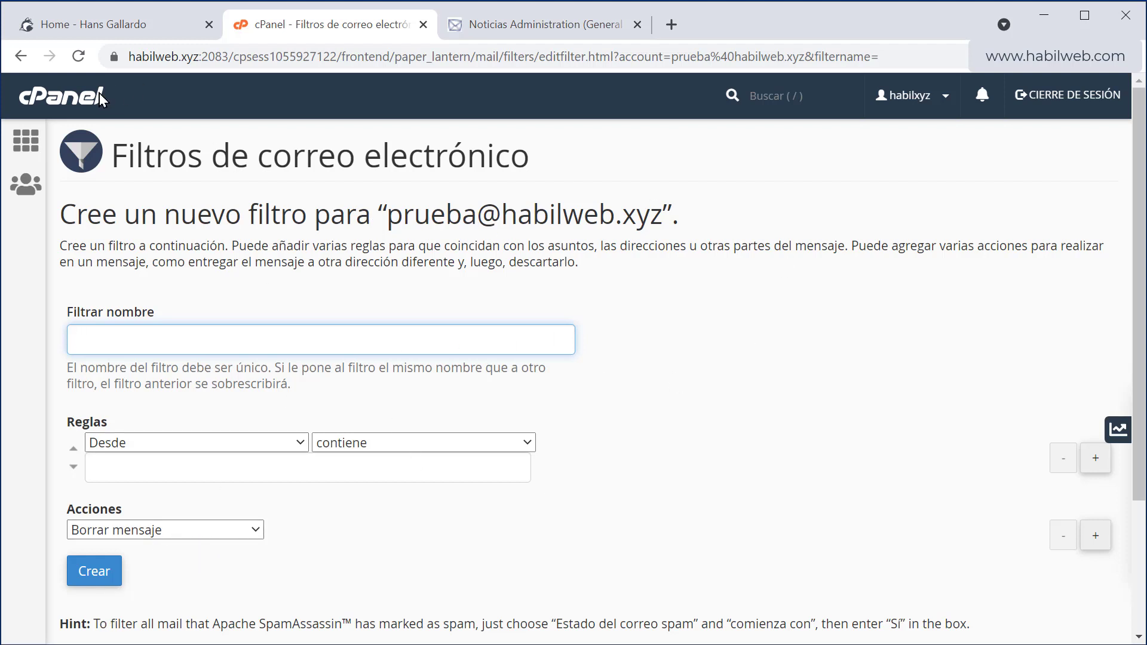
pyautogui.click(27, 147)
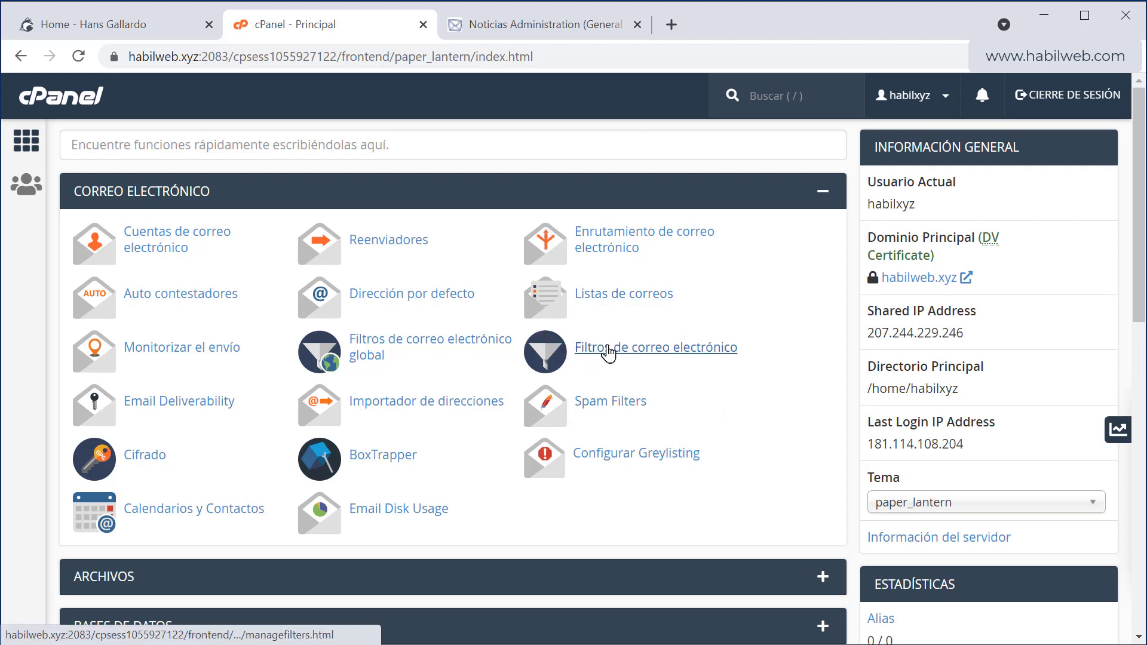
pyautogui.click(175, 402)
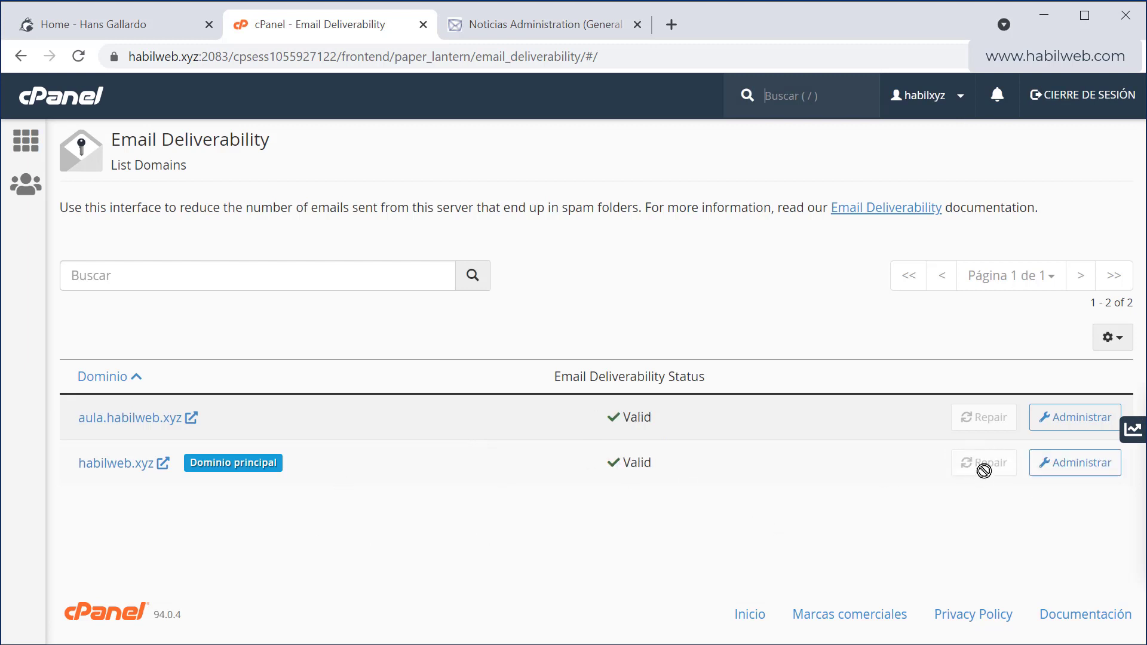
pyautogui.click(1074, 472)
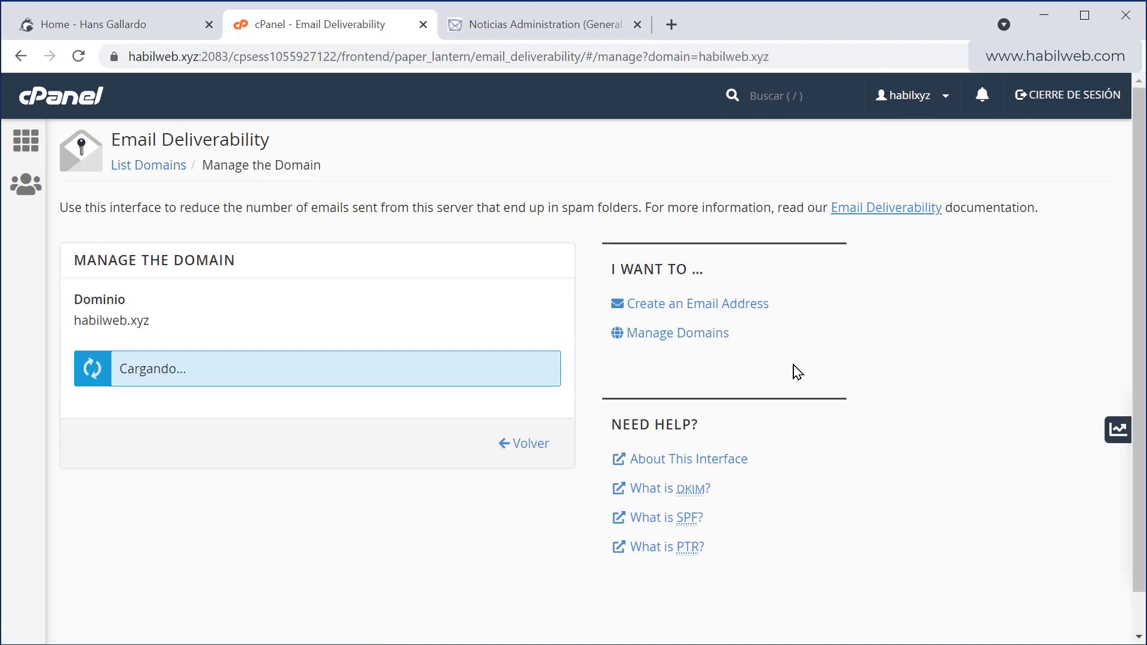
pyautogui.scroll(-4, 458, 400)
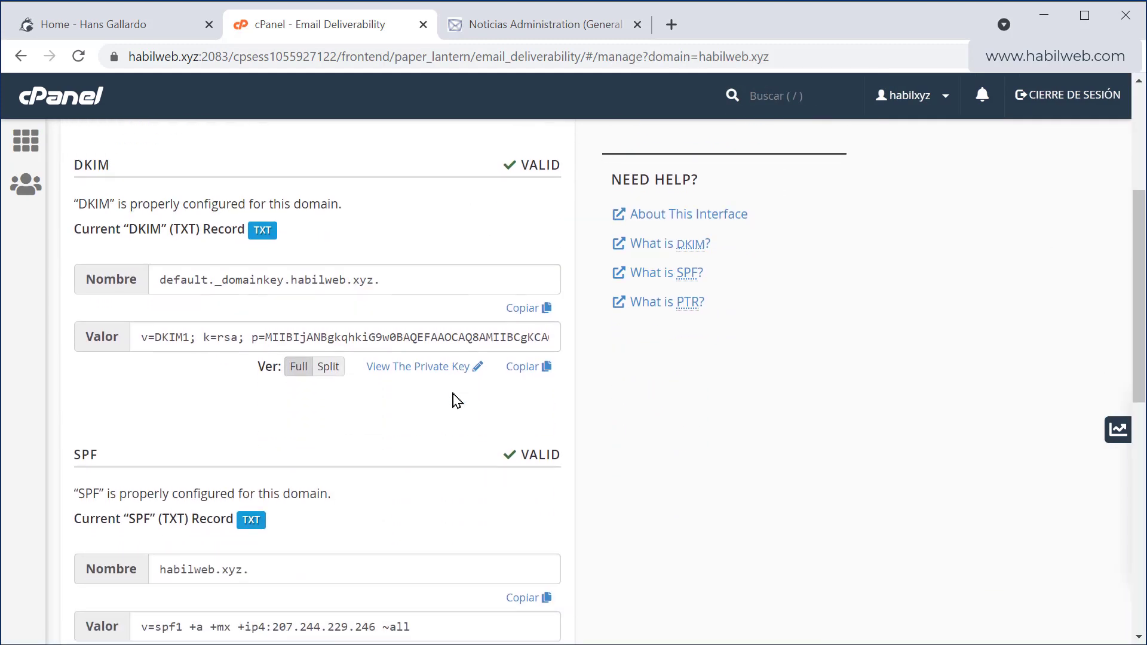
pyautogui.scroll(-10, 457, 400)
pyautogui.scroll(15, 441, 406)
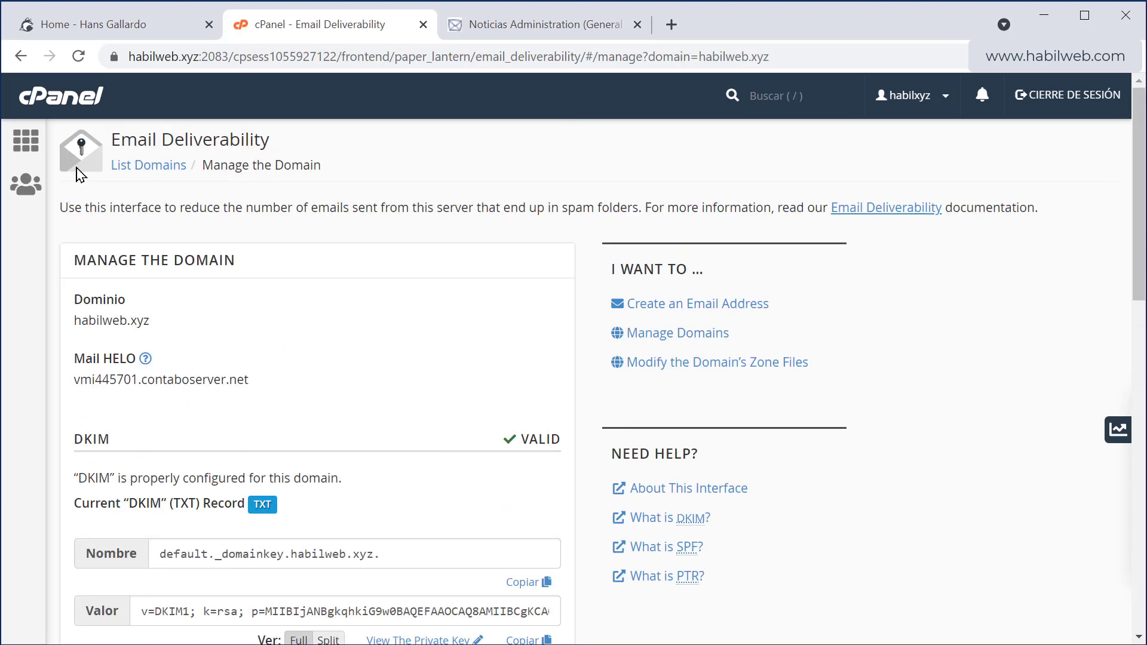
pyautogui.click(27, 151)
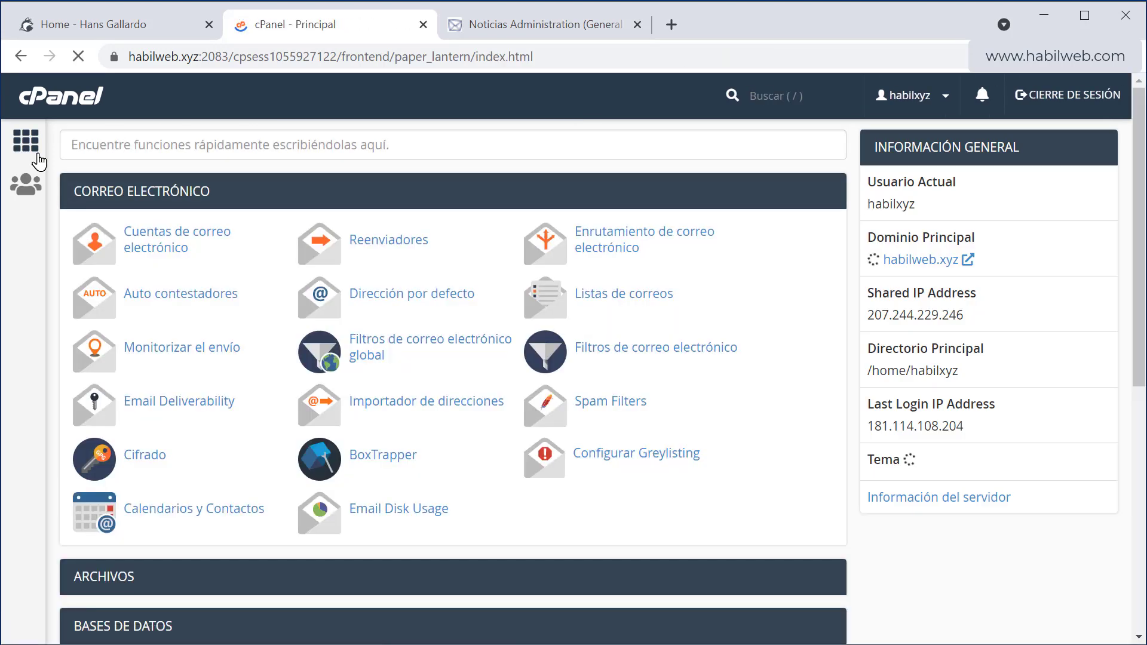
pyautogui.click(446, 407)
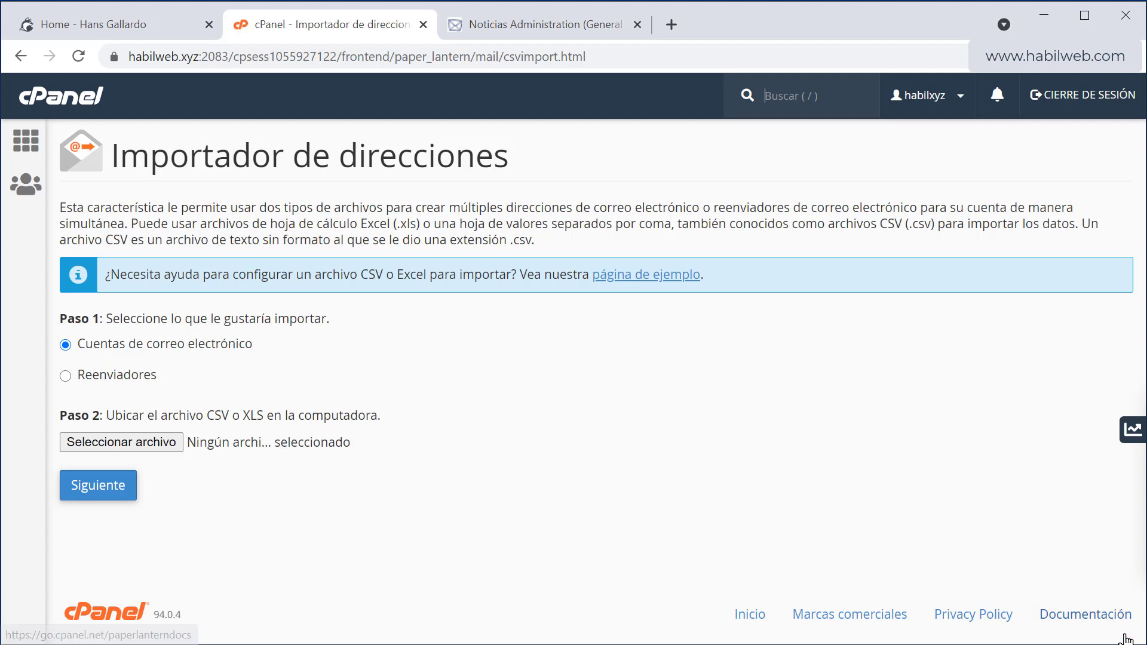
pyautogui.click(137, 381)
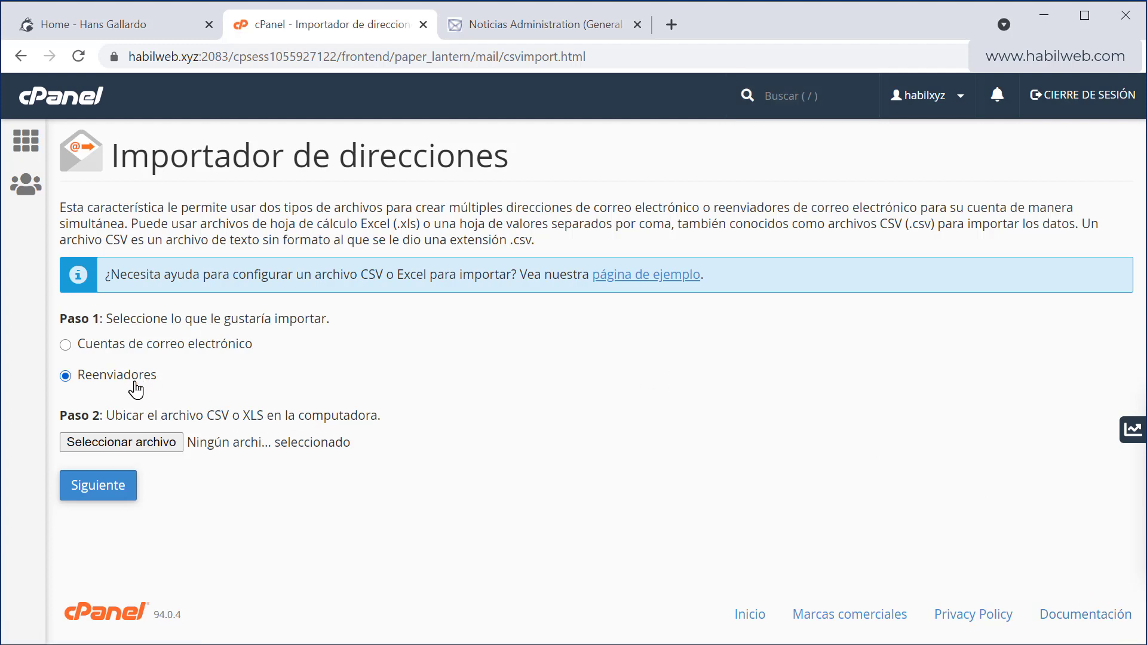
pyautogui.moveTo(116, 417); pyautogui.dragTo(389, 425)
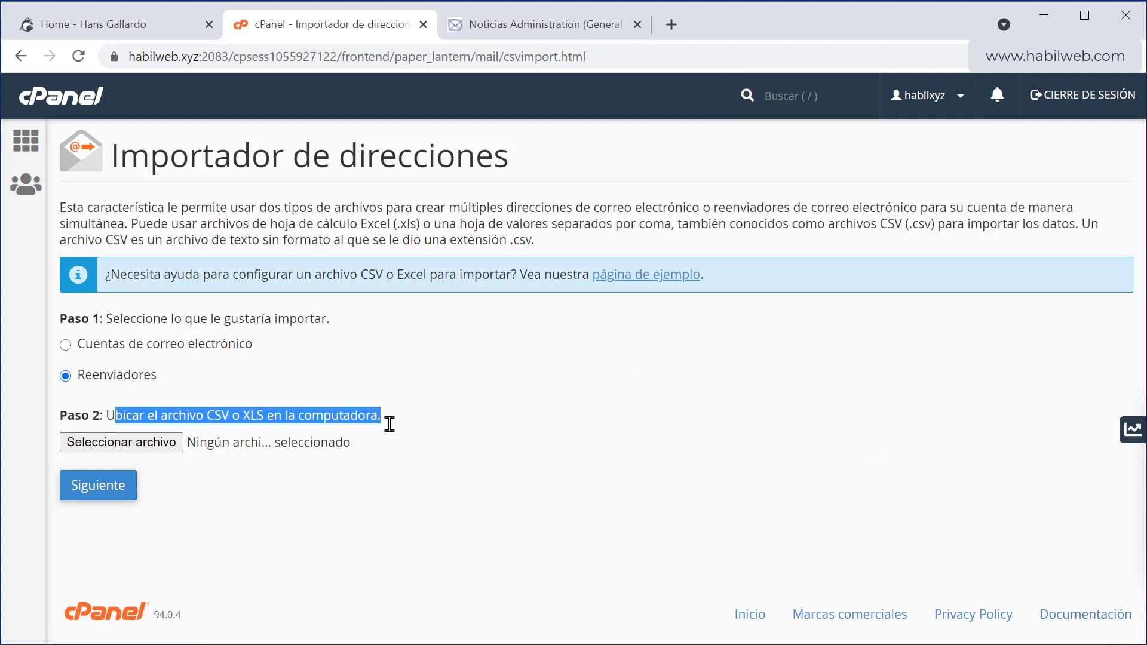
pyautogui.click(358, 474)
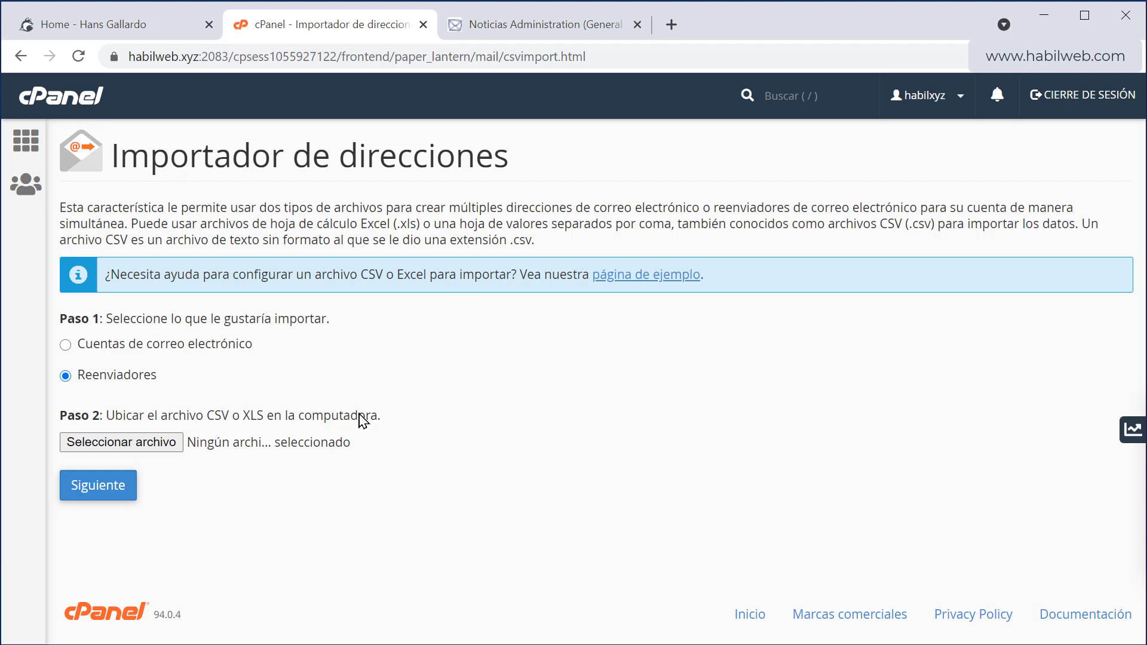
pyautogui.click(67, 105)
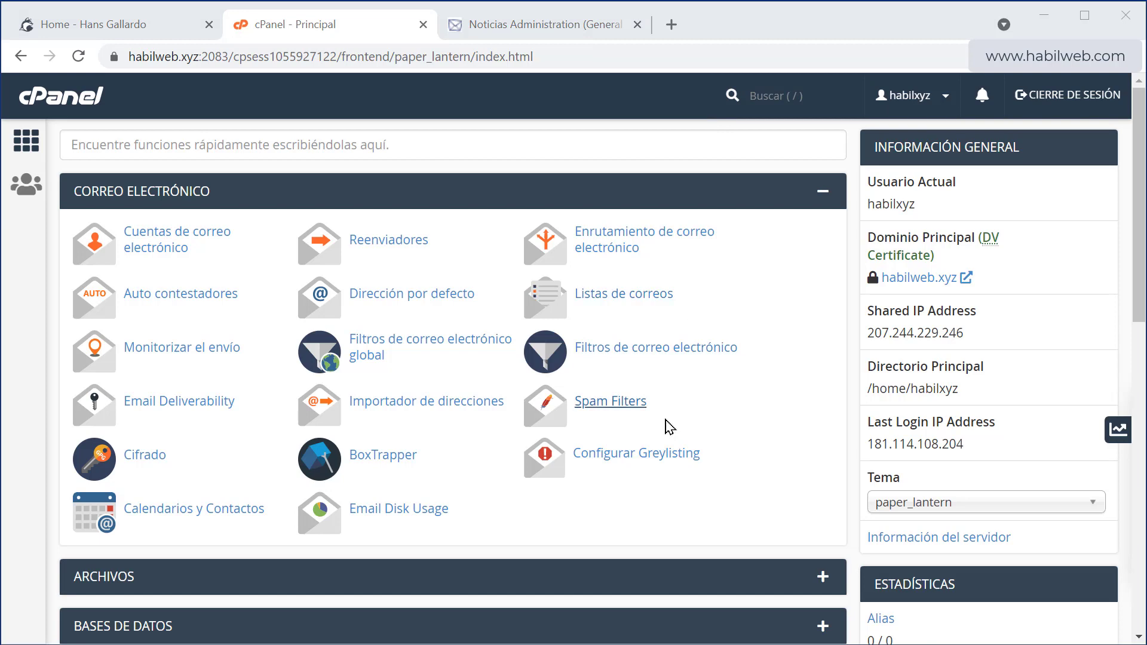
# - In Spam Filters, switch on Automatically Delete New Spam
pyautogui.click(612, 409)
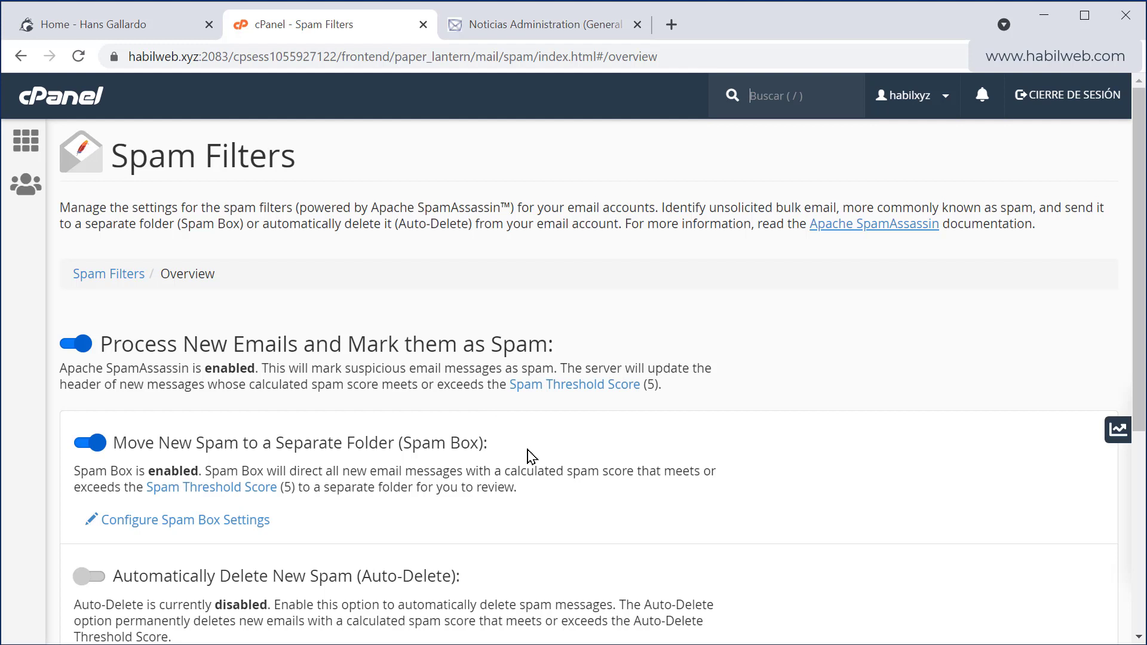
pyautogui.scroll(-1, 531, 457)
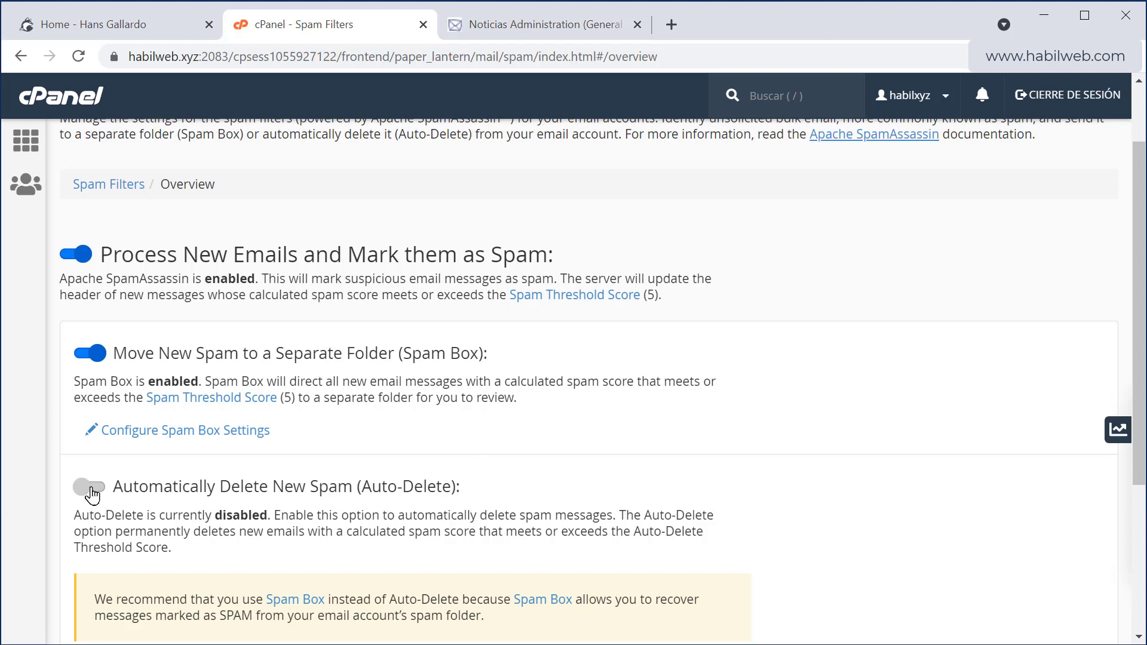
pyautogui.click(91, 489)
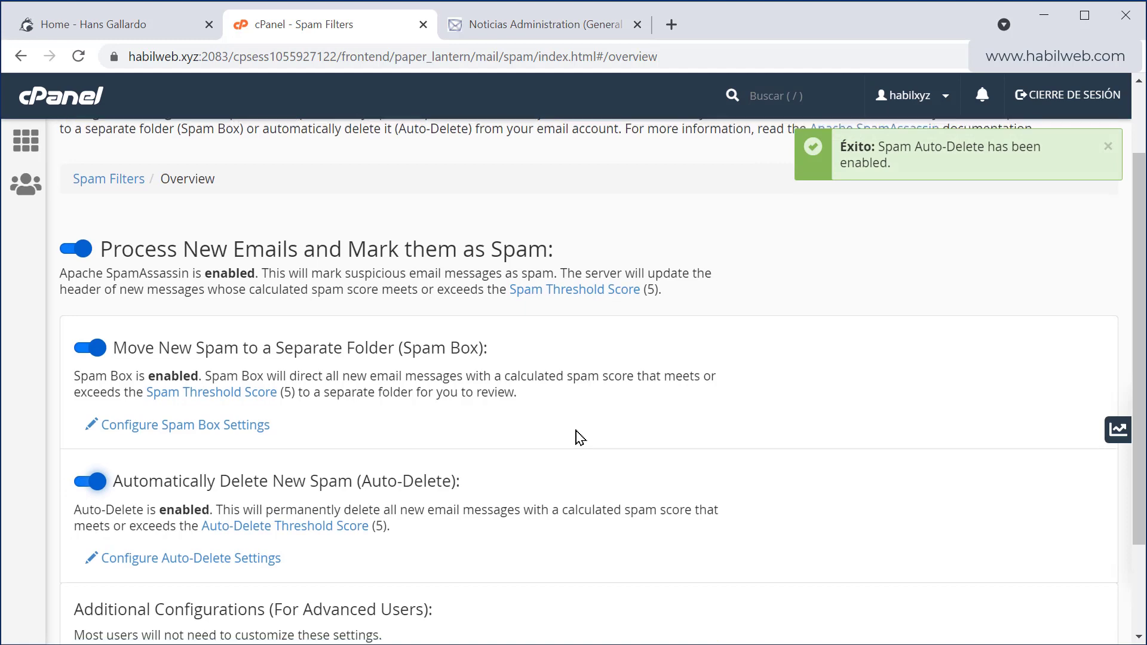
pyautogui.scroll(-3, 577, 436)
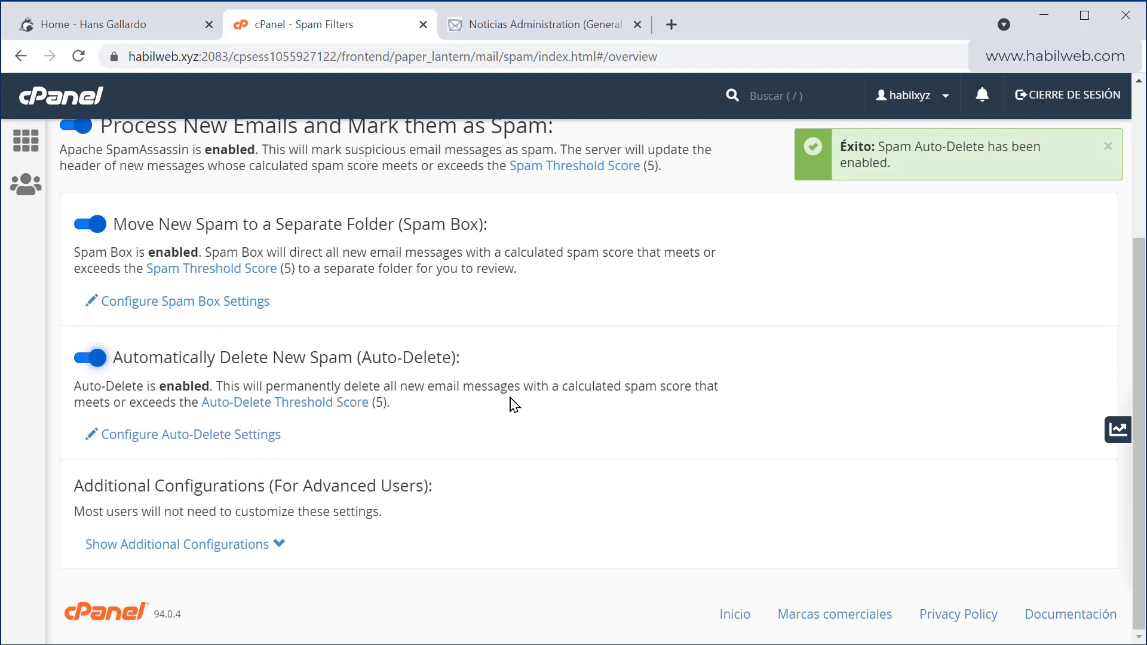
pyautogui.click(91, 359)
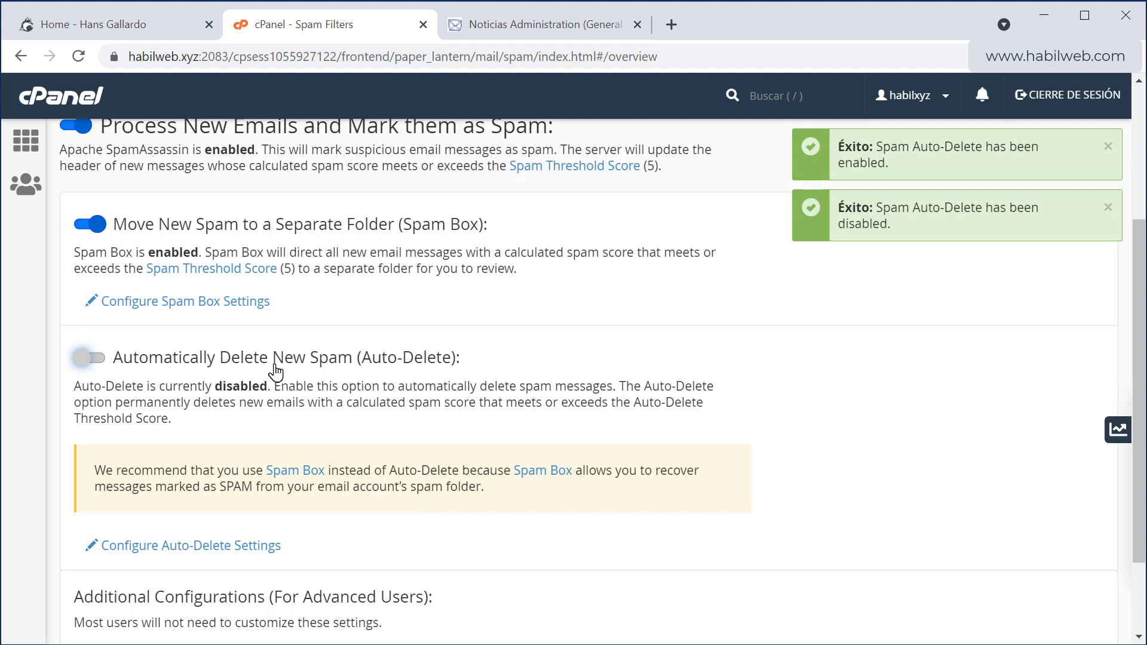
pyautogui.click(92, 357)
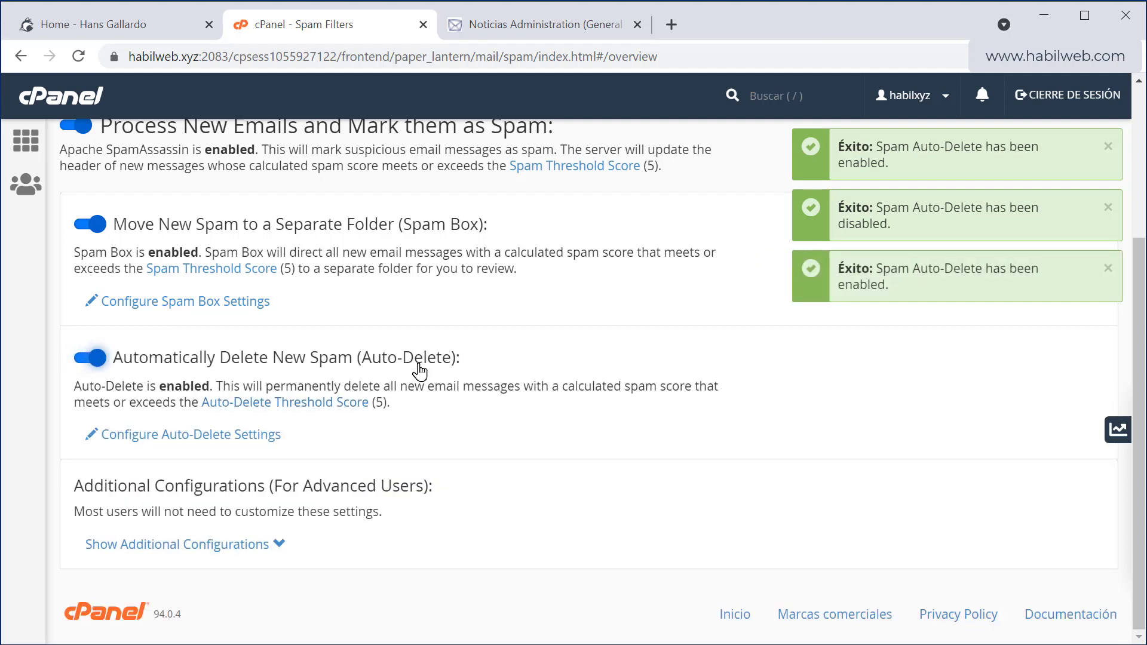
# - Reveal the additional spam configurations, then return to the cPanel home page
pyautogui.click(280, 546)
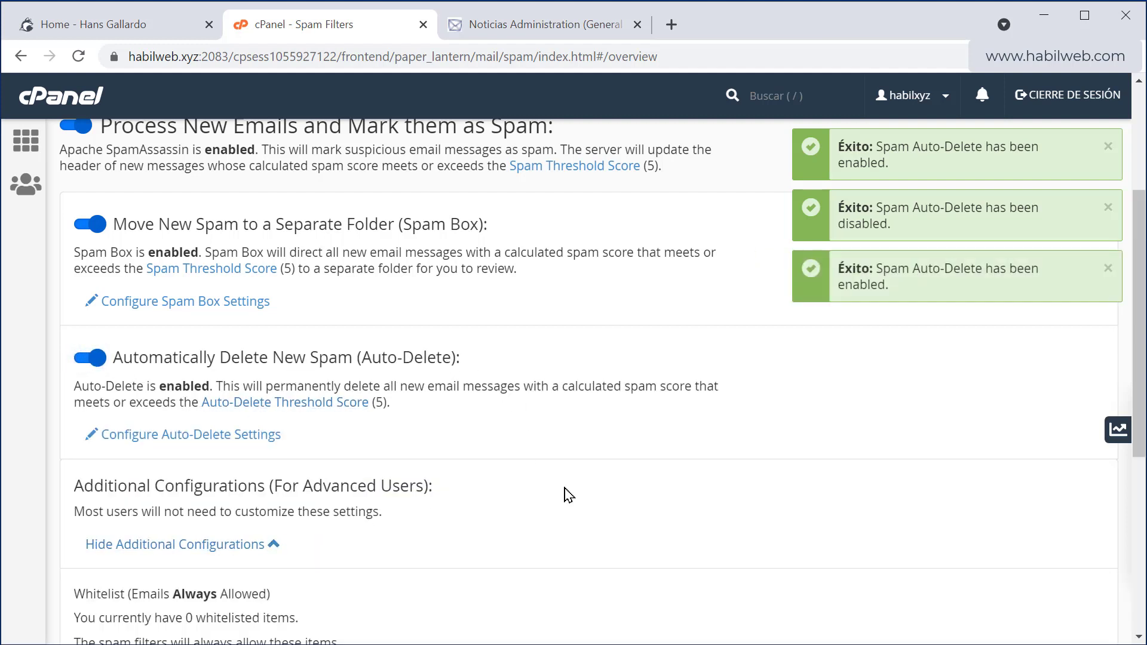
pyautogui.scroll(-1, 622, 490)
pyautogui.scroll(-5, 622, 490)
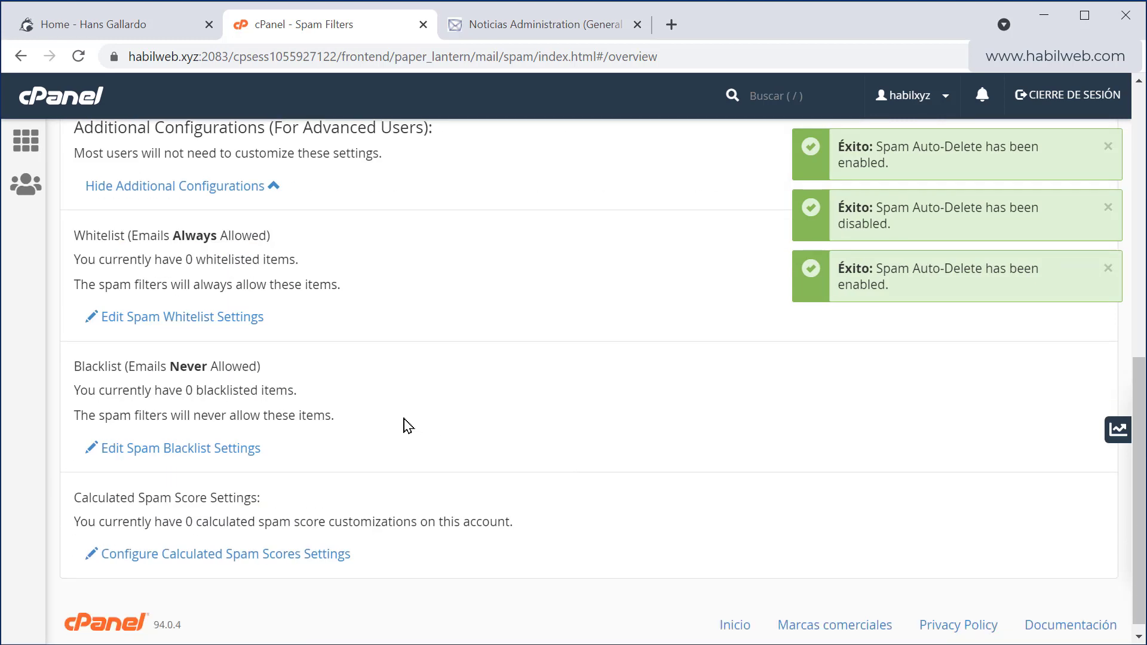
pyautogui.scroll(5, 412, 425)
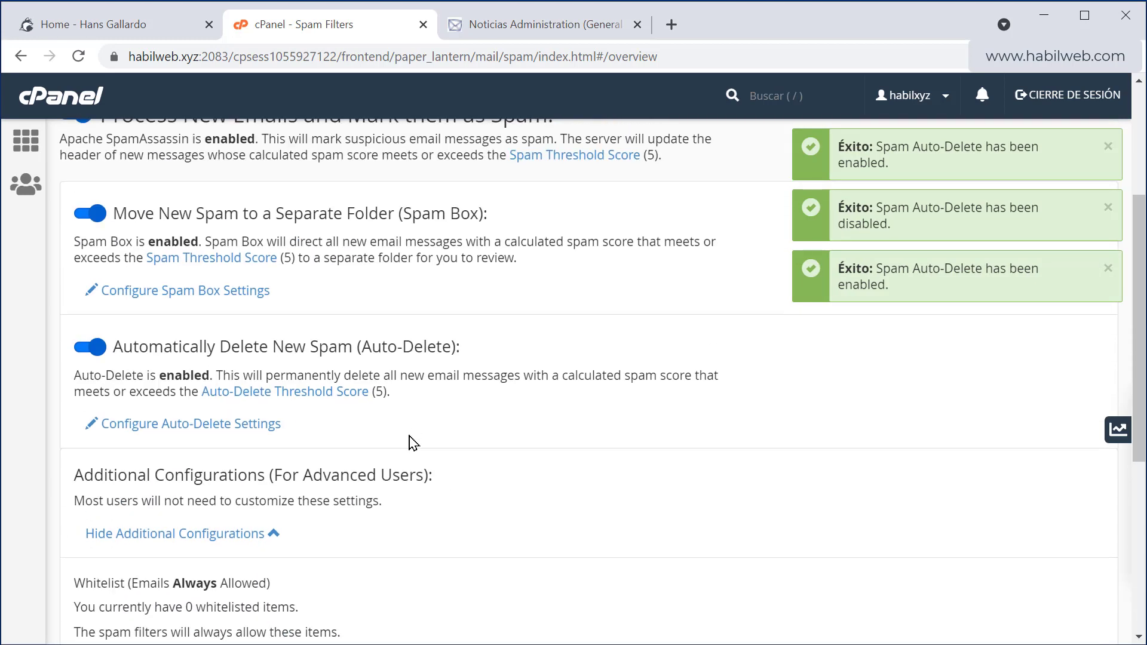
pyautogui.scroll(4, 413, 442)
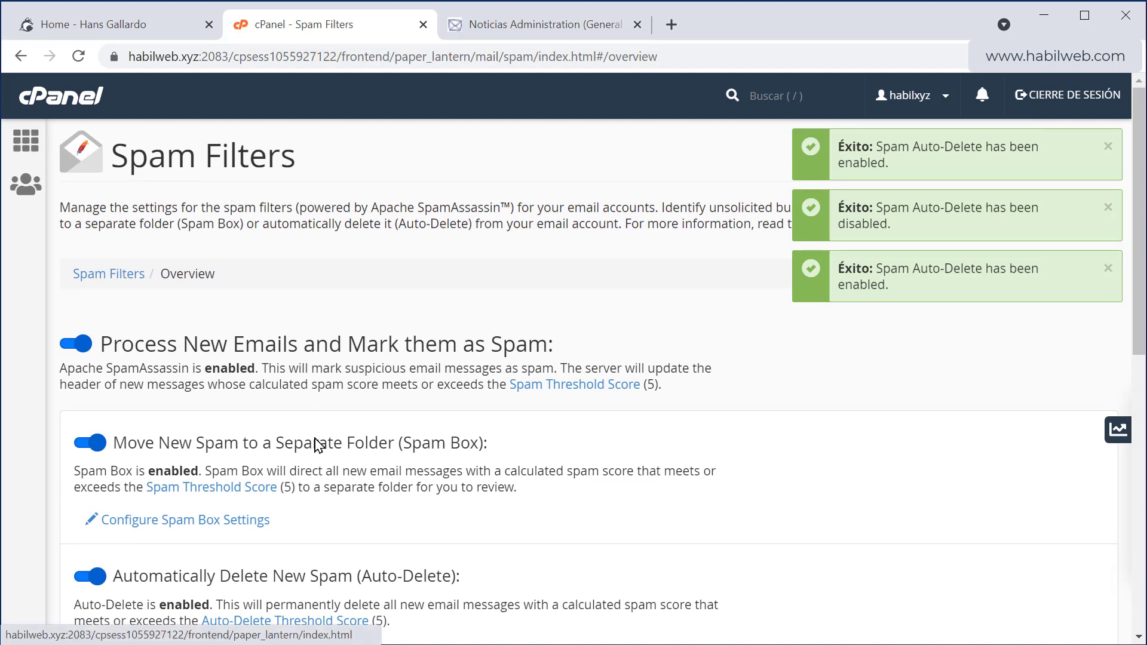
pyautogui.click(32, 147)
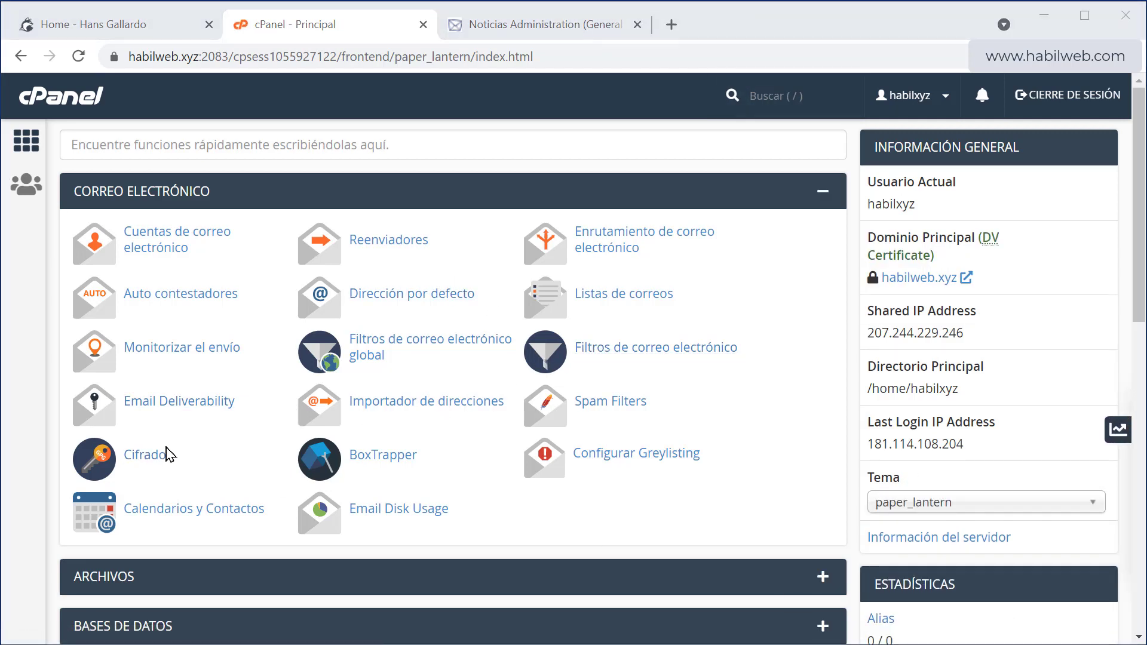
# - Open Cifrado from the Correo electrónico tools to reach the GnuPG key-generation form
pyautogui.click(141, 461)
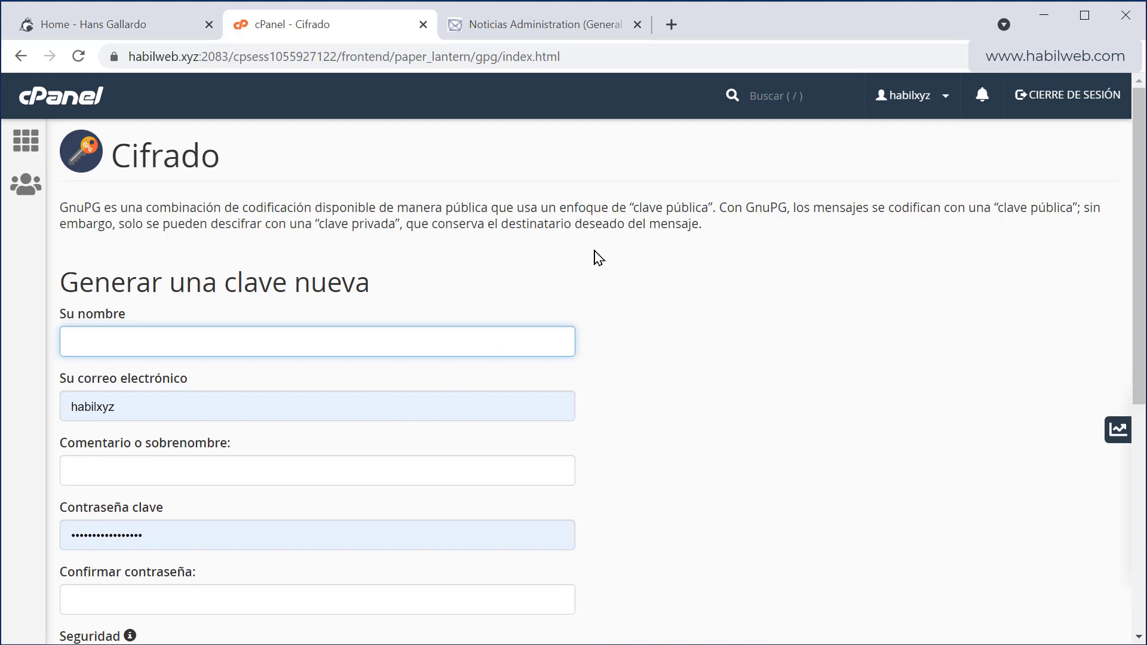
pyautogui.click(579, 238)
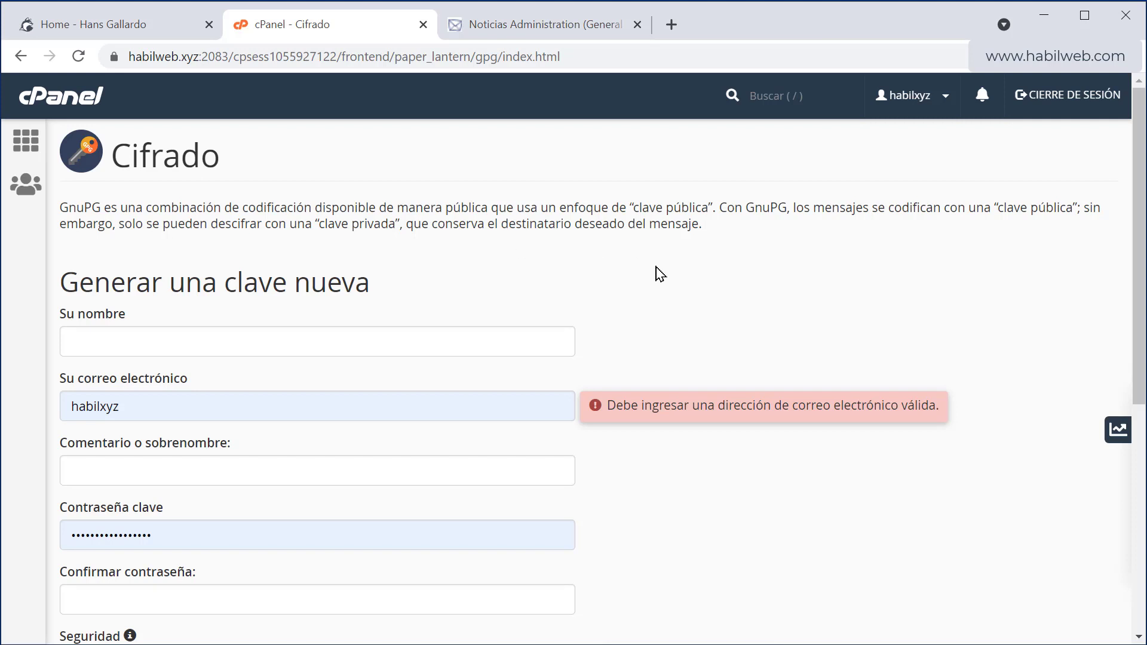
pyautogui.scroll(-3, 662, 274)
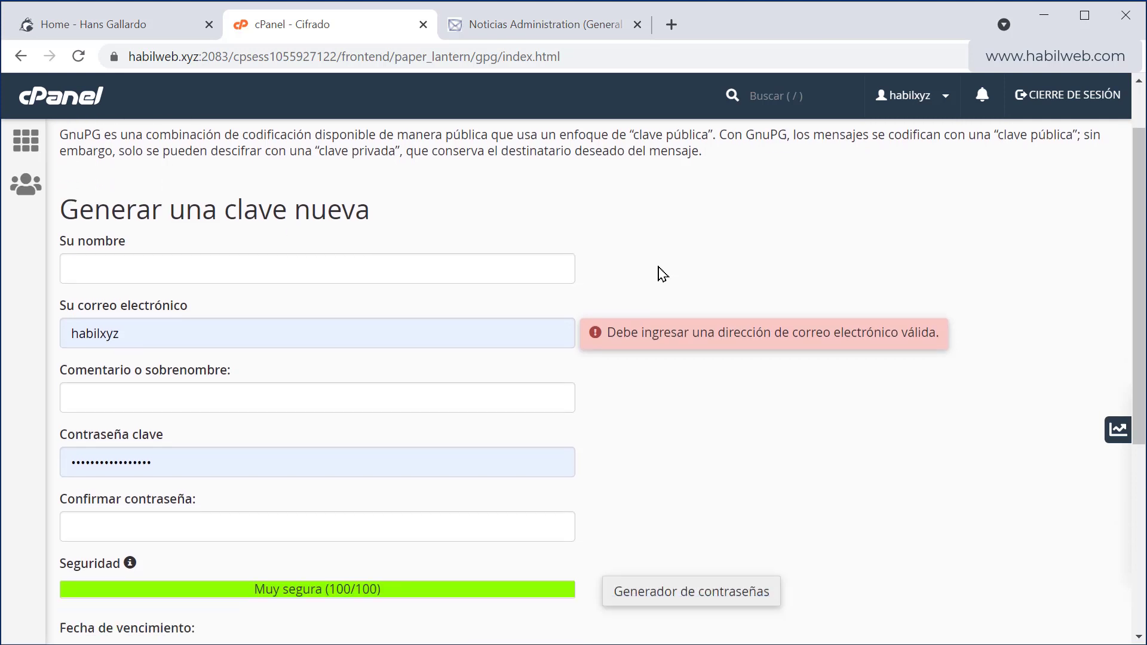
# - Fill in the key owner's name, the e-mail address, and the comment pruebas
pyautogui.click(471, 254)
pyautogui.click(668, 235)
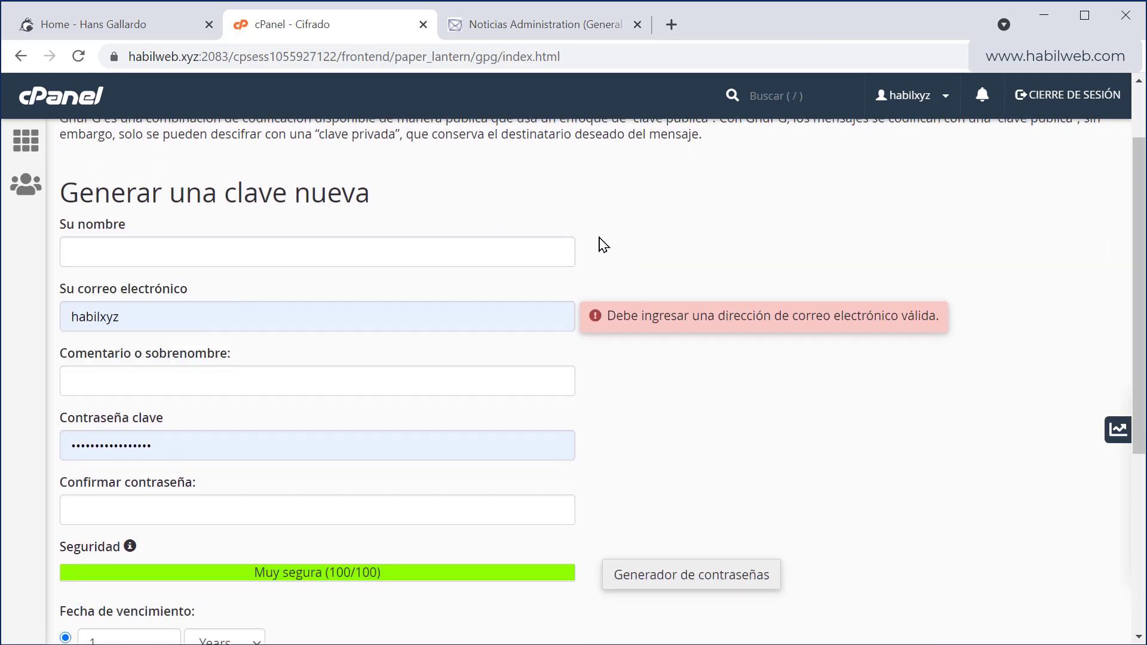
pyautogui.click(483, 255)
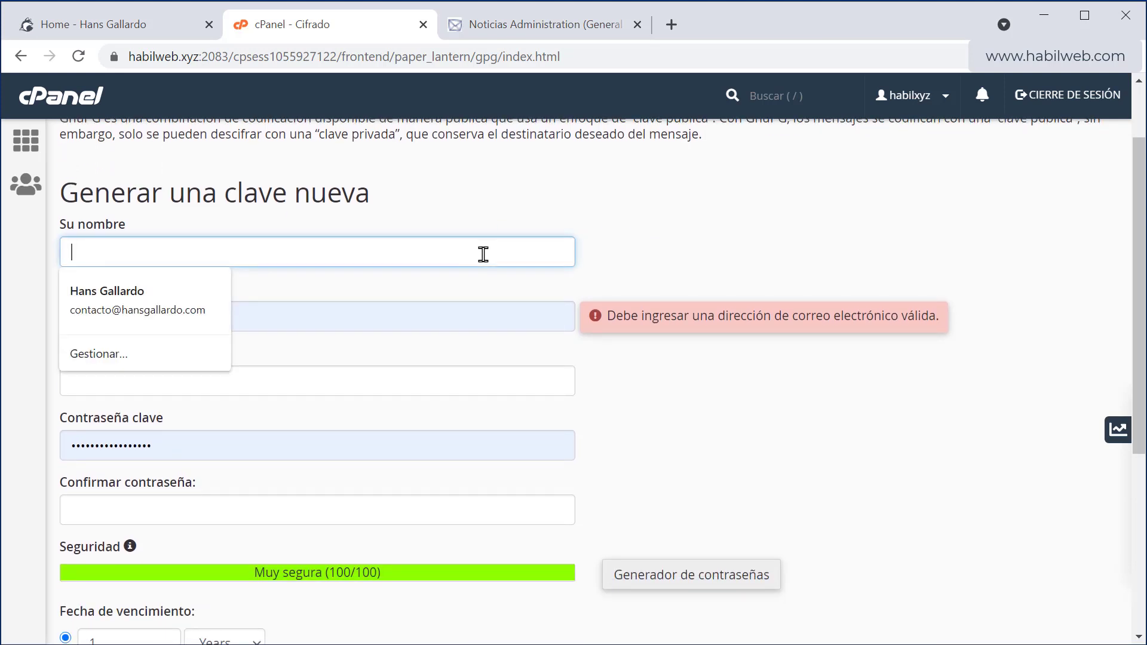
pyautogui.write('neustros')
pyautogui.press('BackSpace')
pyautogui.press('BackSpace')
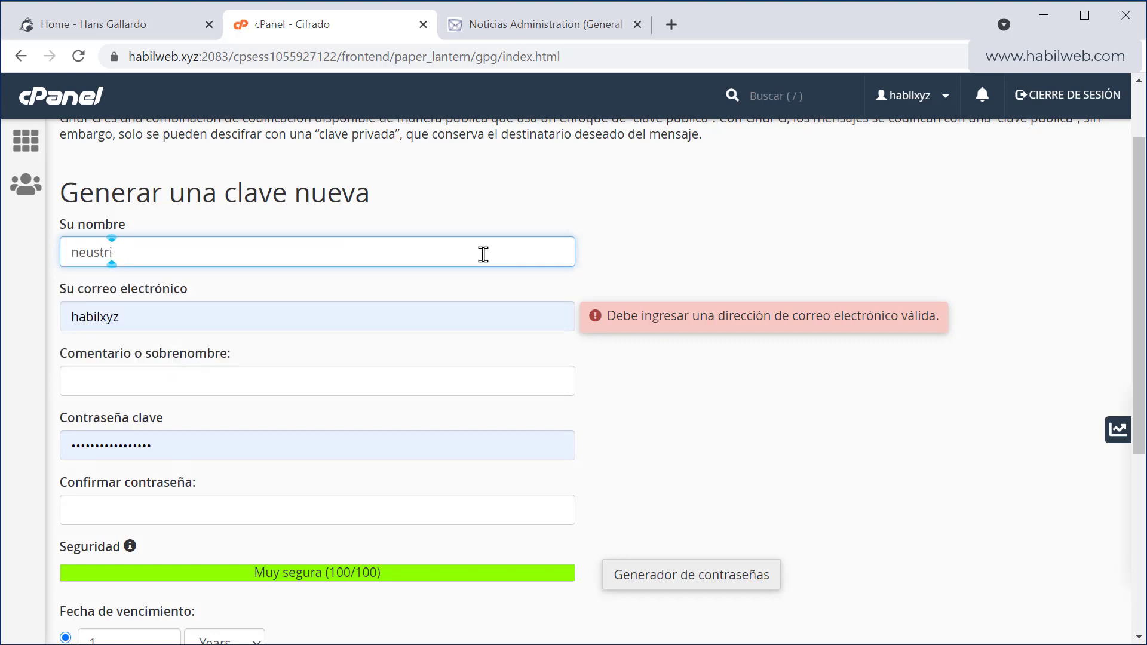
pyautogui.write('oscorreos')
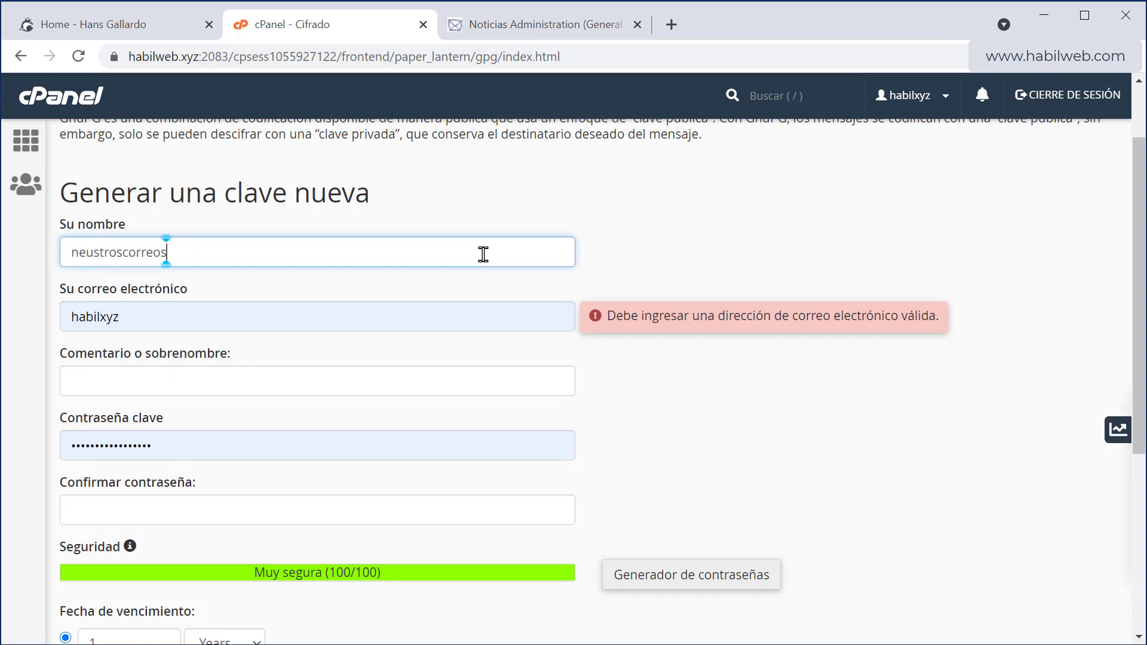
pyautogui.press('Tab')
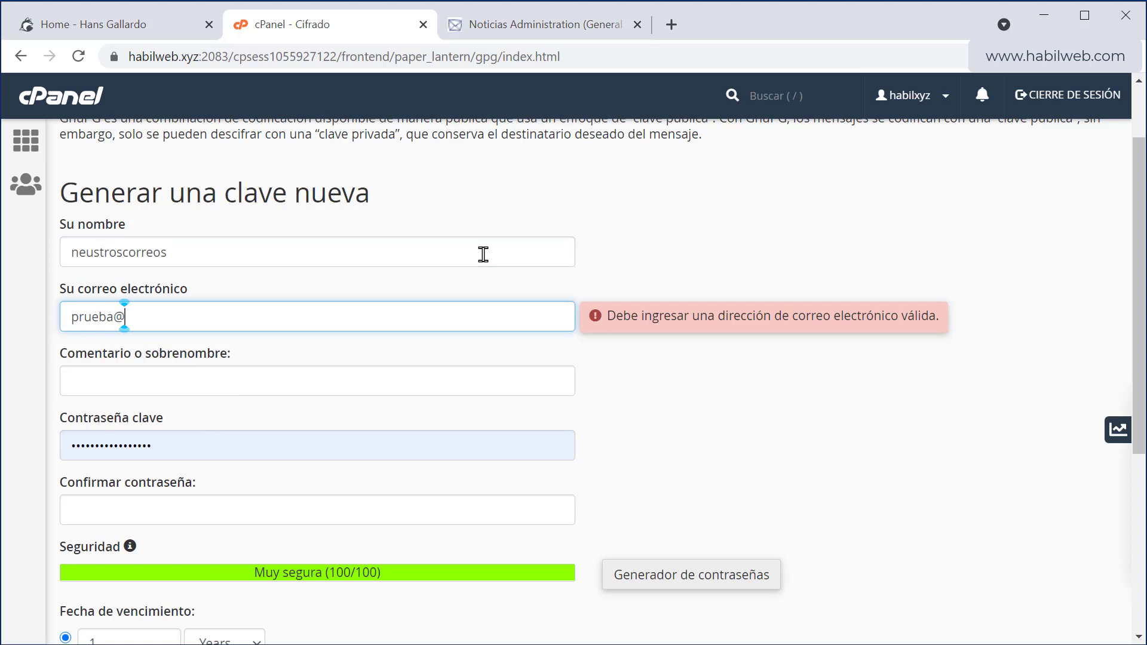
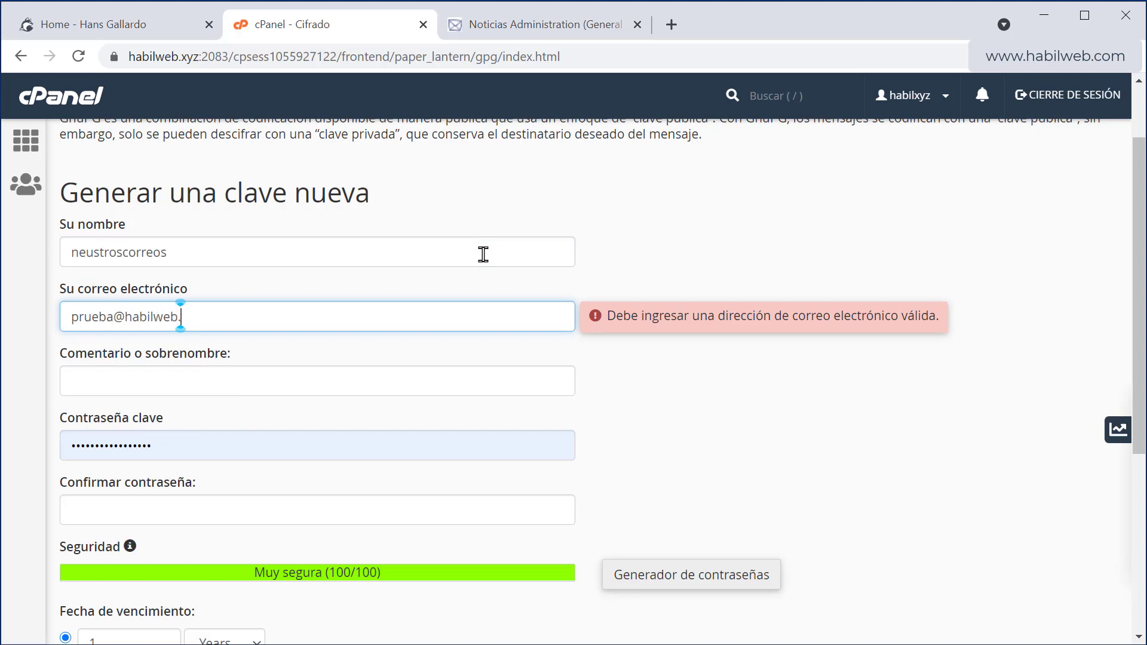
pyautogui.press('Tab')
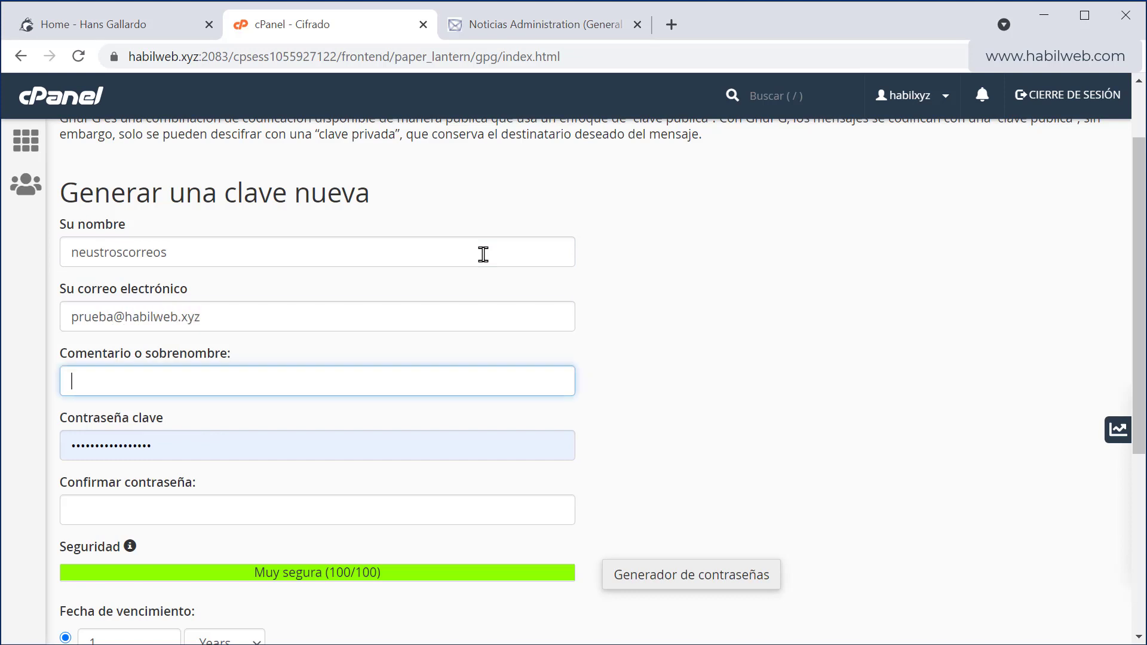
pyautogui.scroll(-1, 483, 255)
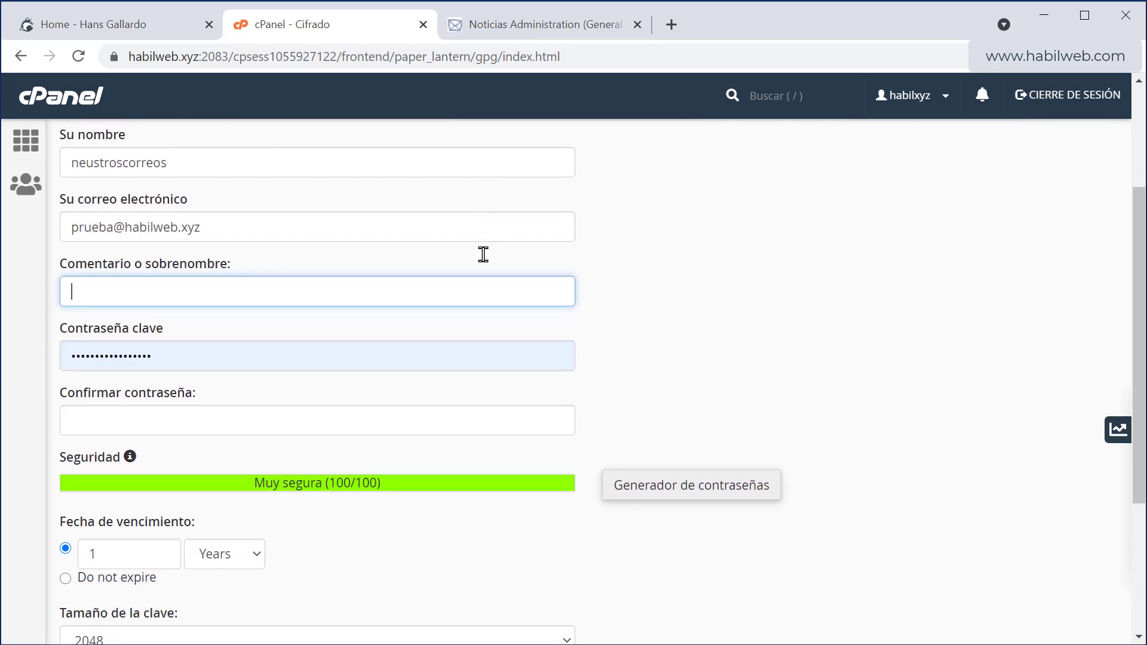
pyautogui.write('pruebas')
# - Apply a generated password and start generating the 2048-bit, 1-year GPG key
pyautogui.click(673, 490)
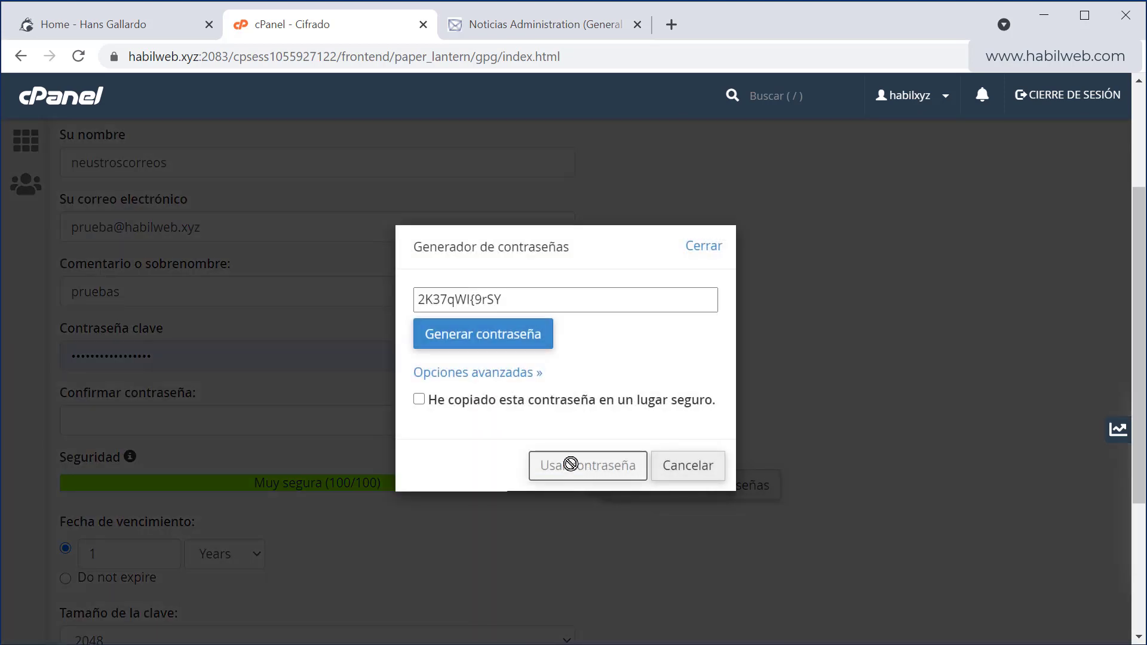
pyautogui.click(531, 406)
pyautogui.click(584, 470)
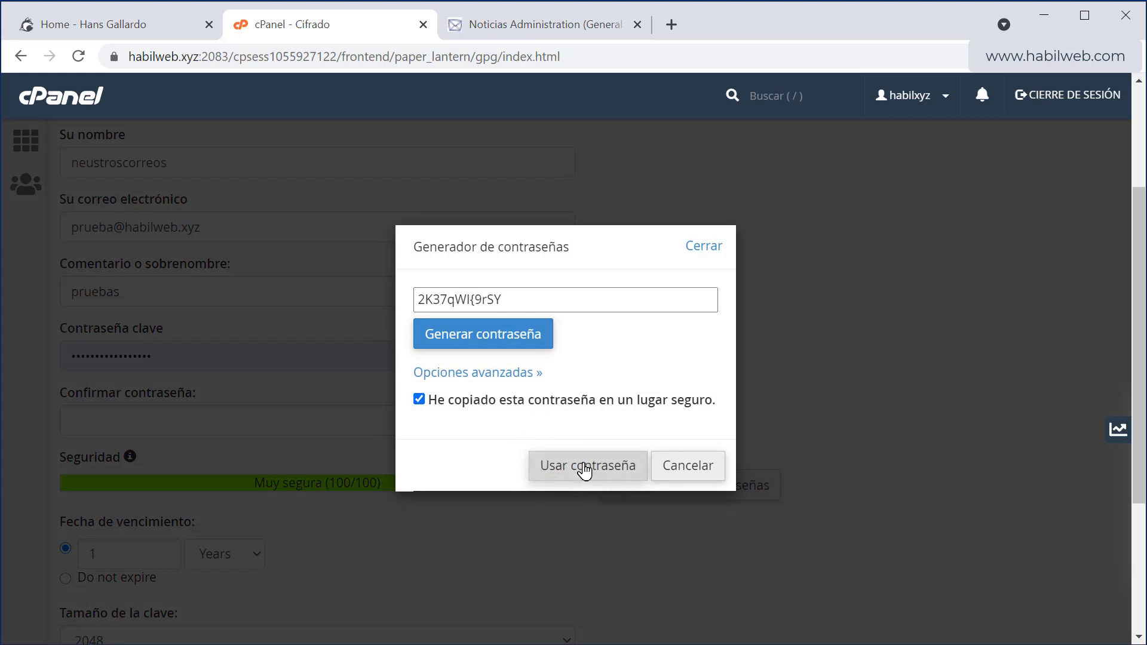
pyautogui.scroll(-3, 589, 471)
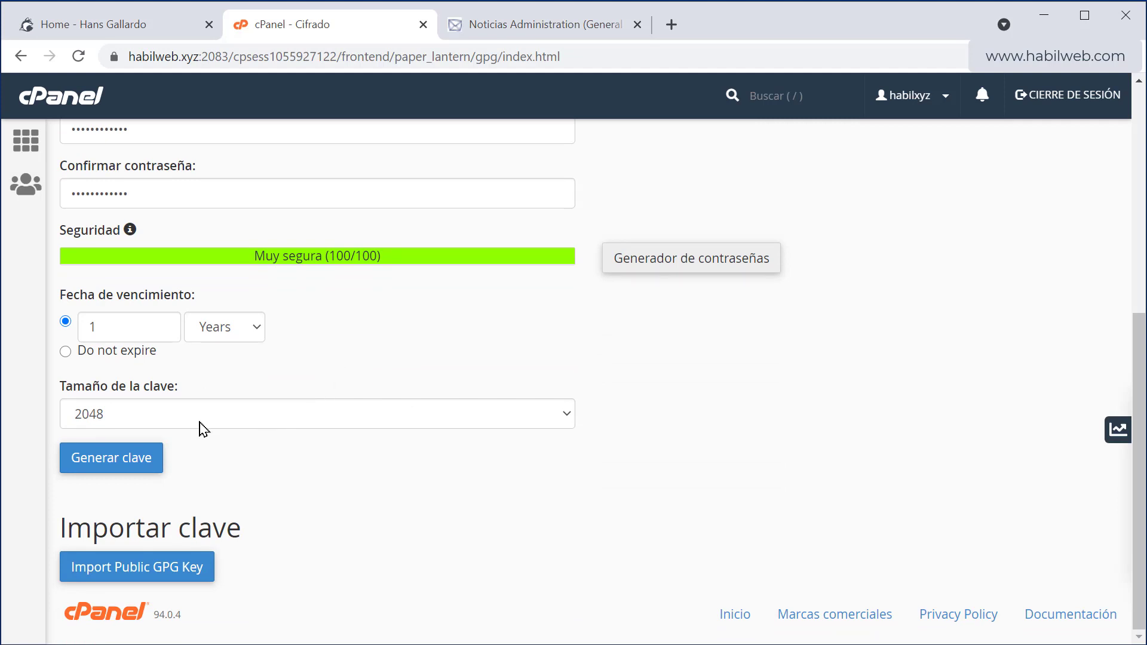
pyautogui.click(91, 459)
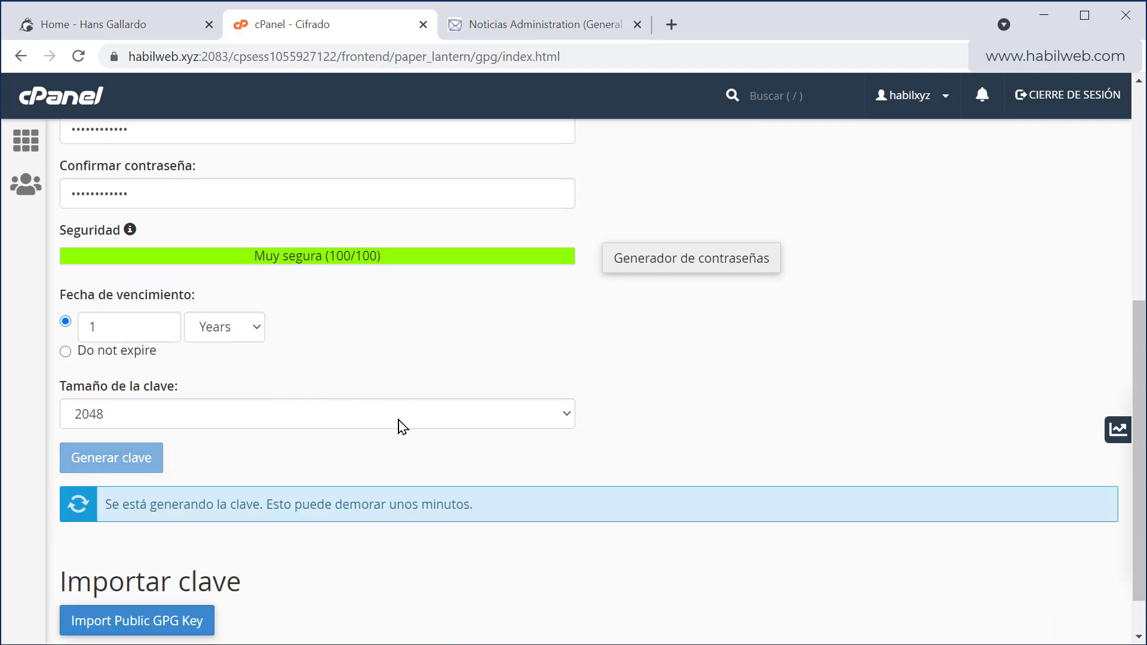
pyautogui.scroll(-1, 398, 426)
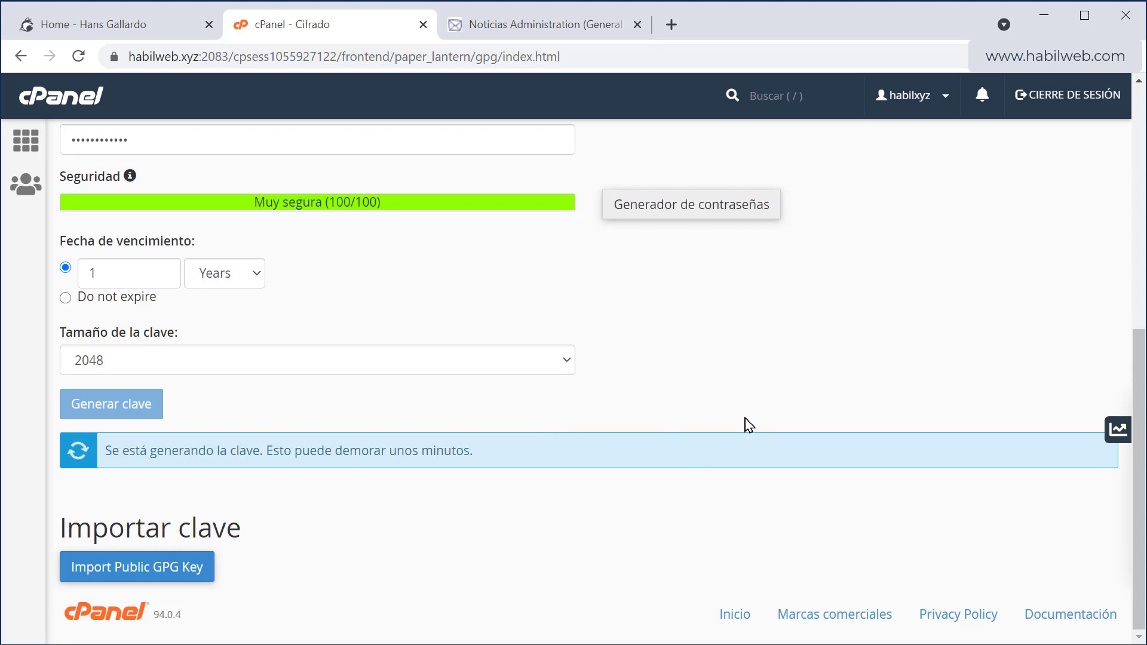
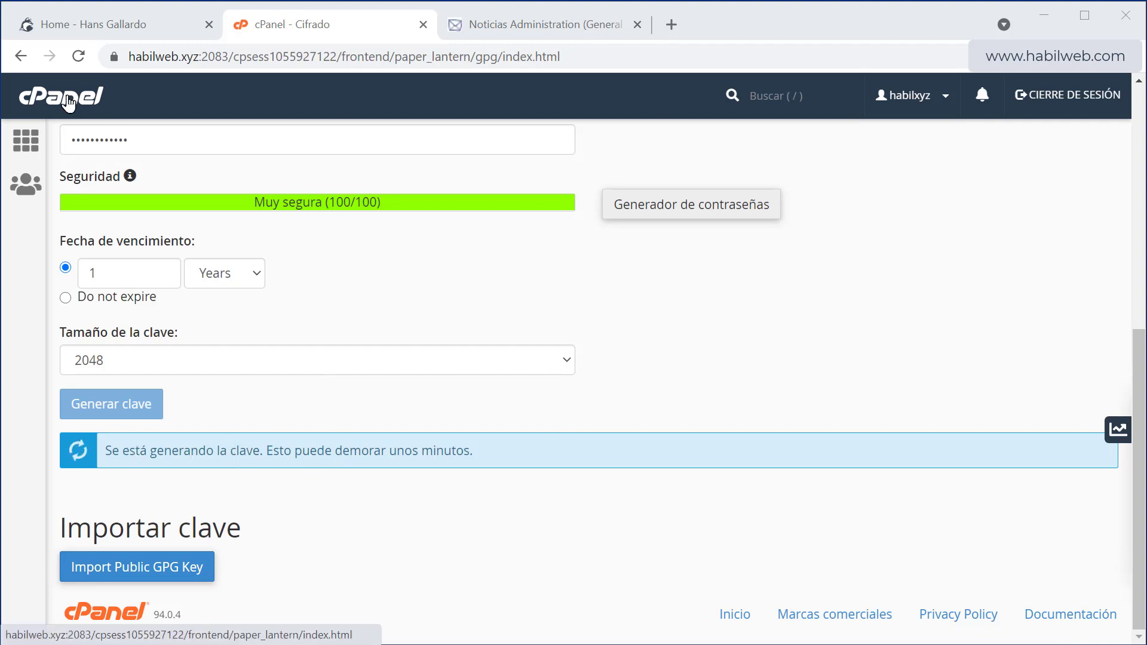
# - Close the Noticias Administration tab and open BoxTrapper from the Correo electrónico section
pyautogui.click(638, 25)
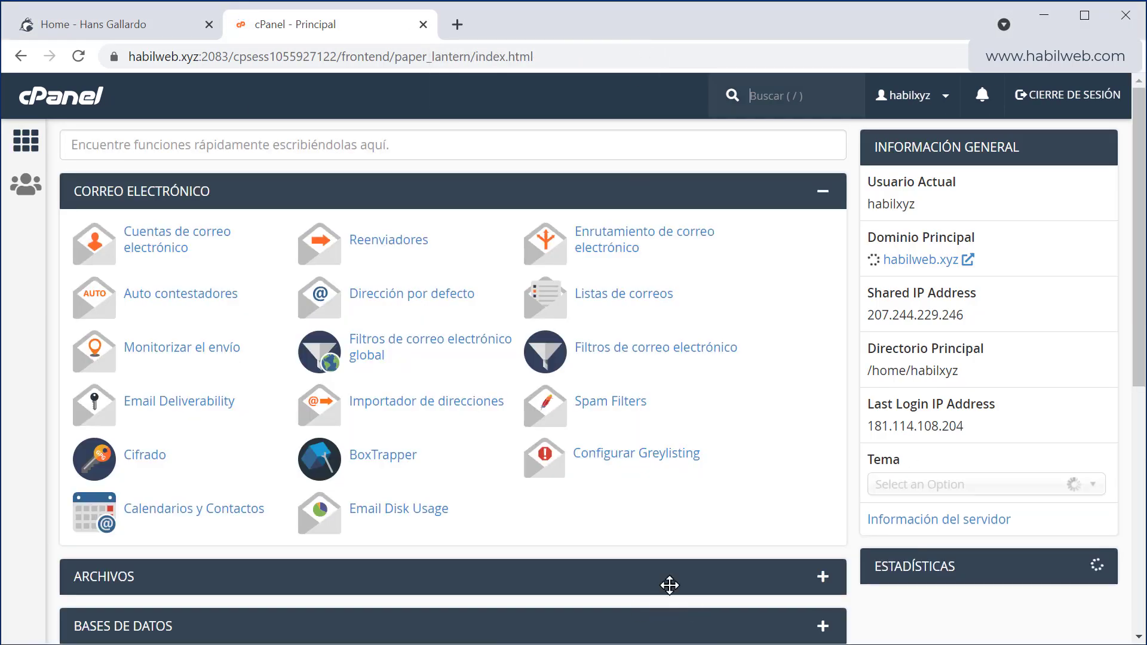
pyautogui.click(382, 457)
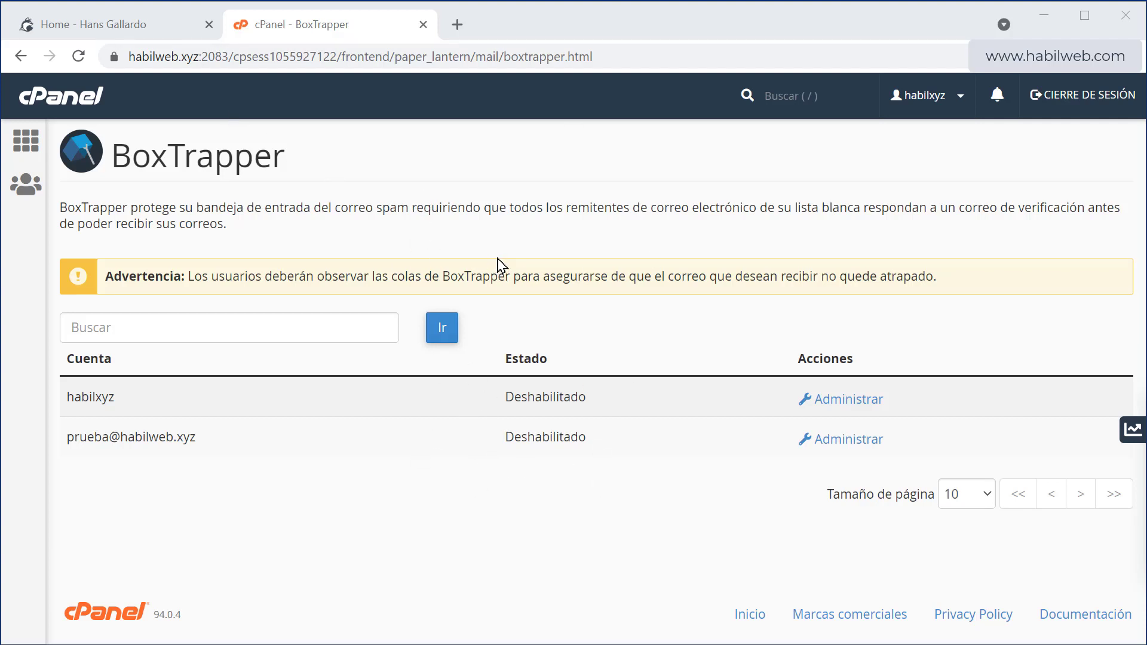
# - Enable BoxTrapper for the second (test) mail account
pyautogui.click(860, 443)
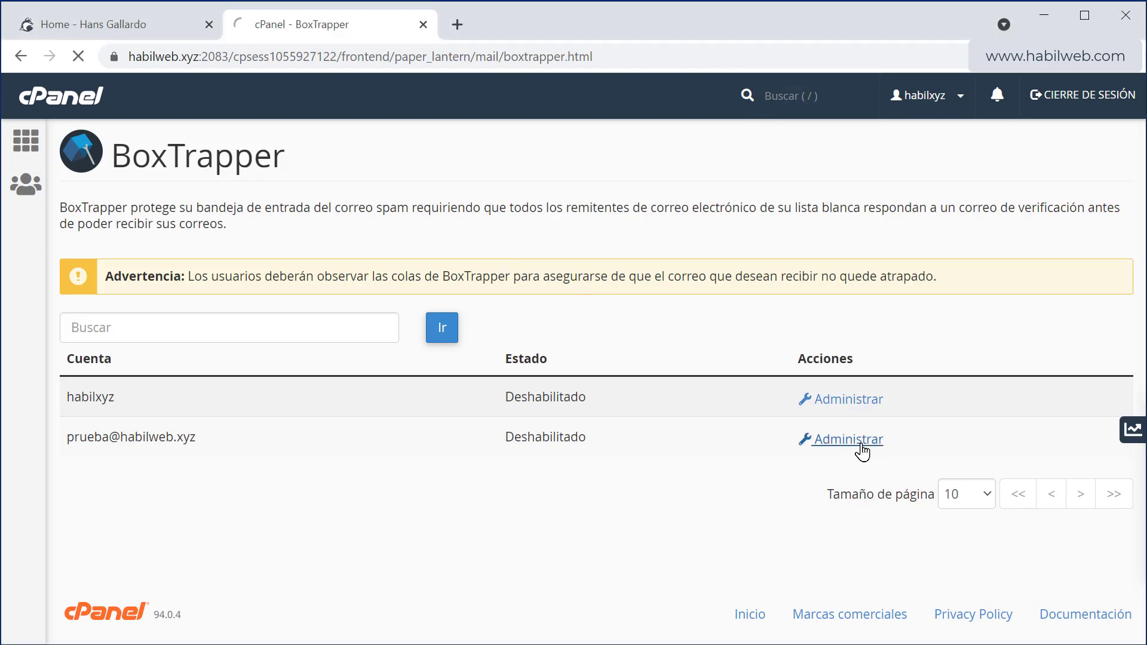
pyautogui.click(274, 308)
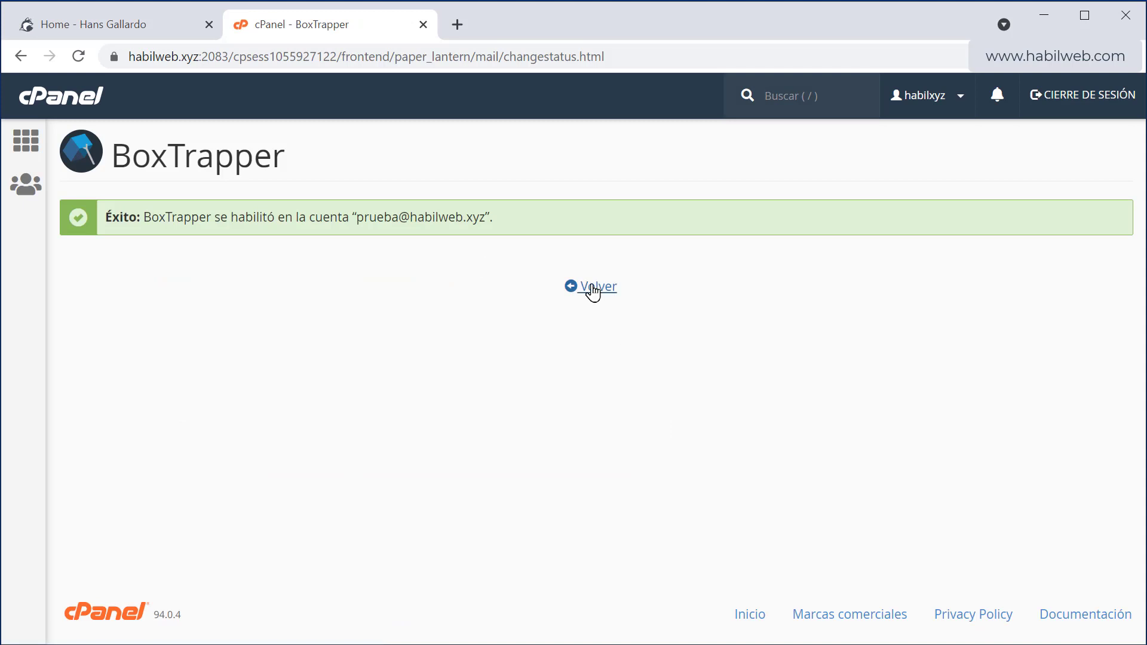
pyautogui.click(593, 287)
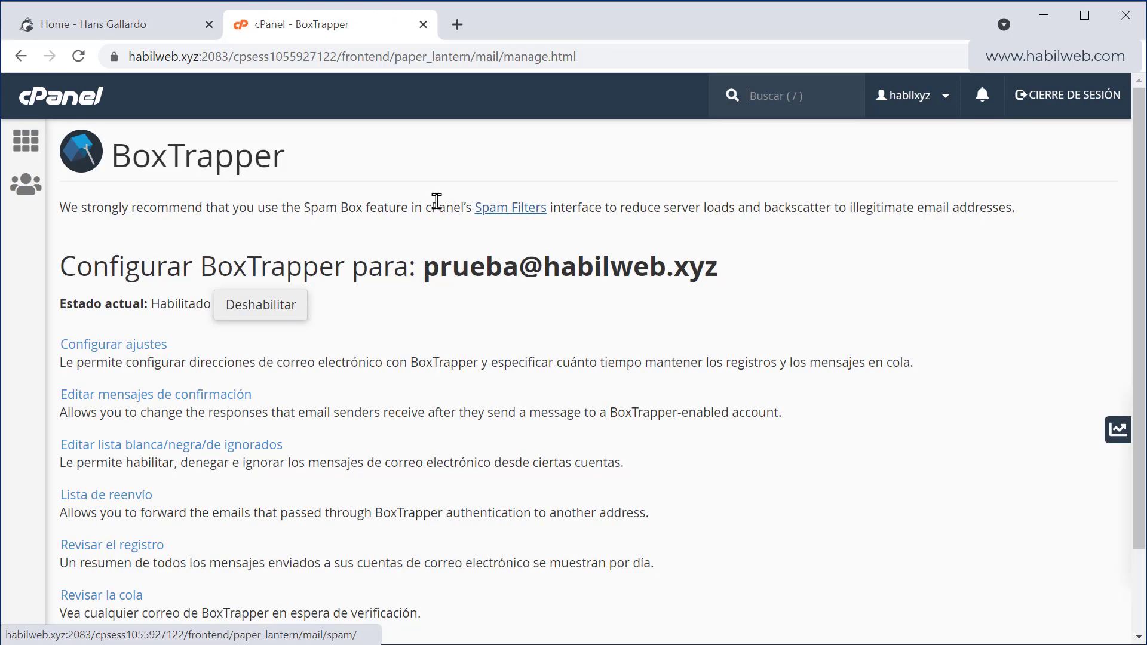
pyautogui.scroll(-2, 497, 349)
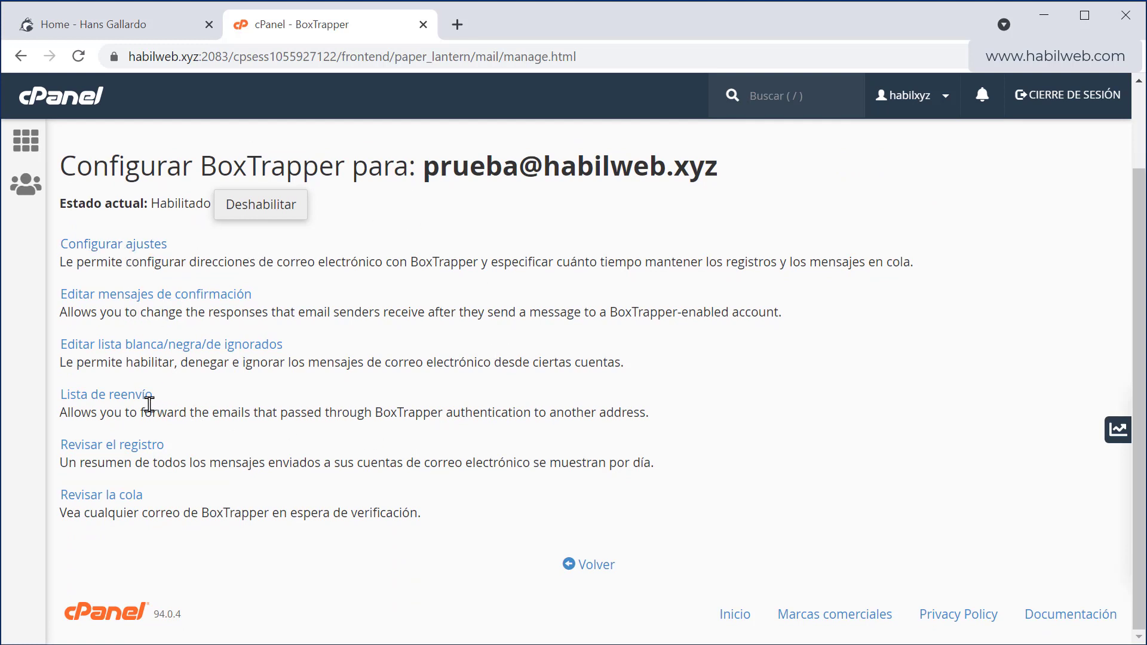
# - Review that account's whitelist, blacklist and ignore lists, then return to the cPanel home dashboard
pyautogui.click(157, 347)
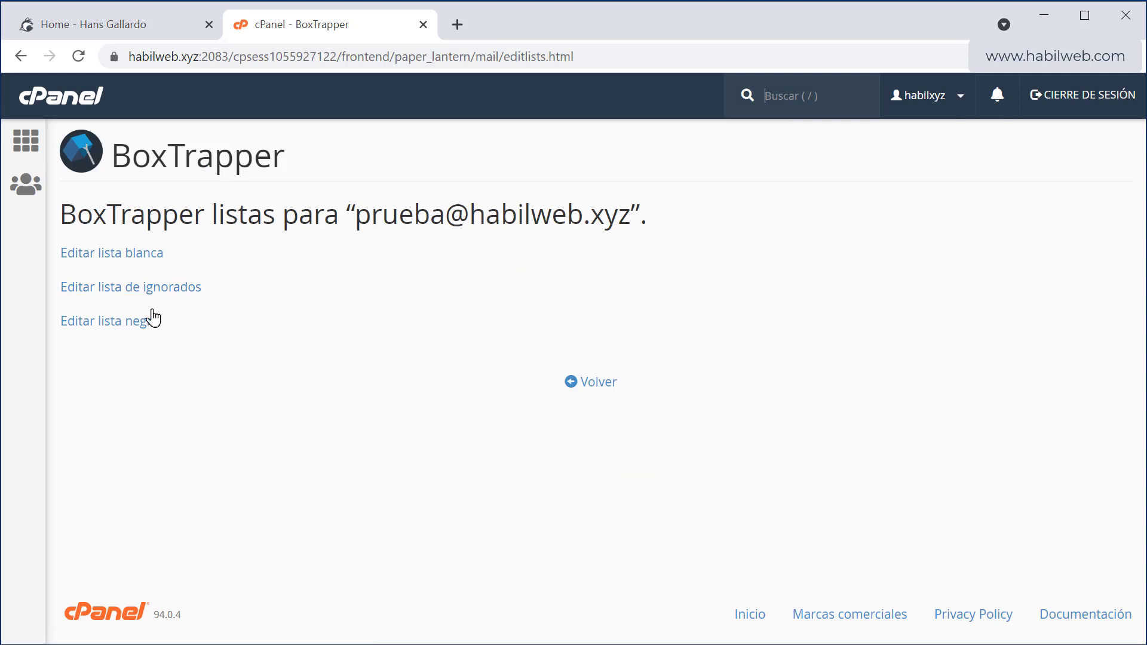
pyautogui.click(594, 383)
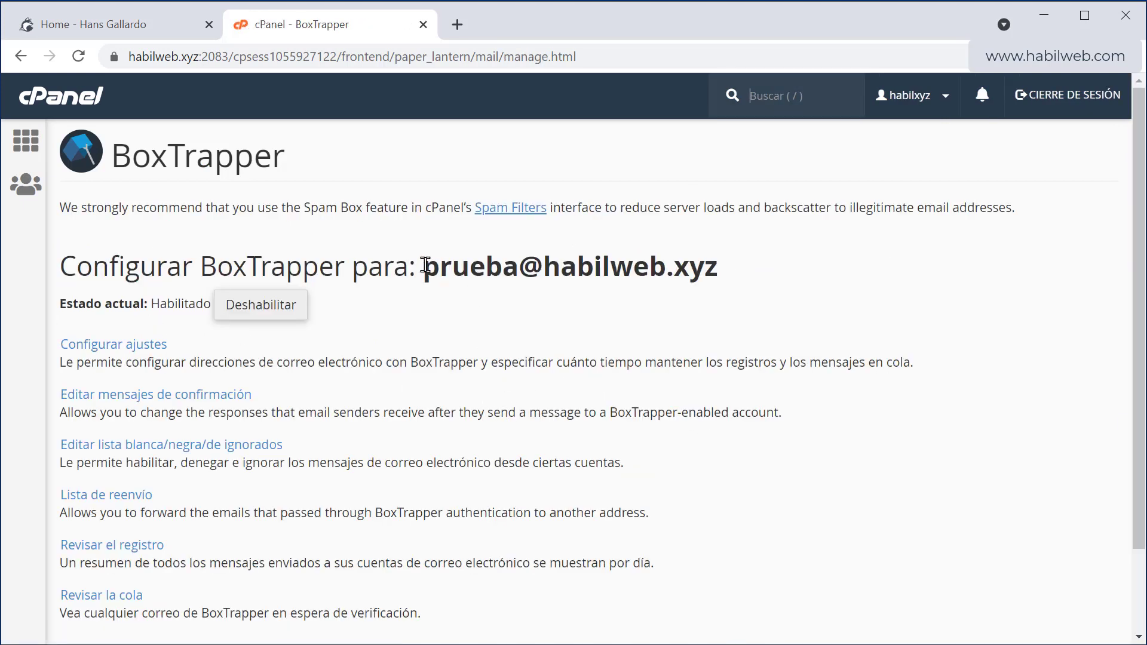
pyautogui.moveTo(422, 266)
pyautogui.mouseDown()
pyautogui.moveTo(786, 281)
pyautogui.moveTo(426, 274)
pyautogui.mouseUp()
pyautogui.click(726, 273)
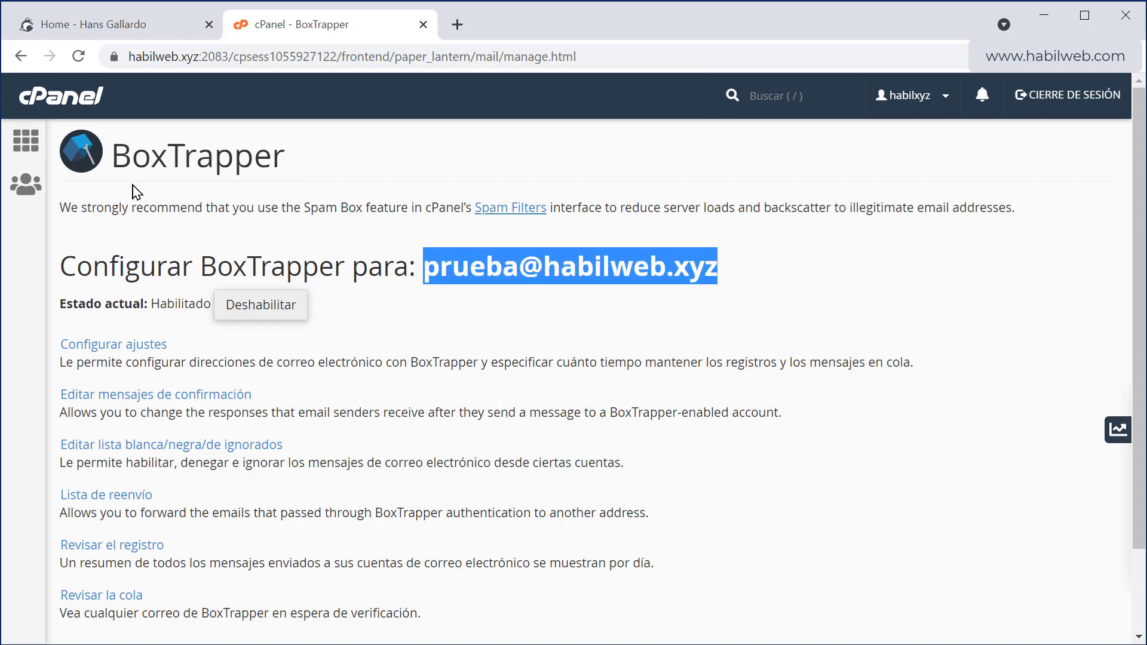
pyautogui.click(26, 142)
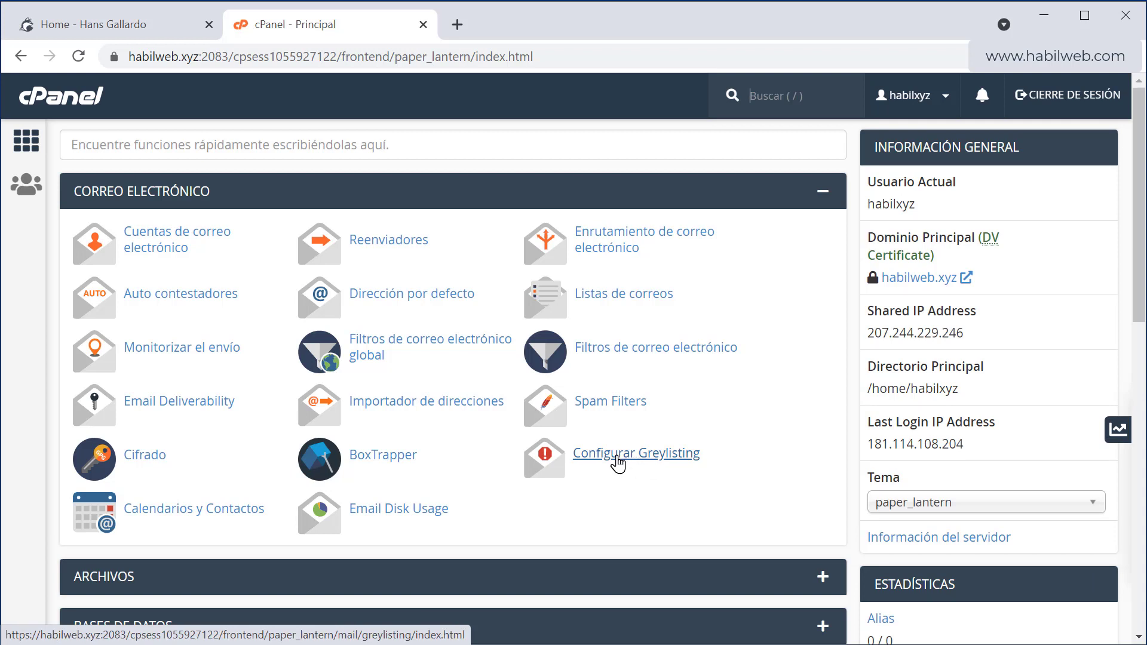
# - In Configurar Greylisting, set habilweb.xyz to Apagado, then go back to the home dashboard
pyautogui.click(617, 463)
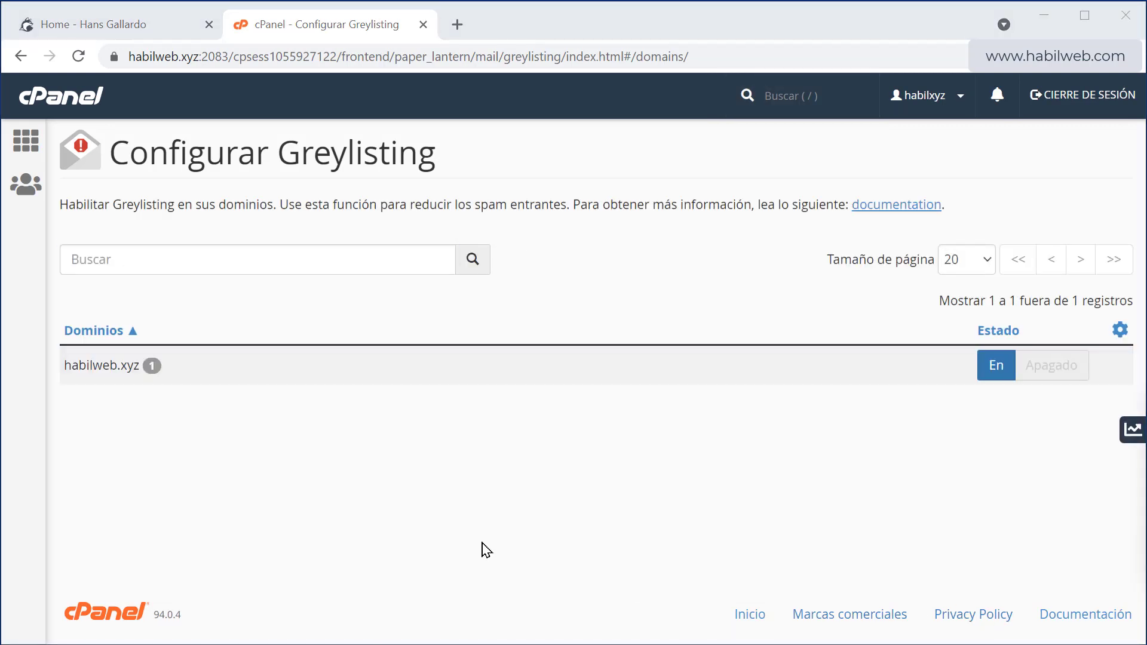
pyautogui.click(152, 366)
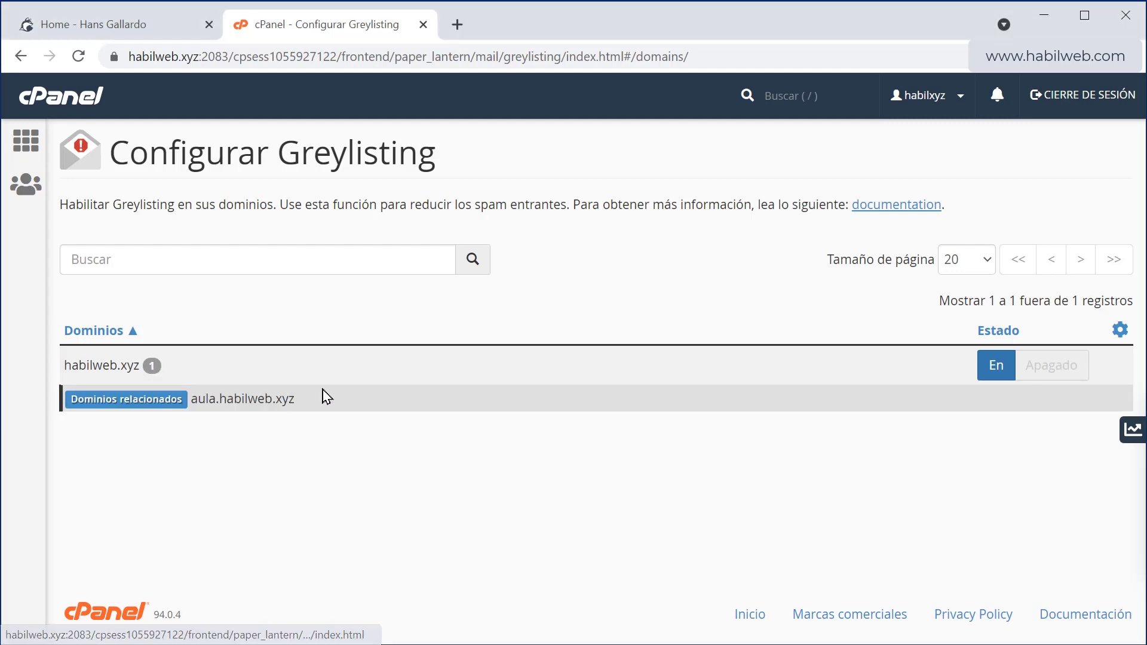
pyautogui.click(153, 367)
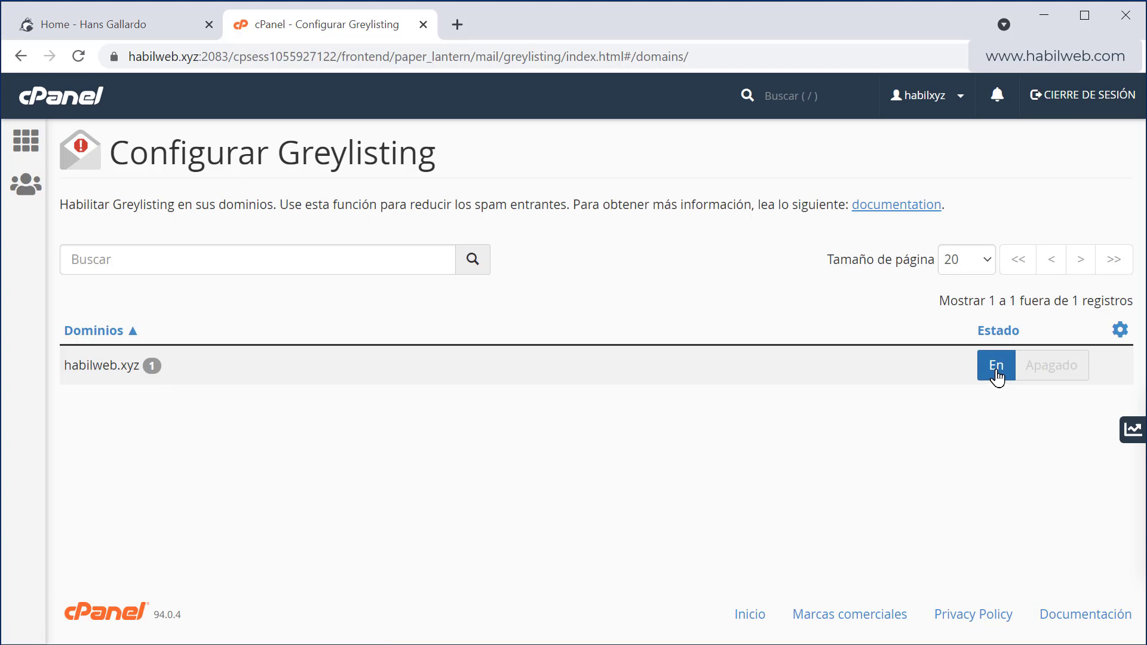
pyautogui.click(1069, 375)
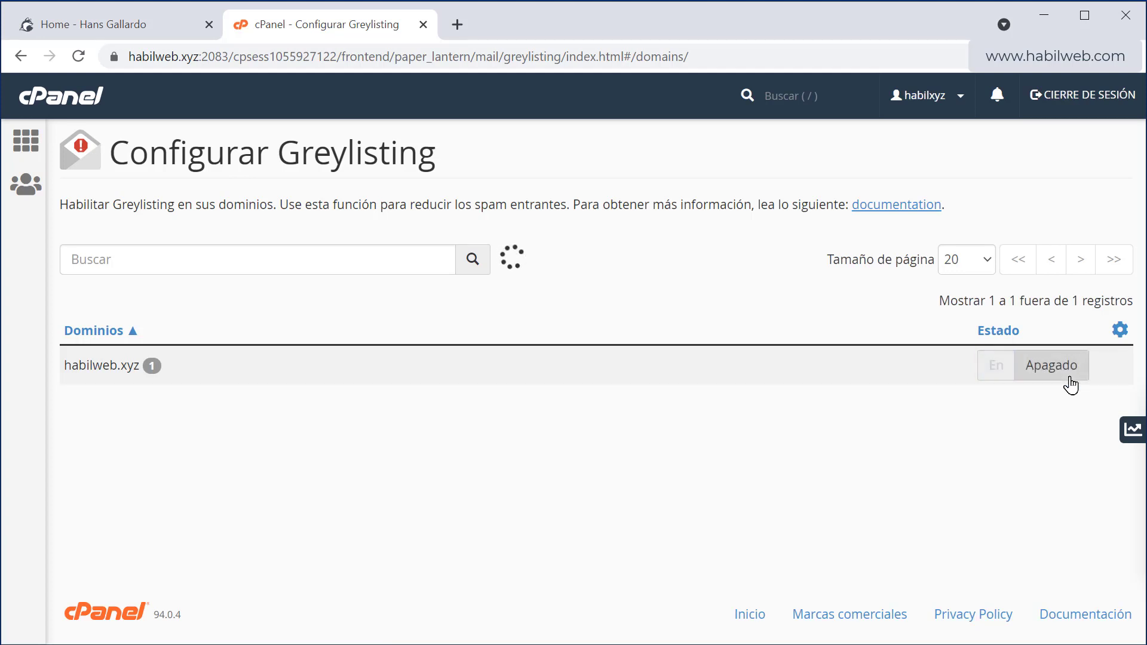
pyautogui.click(1004, 379)
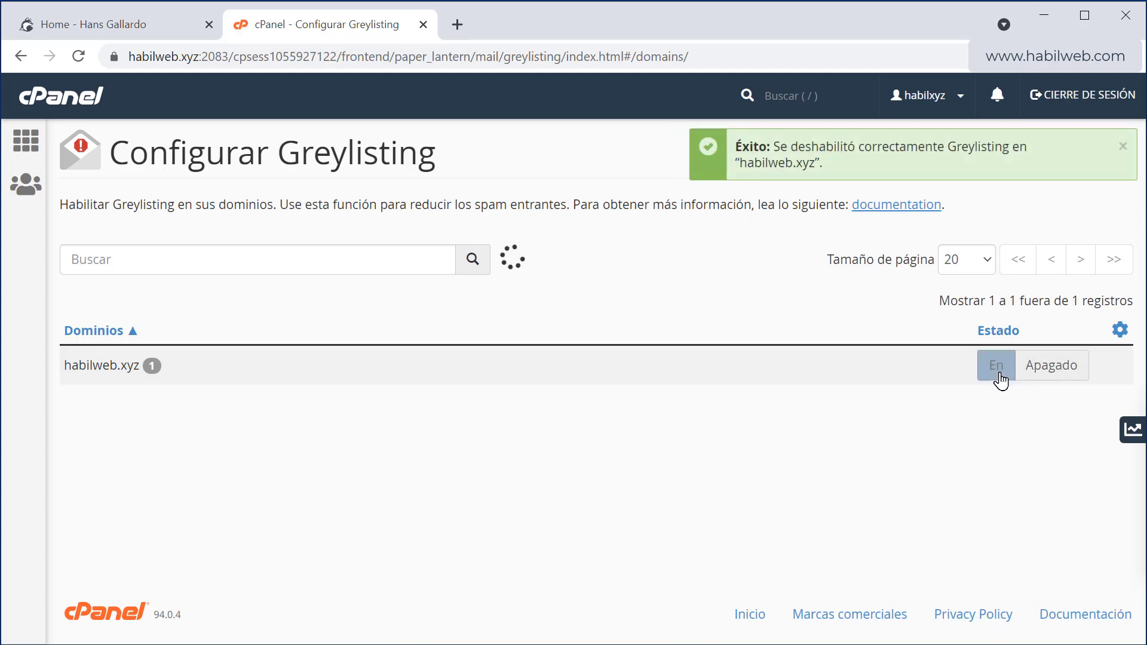
pyautogui.click(1048, 375)
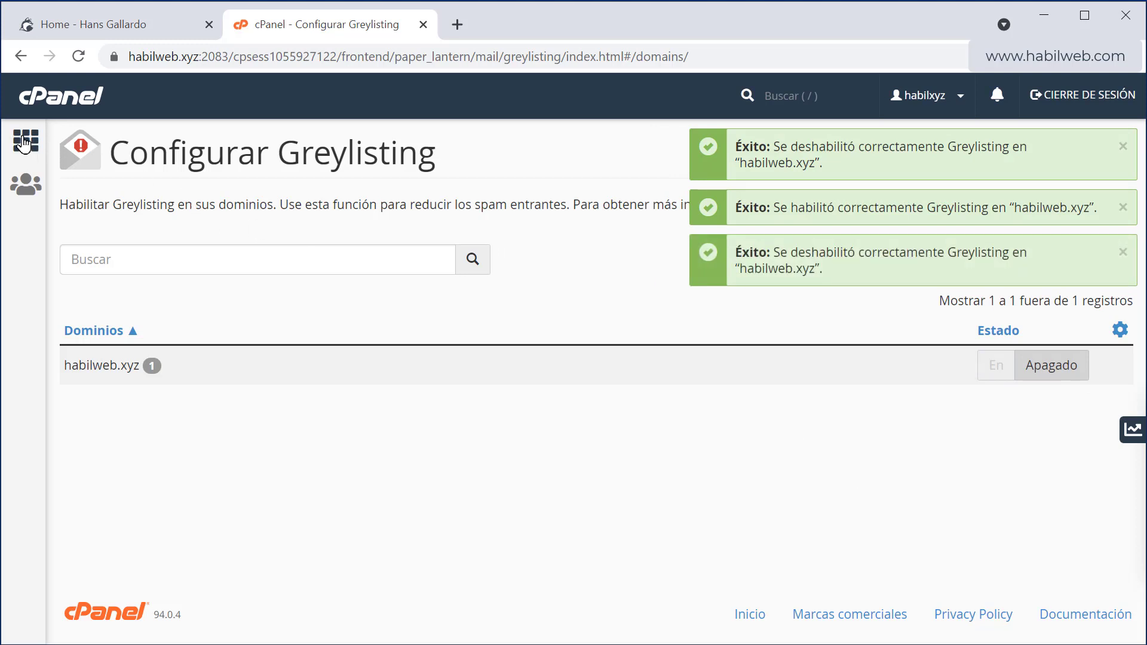
pyautogui.moveTo(442, 163); pyautogui.dragTo(280, 161)
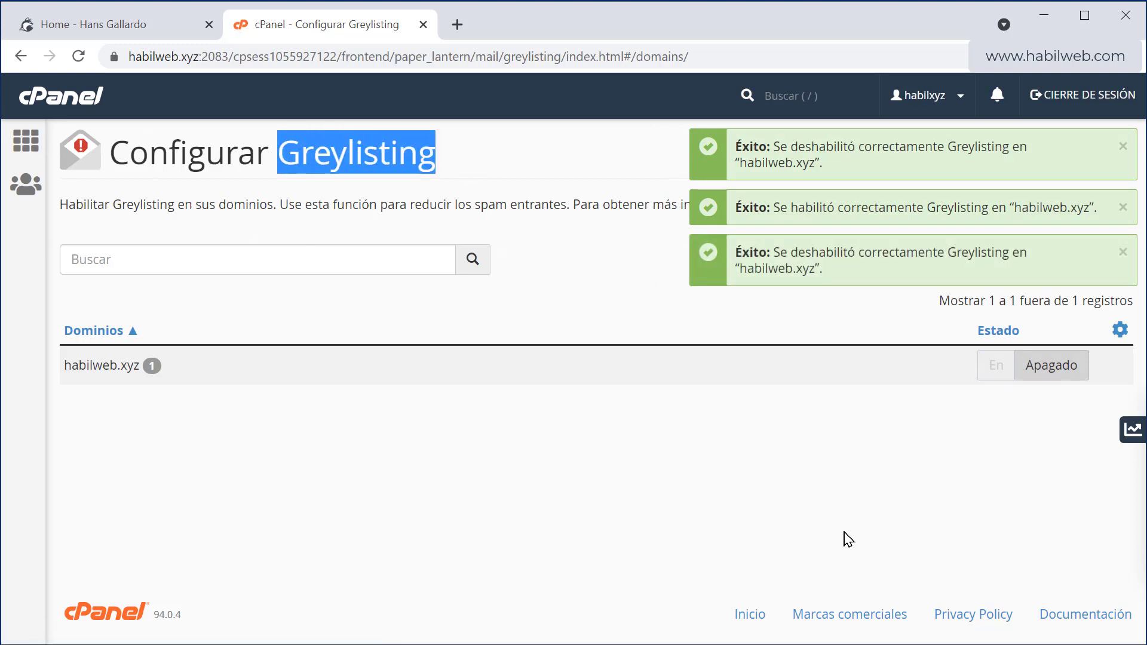
pyautogui.click(26, 141)
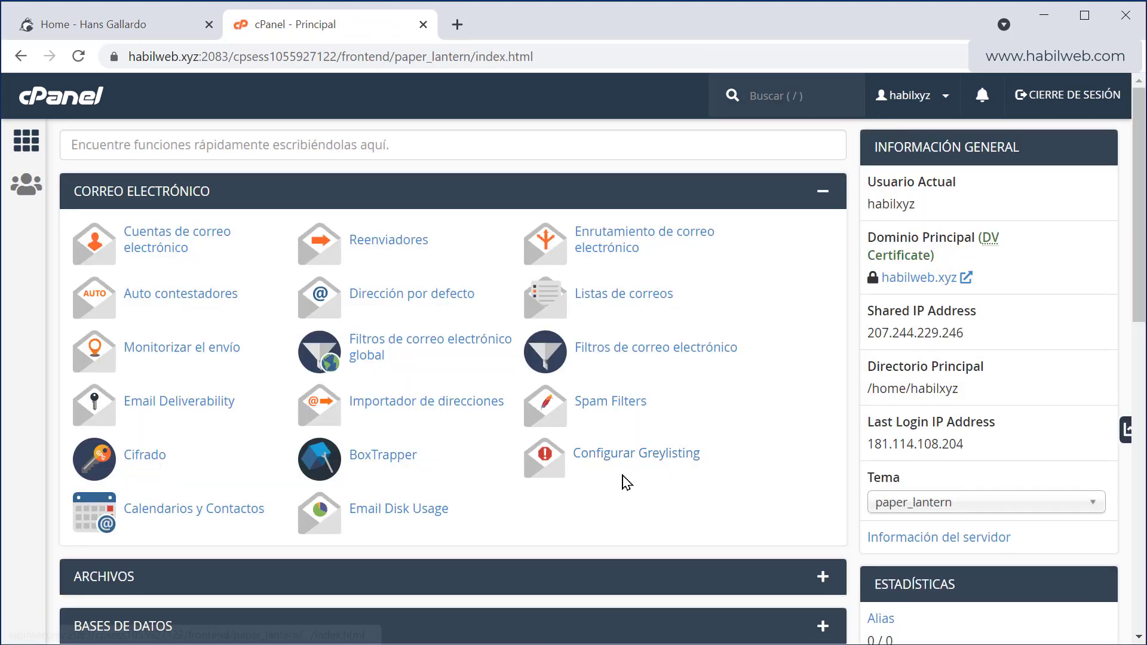
# - Open Calendarios y Contactos and read the manual configuration server URL details
pyautogui.scroll(-1, 630, 486)
pyautogui.scroll(-2, 630, 486)
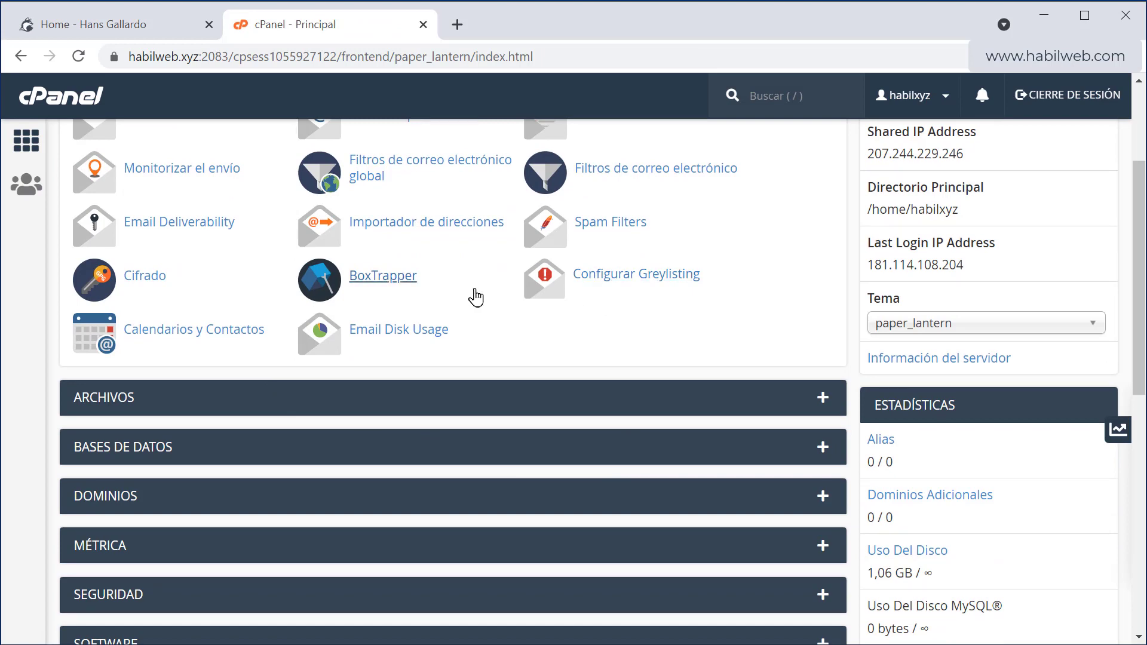
pyautogui.click(197, 339)
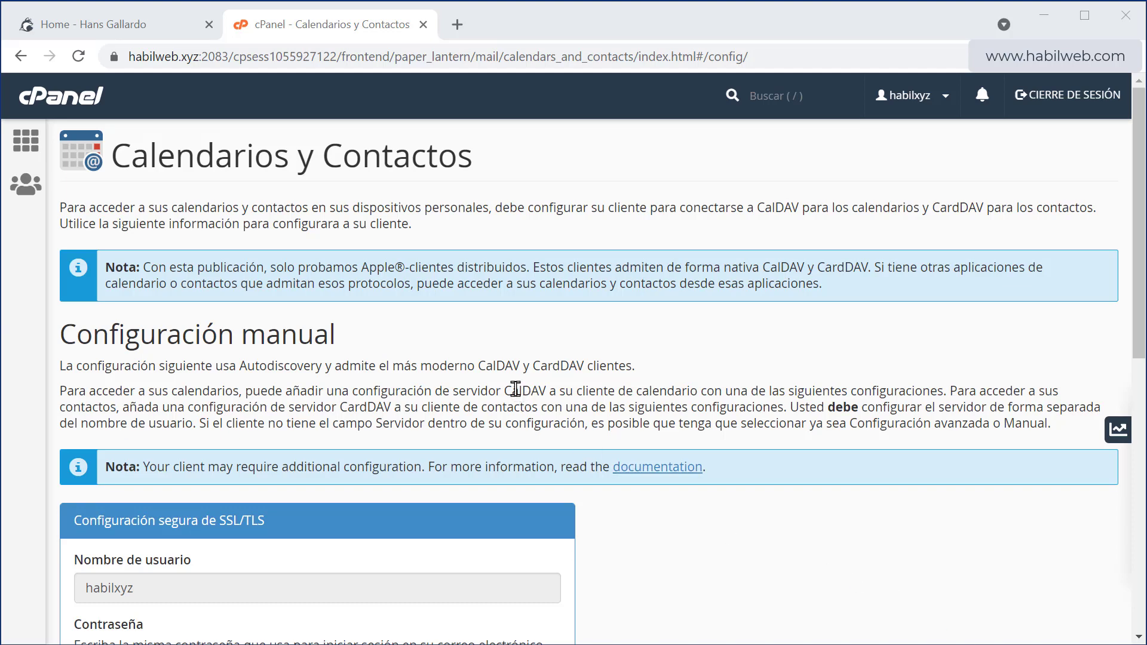
pyautogui.scroll(-2, 529, 361)
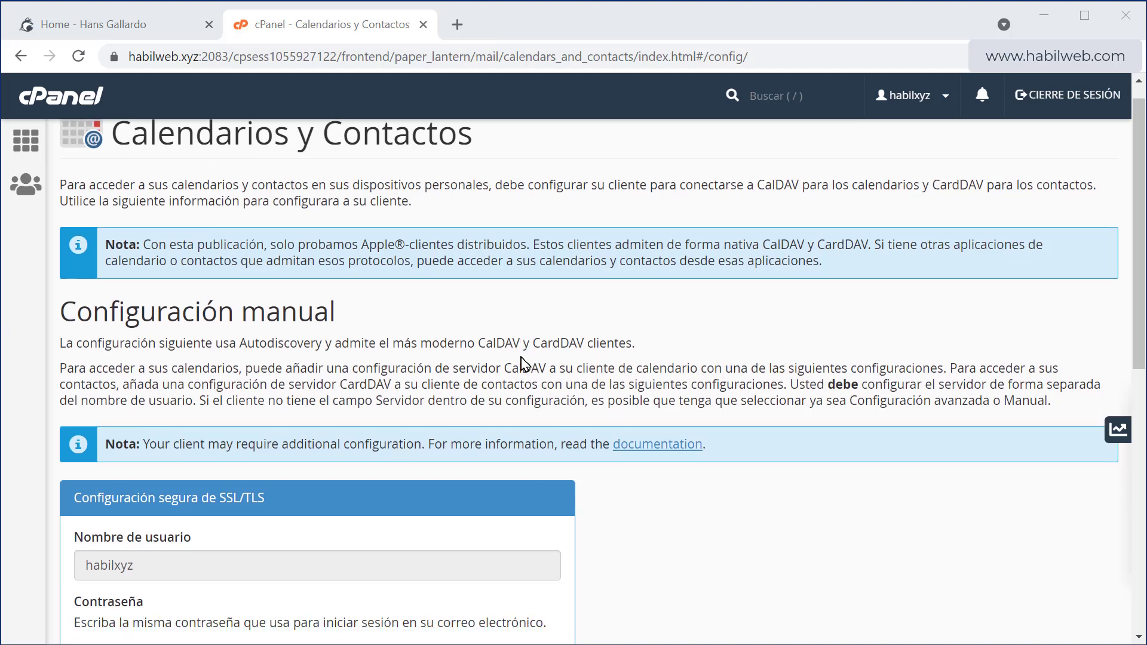
pyautogui.scroll(-3, 525, 362)
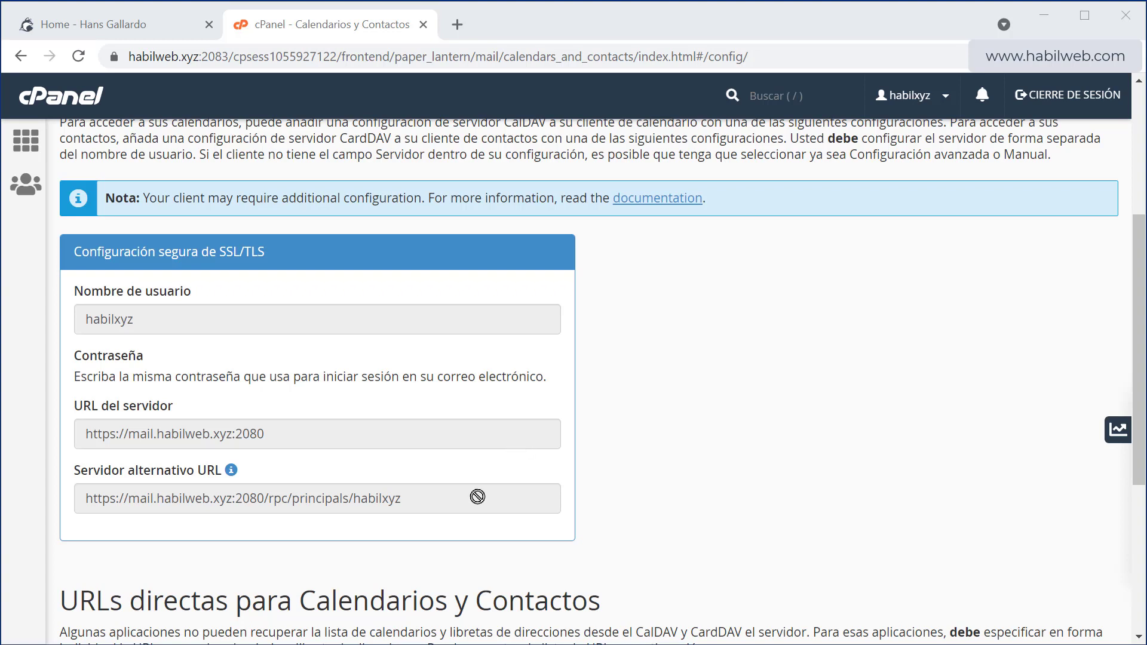
pyautogui.moveTo(455, 500); pyautogui.dragTo(44, 430)
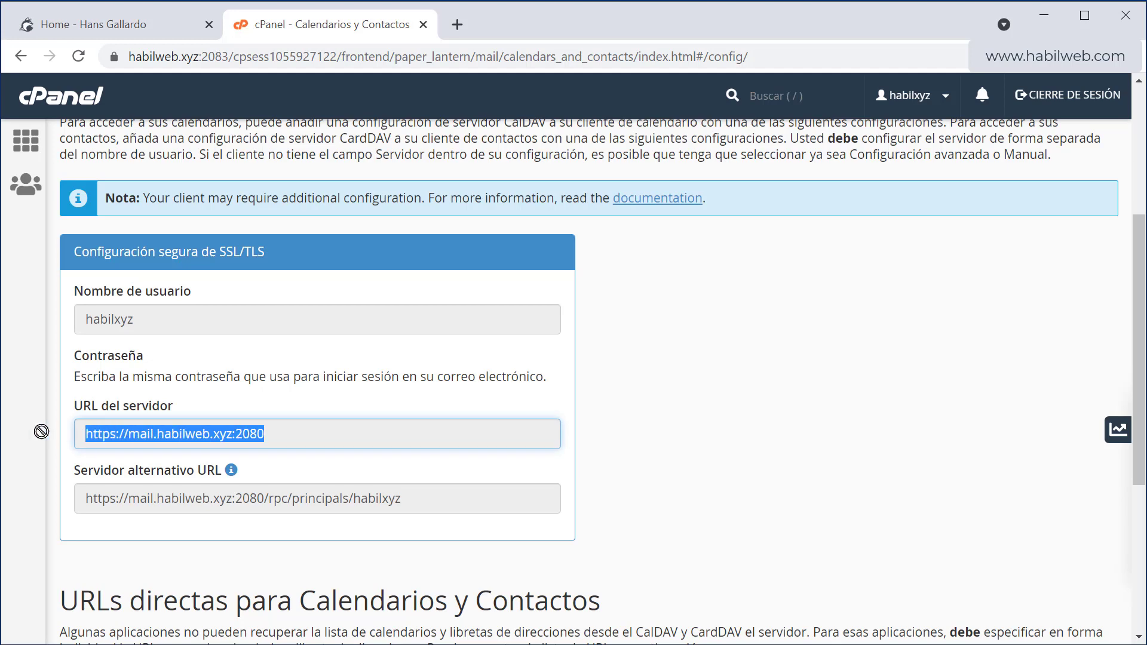
pyautogui.moveTo(226, 311); pyautogui.dragTo(79, 322)
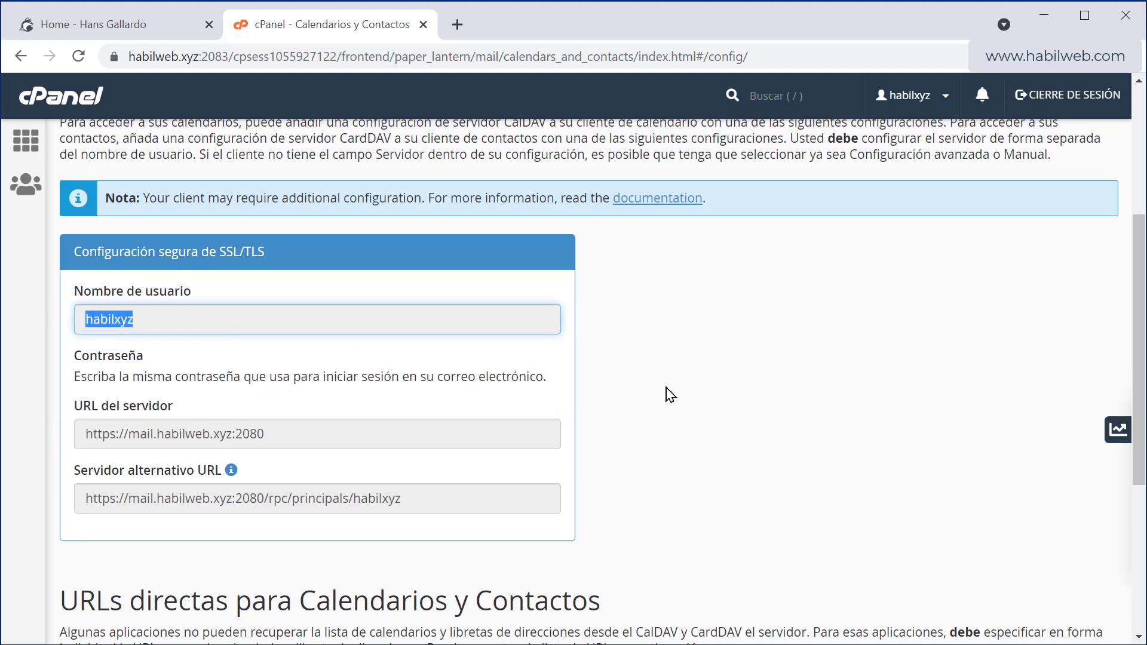
pyautogui.scroll(-1, 770, 426)
pyautogui.scroll(-4, 770, 426)
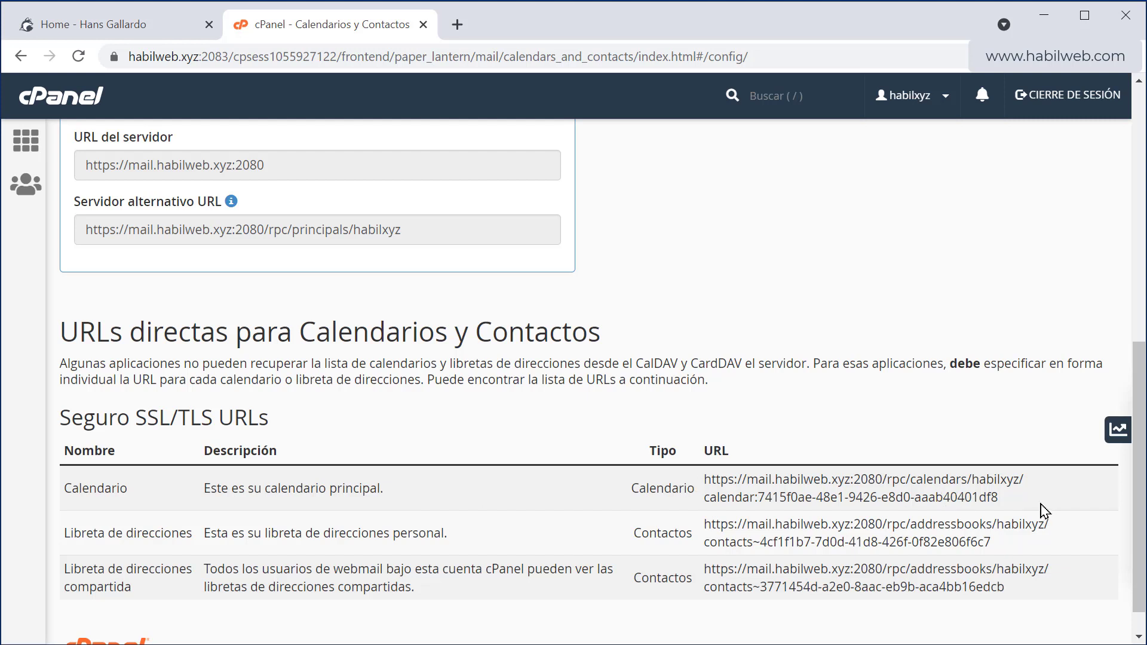
# - Inspect the direct URLs for the Calendario, personal address book and shared Contactos address book
pyautogui.moveTo(1042, 511); pyautogui.dragTo(715, 487)
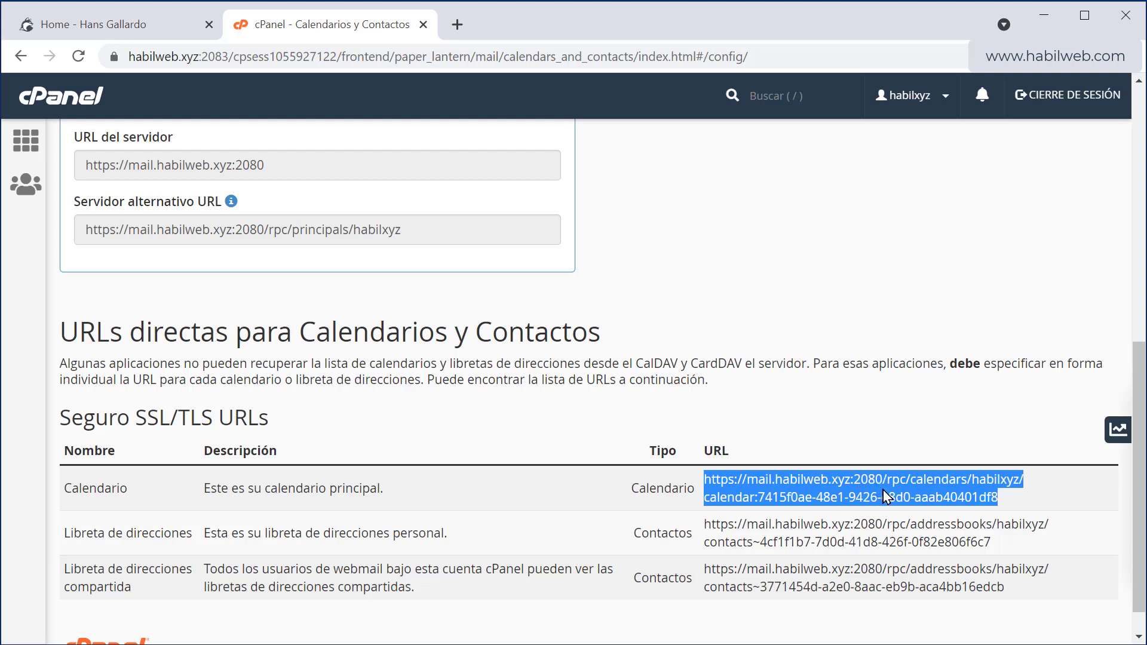
pyautogui.moveTo(1015, 511); pyautogui.dragTo(695, 470)
pyautogui.click(418, 533)
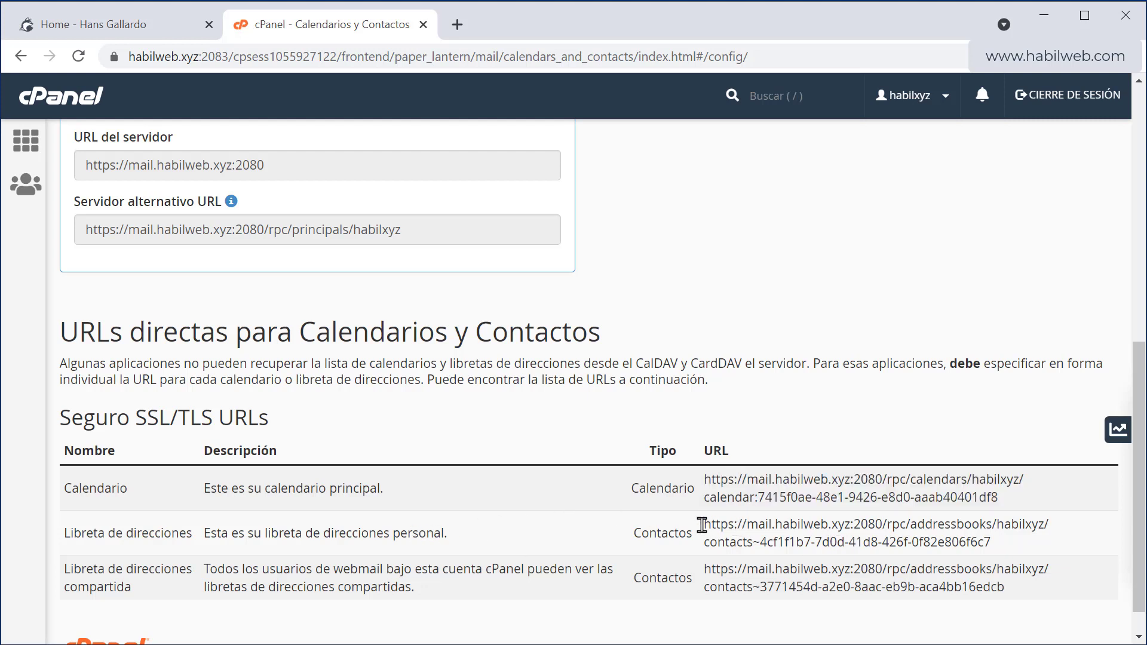
pyautogui.moveTo(705, 525); pyautogui.dragTo(1010, 544)
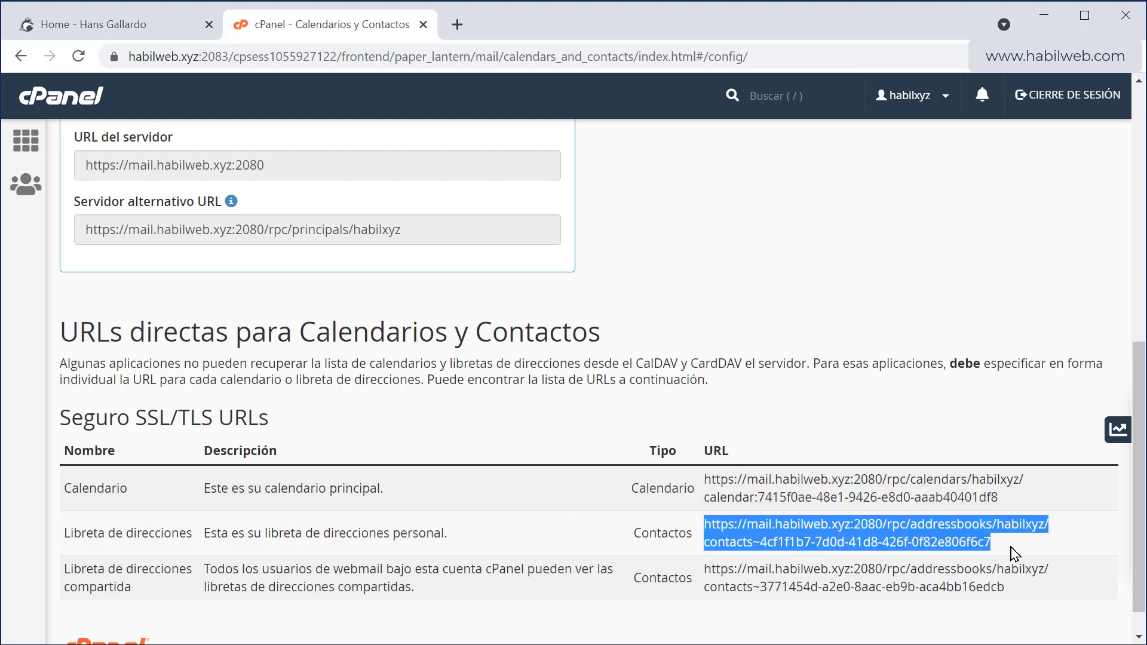
pyautogui.click(714, 571)
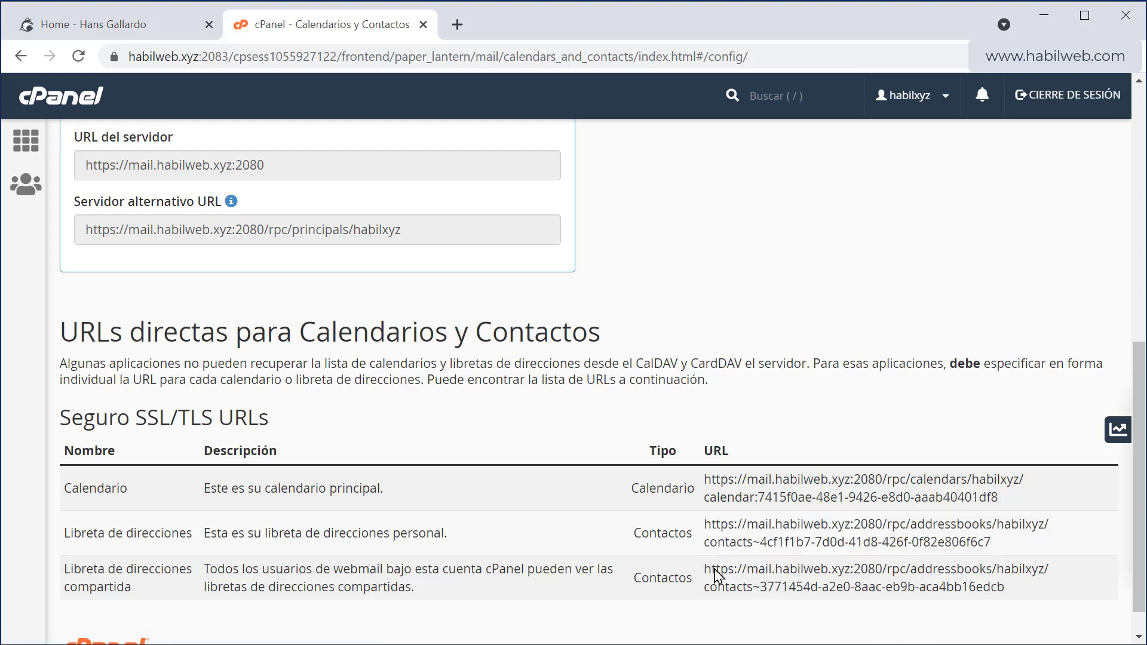
pyautogui.moveTo(715, 570); pyautogui.dragTo(1006, 594)
pyautogui.moveTo(992, 543); pyautogui.dragTo(707, 531)
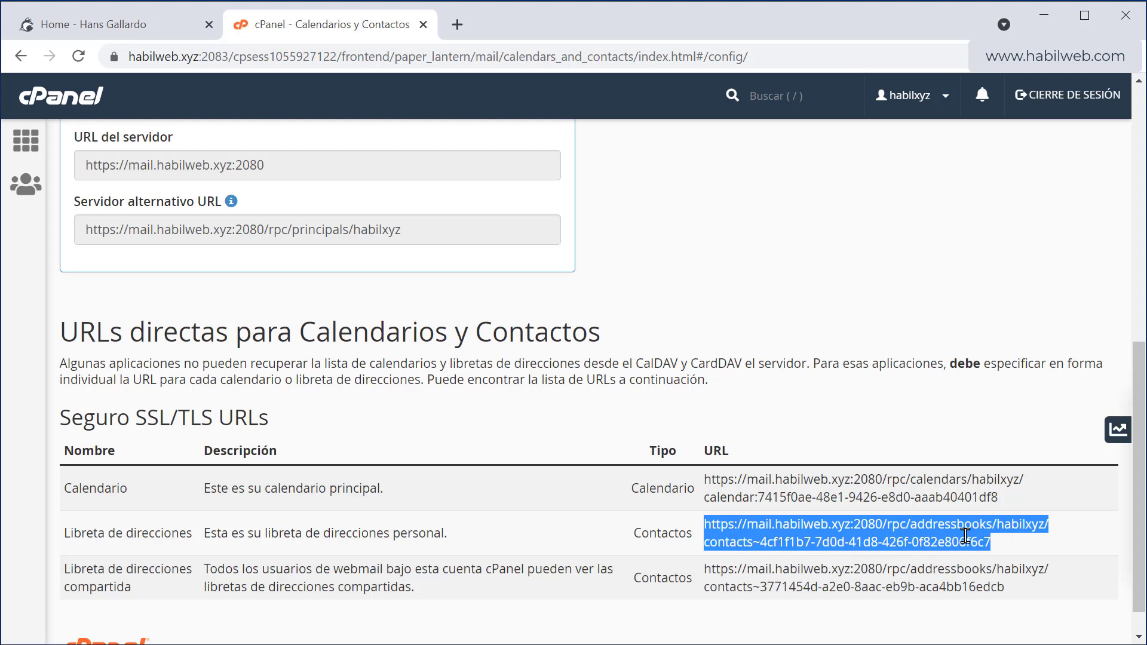
pyautogui.moveTo(1028, 588); pyautogui.dragTo(856, 591)
pyautogui.click(777, 590)
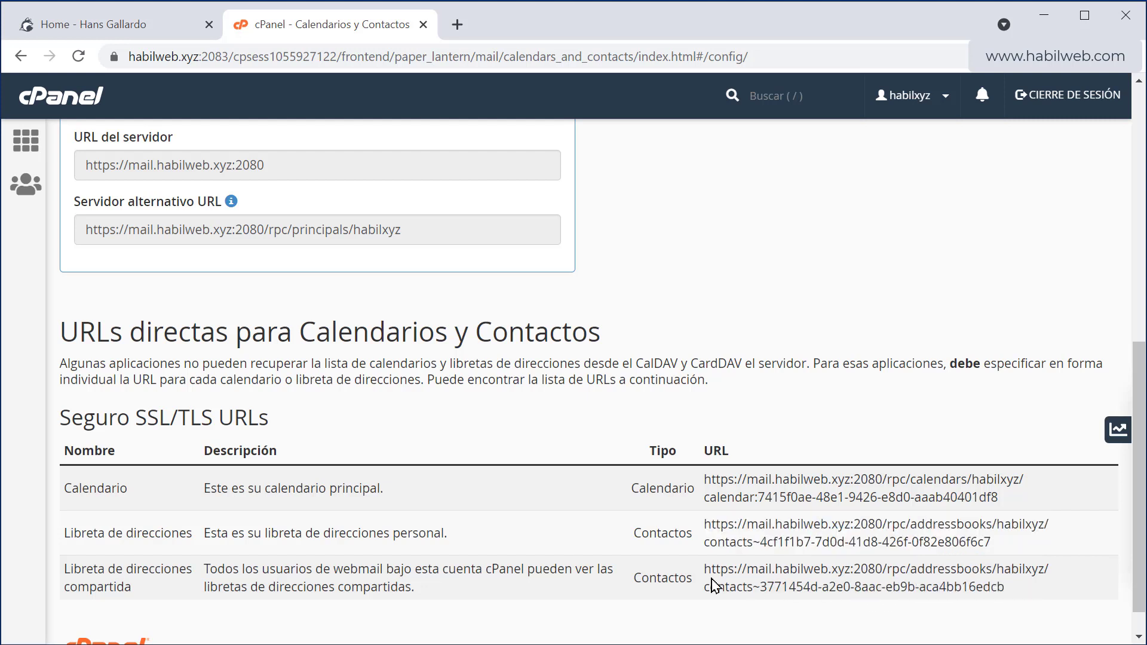
pyautogui.moveTo(707, 569)
pyautogui.mouseDown()
pyautogui.moveTo(1006, 595)
pyautogui.moveTo(702, 564)
pyautogui.mouseUp()
pyautogui.doubleClick(1040, 603)
# - Scroll back to the top and check the CalDAV note
pyautogui.scroll(8, 733, 568)
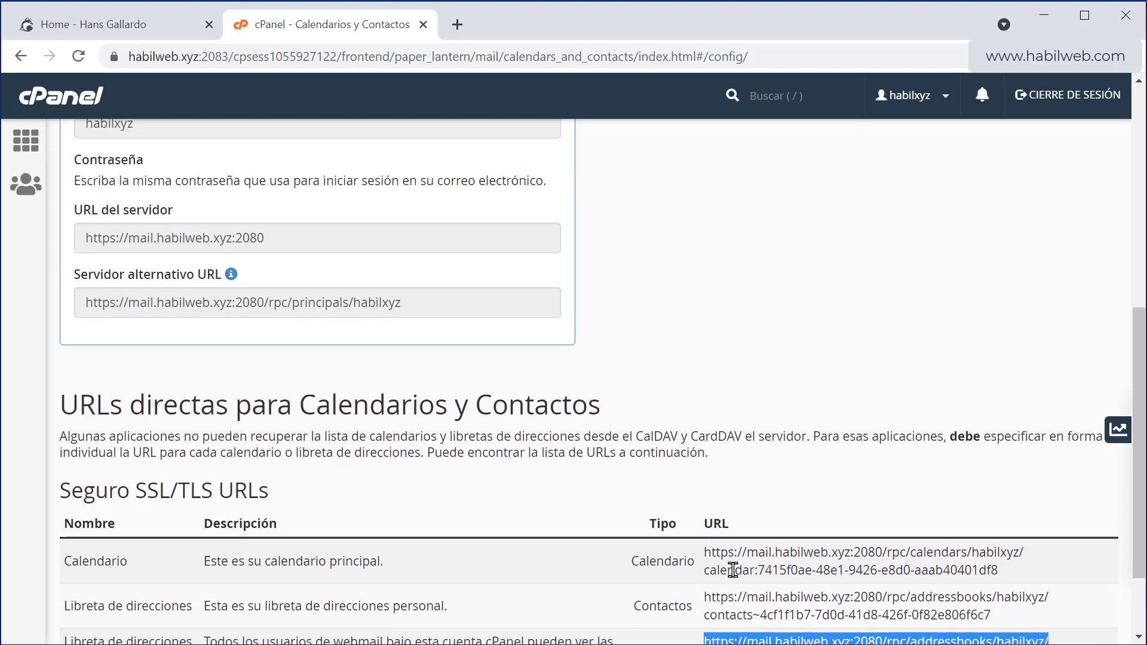
pyautogui.scroll(2, 746, 573)
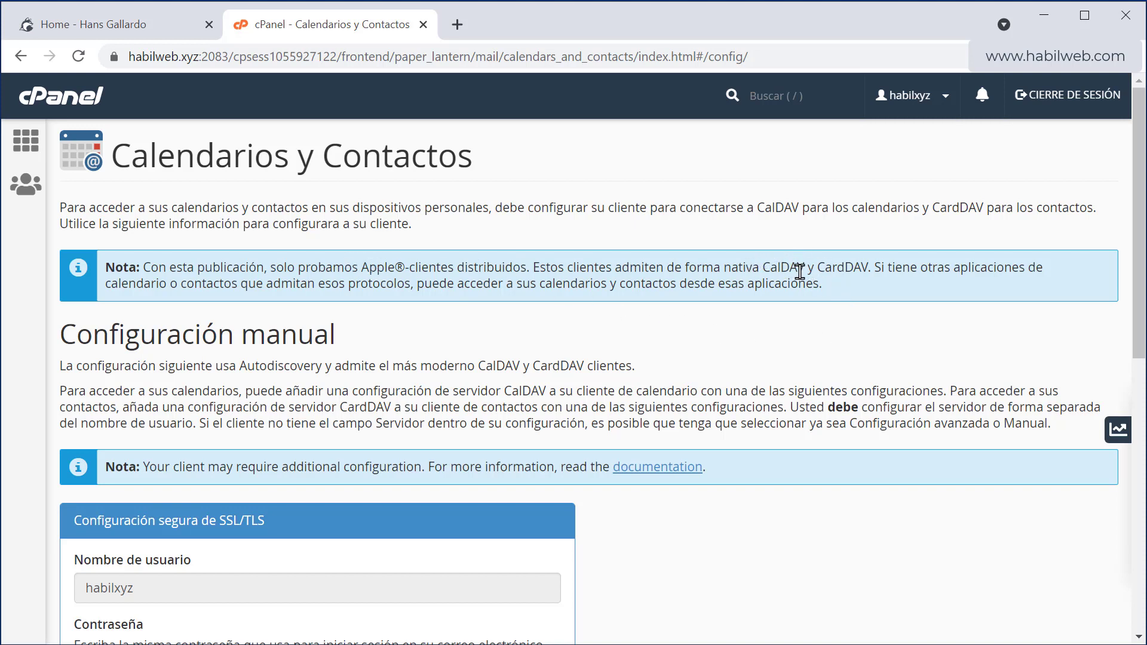
pyautogui.moveTo(766, 267); pyautogui.dragTo(804, 267)
pyautogui.click(895, 344)
# - Open Email Disk Usage for the default account: INBOX holds 3.479 messages using 32,92 MB
pyautogui.click(51, 97)
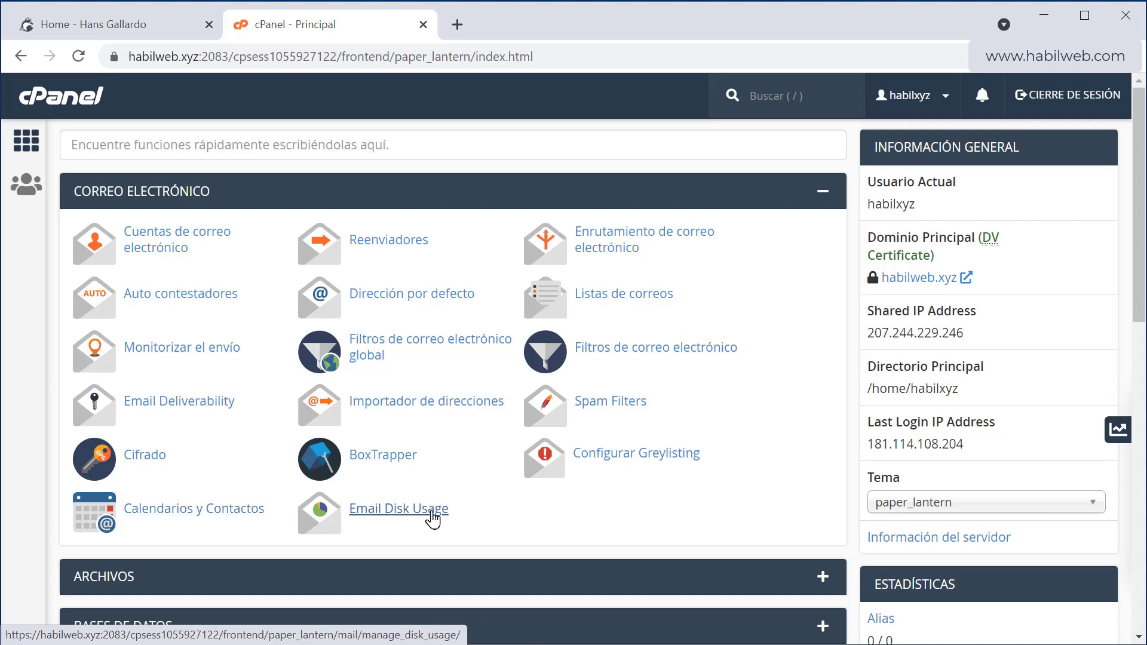
pyautogui.click(407, 512)
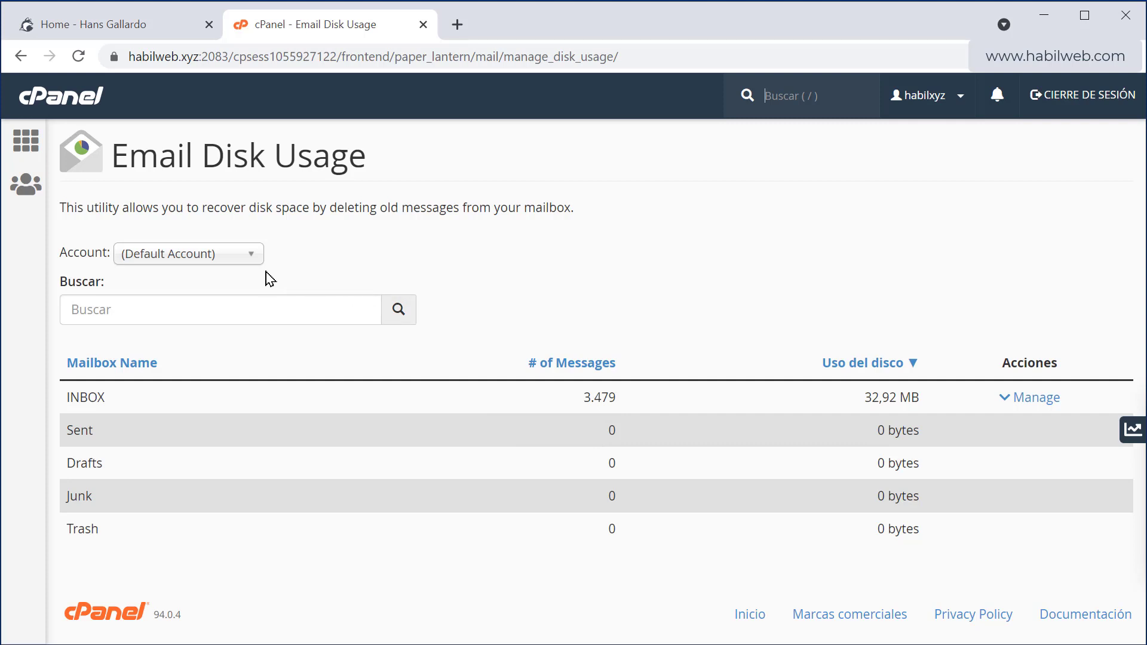
pyautogui.click(250, 258)
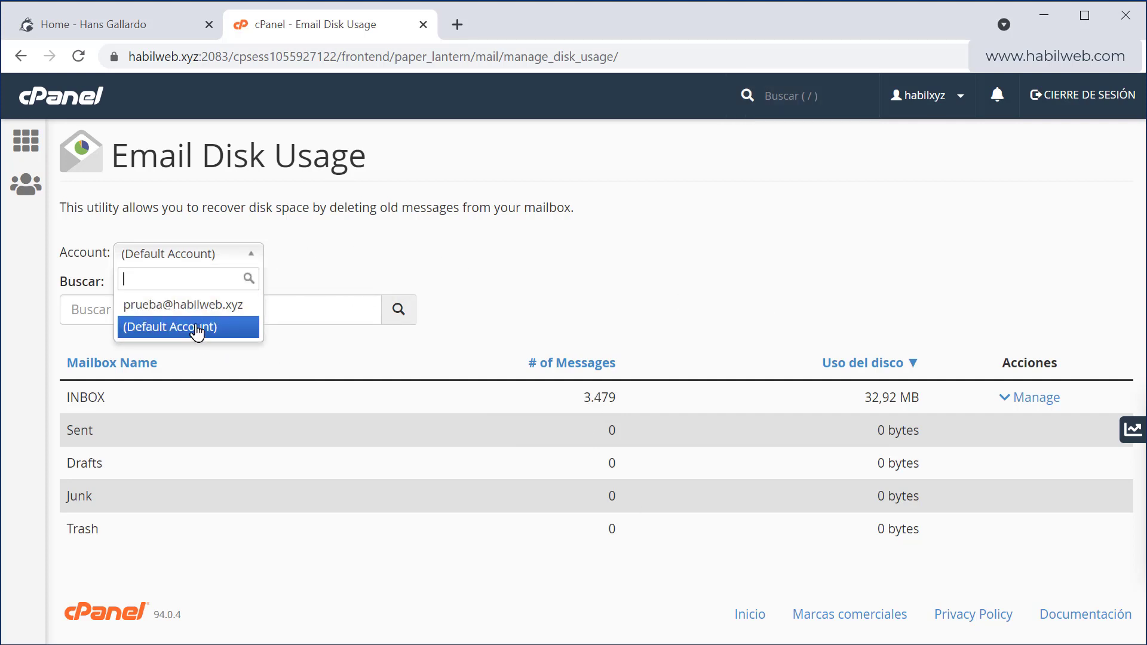
pyautogui.click(651, 425)
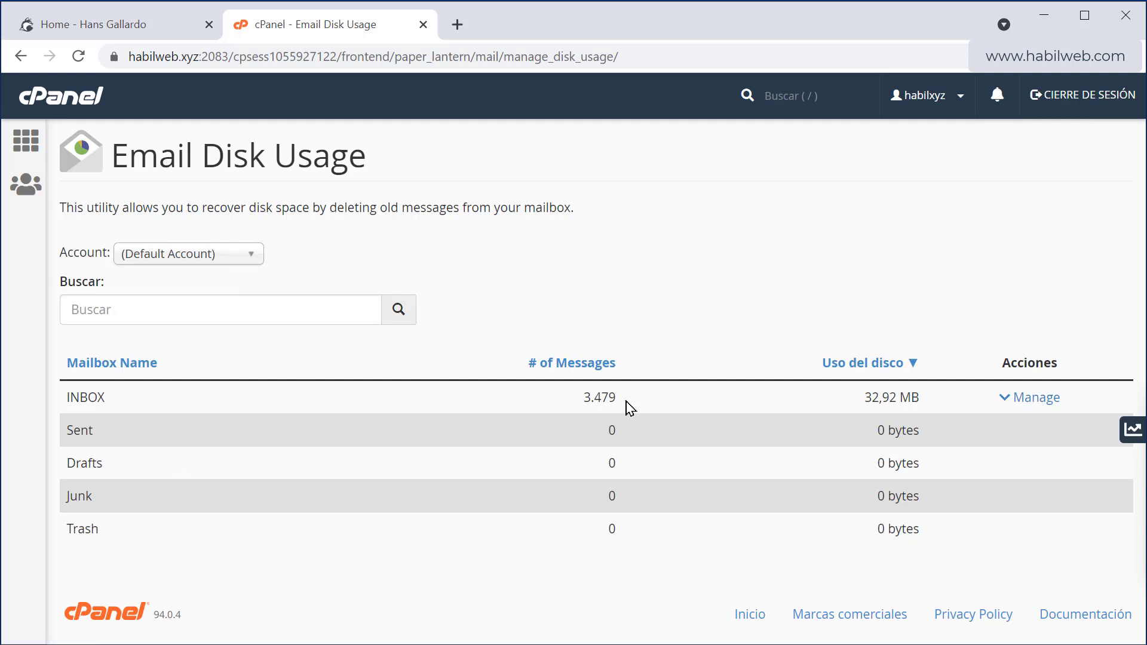
pyautogui.moveTo(629, 409); pyautogui.dragTo(563, 409)
pyautogui.click(560, 441)
pyautogui.moveTo(846, 399); pyautogui.dragTo(951, 405)
pyautogui.click(668, 433)
pyautogui.moveTo(64, 433); pyautogui.dragTo(125, 435)
pyautogui.click(628, 447)
# - Permanently delete all messages in the default account's INBOX
pyautogui.click(1009, 401)
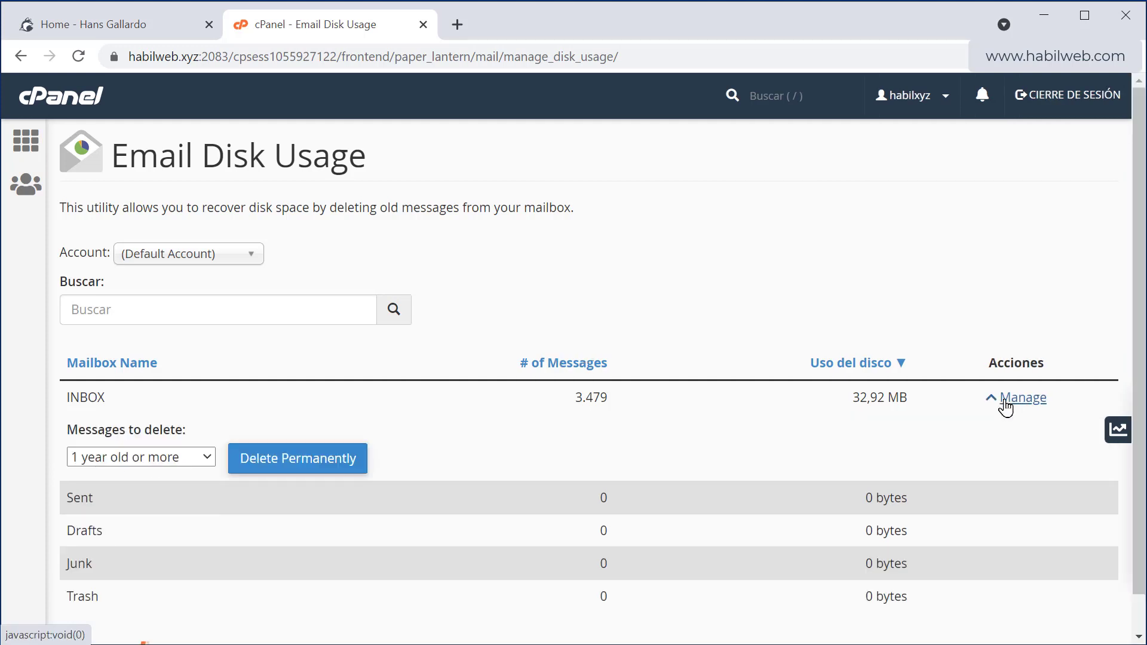
pyautogui.click(199, 461)
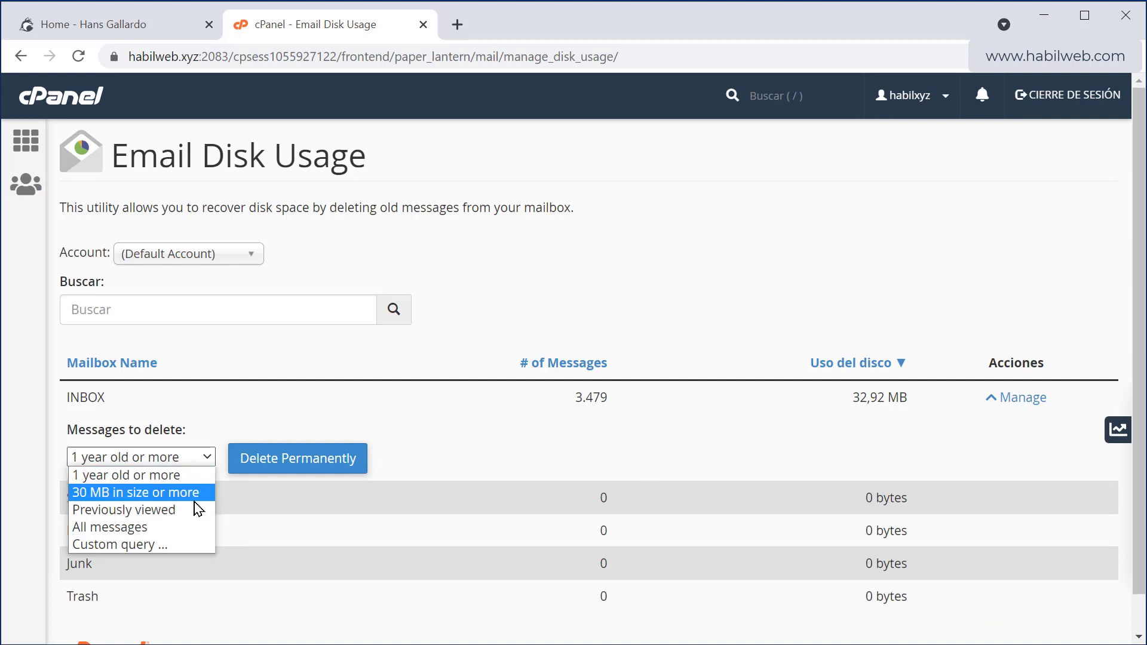
pyautogui.click(169, 528)
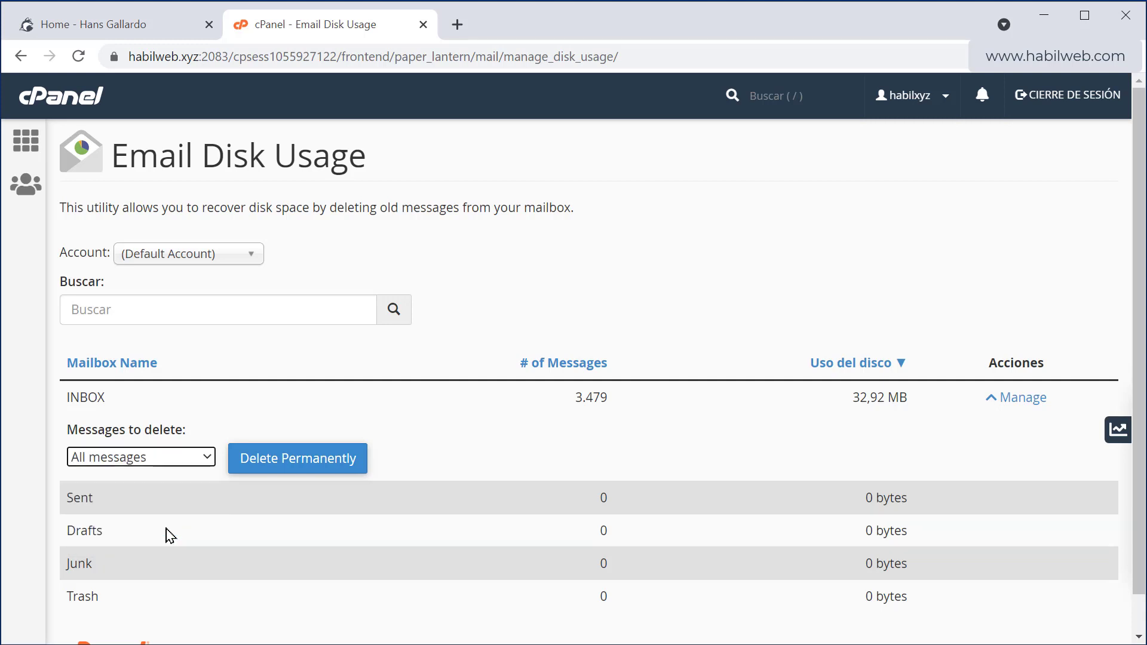
pyautogui.click(264, 466)
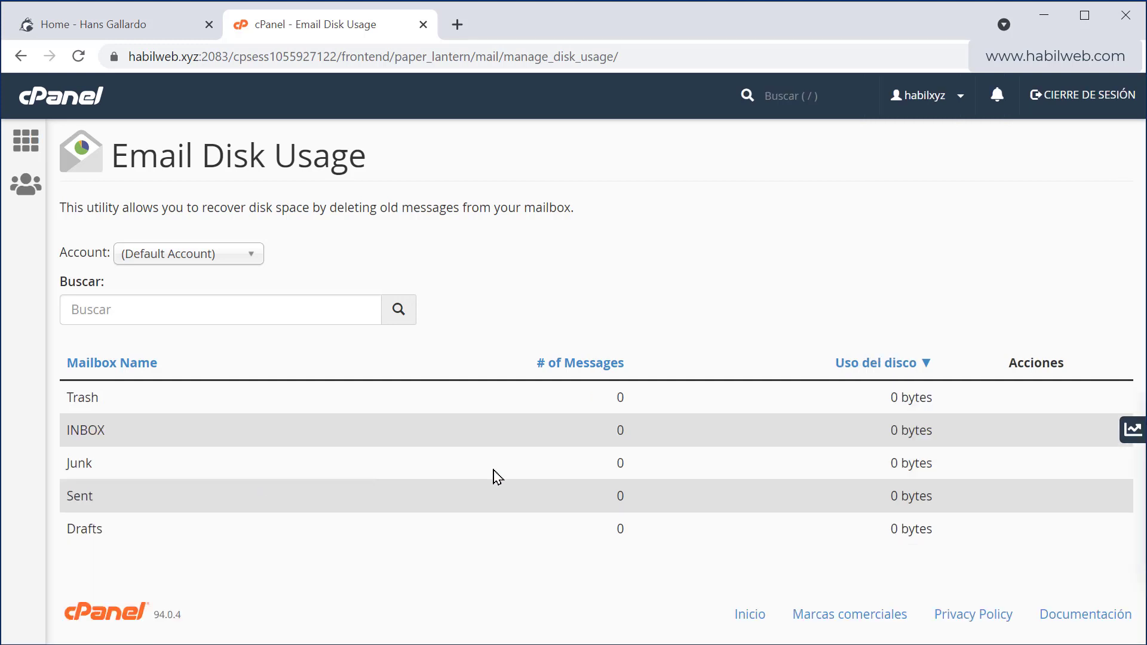
# - Switch to the test mail account, whose INBOX holds 1 message, then return to the main page
pyautogui.click(250, 256)
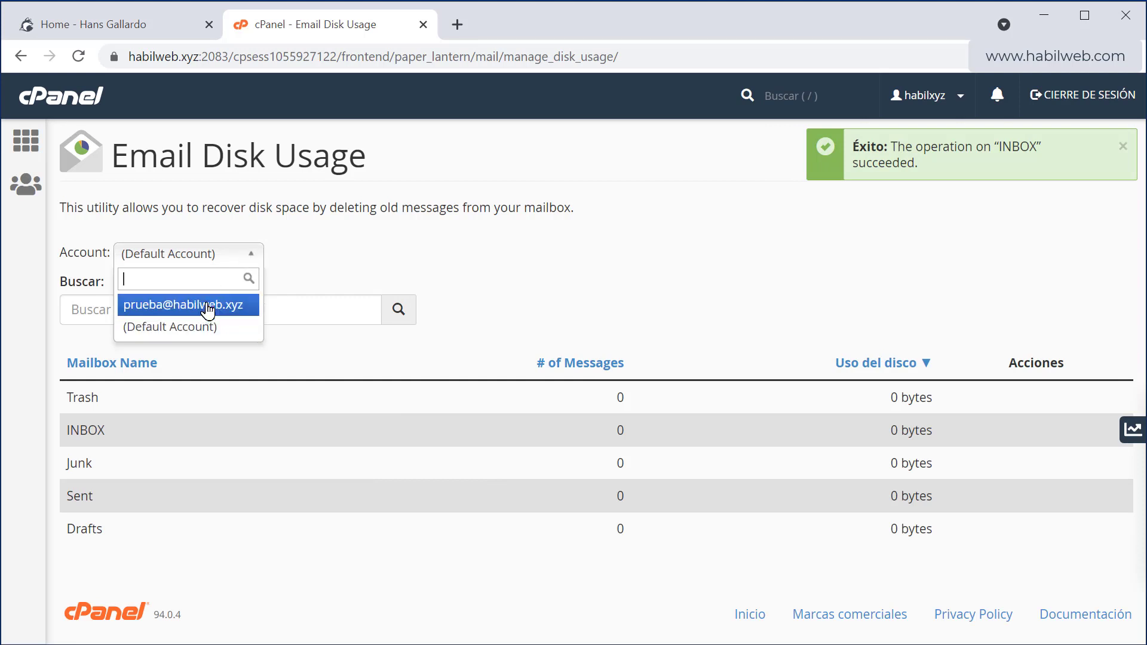
pyautogui.click(251, 302)
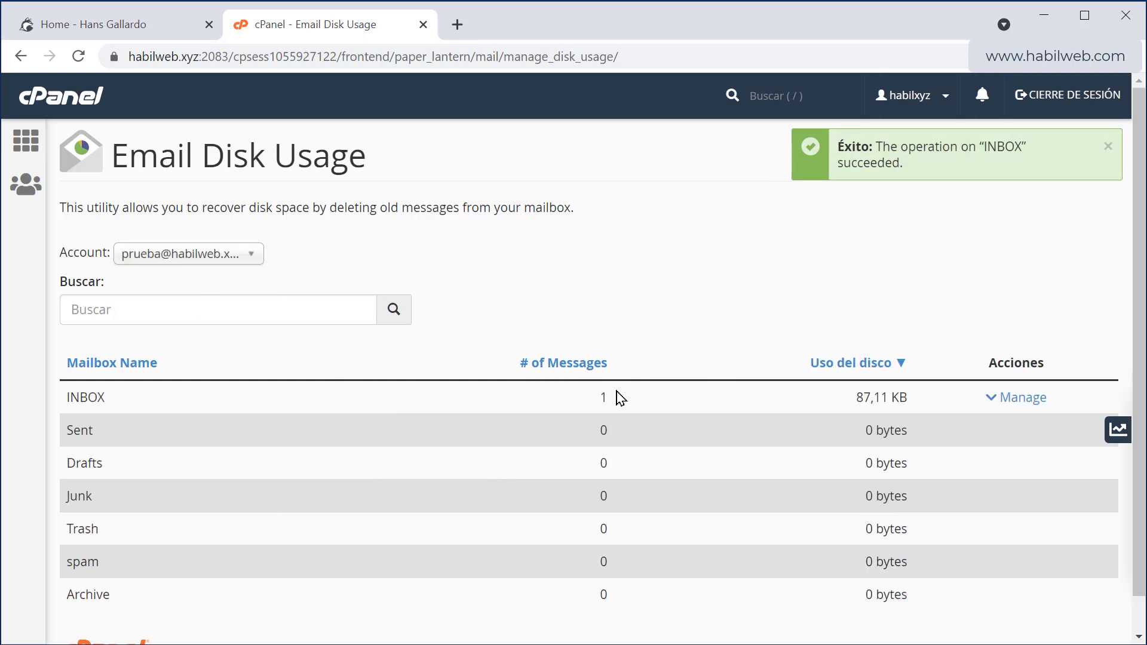
pyautogui.moveTo(619, 397); pyautogui.dragTo(592, 402)
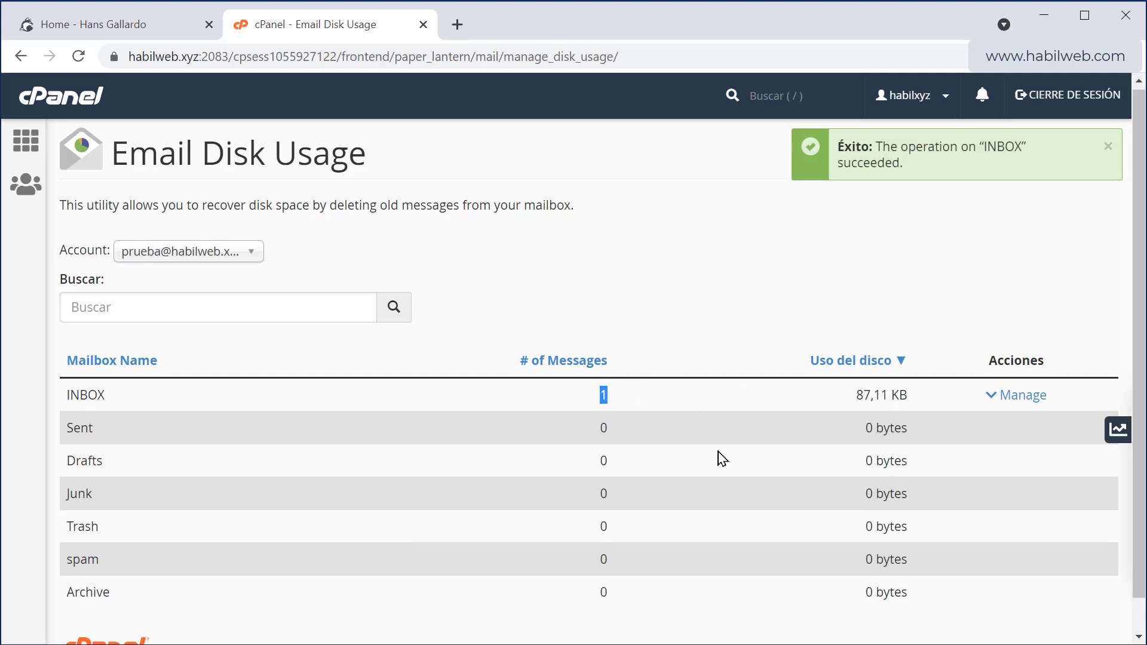
pyautogui.scroll(-1, 719, 459)
pyautogui.scroll(1, 720, 459)
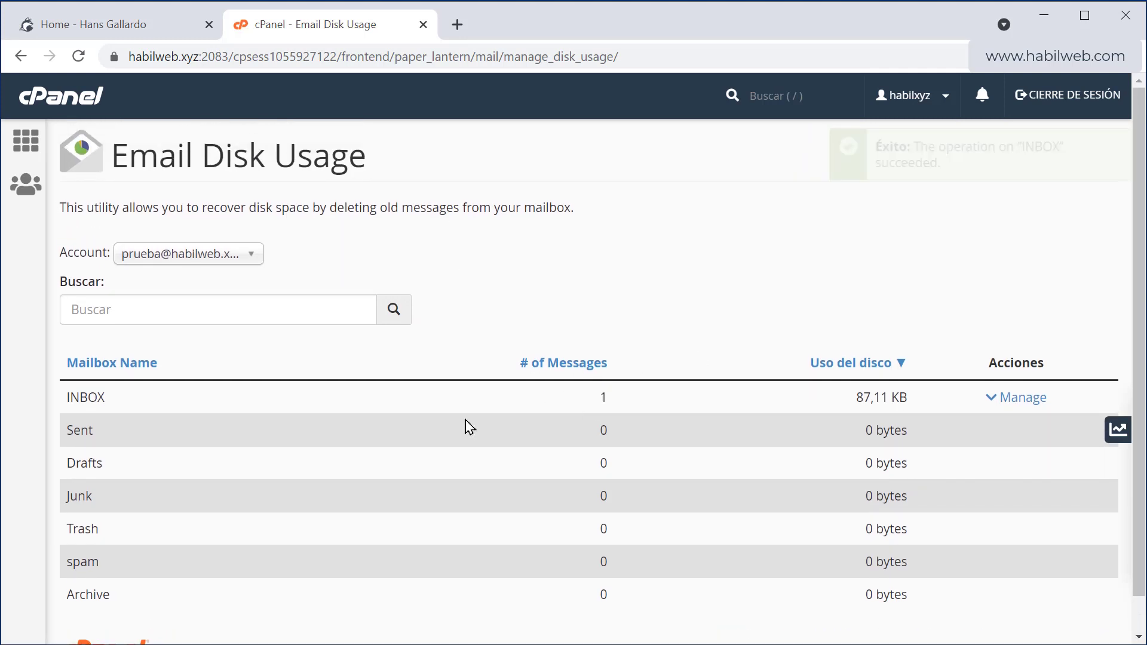
pyautogui.click(24, 146)
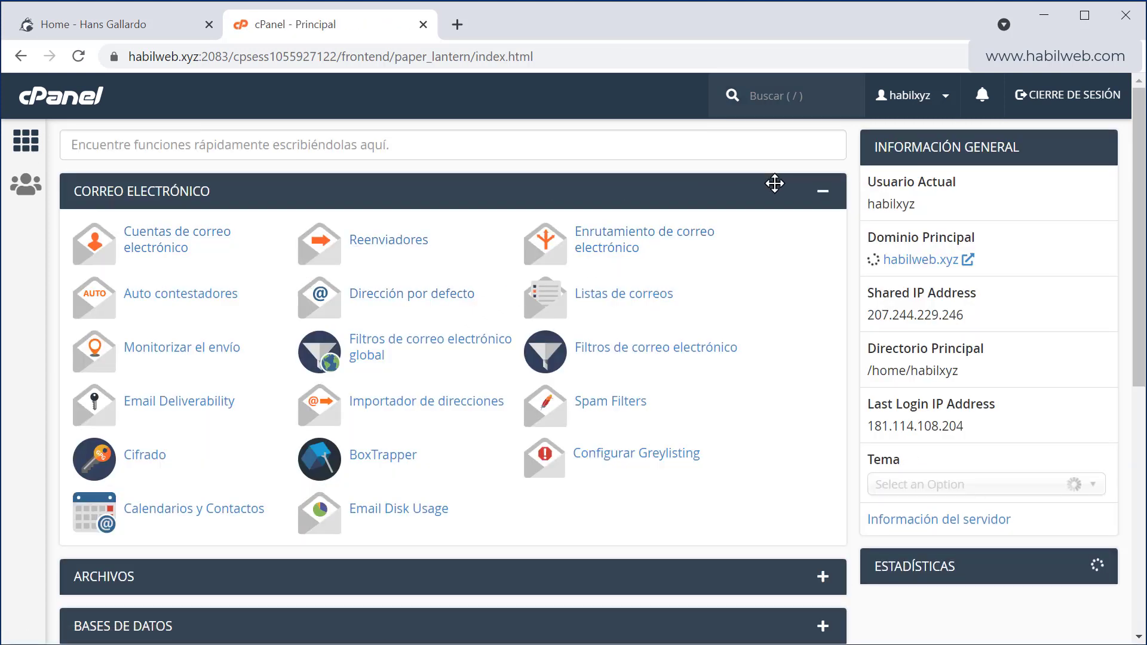
# - Collapse the email tools, expand ARCHIVOS and open Administrador de archivos at /home/habilxyz
pyautogui.click(824, 191)
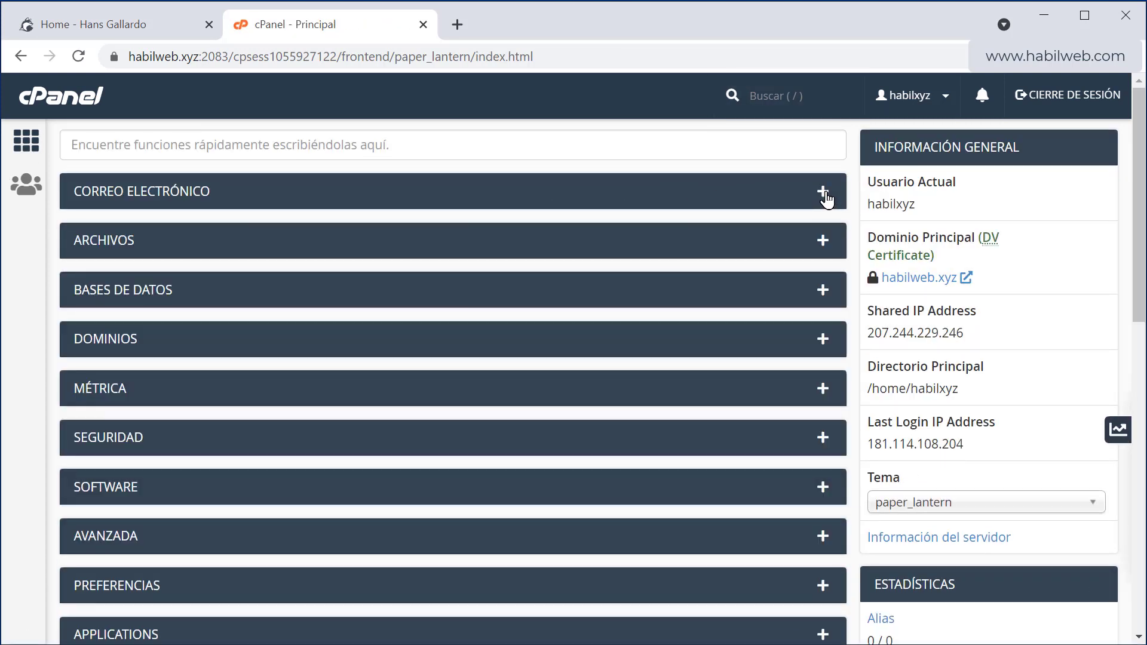
pyautogui.click(824, 192)
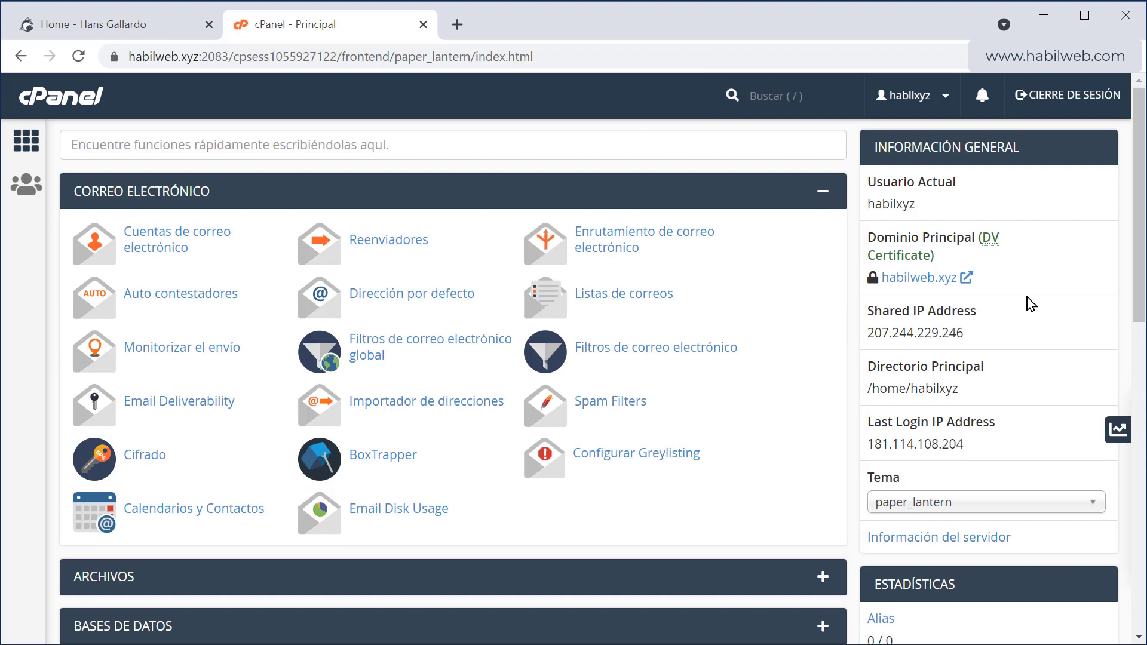
pyautogui.click(823, 192)
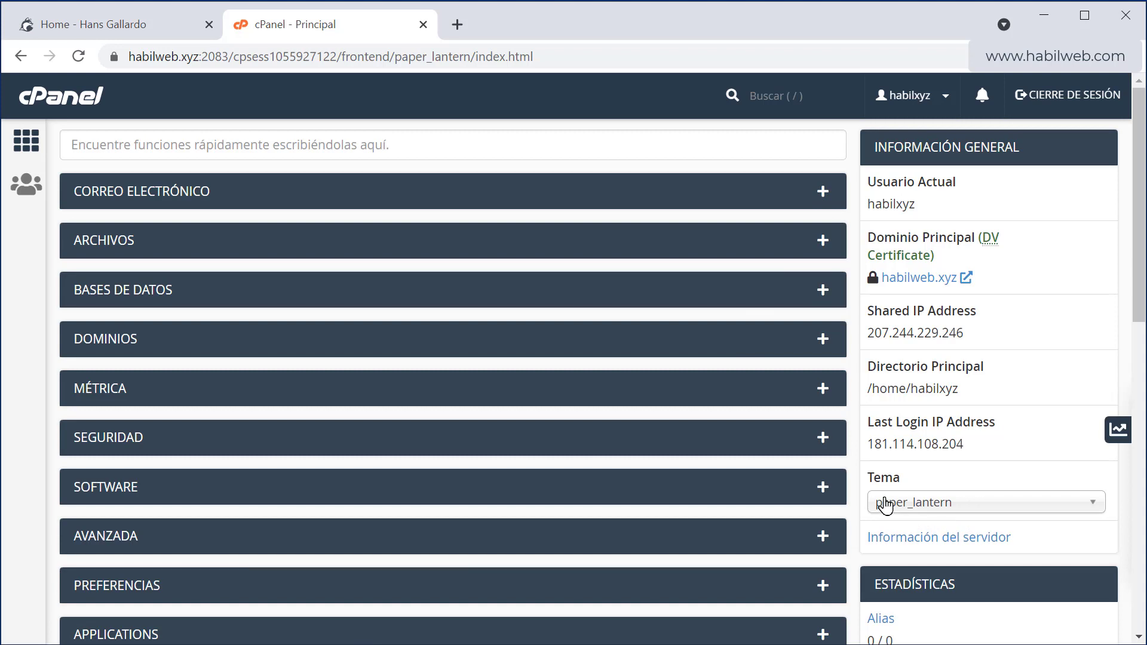
pyautogui.click(822, 242)
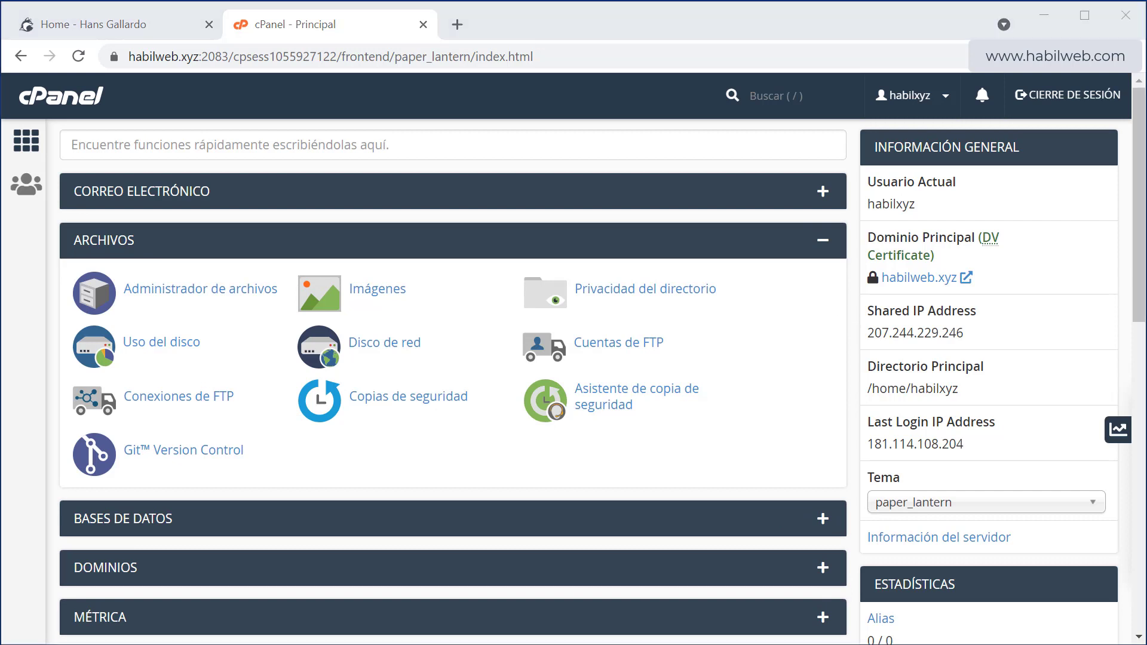
pyautogui.click(219, 288)
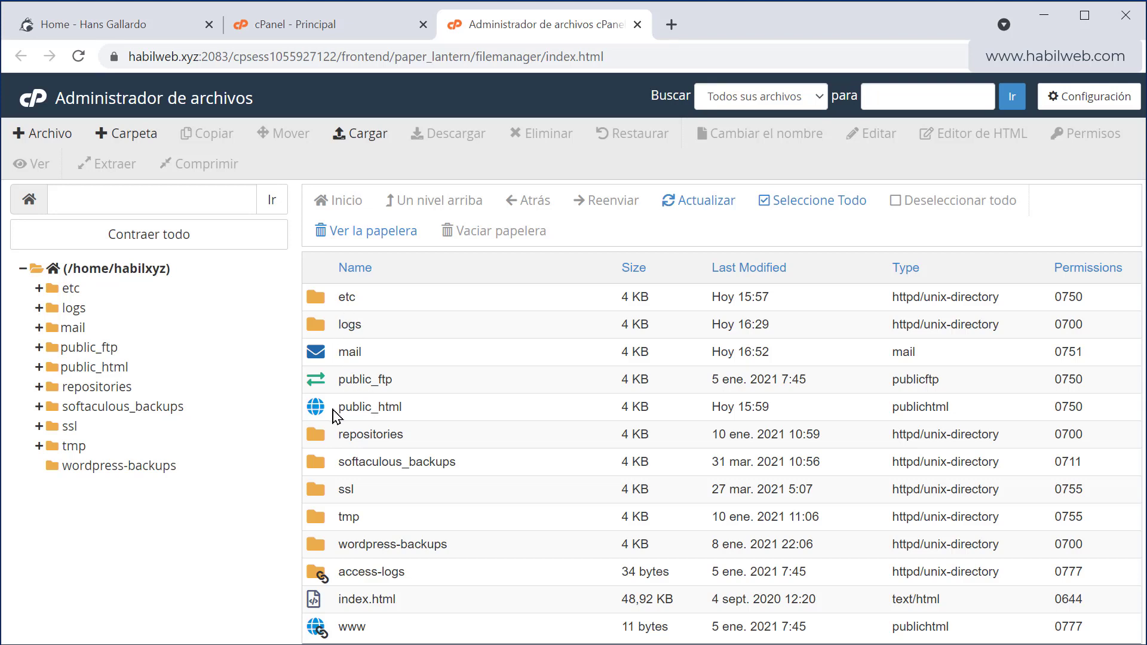
# - Create an empty file named index.html inside public_html
pyautogui.click(336, 413)
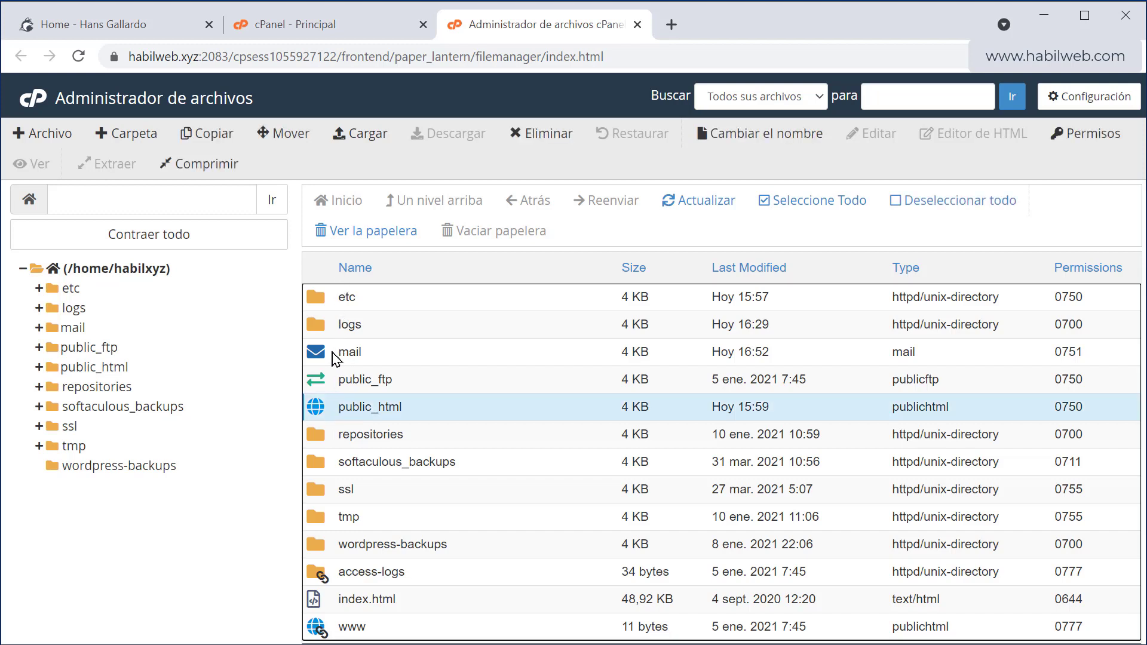
pyautogui.click(334, 356)
pyautogui.doubleClick(329, 412)
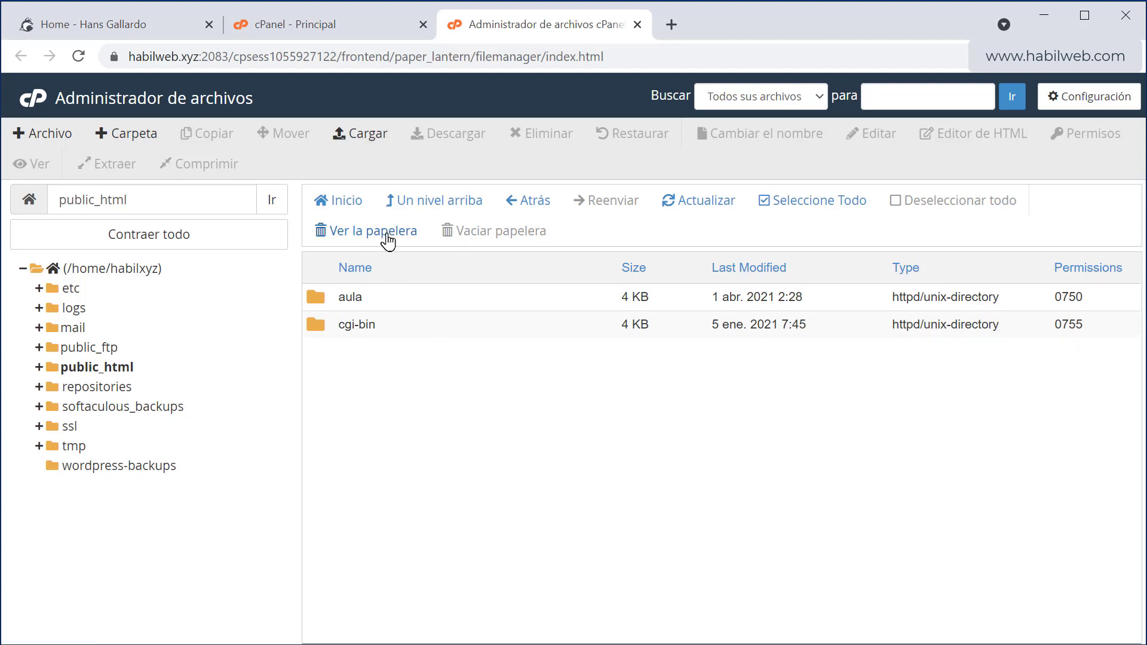
pyautogui.click(40, 140)
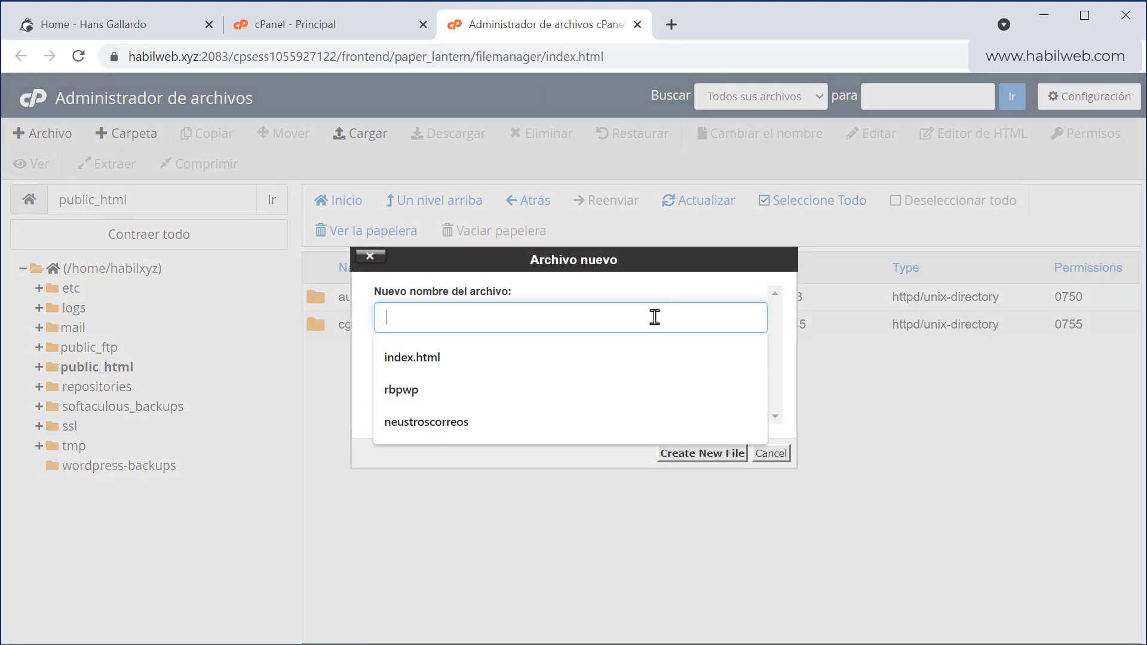
pyautogui.click(521, 368)
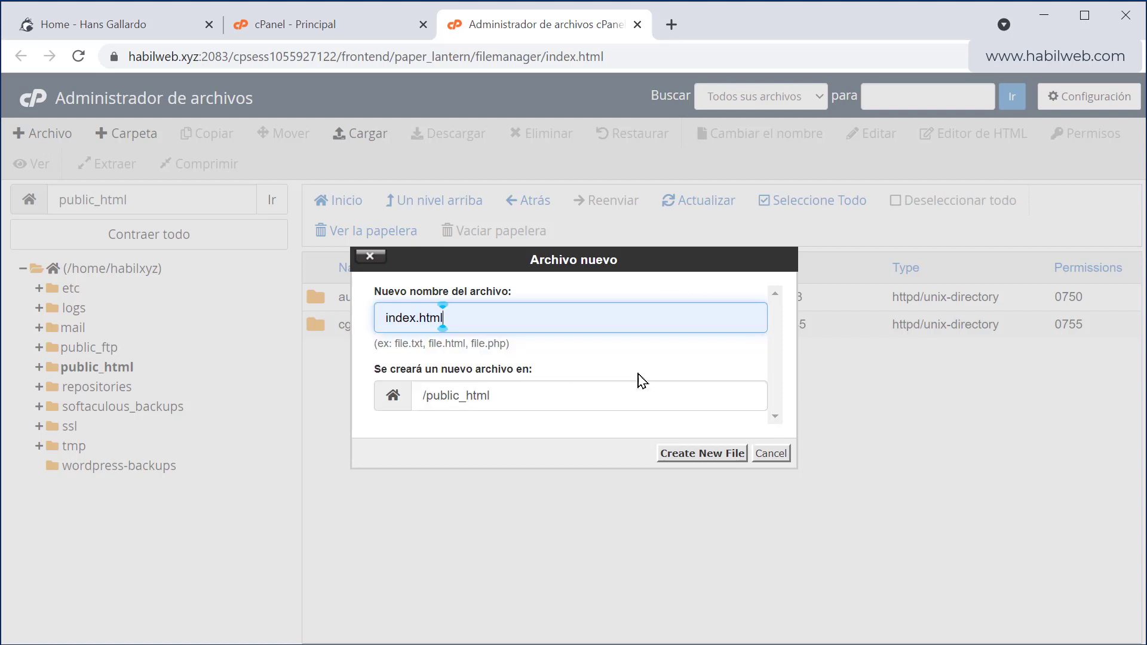
pyautogui.click(713, 467)
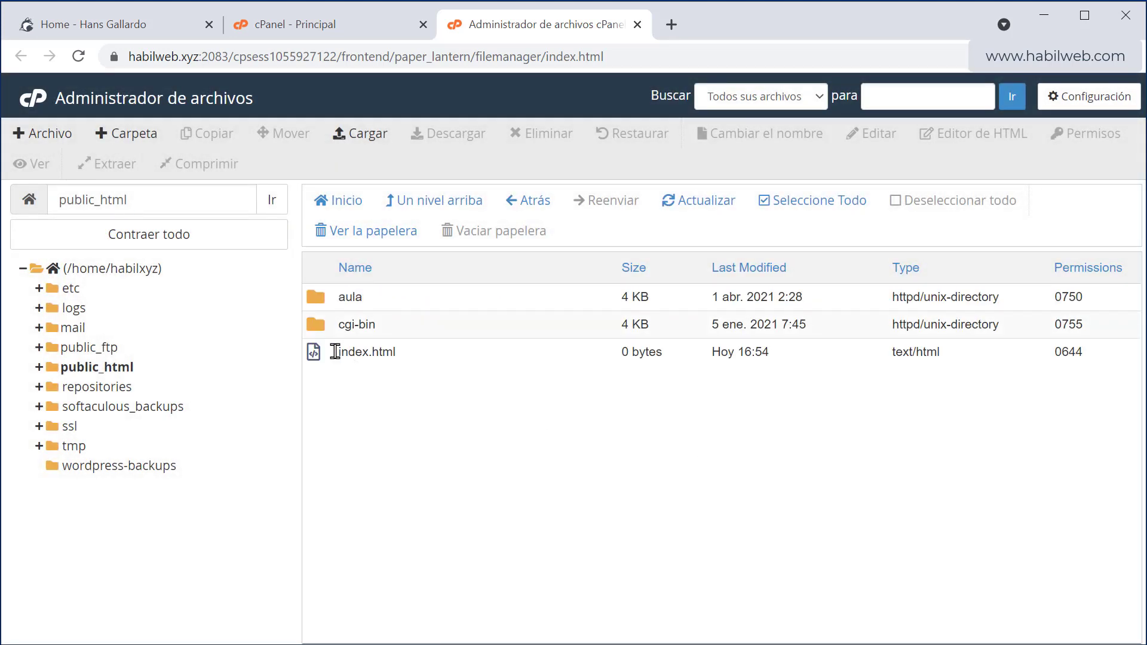
# - Open index.html in the HTML editor via HTML Edit
pyautogui.click(335, 352)
pyautogui.rightClick(326, 353)
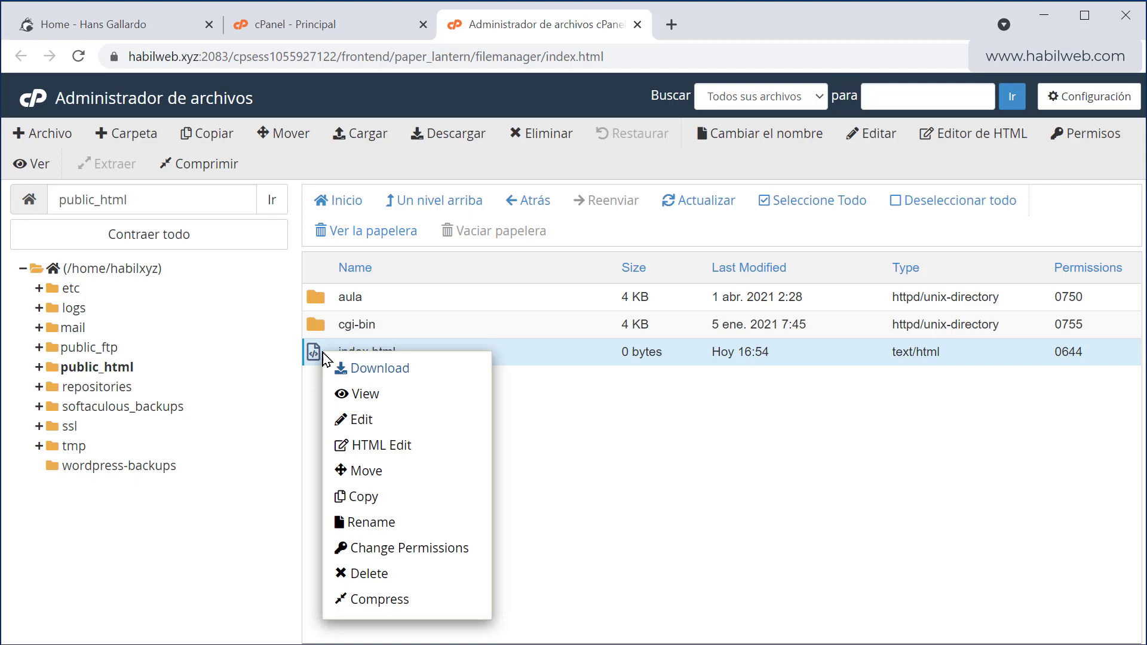
pyautogui.click(392, 445)
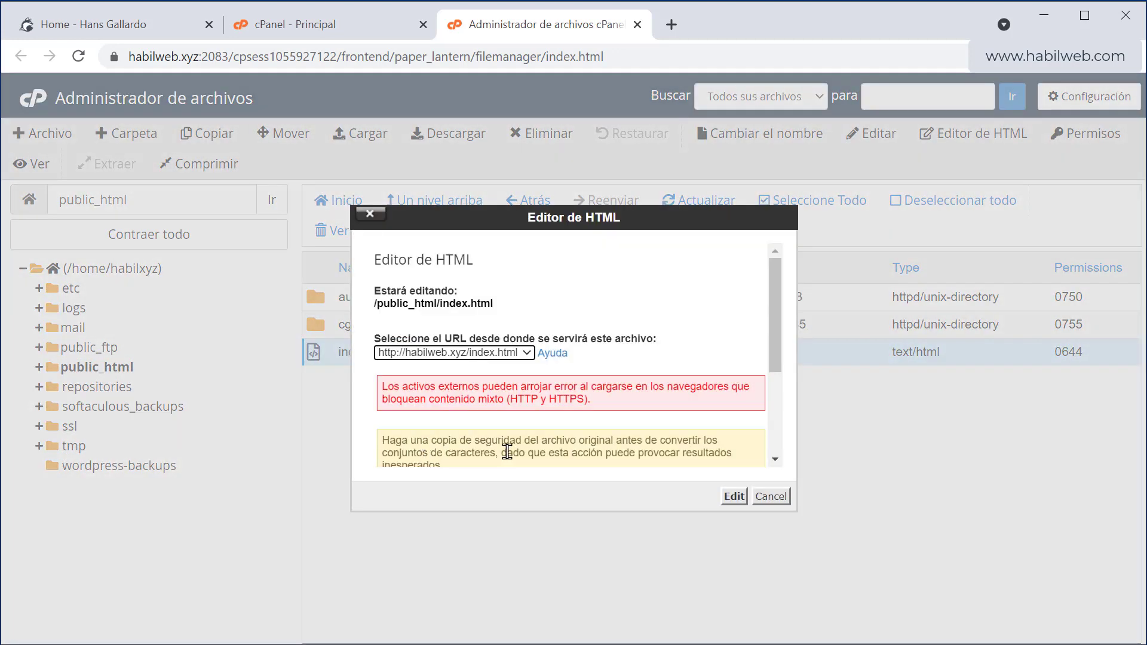
pyautogui.click(734, 496)
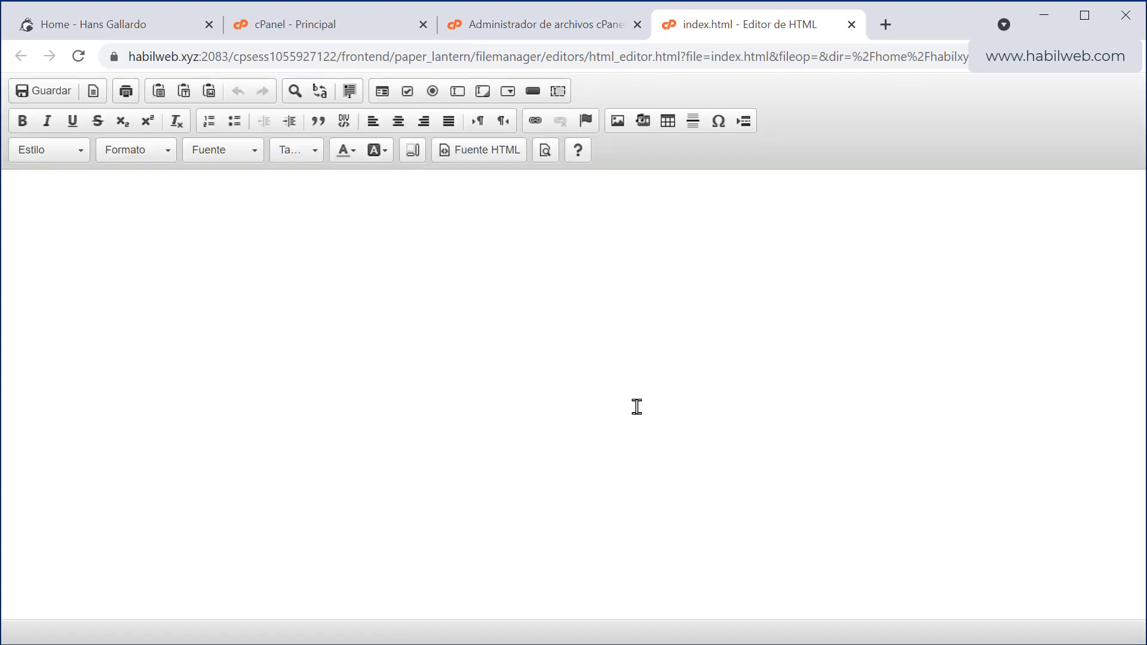
# - Type 'Página web en construcción' and format it as Encabezado 1
pyautogui.click(421, 328)
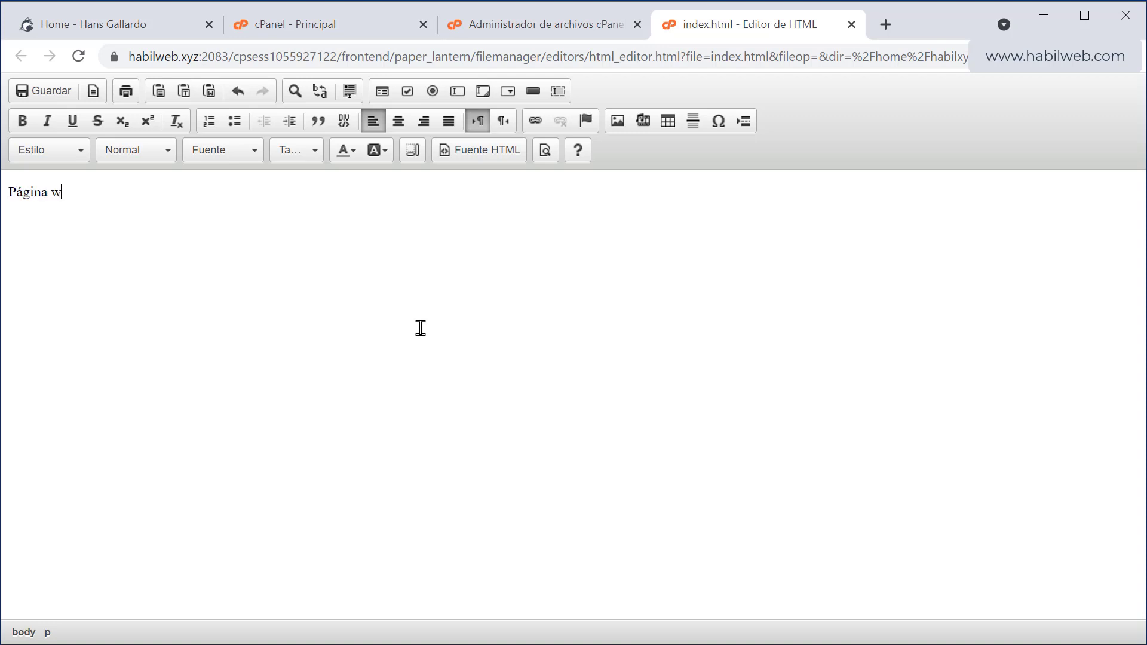
pyautogui.write('Página web en construcción')
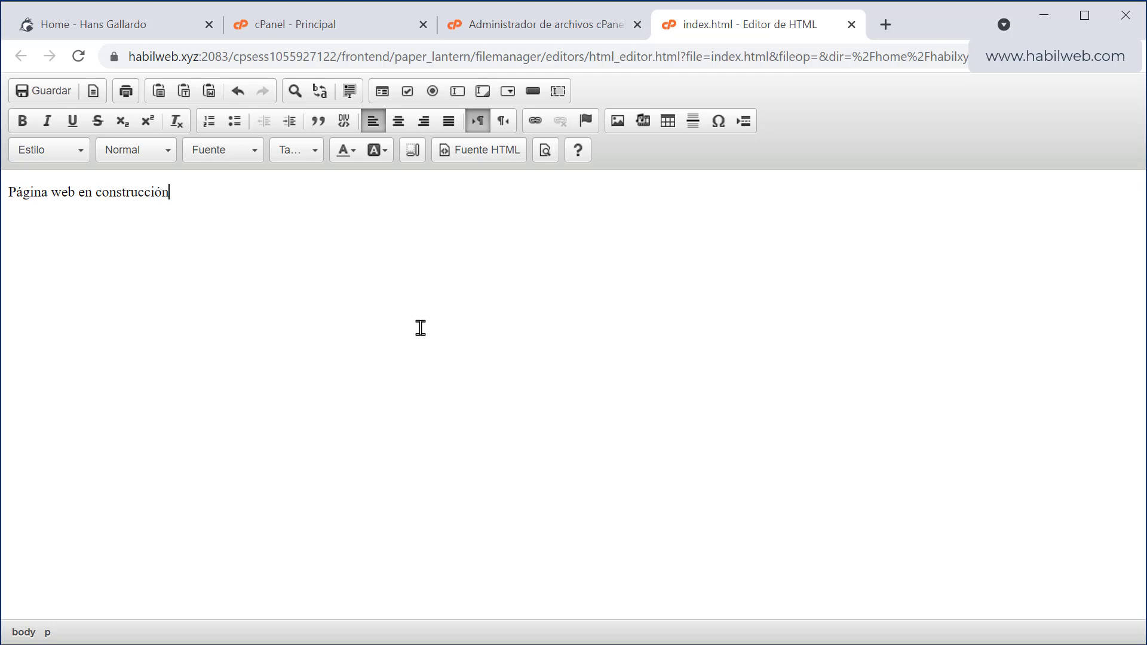
pyautogui.hotkey('ctrl', 'a')
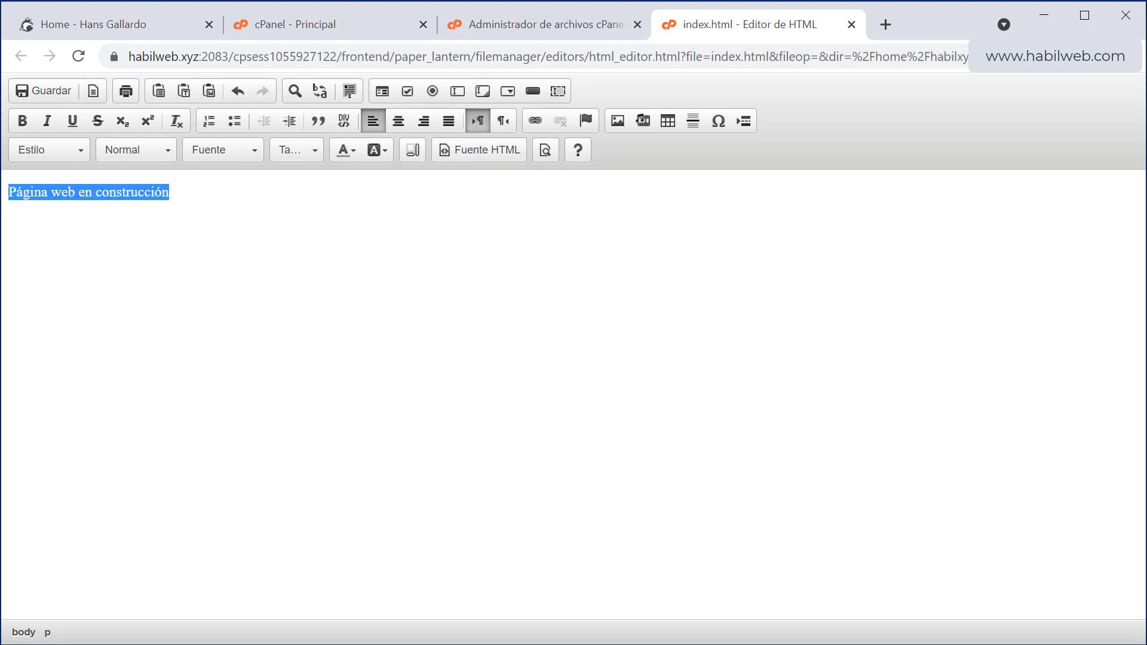
pyautogui.click(79, 153)
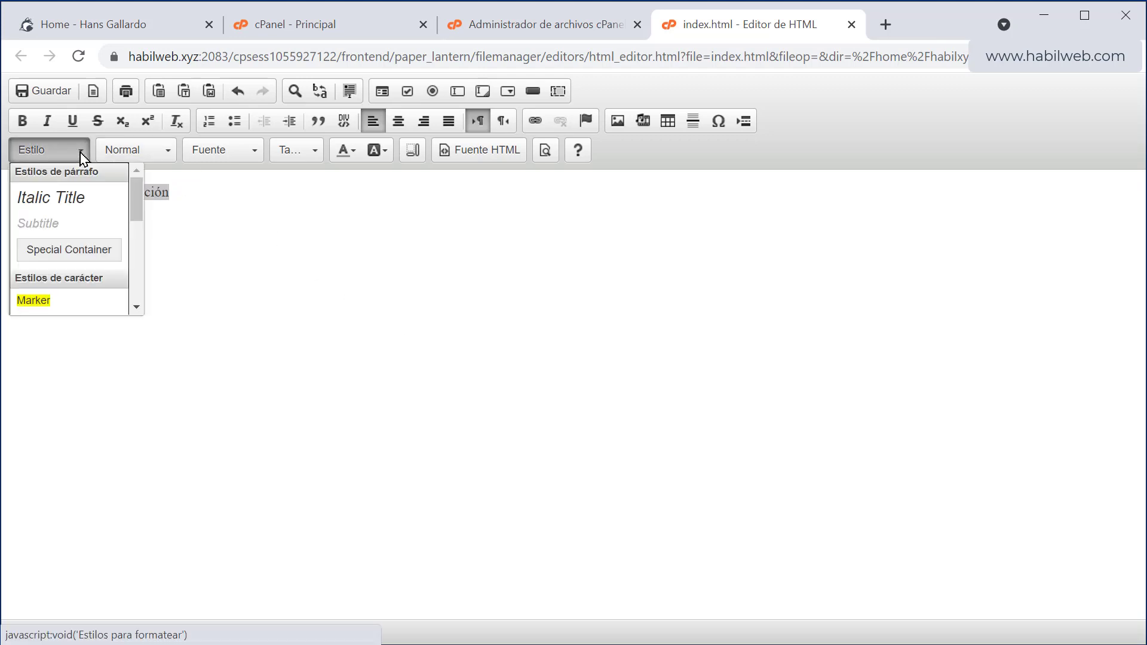
pyautogui.moveTo(133, 193); pyautogui.dragTo(132, 287)
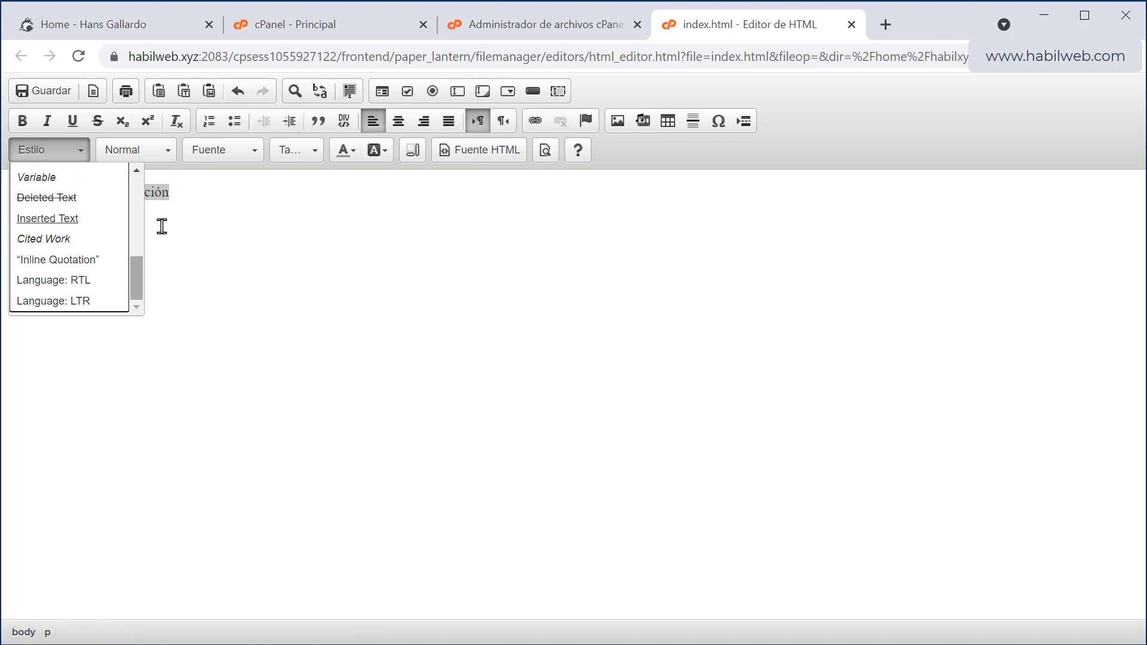
pyautogui.click(168, 165)
pyautogui.click(169, 153)
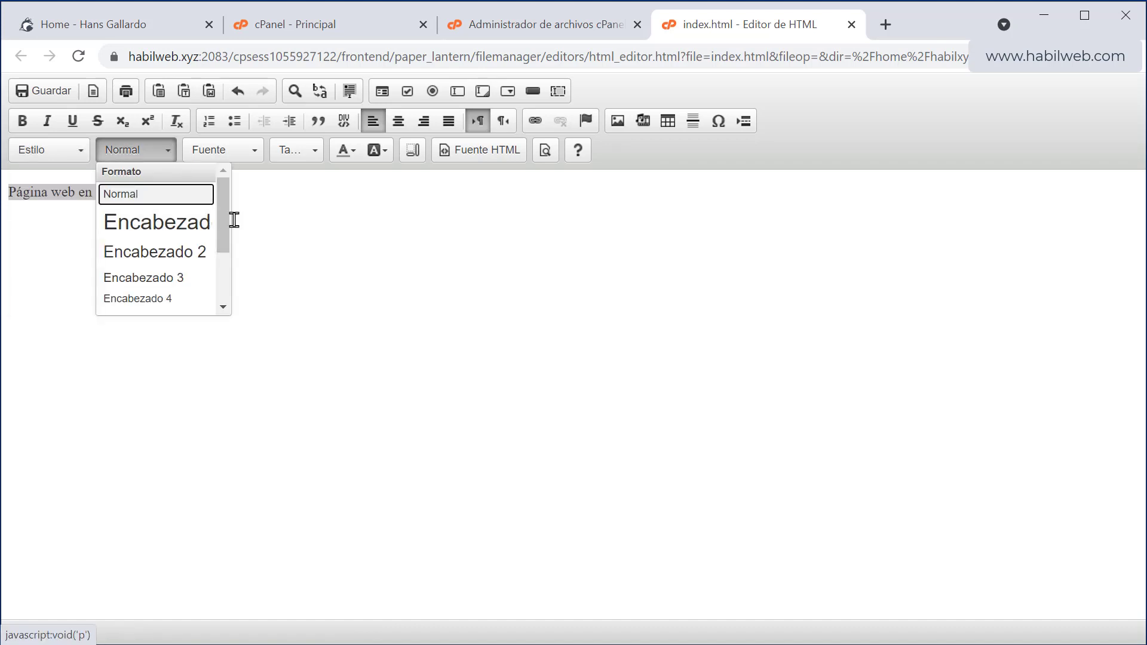
pyautogui.click(198, 227)
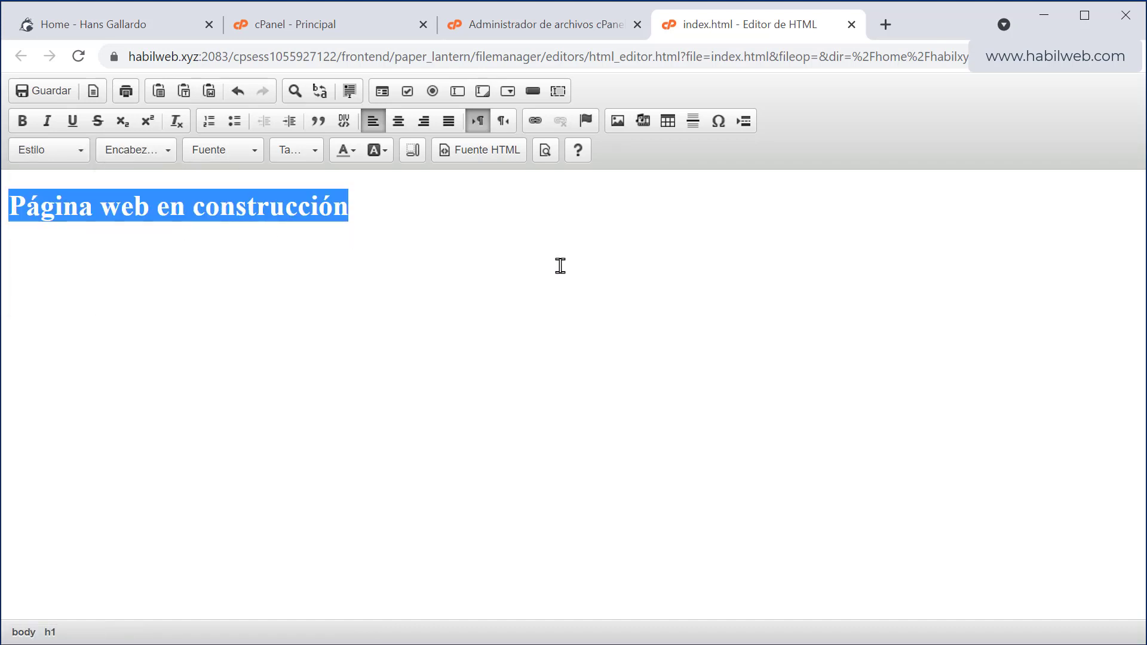
pyautogui.click(711, 227)
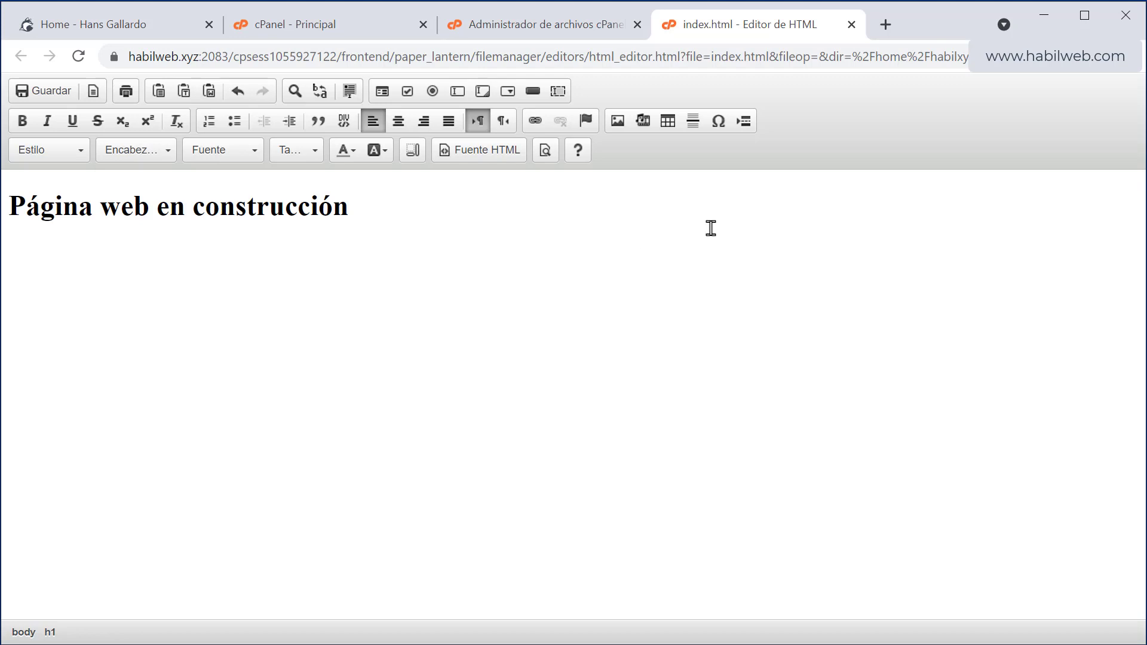
# - Save index.html, check it on the live habilweb.xyz site, then open the Imágenes page
pyautogui.click(30, 94)
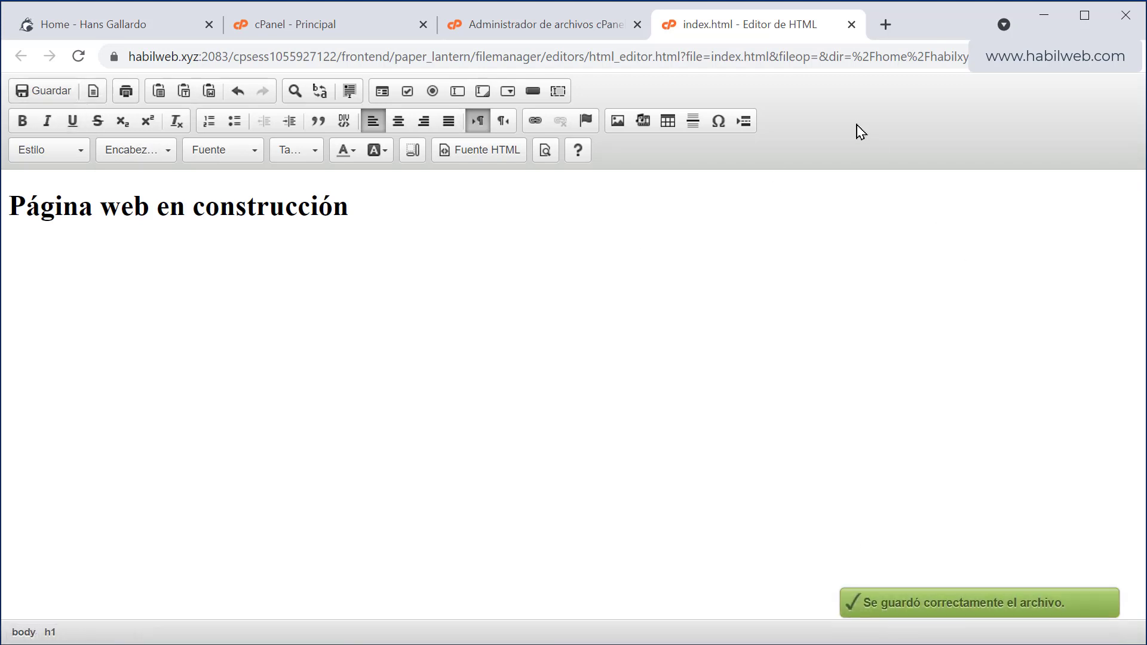
pyautogui.click(852, 25)
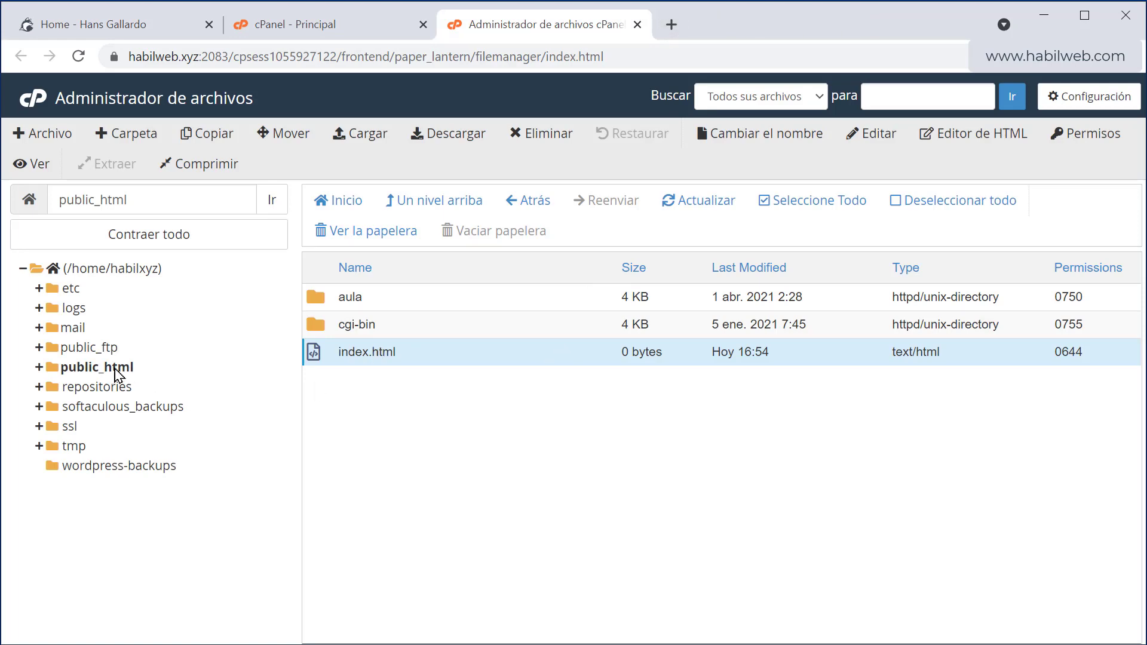
pyautogui.click(377, 25)
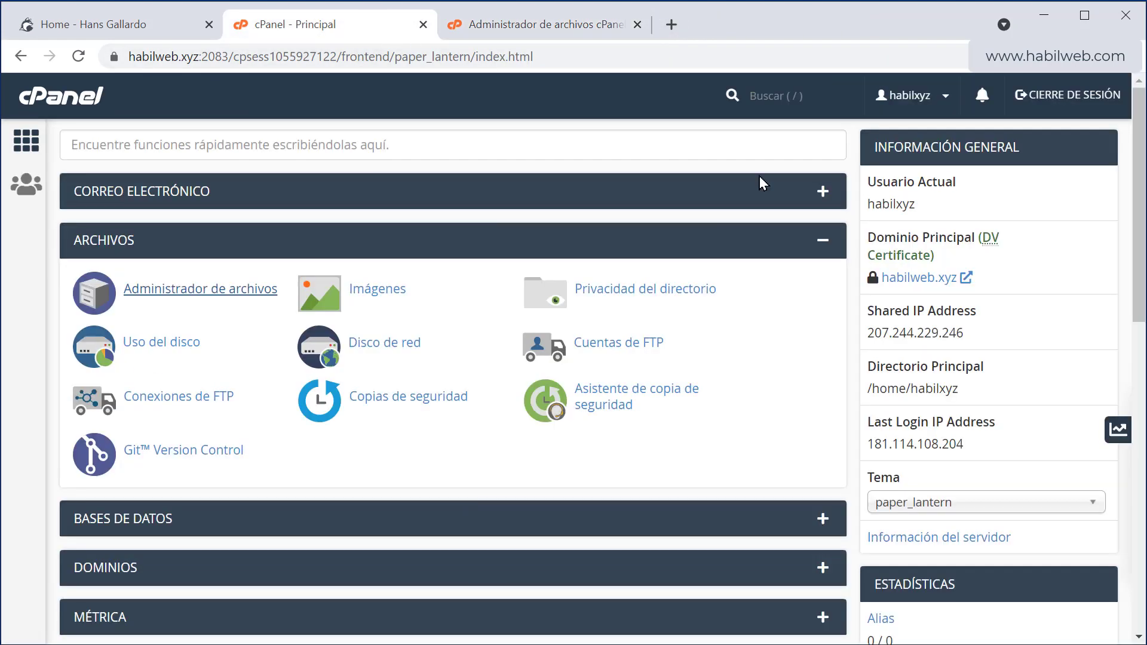
pyautogui.click(923, 278)
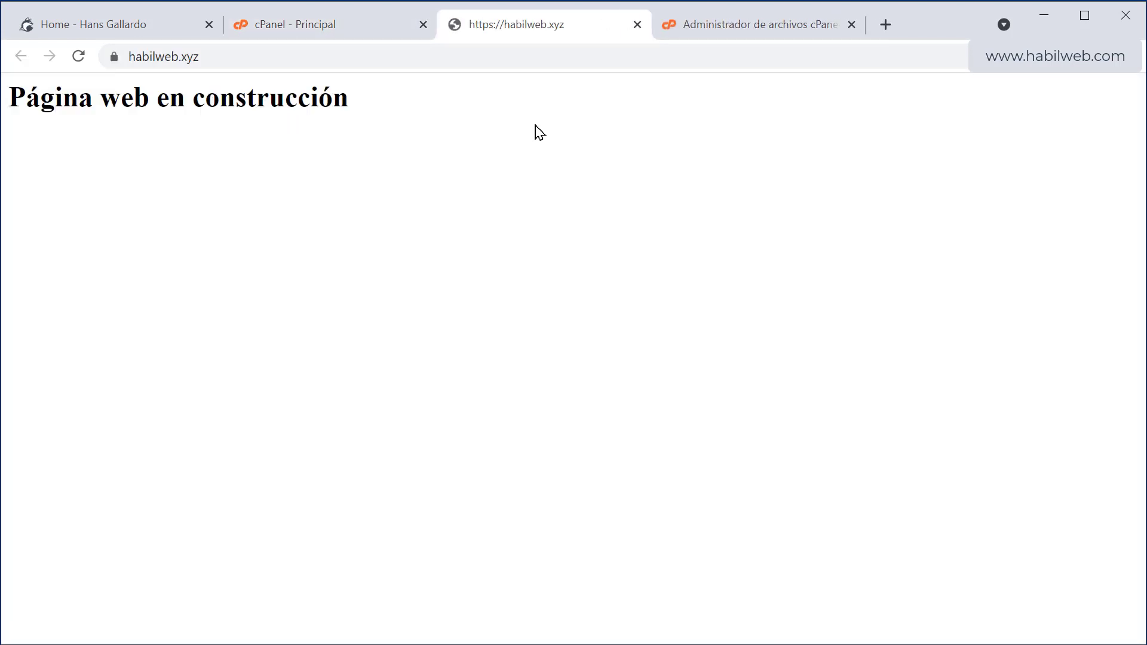
pyautogui.click(637, 25)
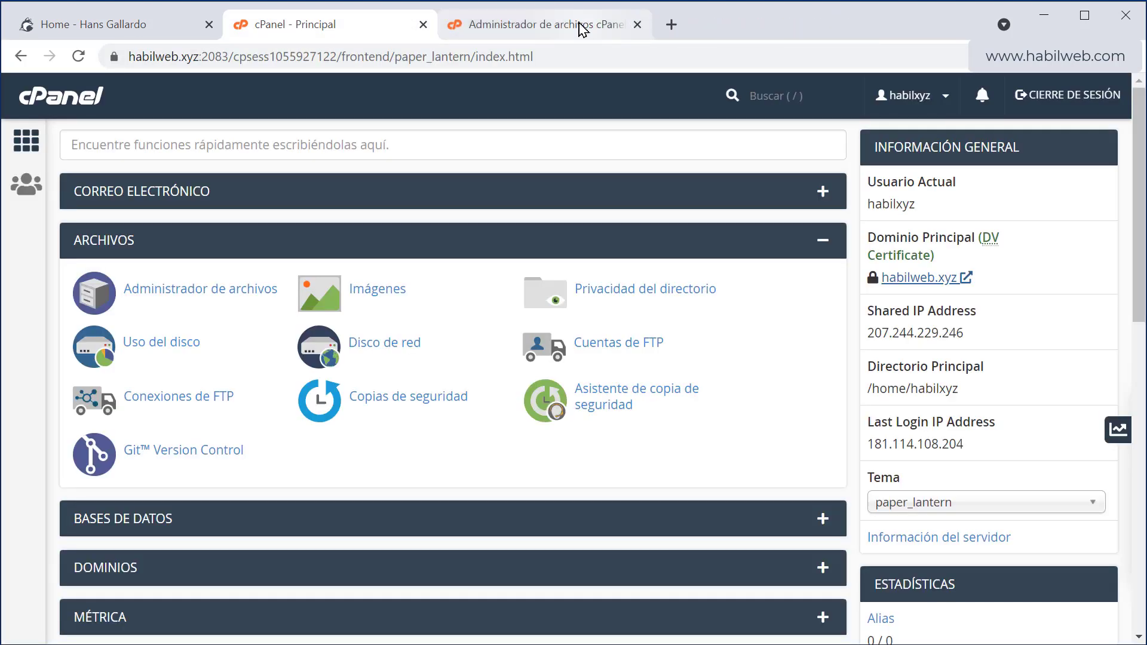
pyautogui.click(585, 26)
pyautogui.click(638, 26)
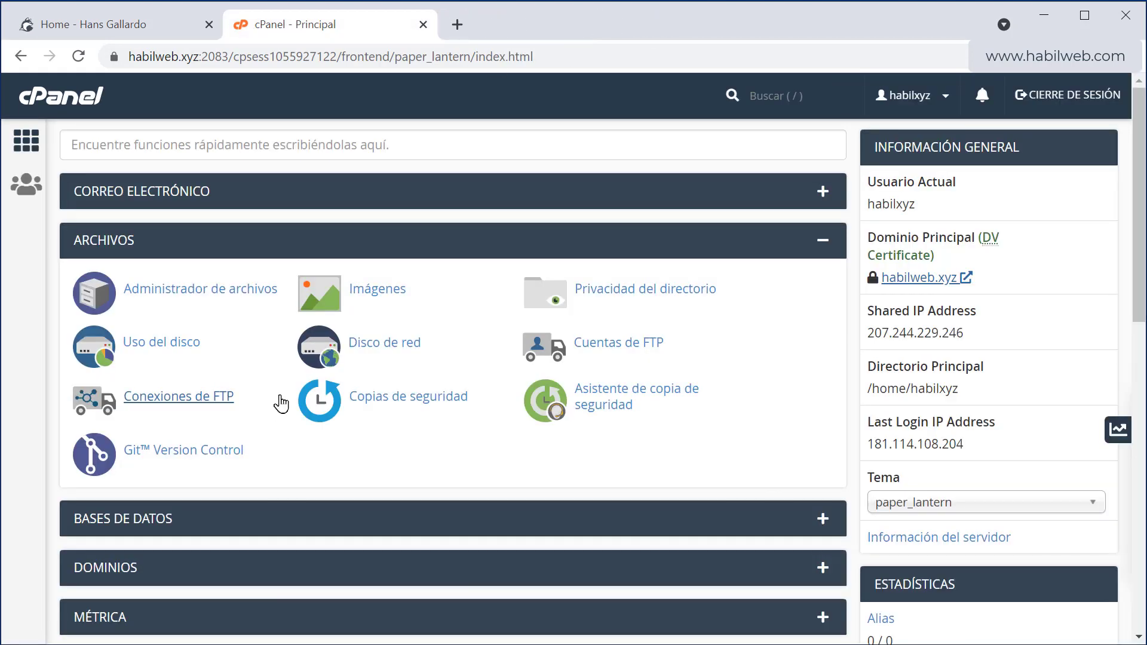
pyautogui.click(372, 292)
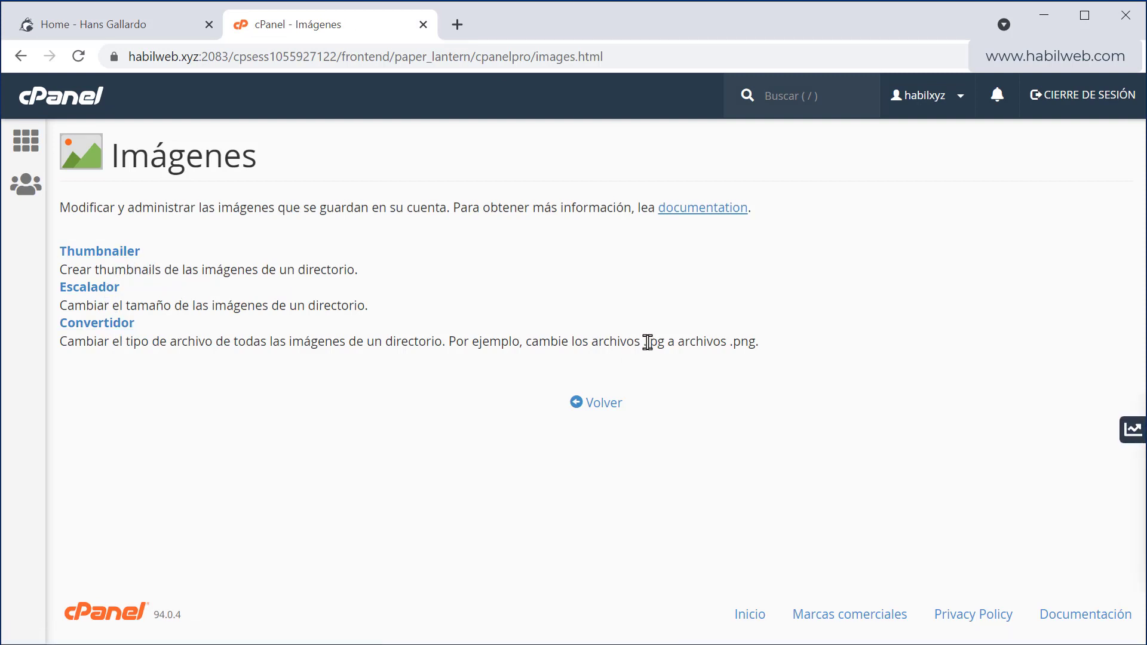
pyautogui.moveTo(639, 341); pyautogui.dragTo(756, 343)
pyautogui.click(769, 355)
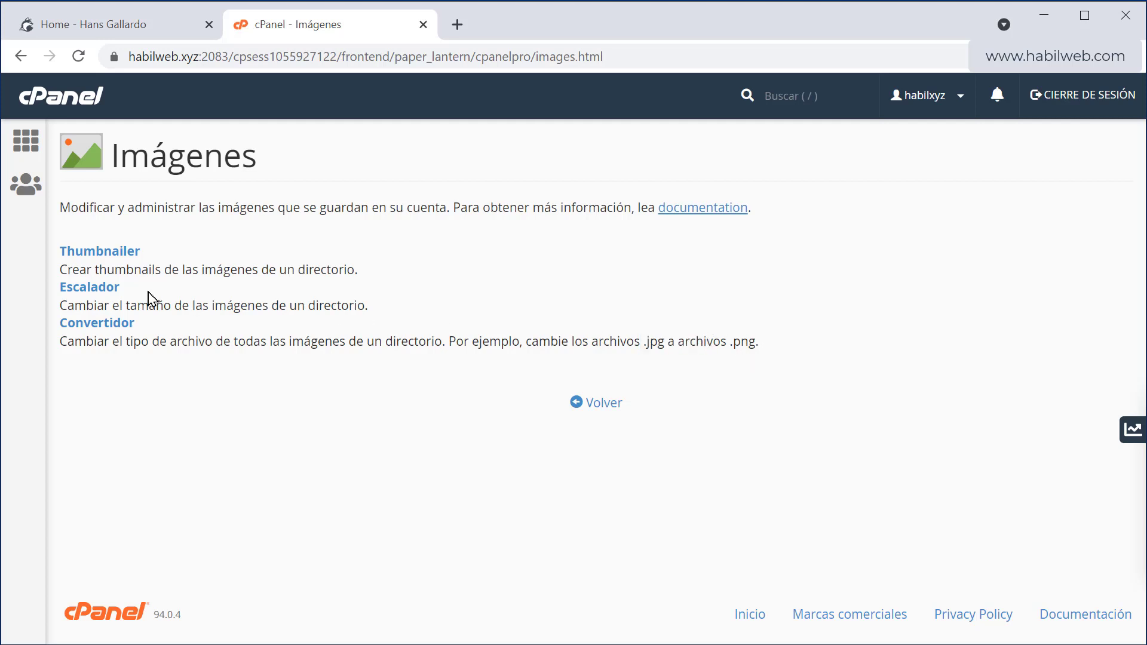
pyautogui.click(110, 325)
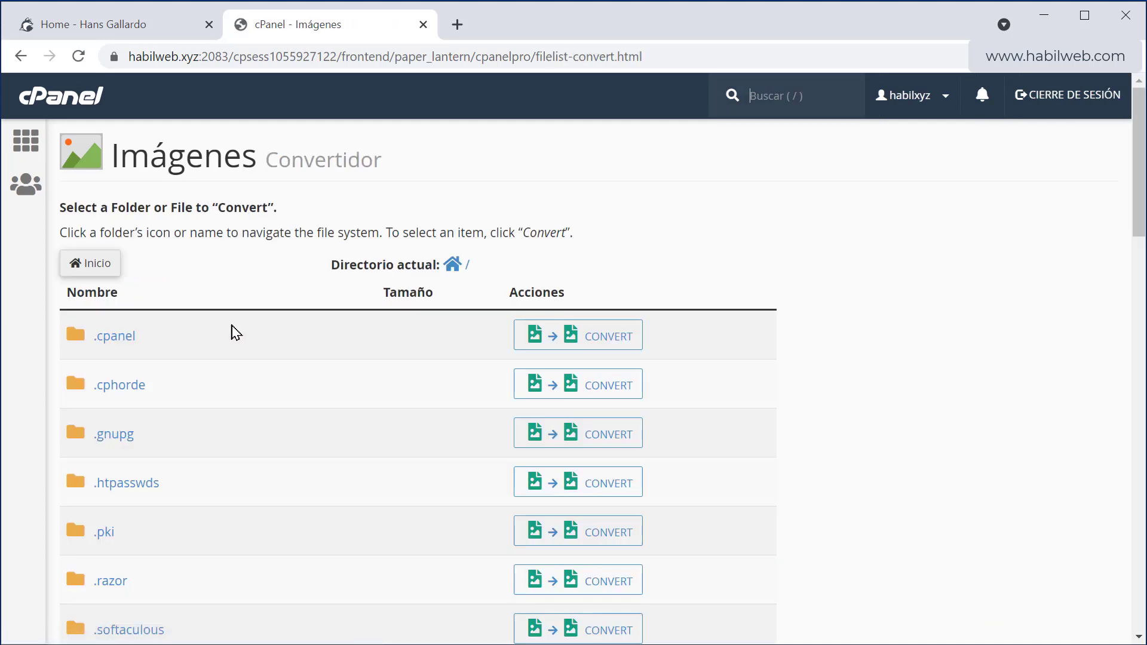
pyautogui.scroll(-3, 376, 367)
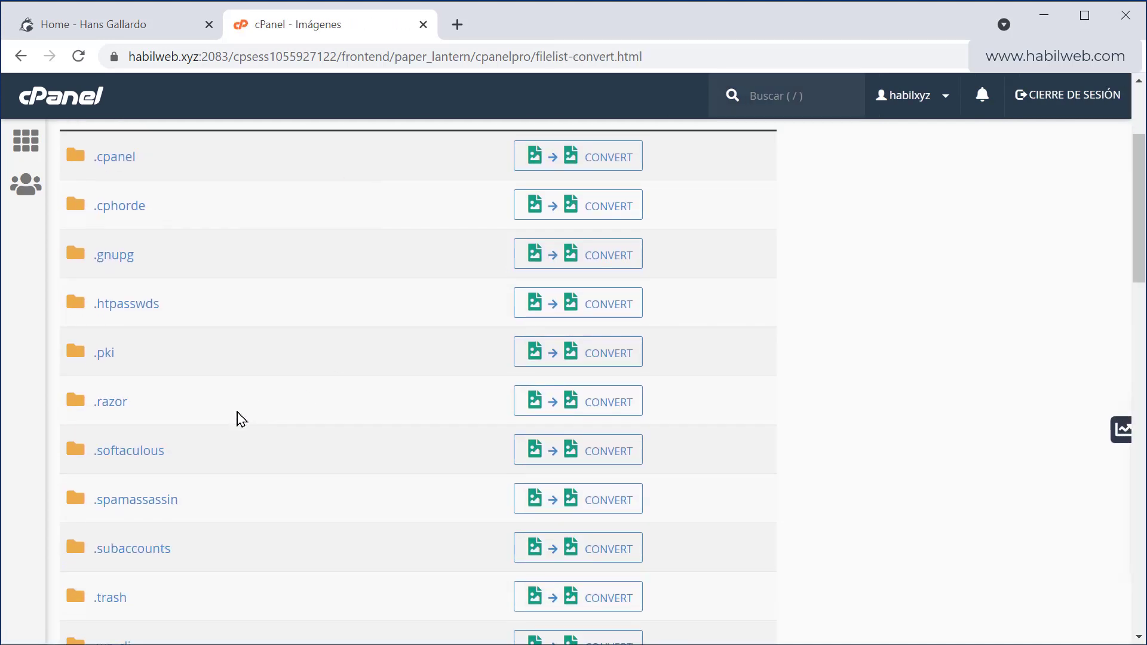
pyautogui.scroll(-2, 191, 436)
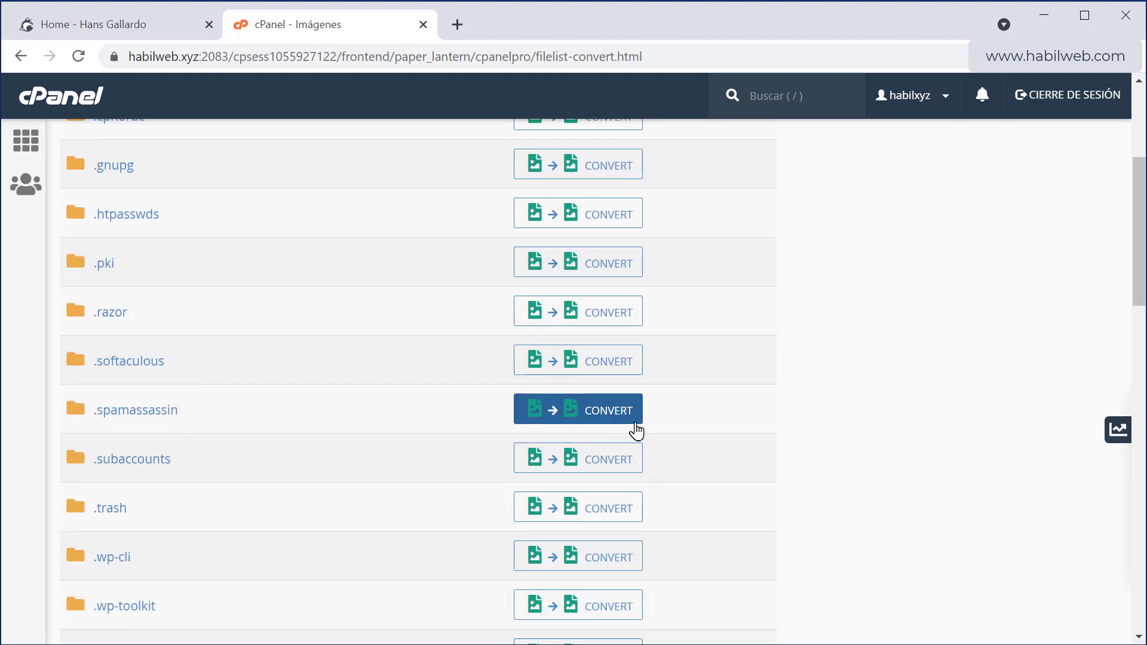
pyautogui.scroll(-4, 740, 443)
pyautogui.scroll(-6, 741, 444)
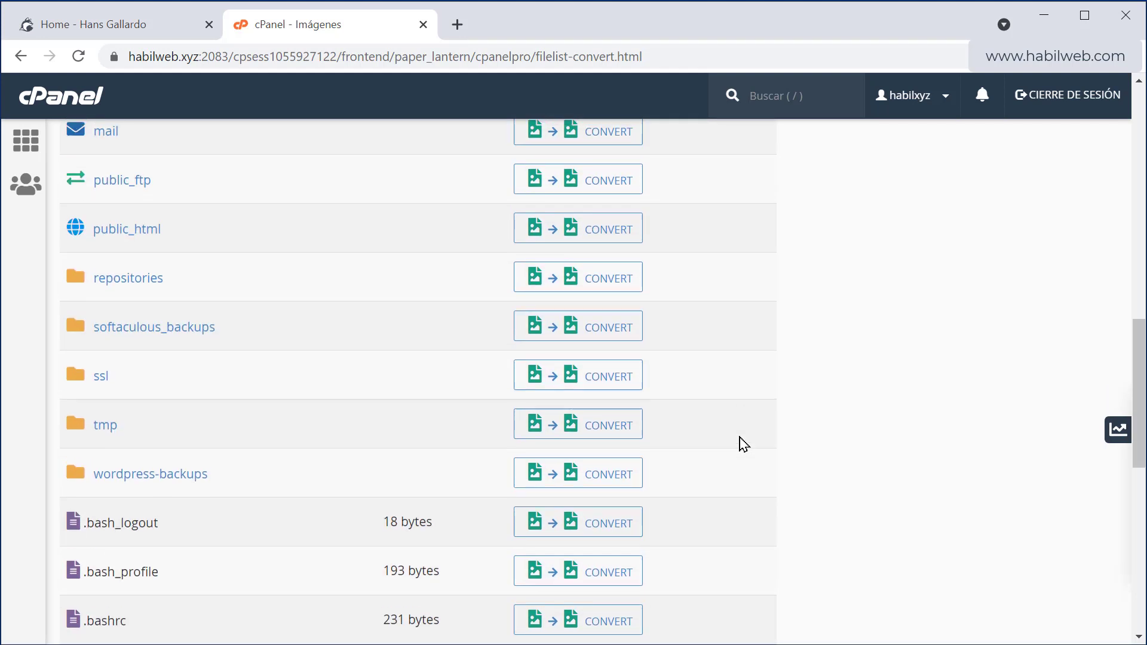
pyautogui.scroll(15, 740, 443)
pyautogui.click(67, 103)
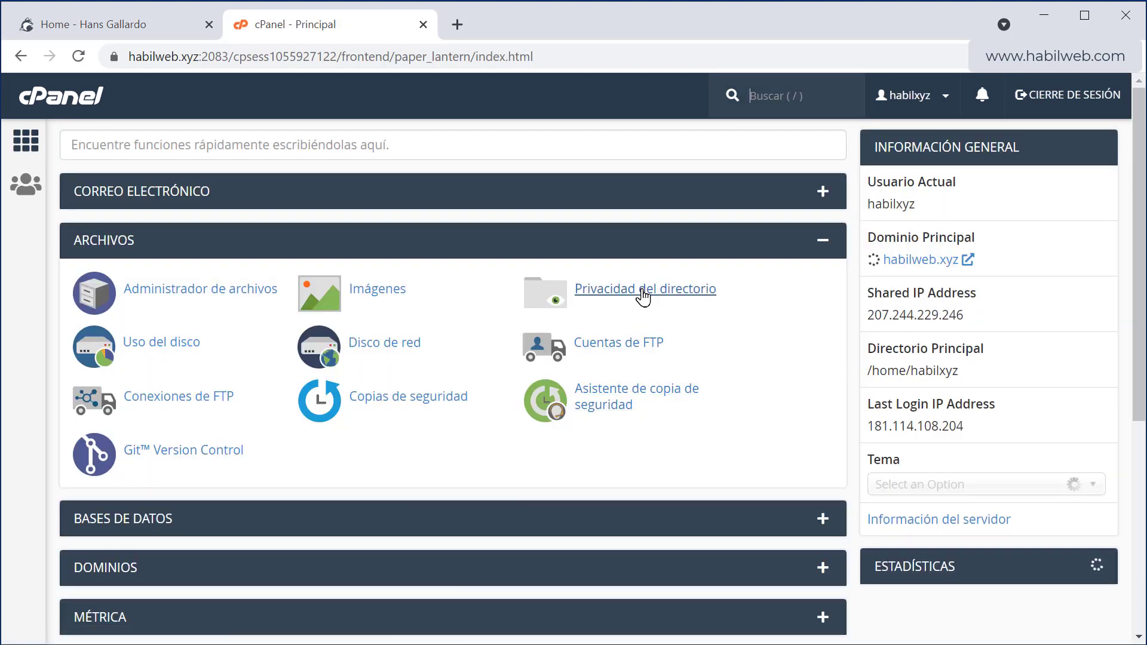
# - In Privacidad del directorio, turn on password protection for public_html/aula
pyautogui.click(643, 296)
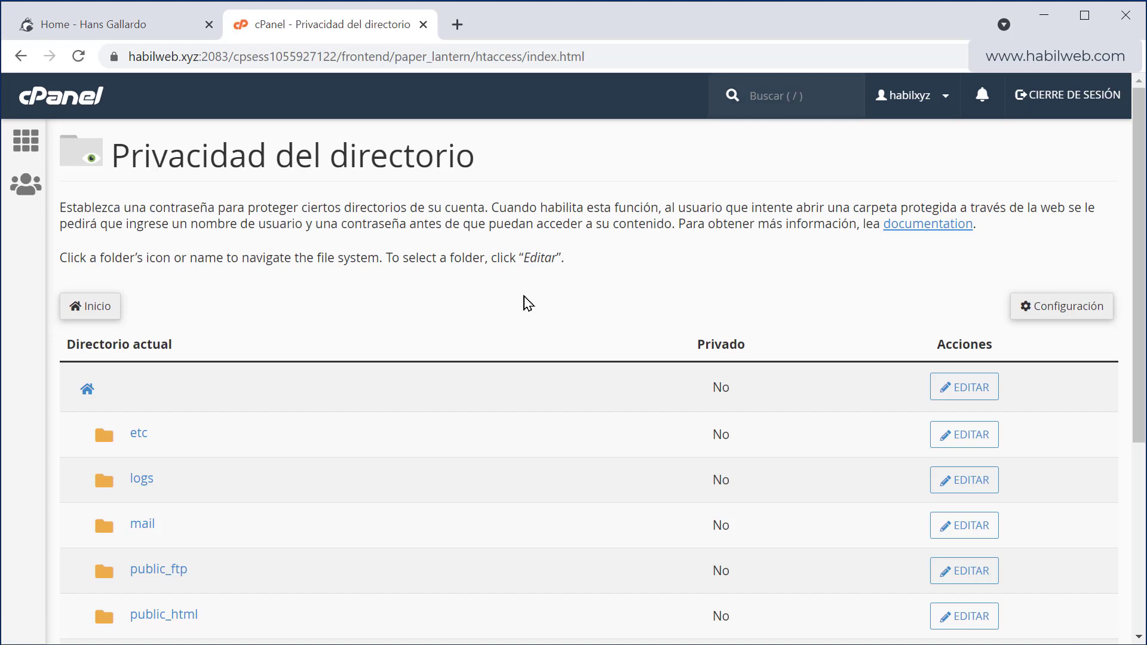
pyautogui.scroll(-3, 528, 303)
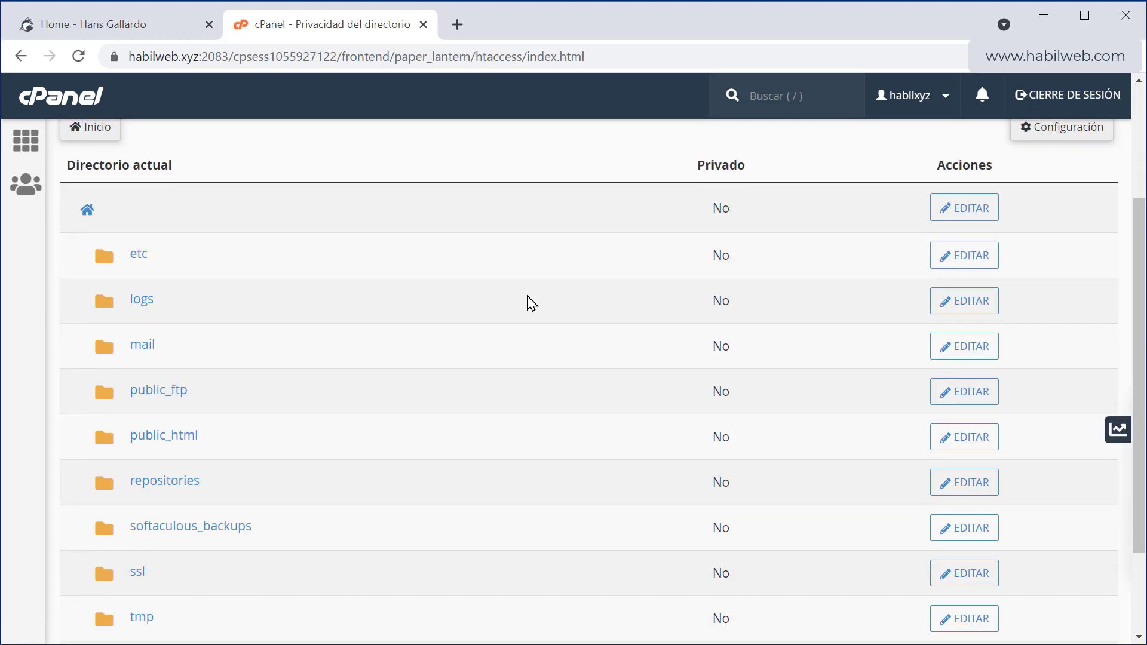
pyautogui.click(154, 438)
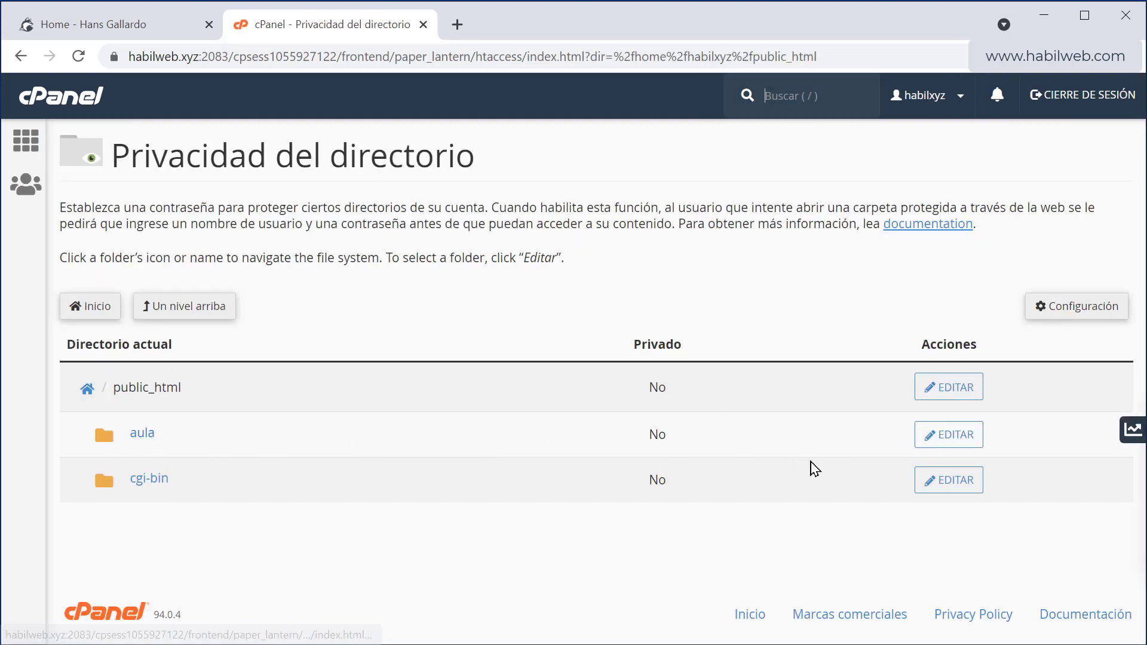
pyautogui.click(945, 438)
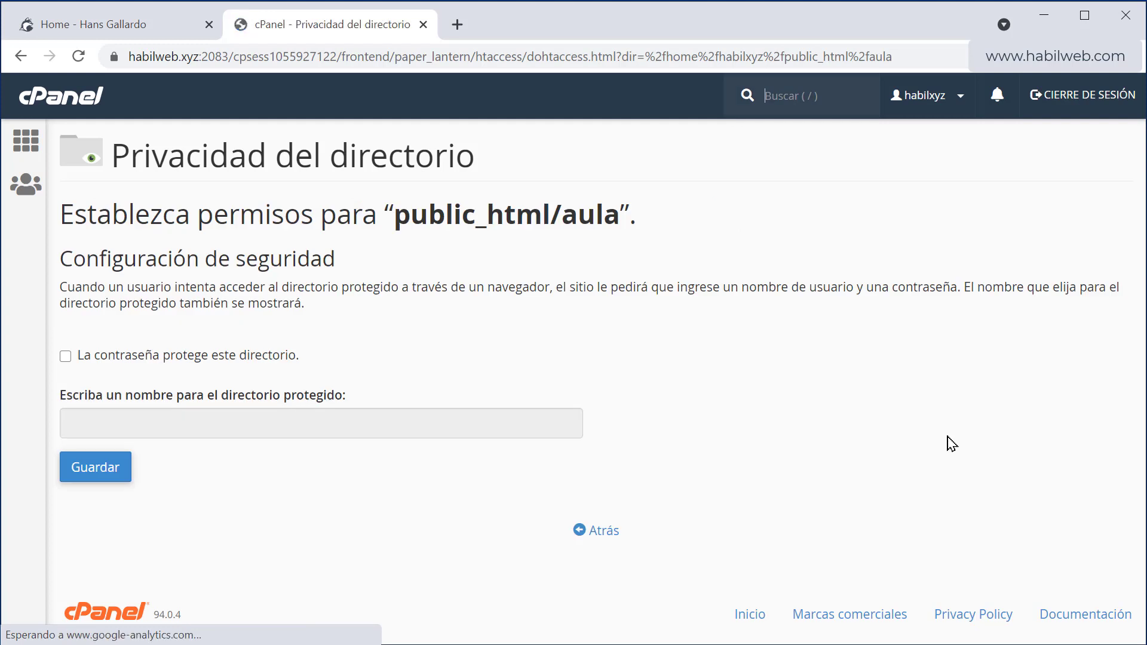
pyautogui.click(66, 358)
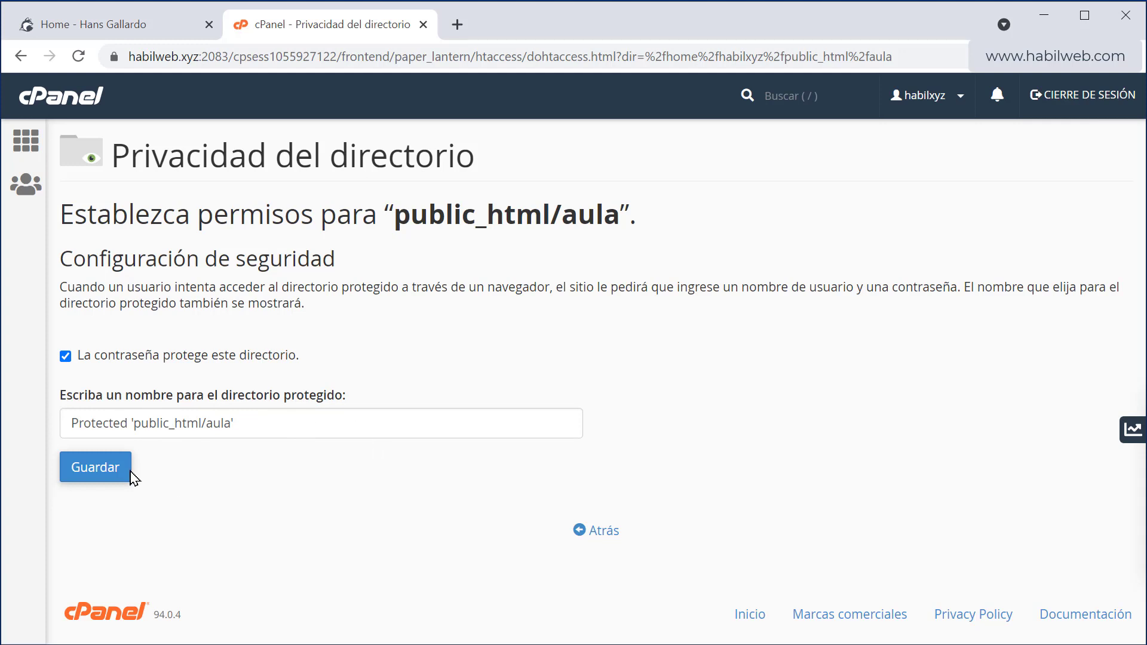
pyautogui.click(106, 468)
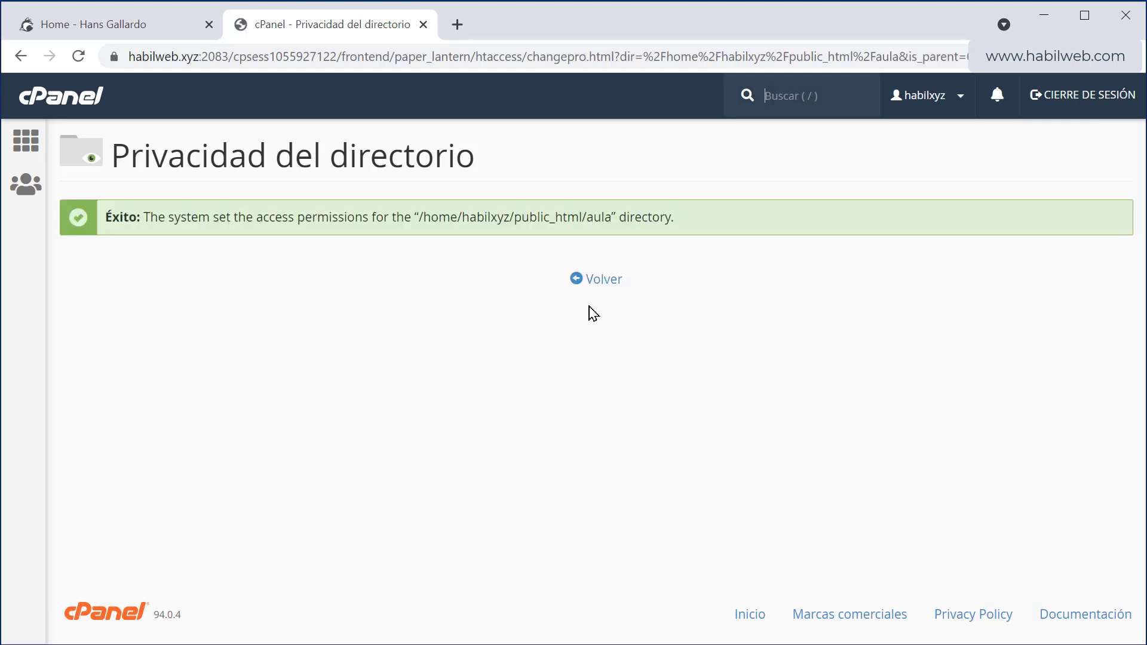
pyautogui.click(600, 281)
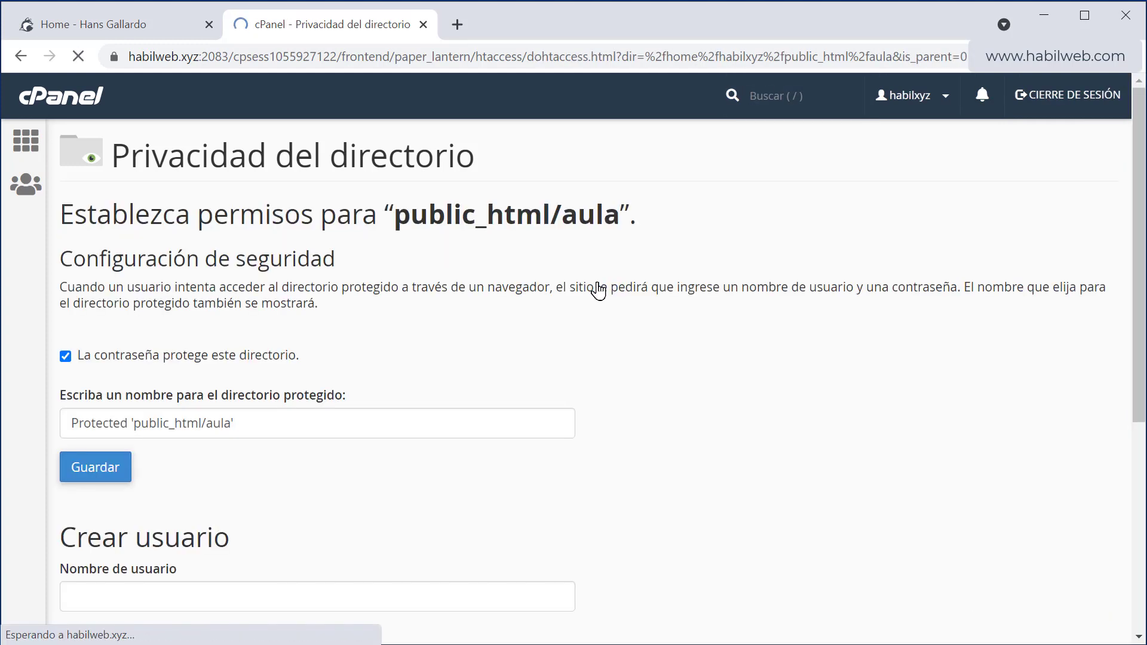
# - Clear the autofilled fields and create user 'prueba' with a password and its confirmation
pyautogui.scroll(-4, 654, 490)
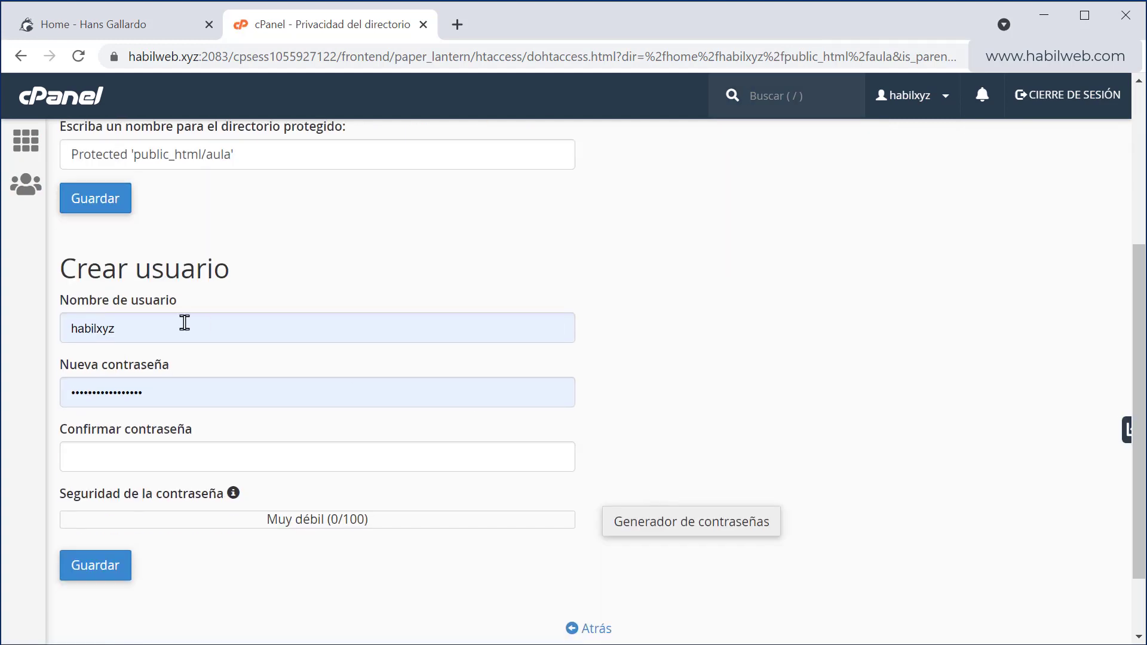
pyautogui.moveTo(177, 325); pyautogui.dragTo(12, 322)
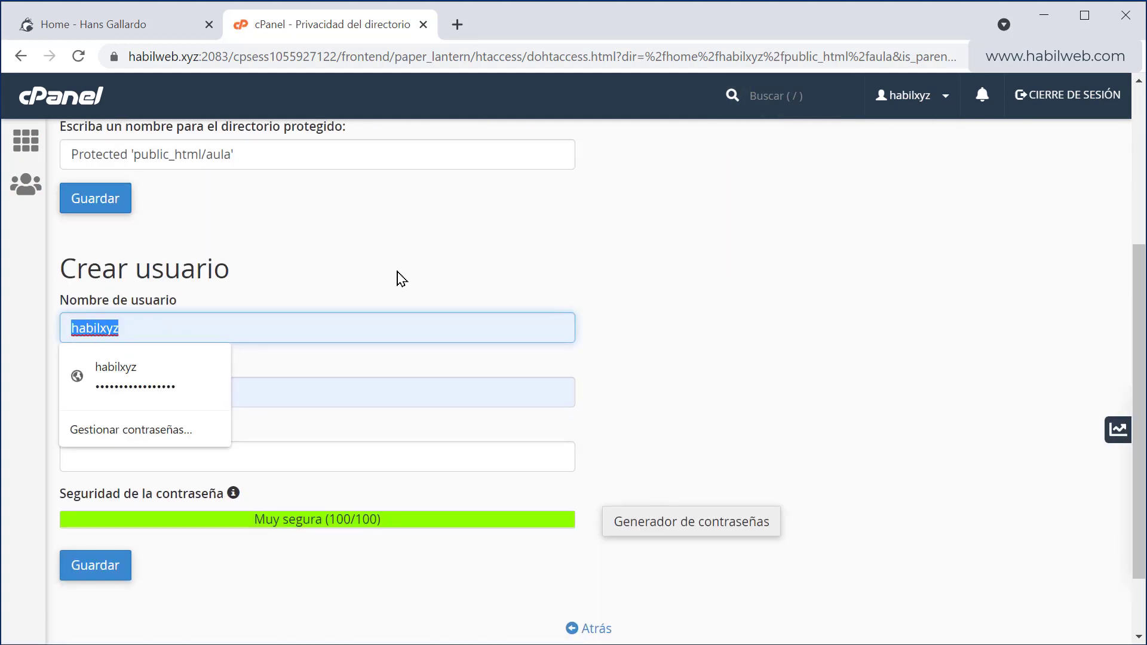
pyautogui.press('BackSpace')
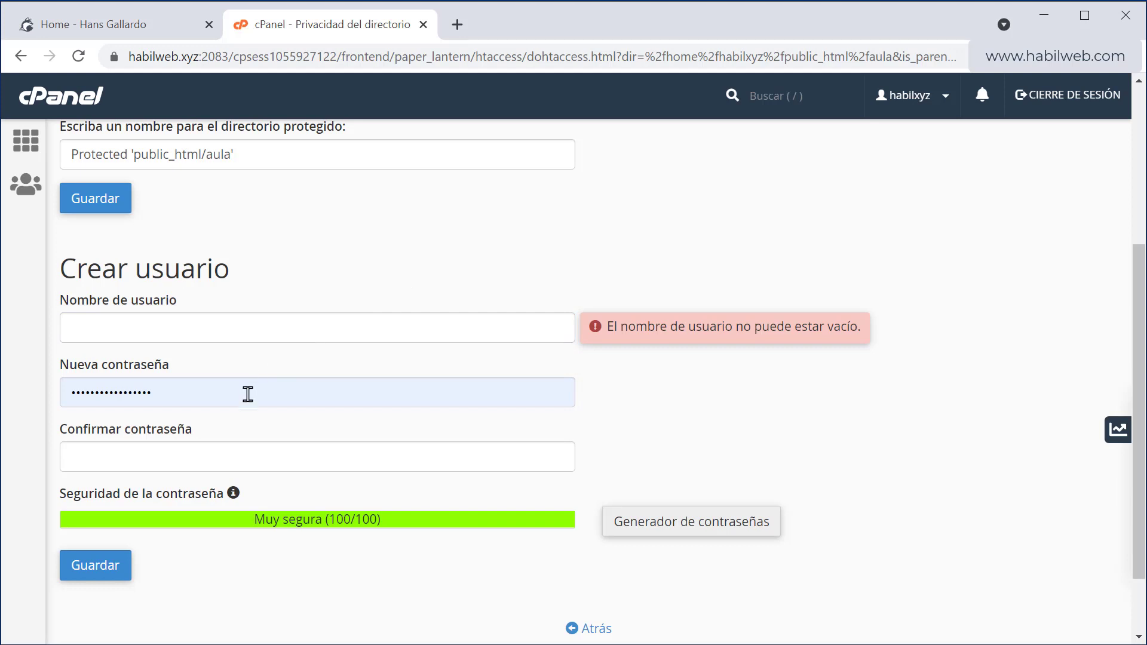
pyautogui.moveTo(251, 392); pyautogui.dragTo(17, 371)
pyautogui.press('BackSpace')
pyautogui.click(321, 317)
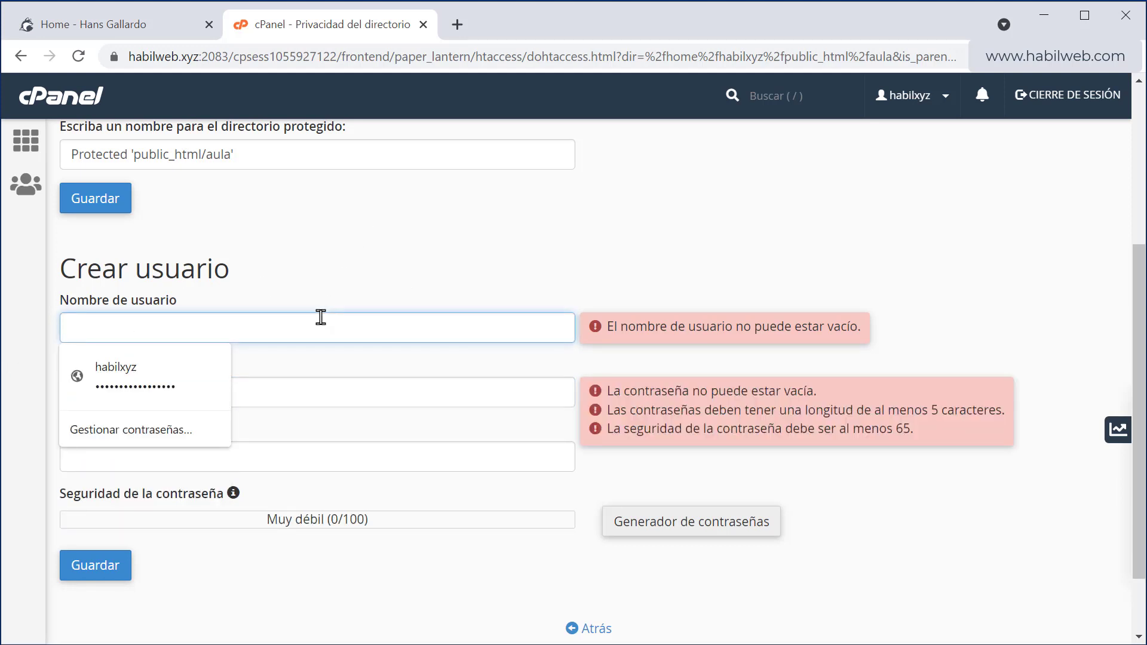
pyautogui.write('prueba')
pyautogui.press('Tab')
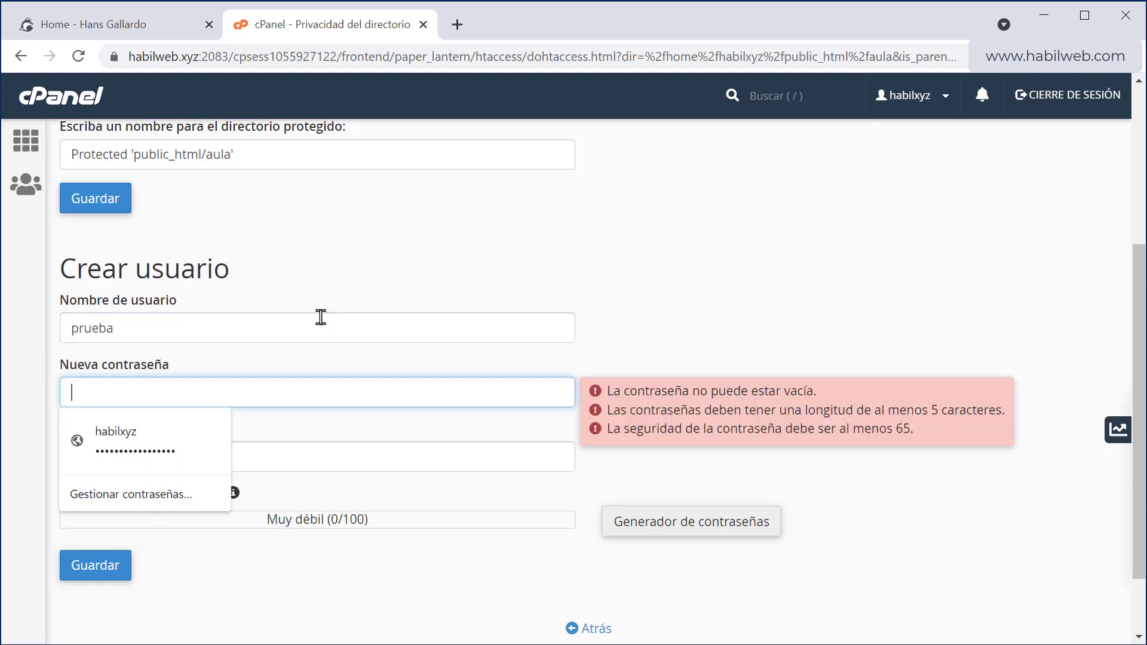
pyautogui.write('************')
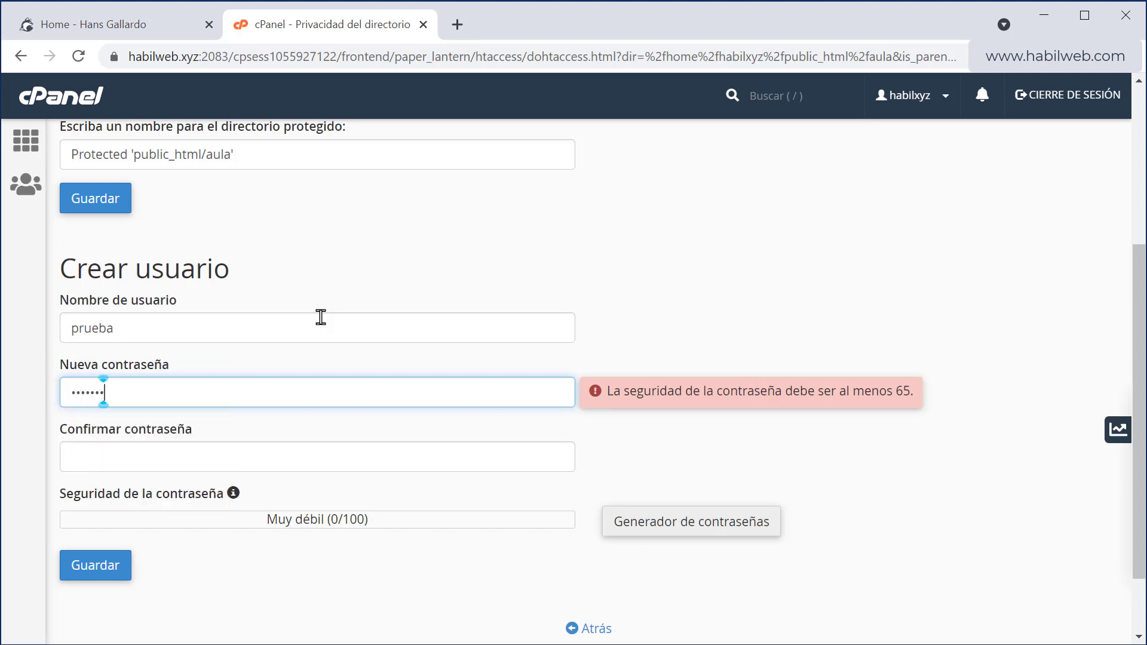
pyautogui.press('Tab')
pyautogui.write('****')
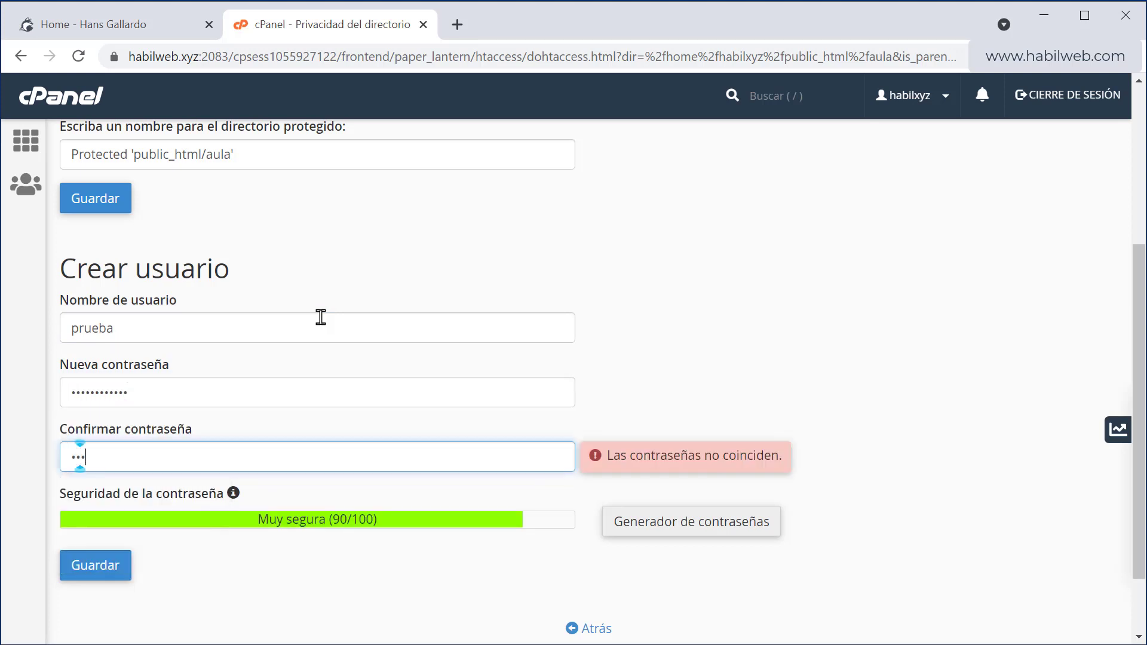
pyautogui.write('*******')
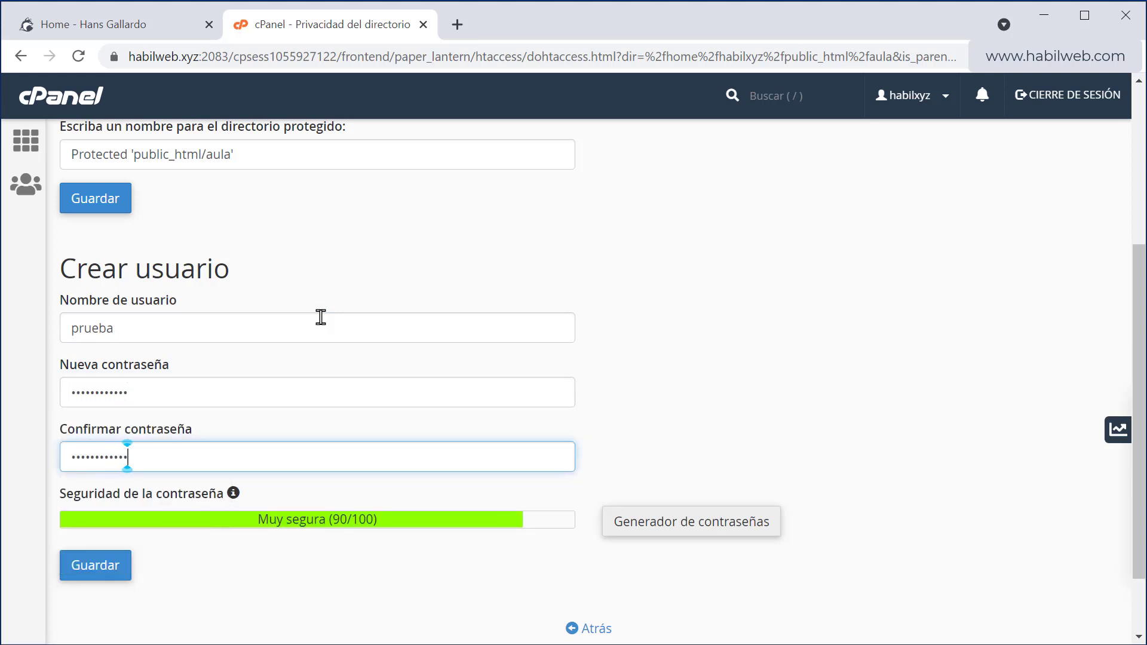
pyautogui.click(97, 567)
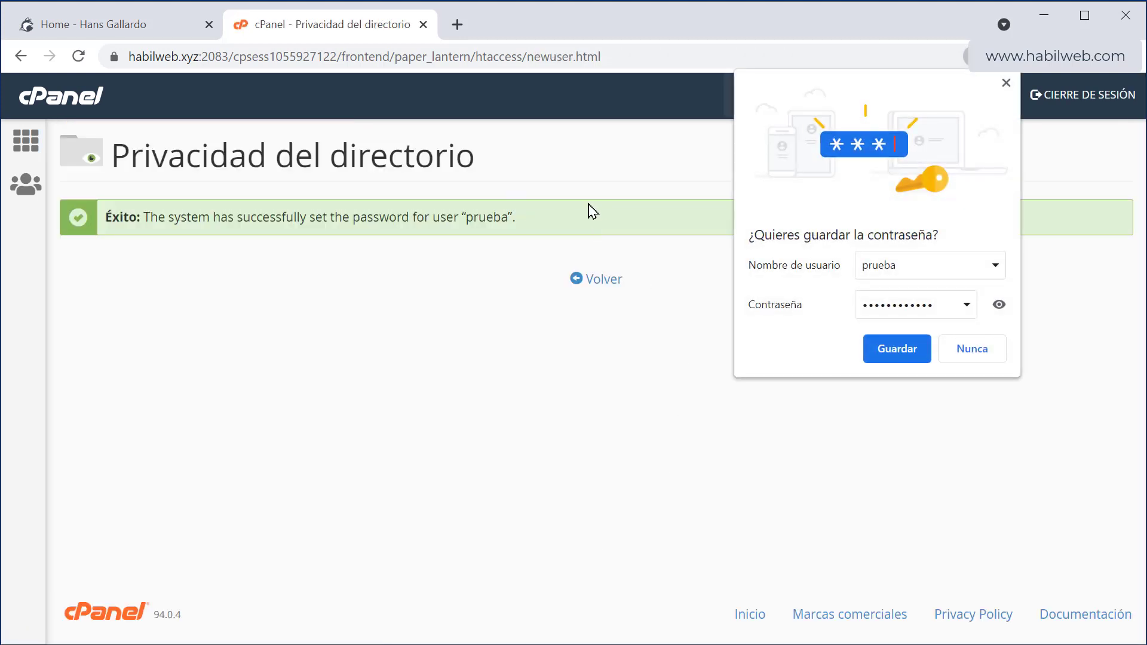
# - Dismiss Chrome's save-password prompt and return to the main cPanel page
pyautogui.click(1004, 84)
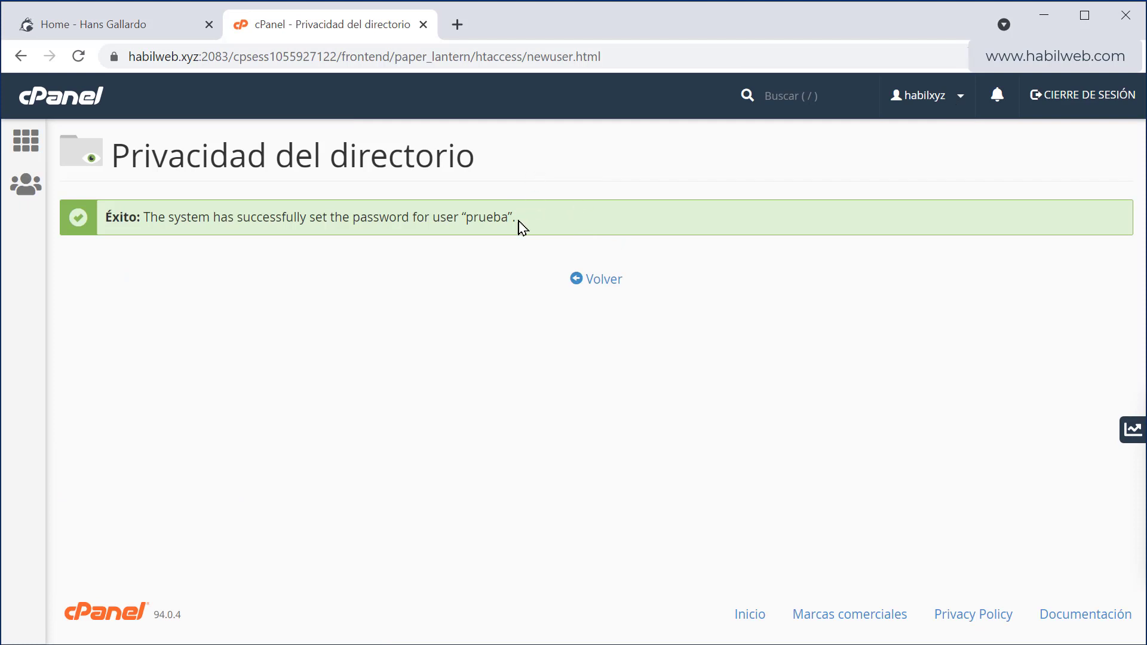
pyautogui.click(605, 286)
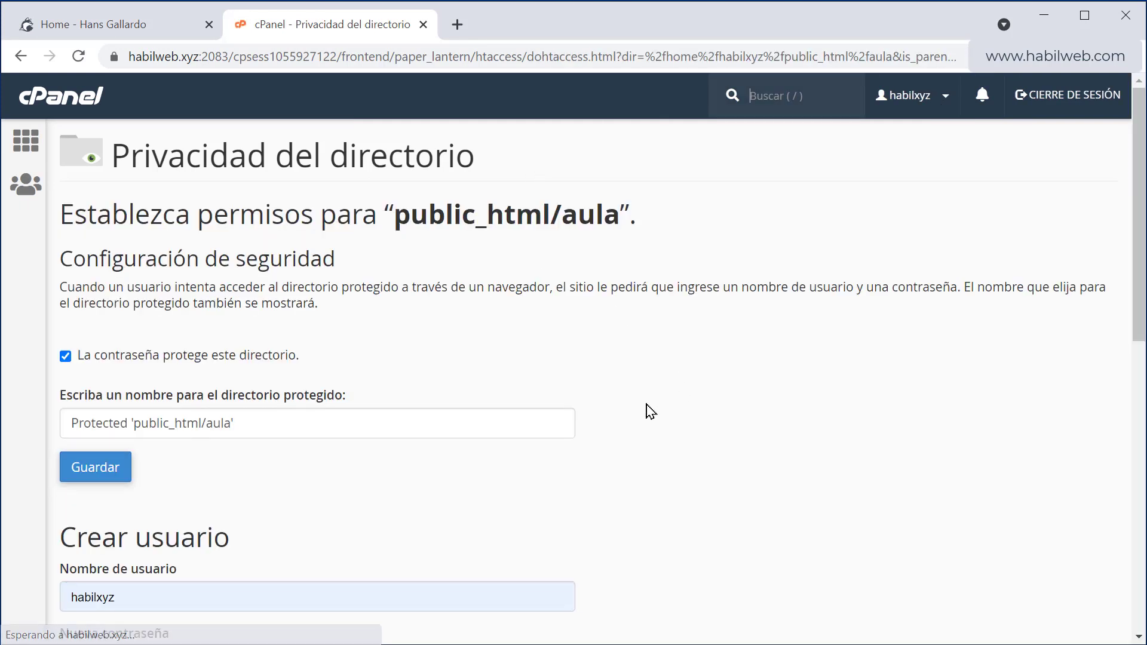
pyautogui.scroll(-5, 640, 418)
pyautogui.scroll(3, 641, 418)
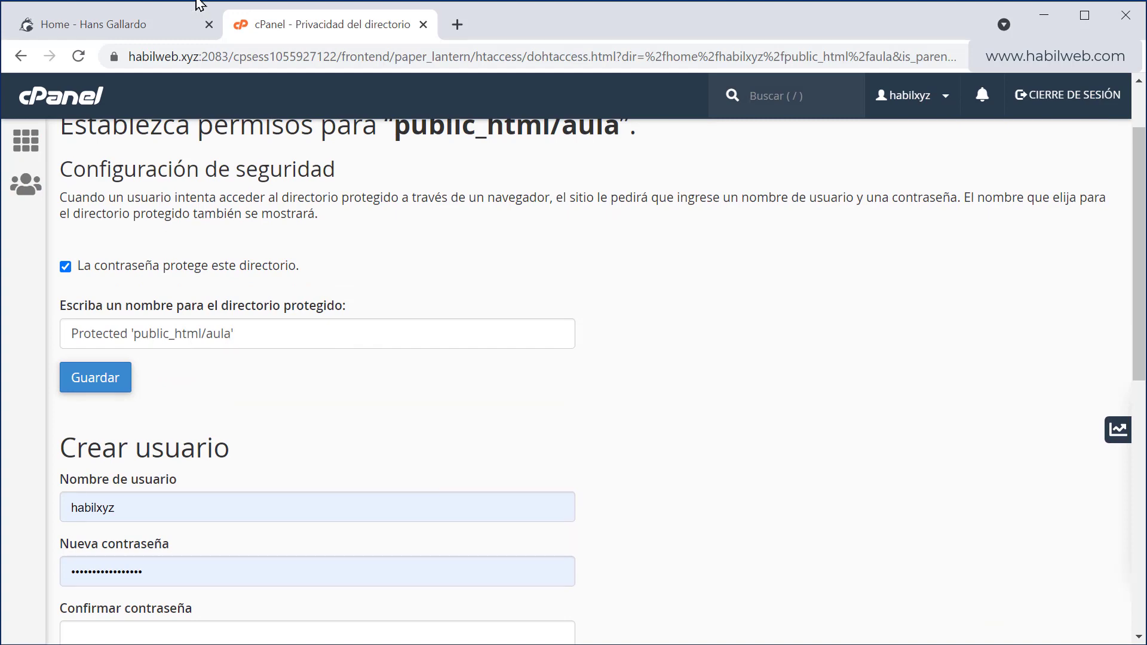
pyautogui.click(161, 23)
pyautogui.click(328, 27)
pyautogui.click(53, 97)
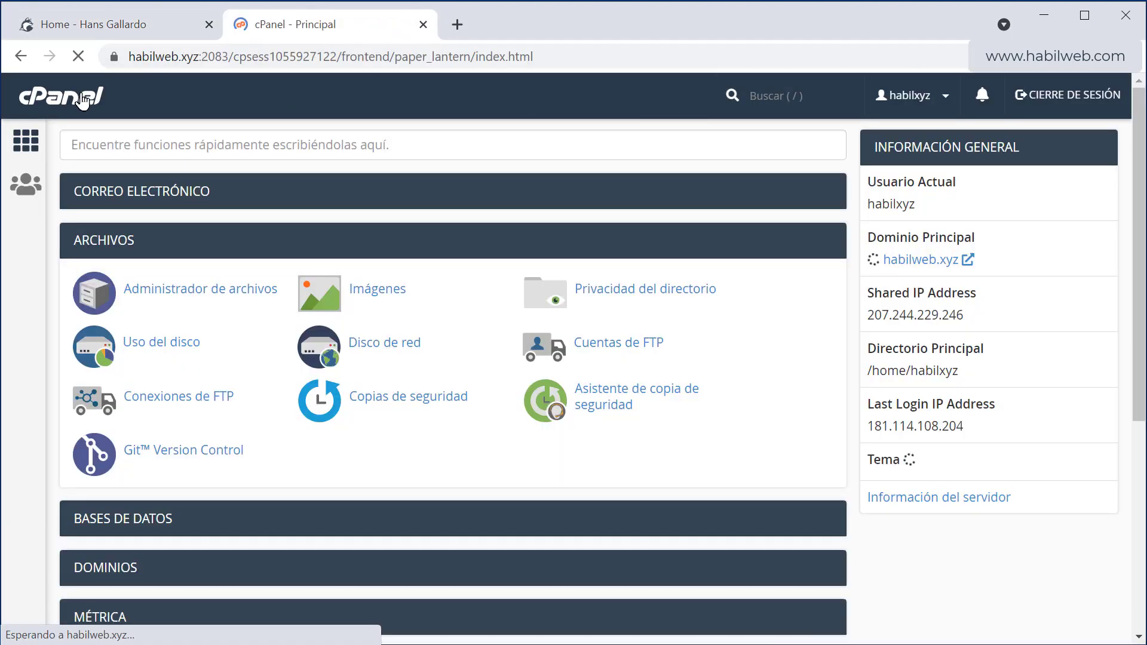
# - Open habilweb.xyz/aula in a new tab and log in, getting 403 Forbidden, then return to cPanel
pyautogui.click(924, 267)
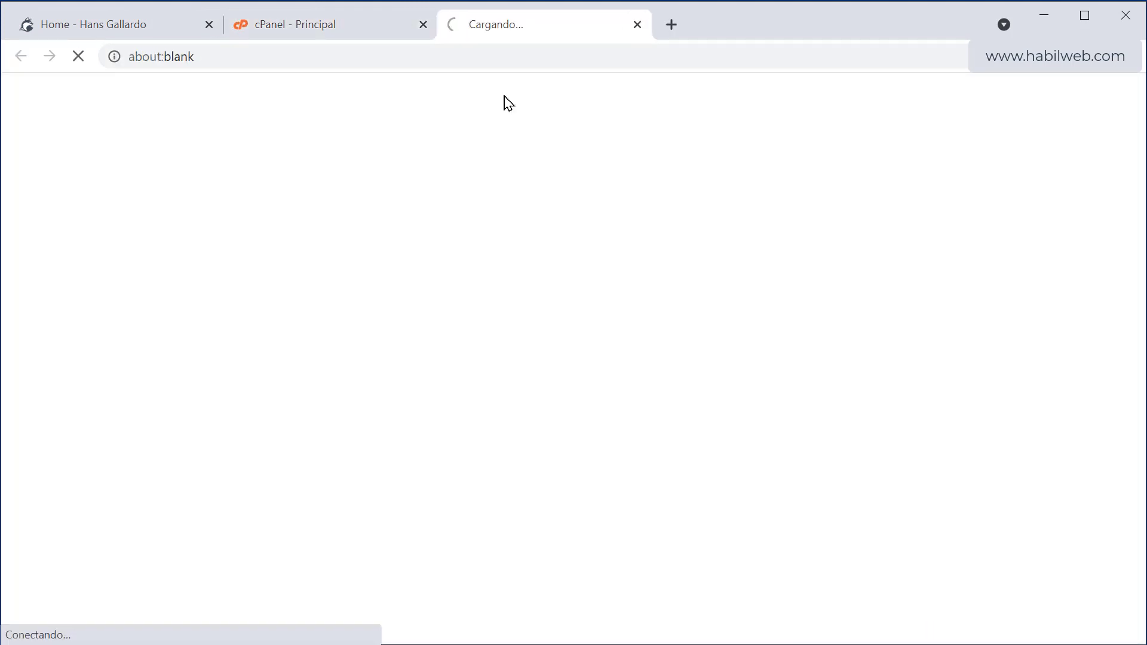
pyautogui.write('/aula')
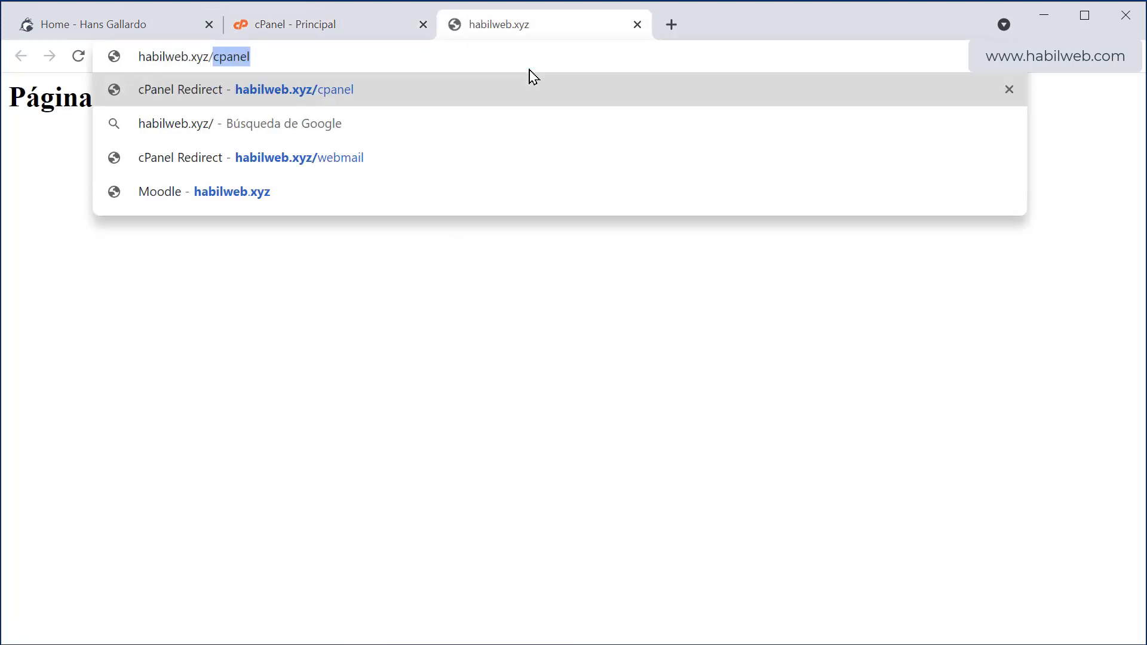
pyautogui.press('Return')
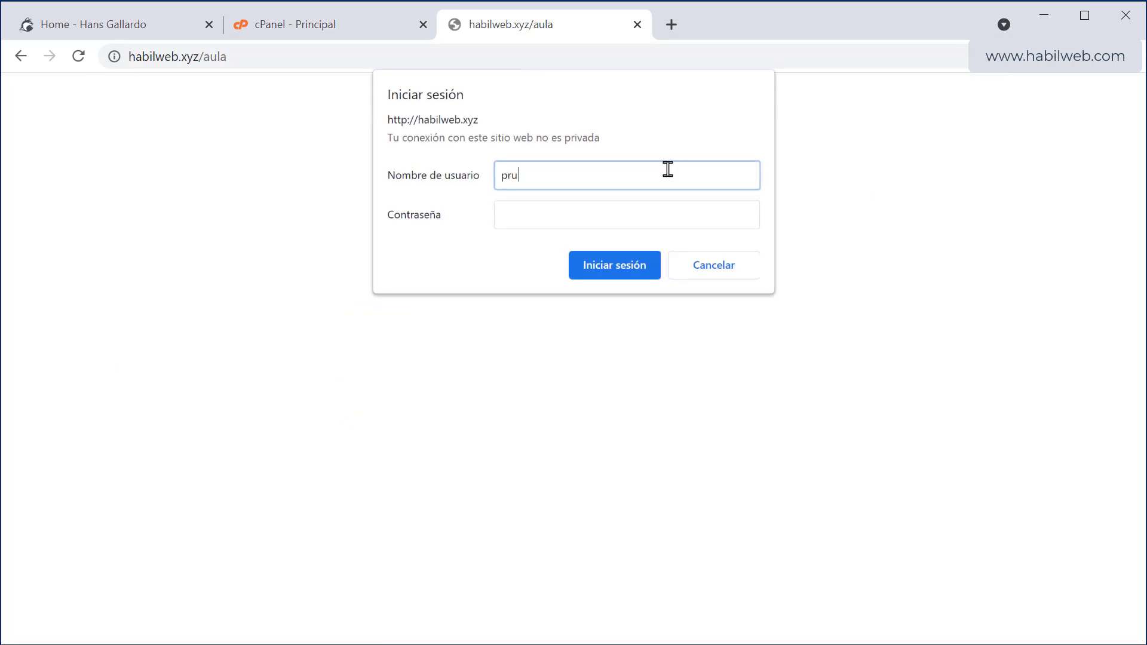
pyautogui.press('Tab')
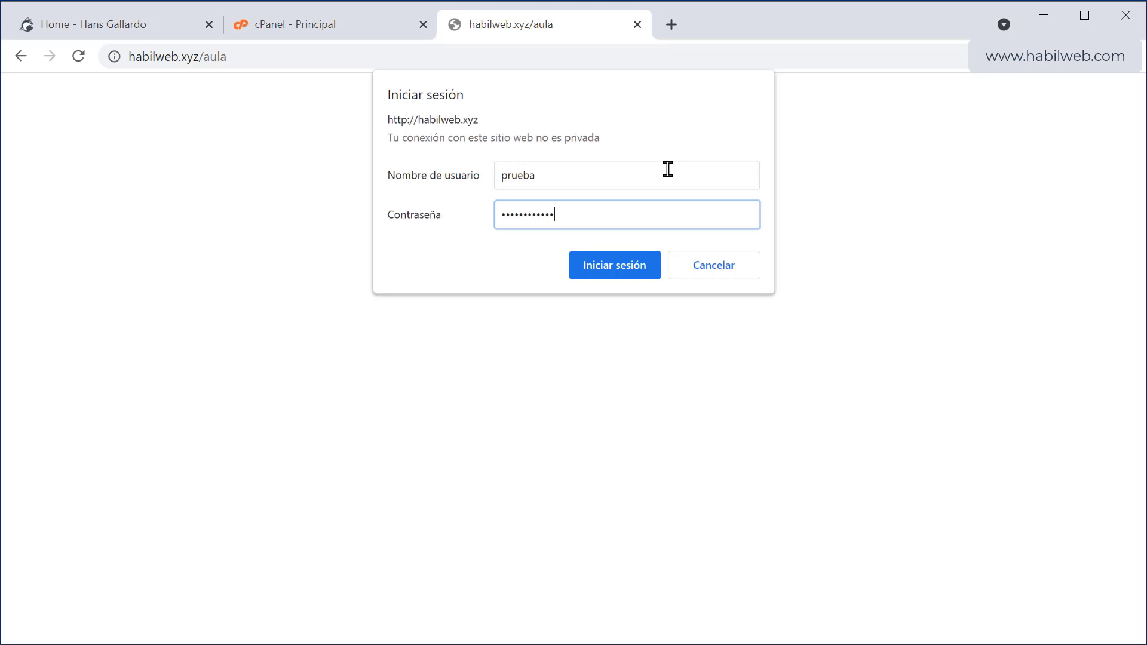
pyautogui.click(605, 268)
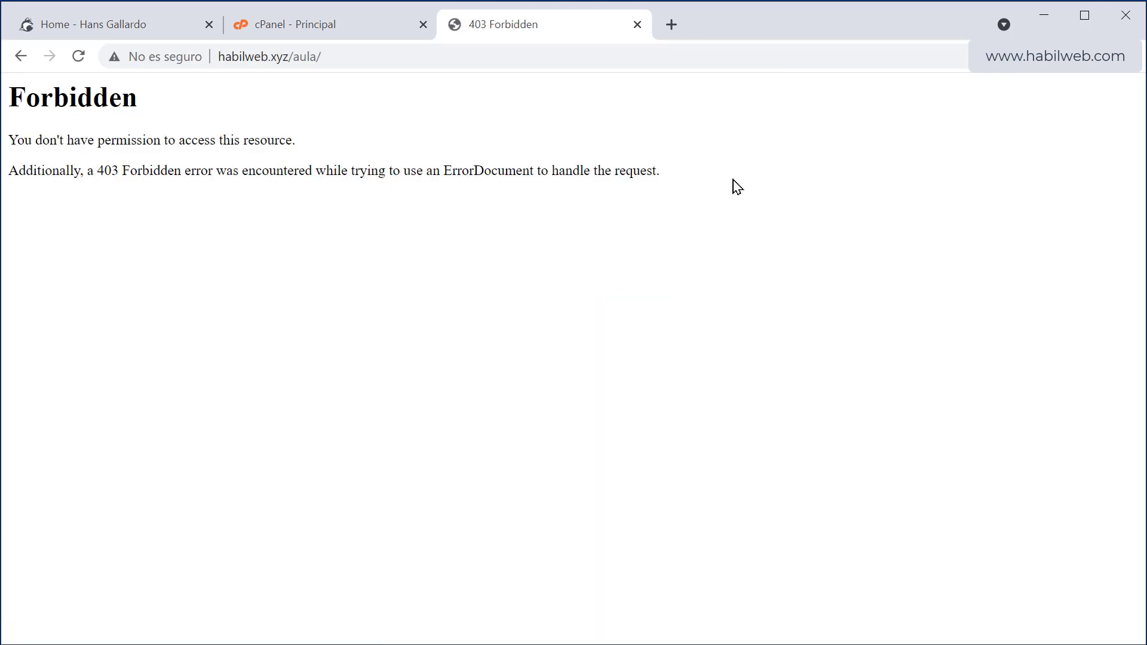
pyautogui.moveTo(686, 169); pyautogui.dragTo(7, 98)
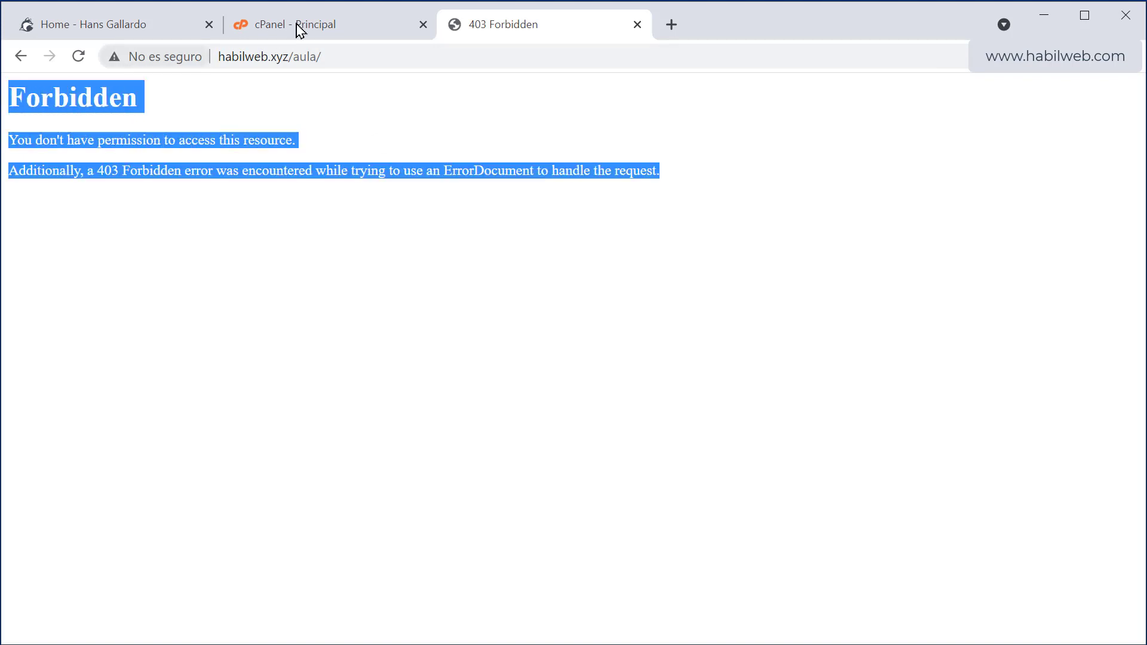
pyautogui.click(333, 17)
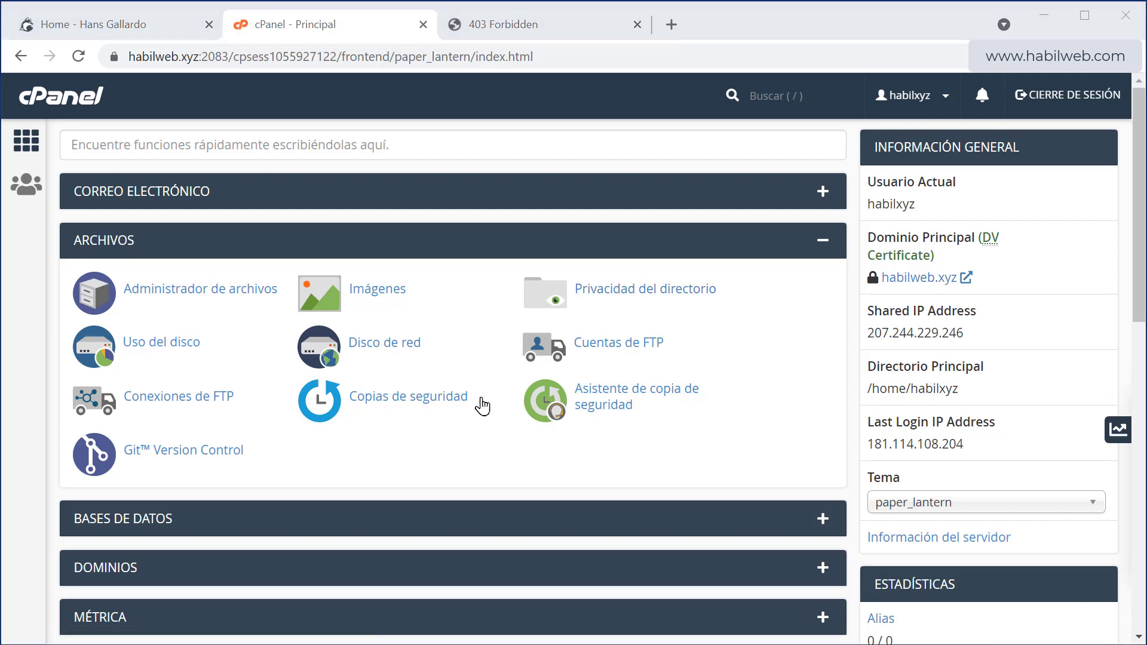
# - Review the Uso del disco table of space used per directory, then return to the cPanel home page
pyautogui.click(193, 352)
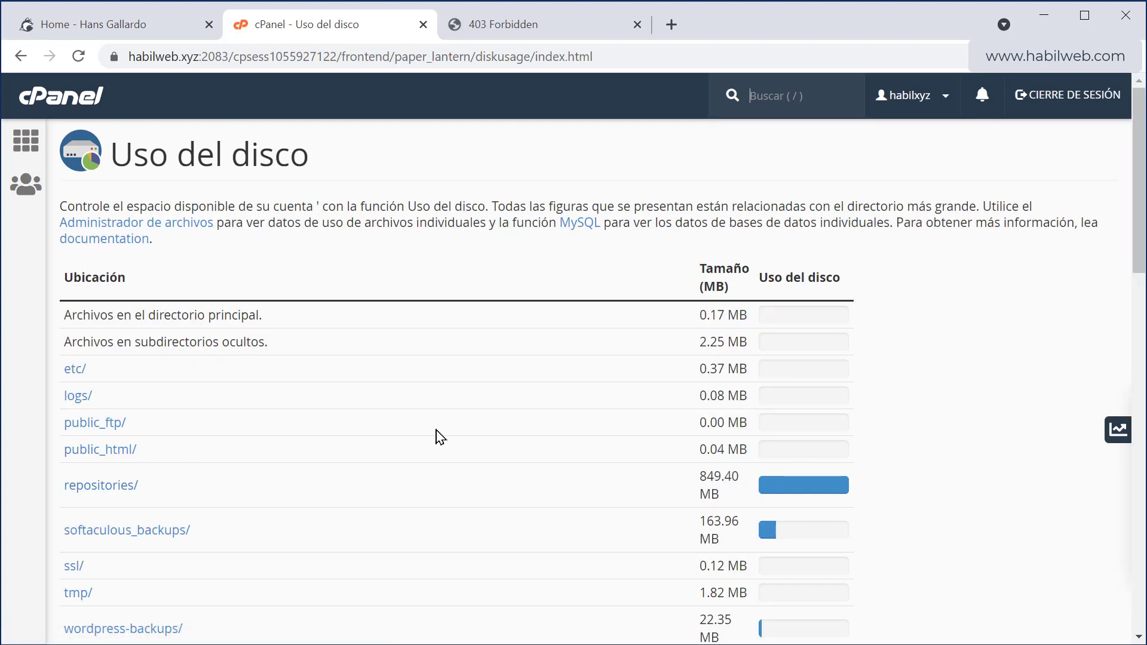
pyautogui.scroll(-3, 441, 438)
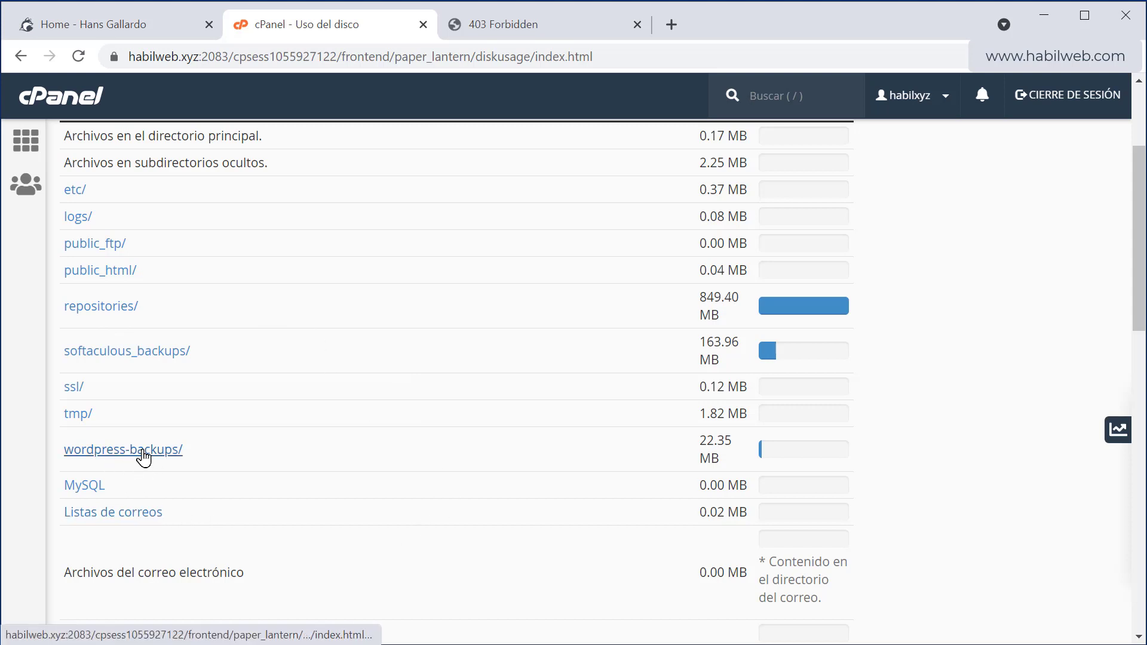
pyautogui.scroll(1, 161, 355)
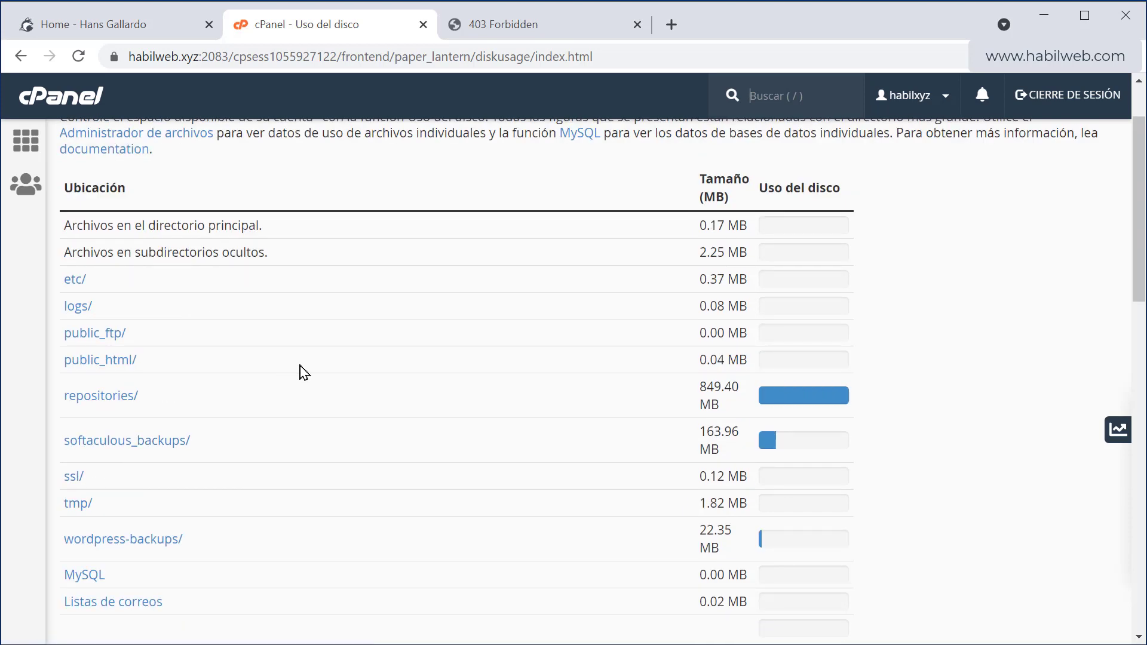
pyautogui.scroll(-15, 228, 275)
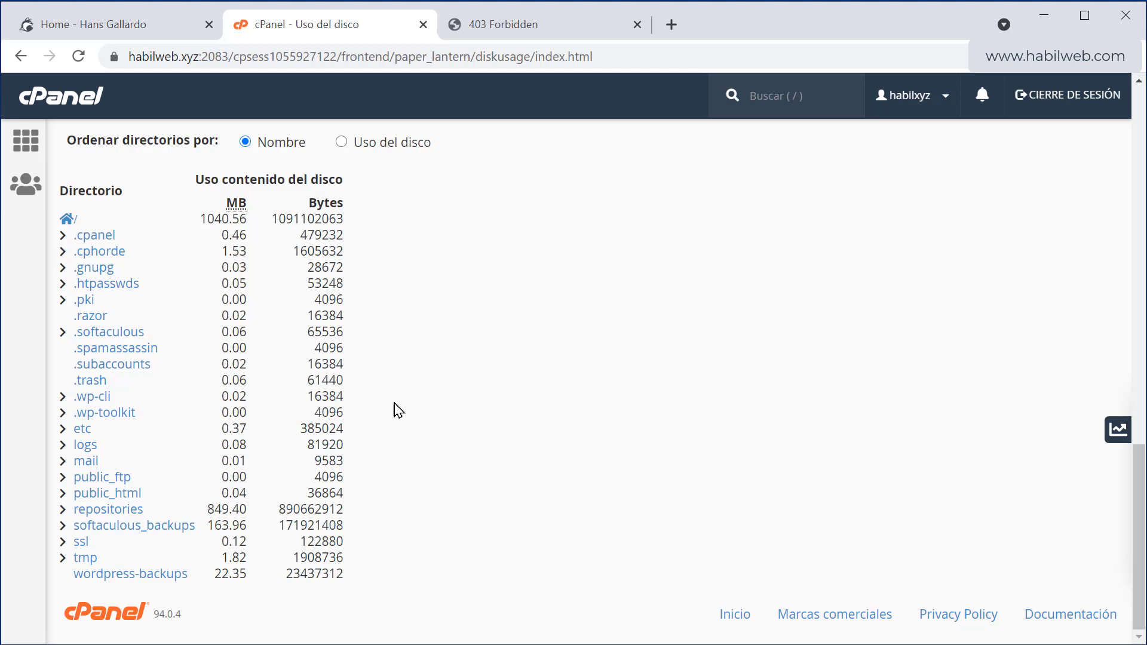
pyautogui.scroll(15, 398, 411)
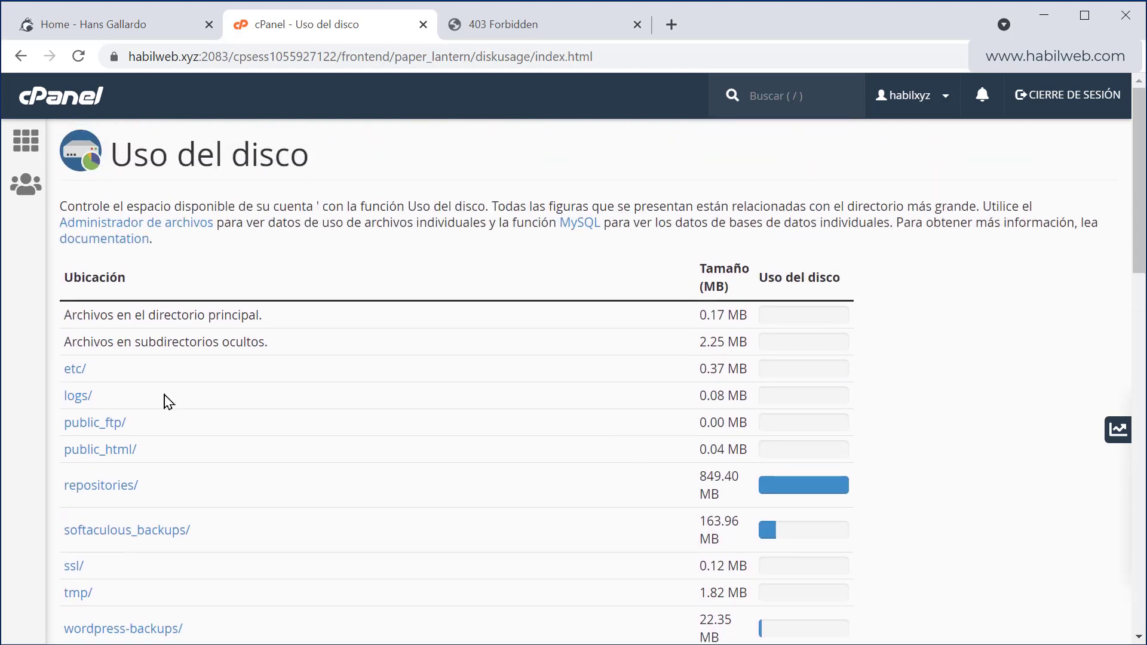
pyautogui.click(26, 141)
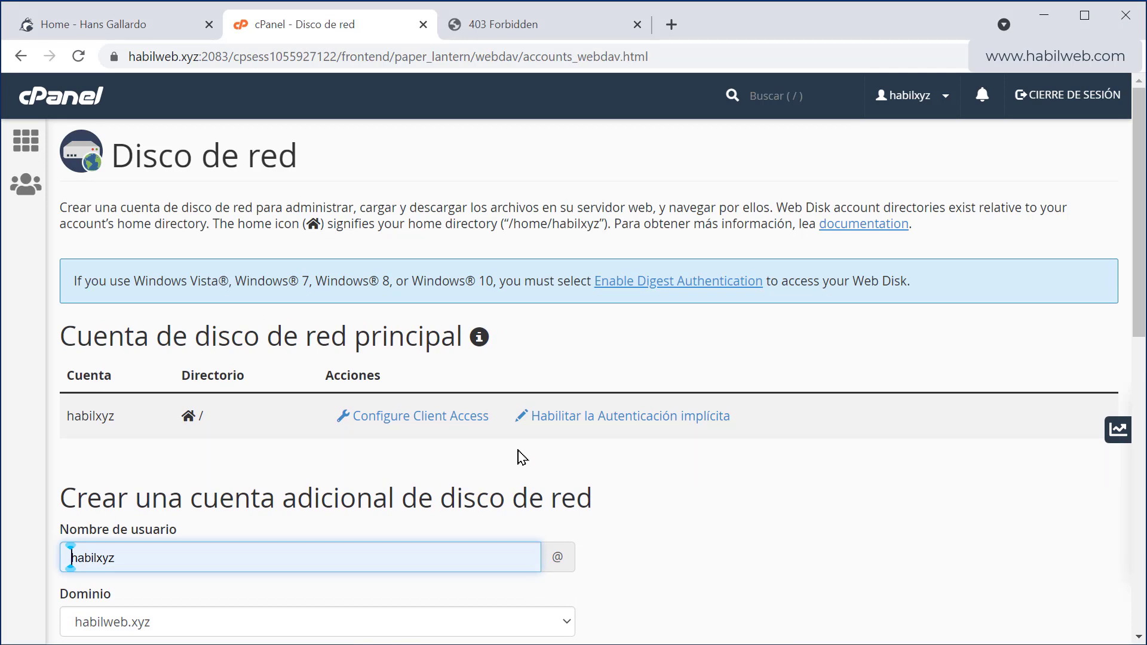
# - Look over the Disco de red page, enable Digest Authentication for the main Web Disk account, and go home
pyautogui.moveTo(114, 159); pyautogui.dragTo(299, 168)
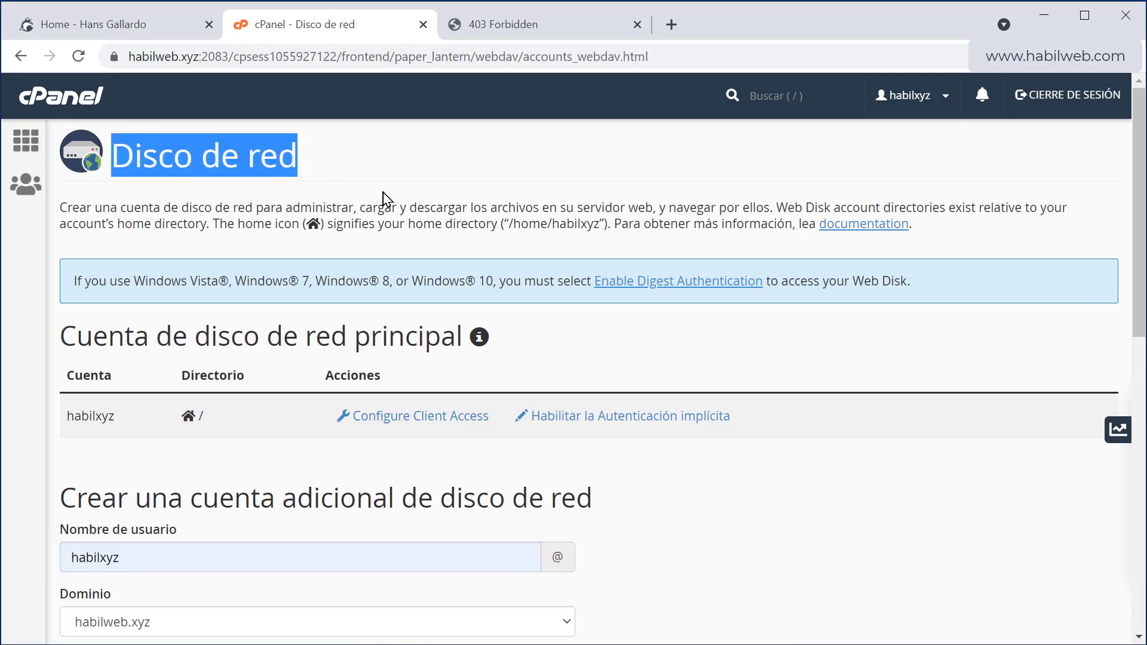
pyautogui.moveTo(424, 208); pyautogui.dragTo(430, 208)
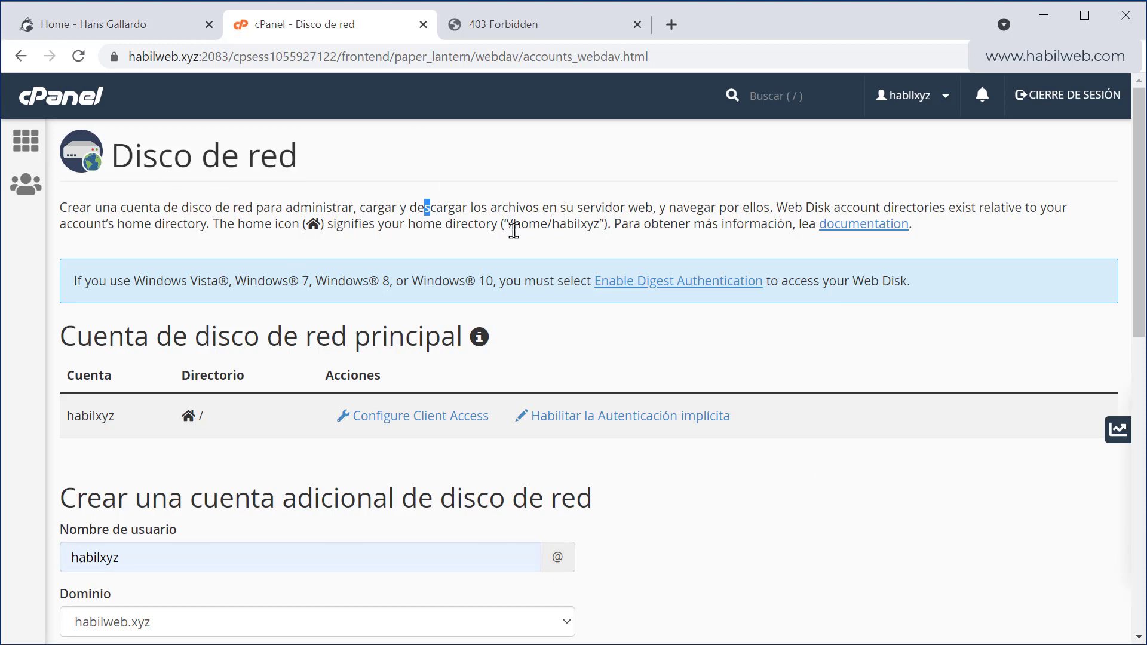
pyautogui.scroll(-7, 795, 455)
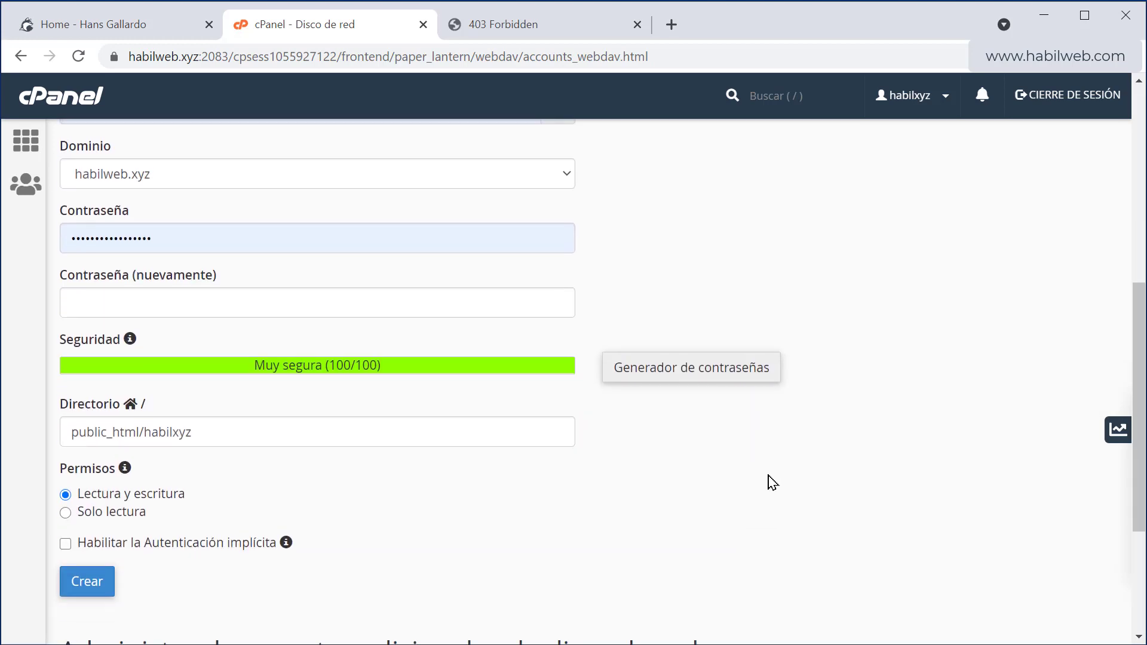
pyautogui.scroll(-3, 768, 473)
pyautogui.scroll(-1, 769, 470)
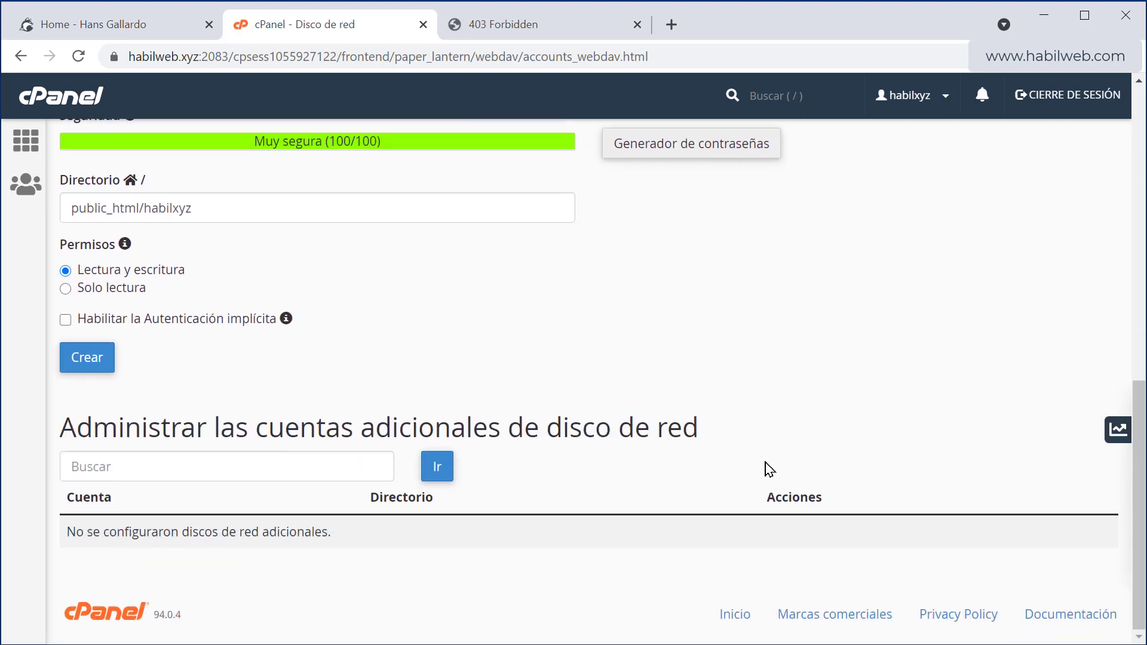
pyautogui.scroll(11, 769, 469)
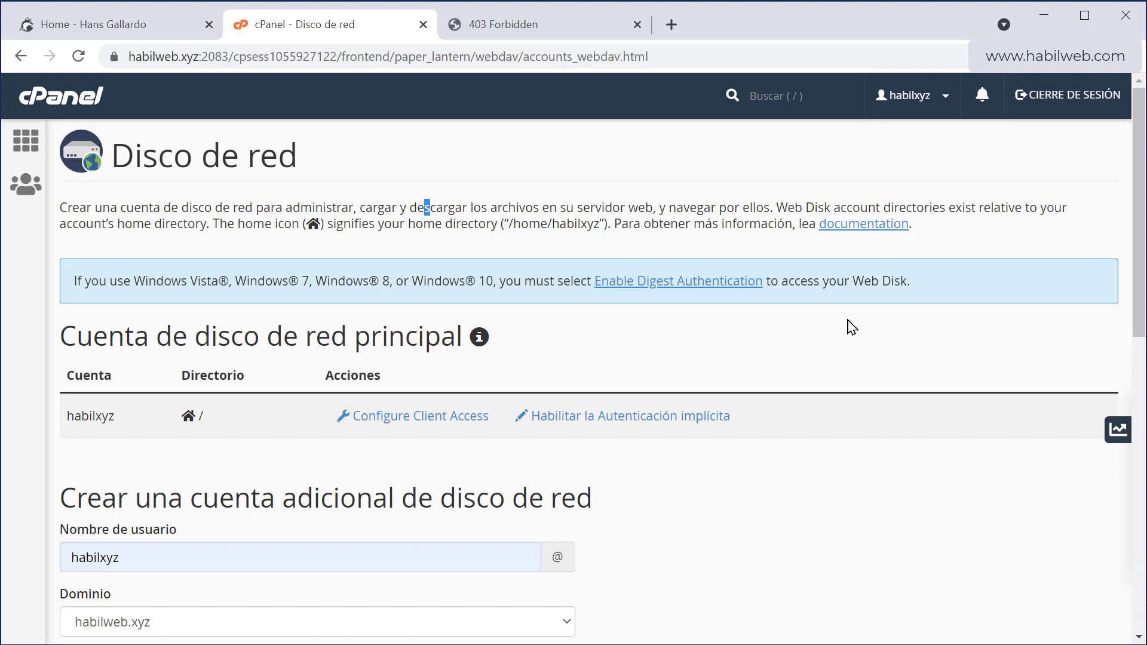
pyautogui.click(656, 283)
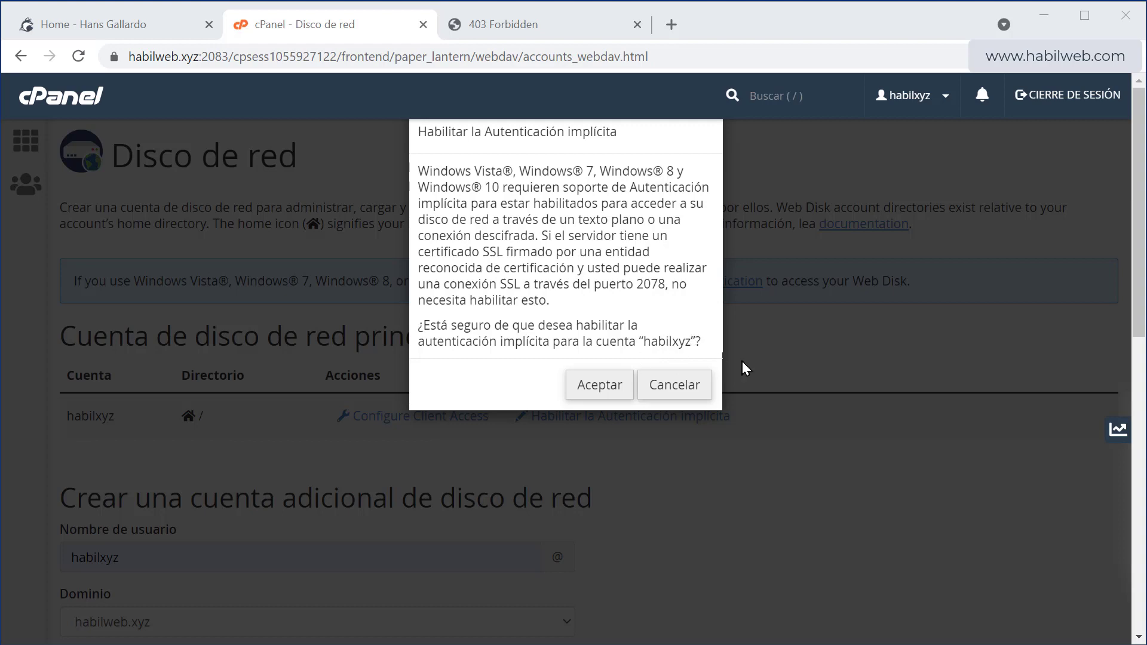
pyautogui.click(616, 394)
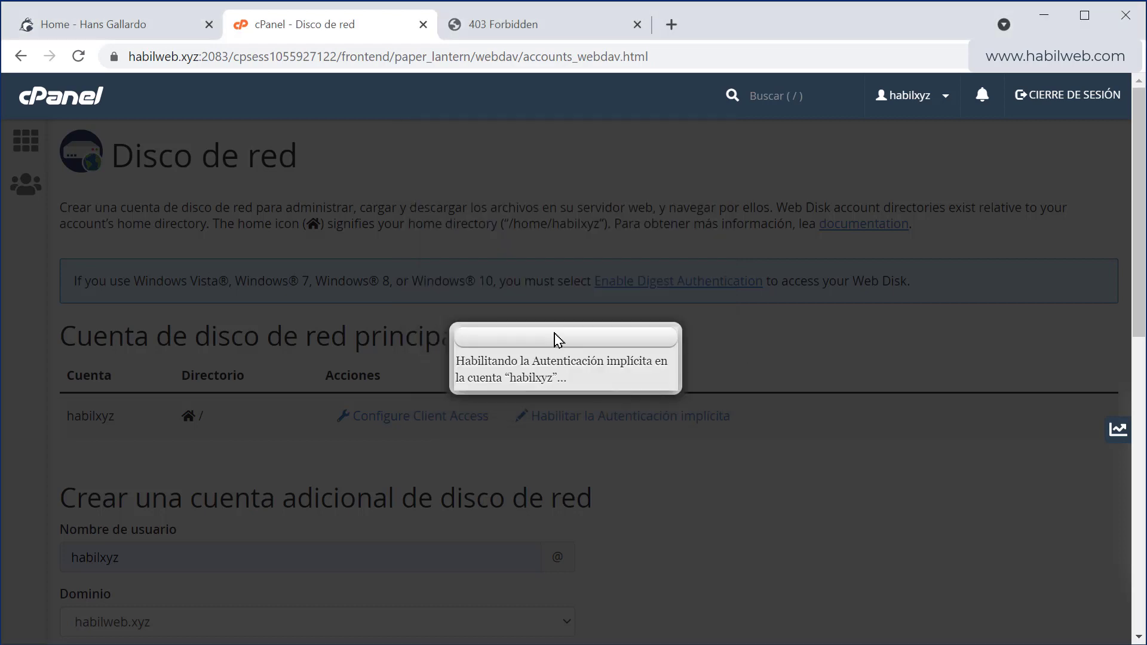
pyautogui.click(27, 142)
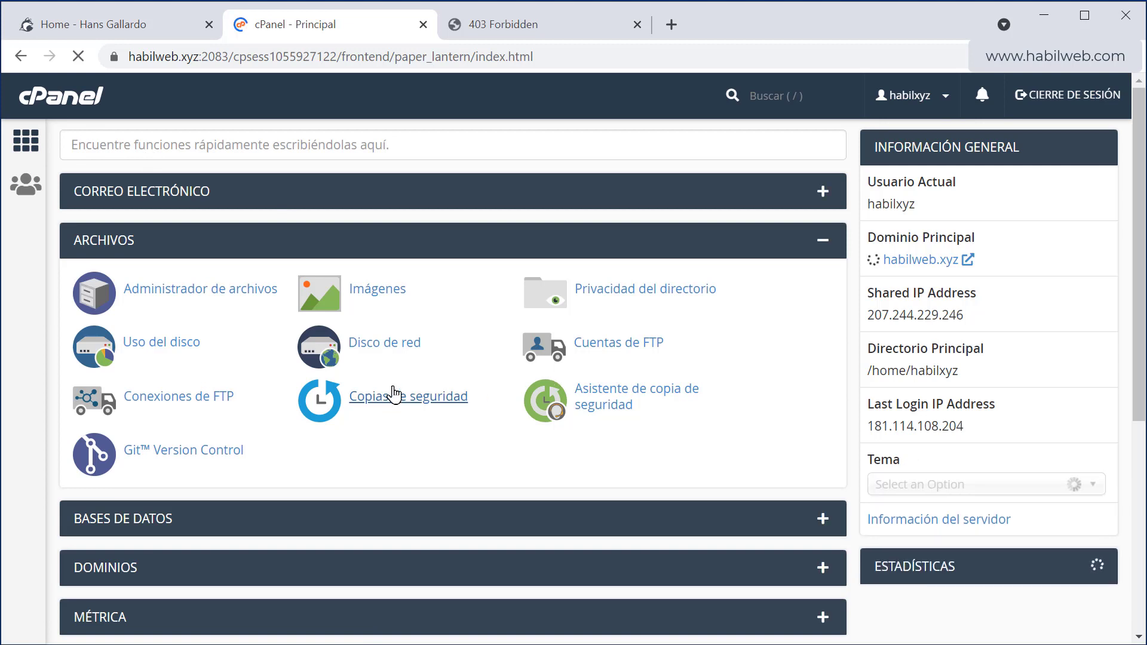
# - On the FTP accounts page, enter the login name 'prueba' for domain habilweb.xyz
pyautogui.click(625, 342)
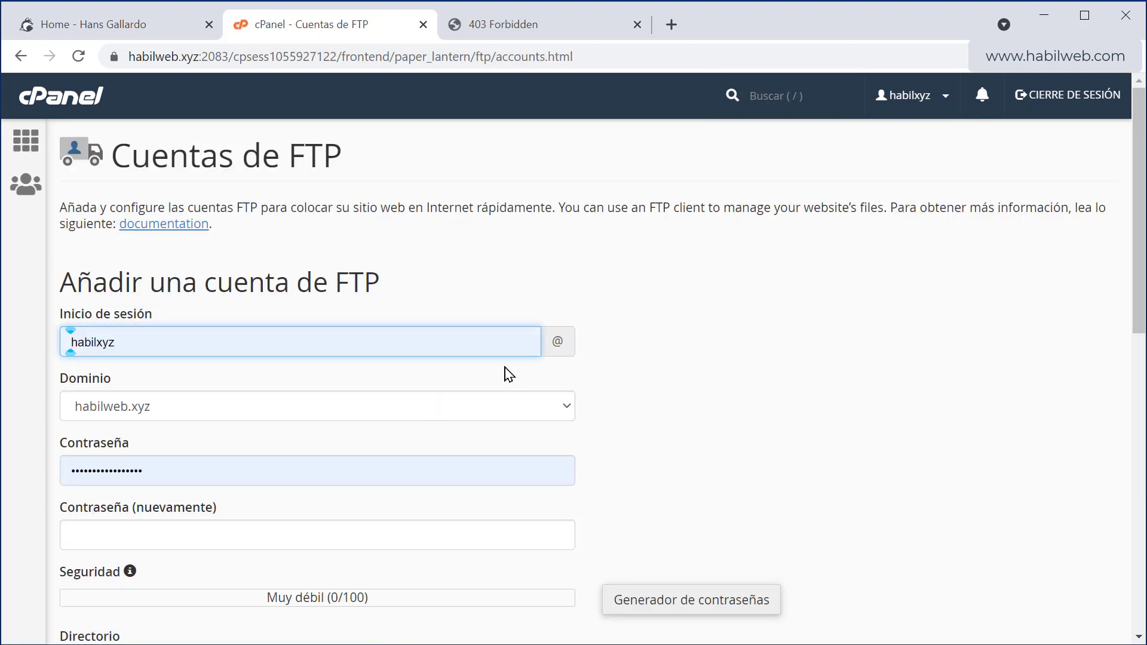
pyautogui.click(425, 344)
pyautogui.hotkey('ctrl', 'a')
pyautogui.click(730, 361)
pyautogui.scroll(-6, 761, 364)
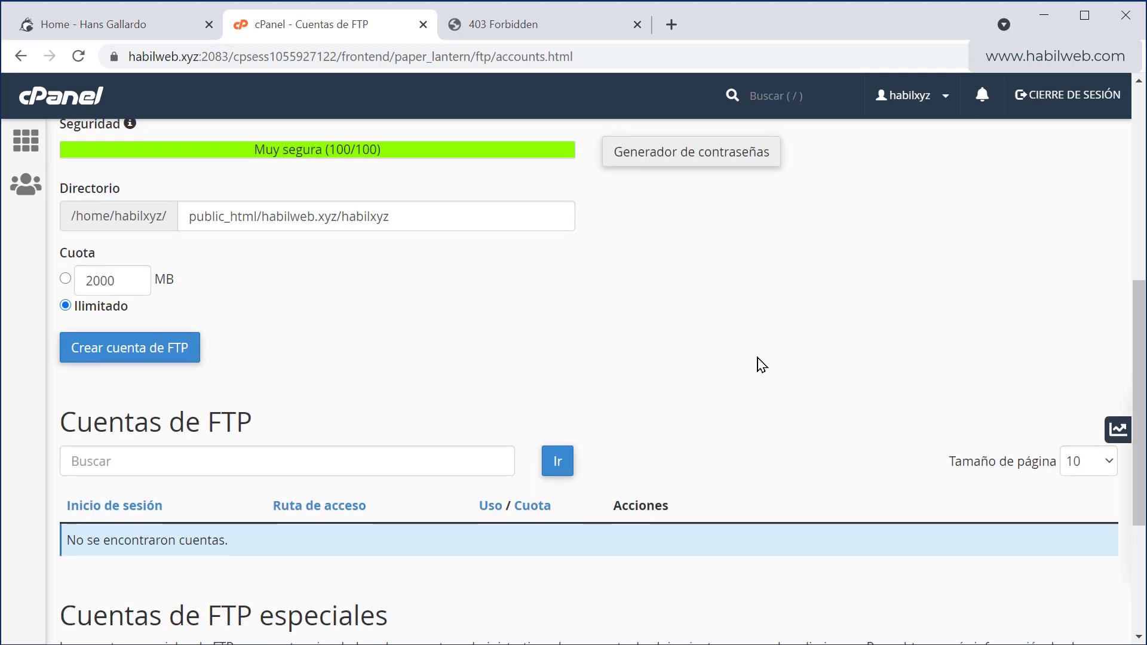
pyautogui.scroll(6, 761, 365)
pyautogui.write('prueba')
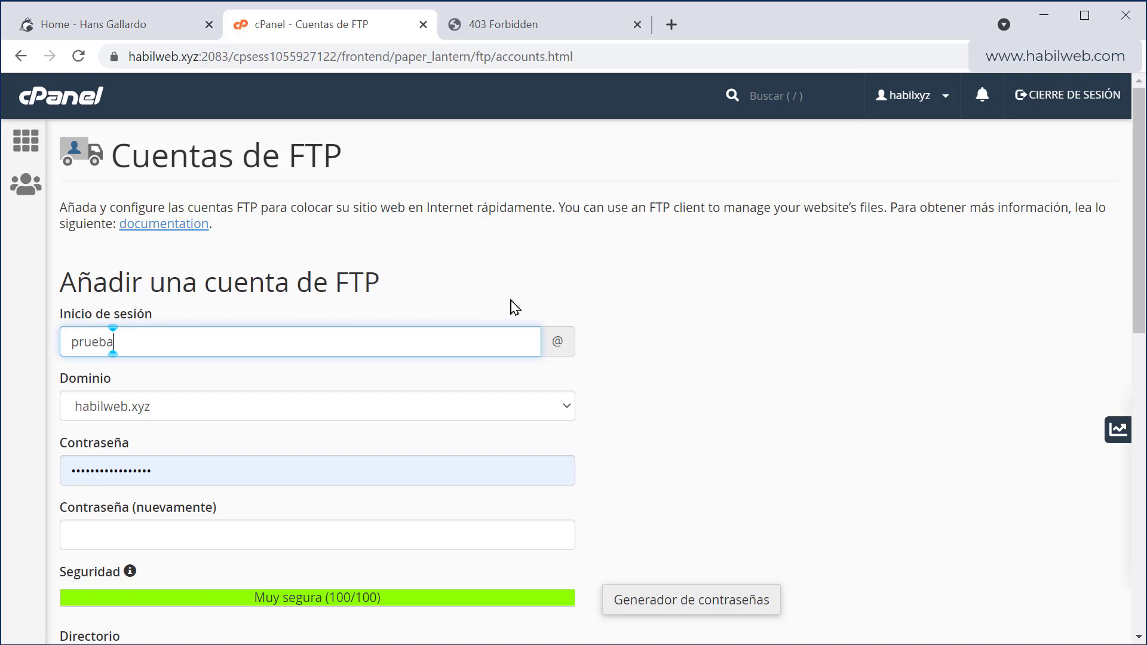
pyautogui.press('Tab')
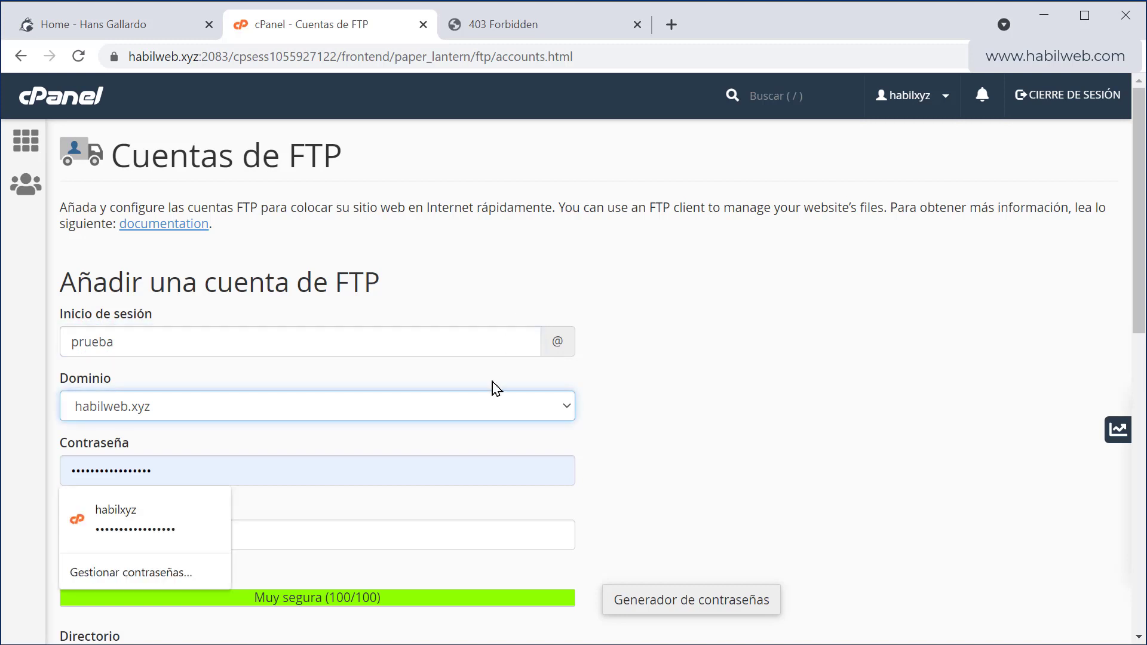
pyautogui.press('Tab')
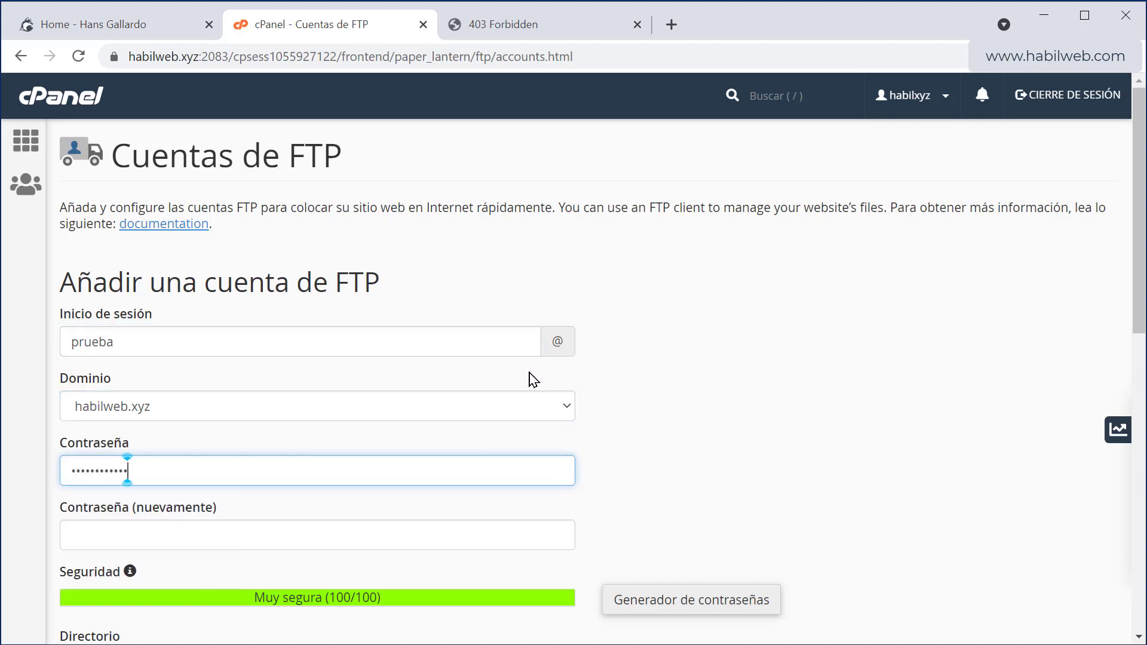
# - Enter and confirm the account password, create the unlimited-quota FTP account, and decline saving the password
pyautogui.hotkey('ctrl', 'a')
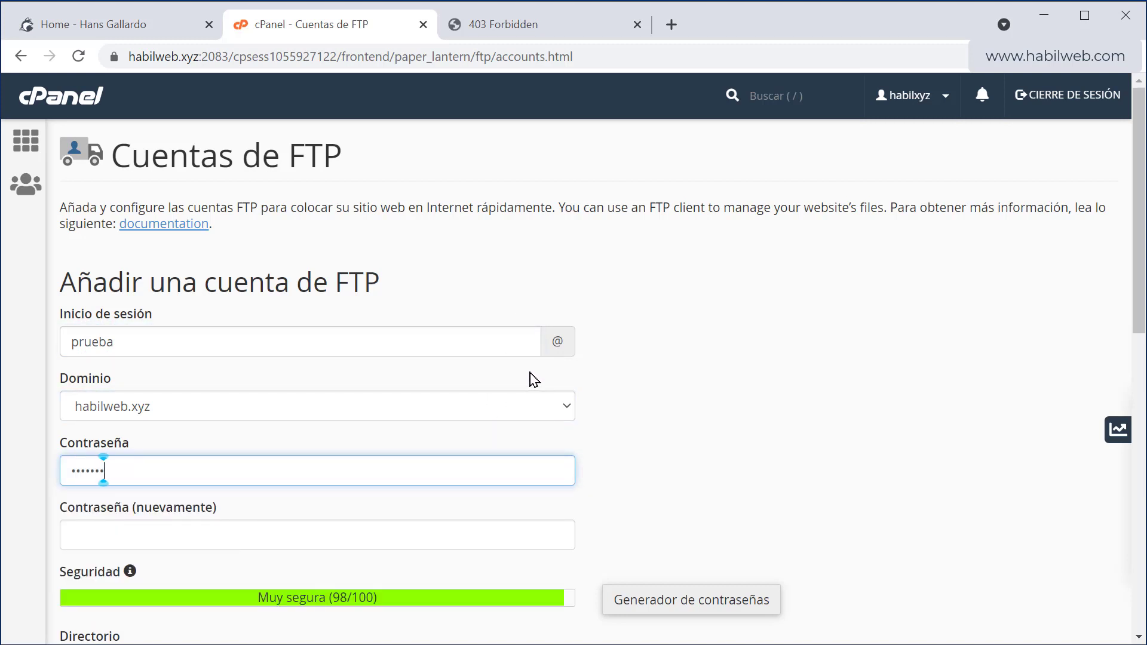
pyautogui.press('Tab')
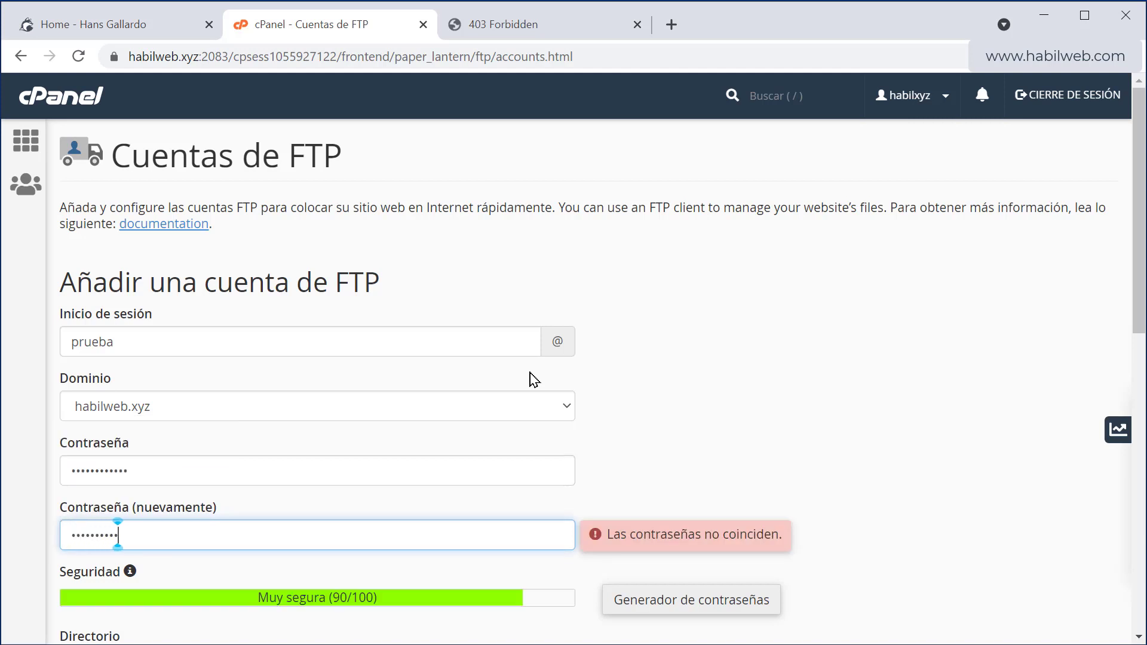
pyautogui.scroll(-3, 622, 358)
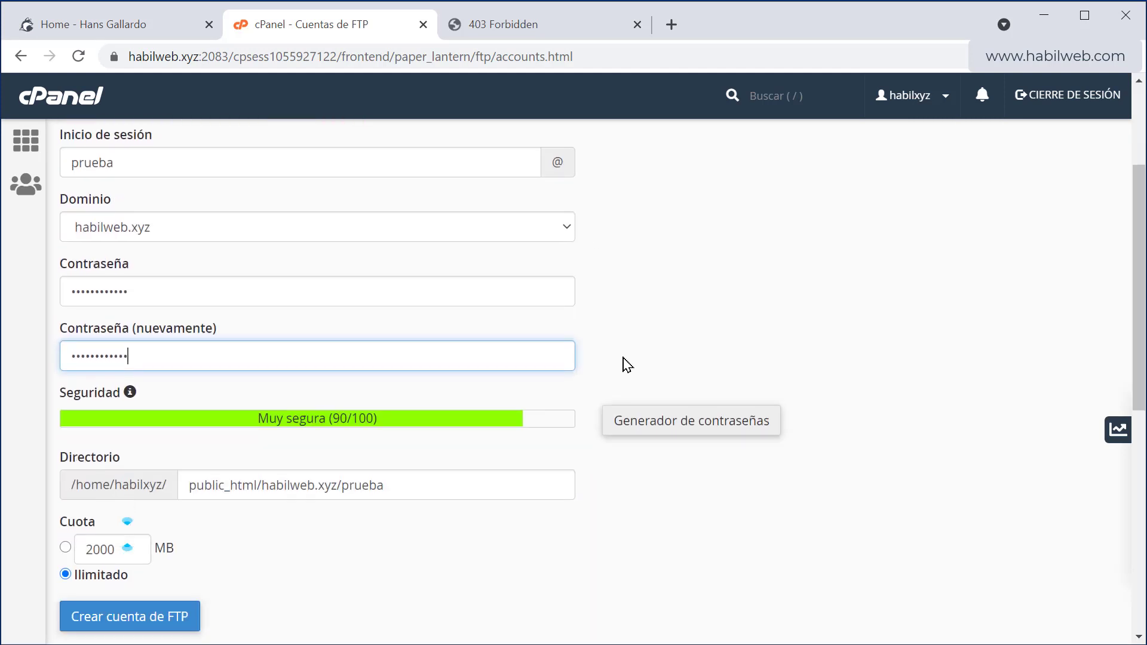
pyautogui.click(193, 607)
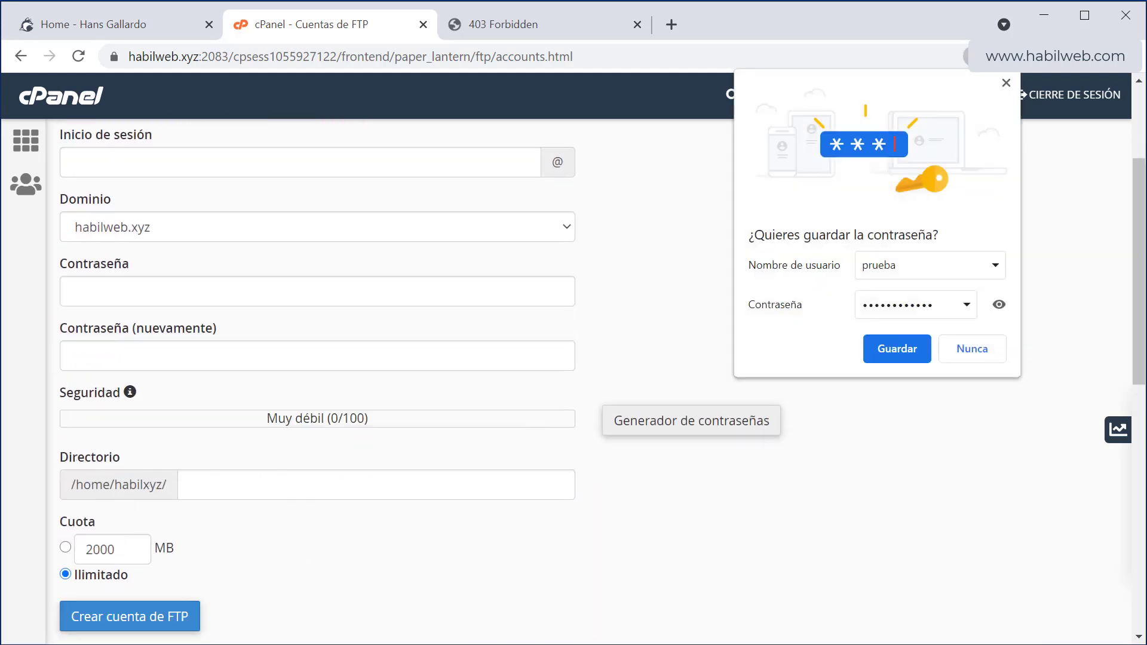
pyautogui.click(1006, 83)
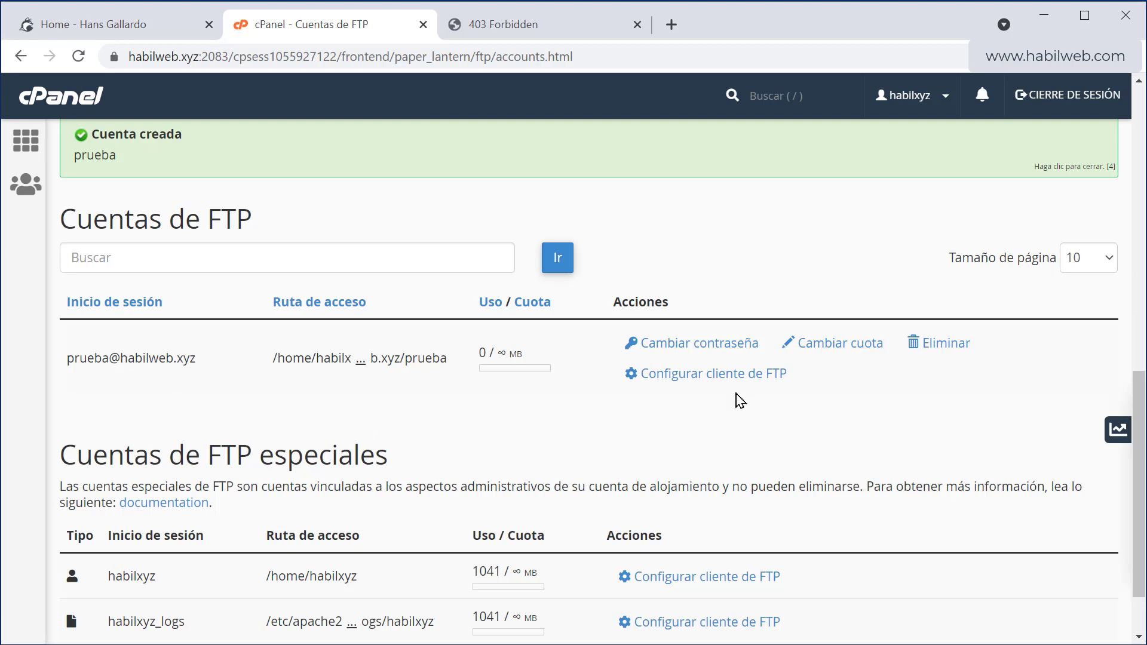
pyautogui.click(716, 377)
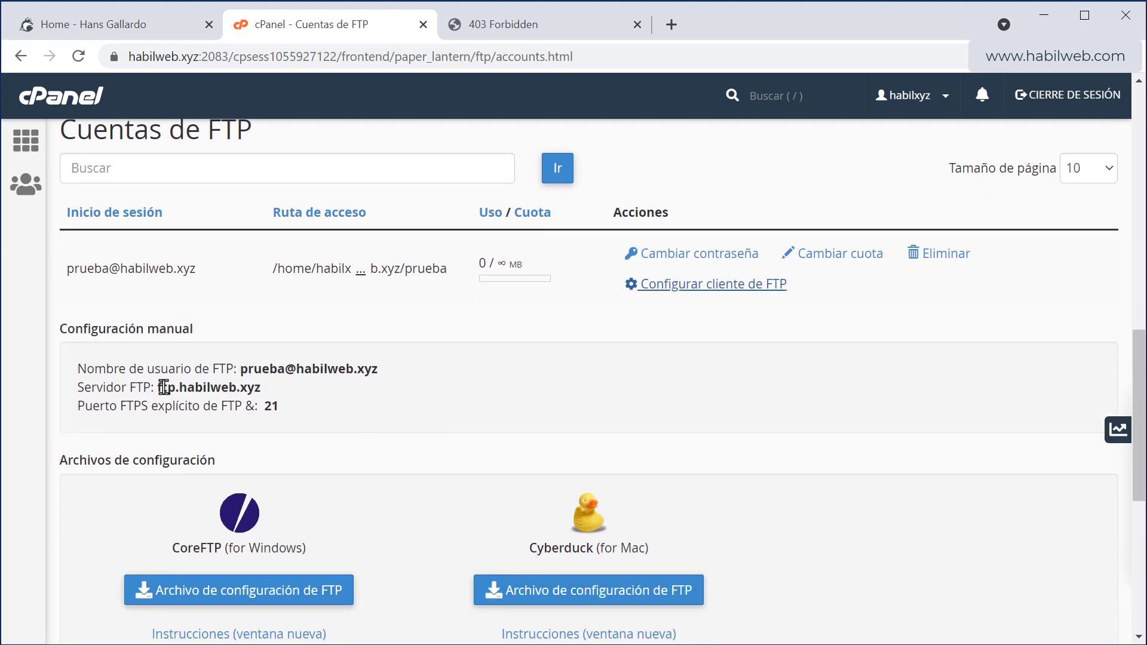
pyautogui.scroll(-1, 154, 391)
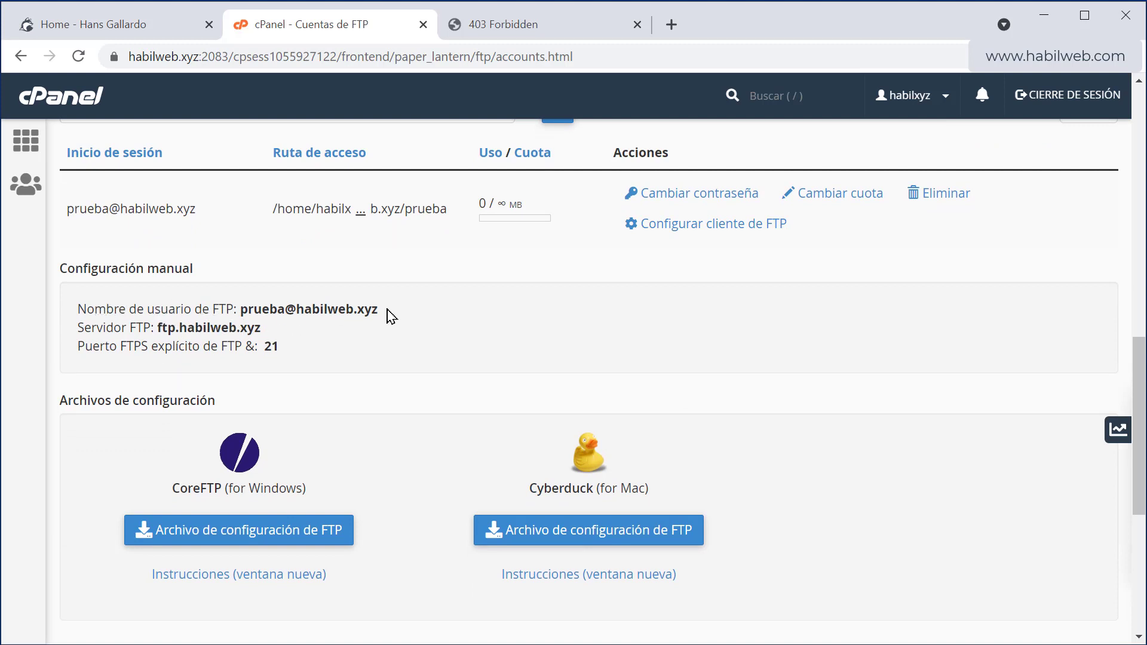
pyautogui.moveTo(387, 311); pyautogui.dragTo(241, 312)
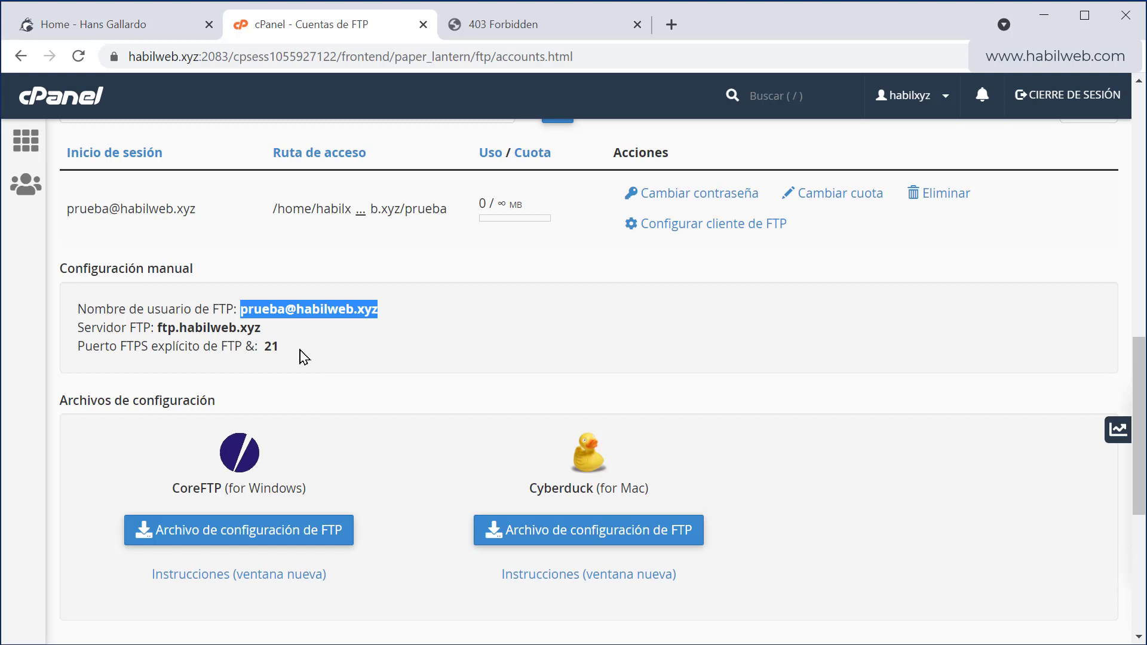
pyautogui.moveTo(288, 355); pyautogui.dragTo(262, 354)
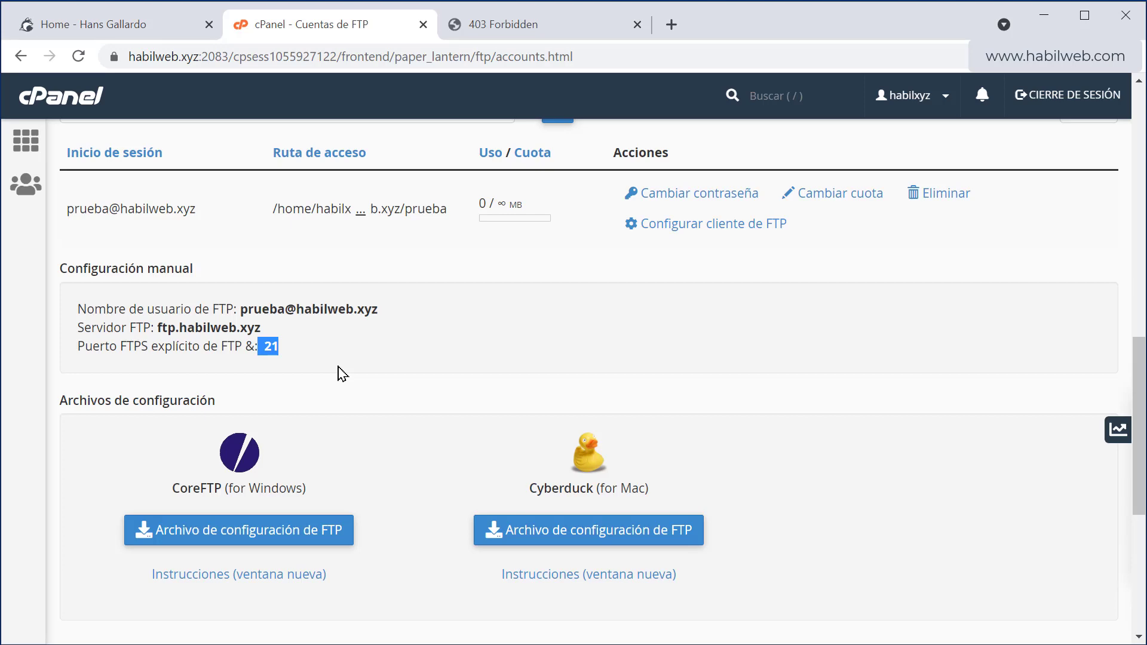
pyautogui.scroll(5, 340, 373)
pyautogui.scroll(-4, 339, 374)
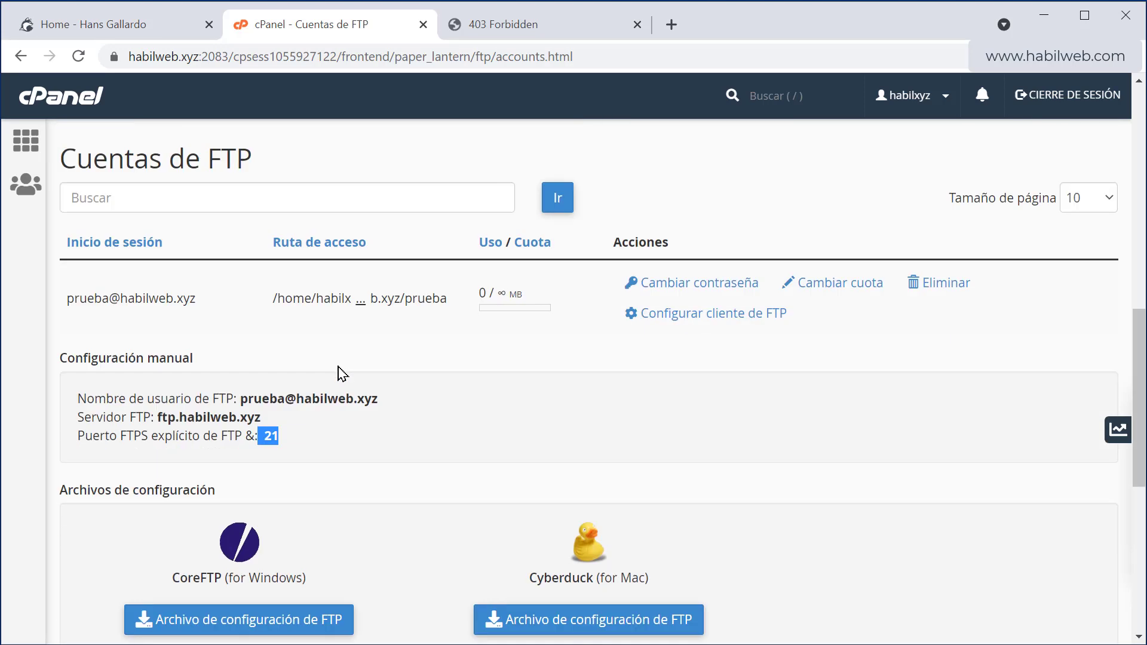
pyautogui.scroll(10, 328, 383)
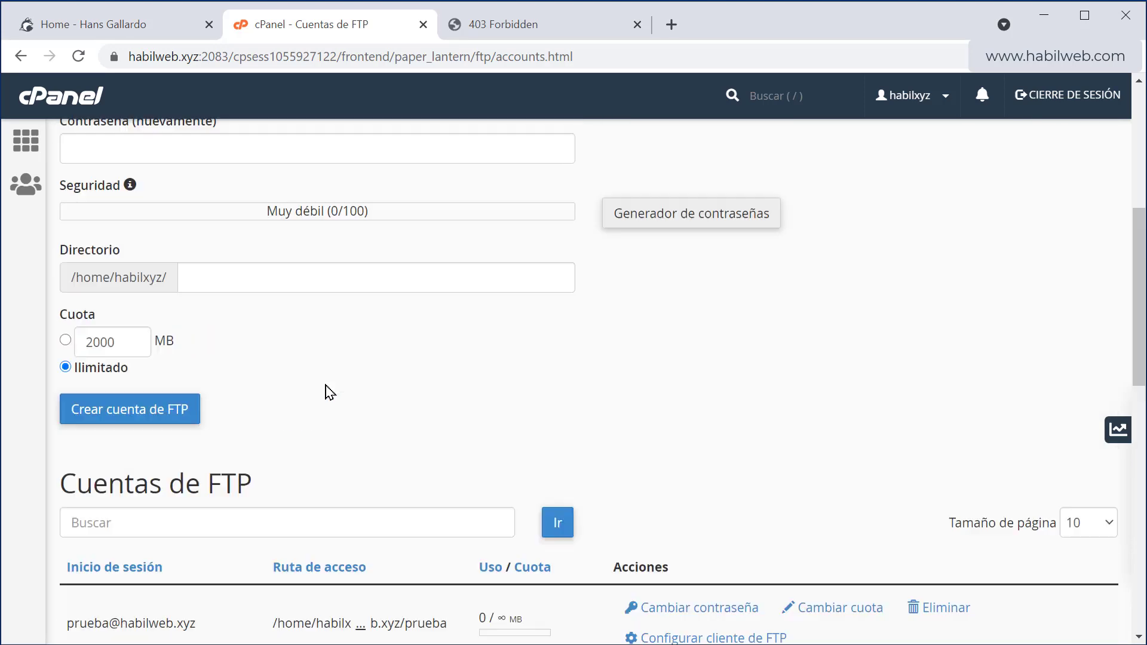
pyautogui.click(32, 152)
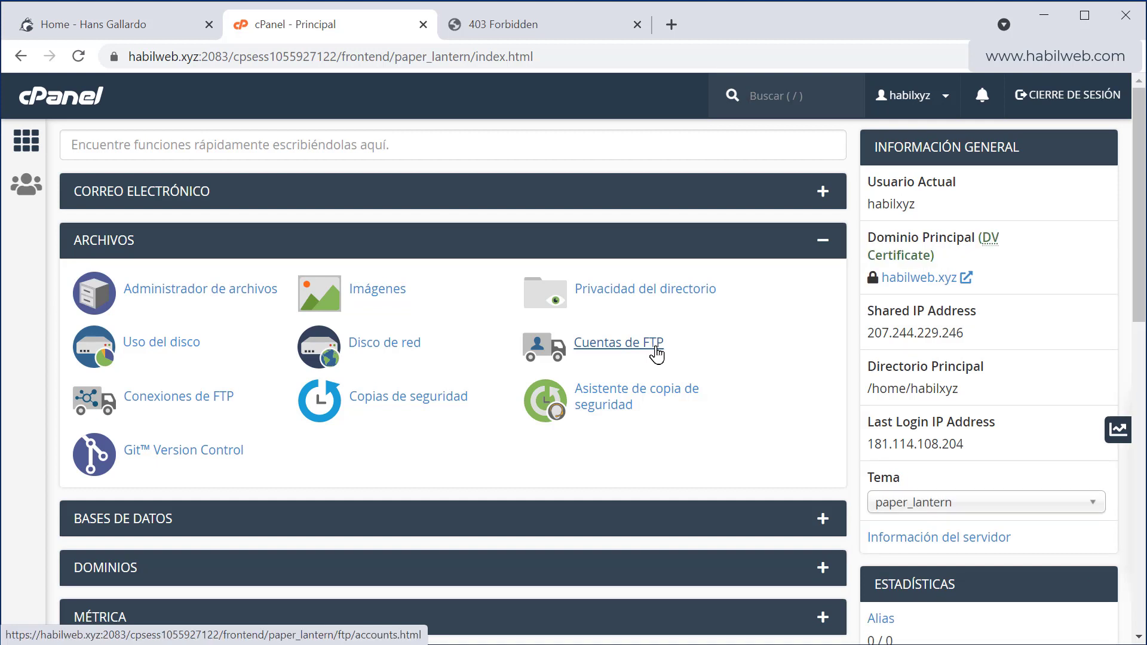
# - Open cyberduck.io in a new tab, correcting the mistyped 'cuberduck.io' address
pyautogui.click(672, 24)
pyautogui.write('c')
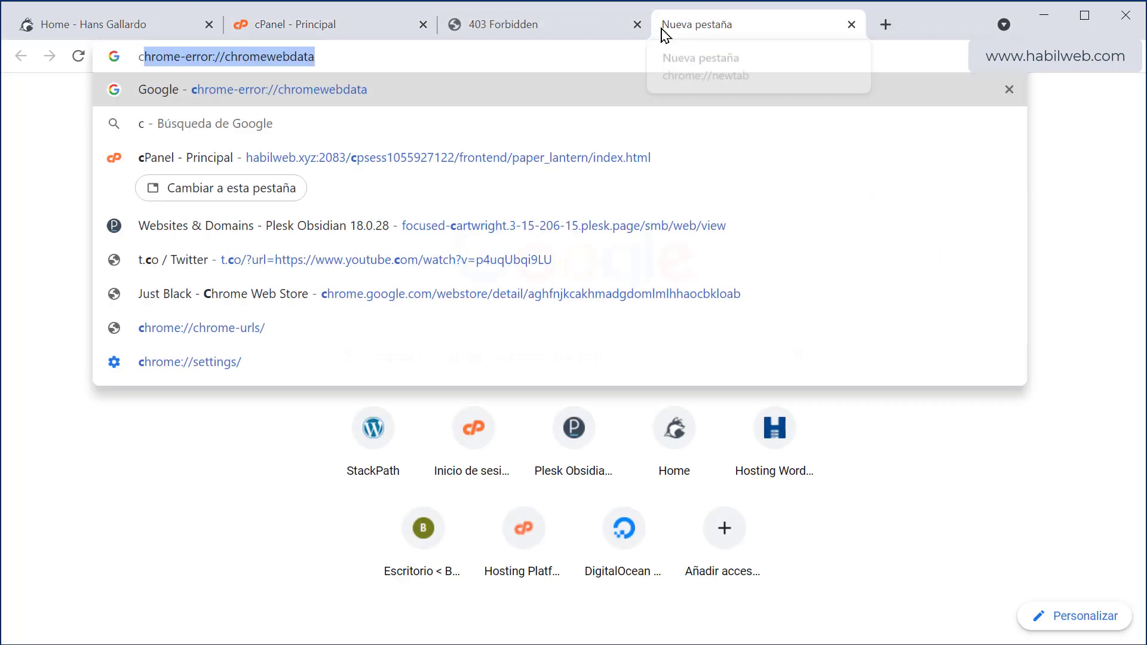
pyautogui.write('uberduck')
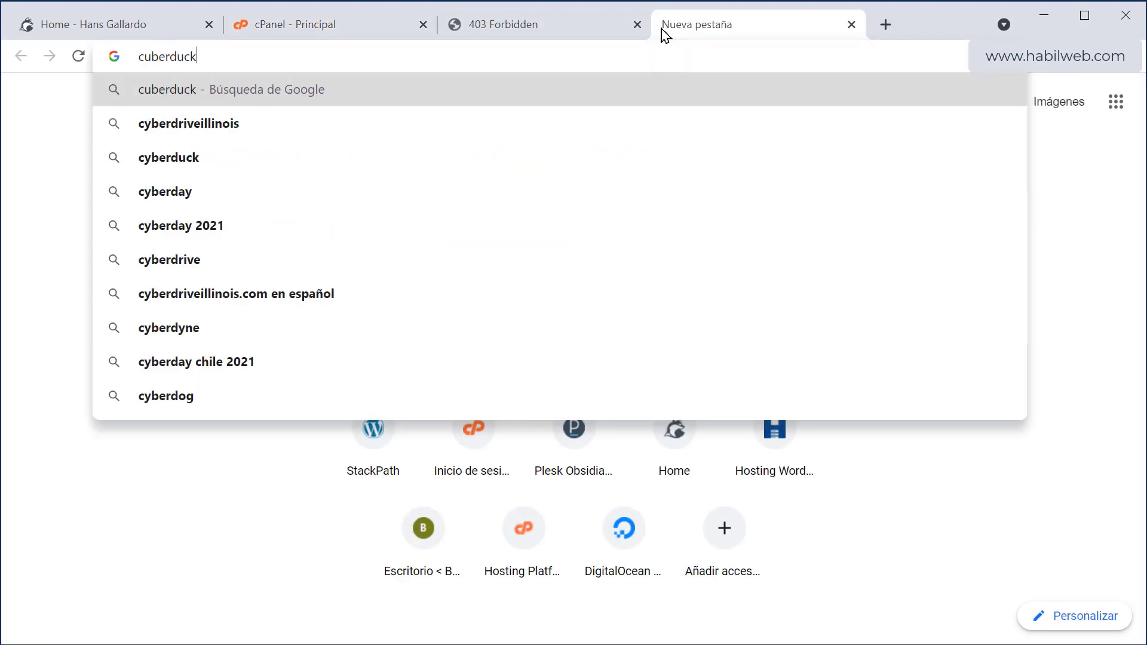
pyautogui.write('.io')
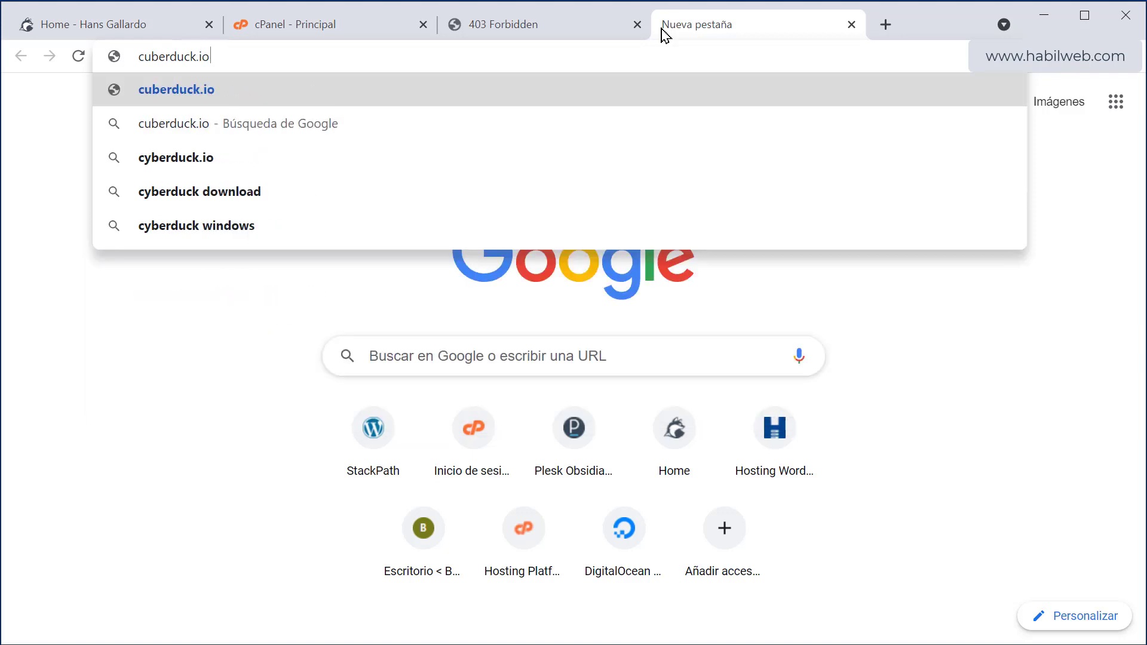
pyautogui.press('Return')
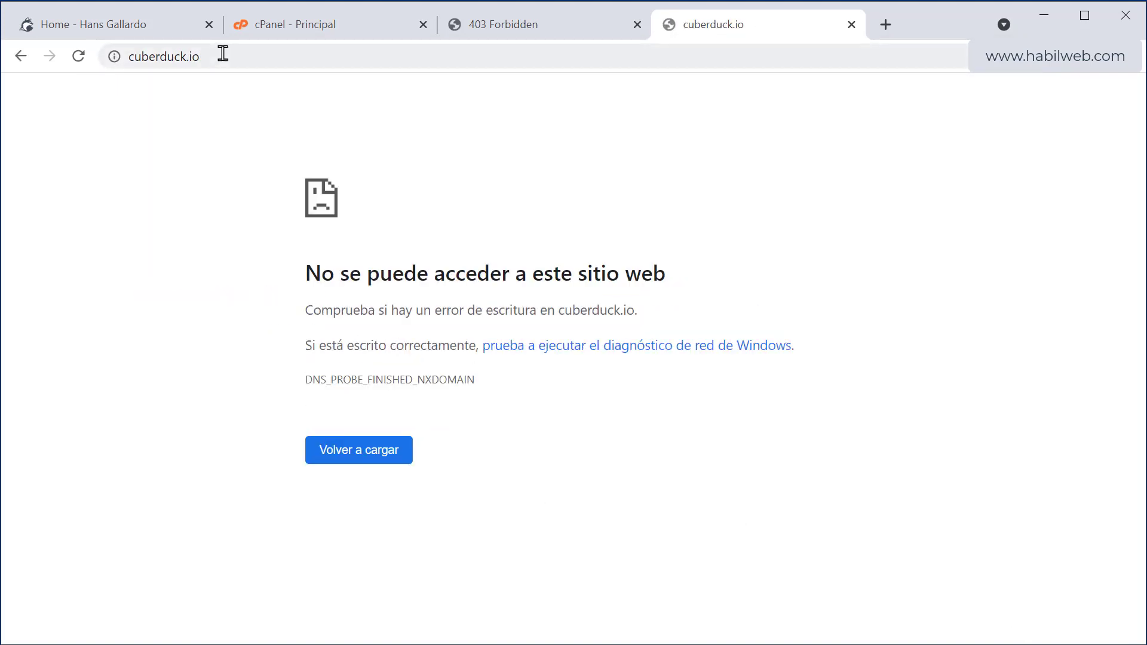
pyautogui.doubleClick(192, 56)
pyautogui.press('BackSpace')
pyautogui.press('BackSpace')
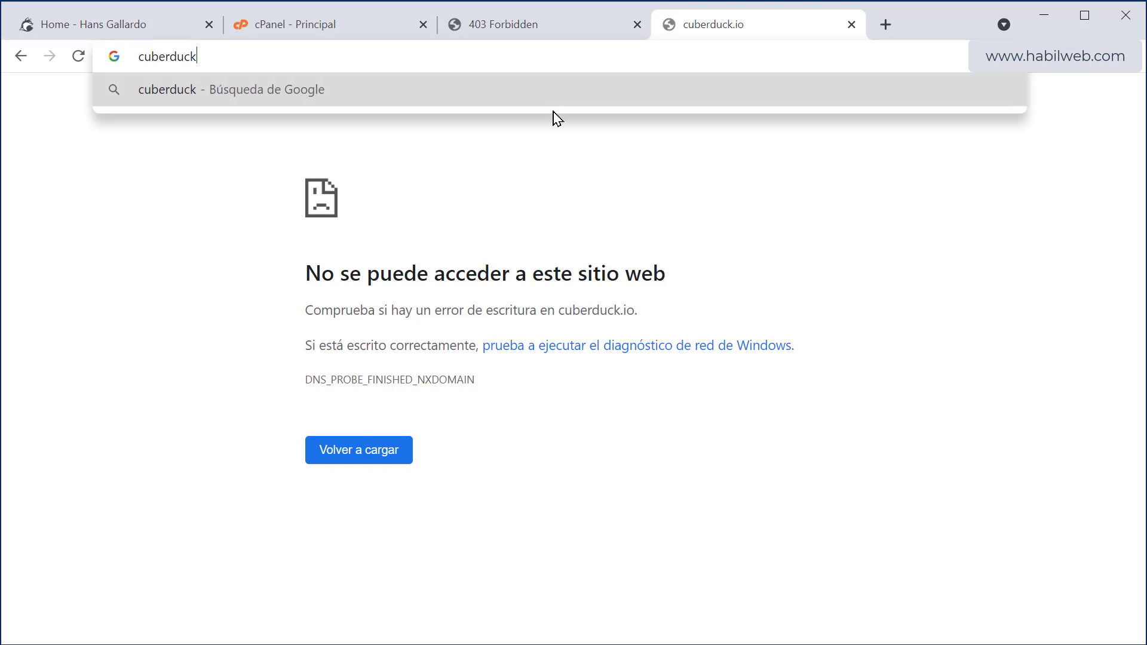
pyautogui.press('Down')
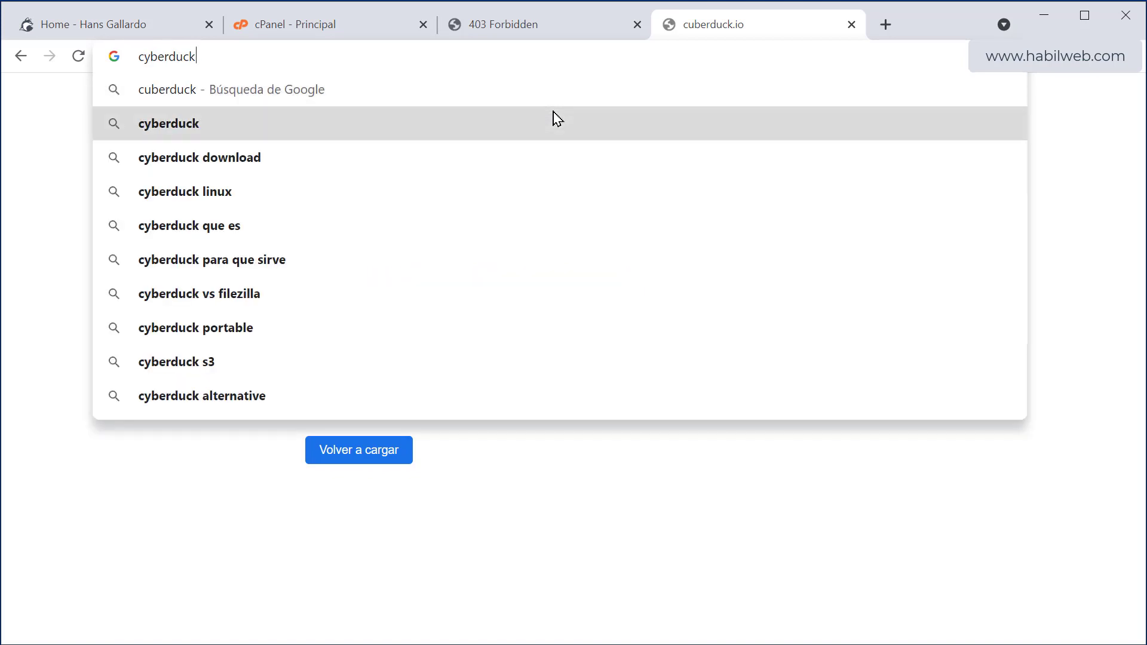
pyautogui.write('.io')
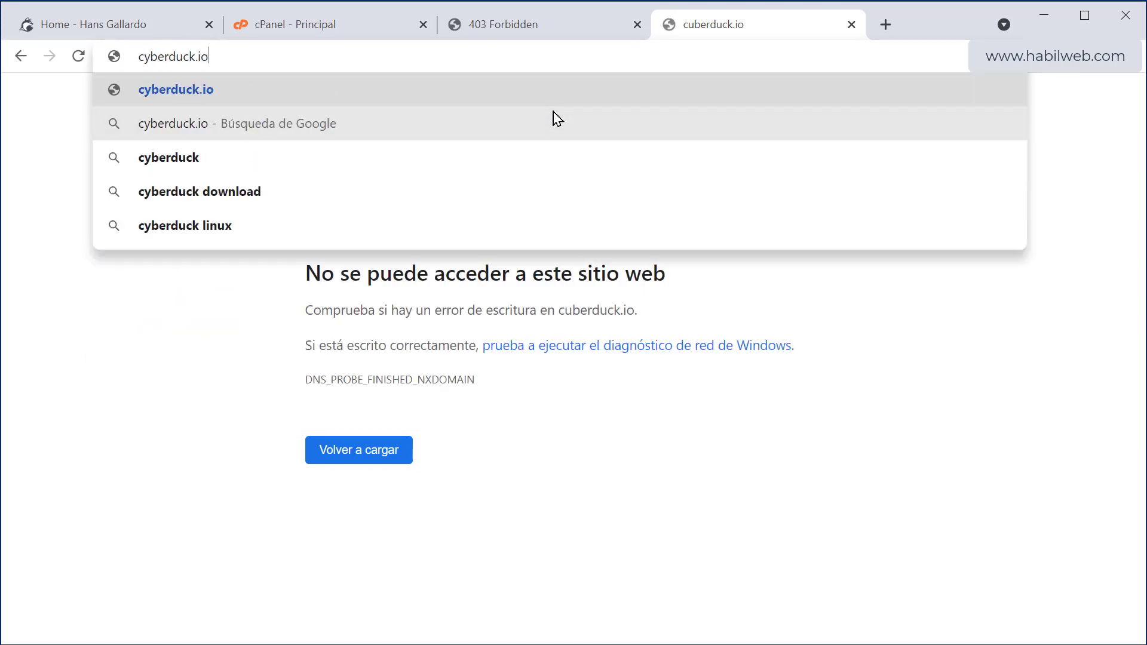
pyautogui.press('Return')
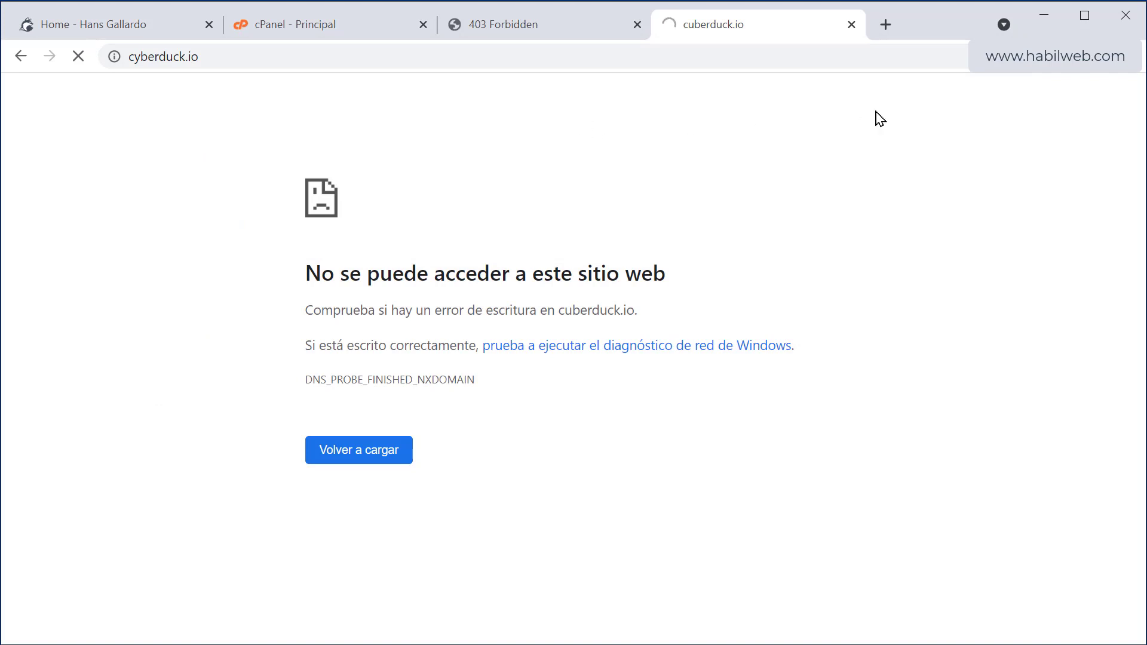
# - In another new tab, search Google for filezilla and open the FileZilla project site
pyautogui.click(881, 25)
pyautogui.write('fil')
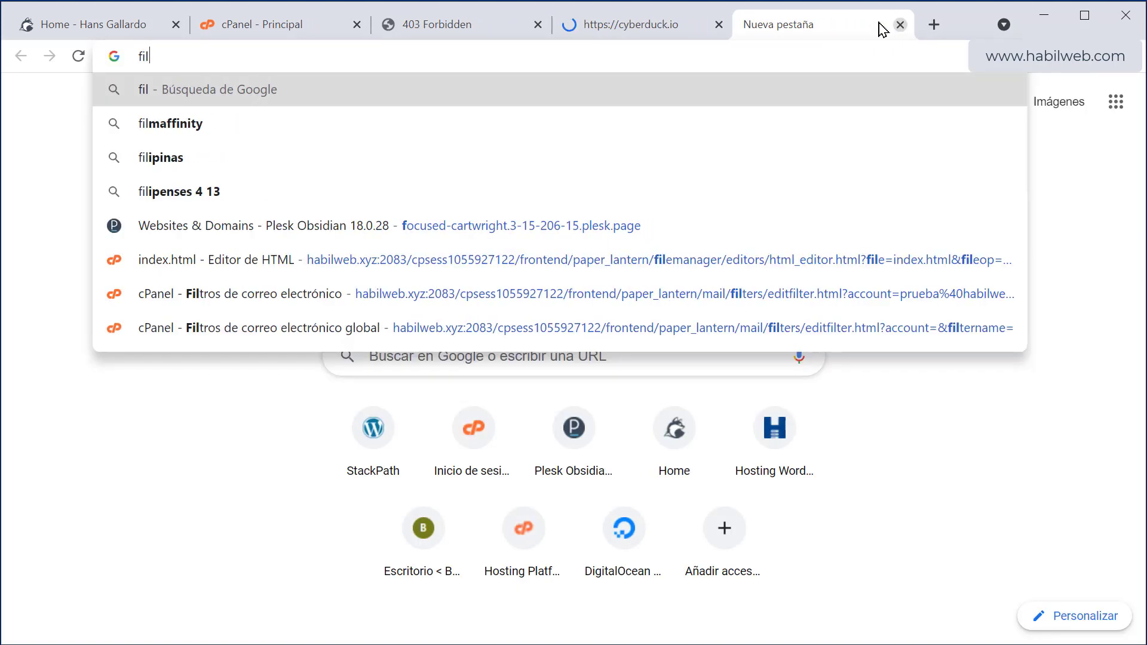
pyautogui.write('ezilla')
pyautogui.press('Return')
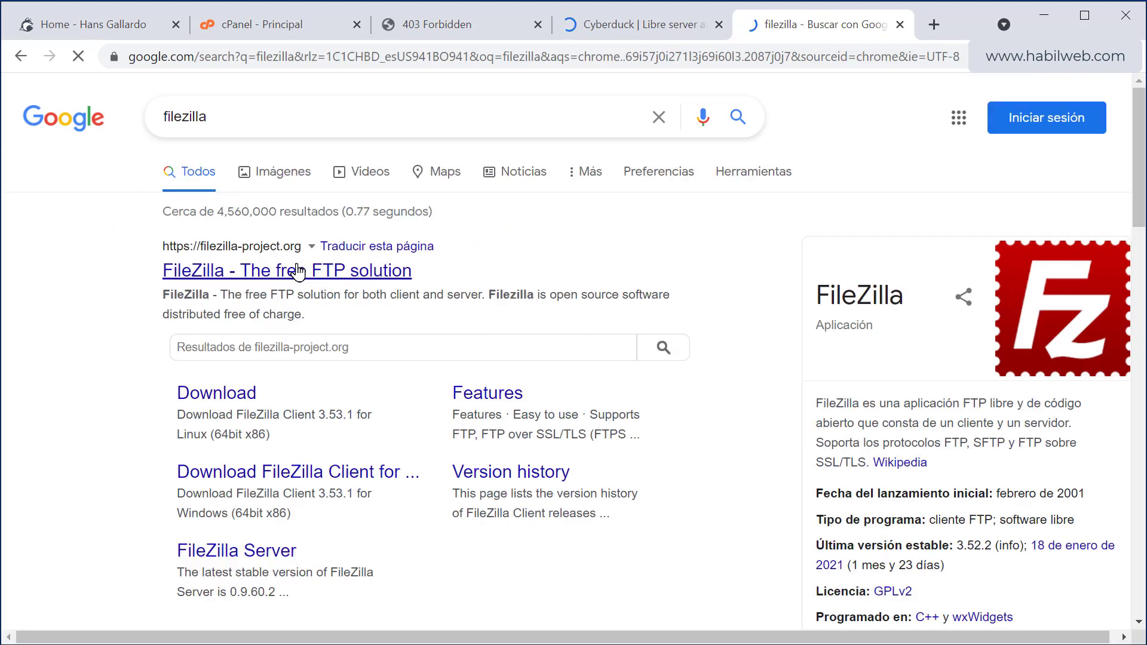
pyautogui.click(299, 272)
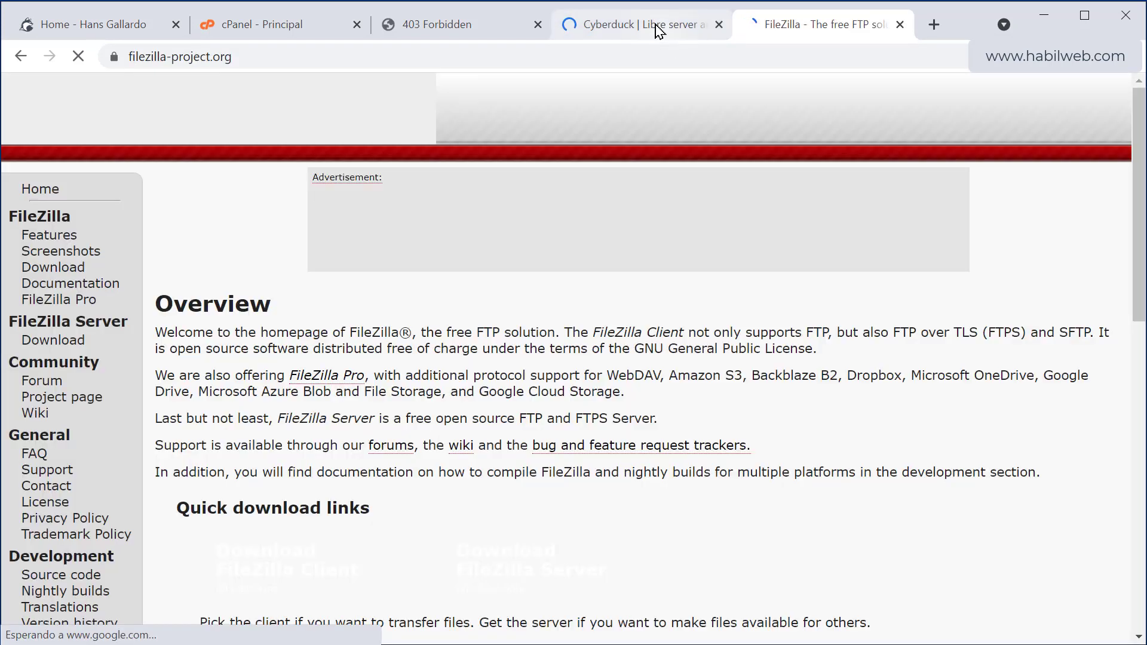
# - Browse the Cyberduck download options for macOS and Windows, glance at the FileZilla tab, then return to Cyberduck
pyautogui.click(658, 28)
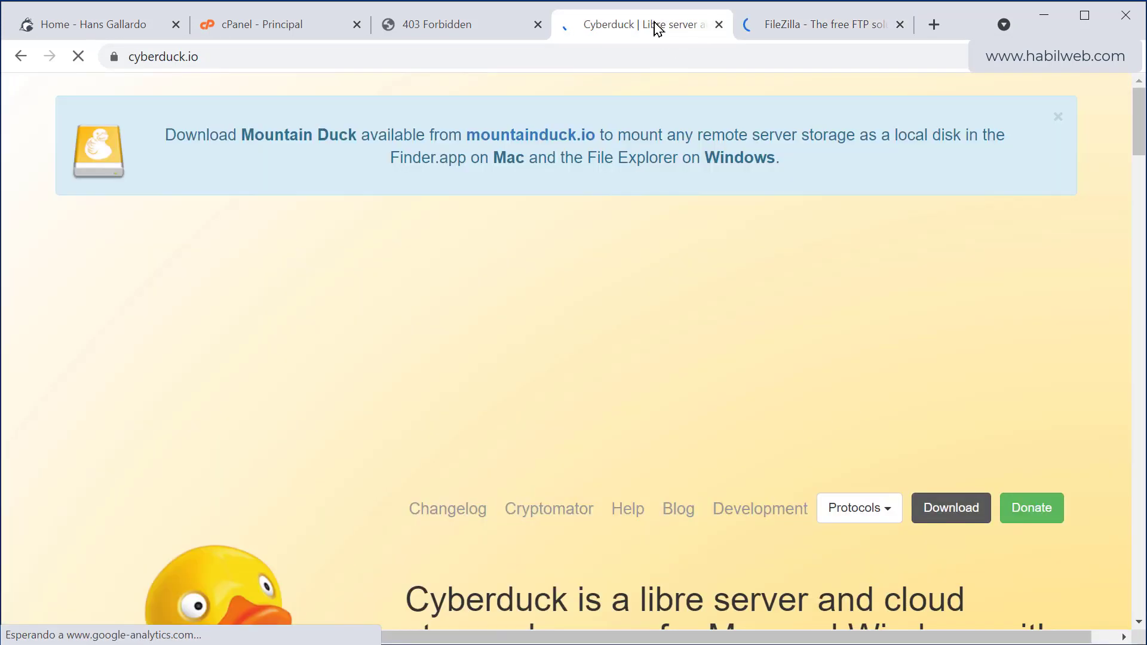
pyautogui.scroll(-5, 709, 335)
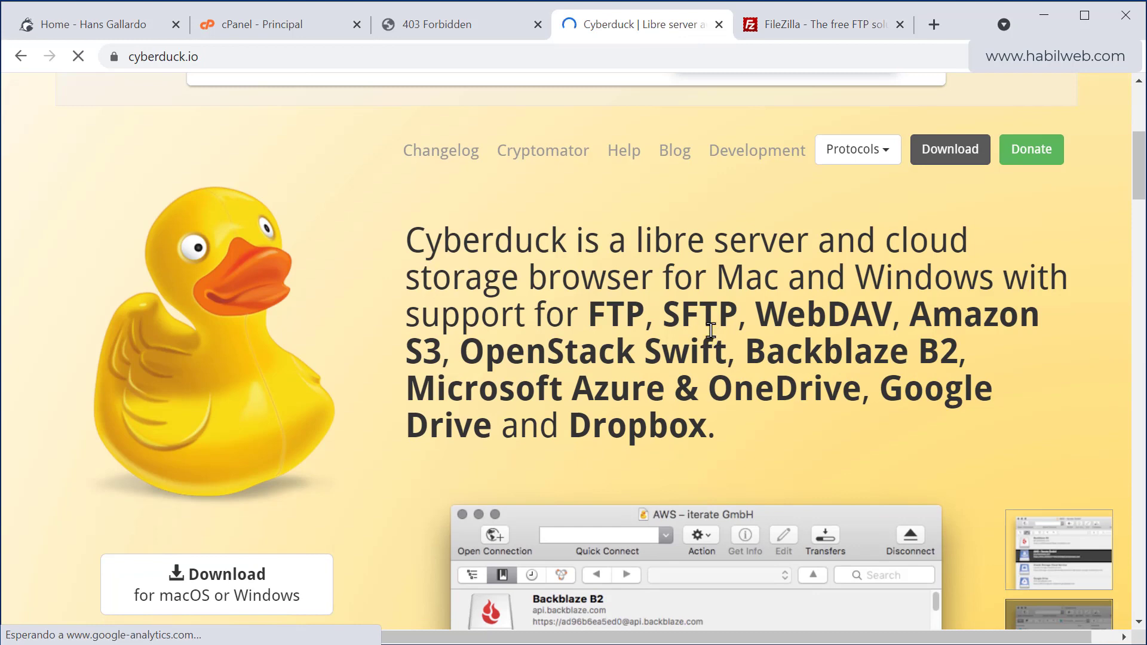
pyautogui.scroll(-3, 712, 332)
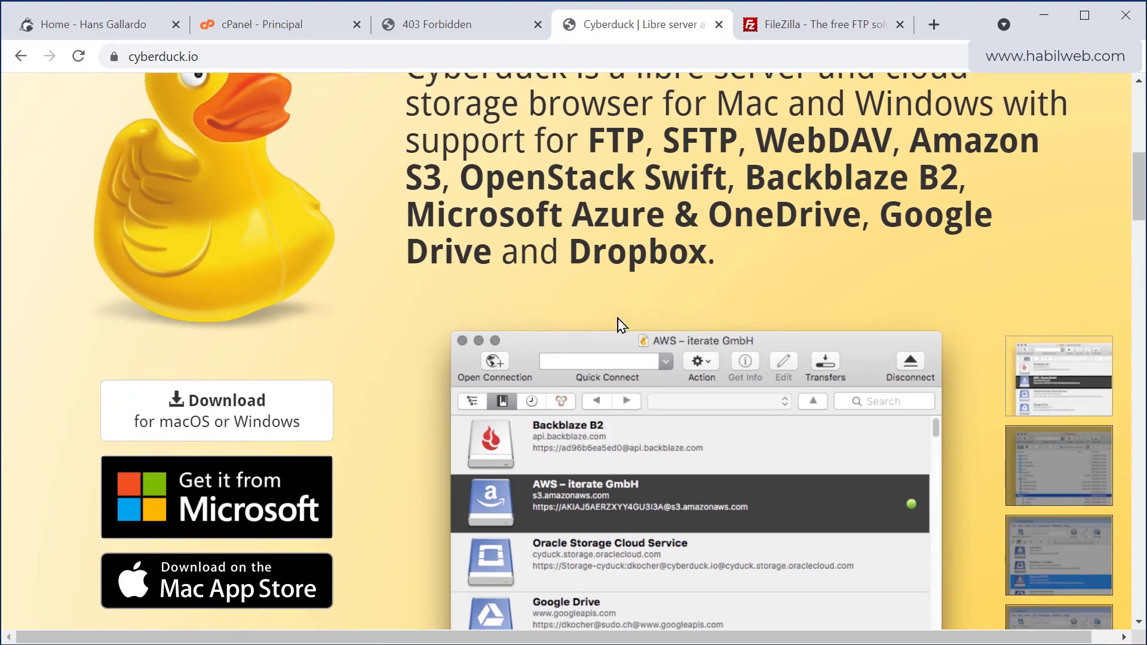
pyautogui.scroll(3, 622, 326)
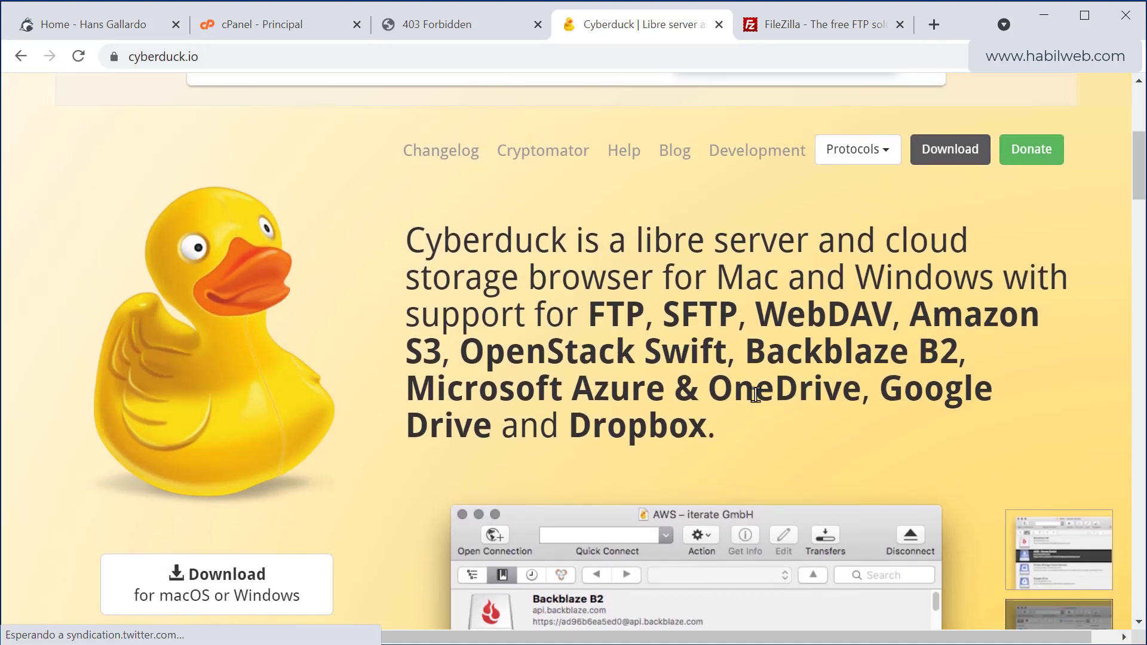
pyautogui.scroll(-5, 756, 395)
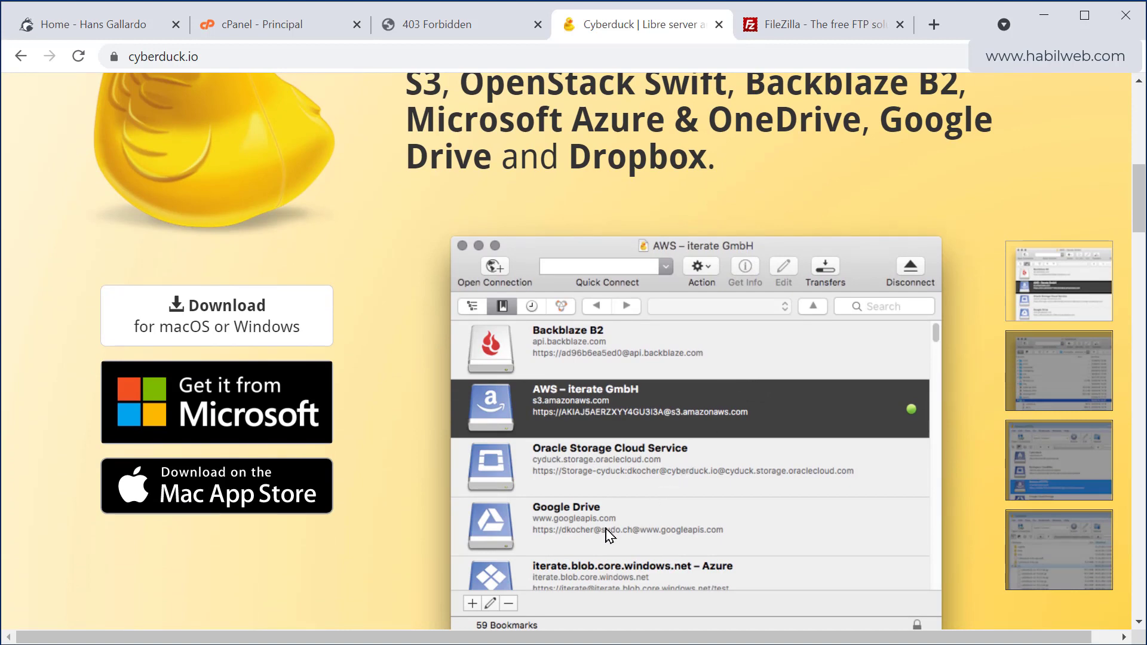
pyautogui.scroll(-2, 608, 532)
pyautogui.scroll(-2, 608, 532)
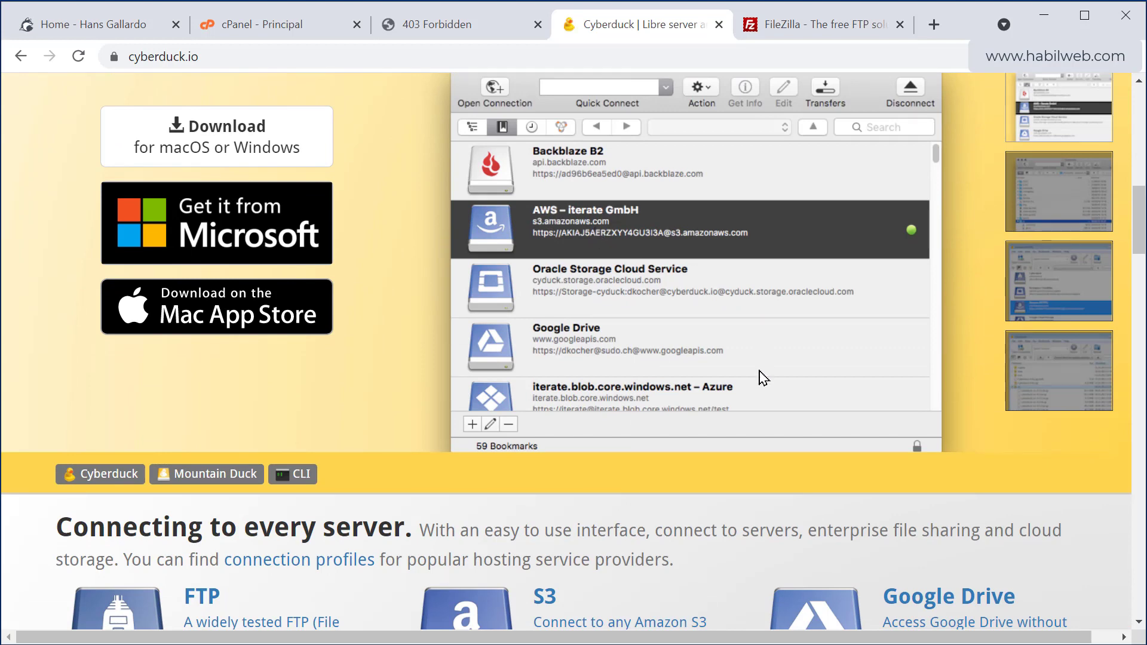
pyautogui.scroll(-4, 743, 379)
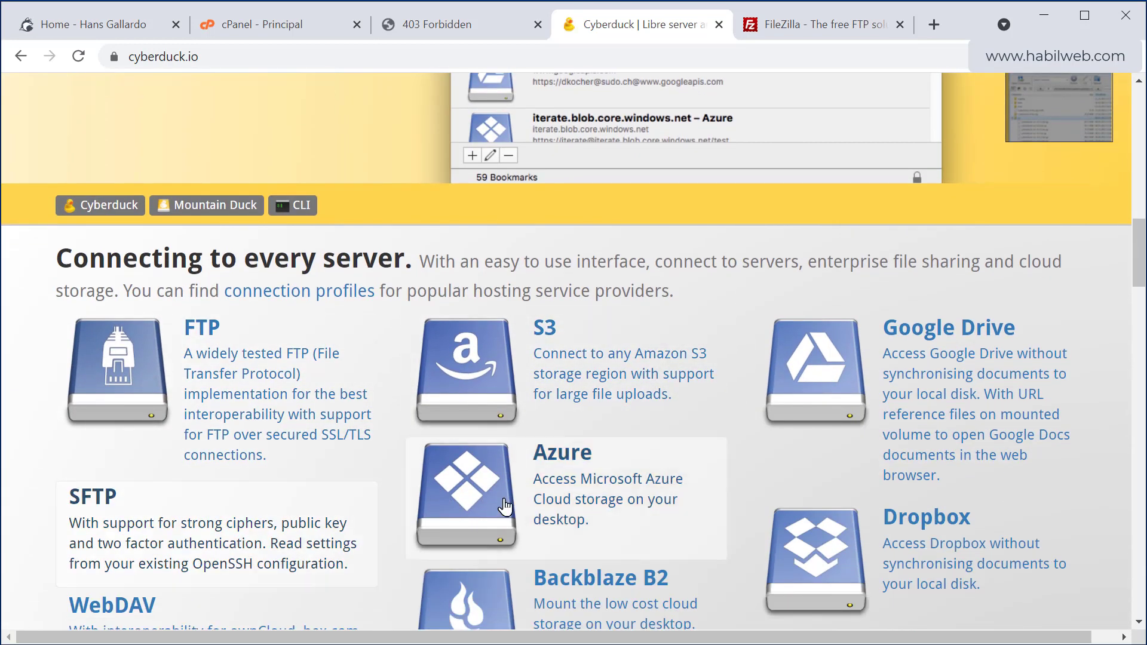
pyautogui.scroll(-3, 526, 496)
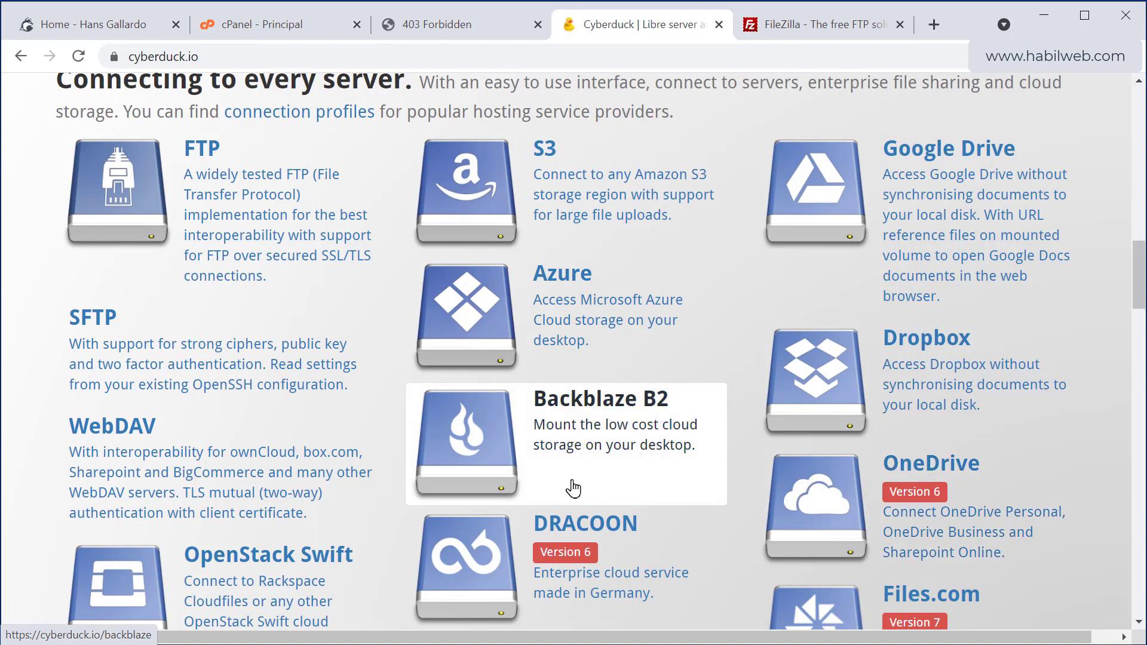
pyautogui.scroll(4, 545, 389)
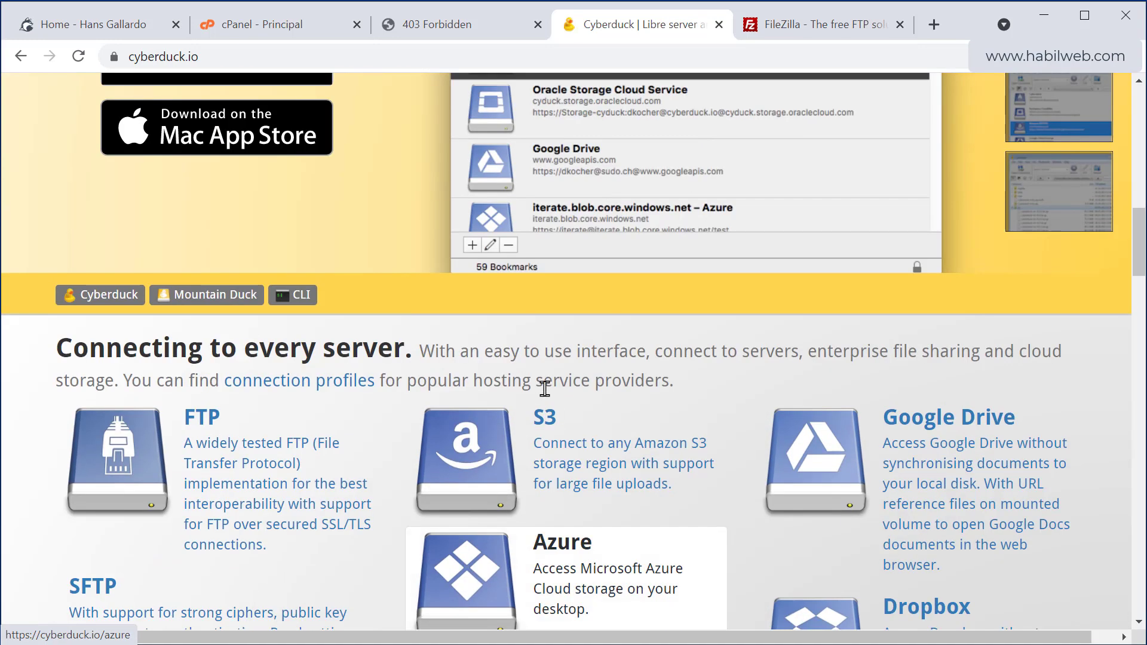
pyautogui.scroll(-4, 545, 389)
pyautogui.scroll(10, 536, 405)
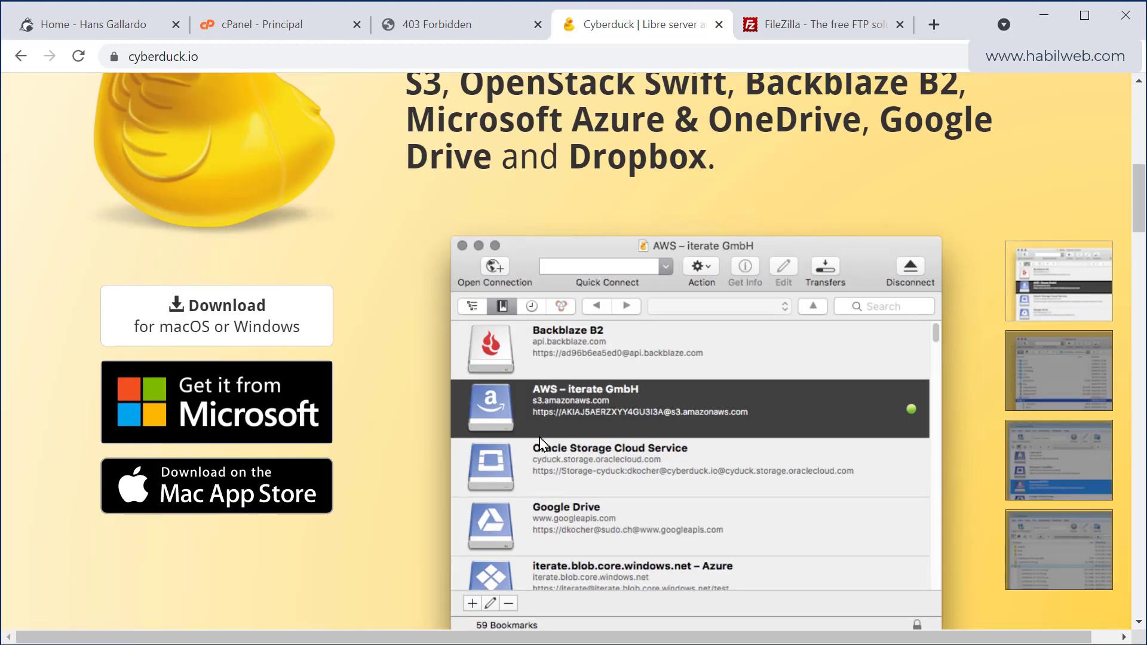
pyautogui.click(795, 27)
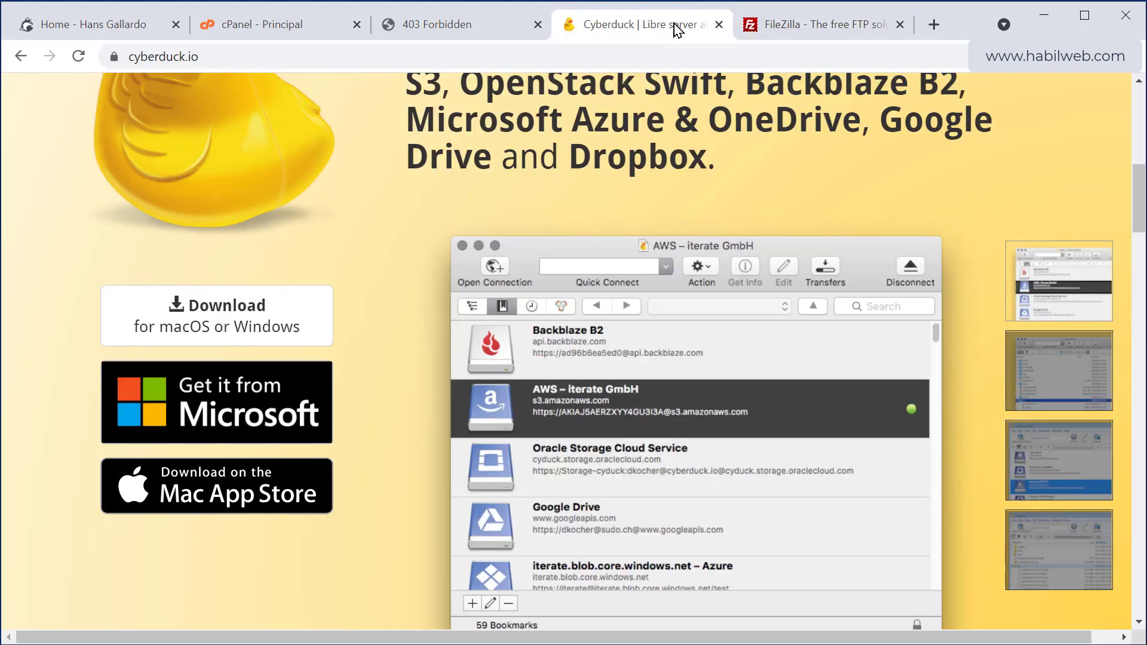
pyautogui.click(680, 27)
# - Close the Cyberduck, FileZilla and 403 Forbidden tabs, check Conexiones de FTP (none active), and go back home
pyautogui.click(720, 27)
pyautogui.click(720, 27)
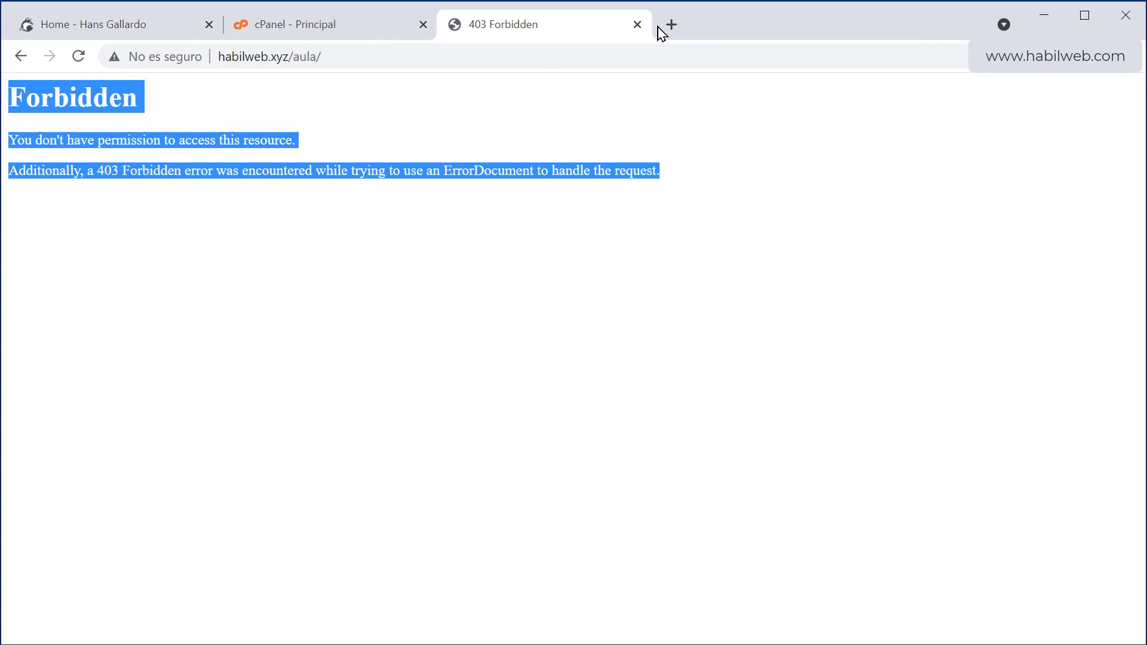
pyautogui.click(637, 25)
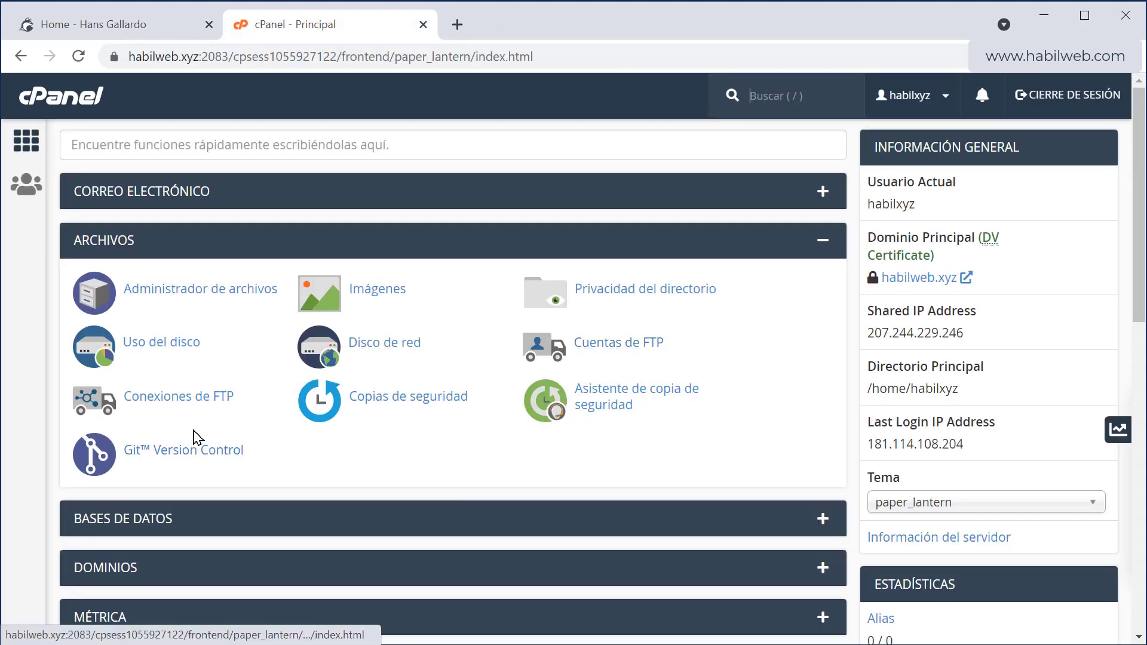
pyautogui.click(203, 399)
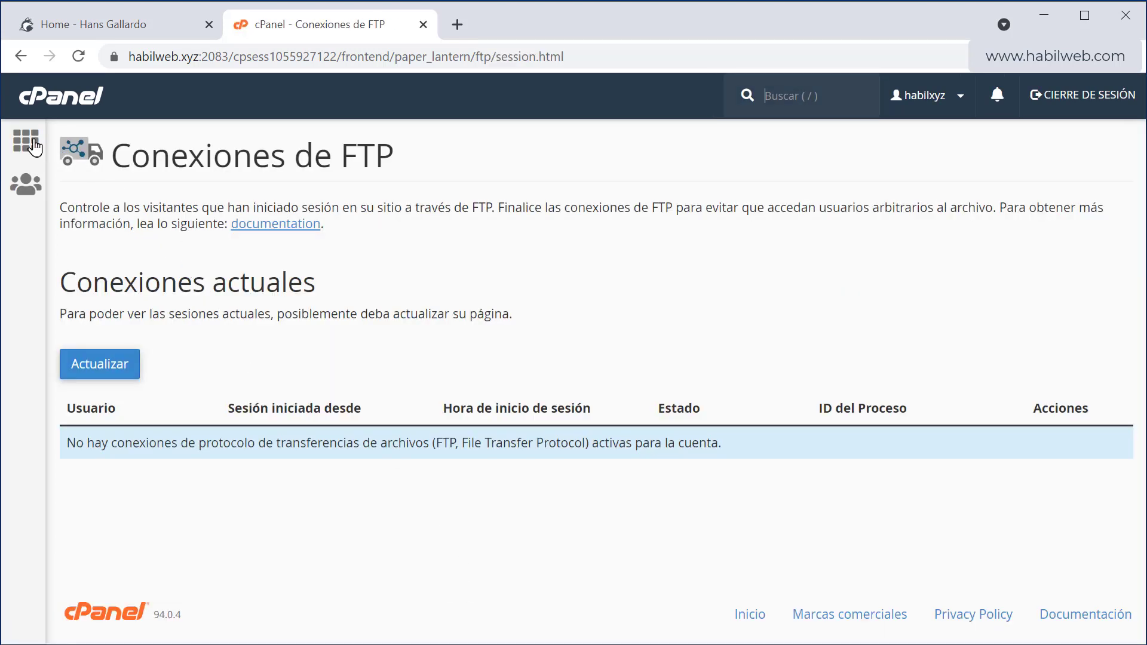
pyautogui.hotkey('alt', 'Left')
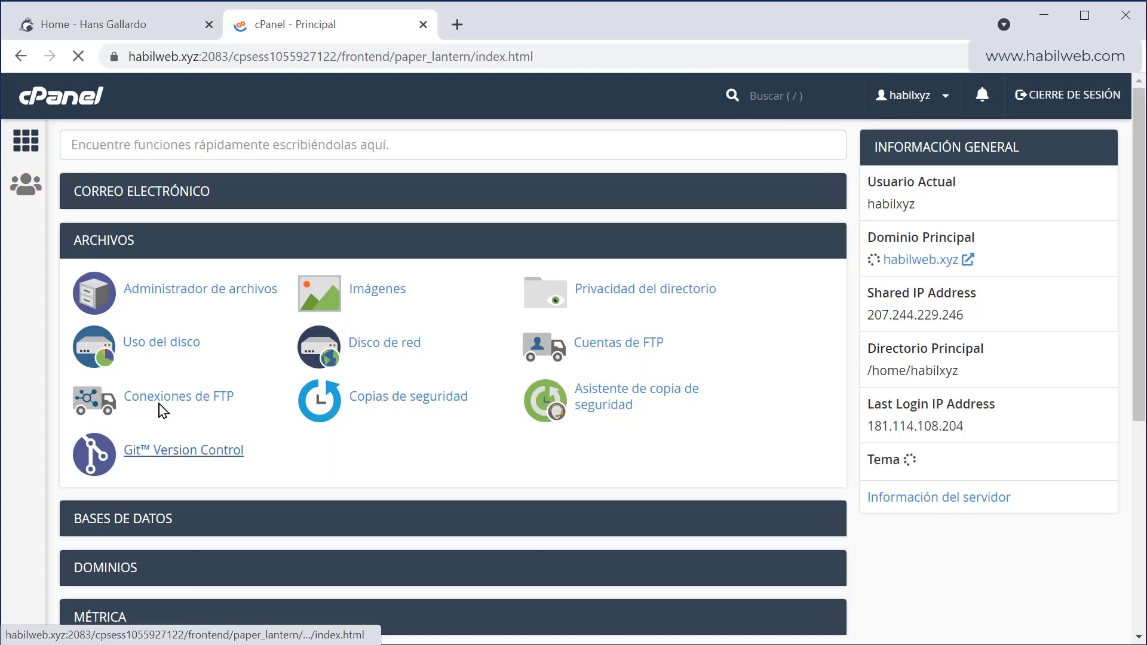
# - Open Copias de seguridad and go to Download a Full Account Backup
pyautogui.click(407, 410)
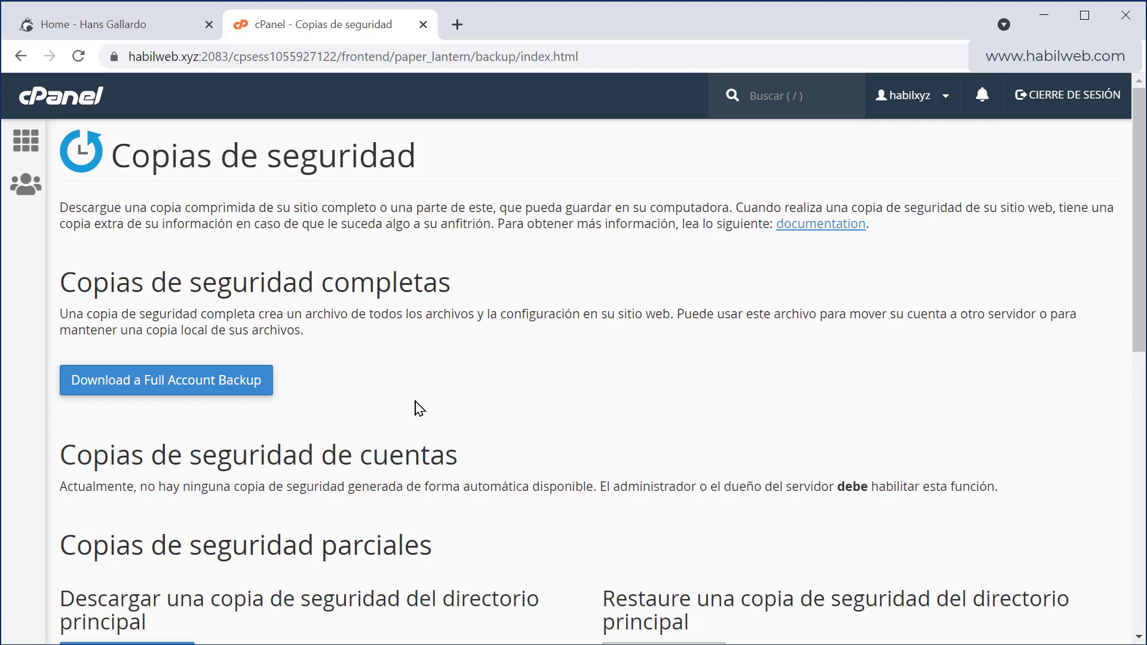
pyautogui.scroll(-6, 417, 405)
pyautogui.scroll(6, 418, 404)
pyautogui.click(186, 386)
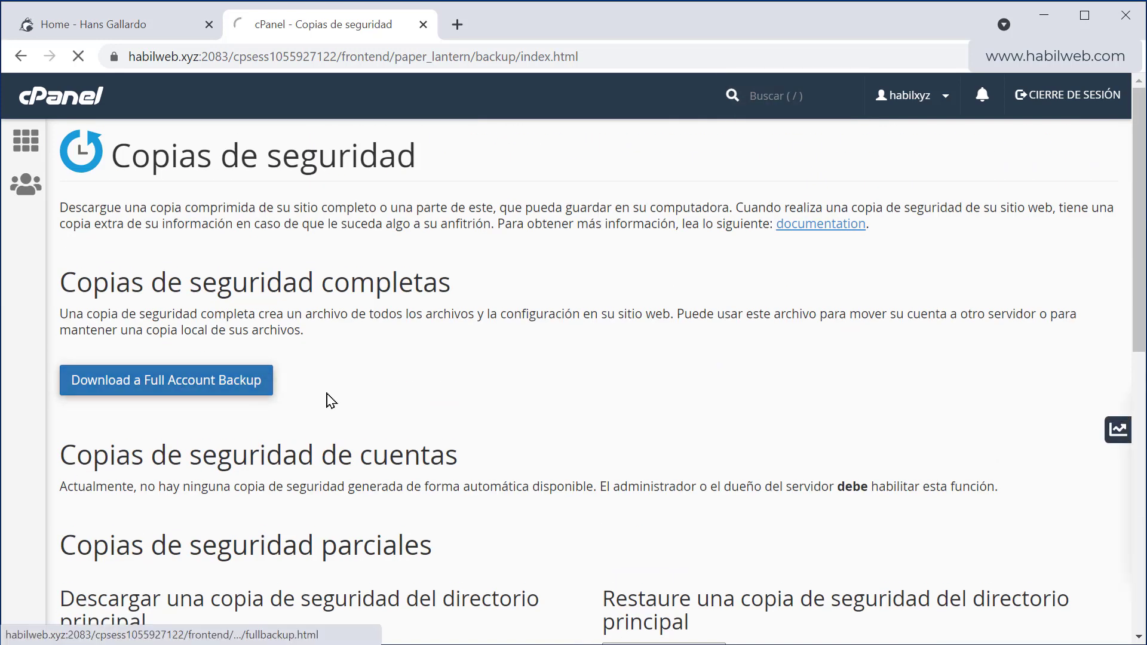
# - Inspect the Destino dropdown options and keep Directorio principal as the backup destination
pyautogui.click(250, 408)
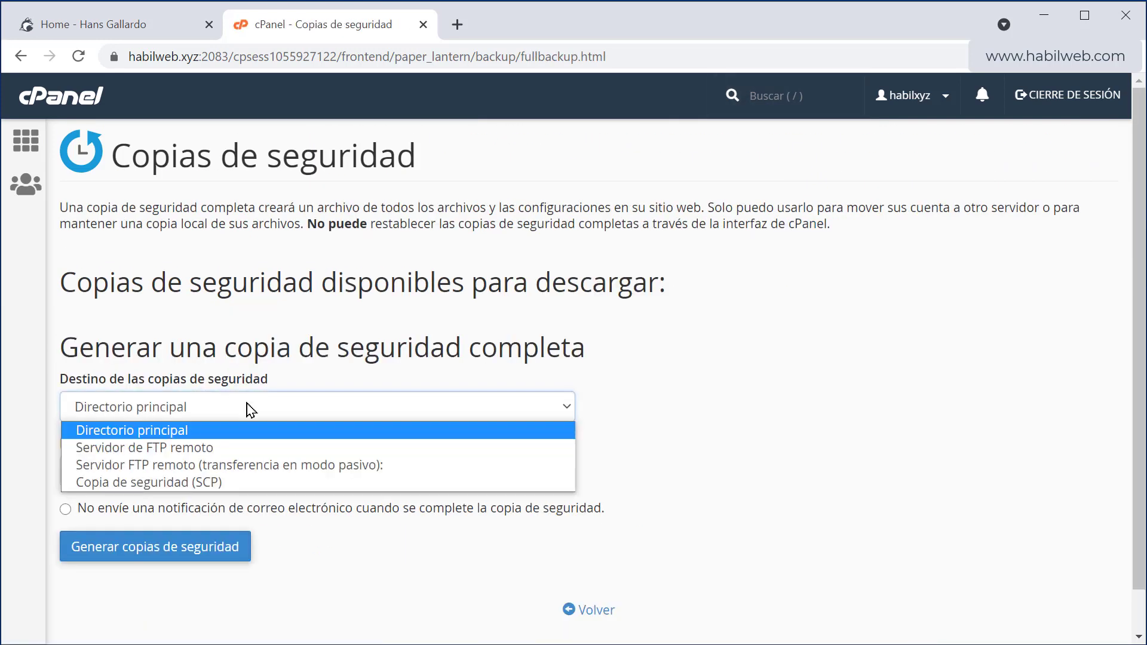
pyautogui.click(846, 384)
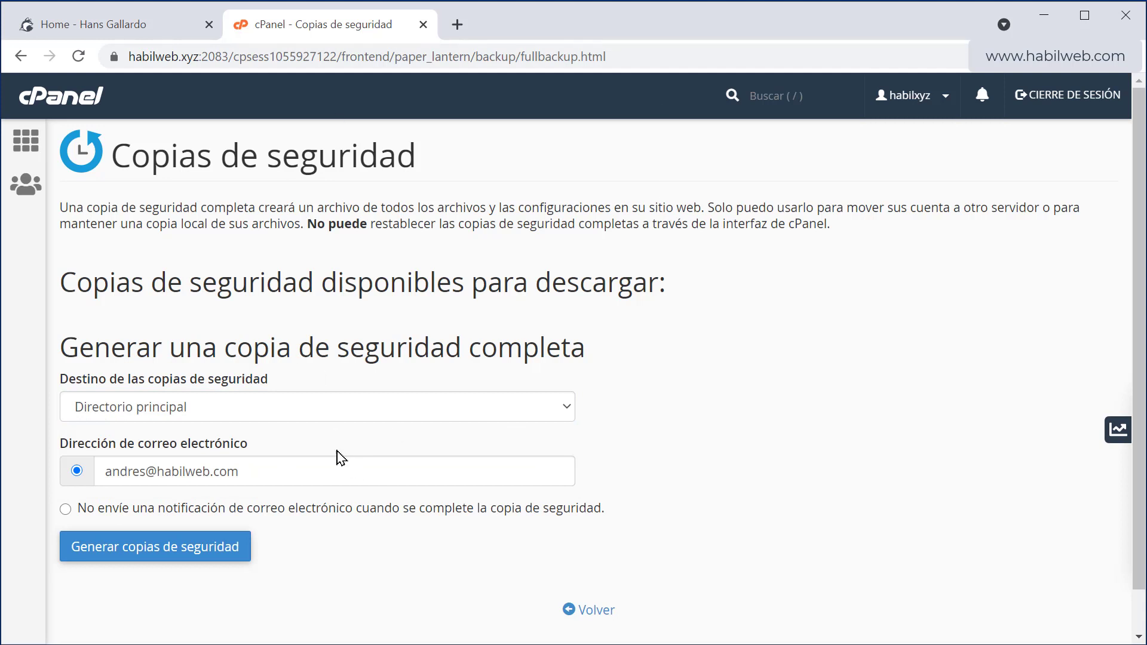
pyautogui.click(293, 410)
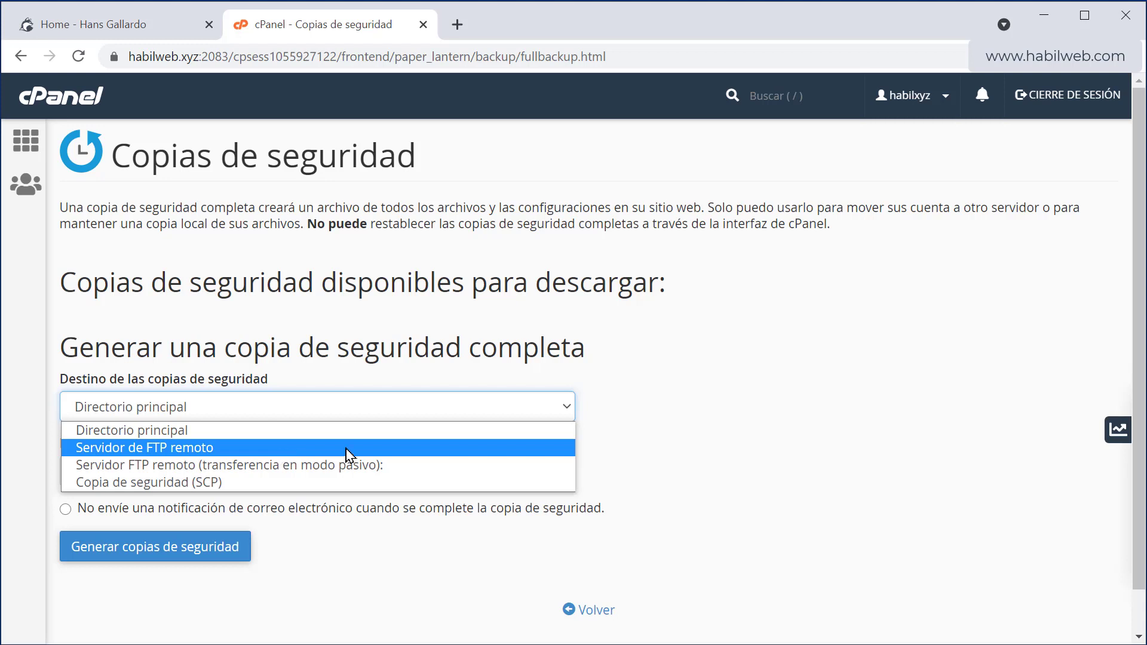
pyautogui.click(657, 445)
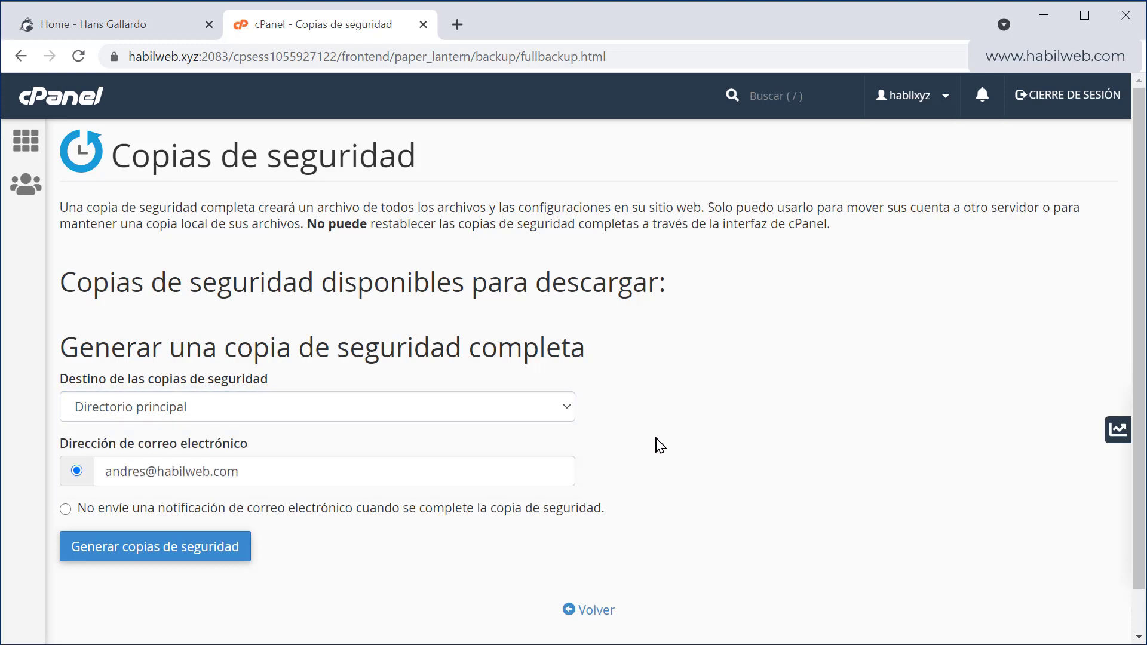
pyautogui.click(532, 417)
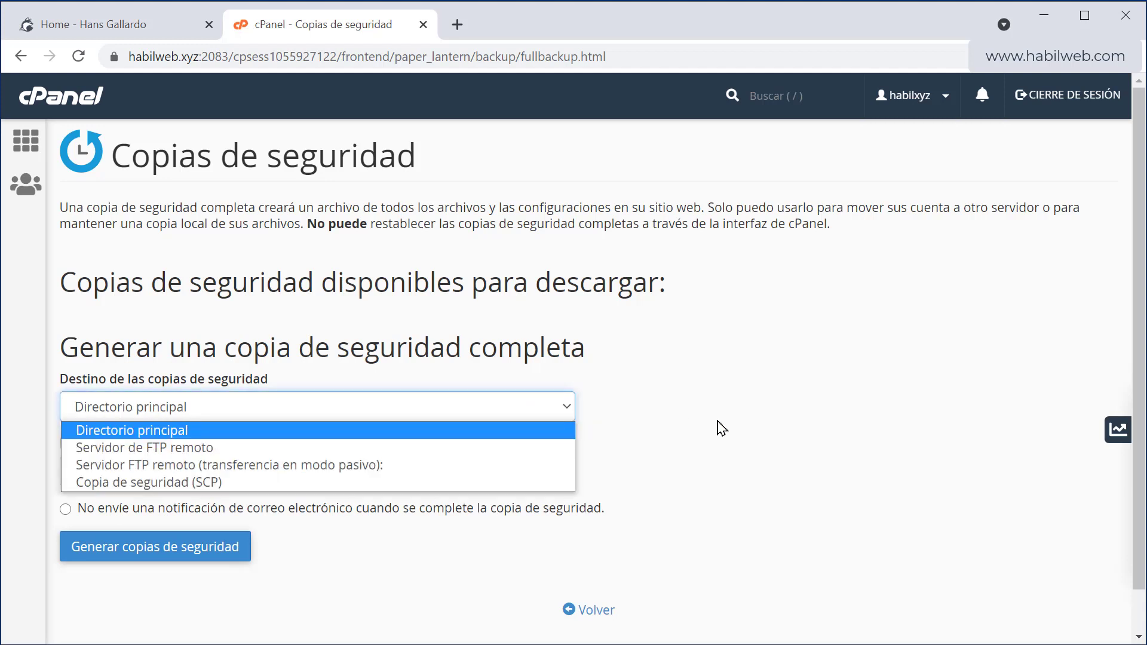
pyautogui.click(722, 428)
pyautogui.click(530, 411)
pyautogui.click(675, 409)
pyautogui.click(511, 410)
pyautogui.click(694, 386)
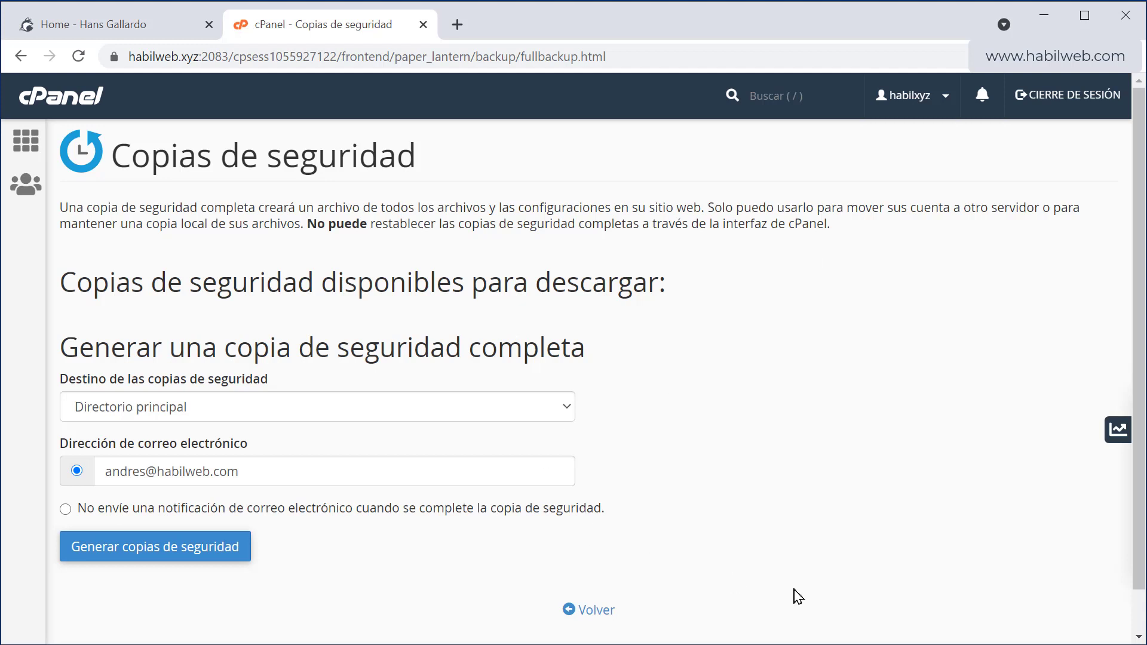
pyautogui.click(207, 411)
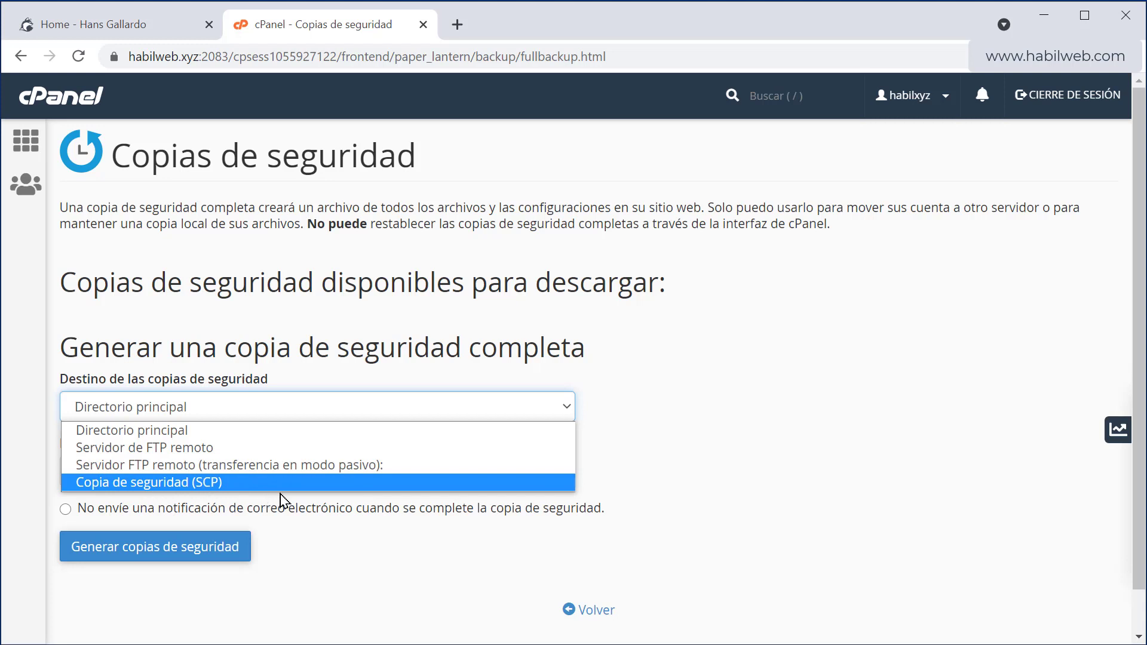
pyautogui.click(674, 450)
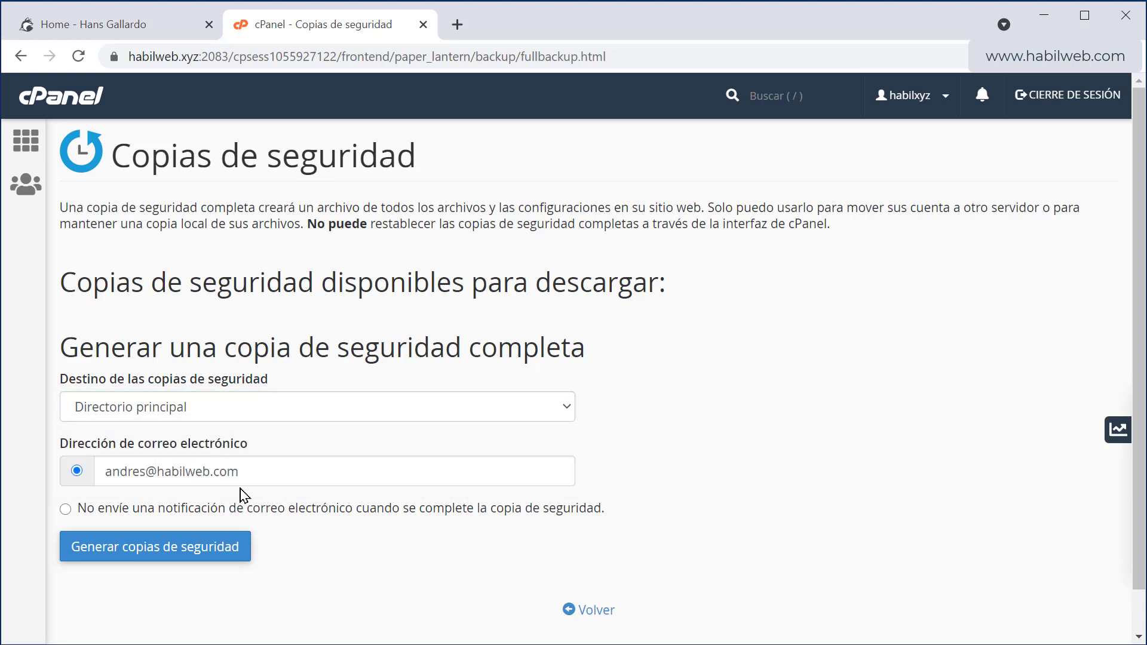
# - Clear the notification email, choose no email notification, and generate the full backup to Directorio principal
pyautogui.moveTo(272, 469); pyautogui.dragTo(107, 470)
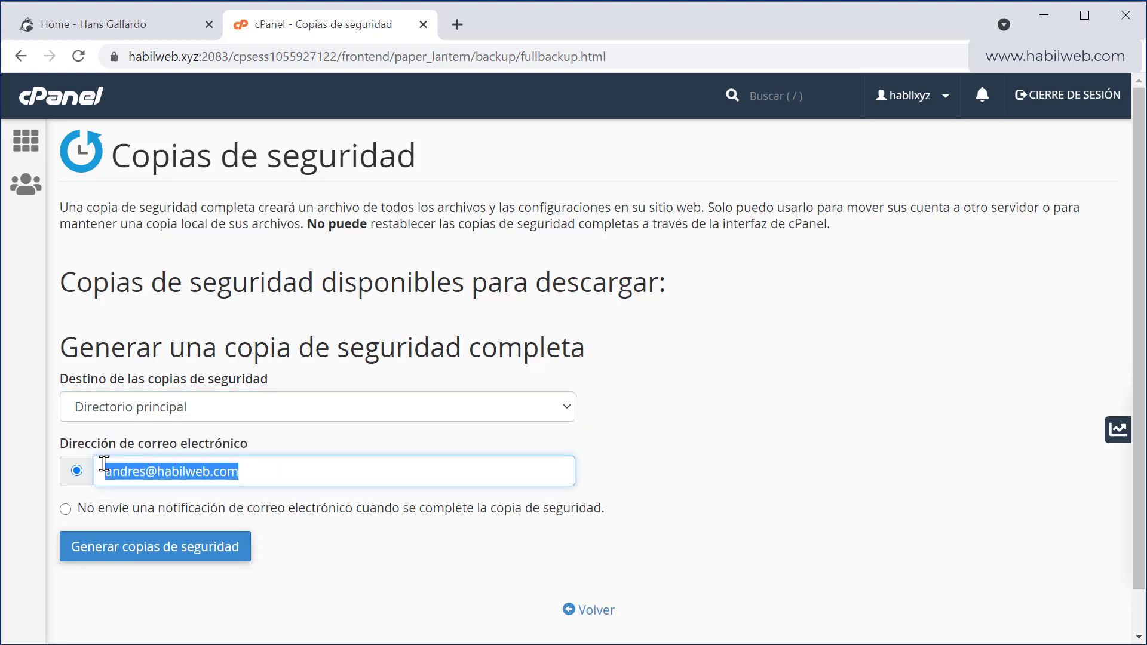
pyautogui.press('BackSpace')
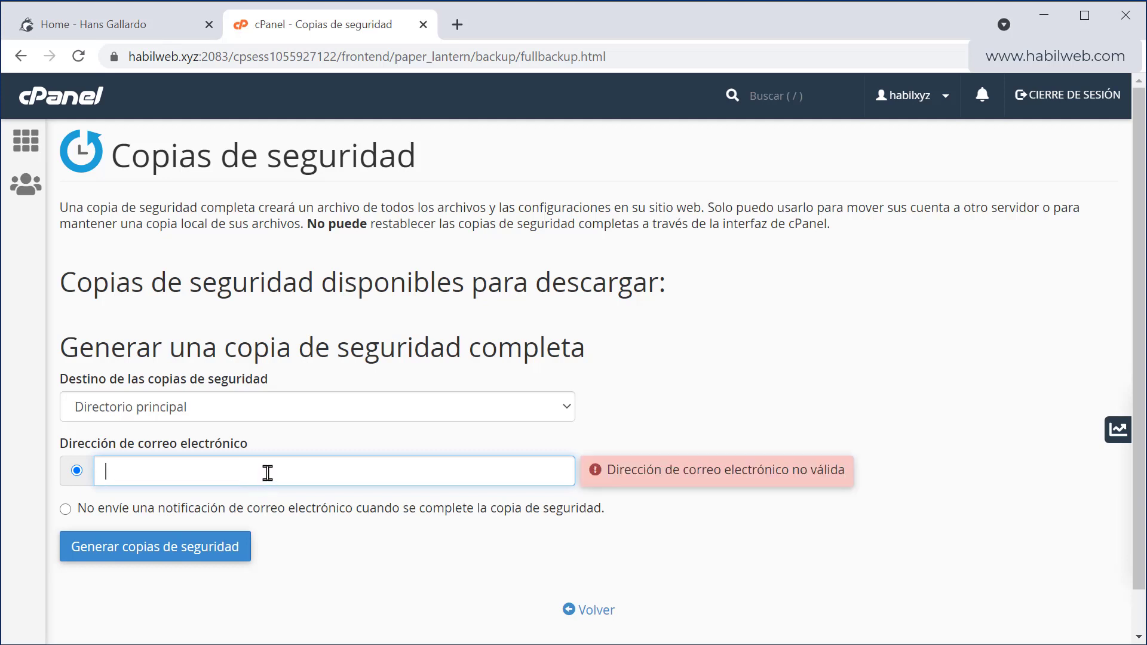
pyautogui.click(162, 511)
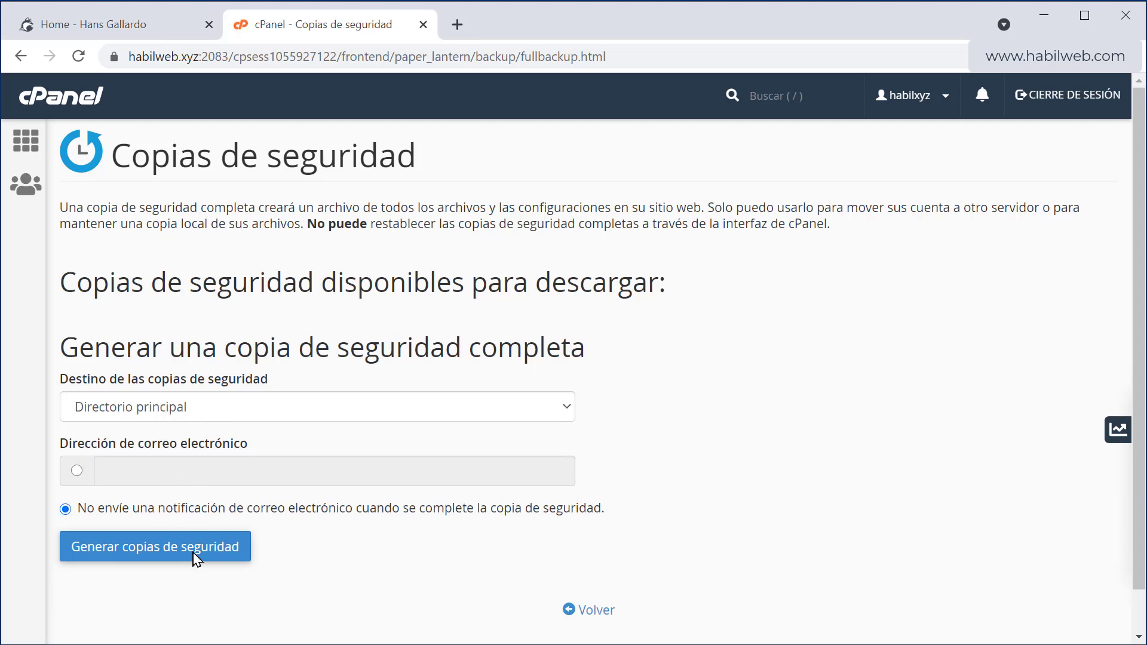
pyautogui.click(170, 559)
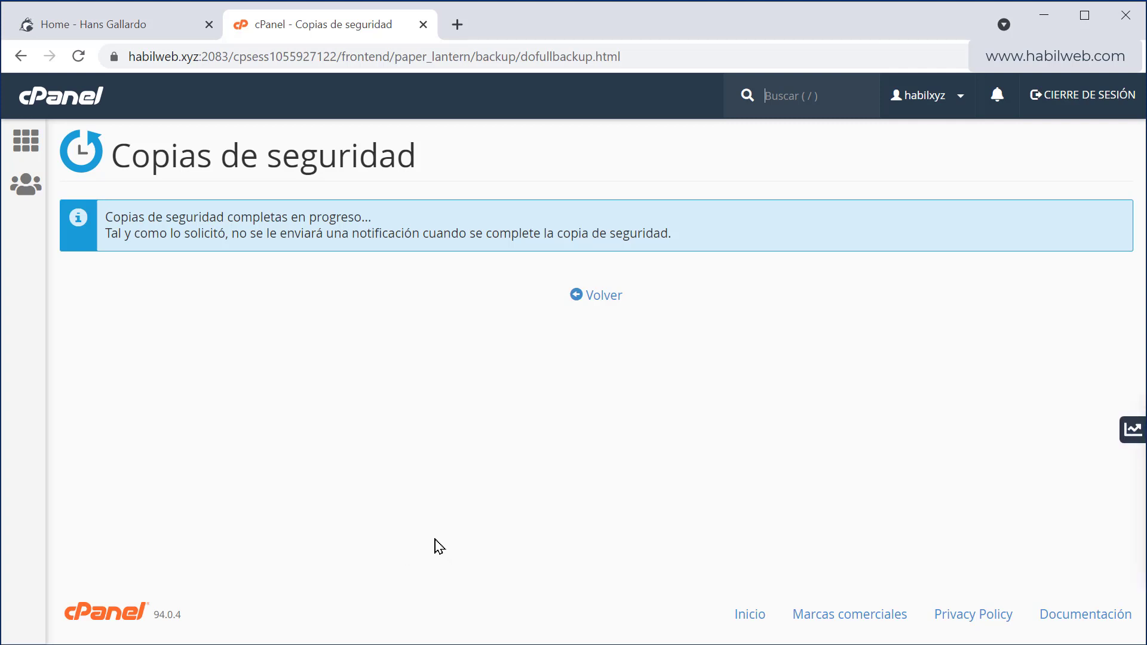
# - Return to the full backup page and reload it
pyautogui.click(604, 297)
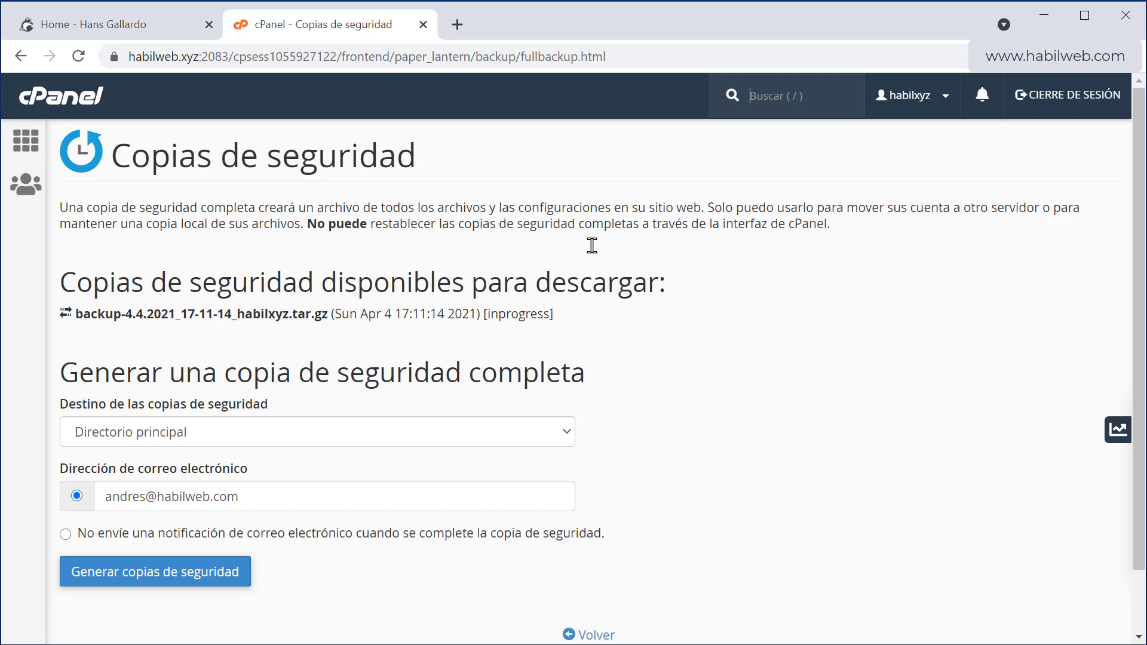
pyautogui.click(623, 52)
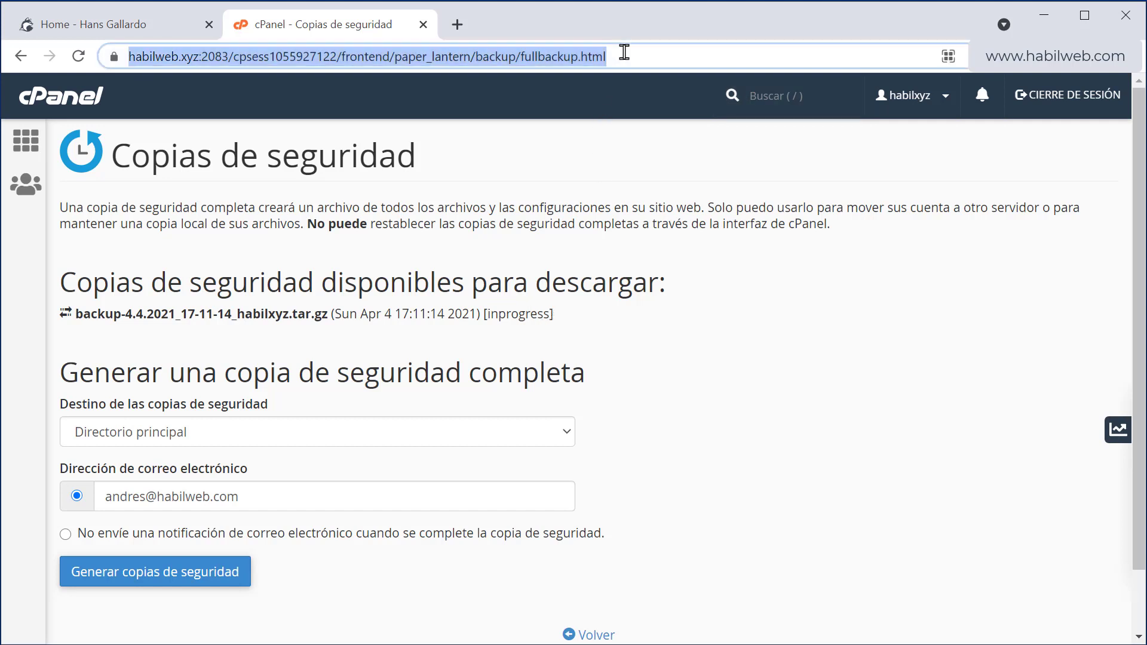
pyautogui.write('+')
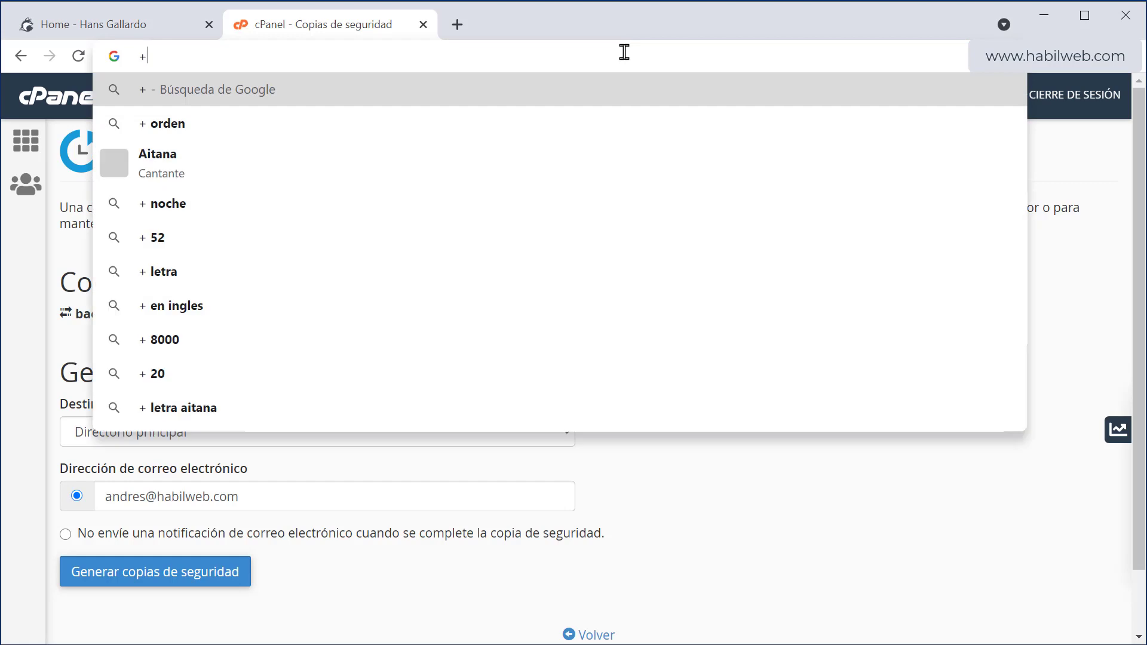
pyautogui.press('BackSpace')
pyautogui.click(71, 55)
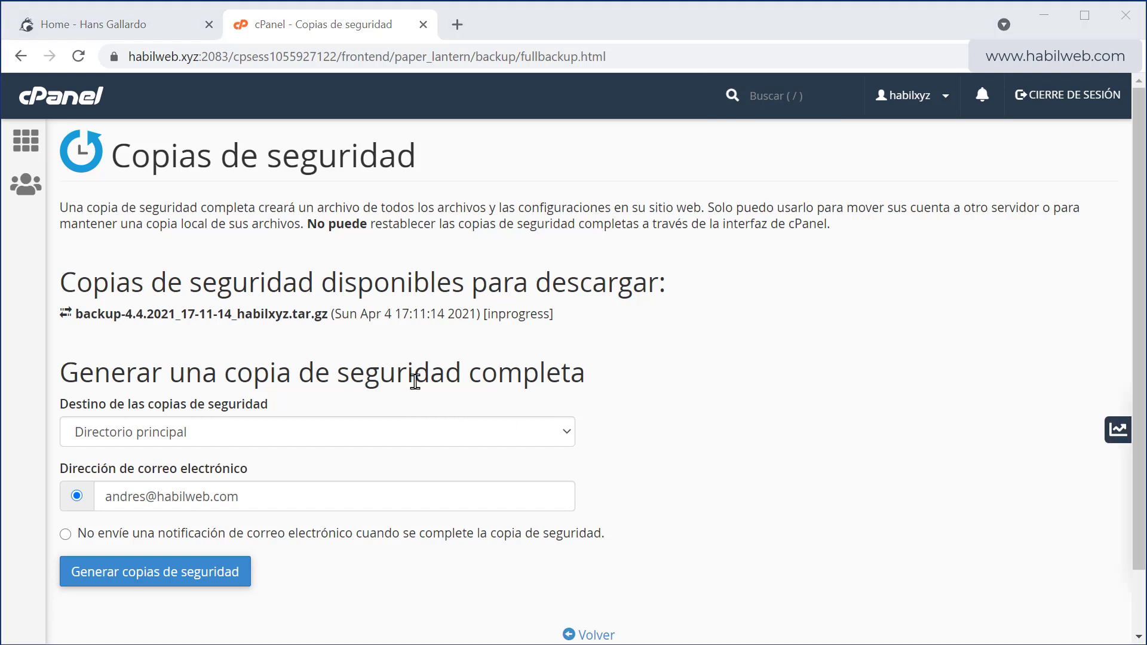
# - Confirm backup-4.4.2021_17-11-14_habilxyz.tar.gz is listed as [inprogress], then return to the cPanel home page
pyautogui.click(567, 323)
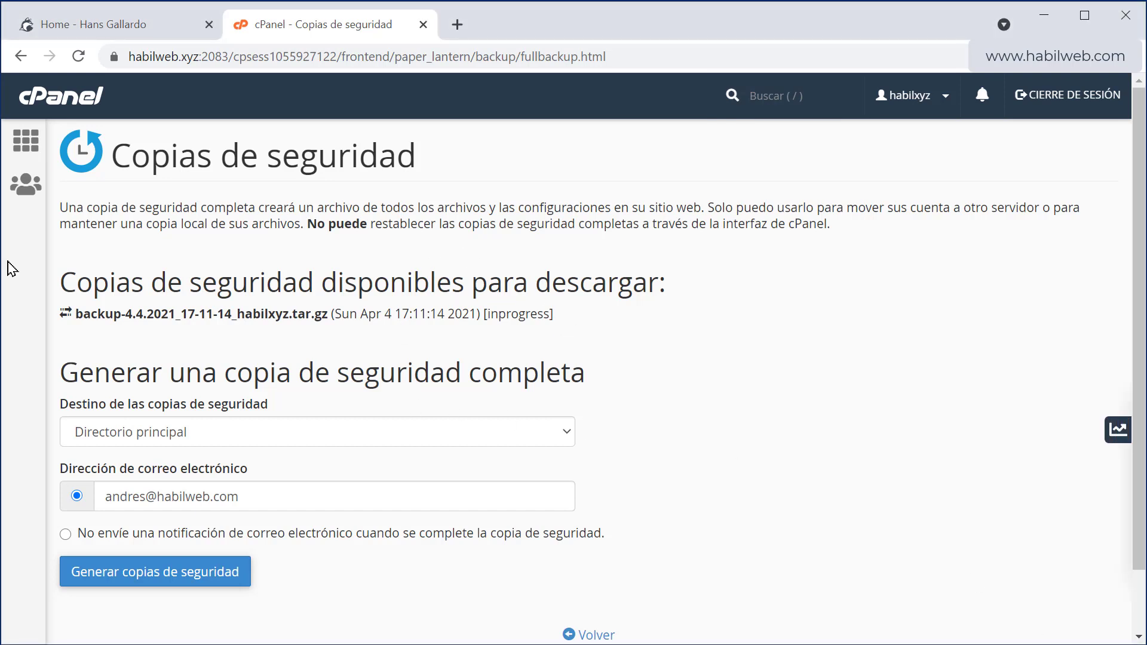
pyautogui.moveTo(551, 314); pyautogui.dragTo(476, 314)
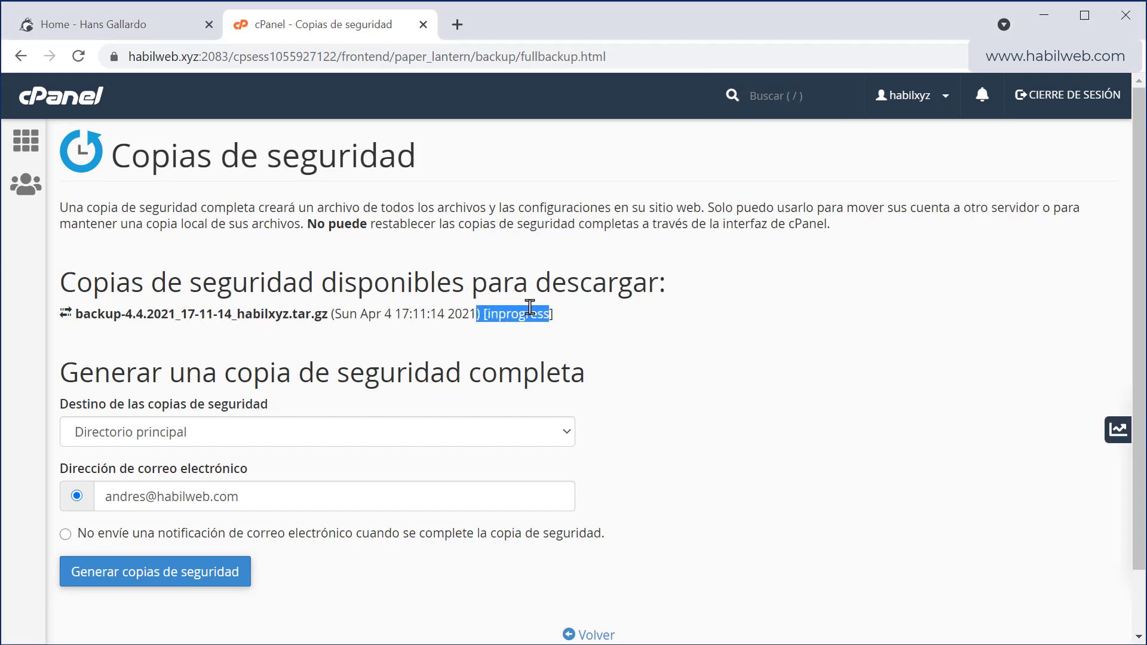
pyautogui.click(530, 311)
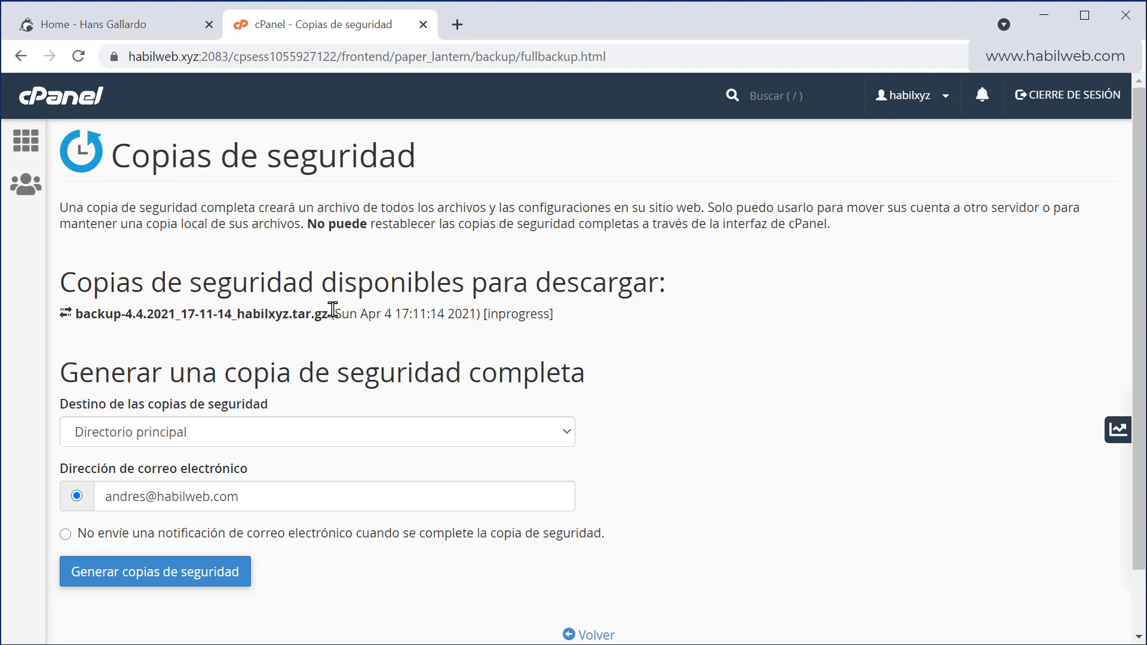
pyautogui.moveTo(334, 317); pyautogui.dragTo(76, 307)
pyautogui.click(589, 336)
pyautogui.click(537, 56)
pyautogui.press('Return')
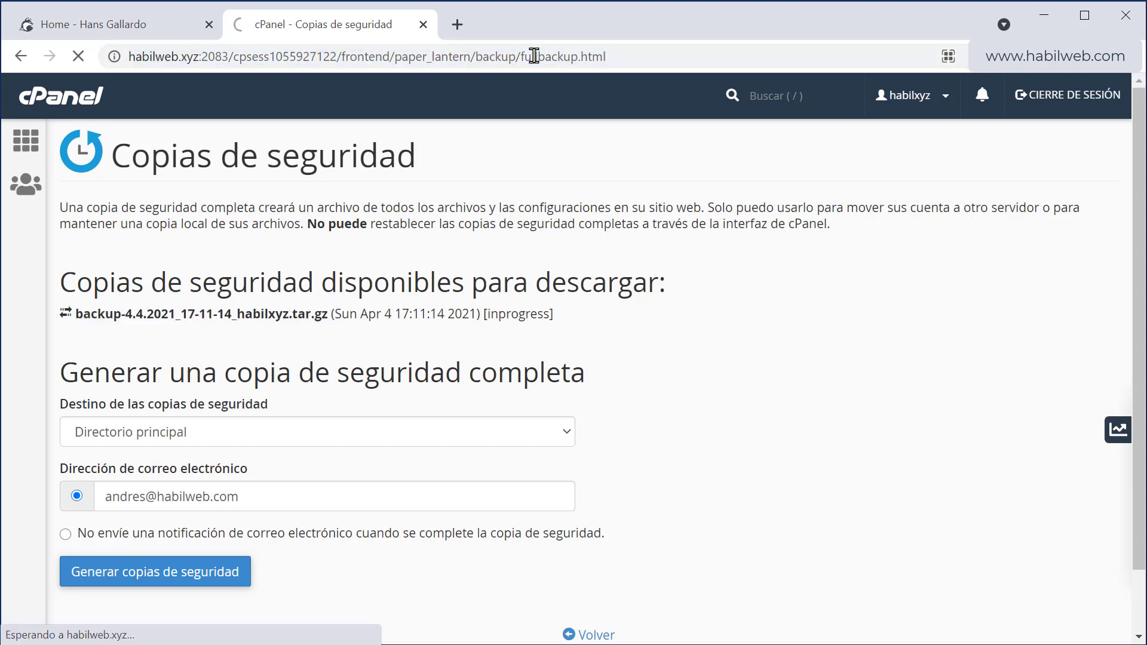
pyautogui.click(26, 141)
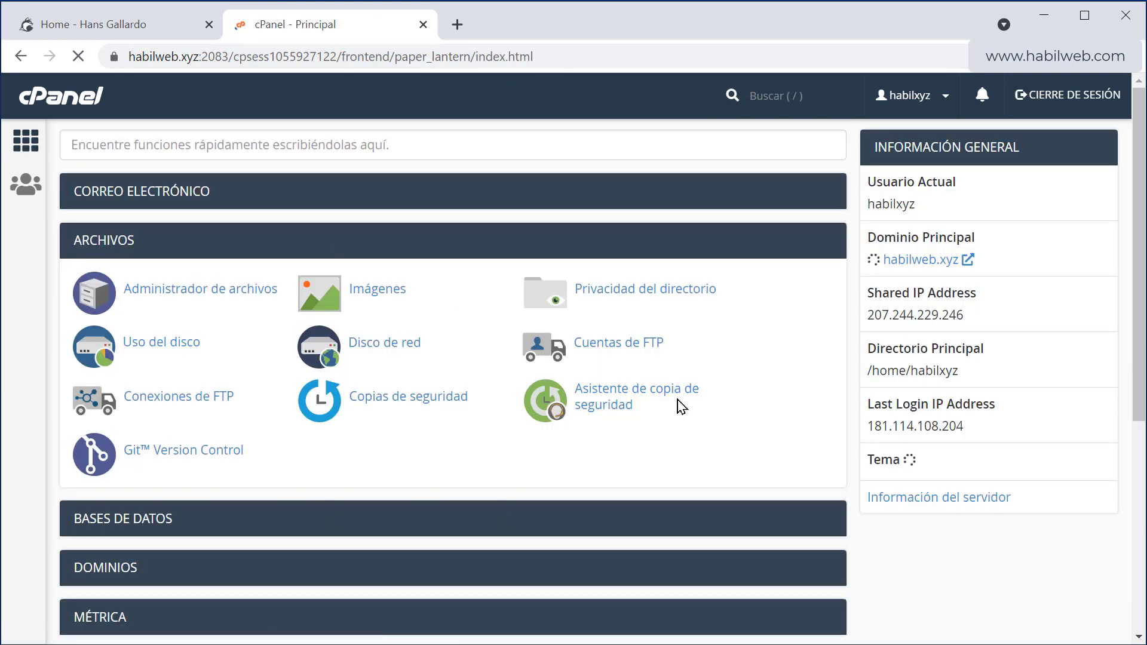
pyautogui.click(618, 413)
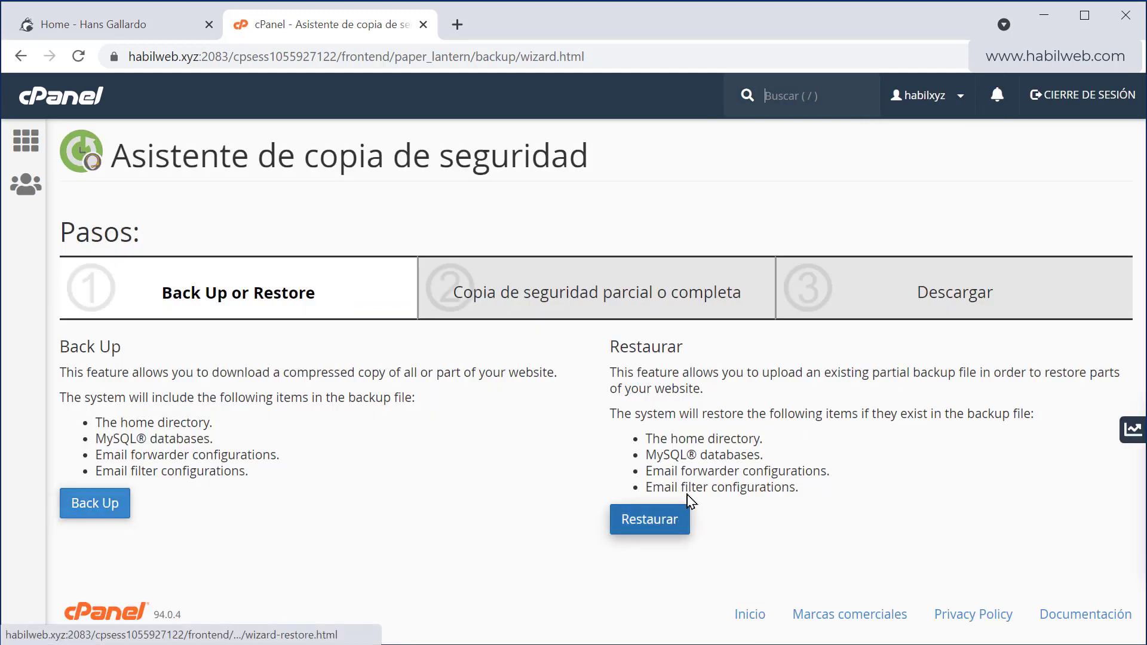
pyautogui.click(657, 525)
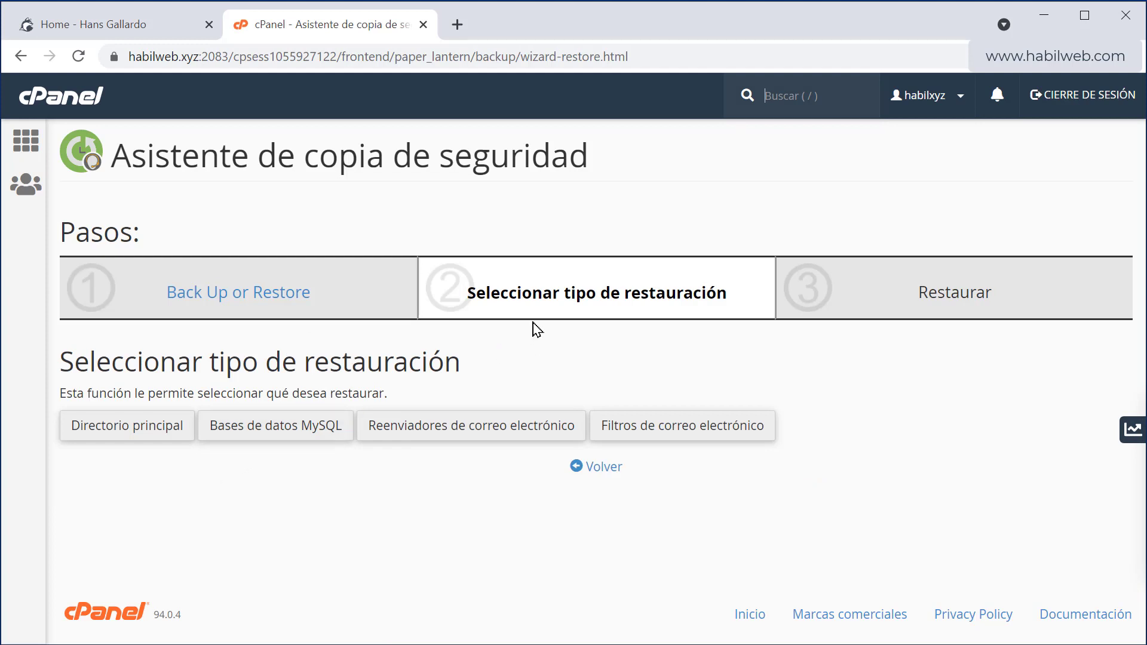
pyautogui.click(154, 435)
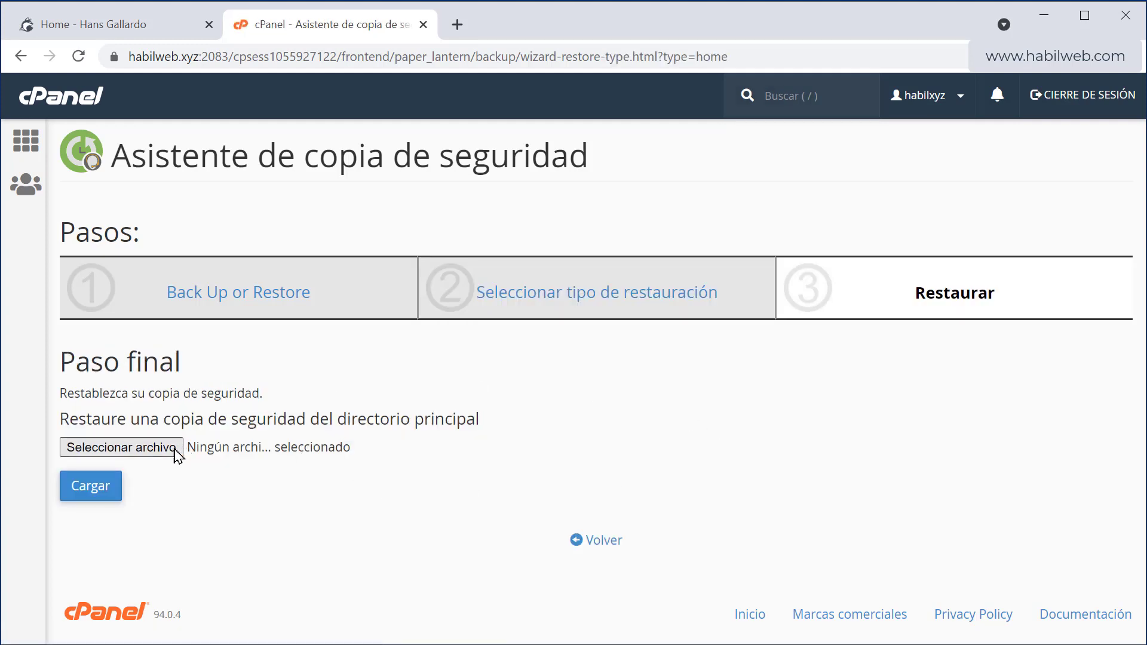
pyautogui.click(36, 145)
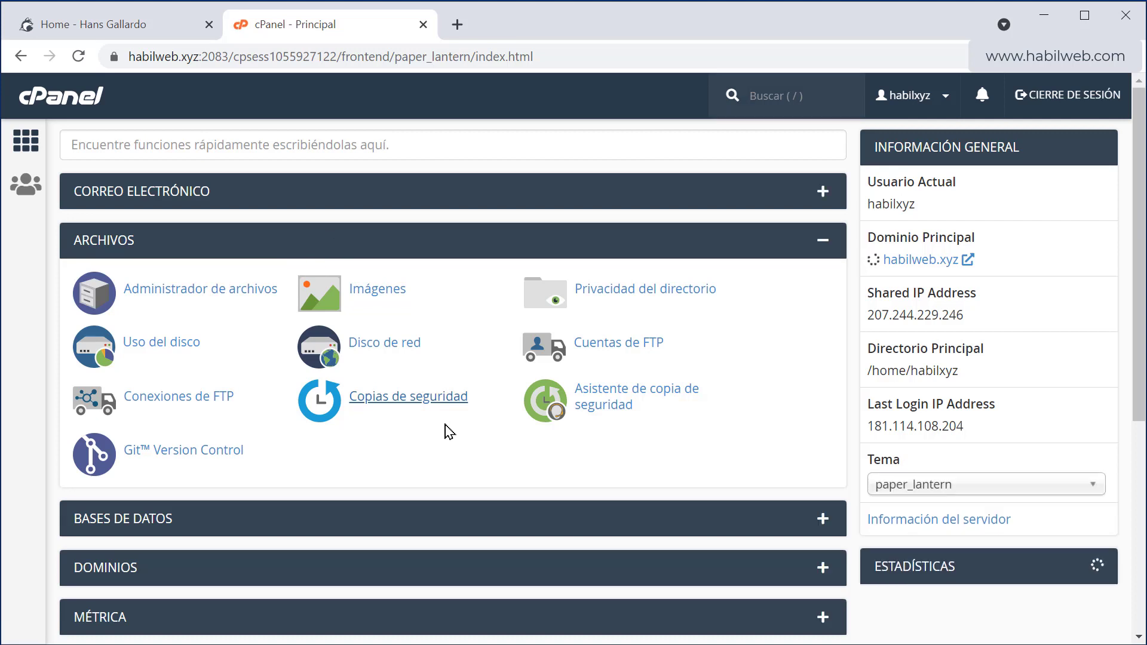
# - Delete the moodle repository in Git Version Control and go back to the cPanel dashboard
pyautogui.click(215, 451)
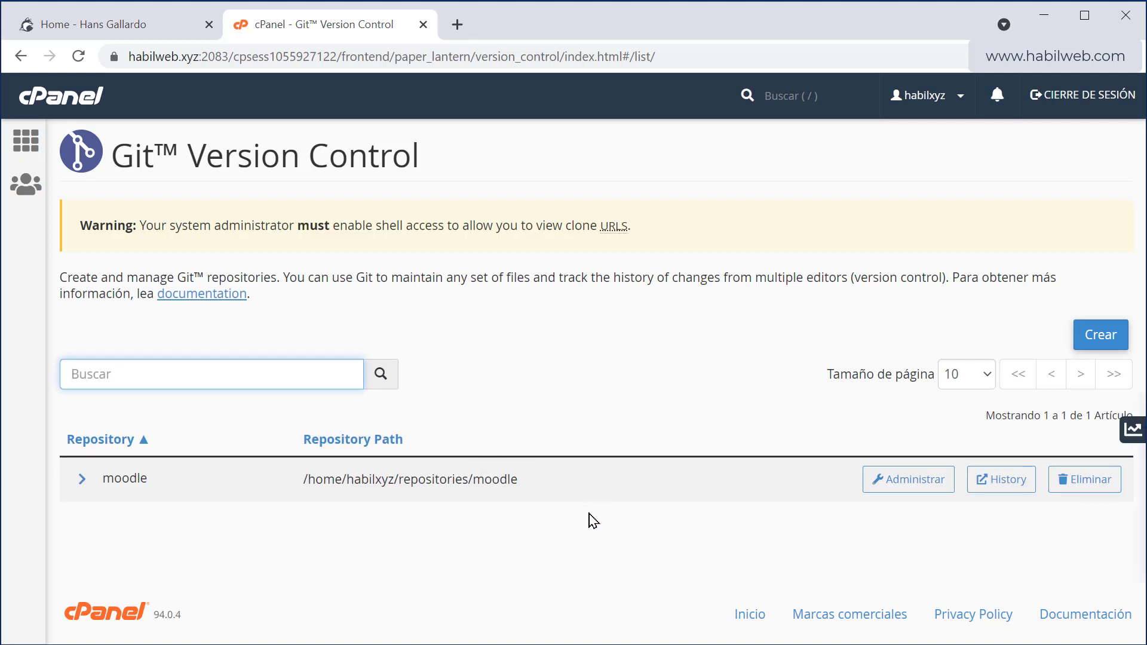
pyautogui.click(1111, 486)
pyautogui.scroll(-2, 400, 513)
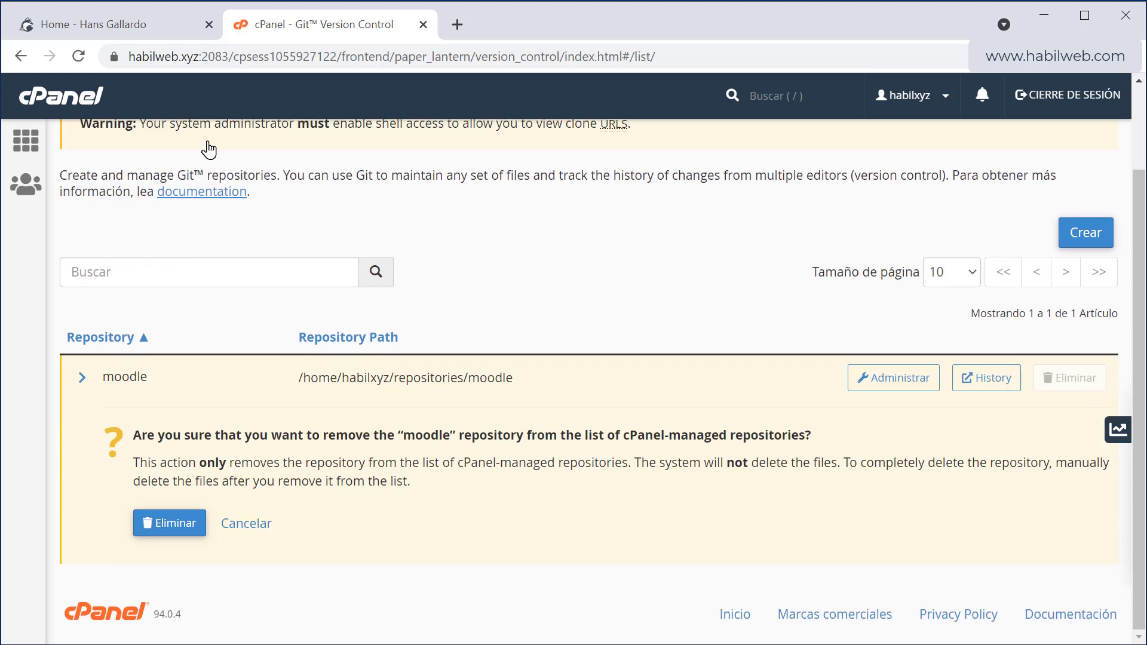
pyautogui.click(176, 514)
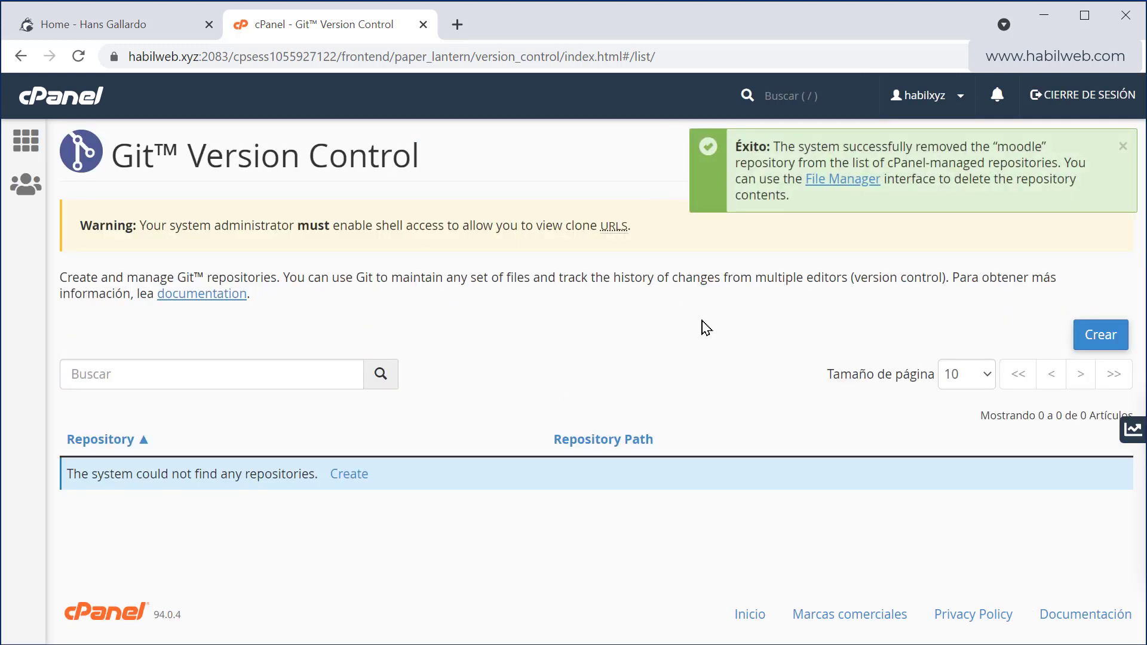
pyautogui.click(1123, 147)
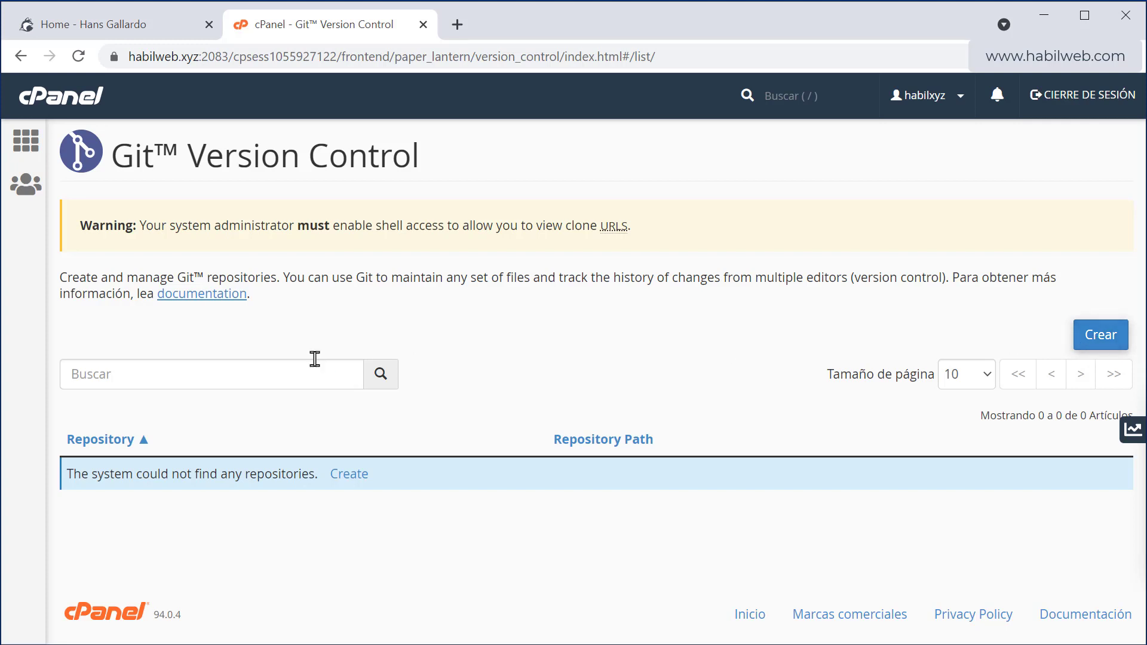
pyautogui.click(26, 141)
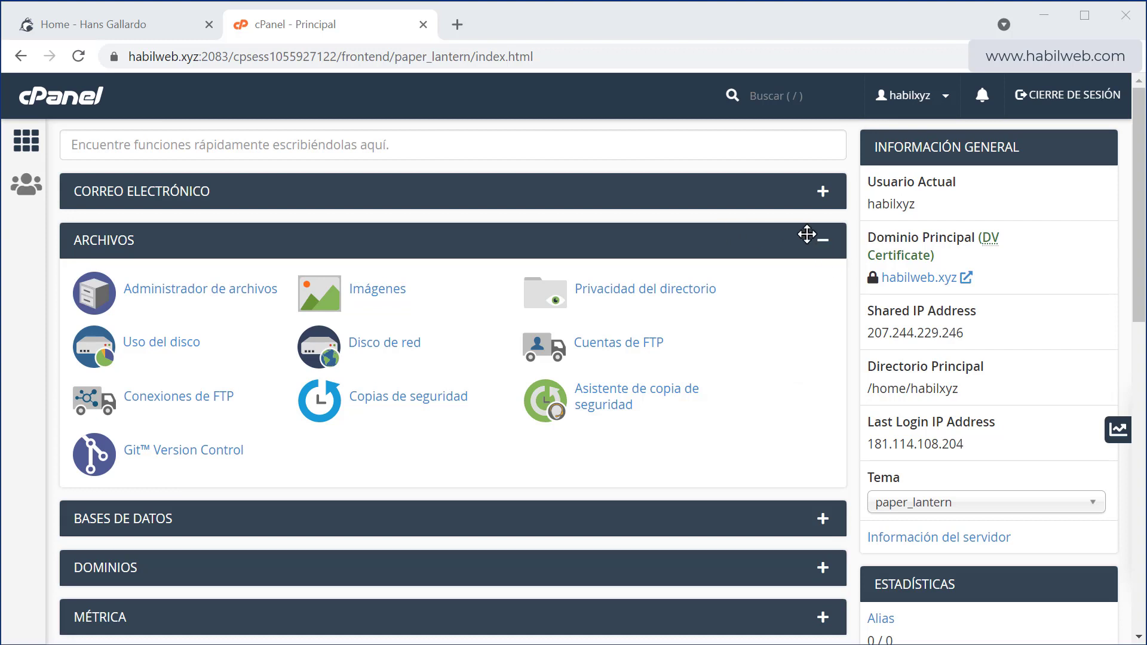
# - Collapse the ARCHIVOS and email sections and expand BASES DE DATOS on the home page
pyautogui.click(823, 244)
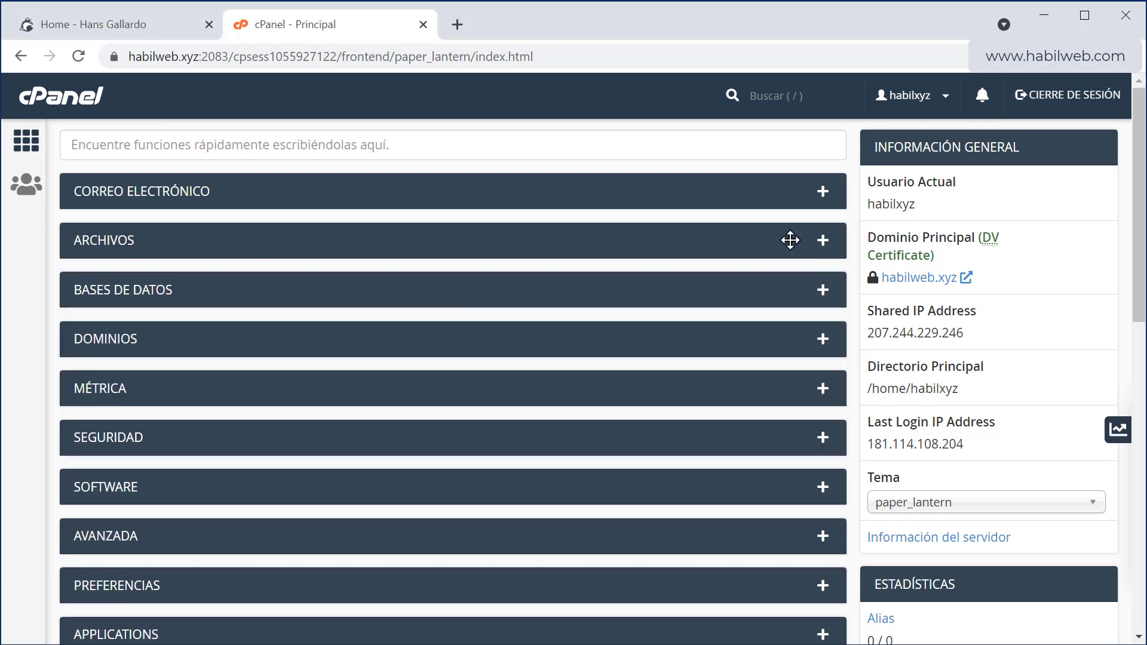
pyautogui.click(823, 245)
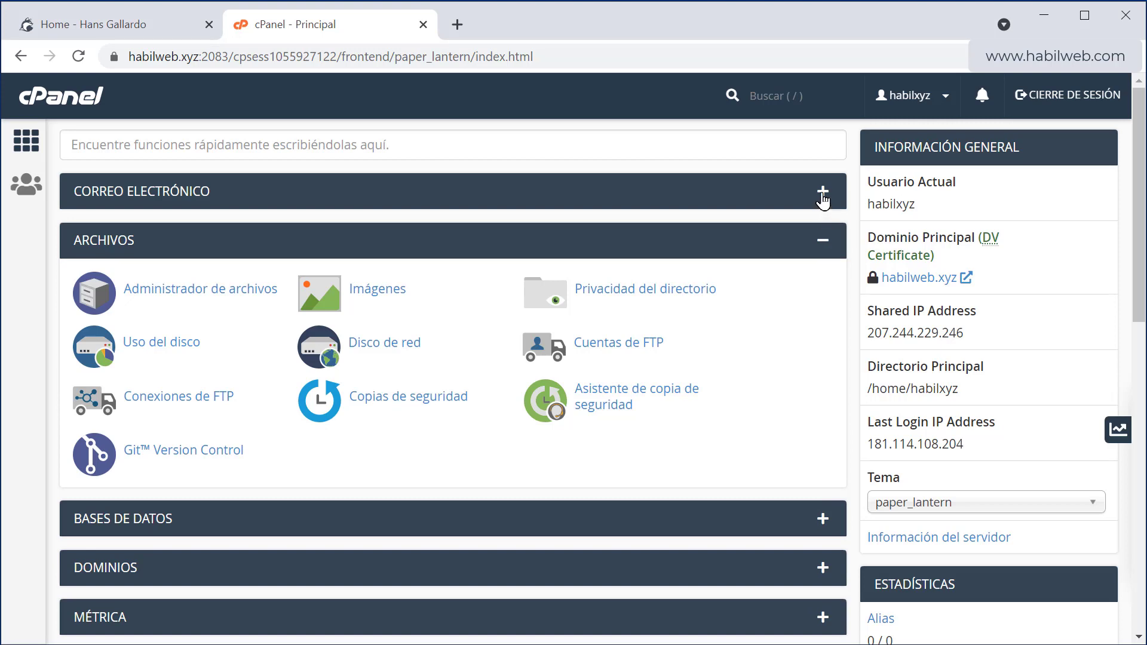
pyautogui.click(823, 195)
pyautogui.click(823, 194)
pyautogui.click(824, 242)
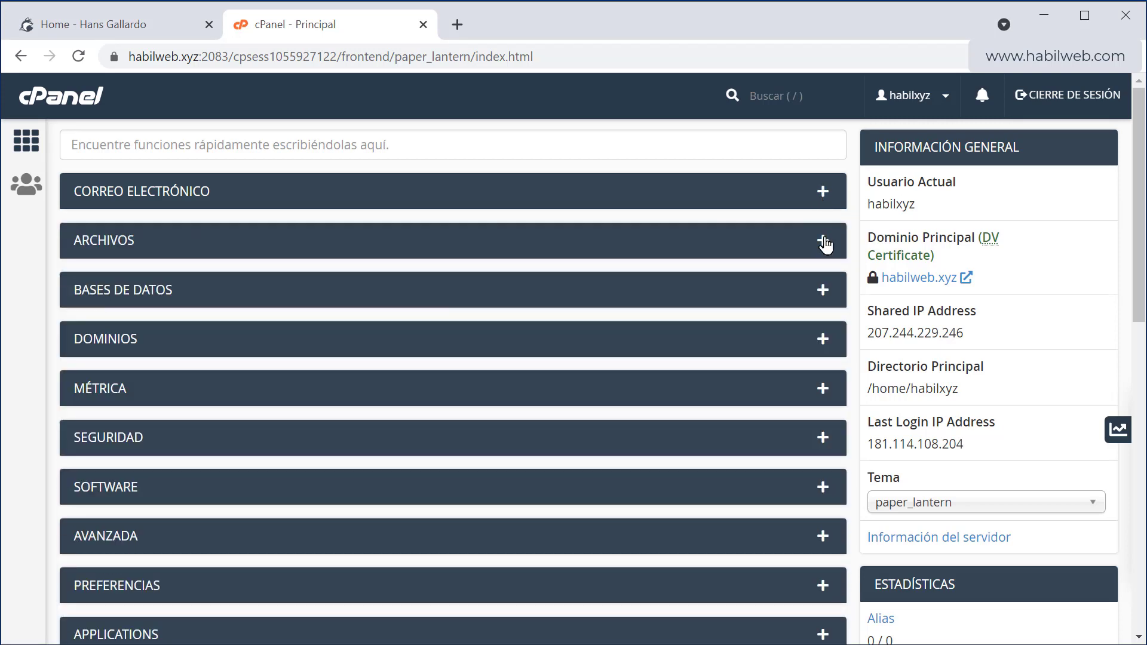
pyautogui.click(825, 291)
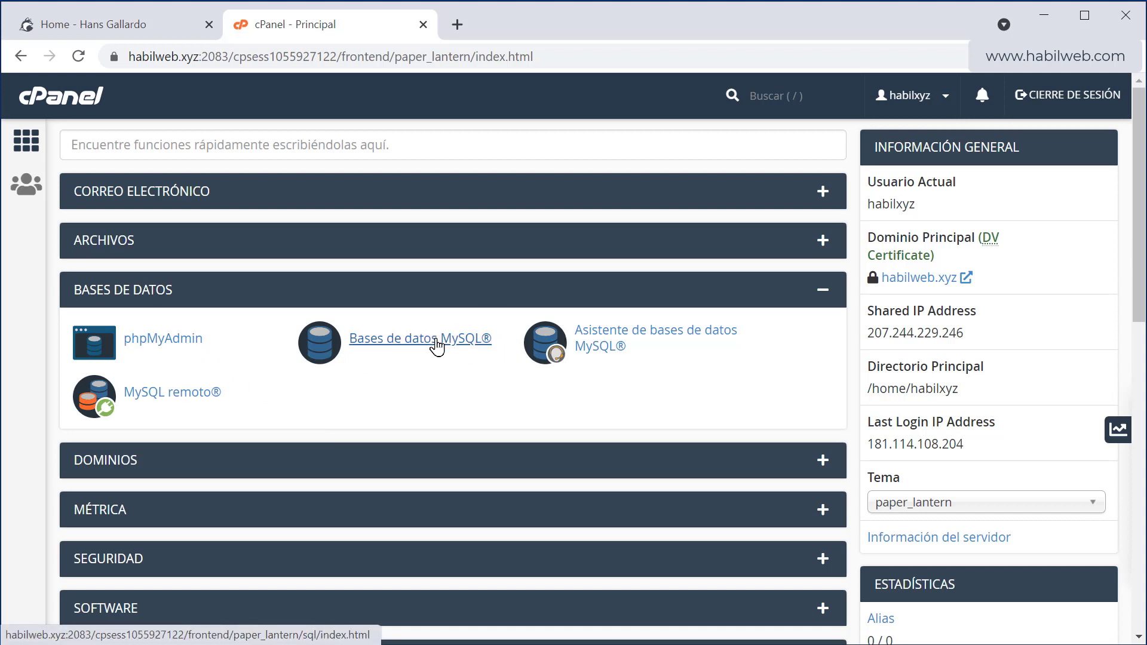
# - Launch the Asistente de bases de datos MySQL® wizard
pyautogui.scroll(-4, 1010, 364)
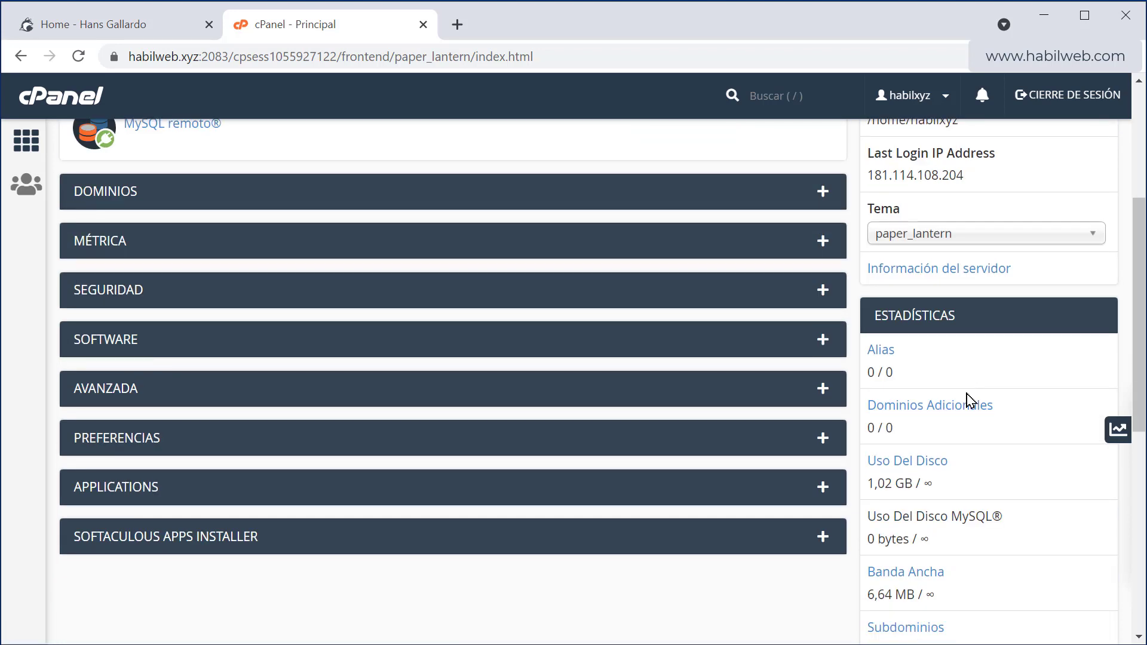
pyautogui.scroll(4, 968, 400)
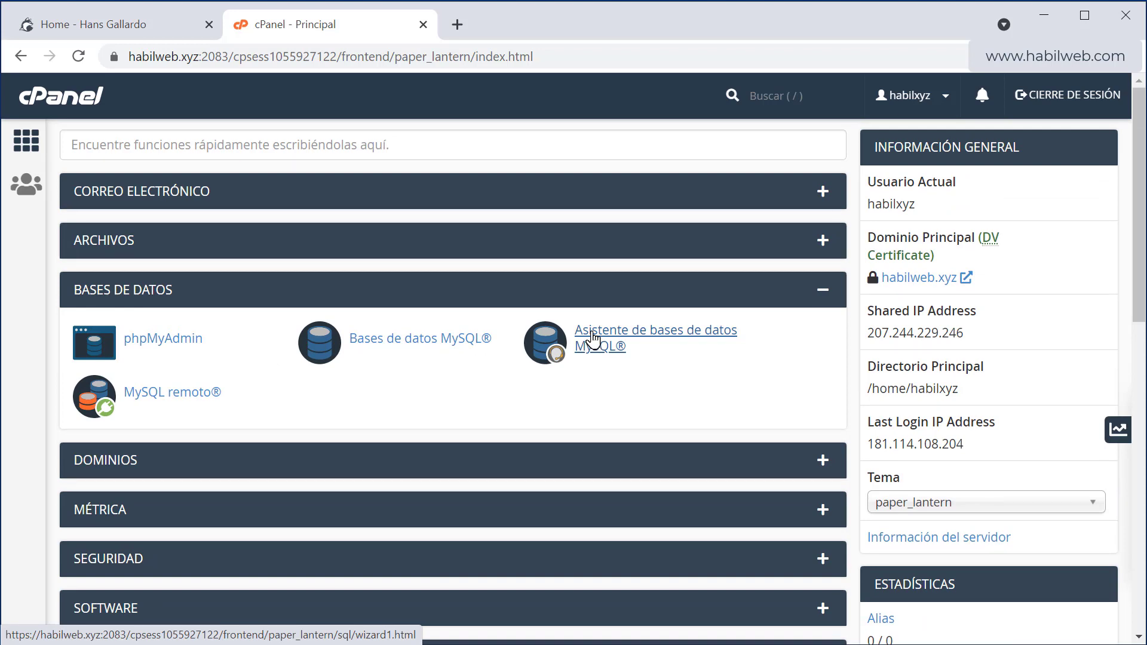
pyautogui.click(594, 340)
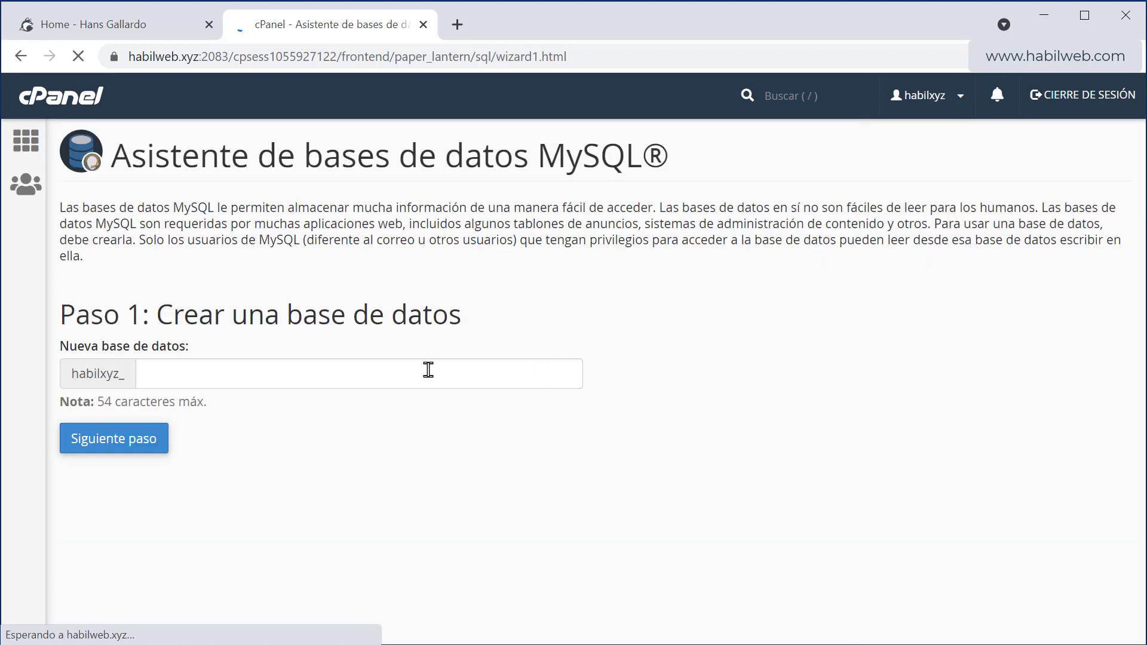
# - Create the database named prueba in the MySQL wizard
pyautogui.click(428, 369)
pyautogui.write('prueb')
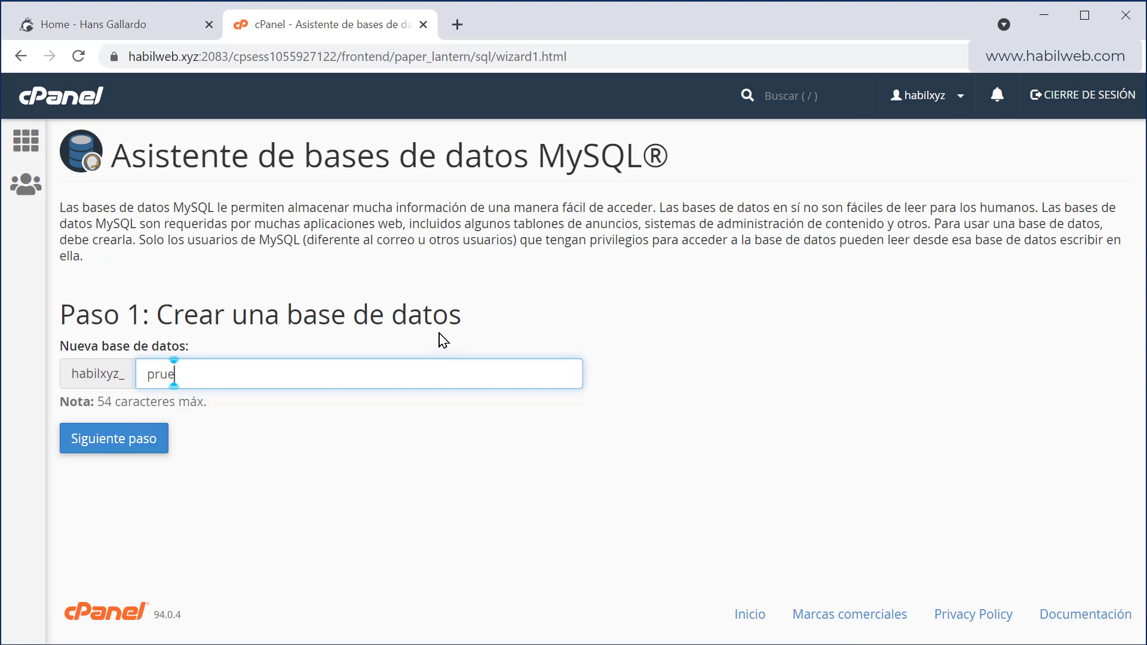
pyautogui.press('BackSpace')
pyautogui.write('n')
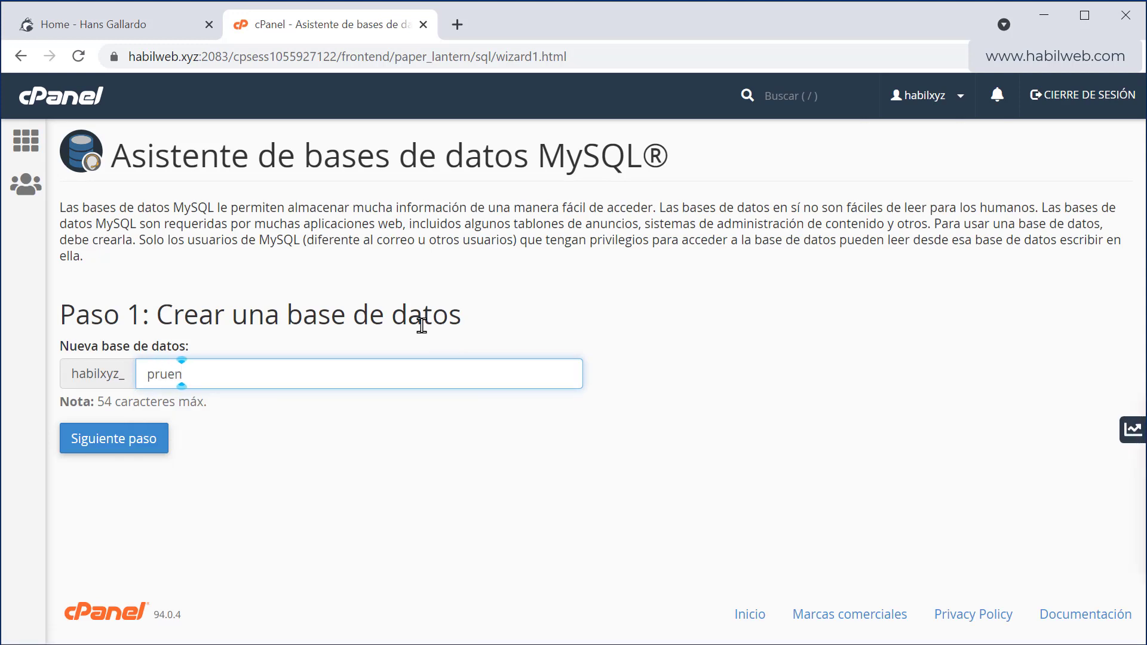
pyautogui.write('ba')
pyautogui.click(137, 442)
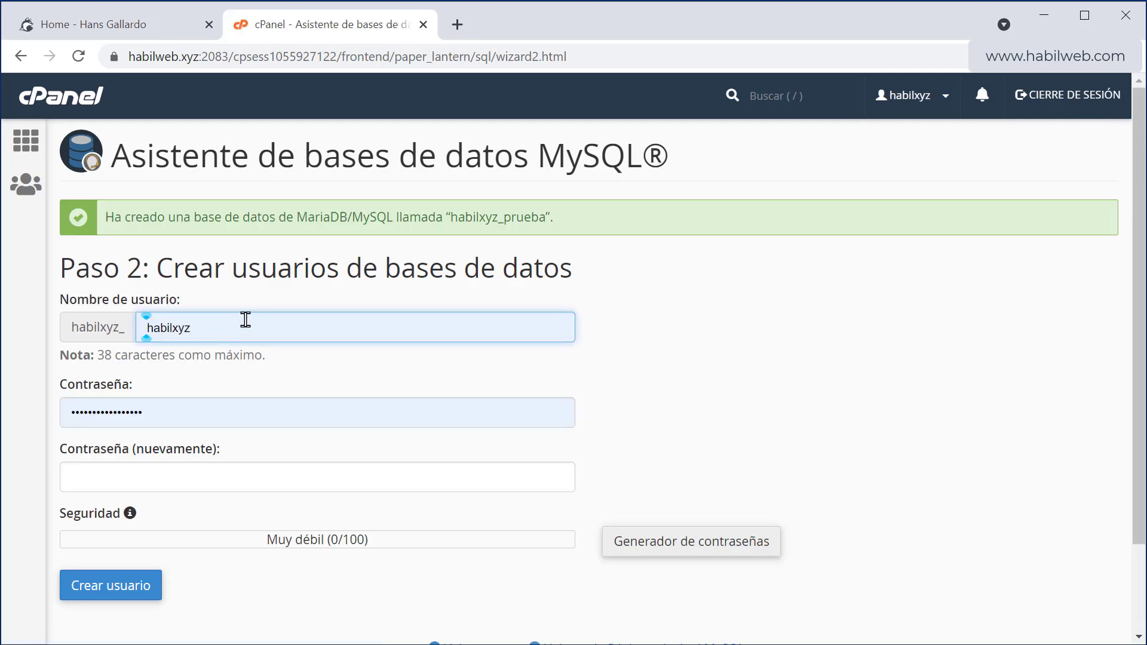
# - Create the database user prueba with a password entered twice
pyautogui.doubleClick(243, 326)
pyautogui.write('prueba')
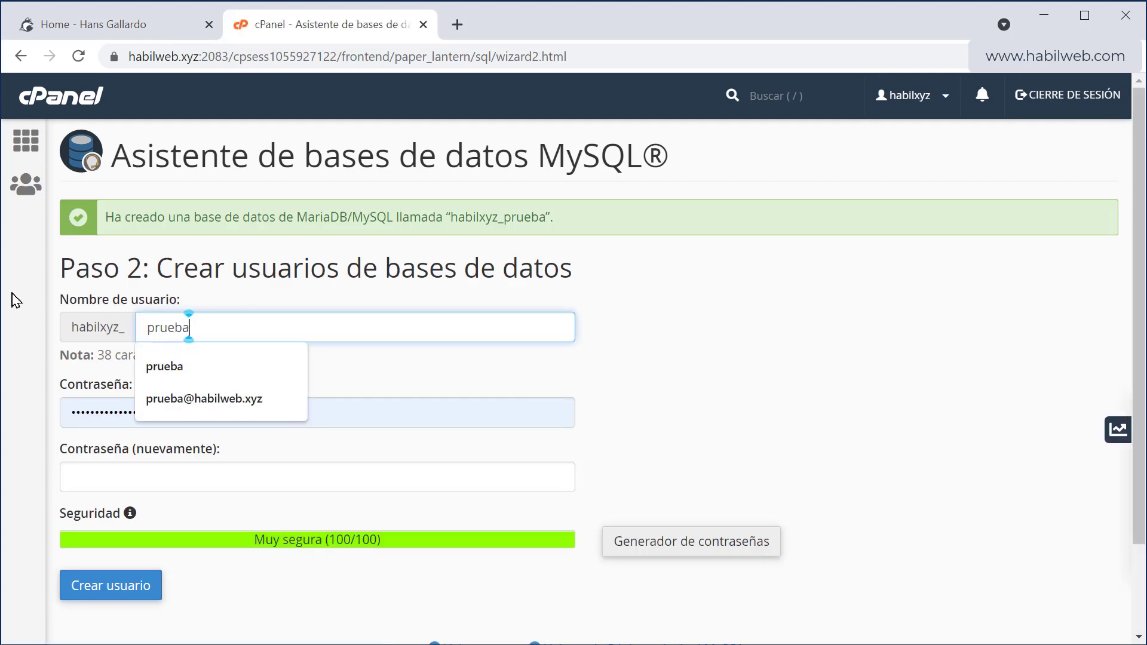
pyautogui.press('Tab')
pyautogui.write('••••••••••••')
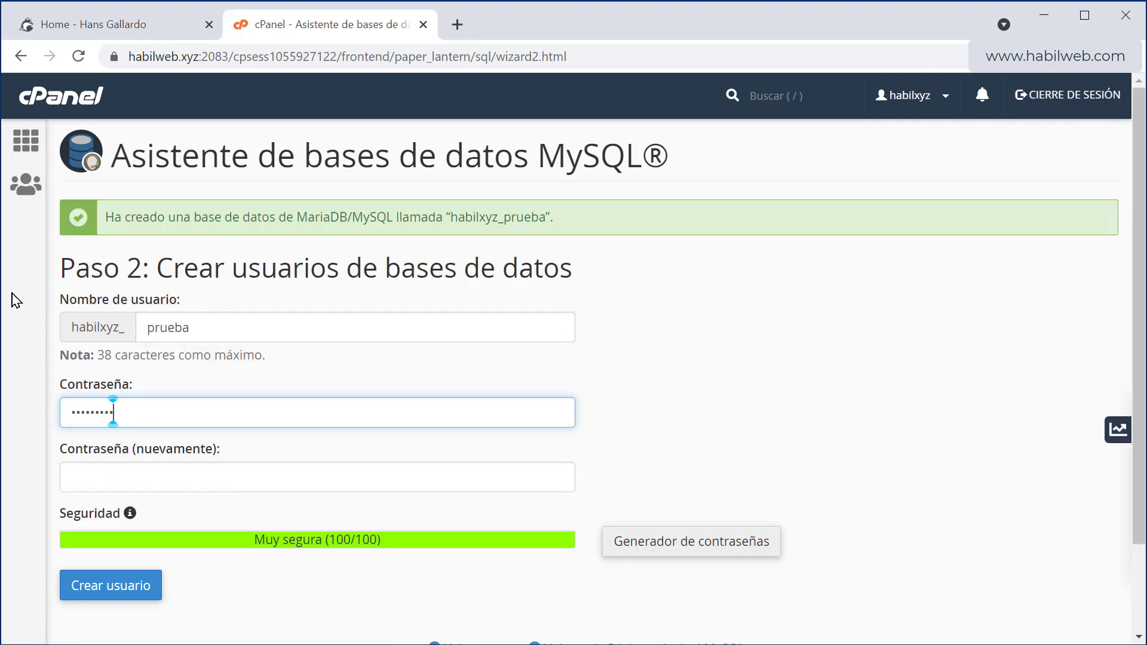
pyautogui.press('Tab')
pyautogui.write('••••••••••••')
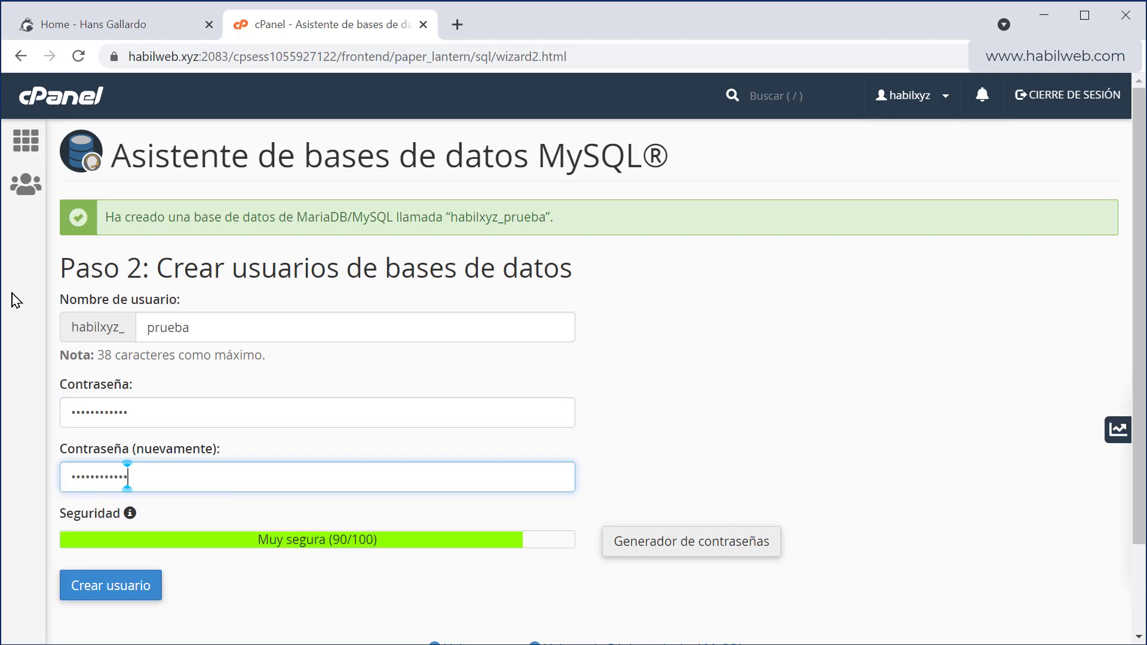
pyautogui.click(115, 594)
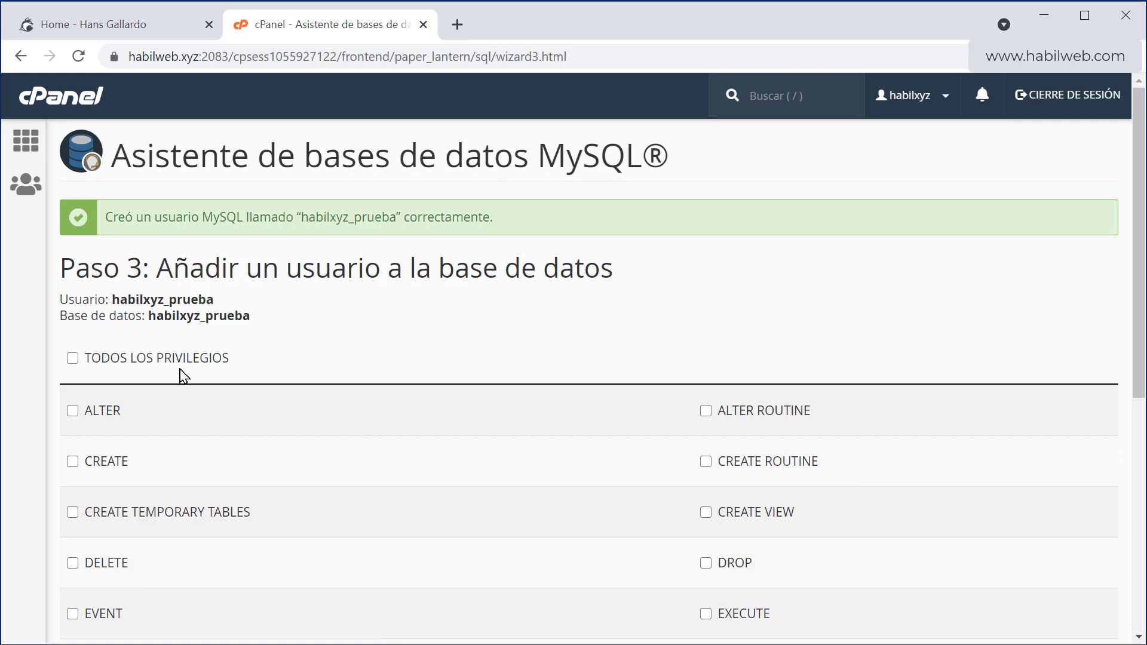
# - Grant the prueba user TODOS LOS PRIVILEGIOS on habilxyz_prueba and save the changes
pyautogui.click(180, 364)
pyautogui.scroll(-7, 258, 484)
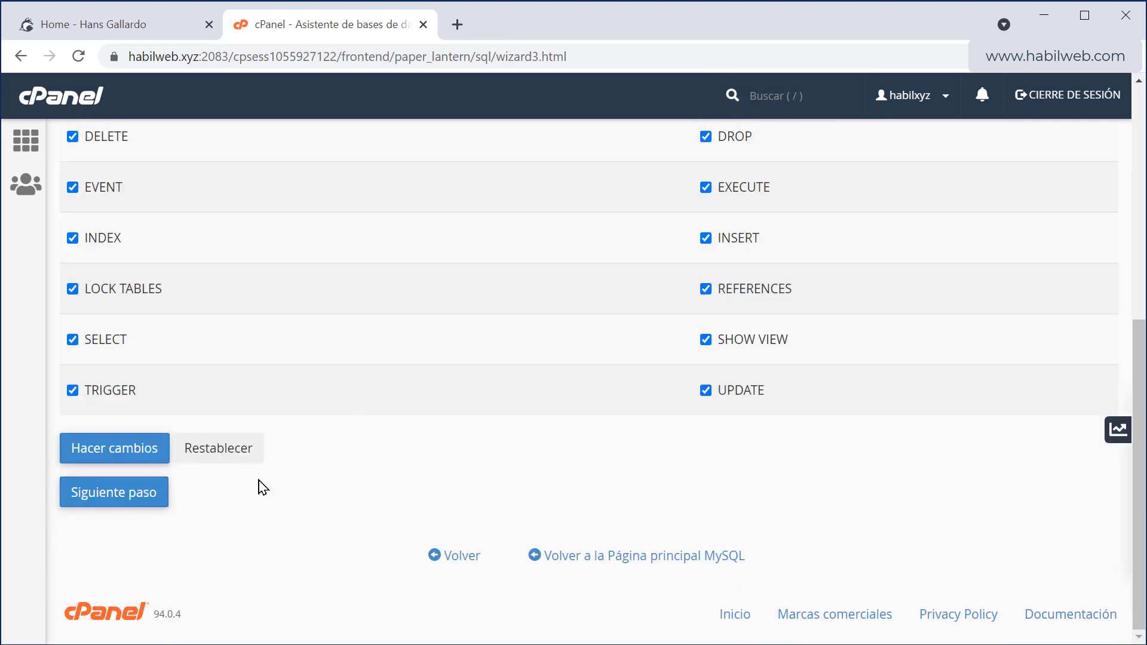
pyautogui.click(132, 454)
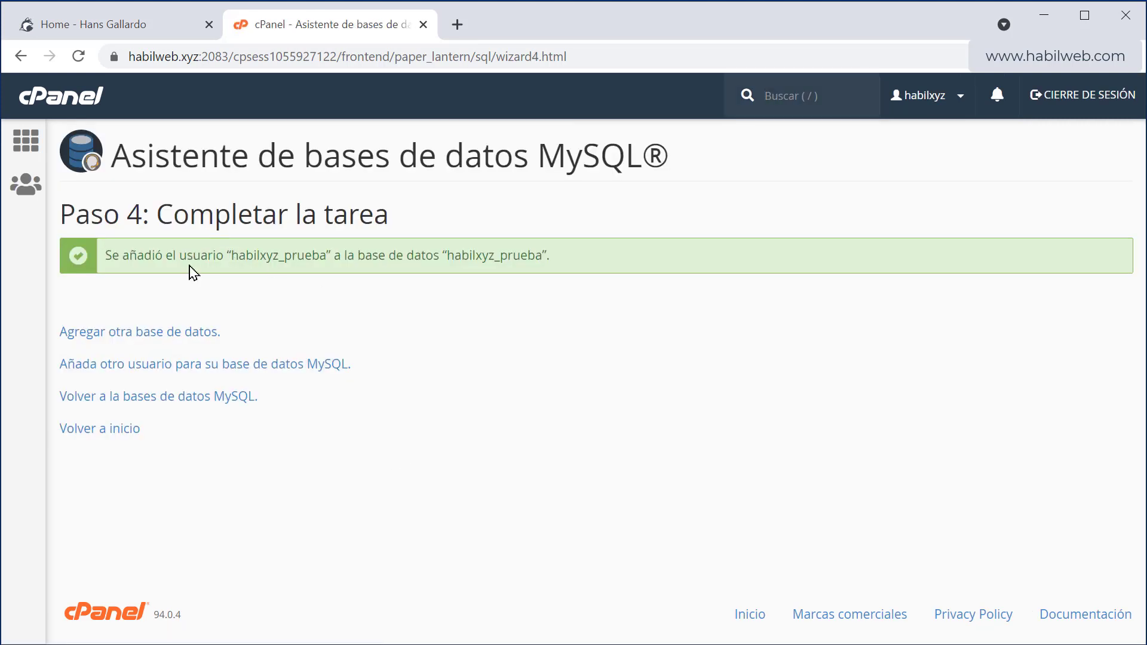
pyautogui.moveTo(233, 255); pyautogui.dragTo(327, 259)
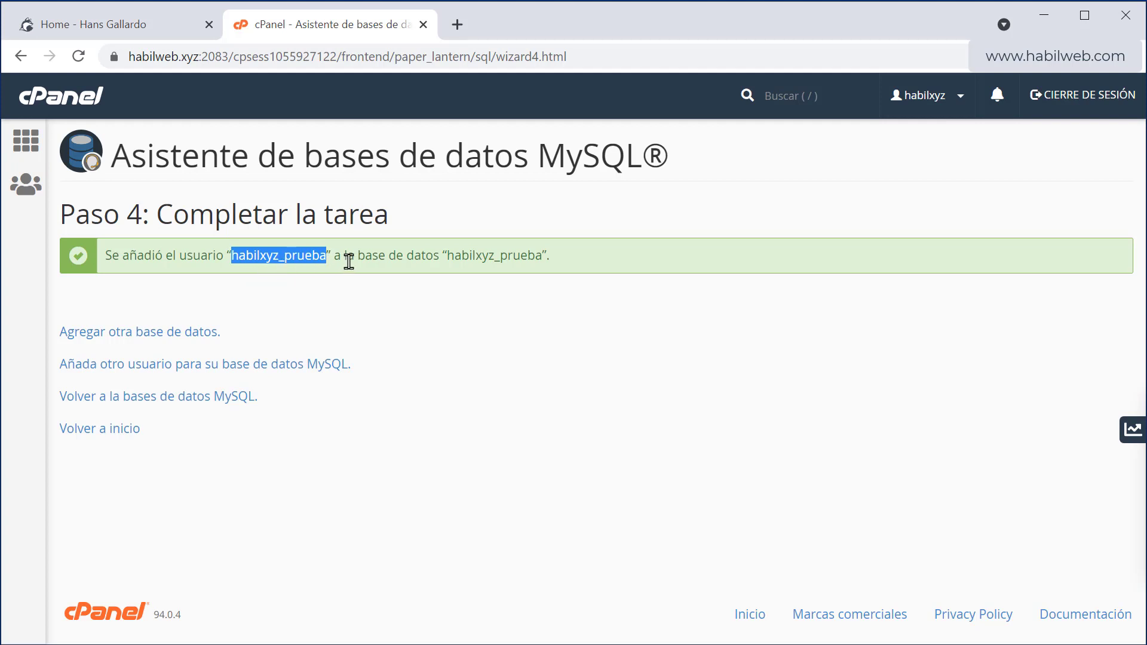
pyautogui.moveTo(449, 257); pyautogui.dragTo(543, 257)
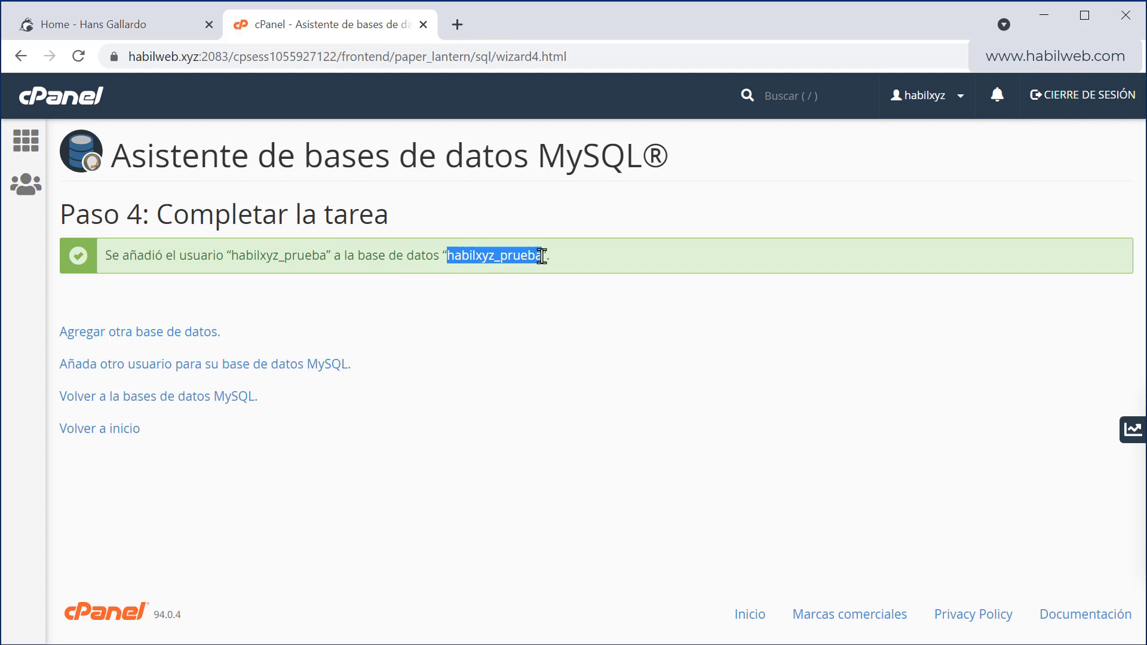
pyautogui.click(553, 371)
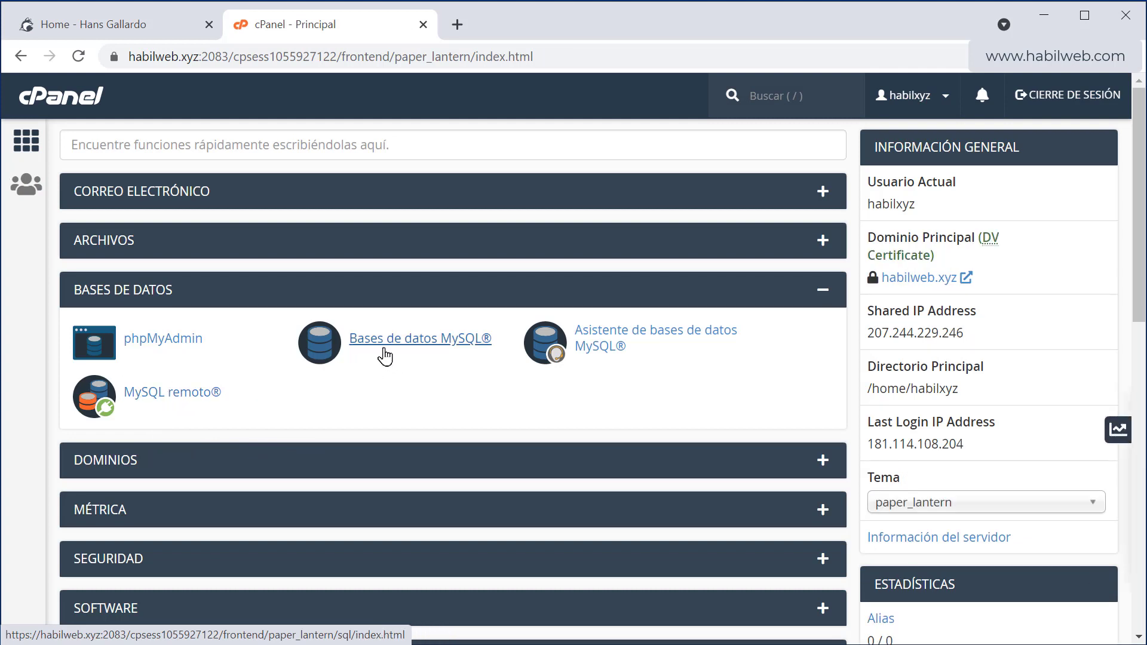
# - In phpMyAdmin, open habilxyz_prueba, view its Importar, Exportar and SQL pages, then close phpMyAdmin
pyautogui.click(177, 347)
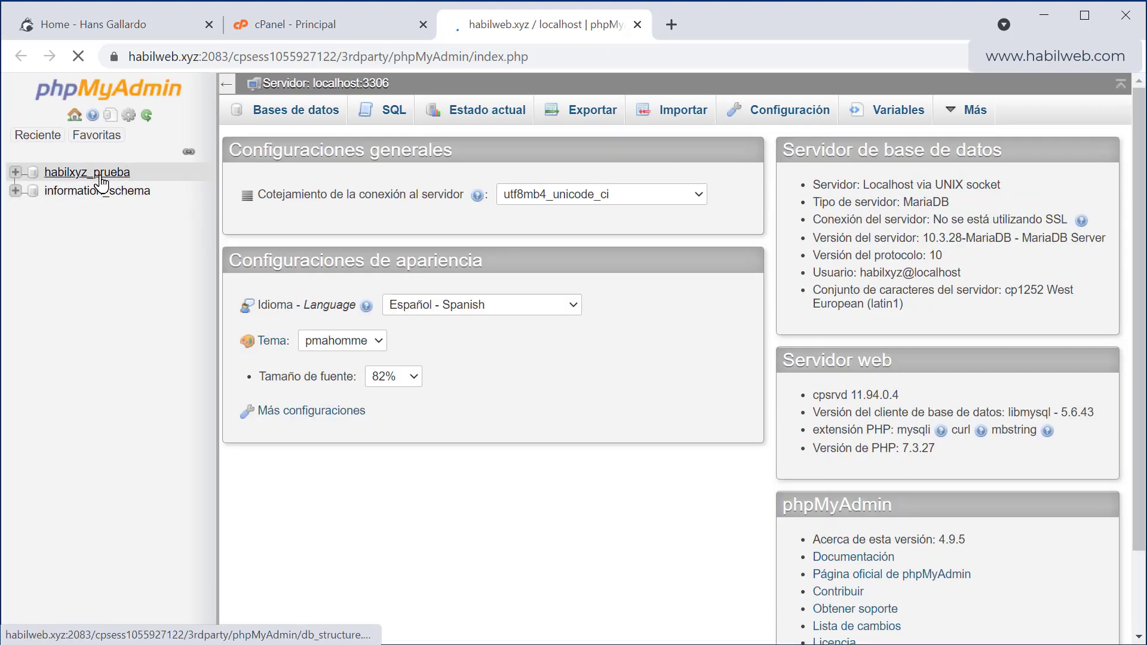
pyautogui.click(96, 178)
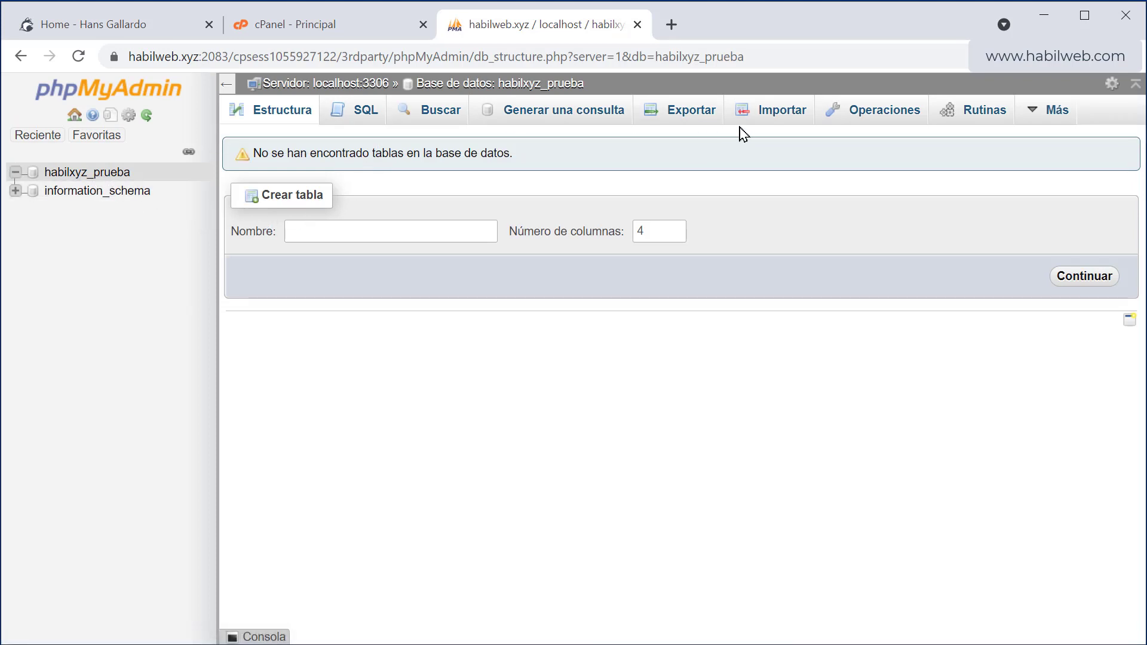
pyautogui.click(762, 123)
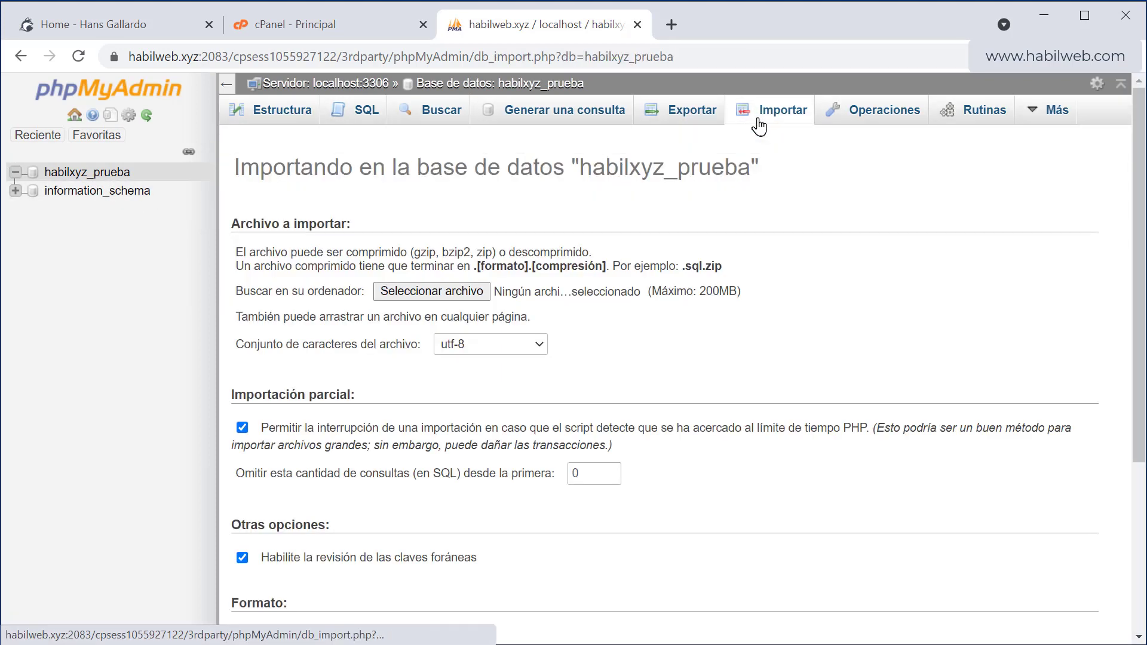
pyautogui.click(692, 128)
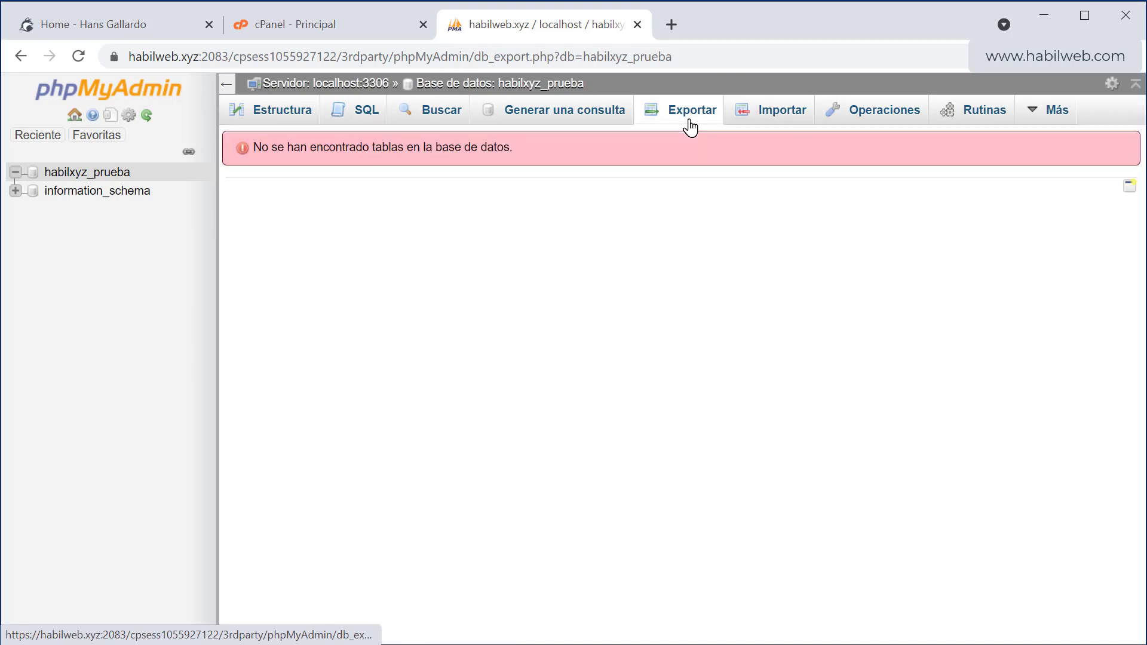
pyautogui.click(357, 123)
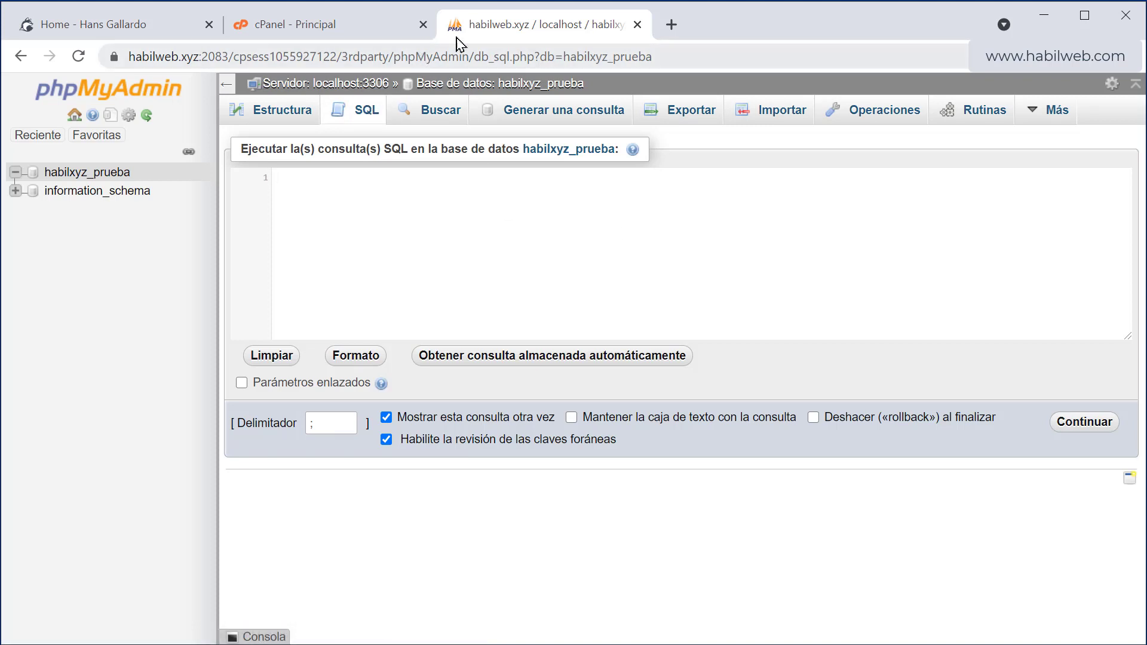
pyautogui.click(638, 25)
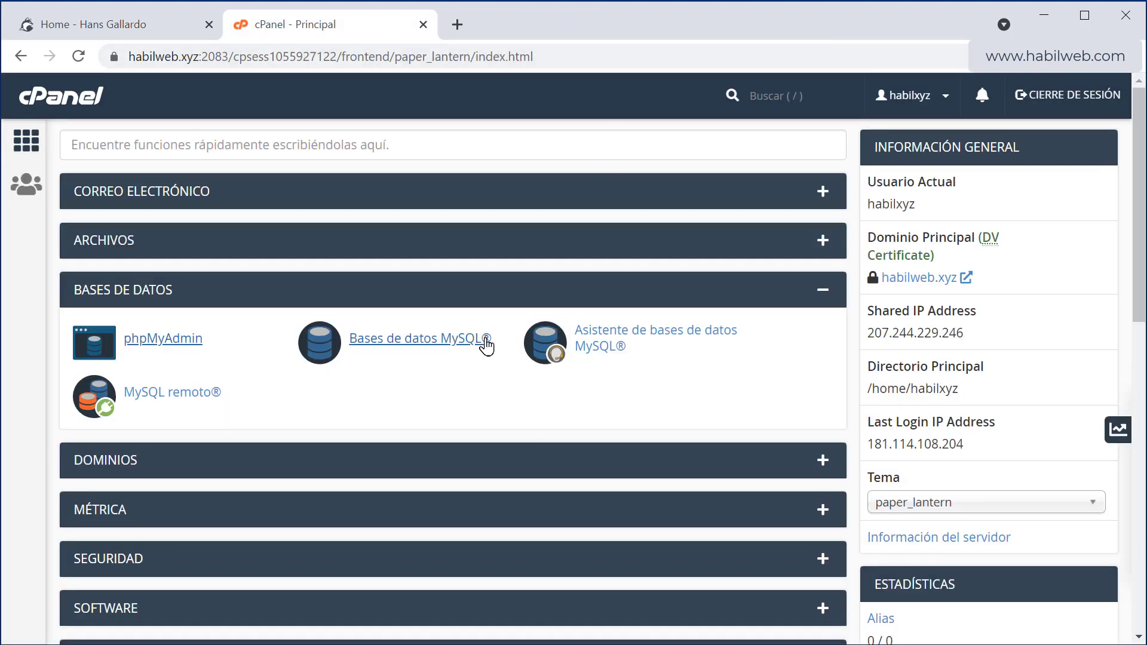
# - Check habilxyz_prueba (0 bytes) and its user on Bases de datos MySQL, then go home
pyautogui.click(454, 344)
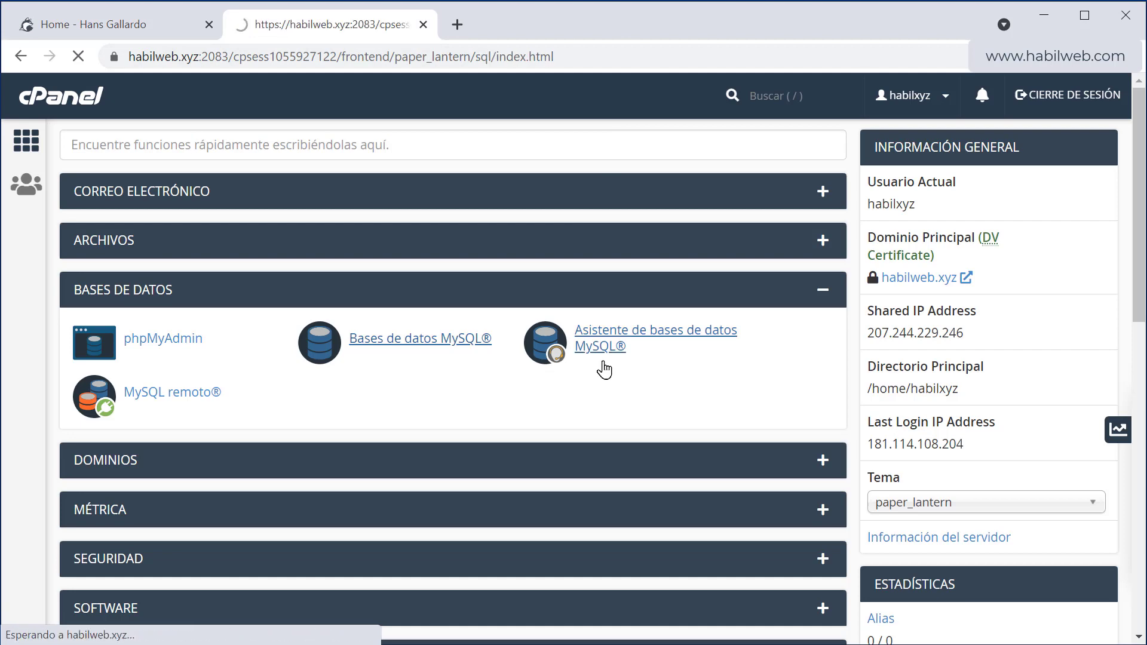
pyautogui.scroll(-7, 604, 371)
pyautogui.scroll(3, 205, 282)
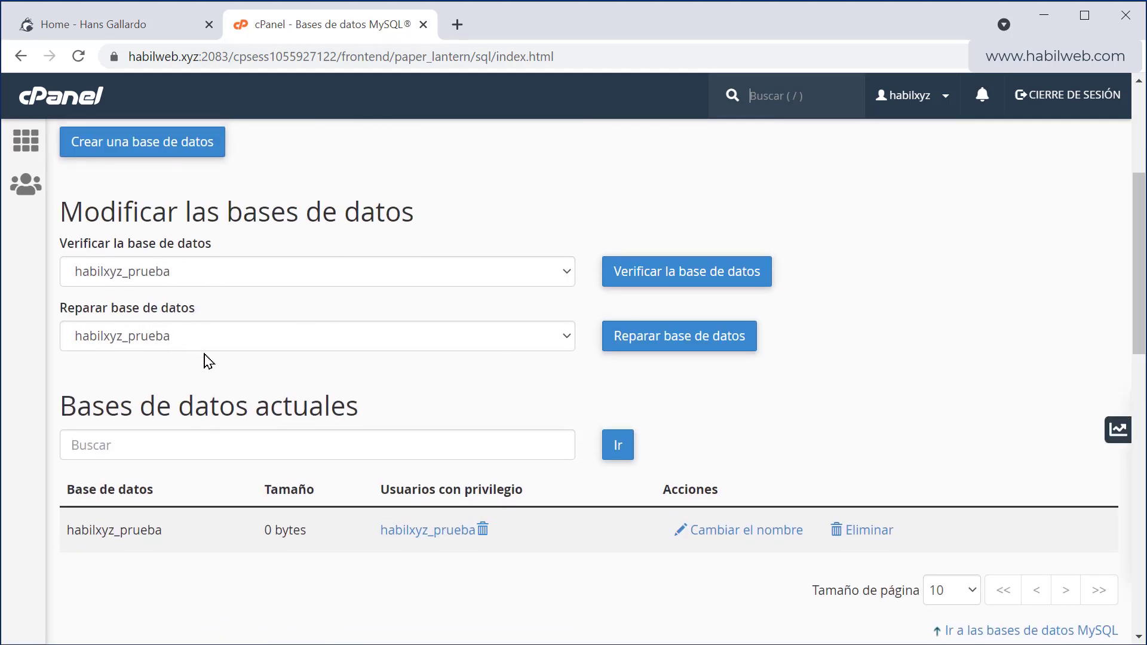
pyautogui.scroll(-4, 205, 361)
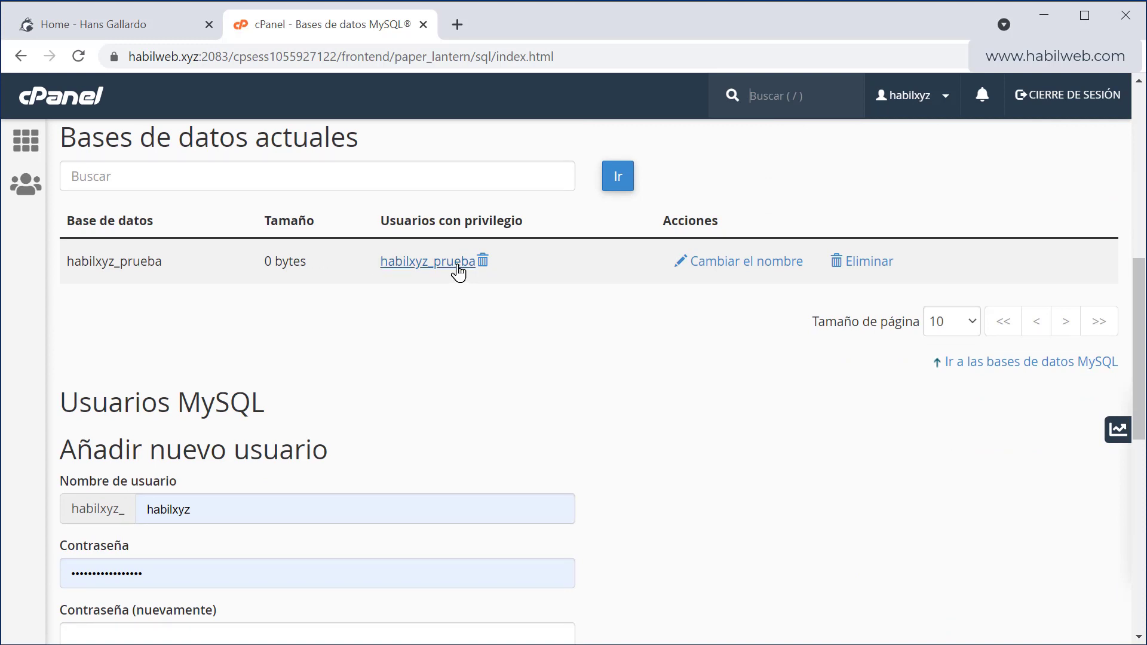
pyautogui.scroll(-7, 459, 273)
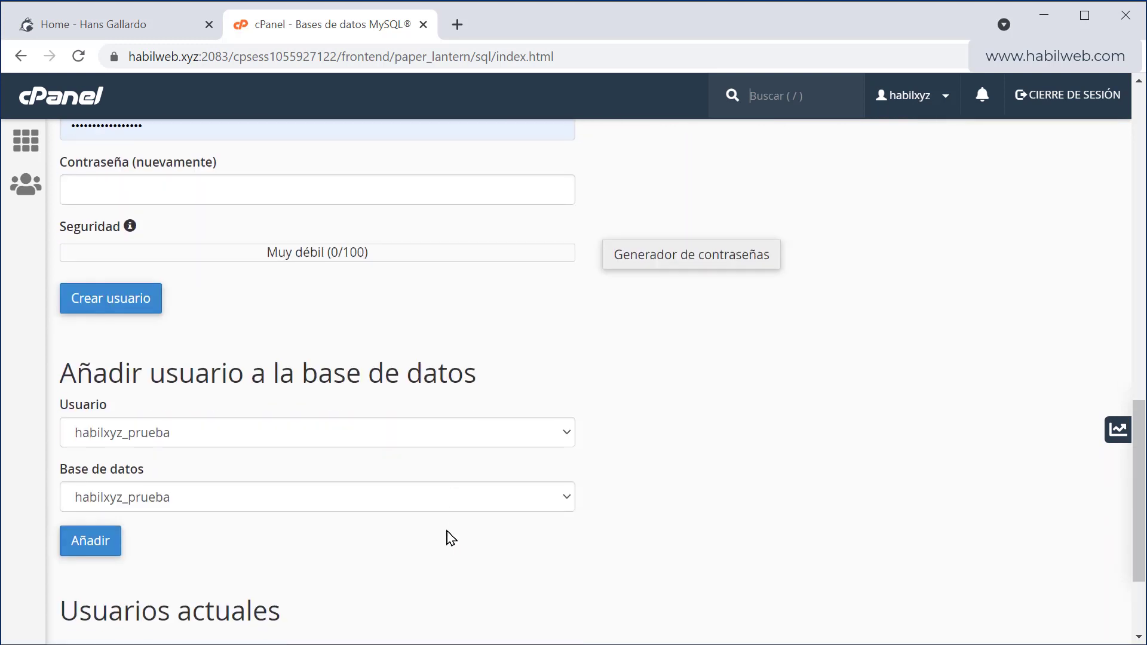
pyautogui.scroll(-3, 451, 538)
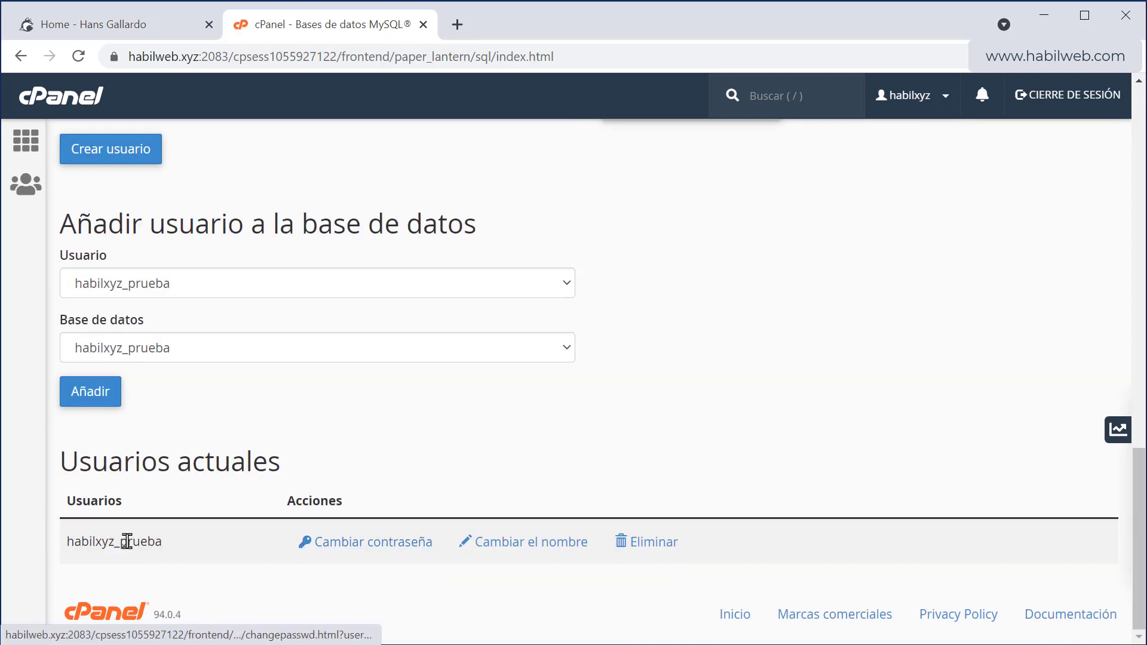
pyautogui.scroll(10, 387, 544)
pyautogui.scroll(10, 387, 541)
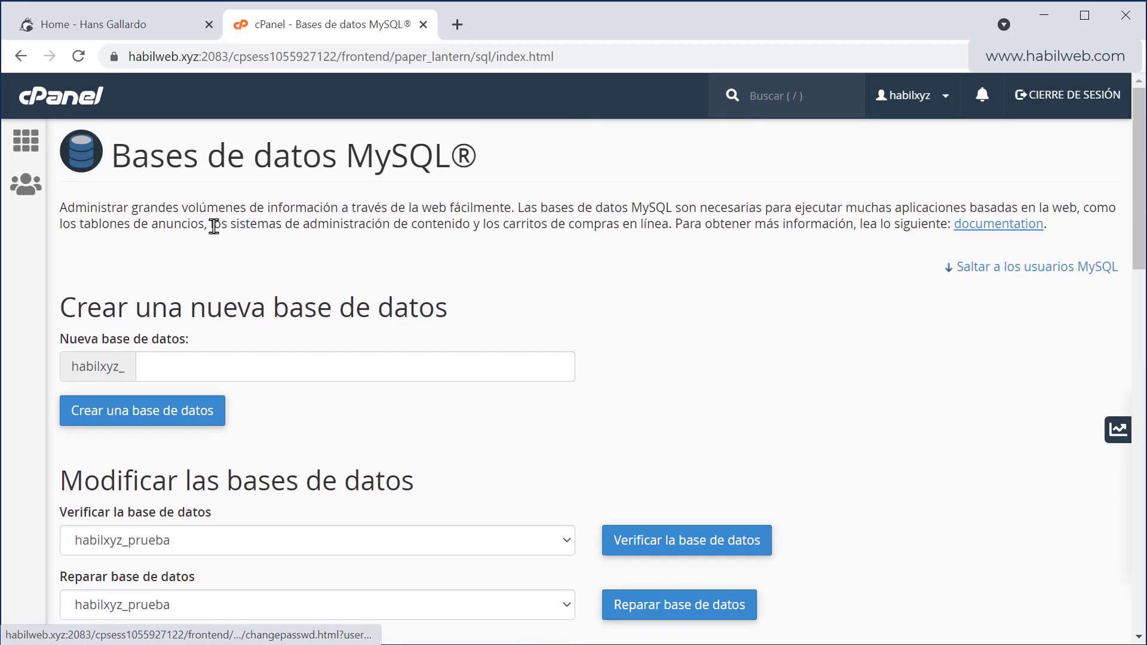
pyautogui.click(73, 106)
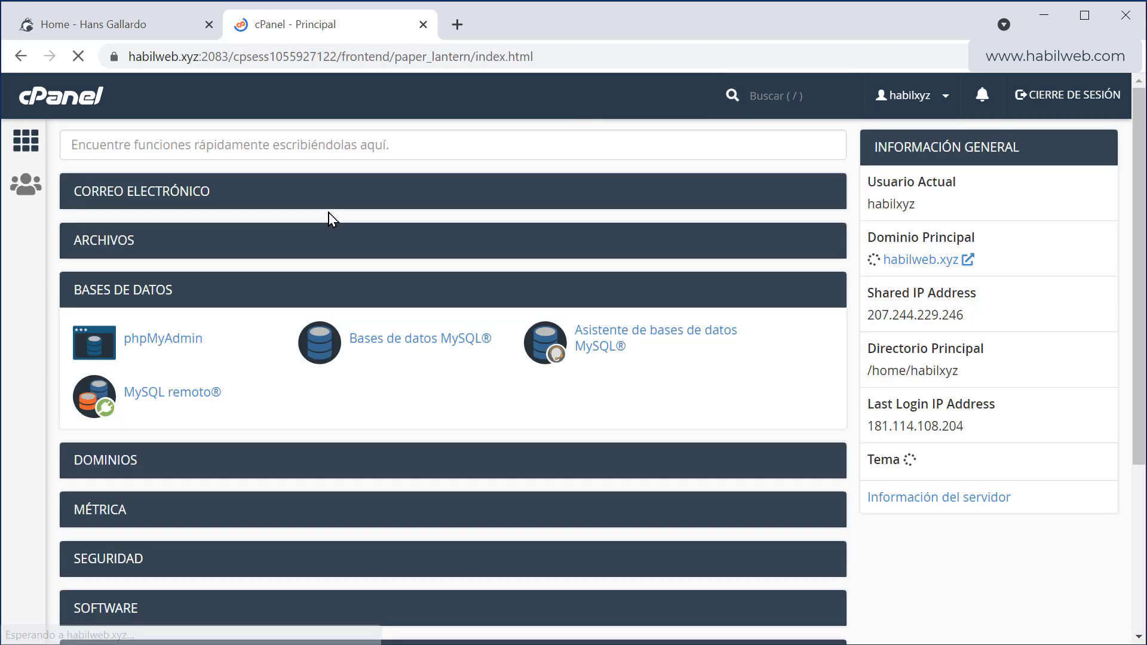
# - Inspect the MySQL remoto page's Host and Comment fields and access host list
pyautogui.click(173, 394)
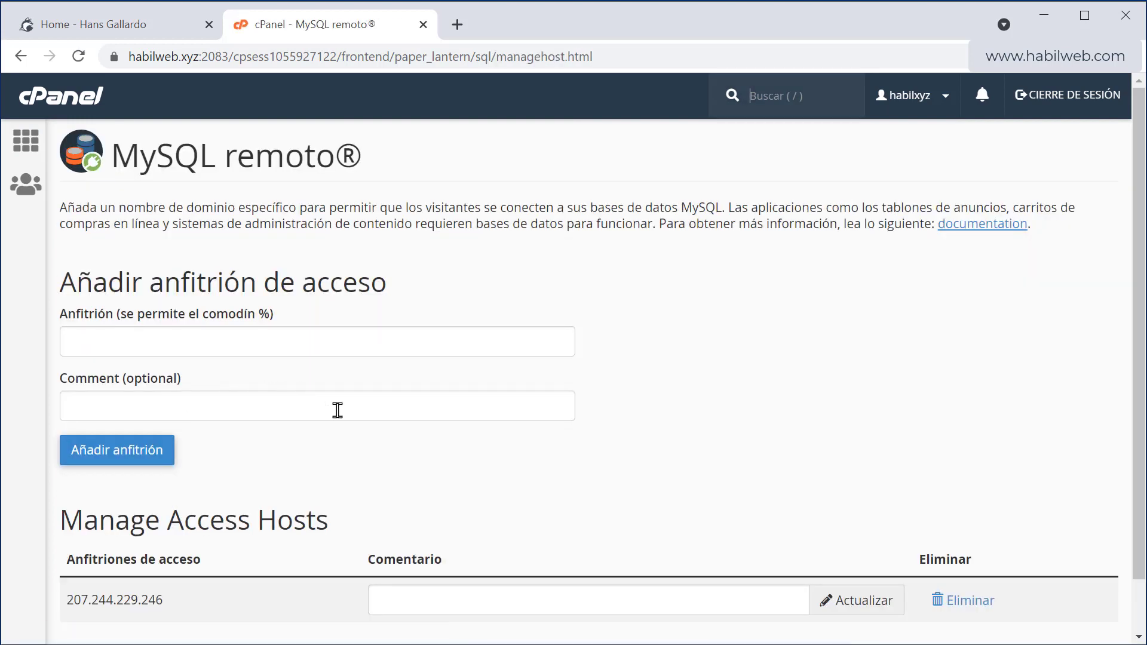
pyautogui.scroll(-1, 338, 411)
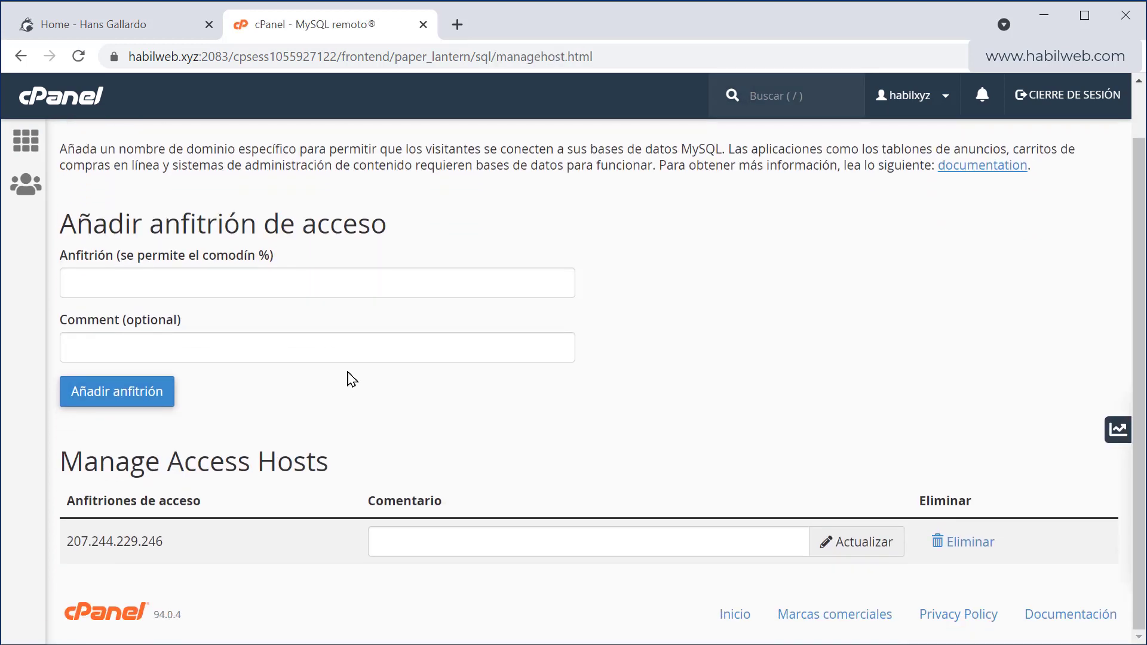
pyautogui.click(333, 276)
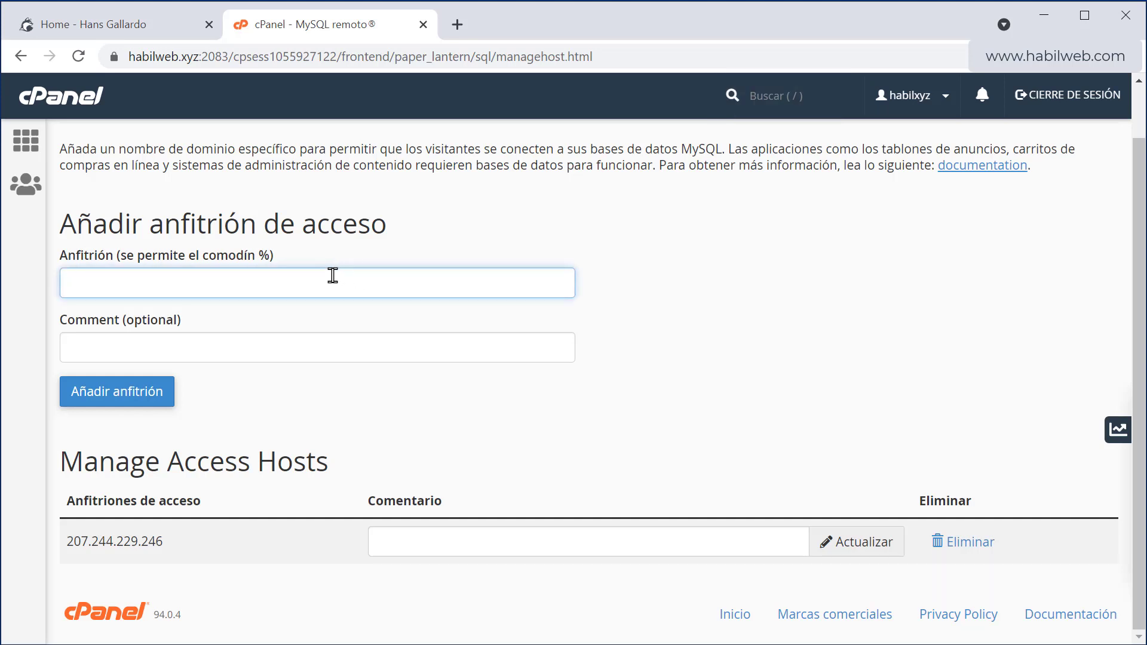
pyautogui.click(246, 357)
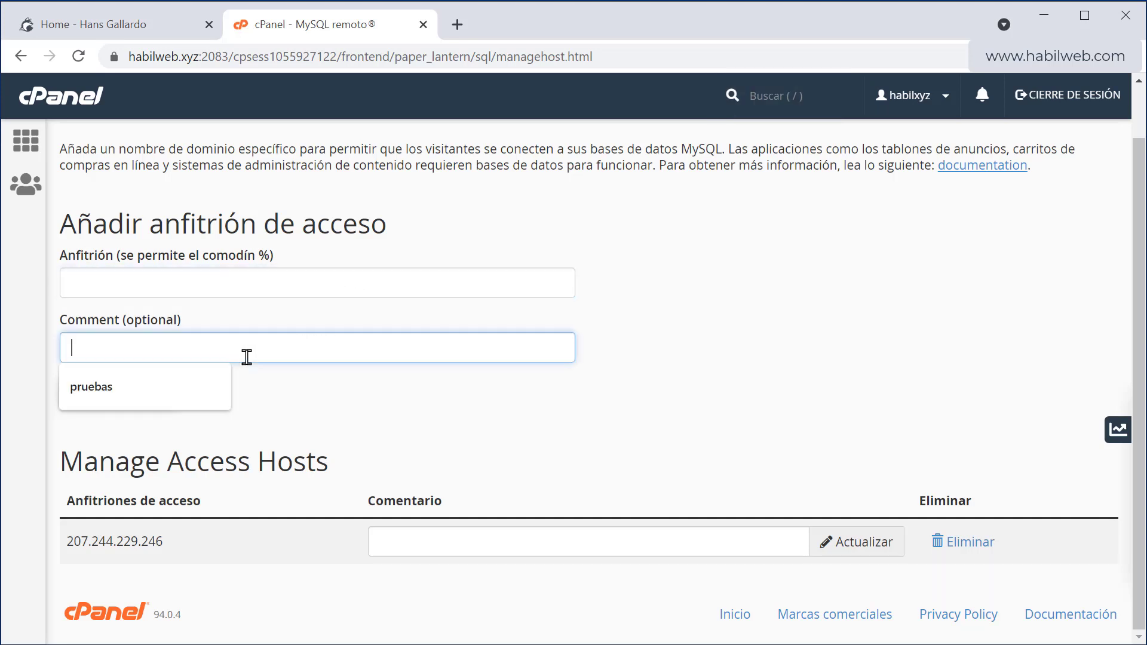
pyautogui.click(732, 329)
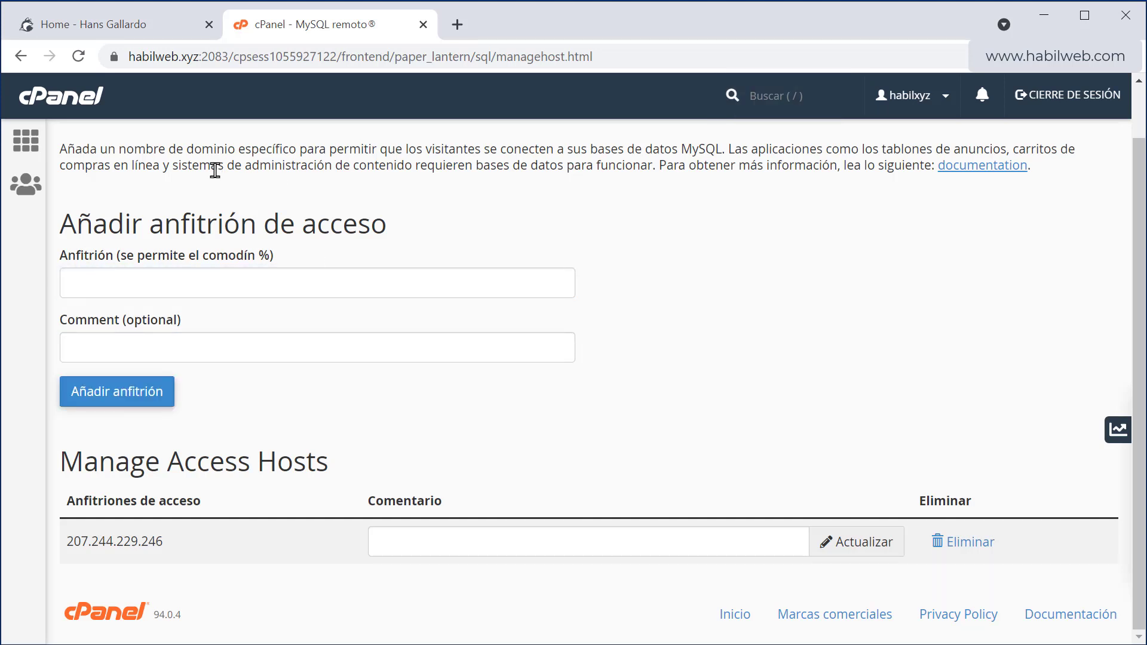
pyautogui.scroll(1, 360, 319)
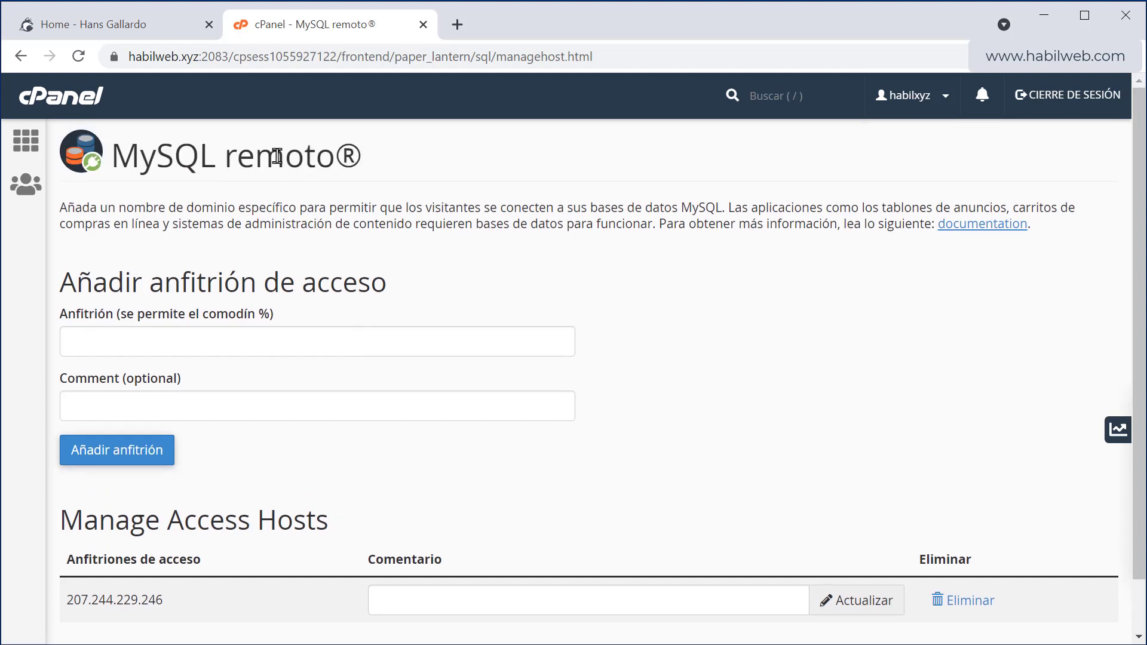
pyautogui.moveTo(335, 157); pyautogui.dragTo(119, 145)
# - Return home, collapse BASES DE DATOS and expand the DOMINIOS tool group
pyautogui.click(25, 140)
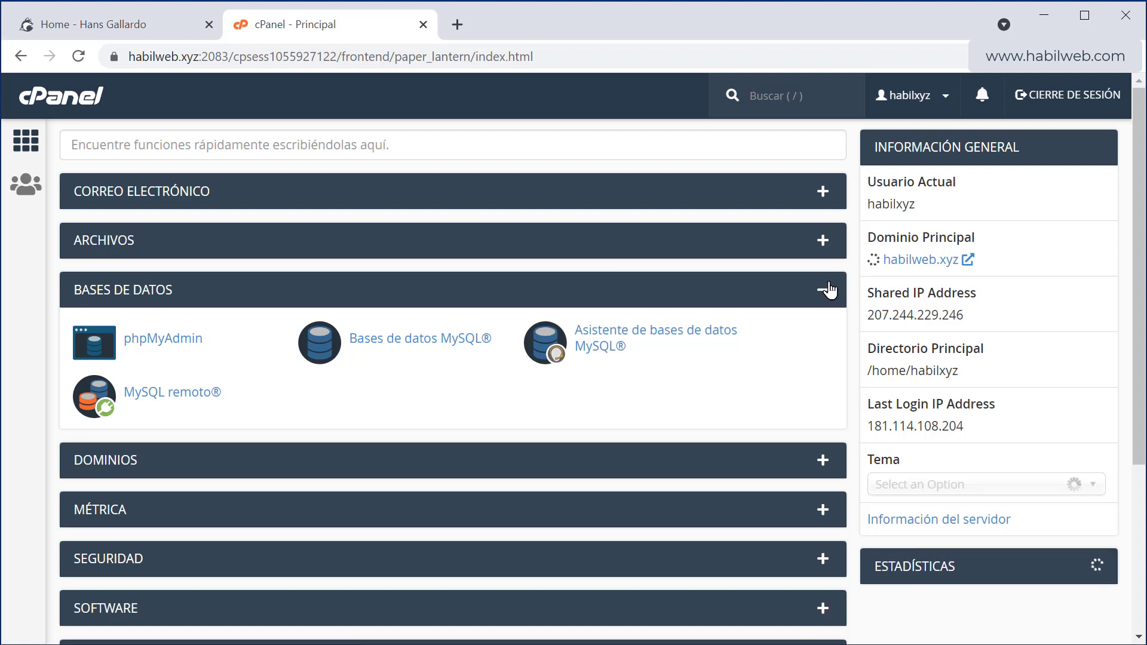
pyautogui.click(824, 292)
pyautogui.click(823, 341)
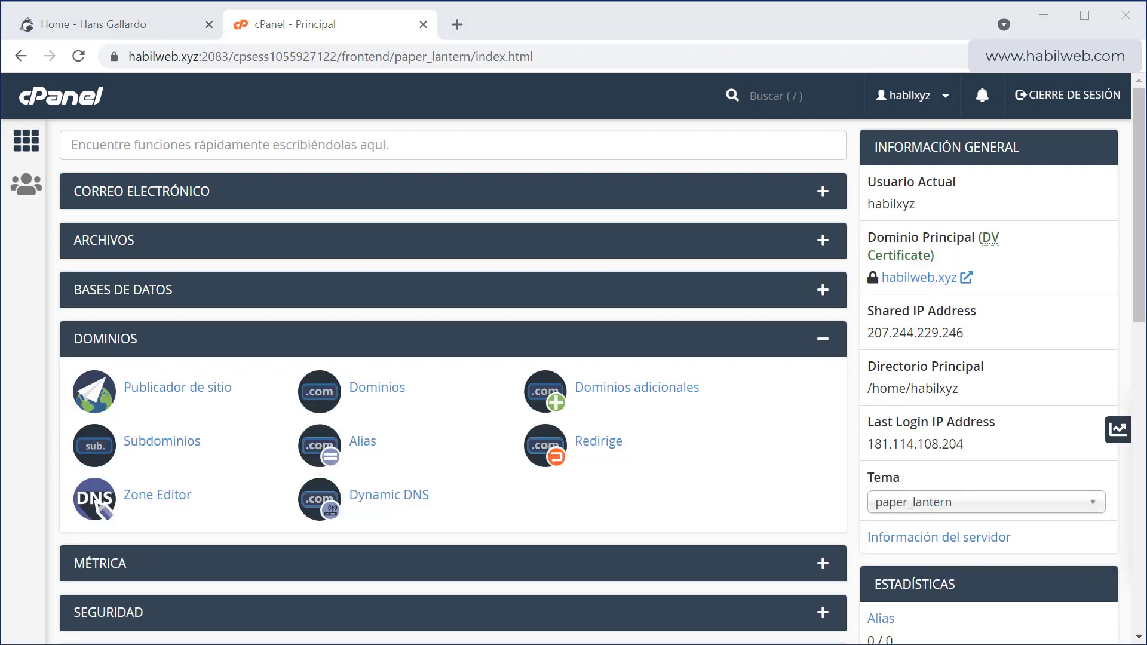
pyautogui.click(170, 393)
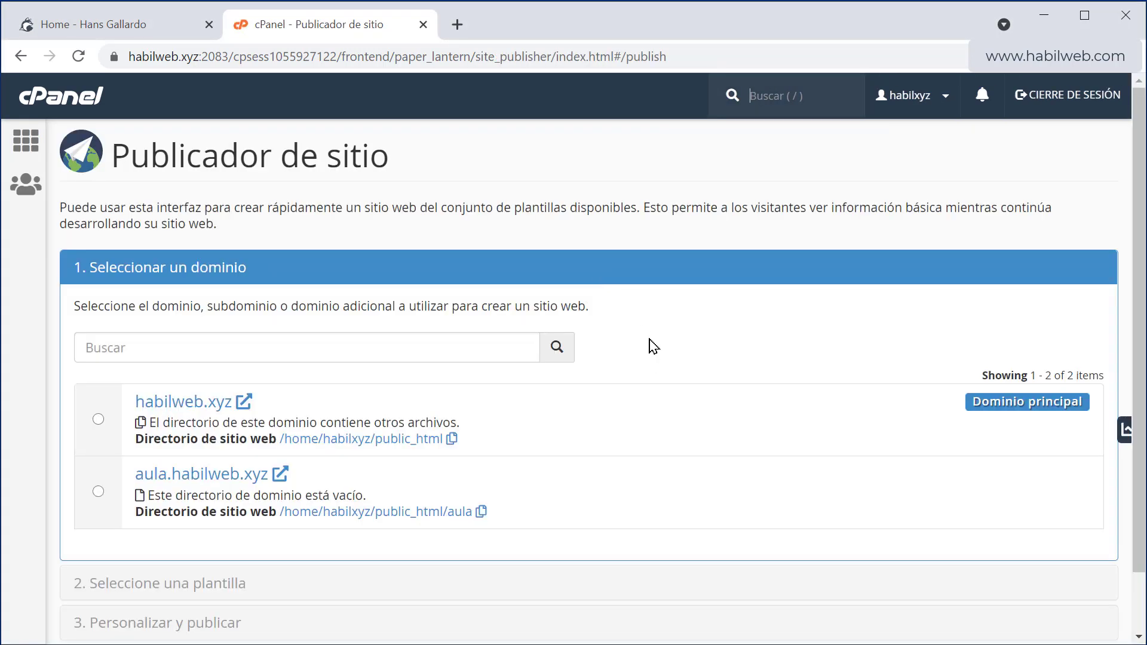
pyautogui.click(98, 419)
pyautogui.scroll(-4, 658, 454)
pyautogui.scroll(-9, 668, 457)
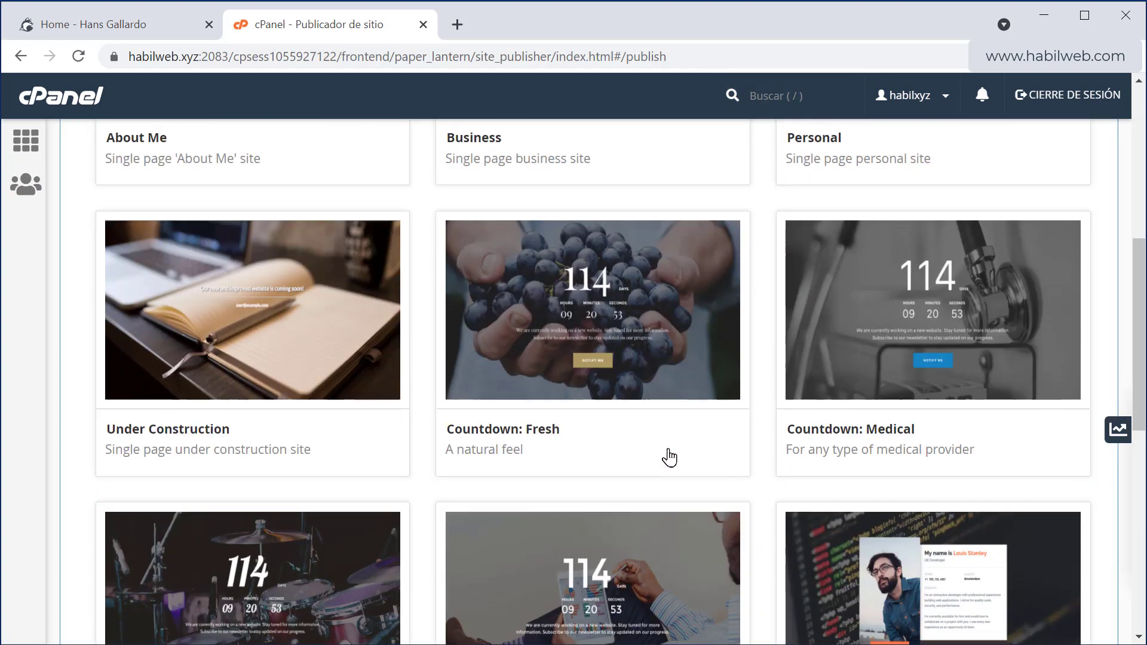
pyautogui.scroll(-4, 655, 450)
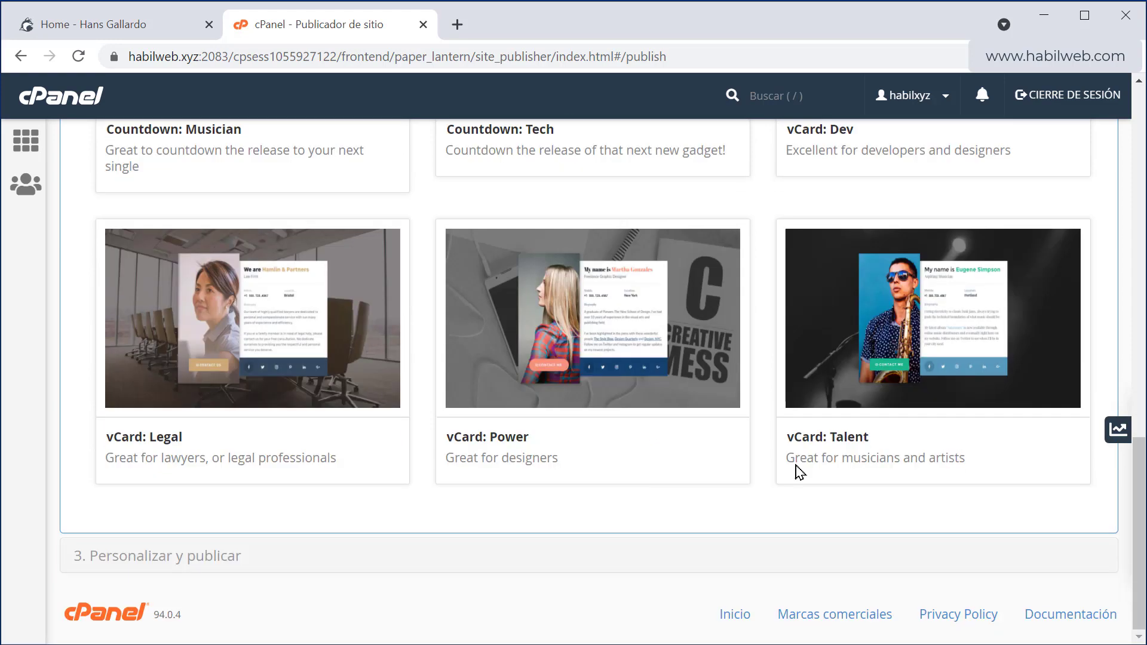
pyautogui.scroll(5, 794, 469)
pyautogui.click(948, 297)
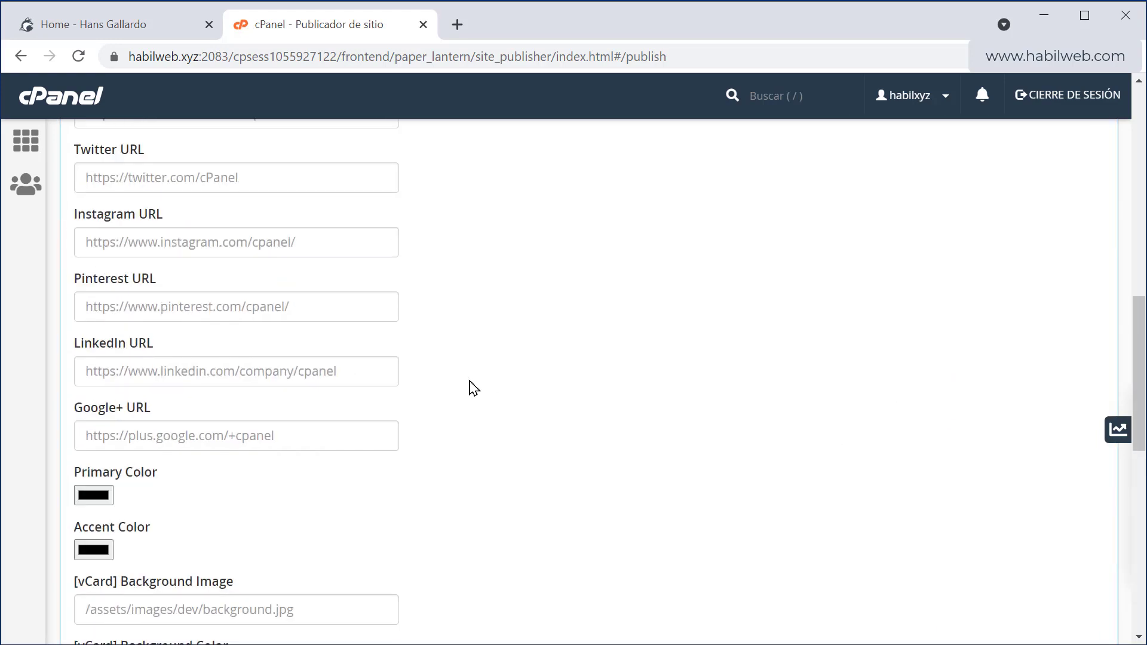
pyautogui.scroll(12, 475, 389)
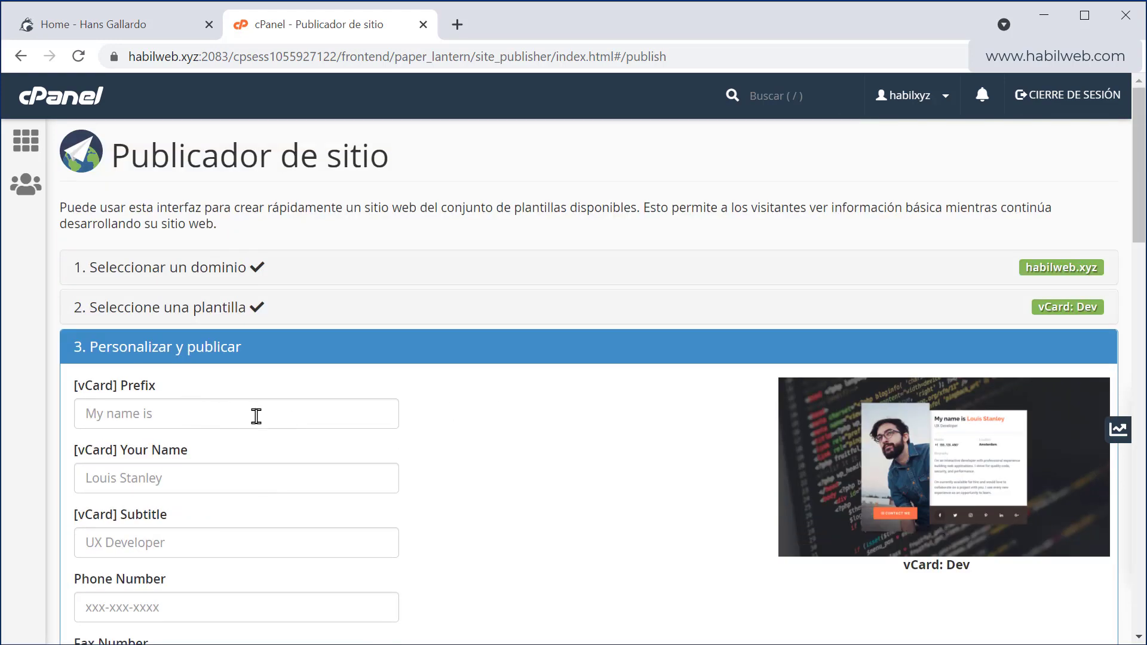
pyautogui.scroll(-7, 251, 416)
pyautogui.scroll(-6, 276, 430)
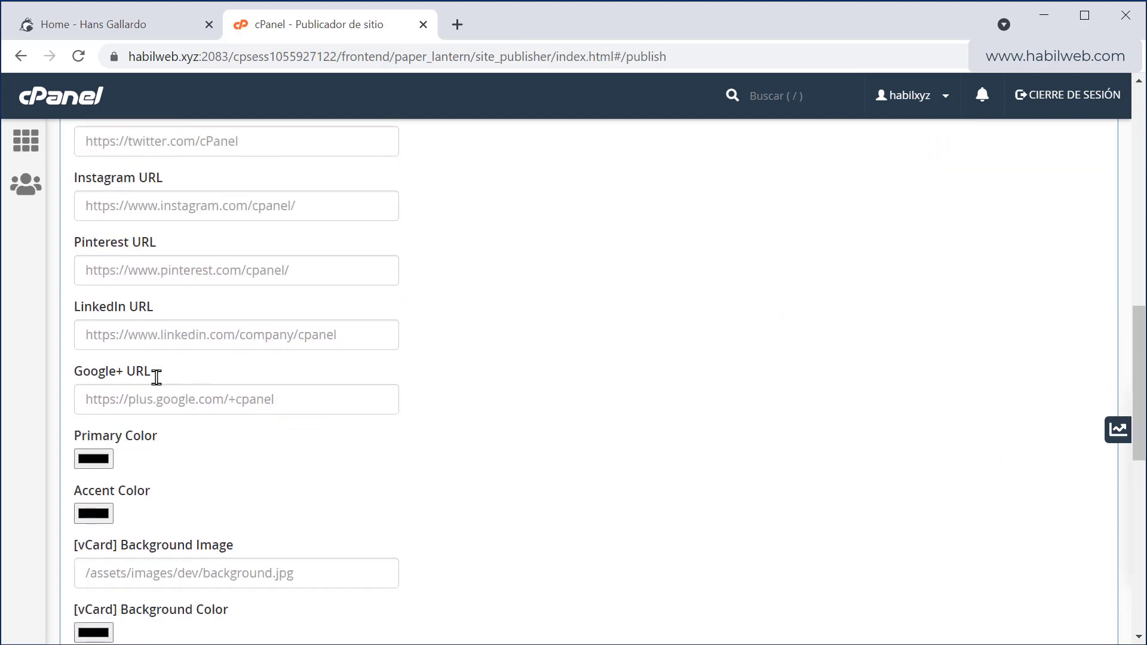
pyautogui.scroll(-7, 367, 372)
pyautogui.scroll(-3, 501, 367)
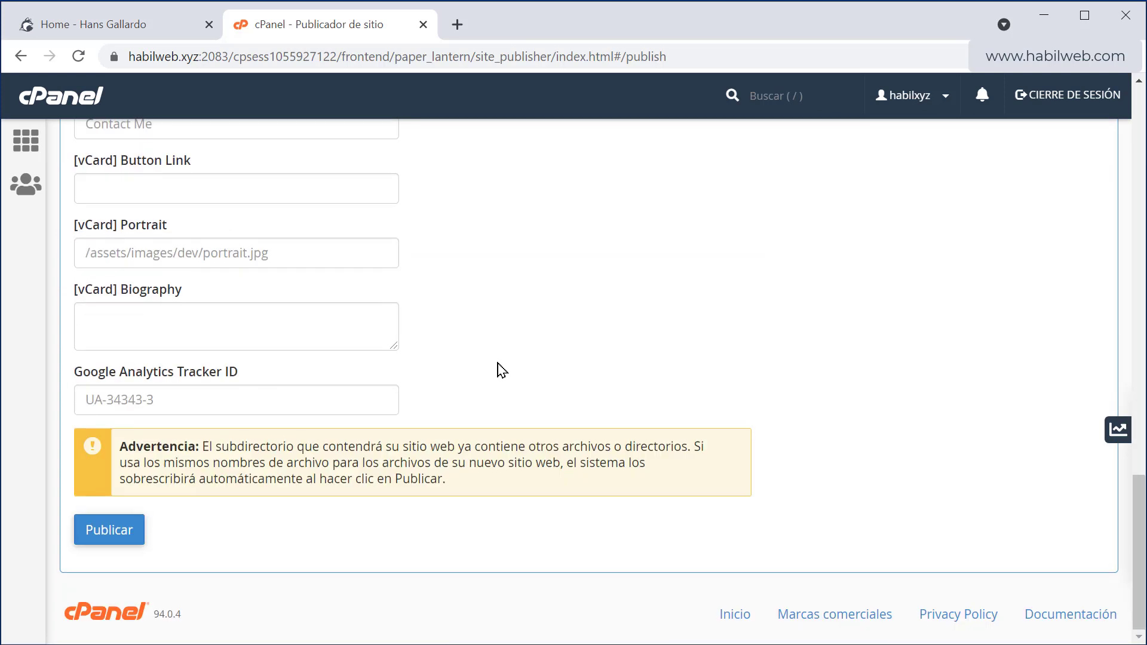
pyautogui.click(191, 397)
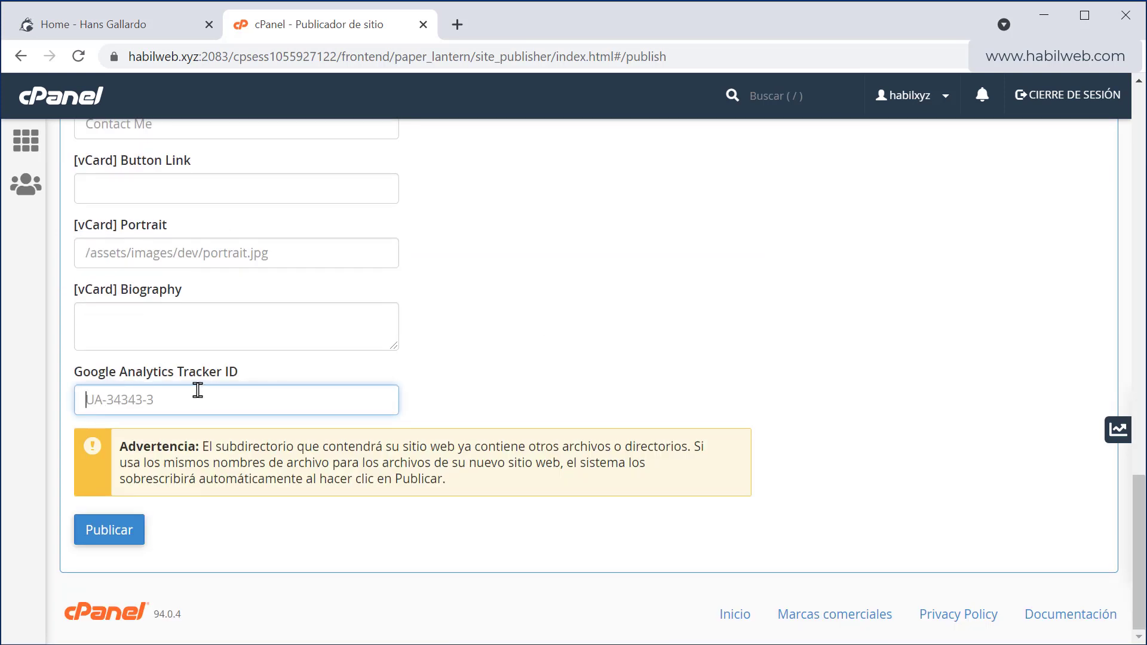
pyautogui.hotkey('alt', 'Left')
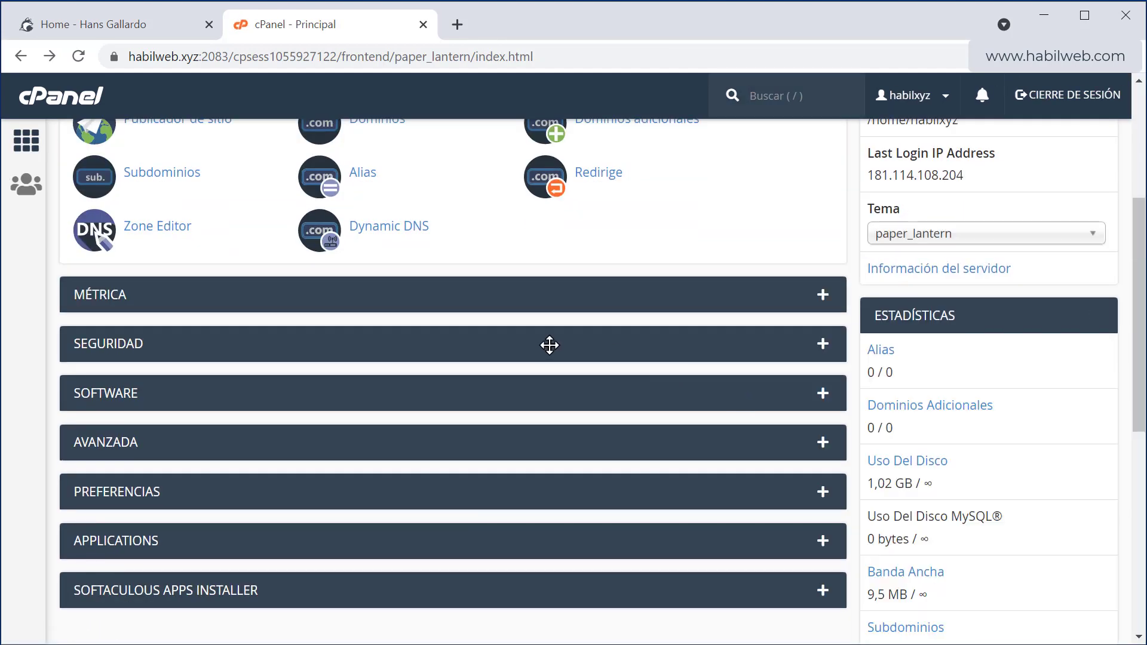
pyautogui.scroll(3, 359, 326)
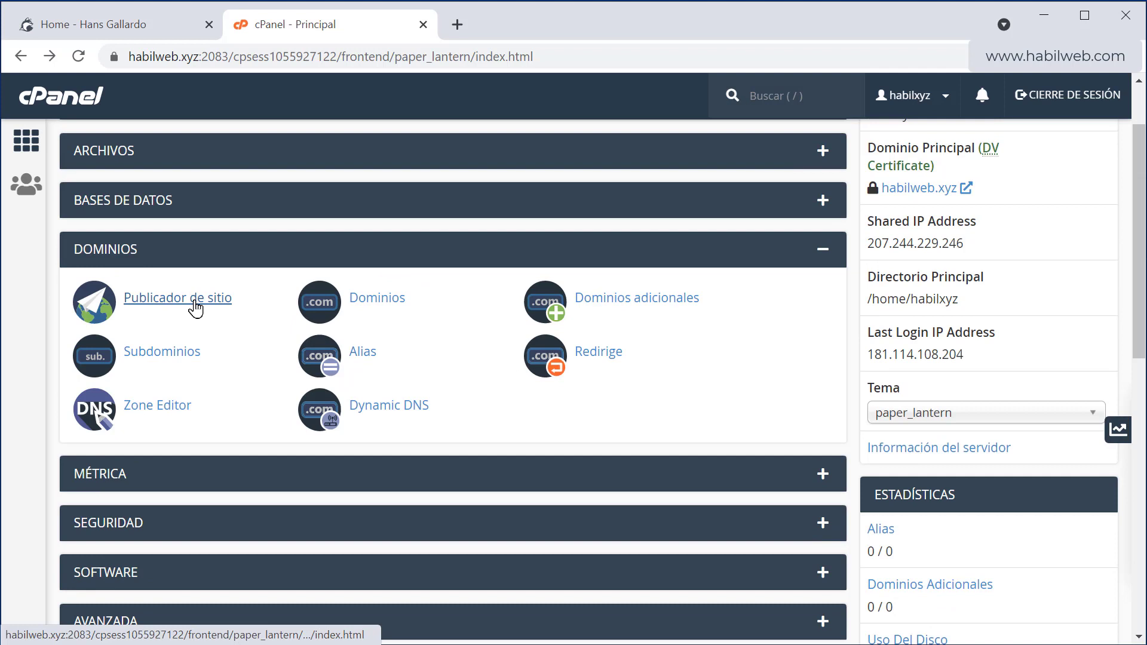
pyautogui.click(375, 302)
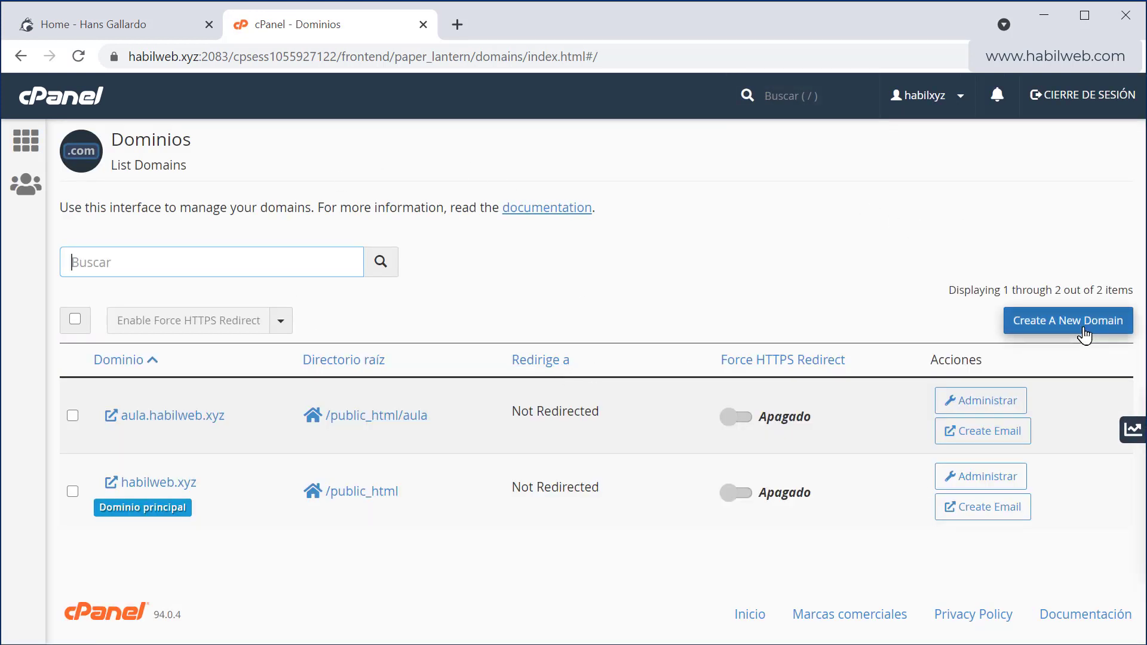
pyautogui.click(1063, 329)
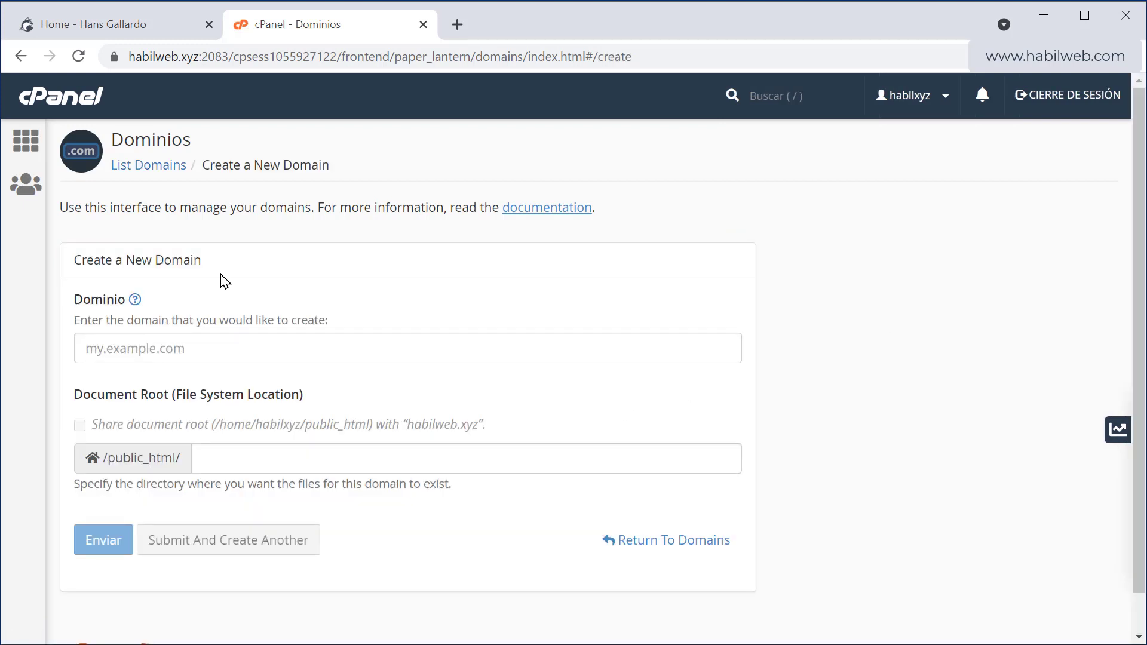
pyautogui.click(258, 458)
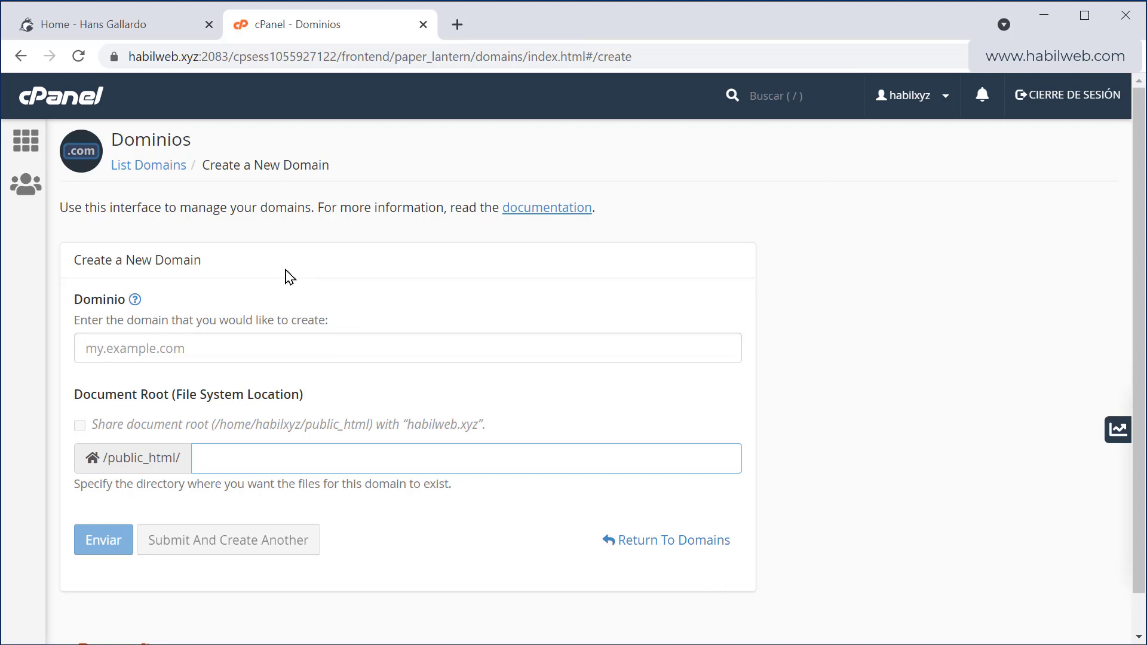
pyautogui.click(26, 143)
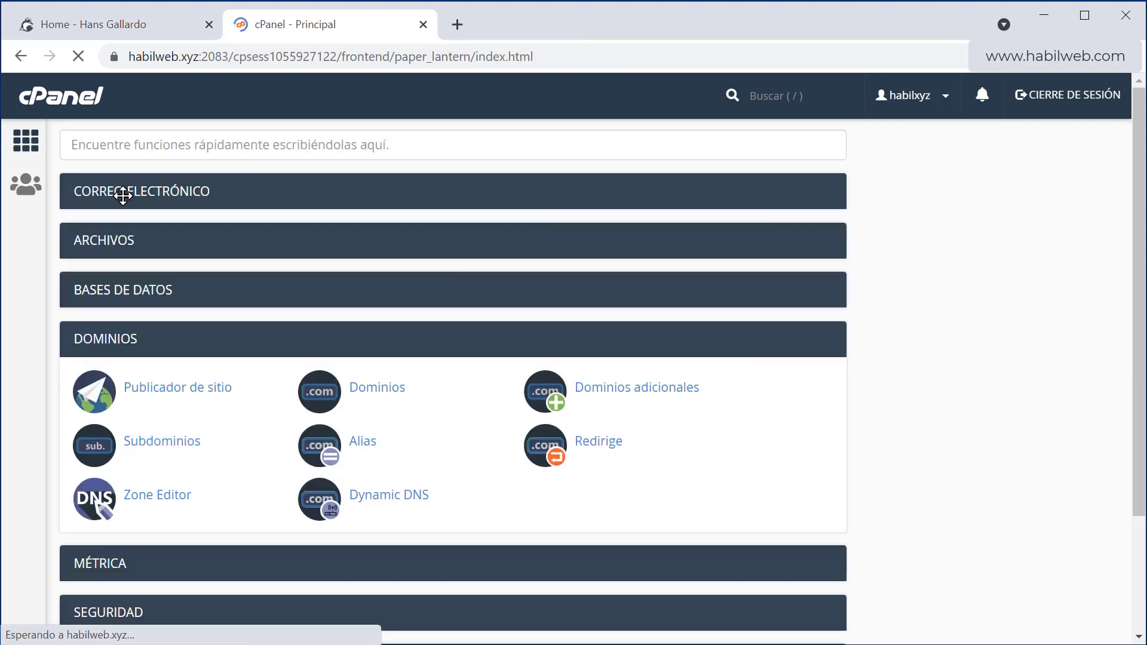
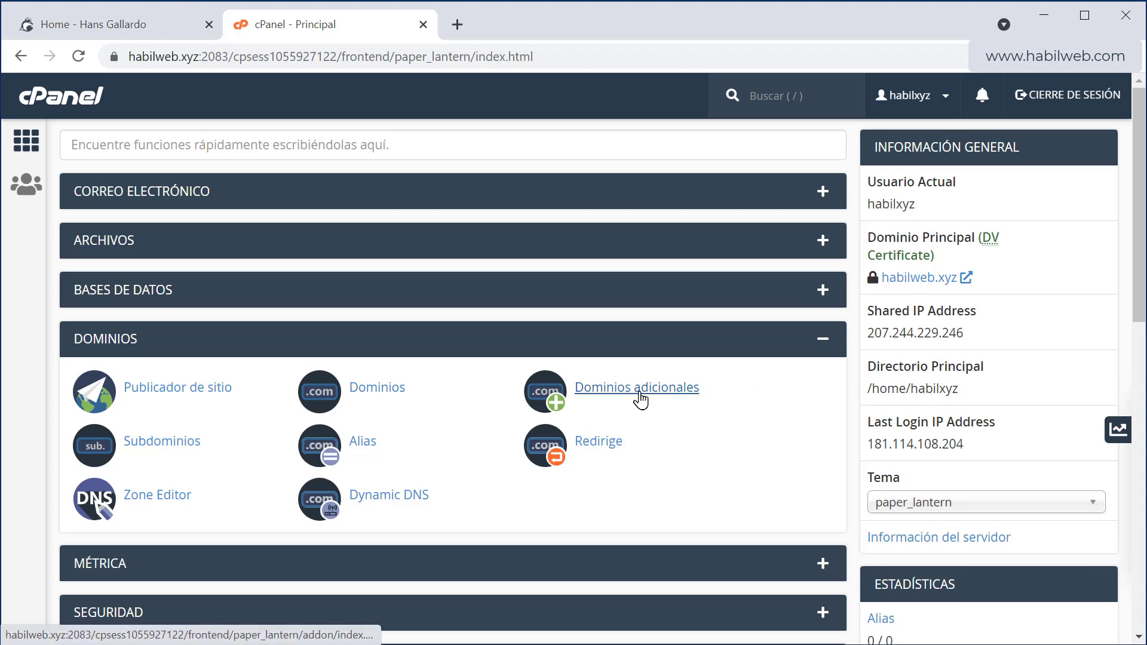
# - Review the Addon Domains form's subdomain and root directory fields, then return home
pyautogui.click(640, 398)
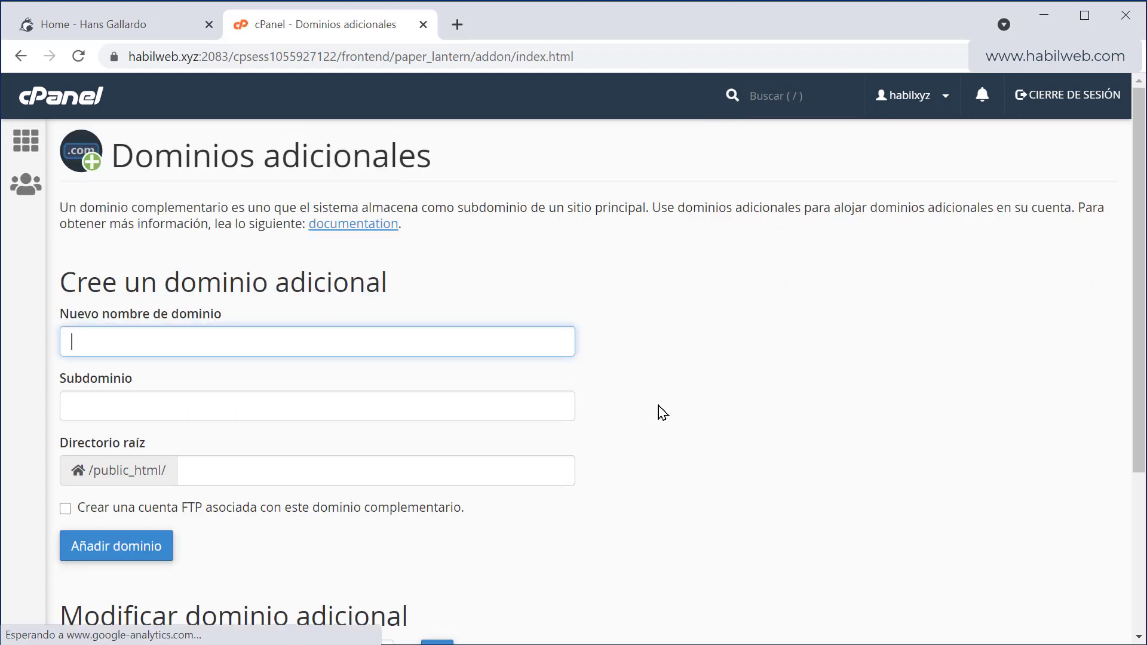
pyautogui.scroll(-3, 649, 407)
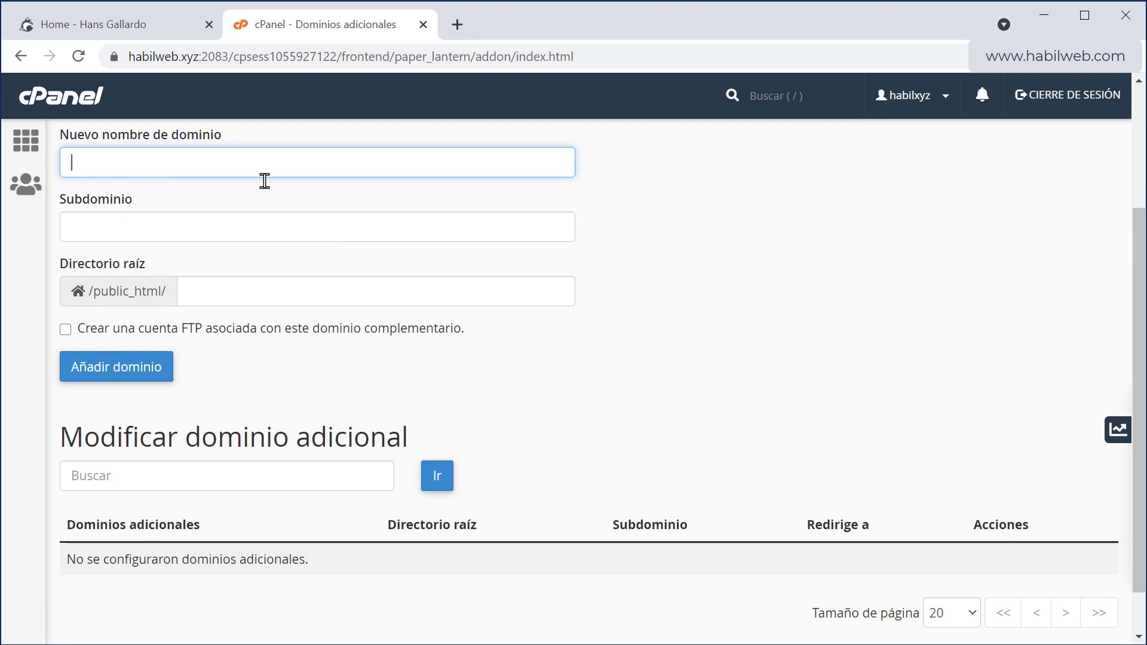
pyautogui.click(146, 222)
pyautogui.click(247, 284)
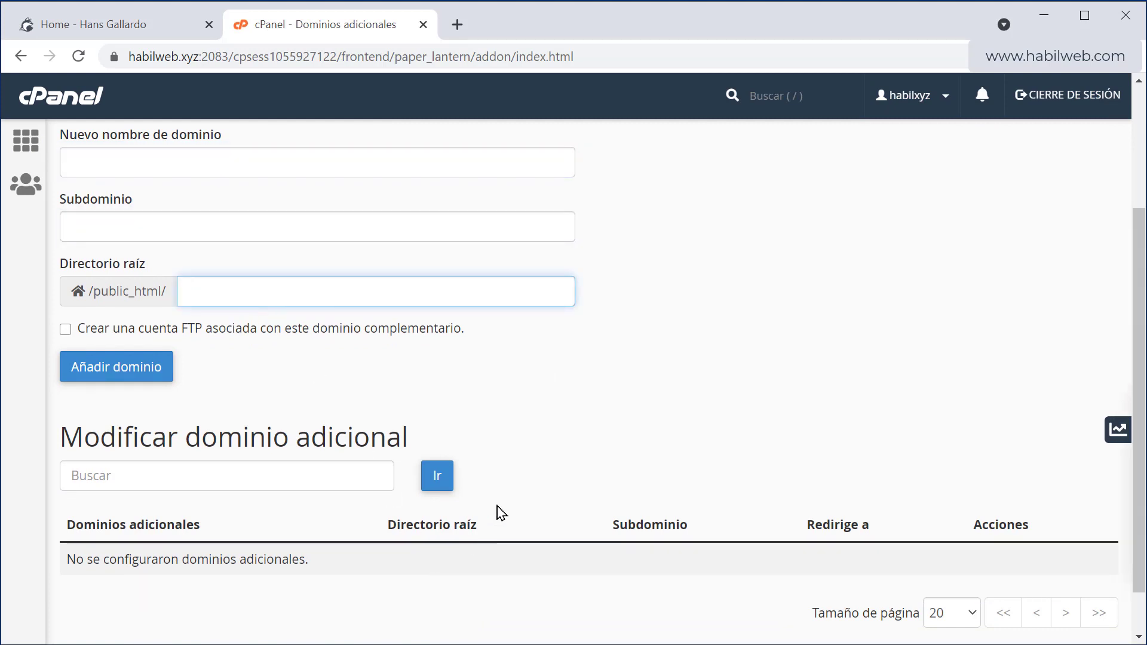
pyautogui.hotkey('alt', 'Left')
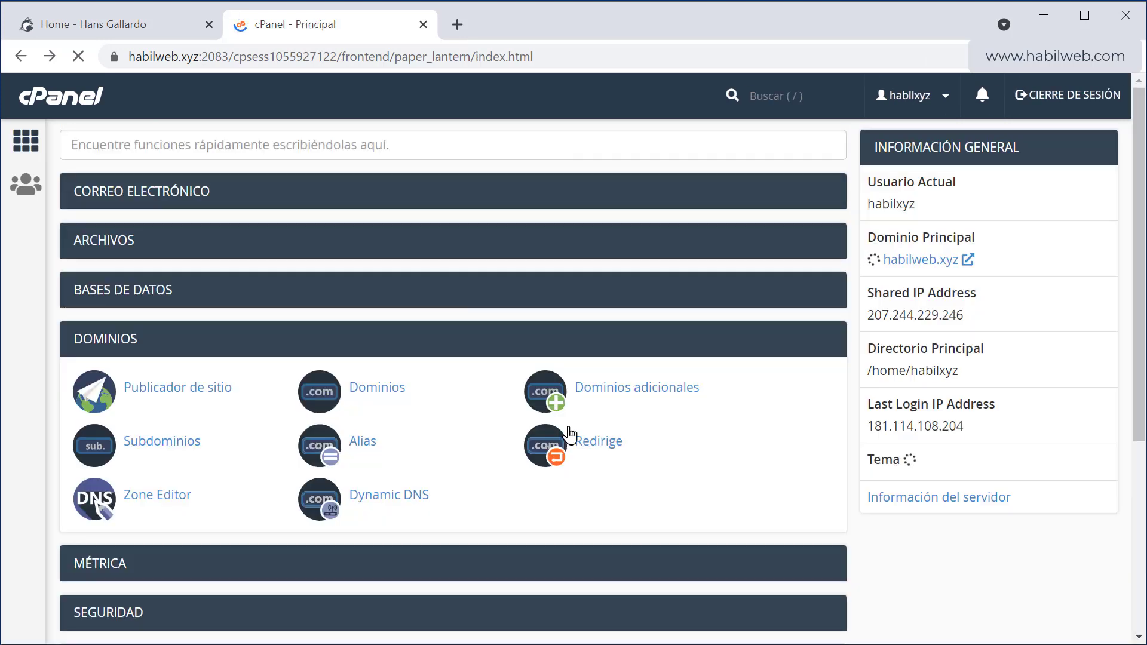
# - Create the subdomain 'simple' under habilweb.xyz with root /public_html/simple
pyautogui.click(179, 445)
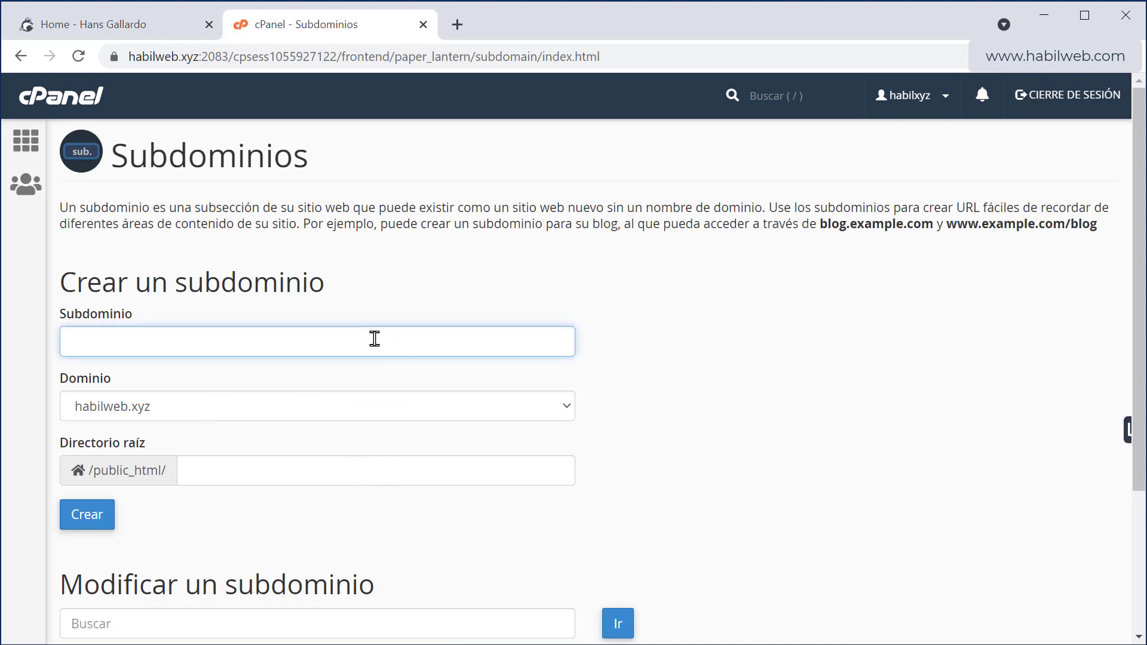
pyautogui.write('ple')
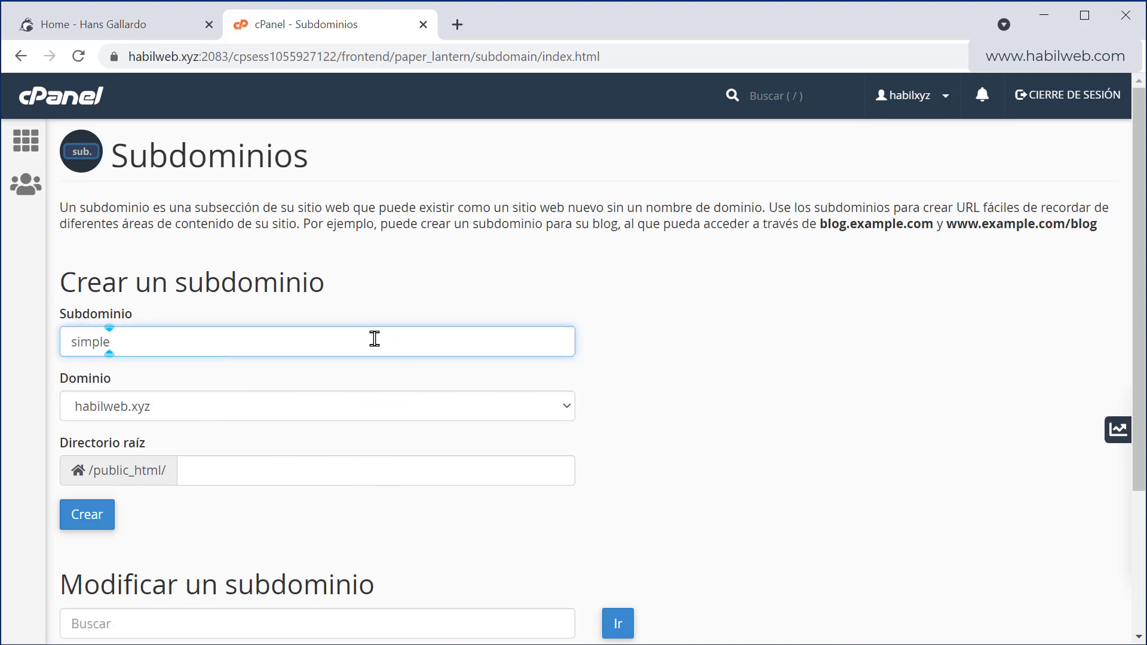
pyautogui.click(647, 433)
pyautogui.scroll(-3, 648, 446)
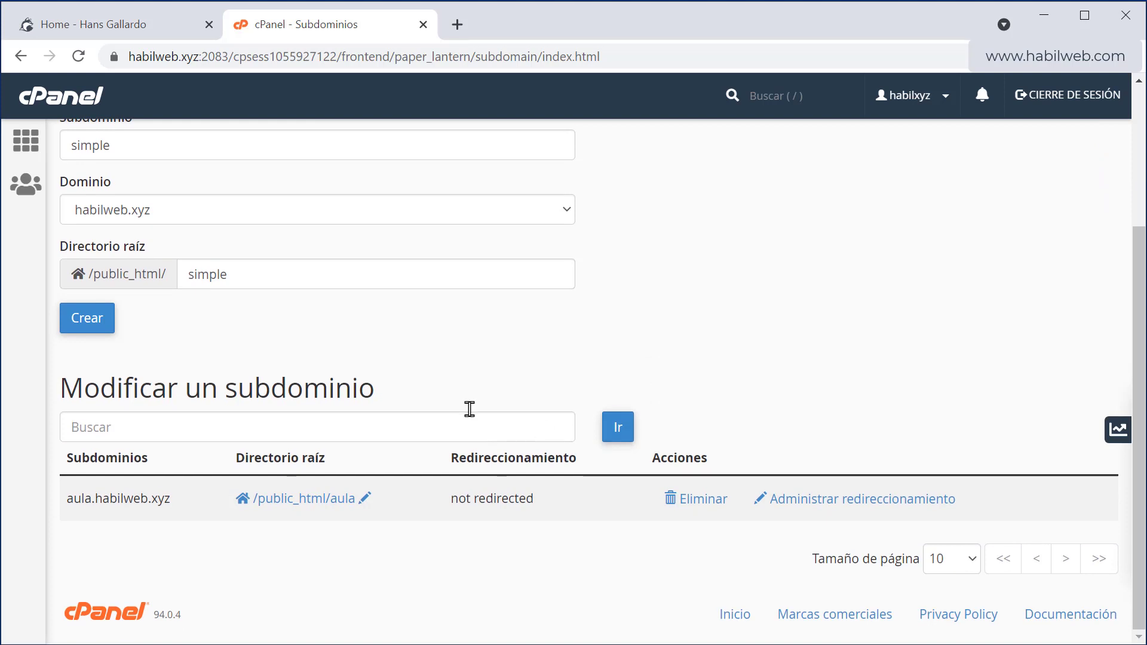
pyautogui.scroll(3, 418, 419)
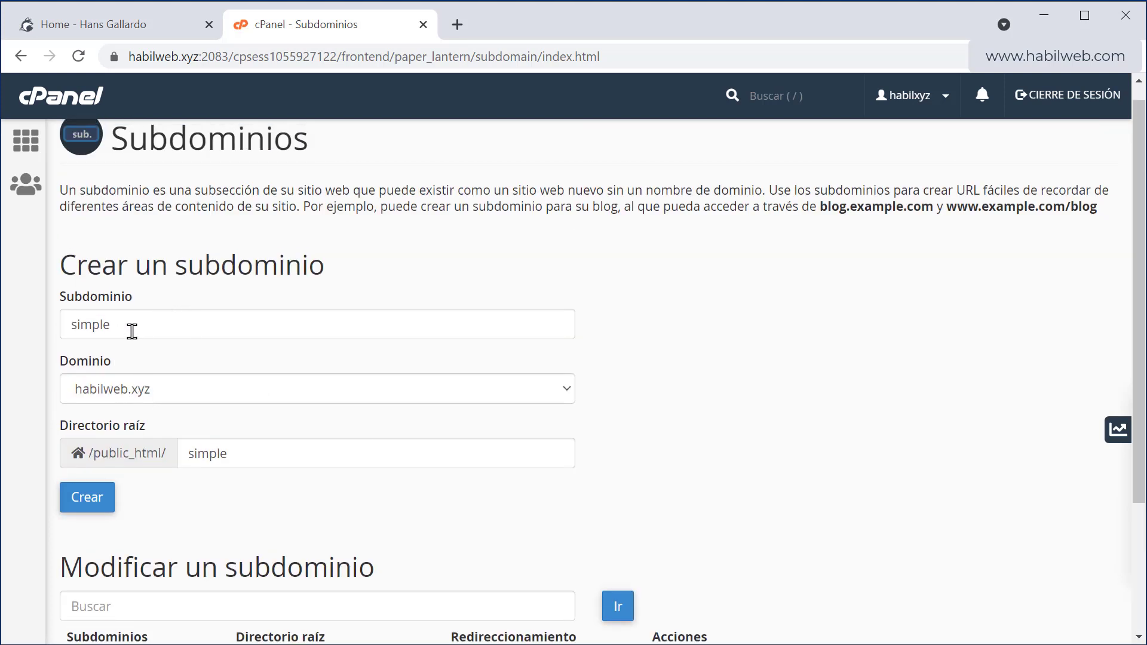
pyautogui.click(87, 501)
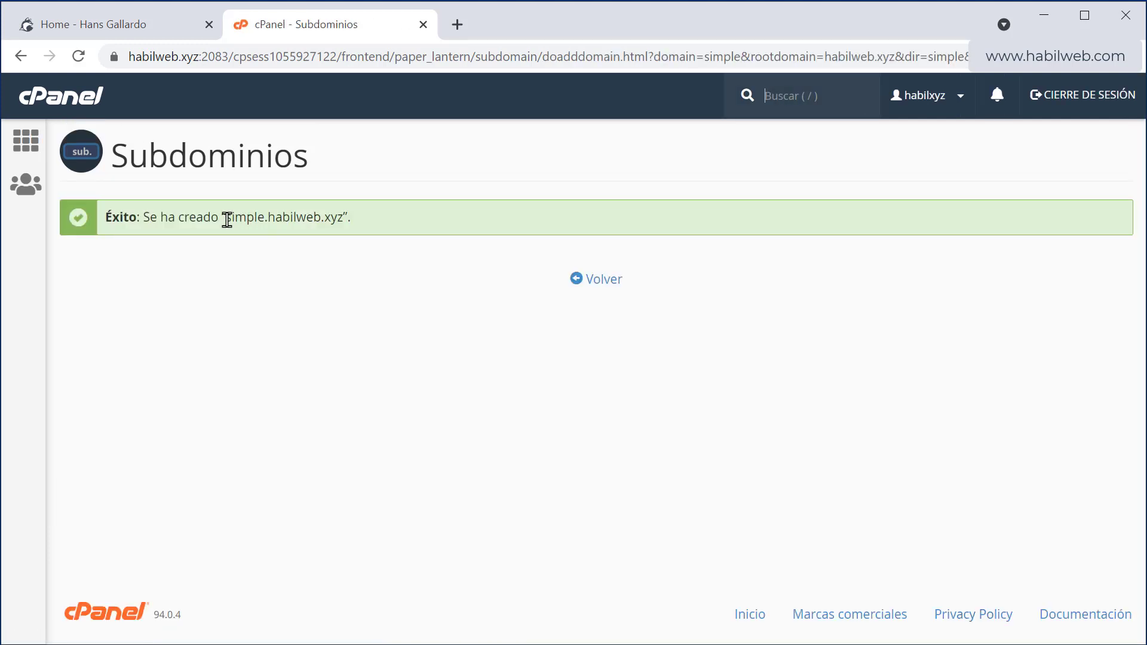
# - Confirm simple.habilweb.xyz appears in the subdomain list beside aula.habilweb.xyz
pyautogui.moveTo(227, 220); pyautogui.dragTo(345, 217)
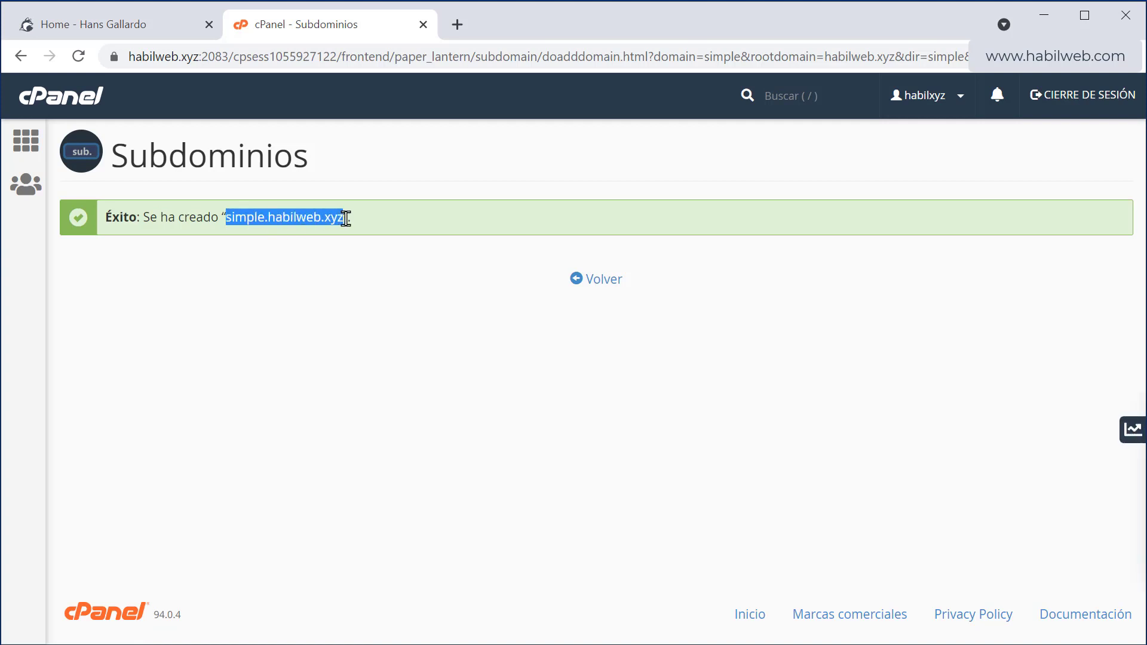
pyautogui.click(607, 287)
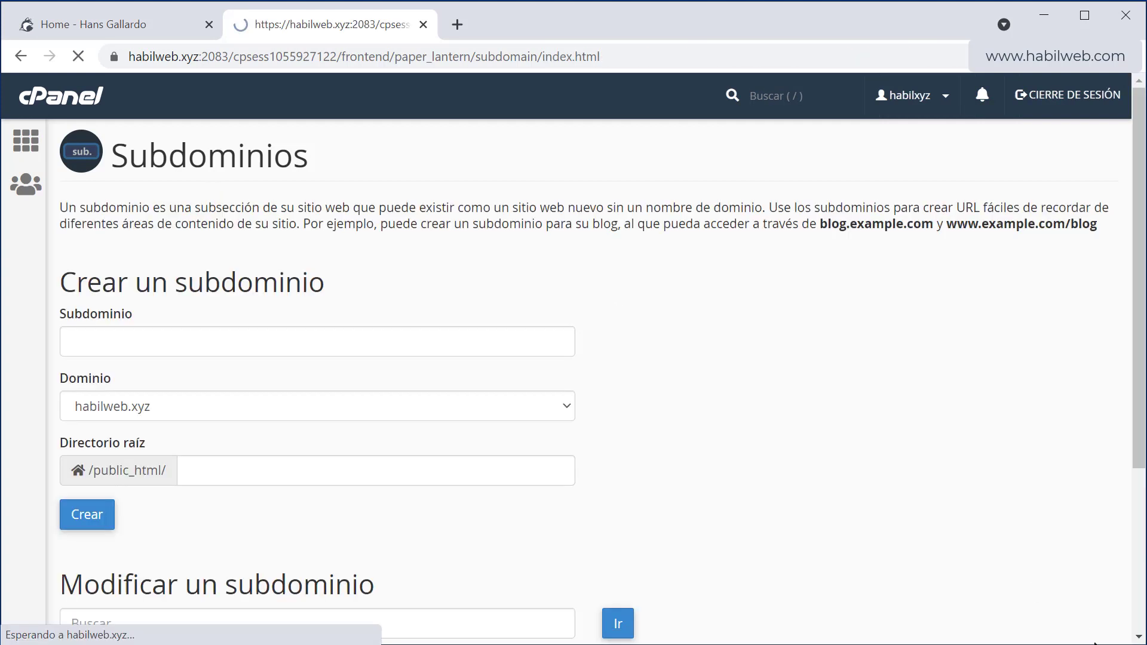
pyautogui.scroll(-4, 384, 461)
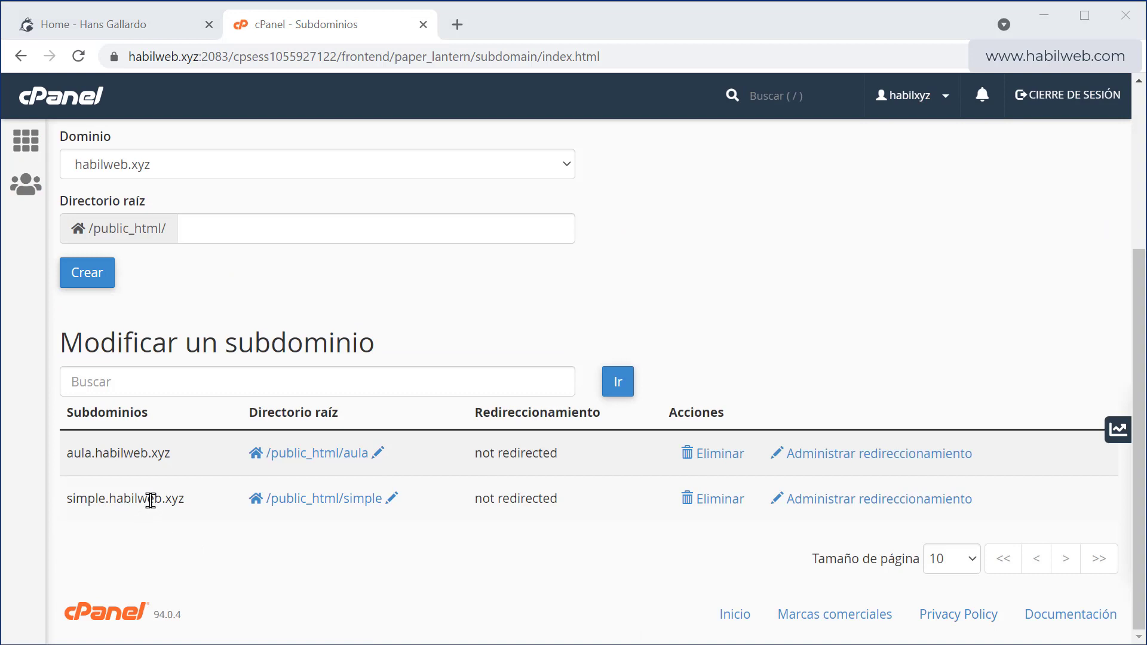
pyautogui.moveTo(194, 508); pyautogui.dragTo(73, 499)
pyautogui.moveTo(67, 459); pyautogui.dragTo(174, 464)
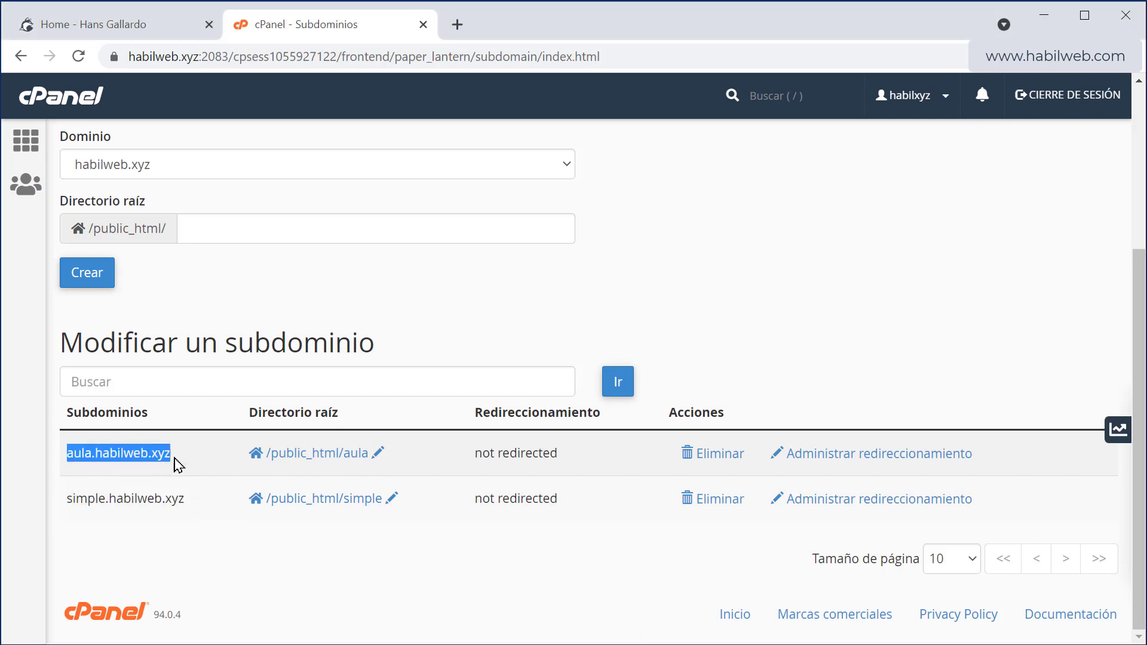
pyautogui.click(171, 502)
pyautogui.moveTo(197, 508); pyautogui.dragTo(67, 505)
pyautogui.click(232, 558)
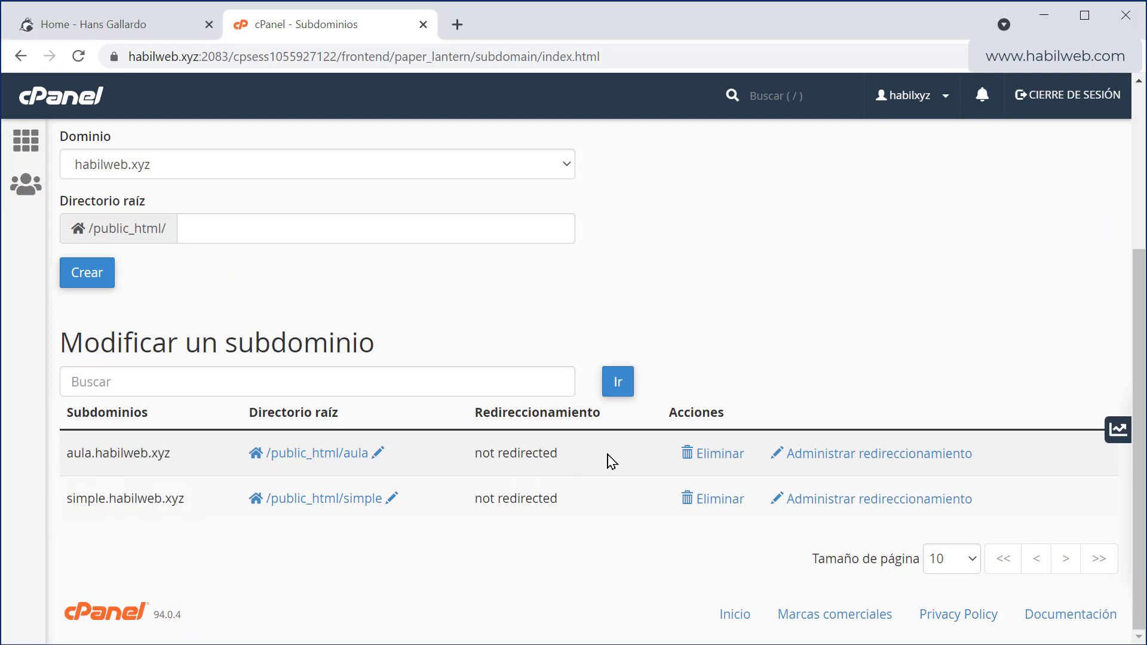
# - Delete the simple.habilweb.xyz subdomain
pyautogui.click(720, 500)
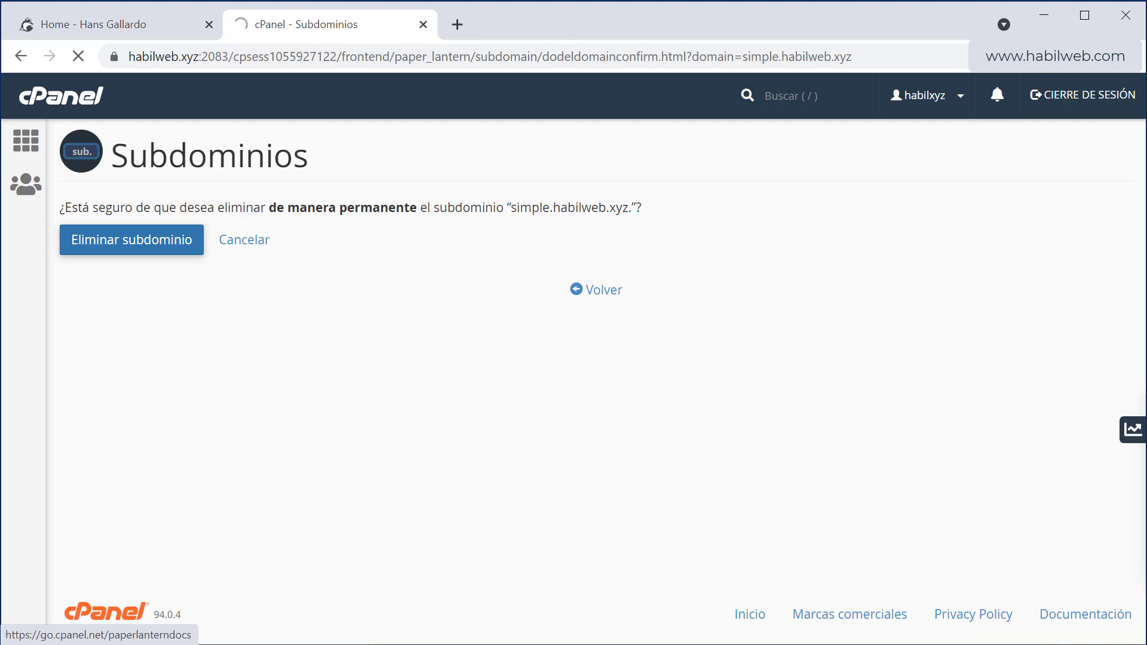
pyautogui.click(600, 281)
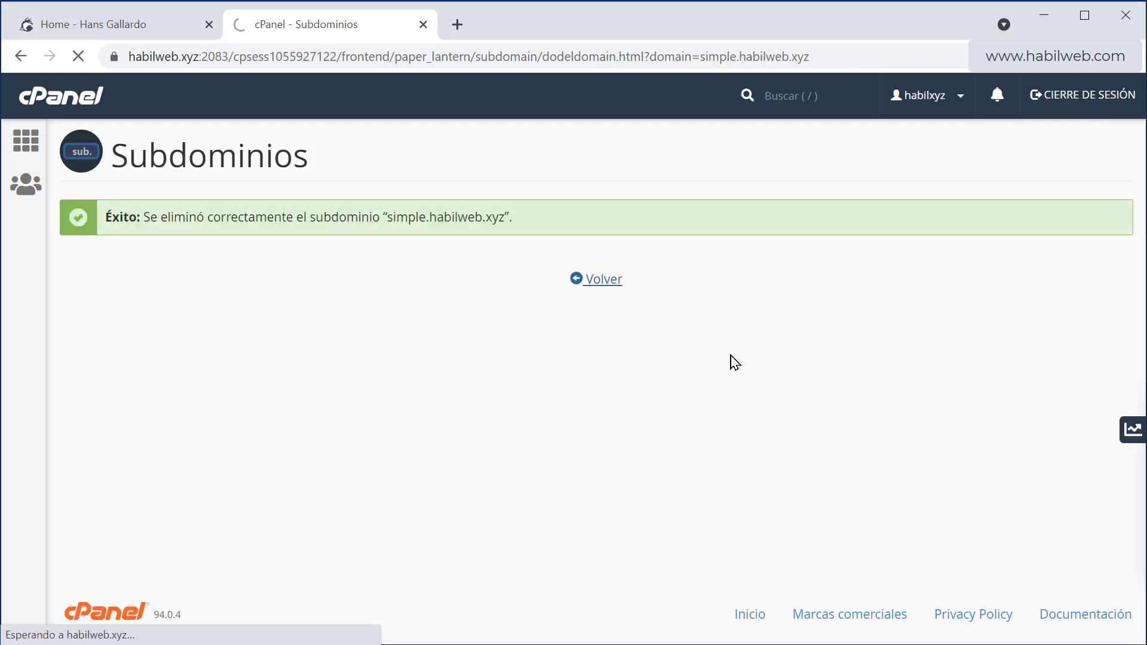
pyautogui.scroll(-3, 738, 371)
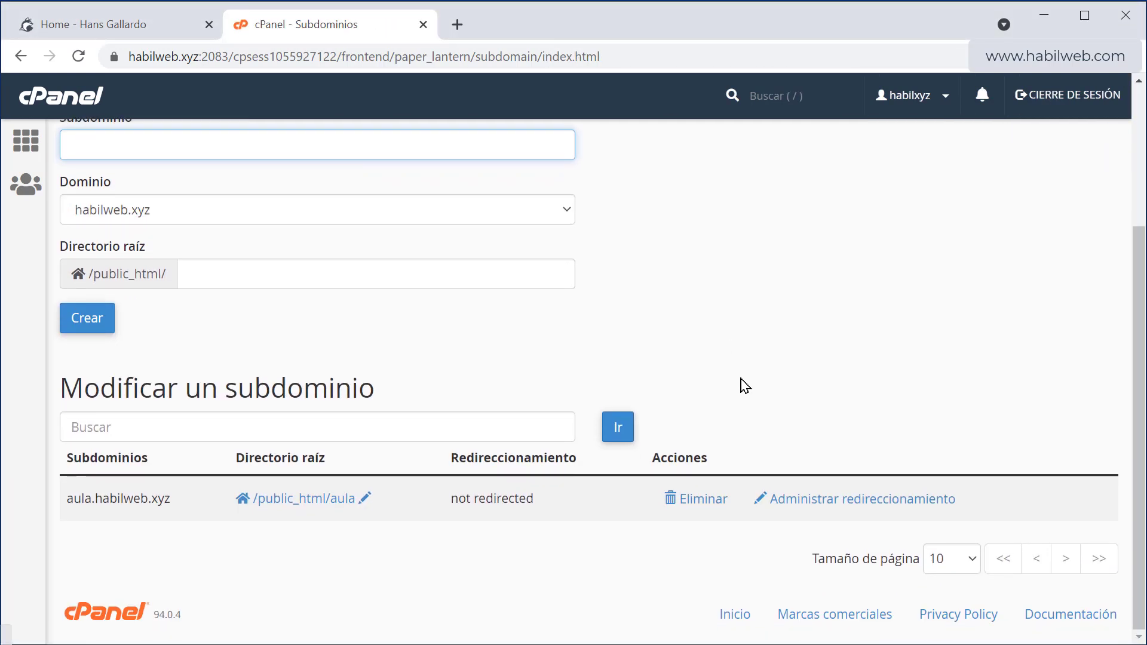
# - Permanently delete aula.habilweb.xyz and return to the cPanel home page
pyautogui.click(707, 512)
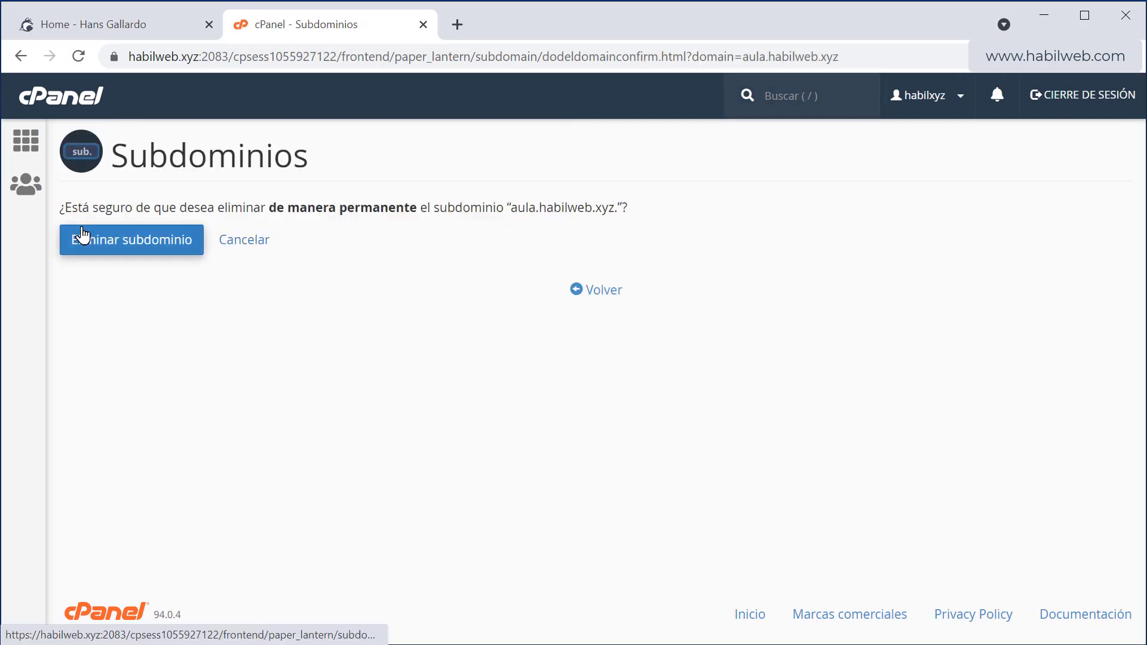
pyautogui.click(113, 244)
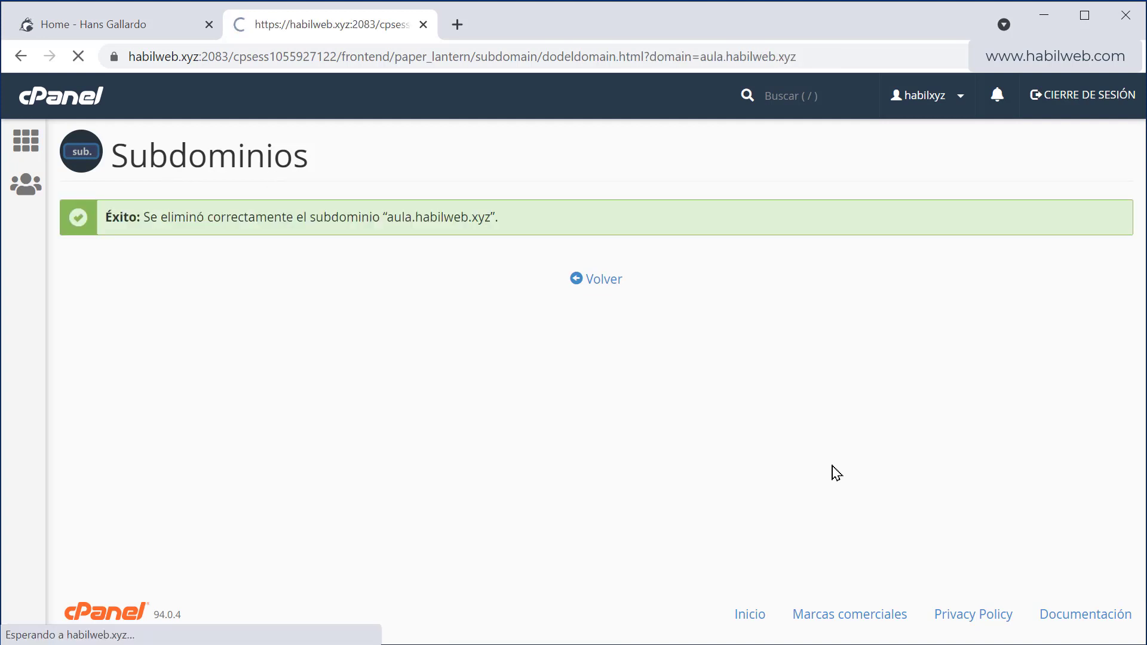
pyautogui.click(610, 284)
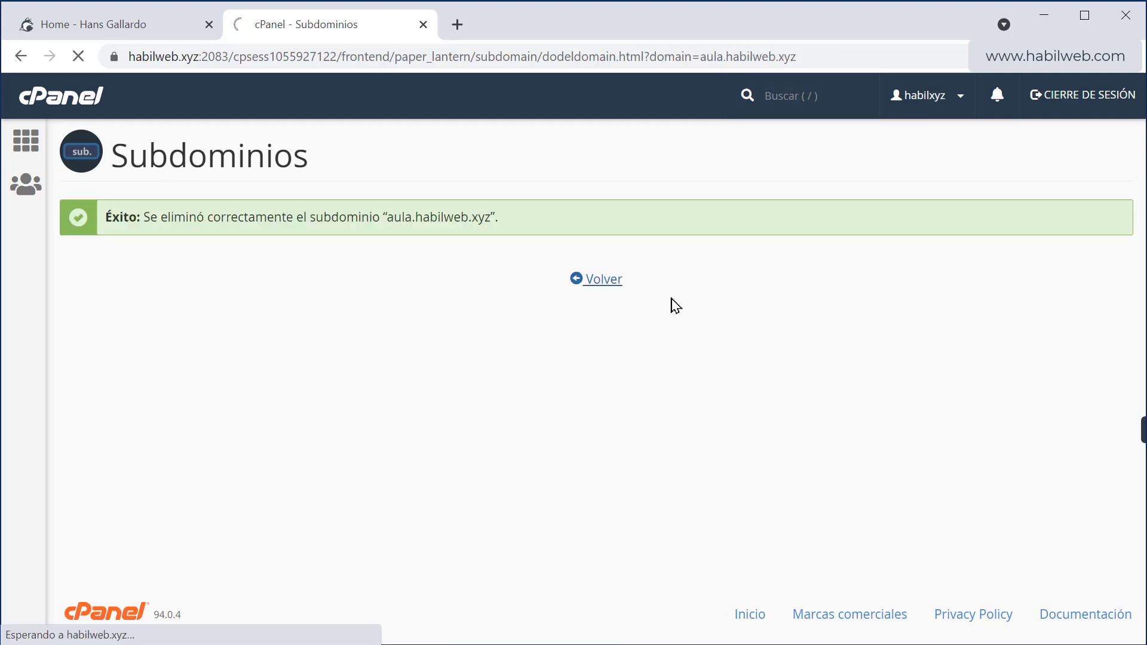
pyautogui.click(25, 142)
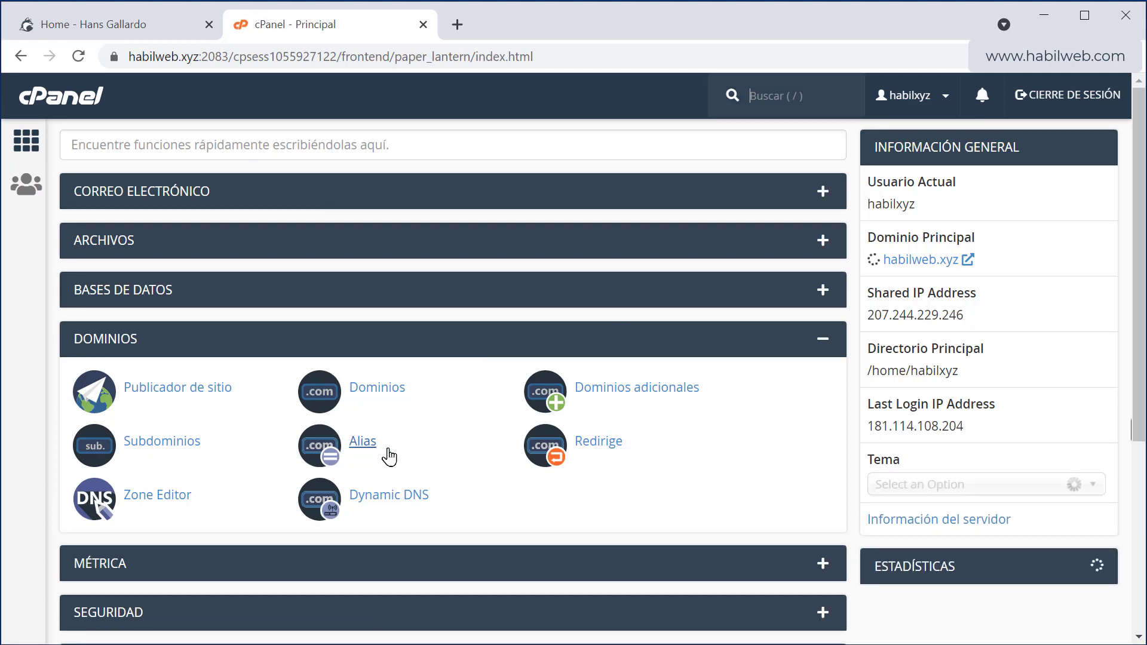
pyautogui.click(365, 443)
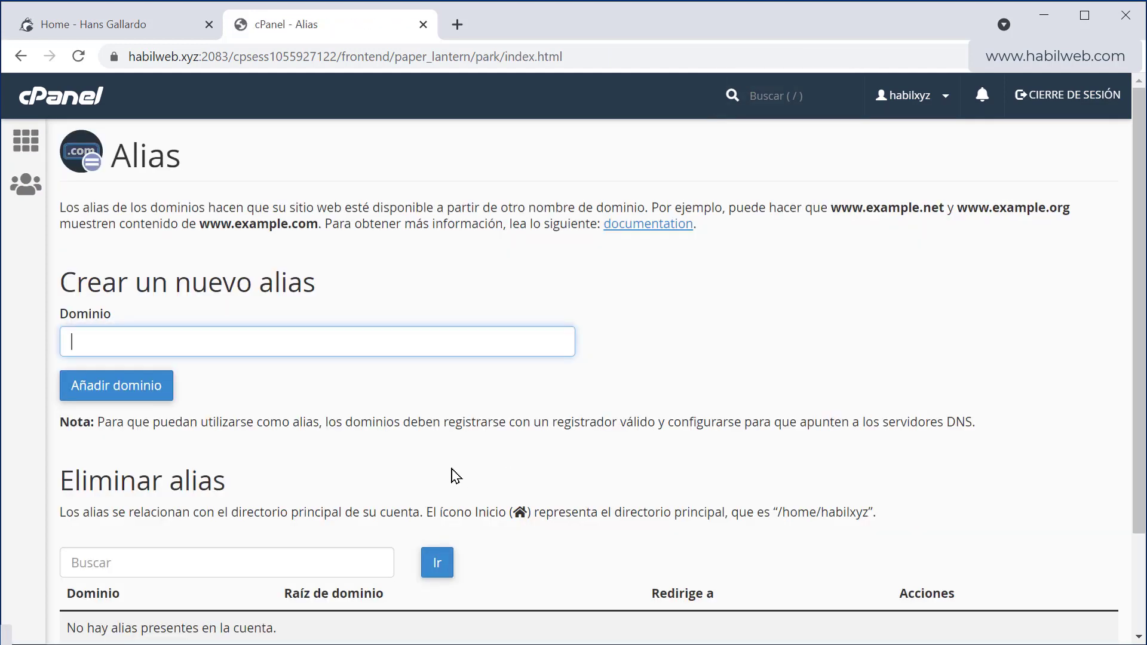
pyautogui.scroll(-2, 453, 473)
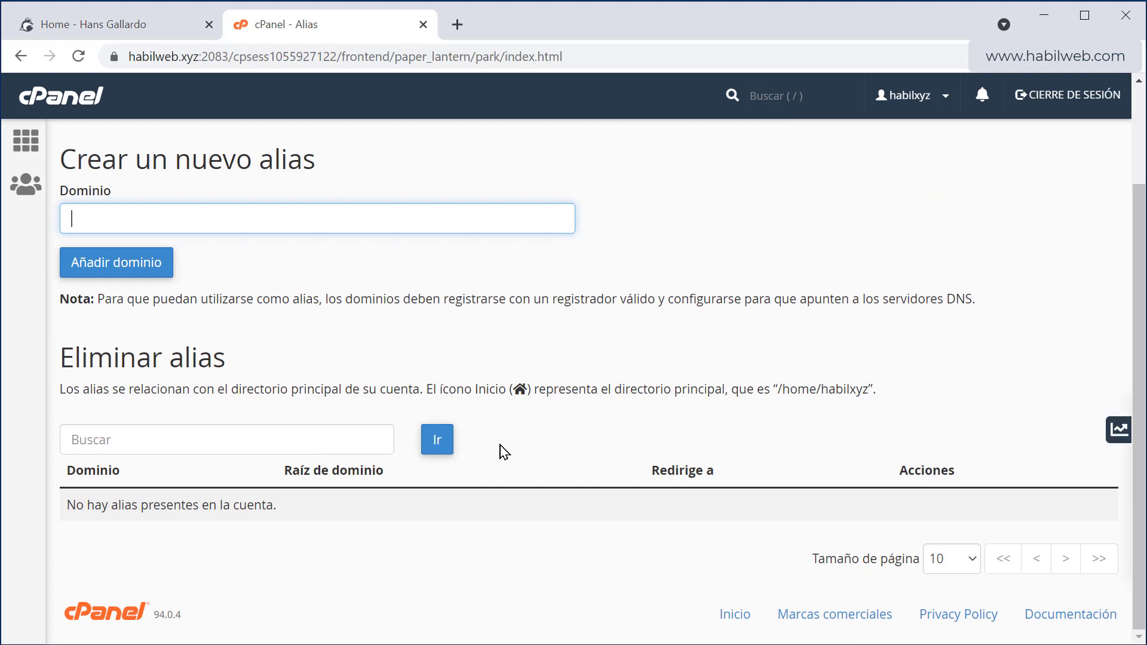
pyautogui.moveTo(532, 392); pyautogui.dragTo(516, 390)
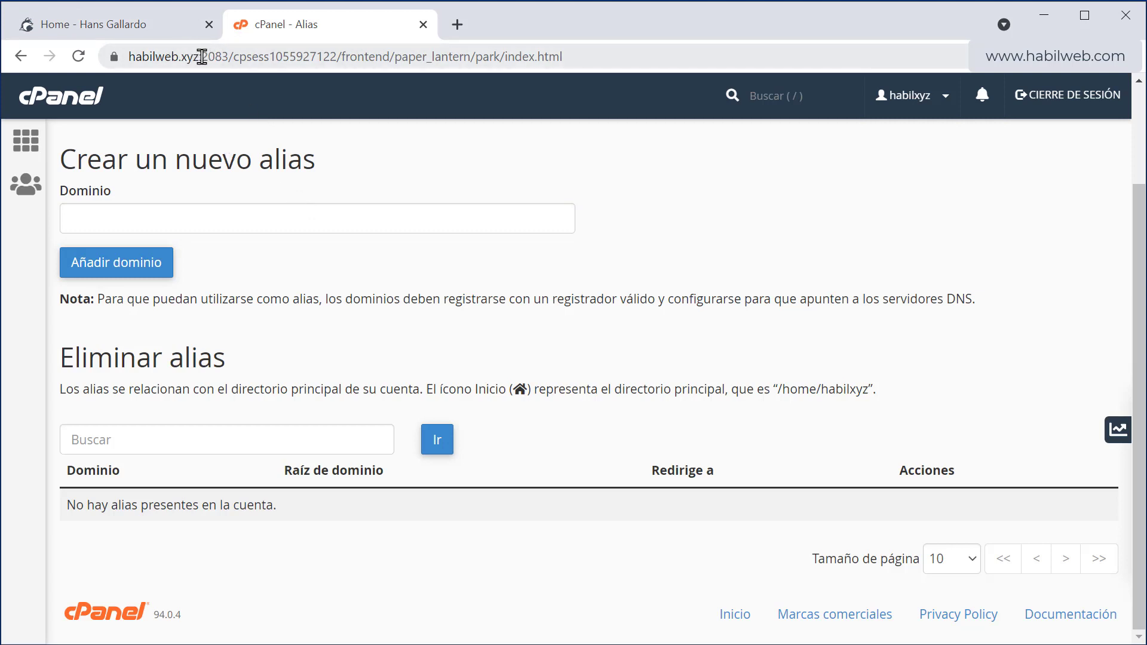
pyautogui.moveTo(202, 56); pyautogui.dragTo(183, 56)
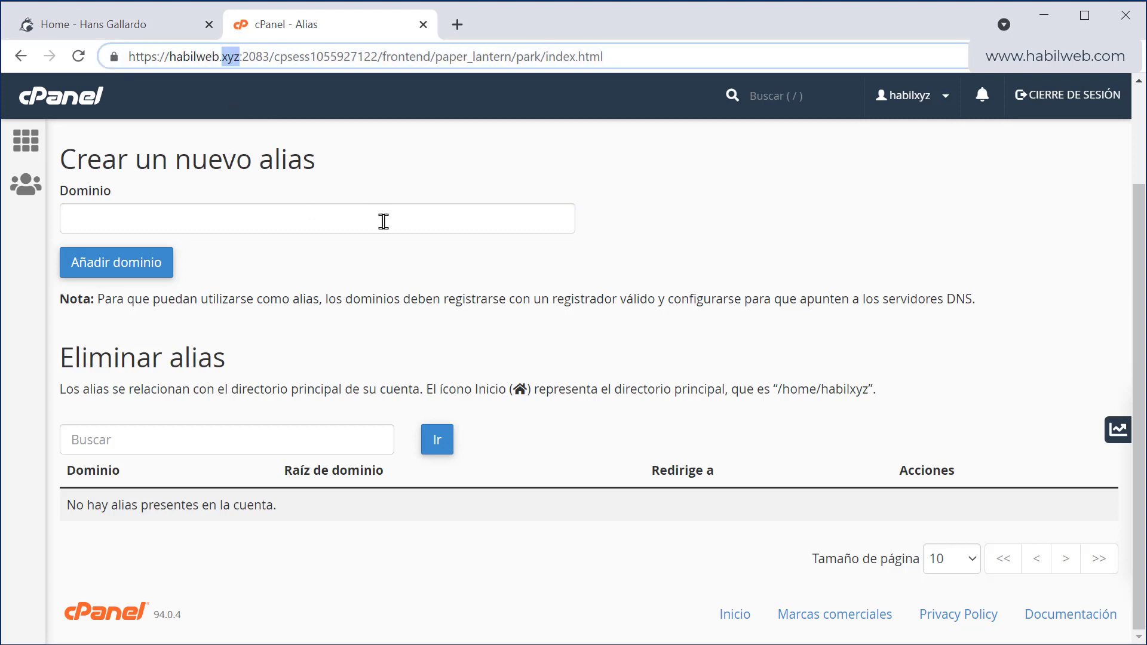
pyautogui.click(383, 222)
pyautogui.click(656, 321)
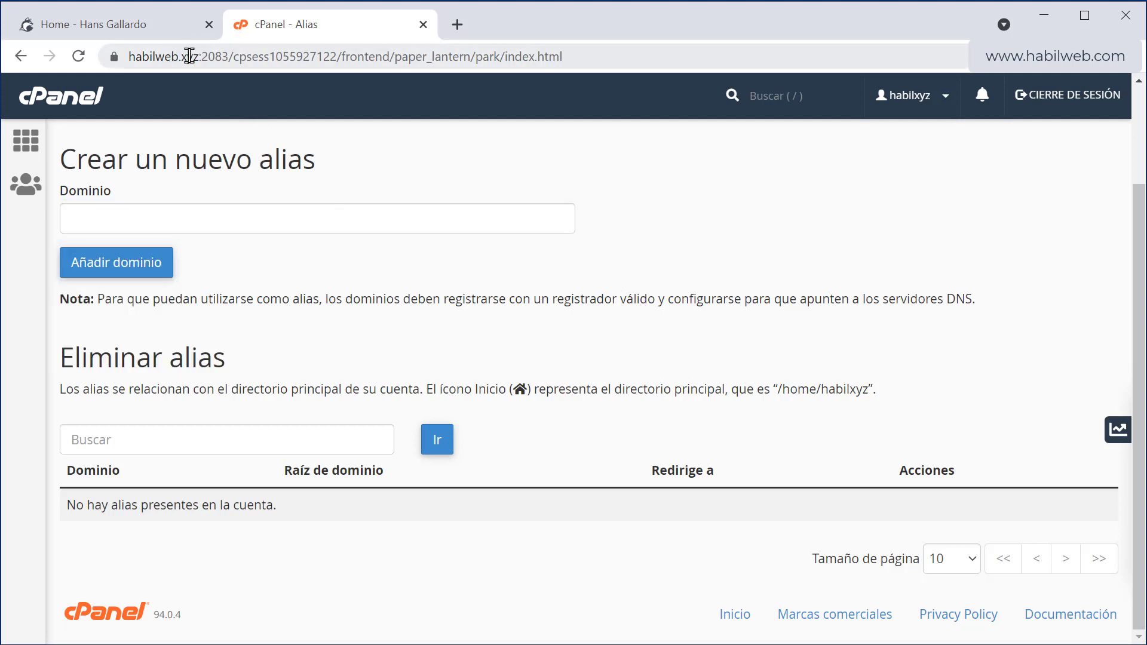
pyautogui.click(25, 141)
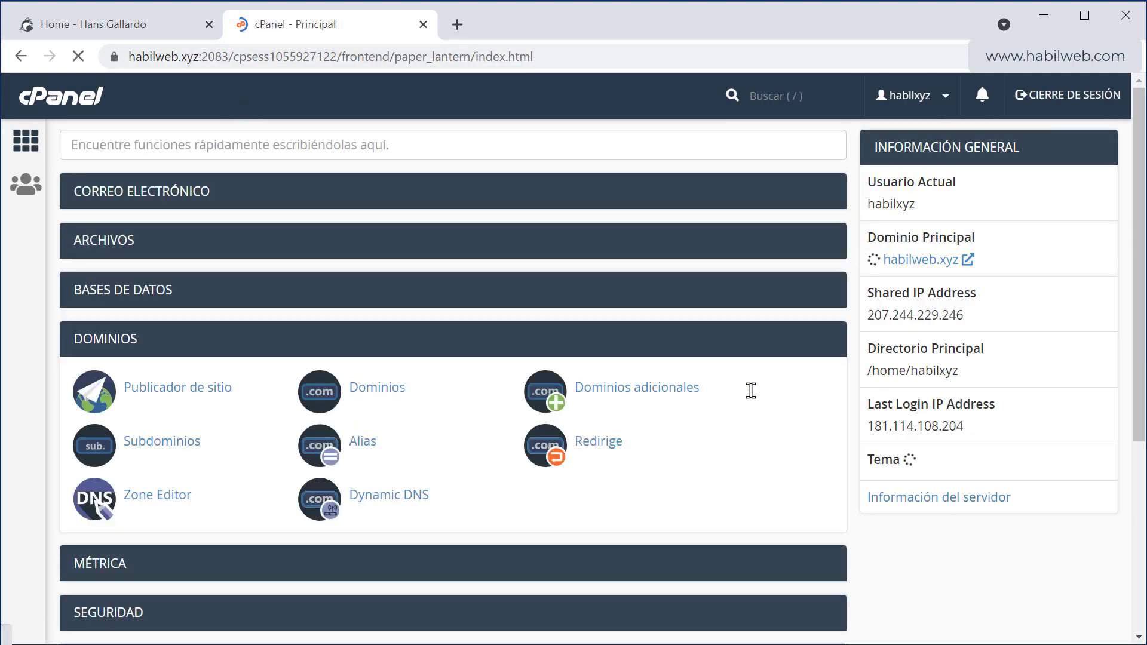
# - Look over the redirect type, source domain and destination URL options without committing
pyautogui.scroll(-1, 705, 401)
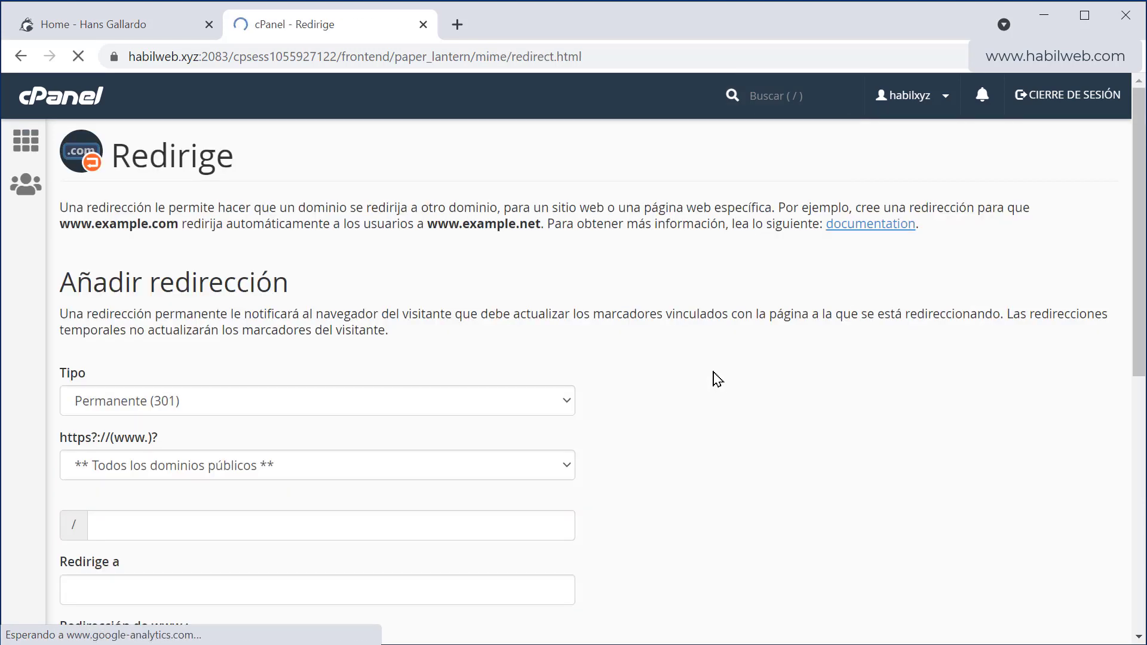
pyautogui.scroll(-3, 717, 383)
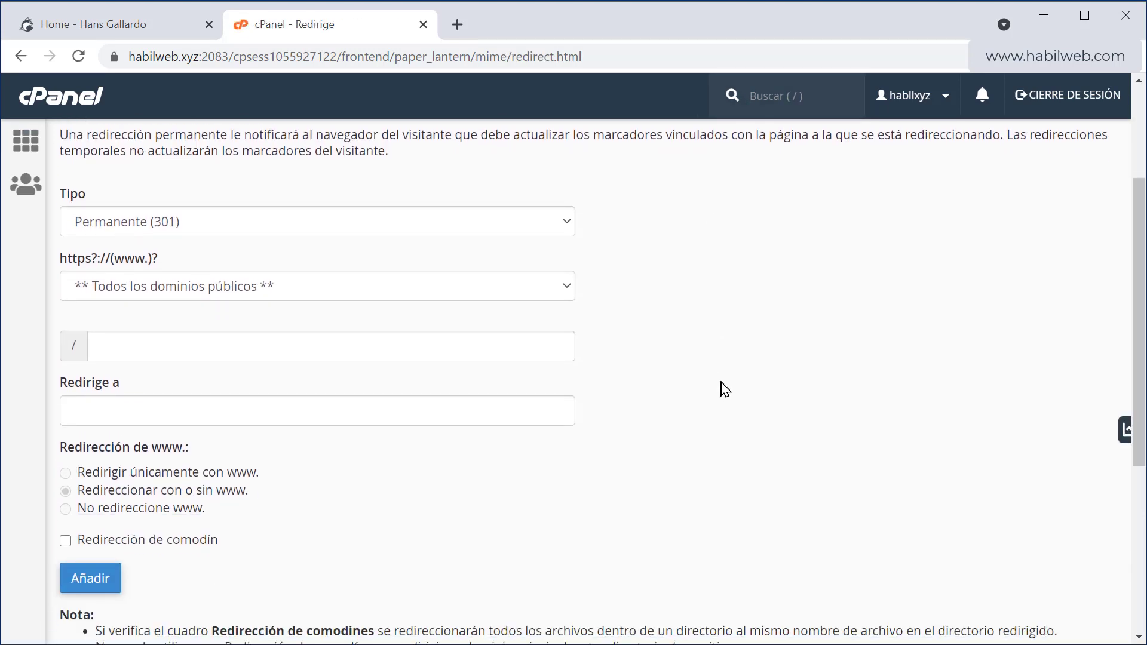
pyautogui.click(568, 222)
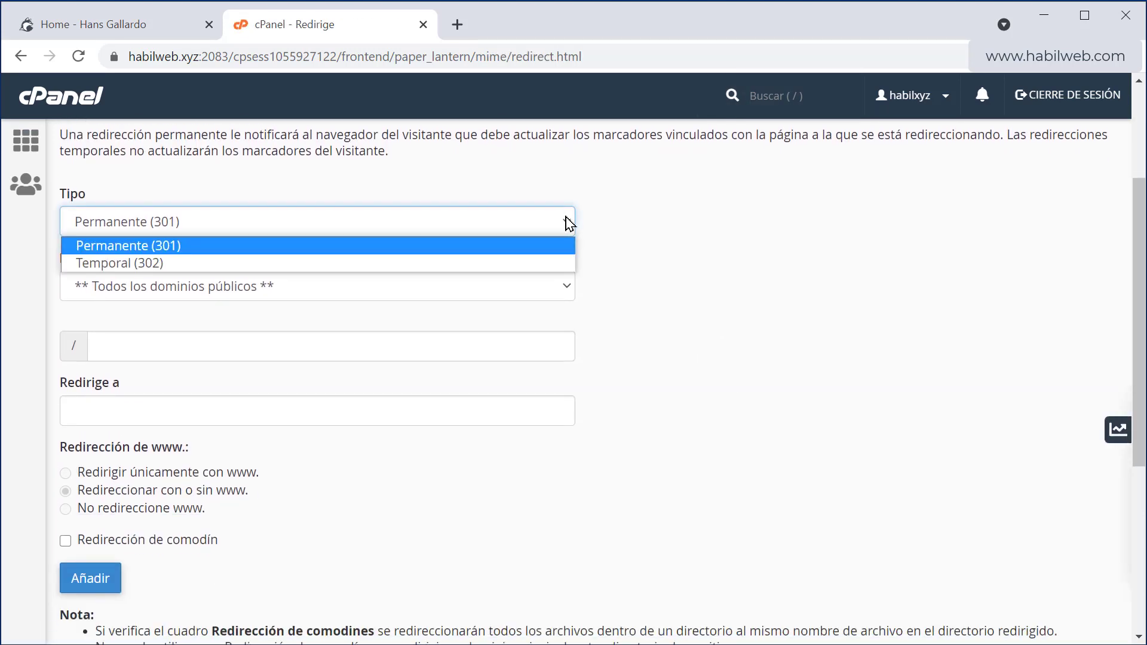
pyautogui.click(569, 224)
pyautogui.click(780, 333)
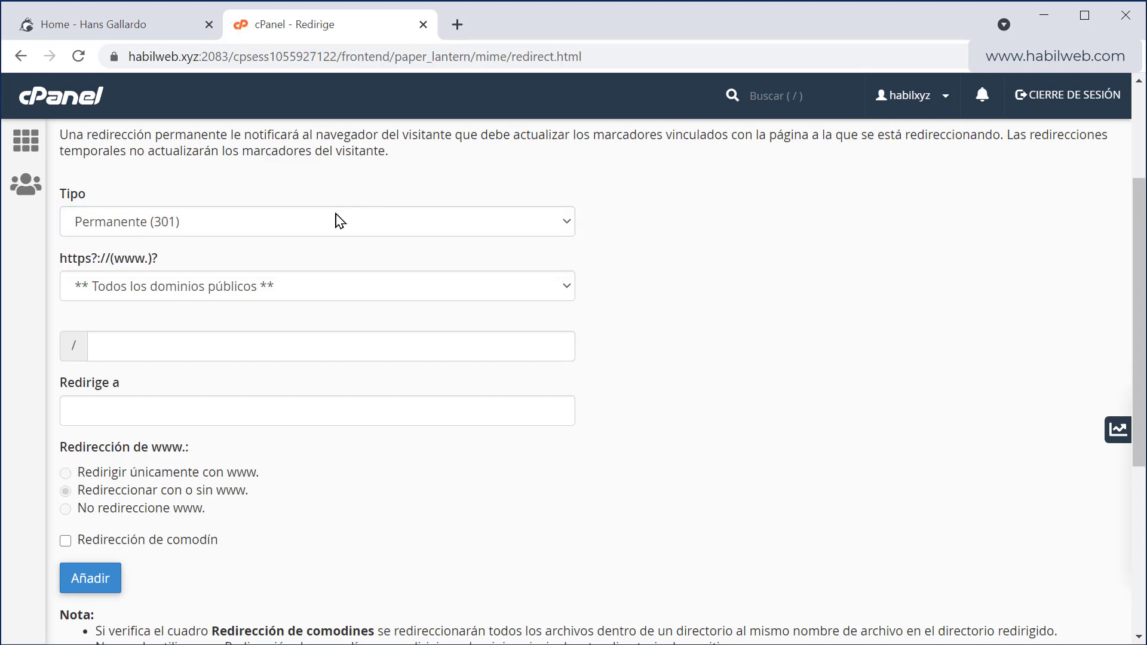
pyautogui.click(361, 293)
pyautogui.click(325, 299)
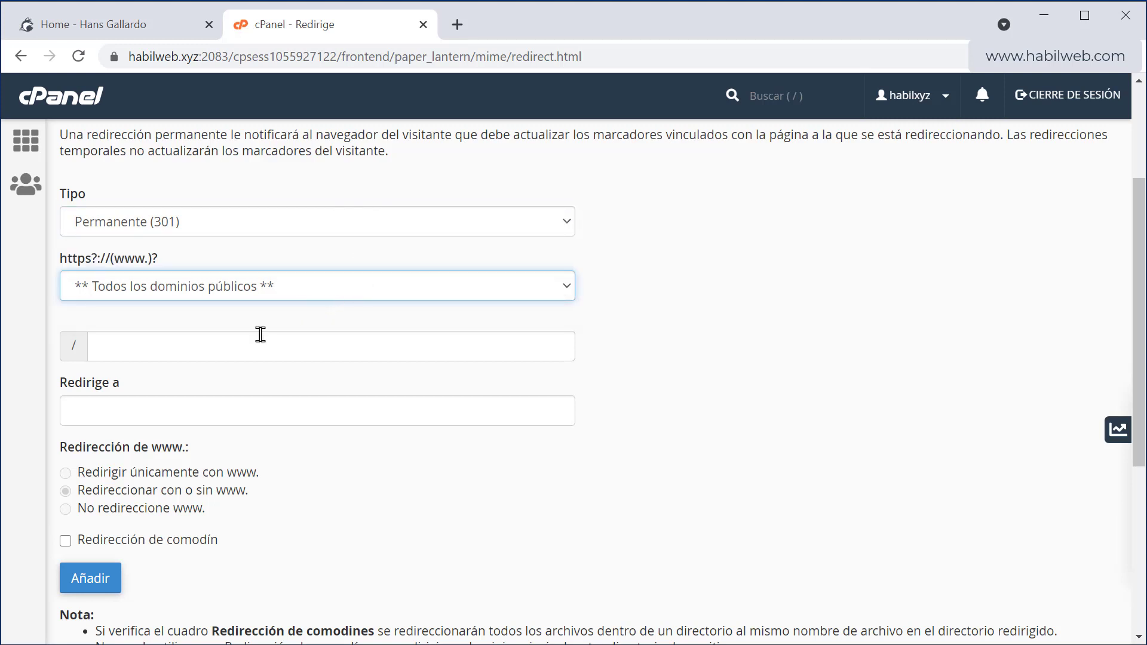
pyautogui.click(227, 405)
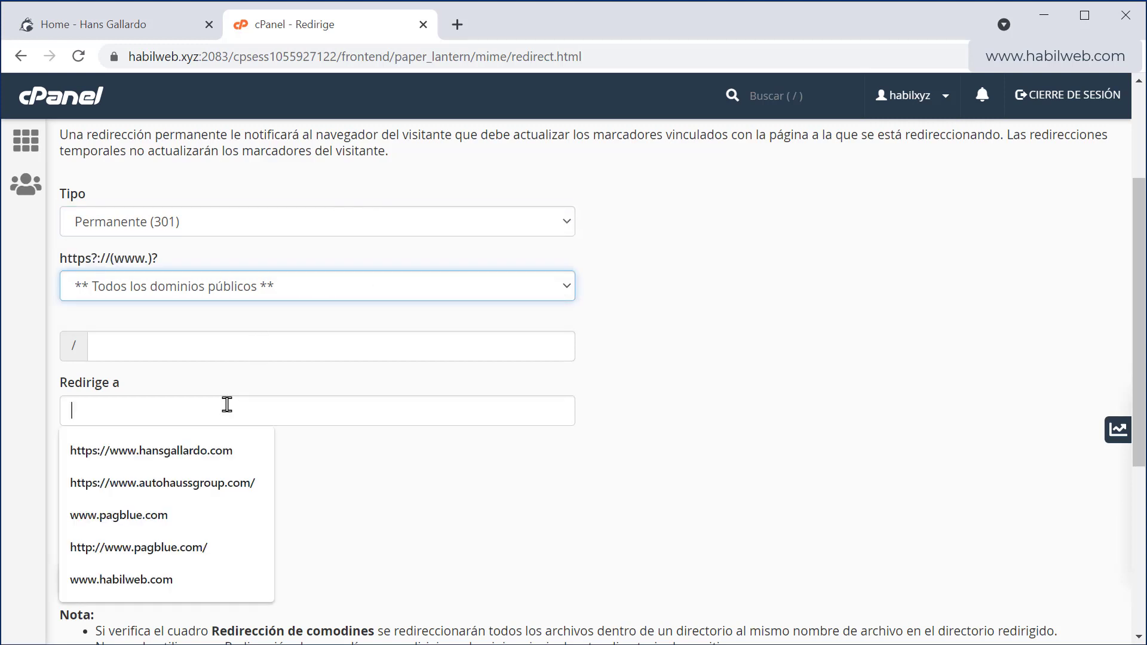
pyautogui.click(771, 476)
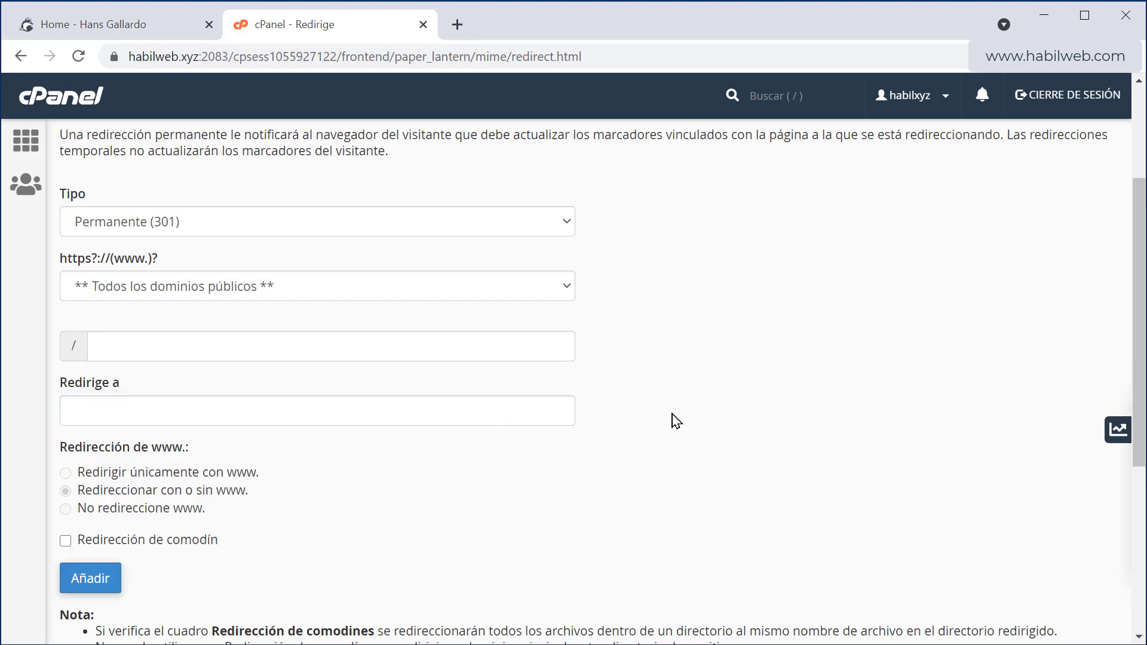
pyautogui.scroll(-4, 676, 421)
pyautogui.scroll(8, 676, 424)
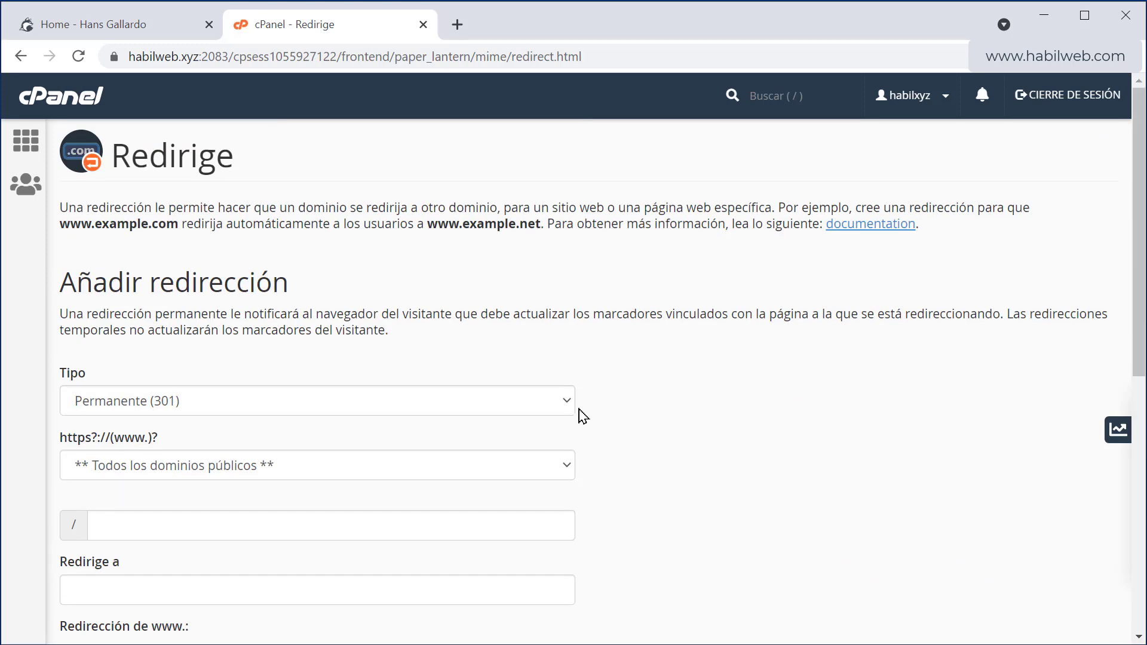
pyautogui.scroll(-3, 664, 411)
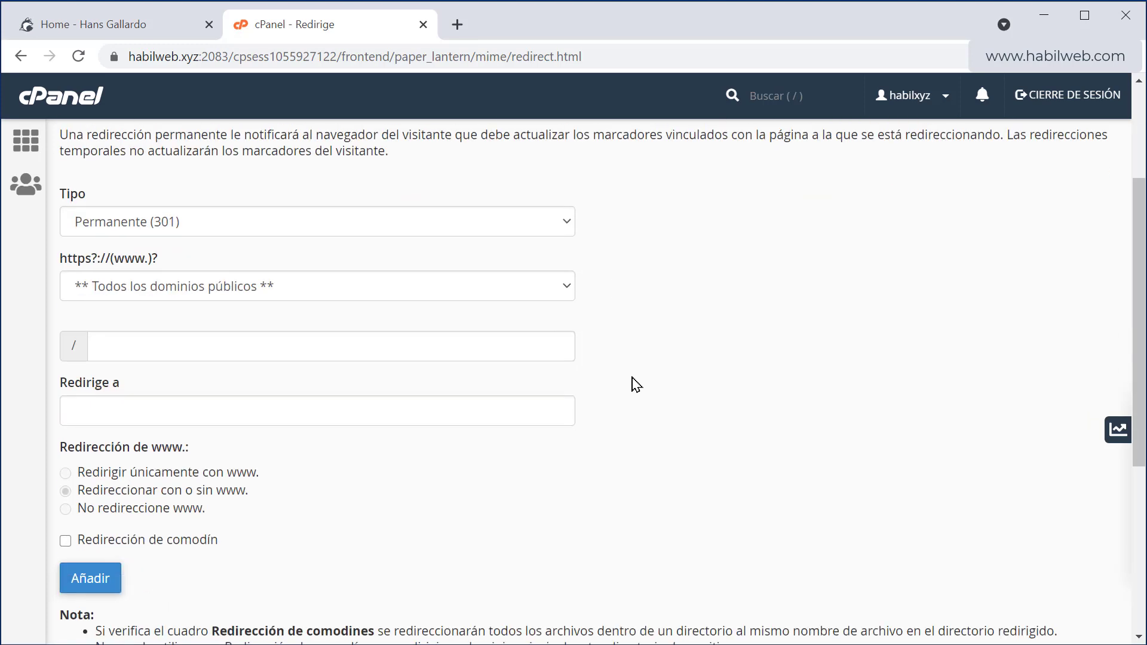
# - Add a temporary (302) redirect from all public domains to the suggested personal website URL
pyautogui.click(549, 222)
pyautogui.click(377, 270)
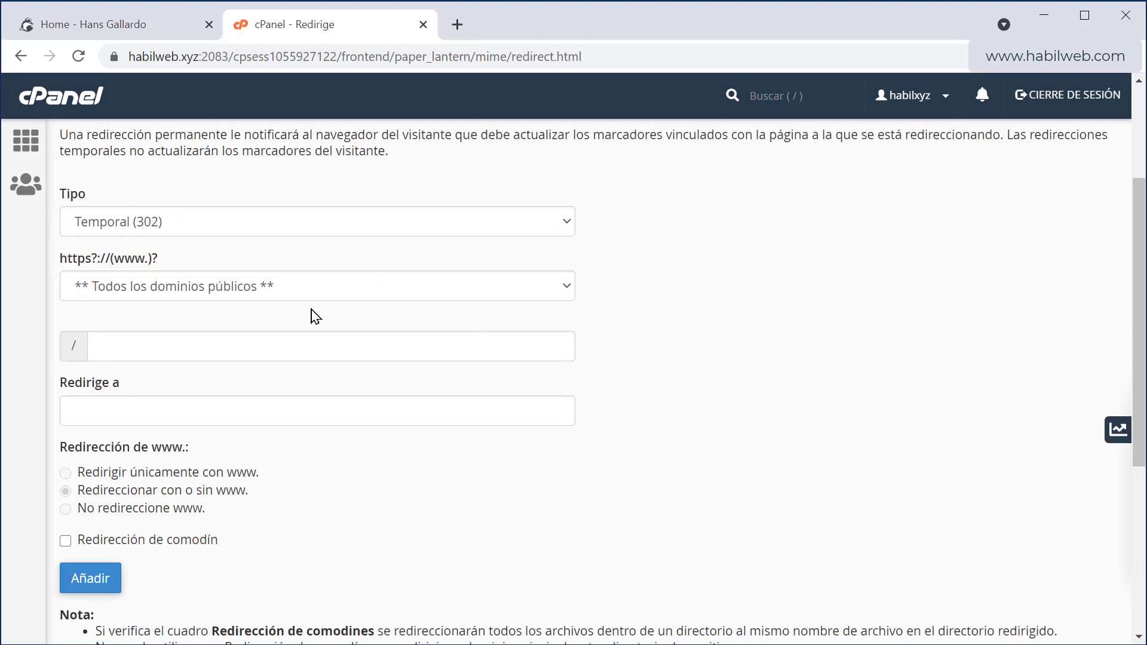
pyautogui.click(294, 295)
pyautogui.click(299, 297)
pyautogui.click(275, 420)
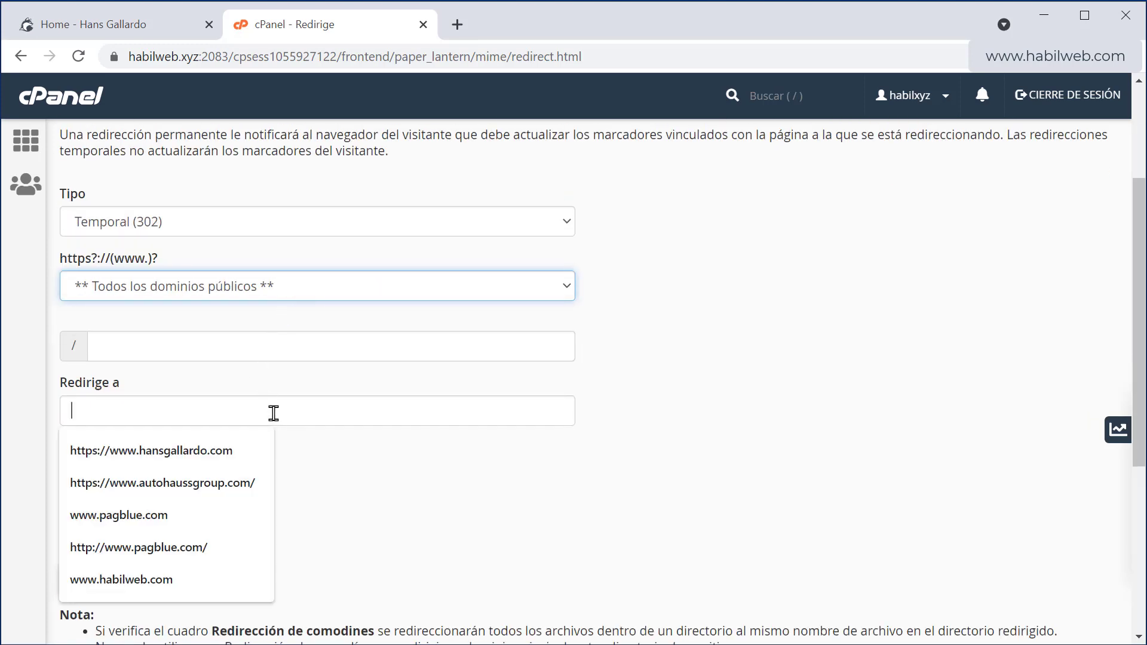
pyautogui.click(255, 463)
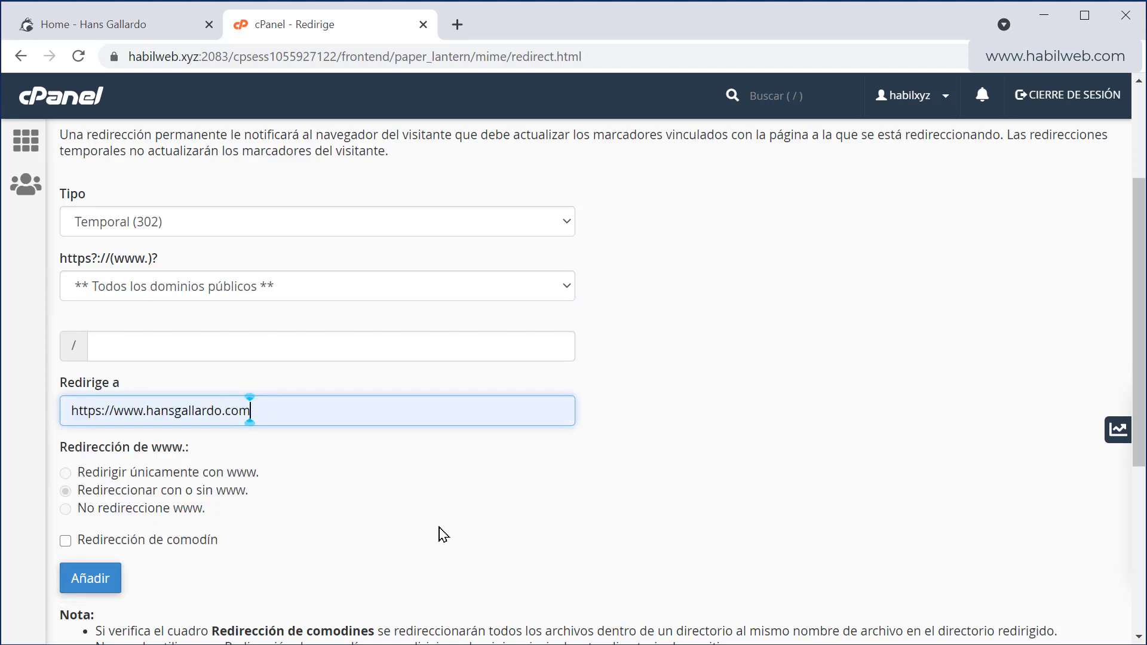
pyautogui.scroll(-5, 443, 536)
pyautogui.click(92, 310)
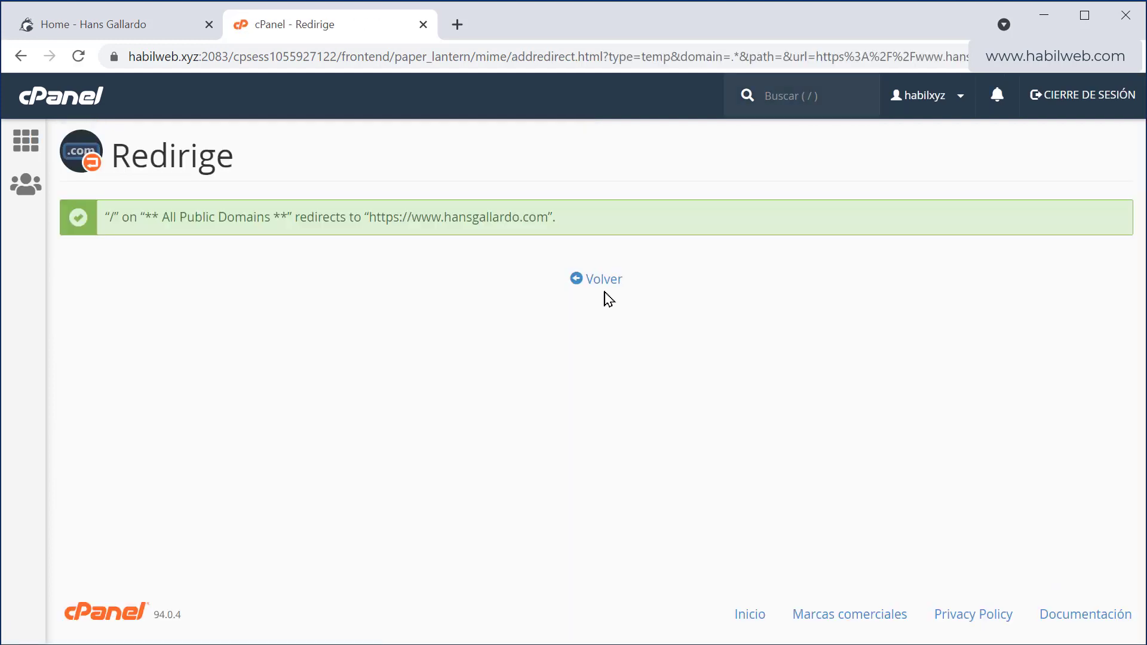
pyautogui.click(605, 280)
pyautogui.scroll(-10, 782, 384)
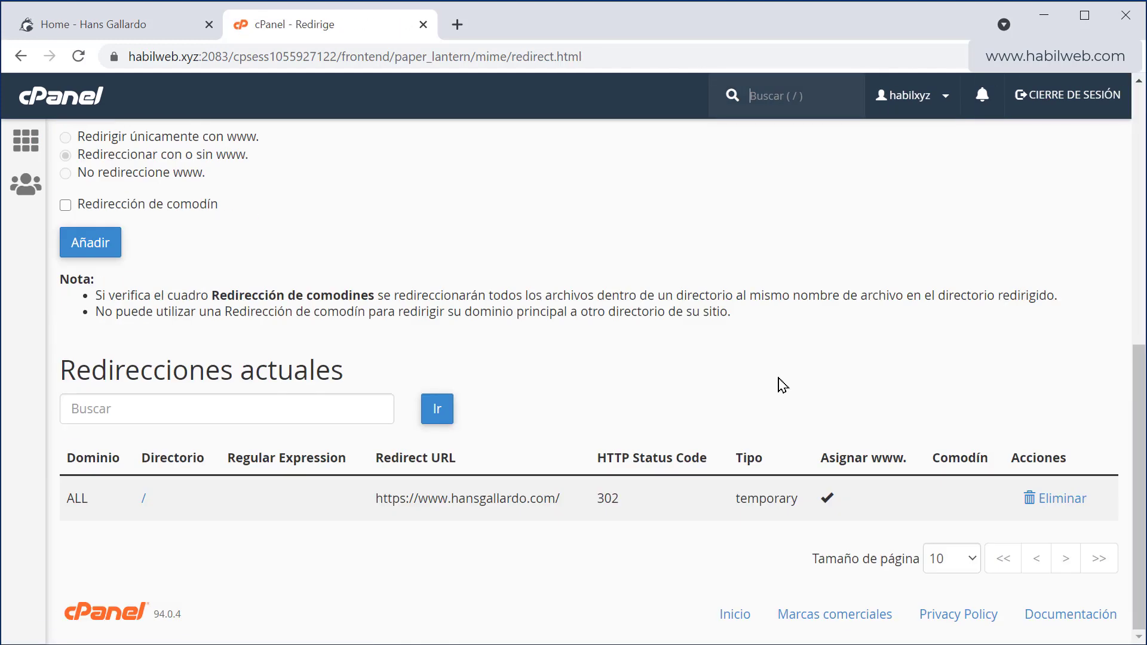
pyautogui.scroll(10, 783, 385)
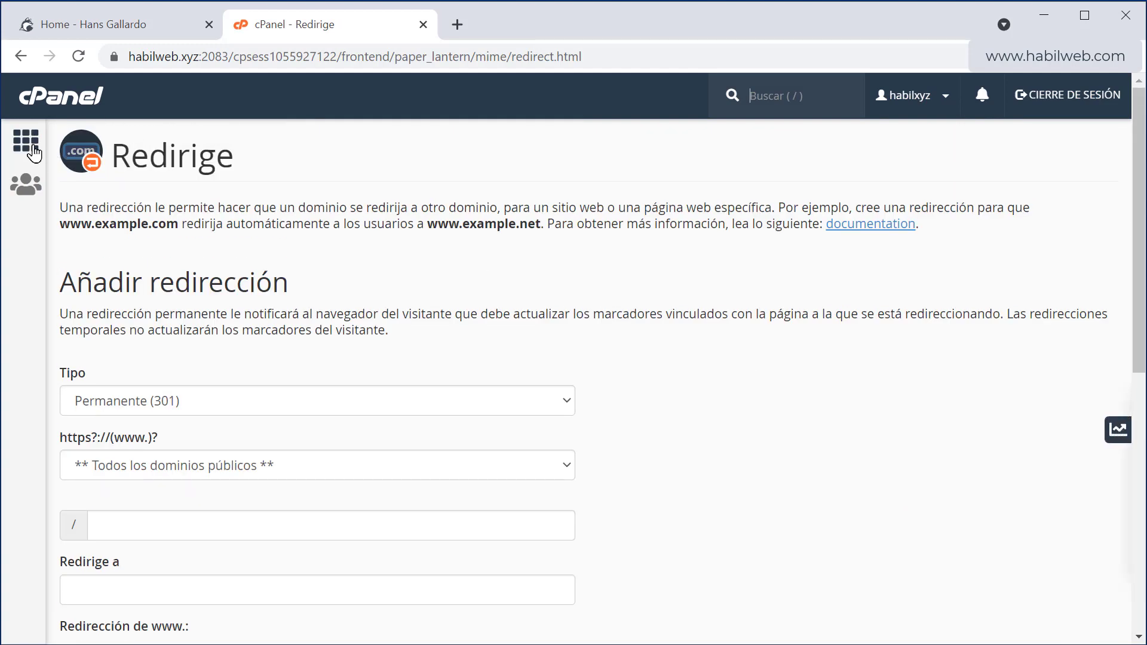
# - Open the Zone Editor for habilweb.xyz and scroll through its 14 DNS records
pyautogui.click(29, 148)
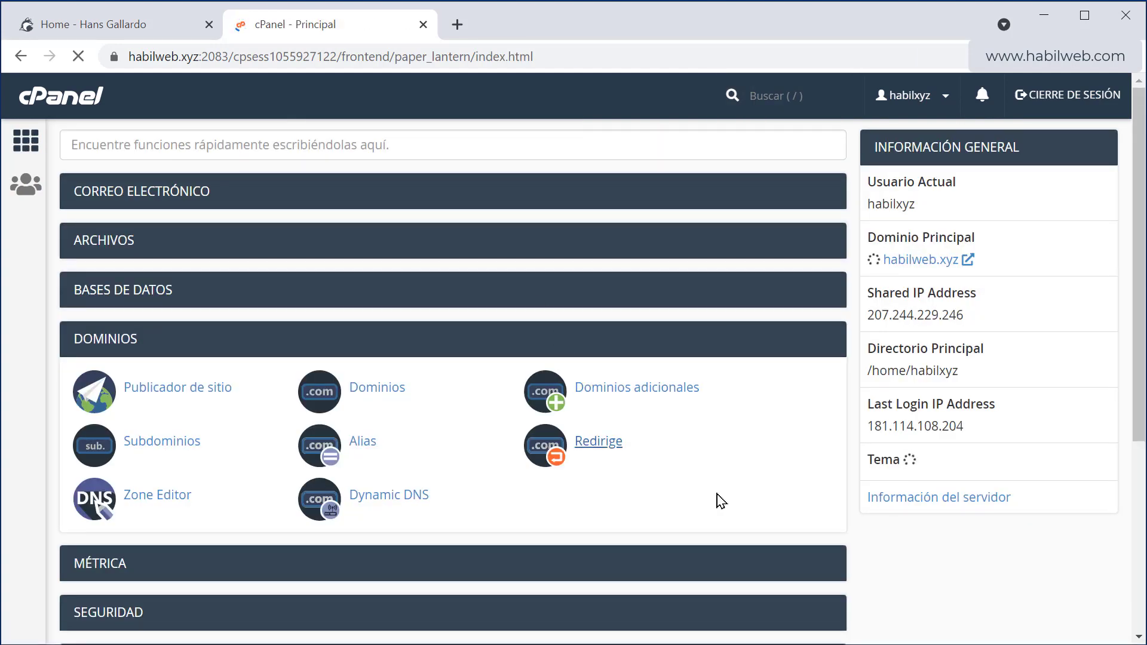
pyautogui.click(153, 499)
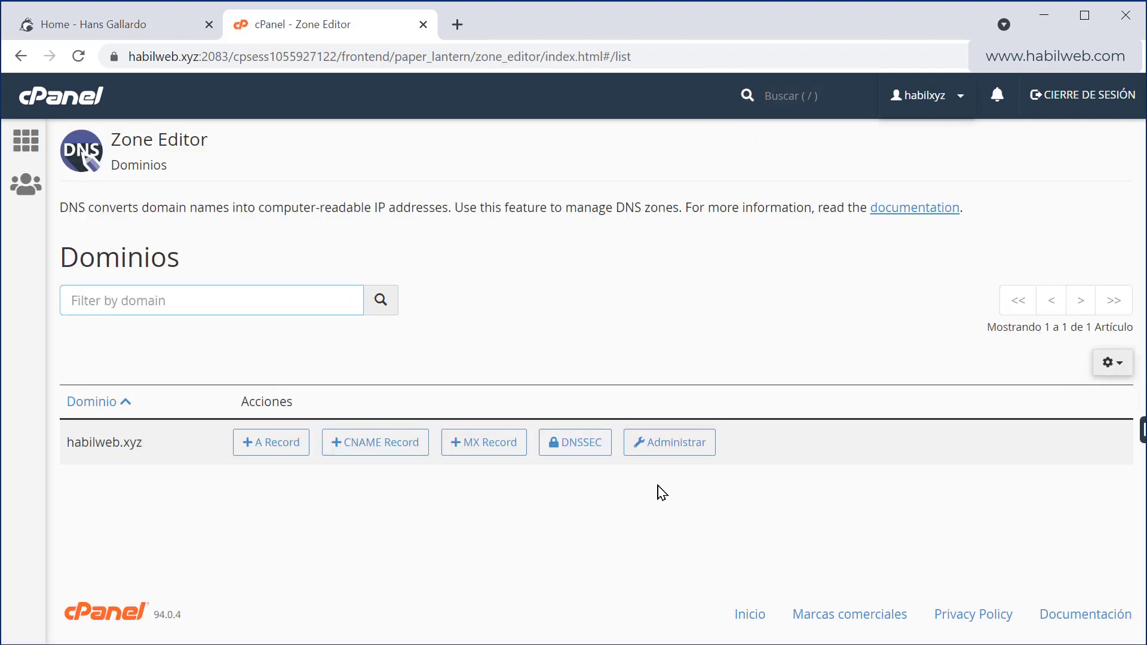
pyautogui.click(665, 451)
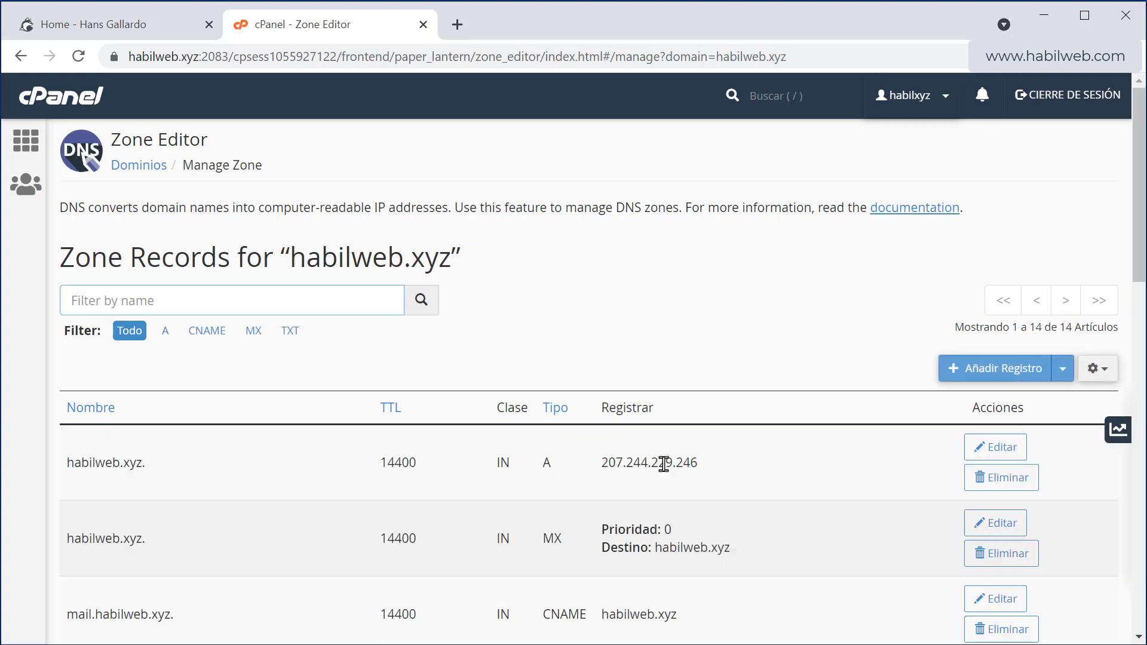
pyautogui.scroll(-3, 658, 490)
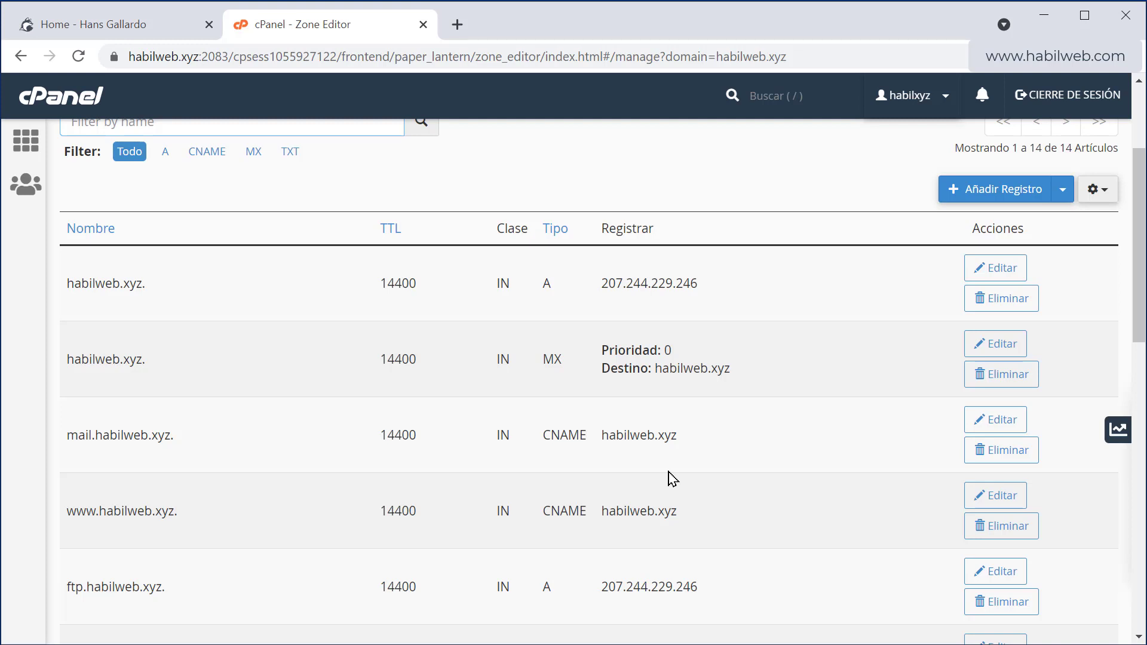
pyautogui.scroll(-1, 672, 478)
pyautogui.scroll(-3, 673, 478)
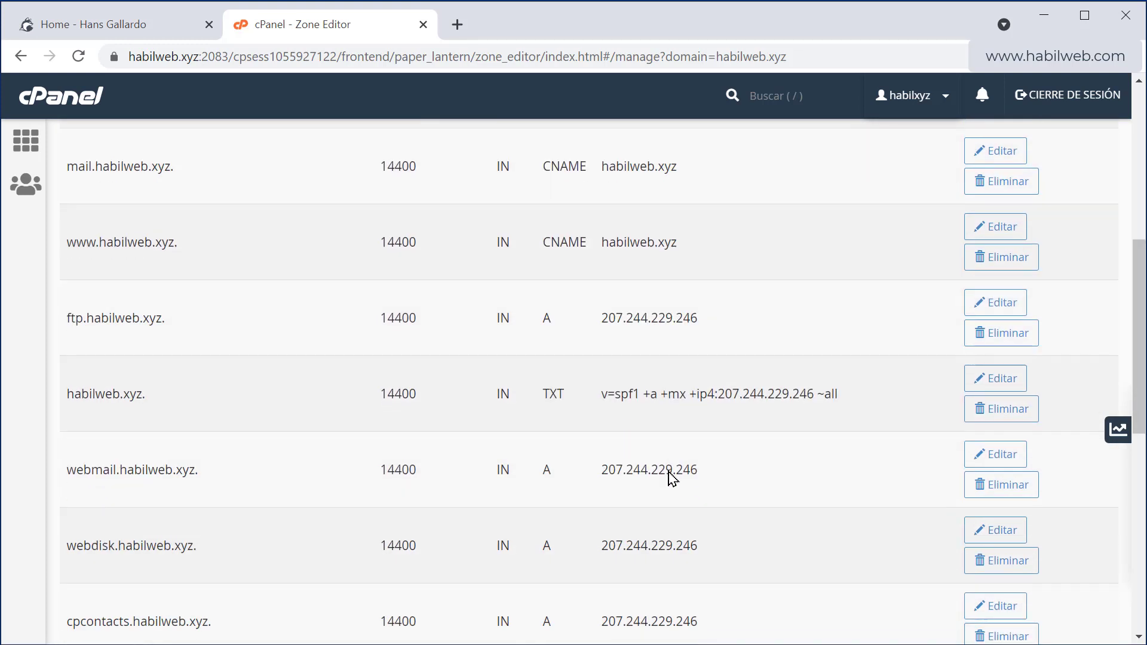
pyautogui.scroll(-7, 669, 474)
pyautogui.scroll(13, 668, 468)
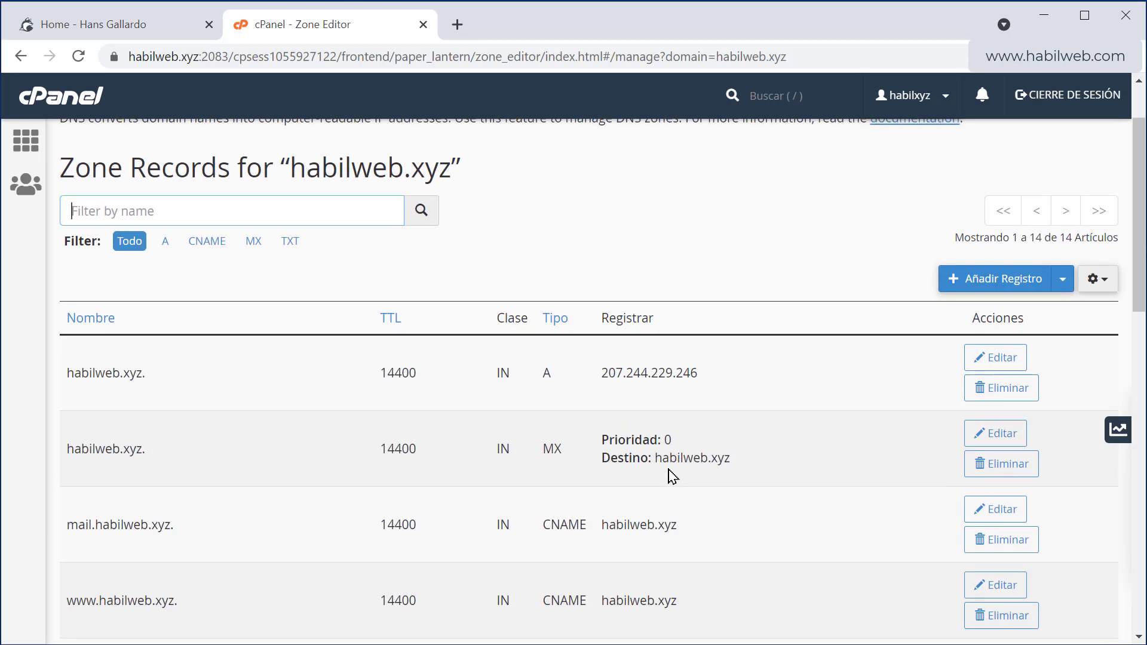
pyautogui.scroll(-14, 673, 476)
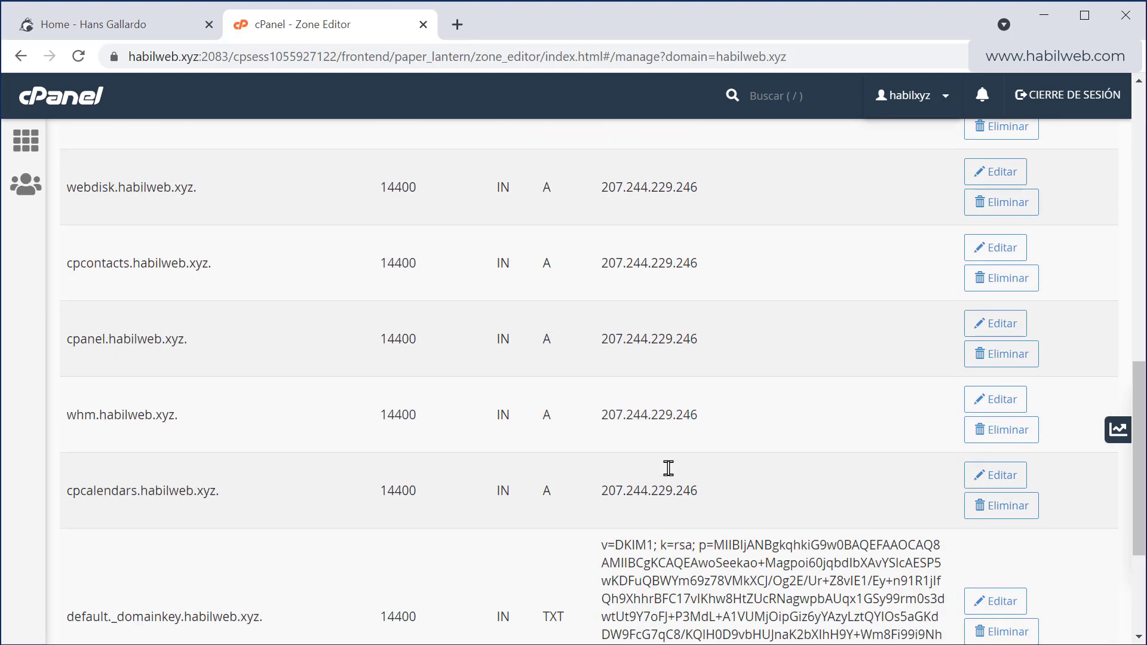
pyautogui.scroll(14, 670, 469)
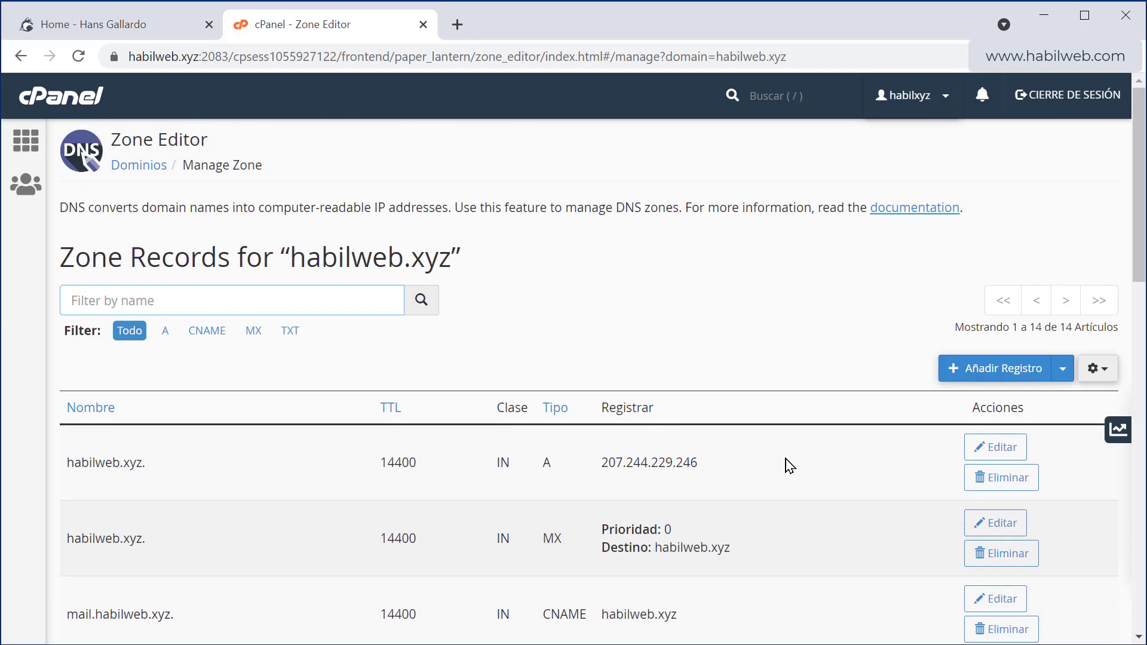
pyautogui.scroll(-1, 825, 440)
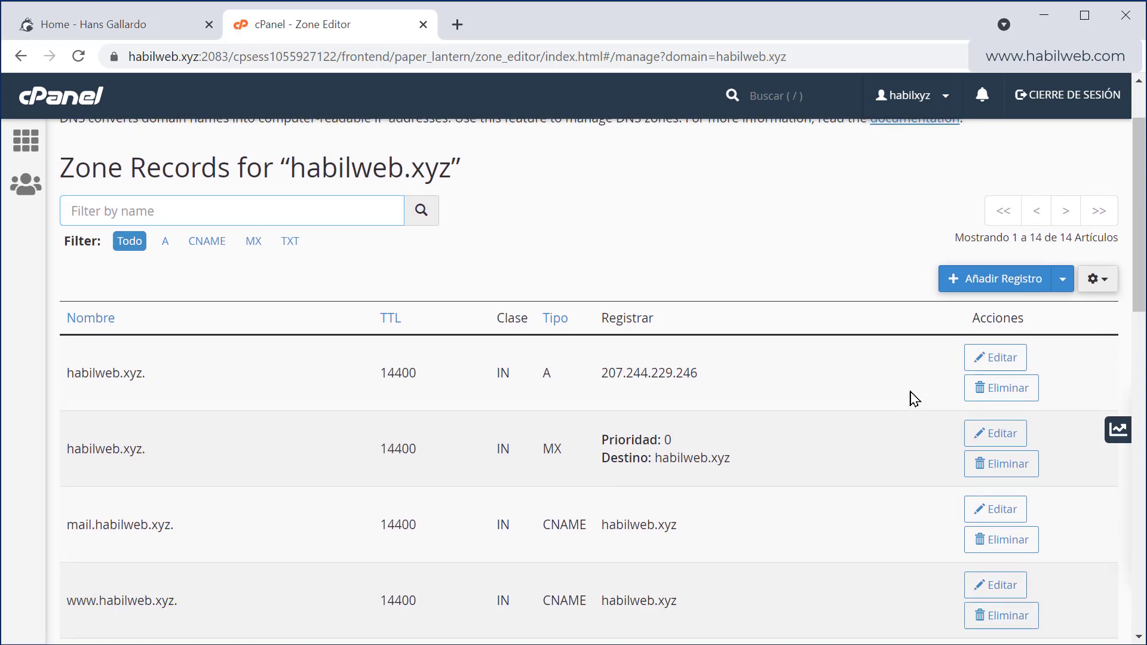
# - Check the record types offered under Añadir Registro without adding one
pyautogui.click(1066, 281)
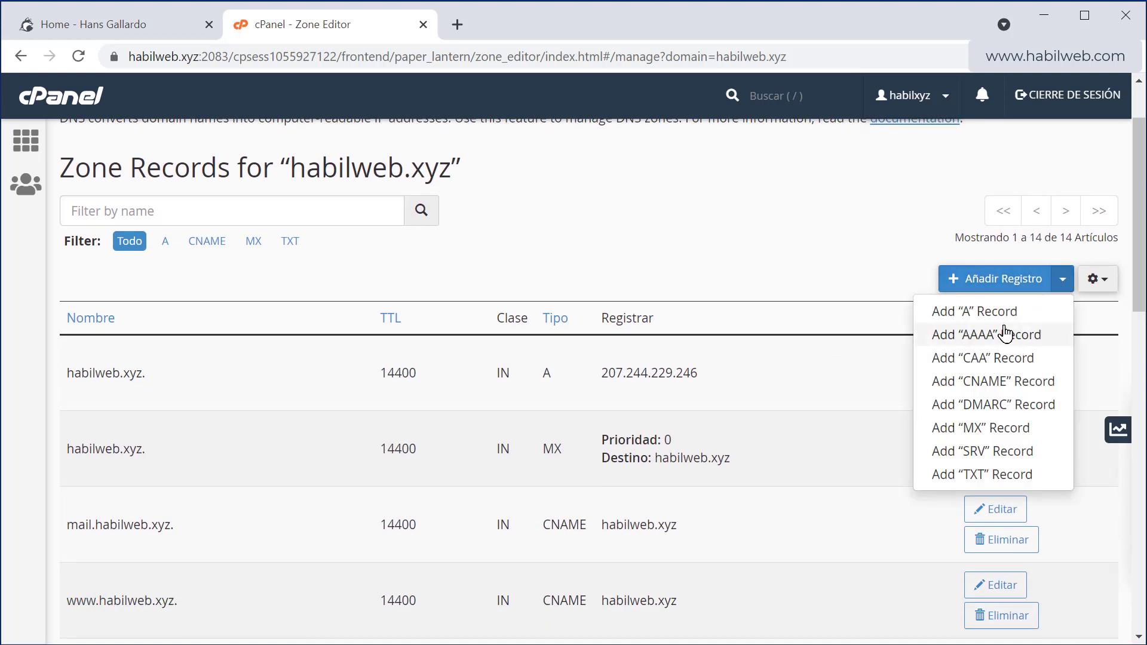
pyautogui.click(804, 246)
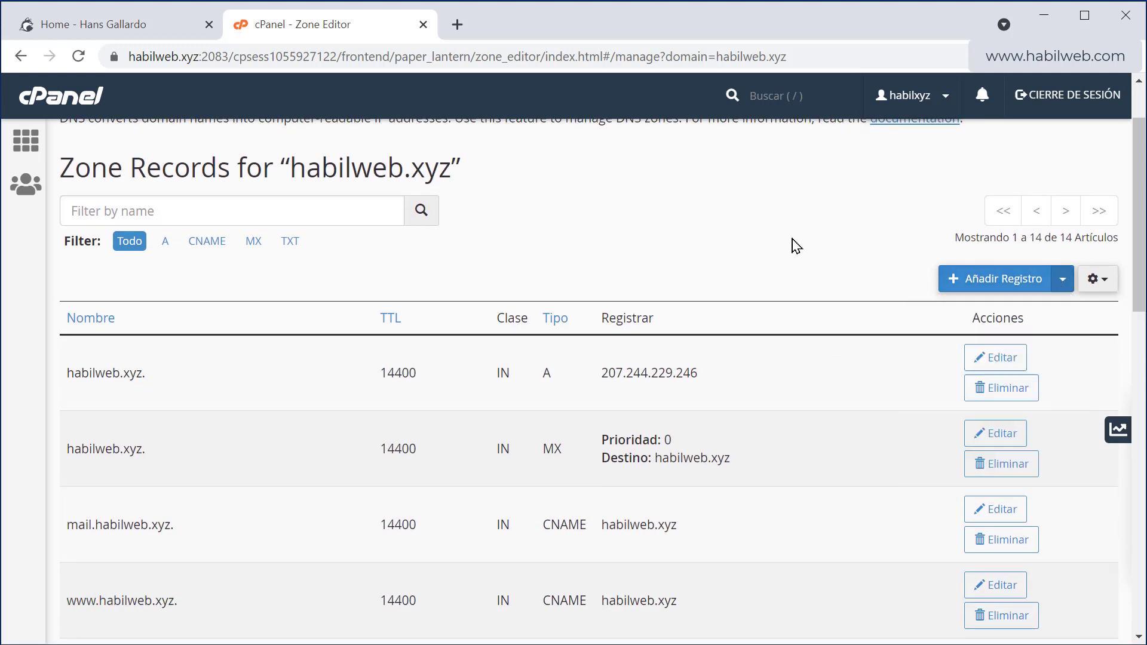
pyautogui.scroll(-1, 628, 529)
pyautogui.scroll(-1, 597, 526)
pyautogui.scroll(3, 425, 496)
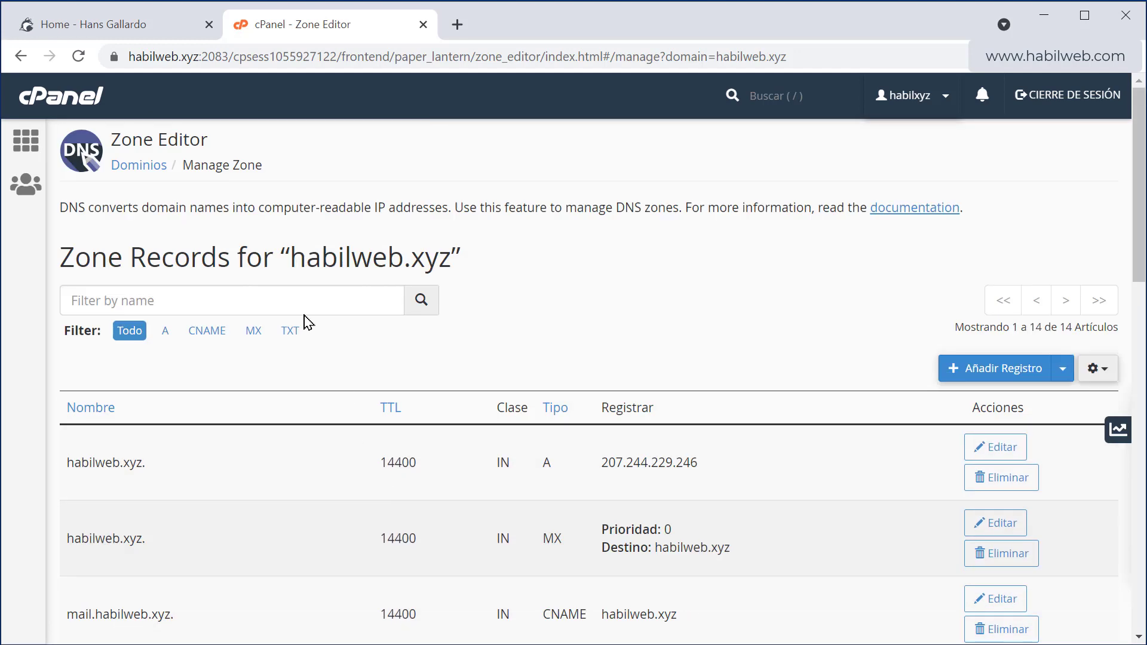
# - Go back home and open Dynamic DNS from the Dominios section
pyautogui.click(42, 102)
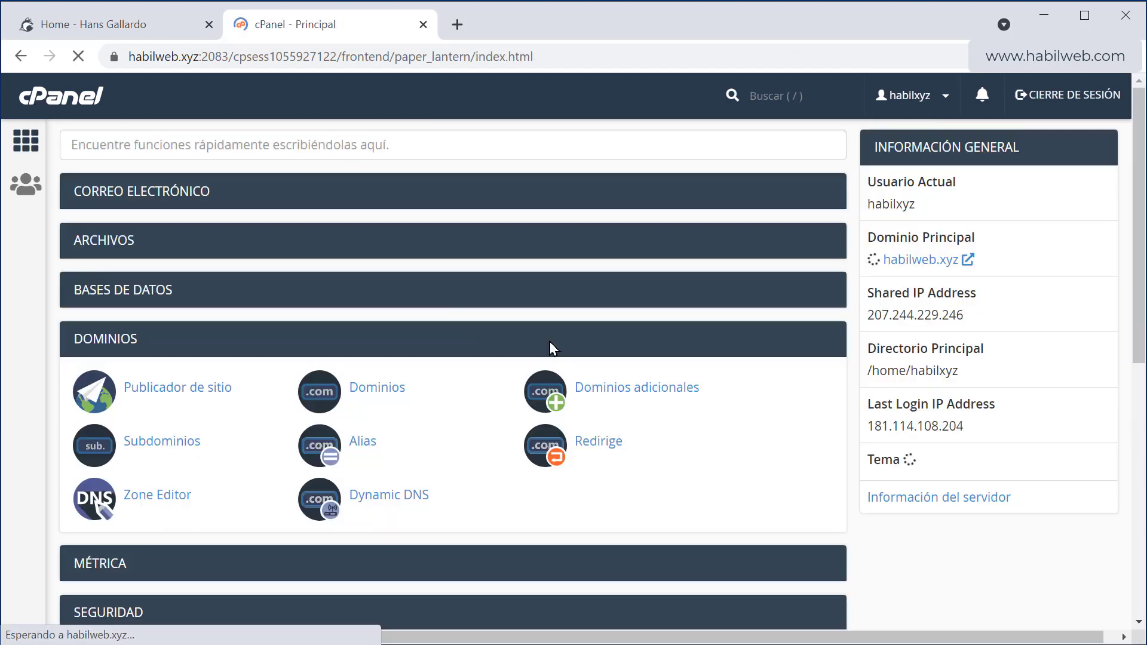
pyautogui.click(392, 507)
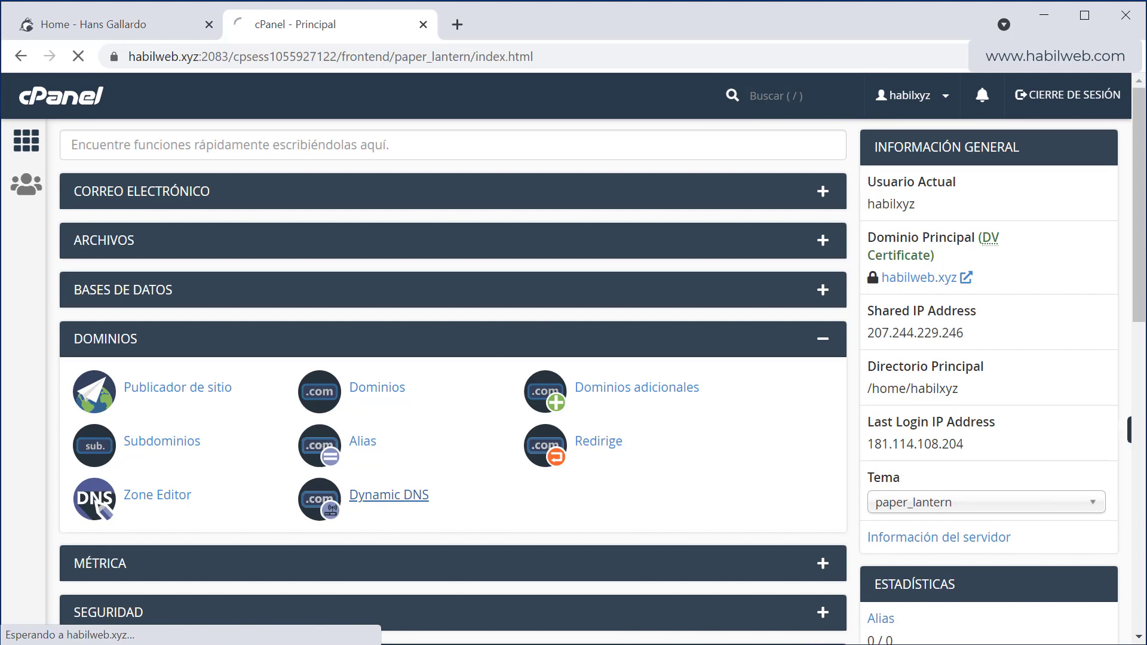
pyautogui.click(399, 506)
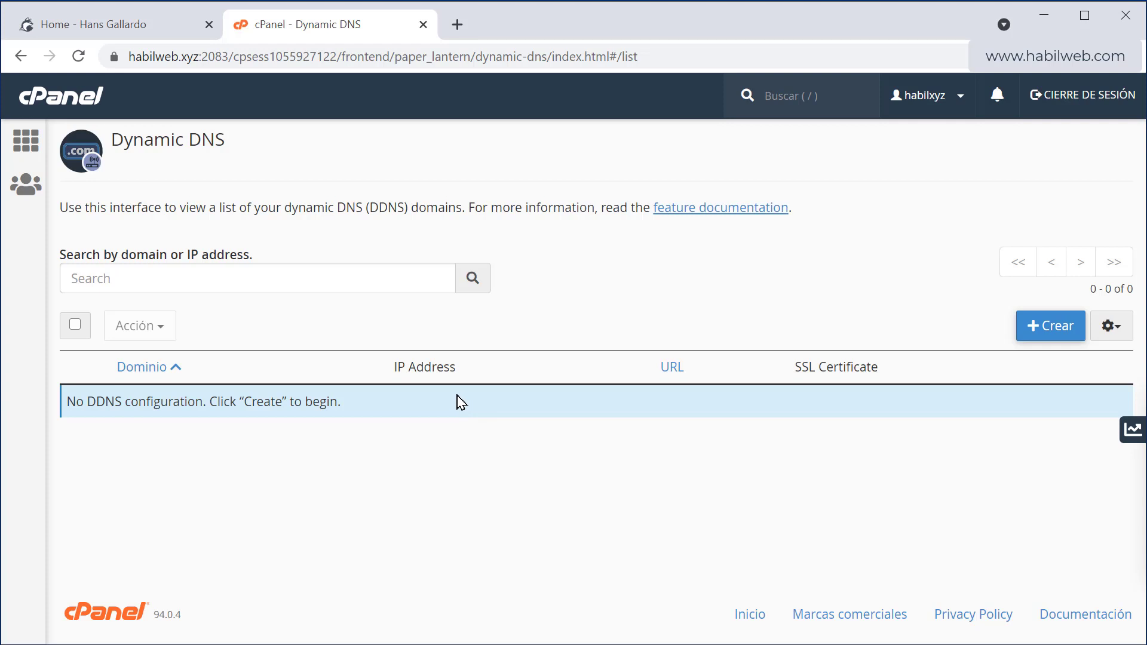
# - Read the Dynamic DNS documentation (last modified March 18, 2021), then close its tab
pyautogui.click(747, 209)
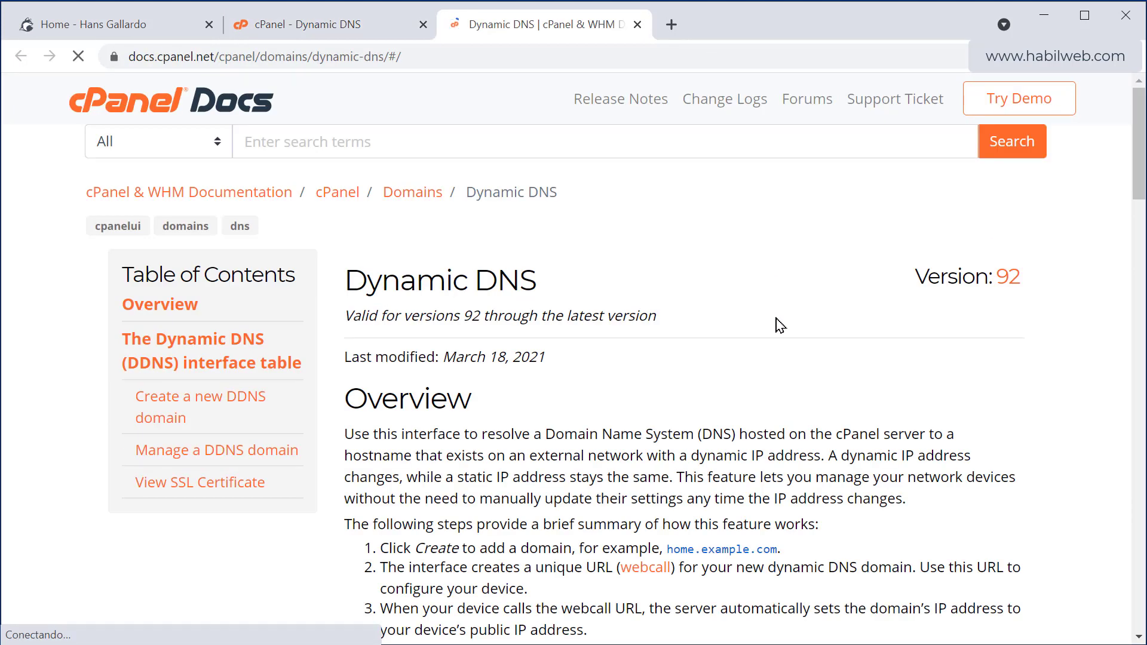
pyautogui.scroll(-3, 787, 326)
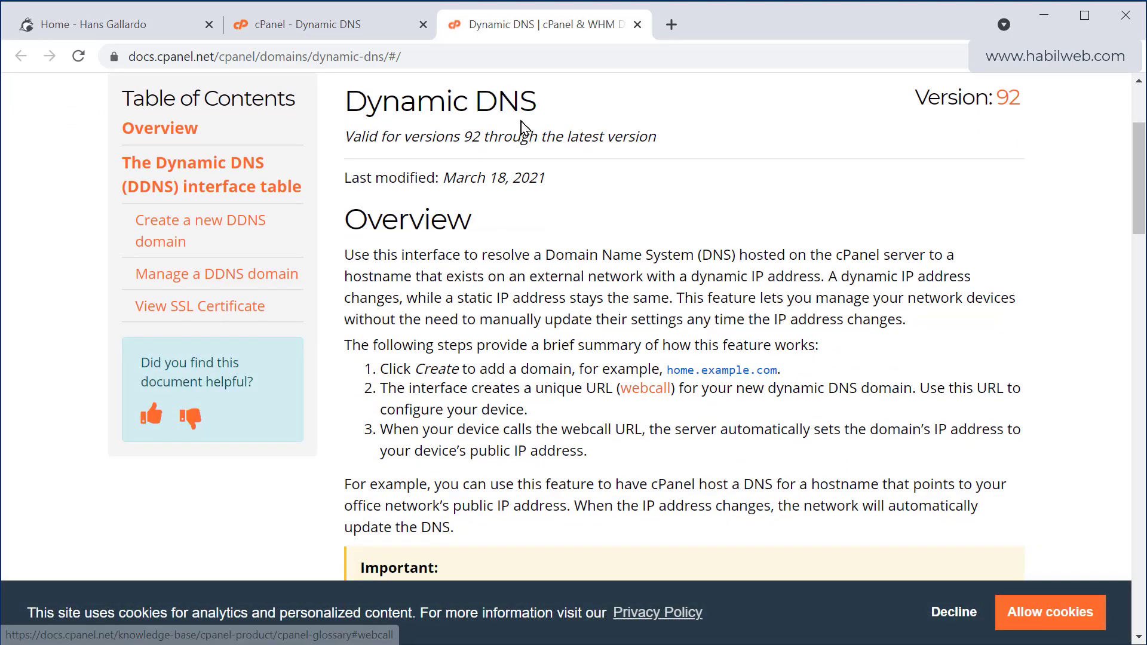
pyautogui.scroll(-3, 526, 390)
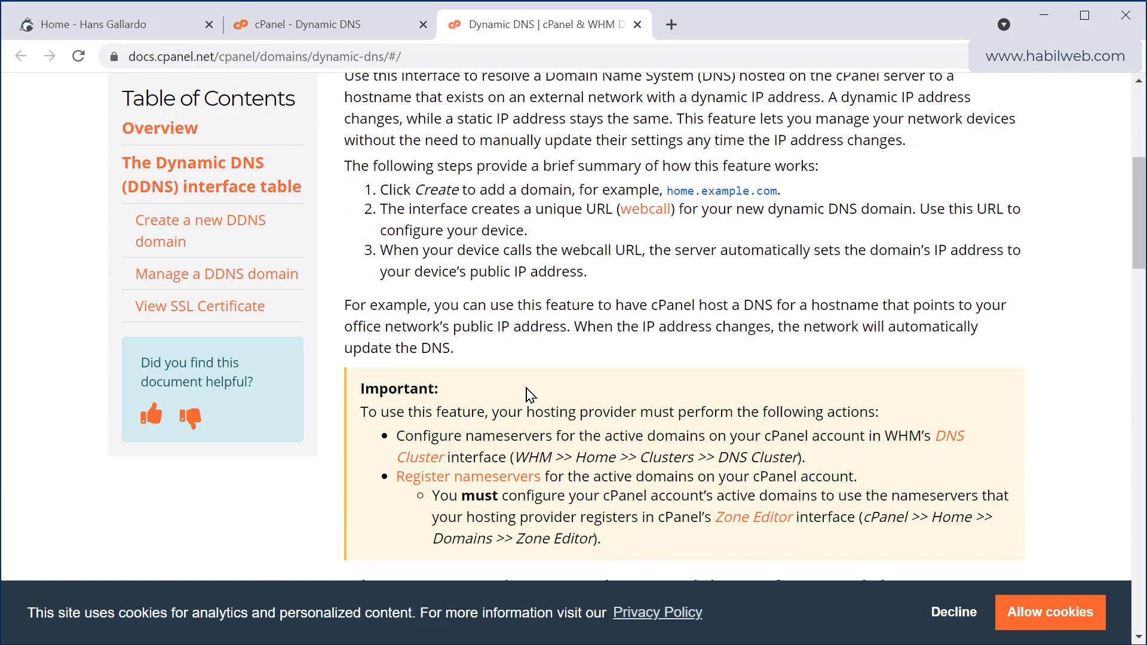
pyautogui.scroll(-7, 526, 392)
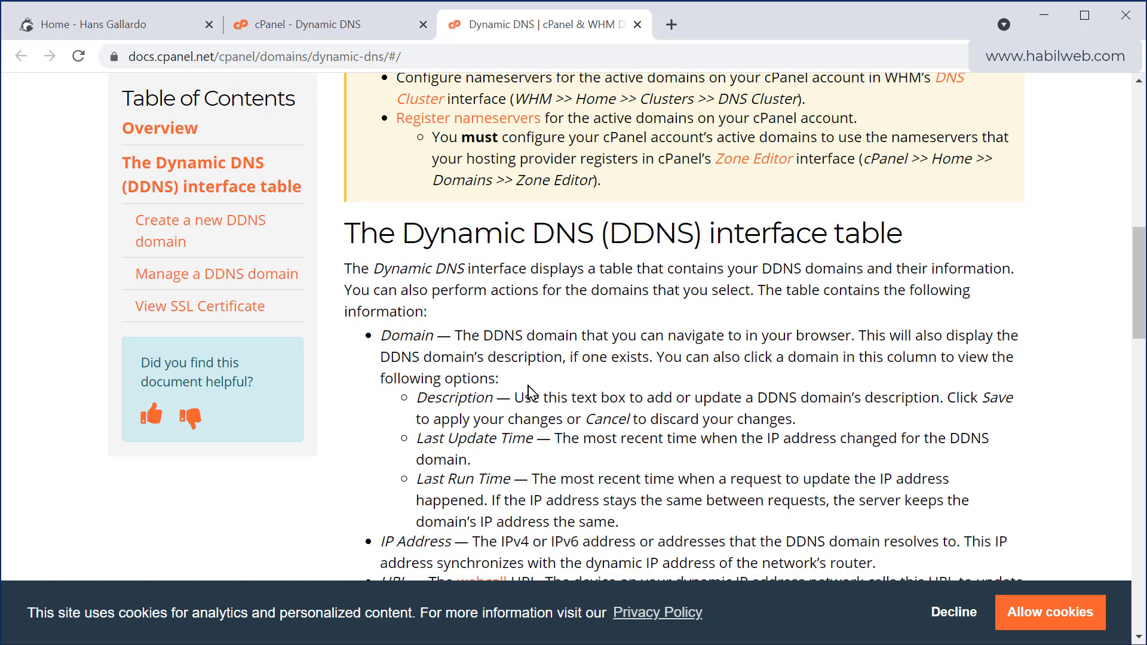
pyautogui.scroll(11, 526, 393)
pyautogui.scroll(2, 529, 382)
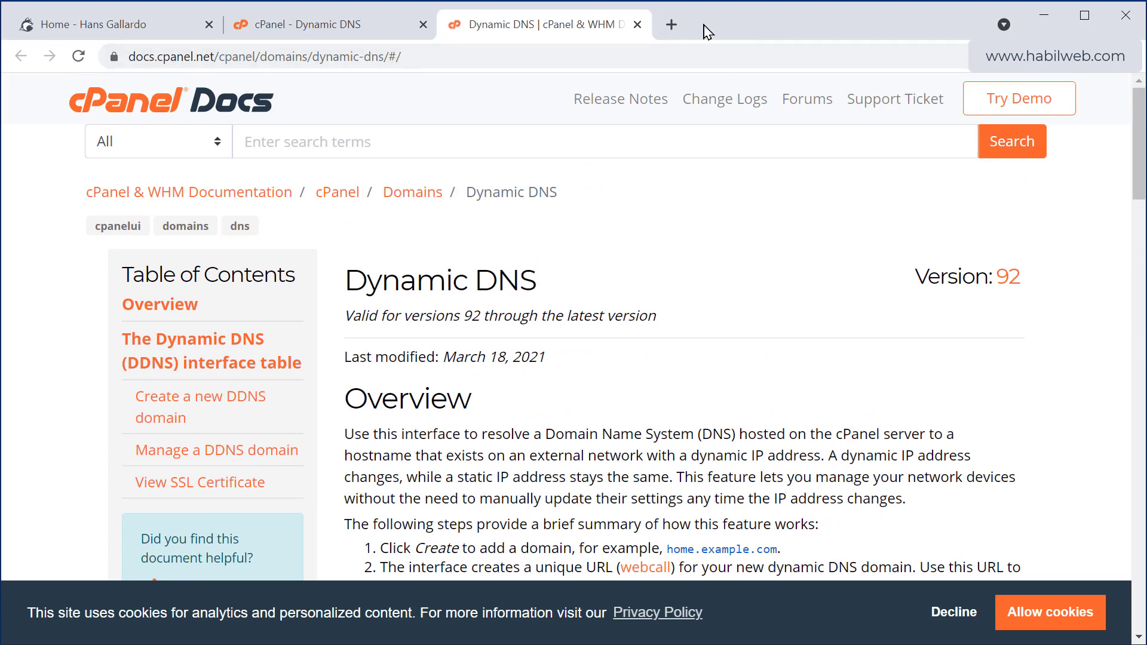
pyautogui.click(637, 25)
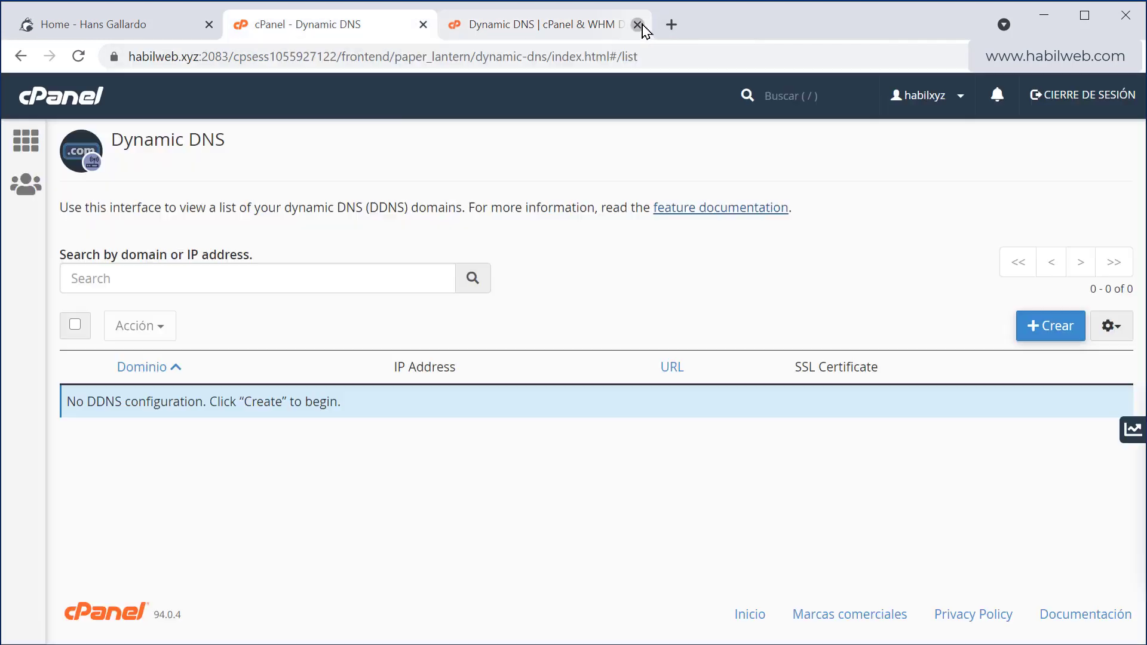
# - Collapse Dominios, expand Métrica, and open the Visitantes tool
pyautogui.click(32, 154)
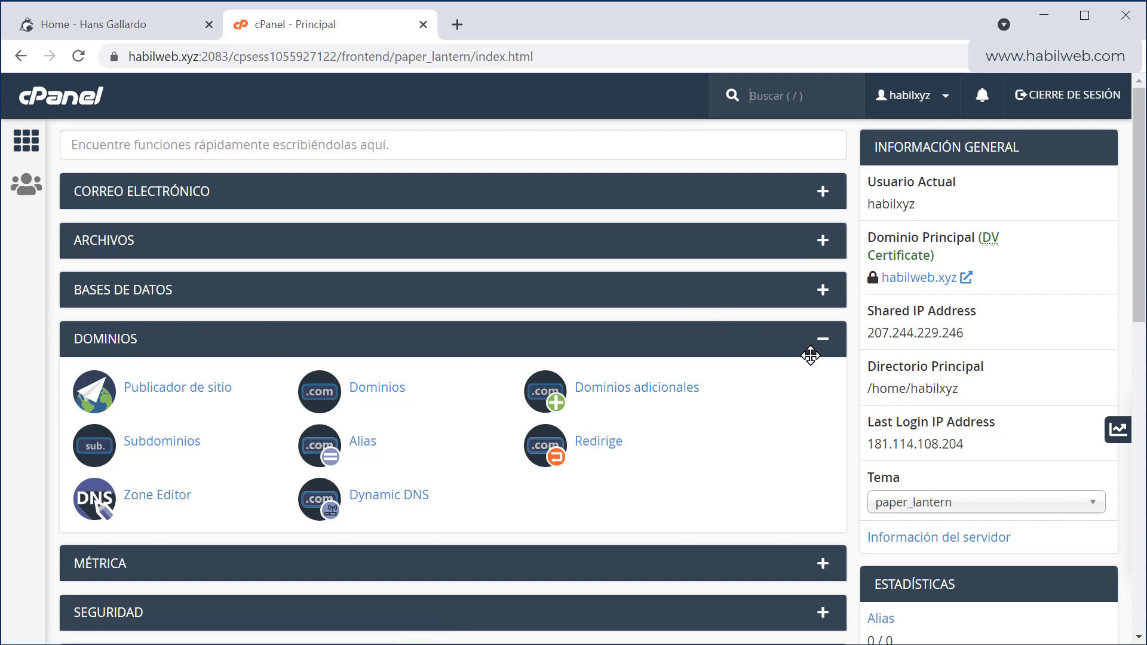
pyautogui.click(825, 345)
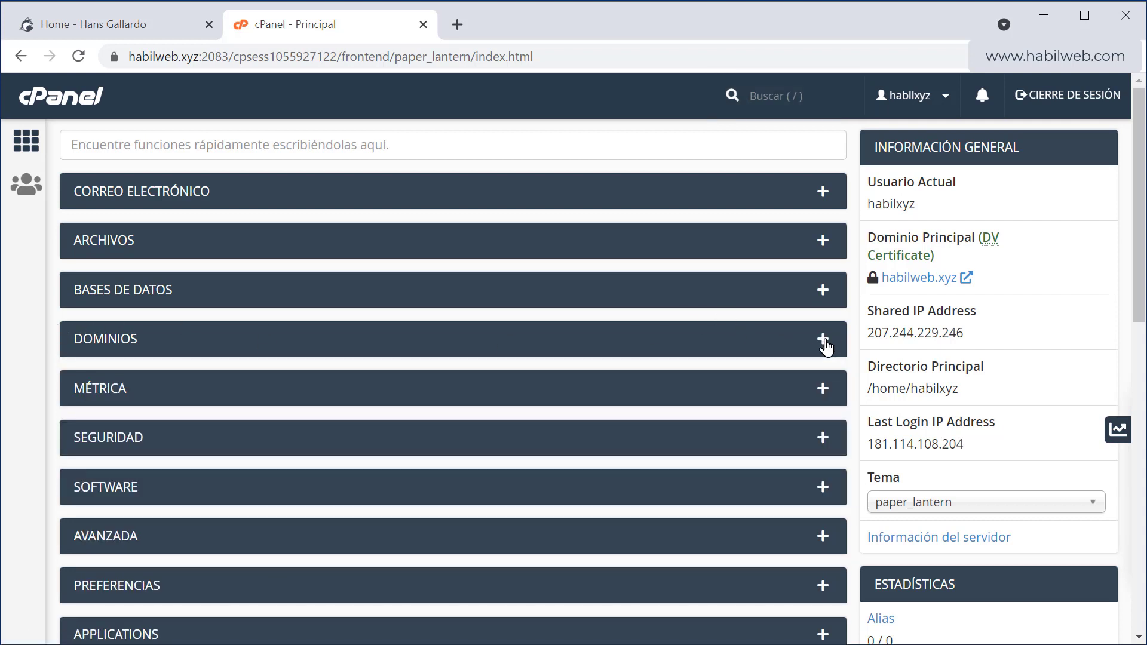
pyautogui.click(825, 390)
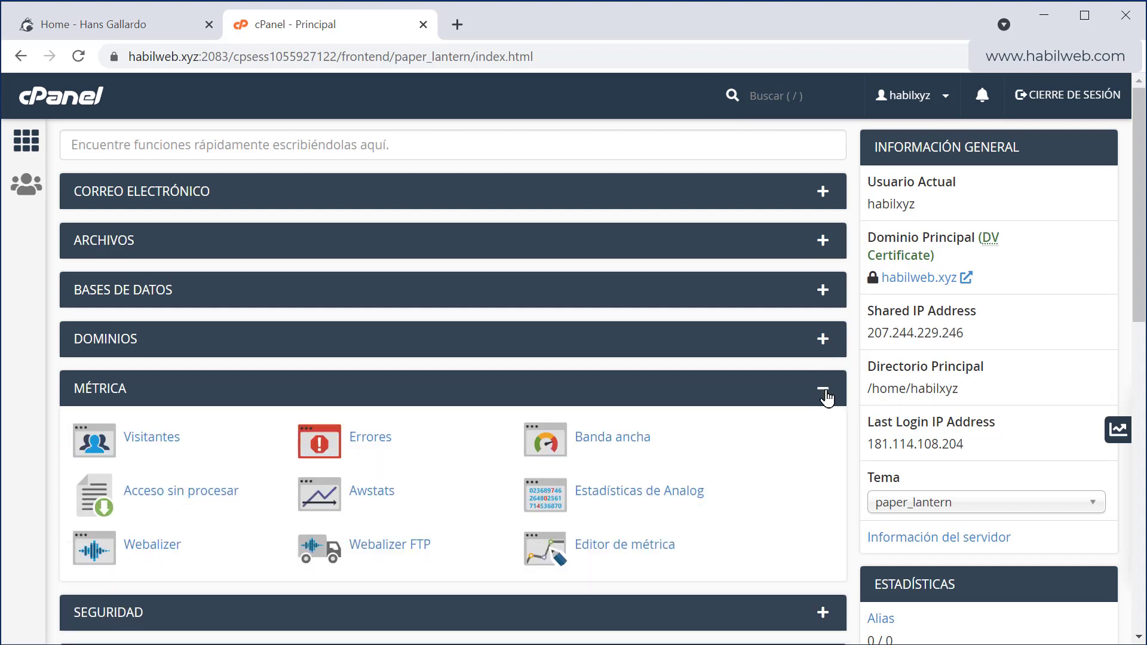
pyautogui.click(827, 397)
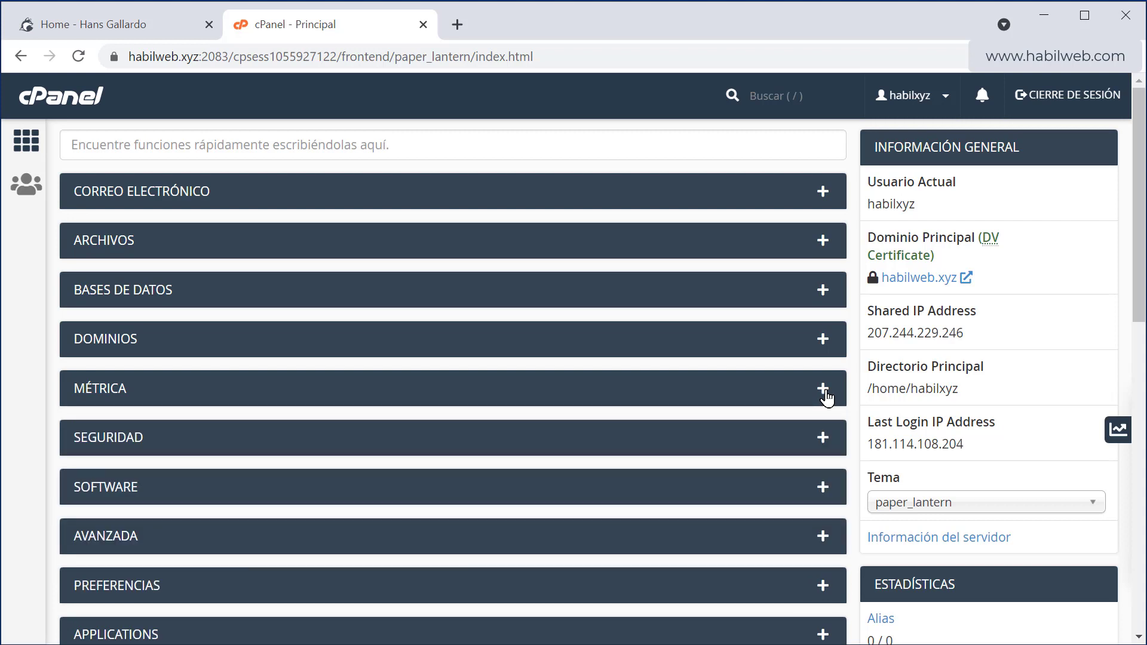
pyautogui.click(827, 397)
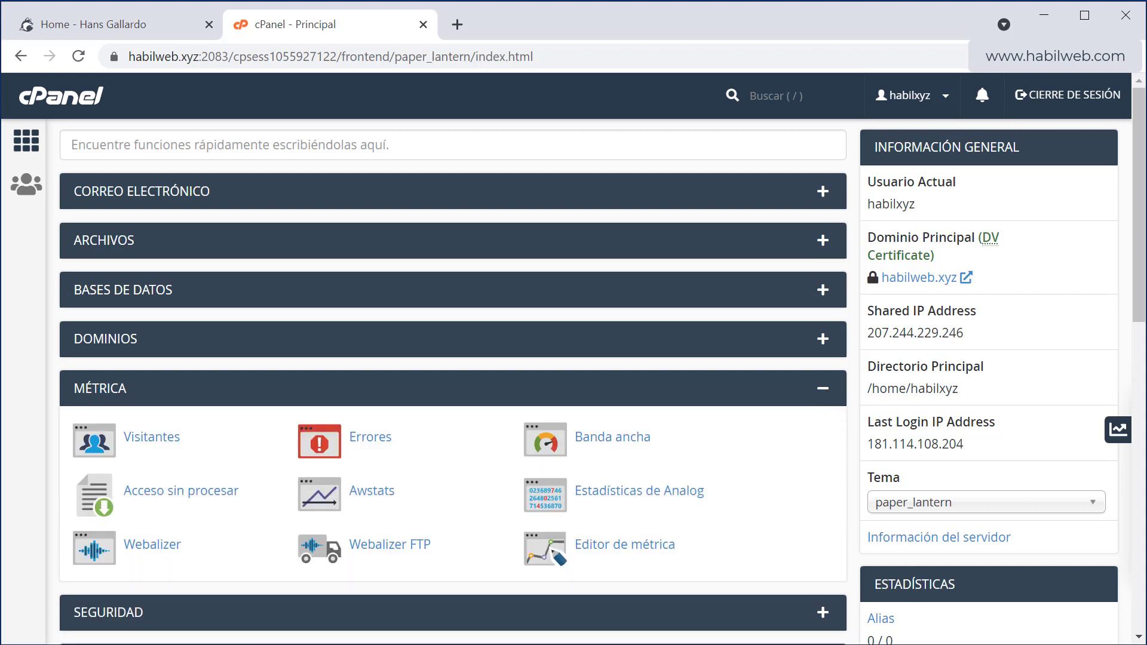
pyautogui.click(147, 441)
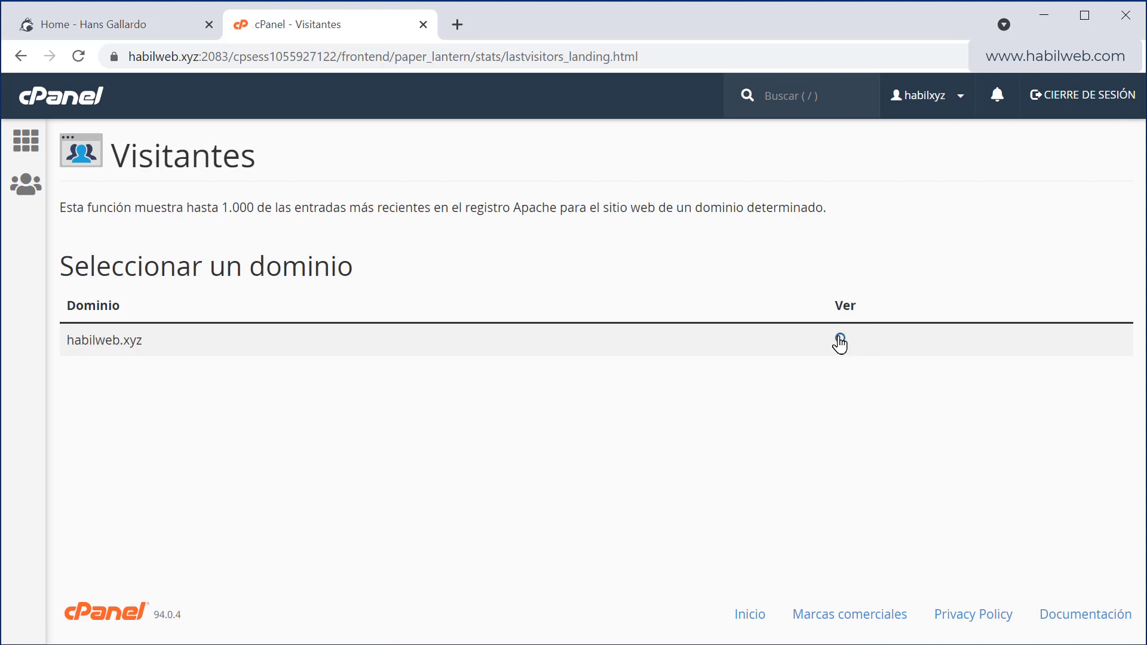
# - View the 36 latest visit records for habilweb.xyz, then return home
pyautogui.click(840, 343)
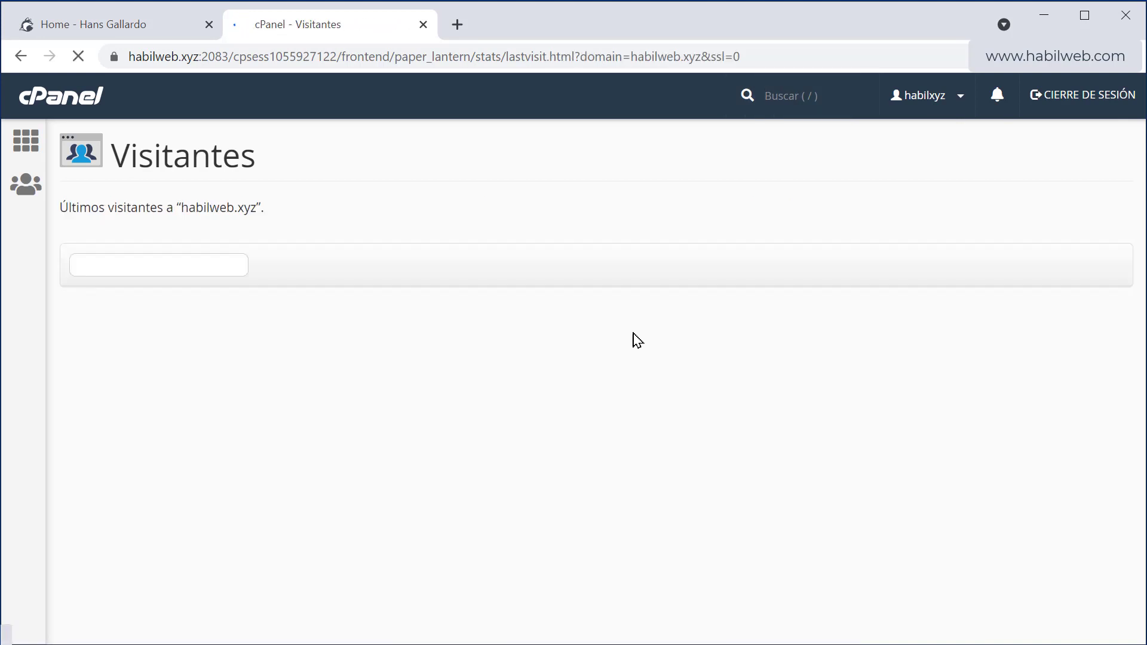
pyautogui.scroll(-3, 366, 388)
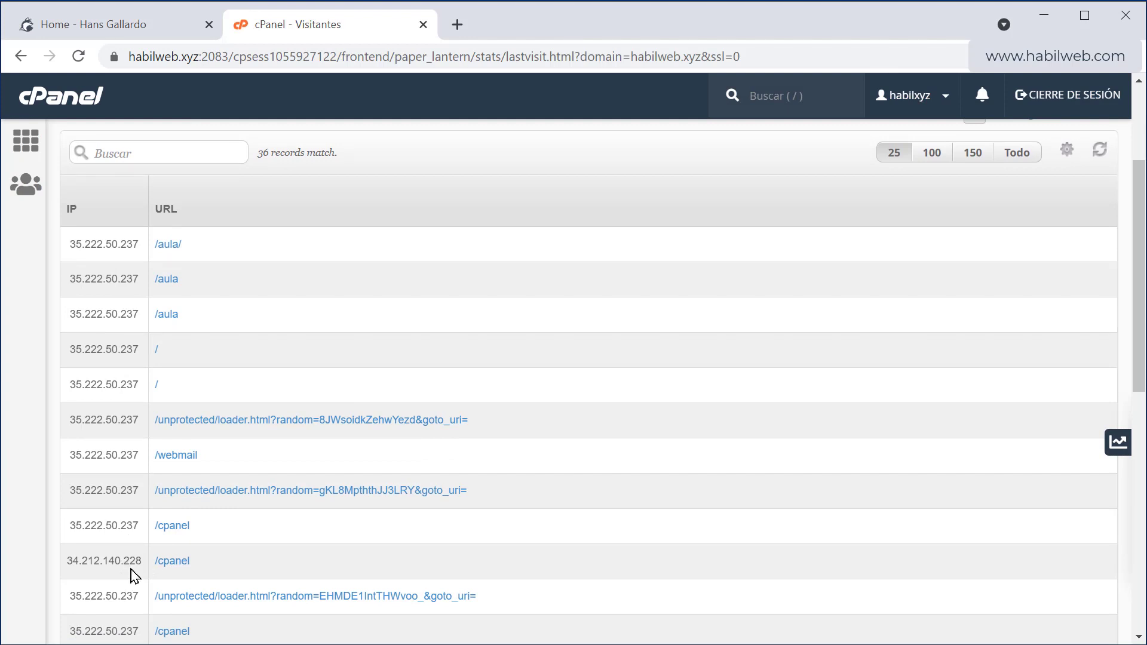
pyautogui.scroll(-3, 127, 574)
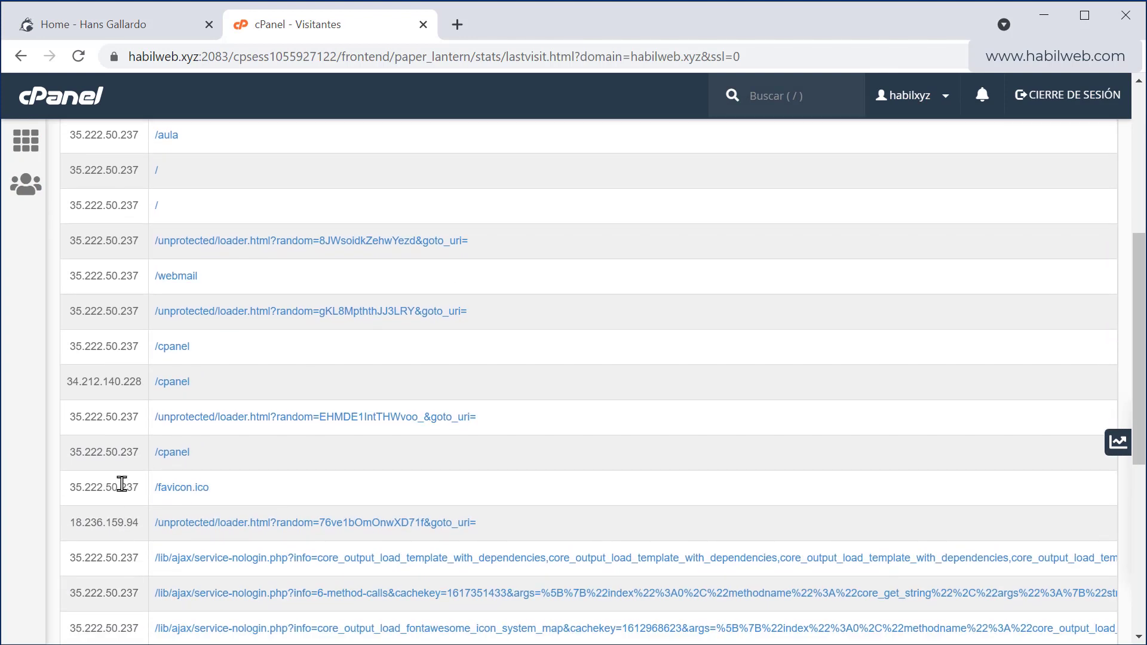
pyautogui.scroll(-3, 122, 484)
pyautogui.scroll(8, 121, 483)
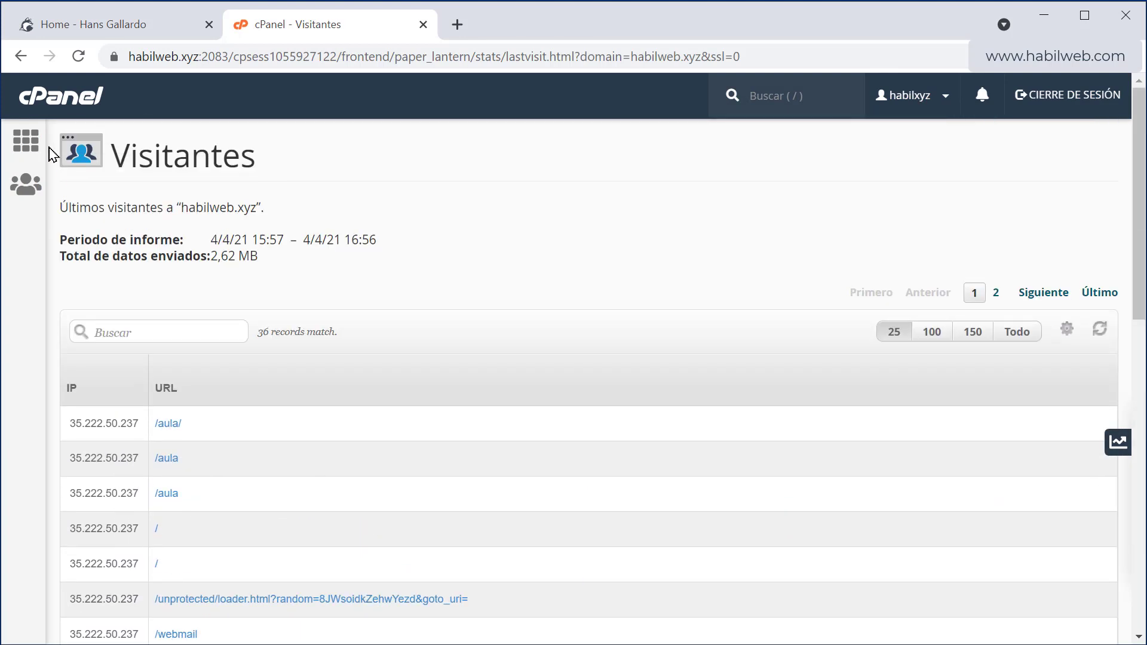
pyautogui.click(27, 143)
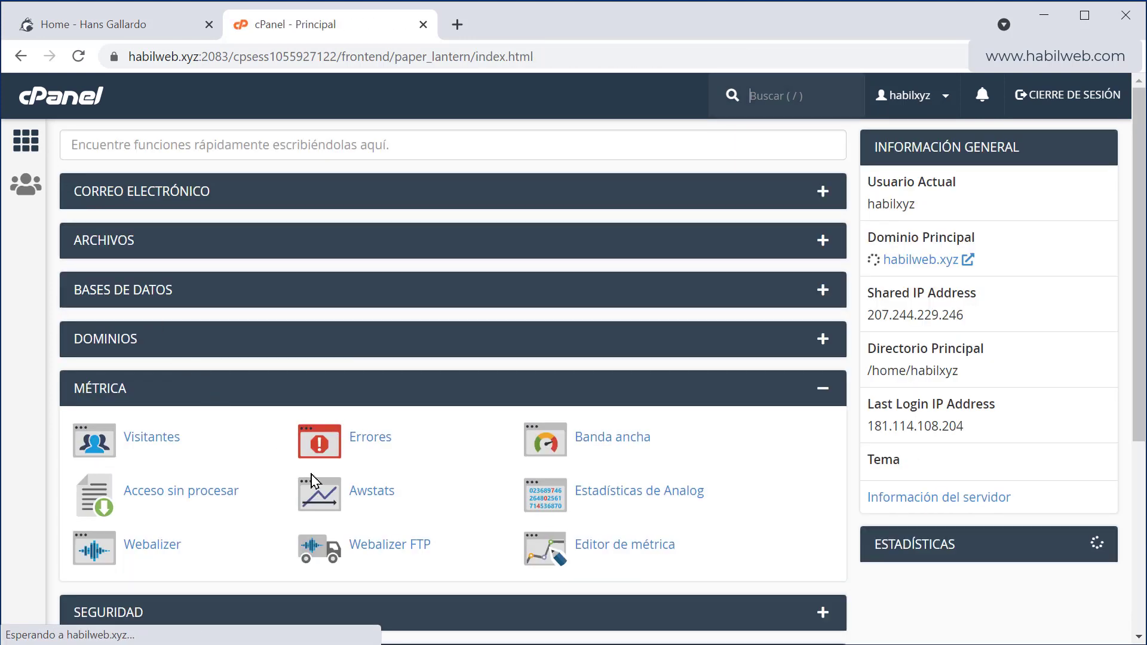
pyautogui.click(360, 438)
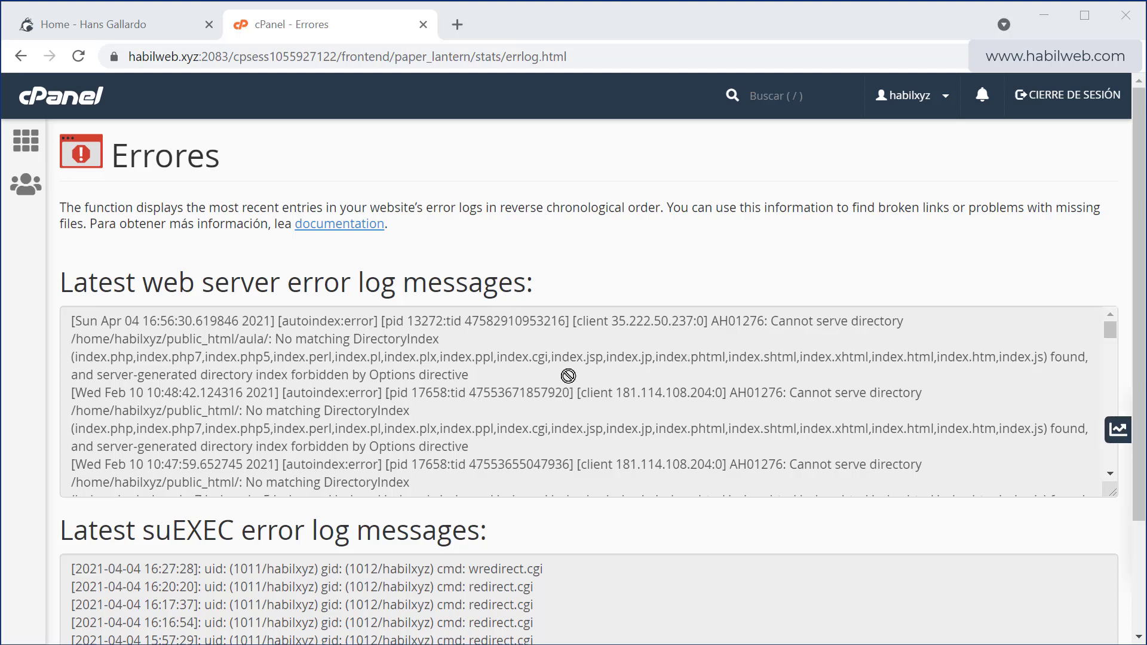
pyautogui.scroll(-3, 568, 376)
pyautogui.scroll(-2, 732, 499)
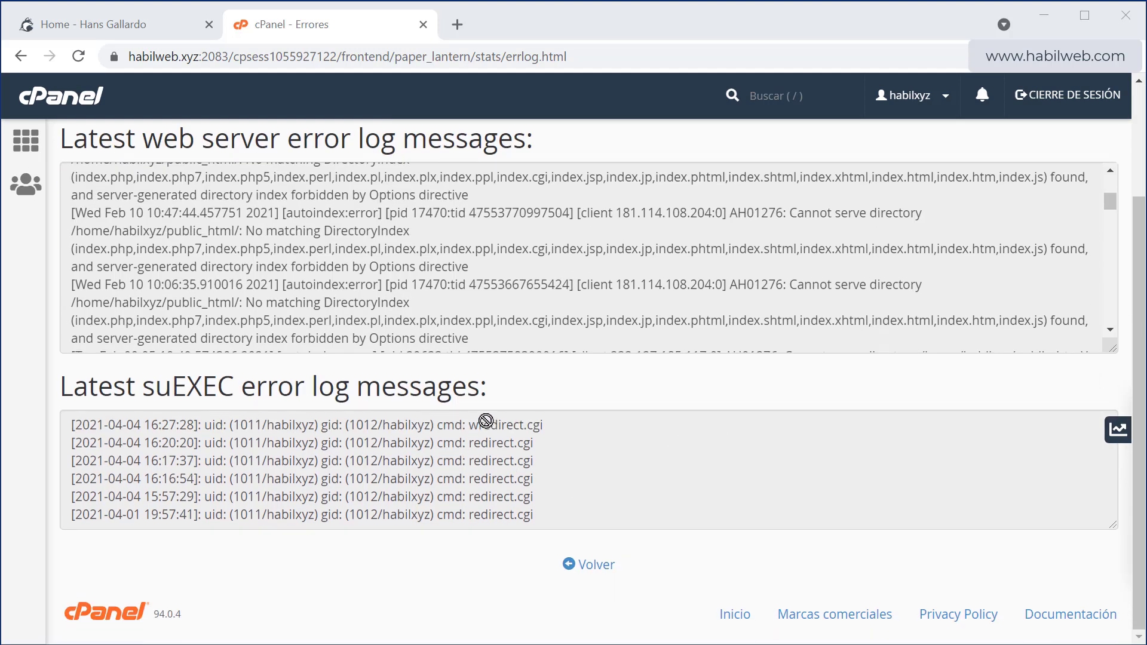
pyautogui.click(597, 565)
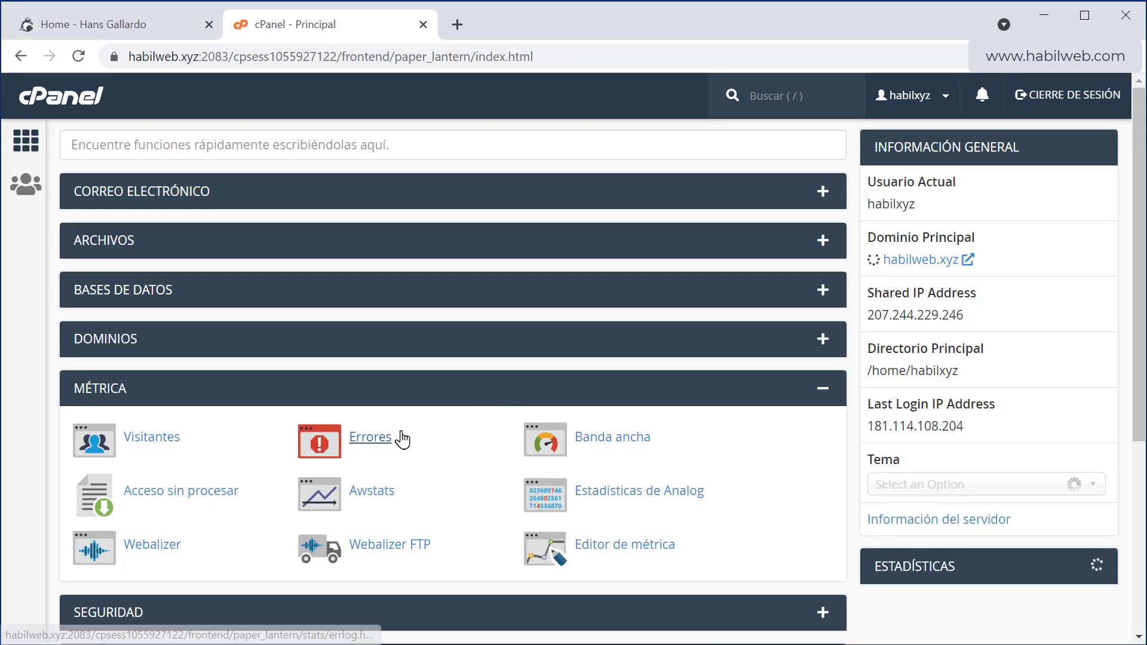
pyautogui.click(609, 441)
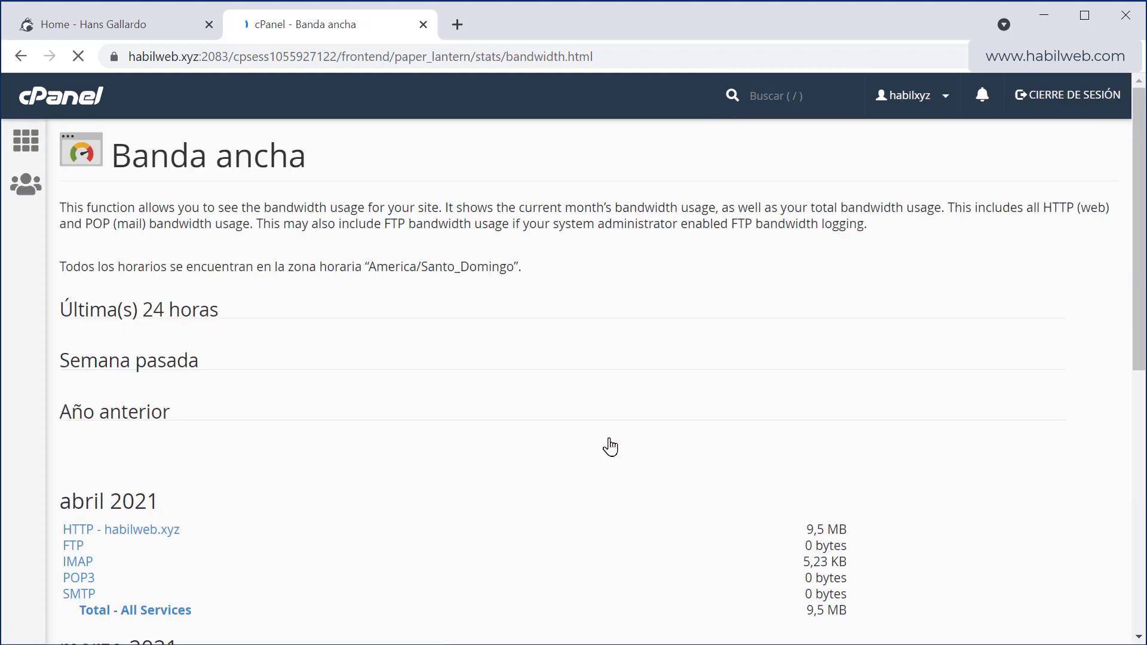
pyautogui.scroll(-12, 609, 441)
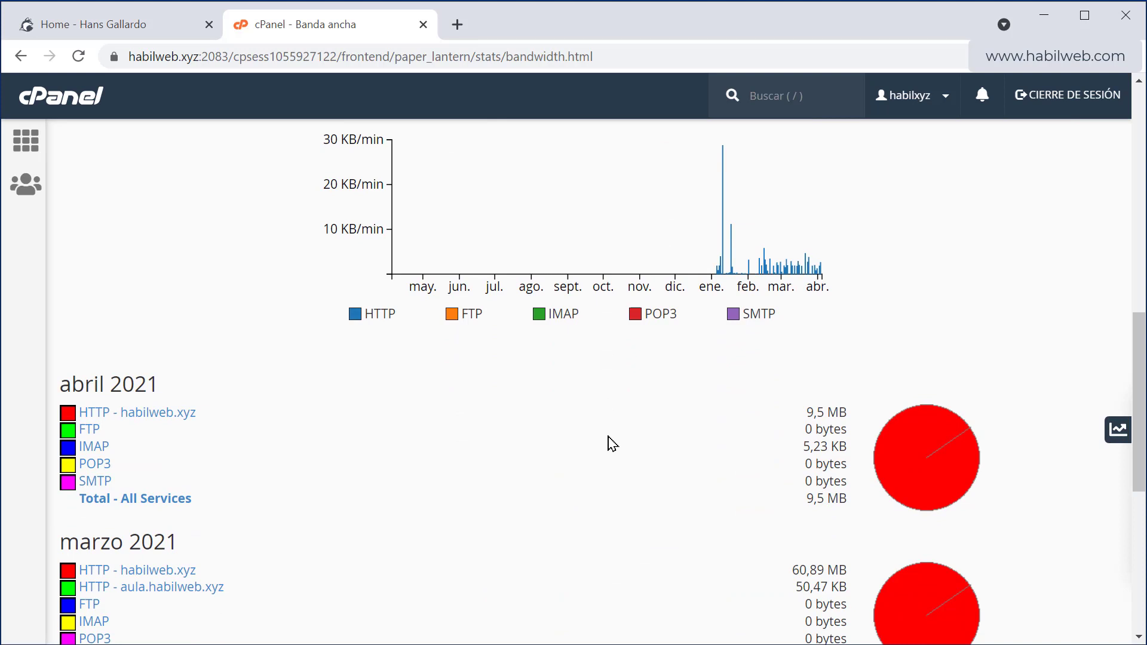
pyautogui.scroll(-3, 609, 444)
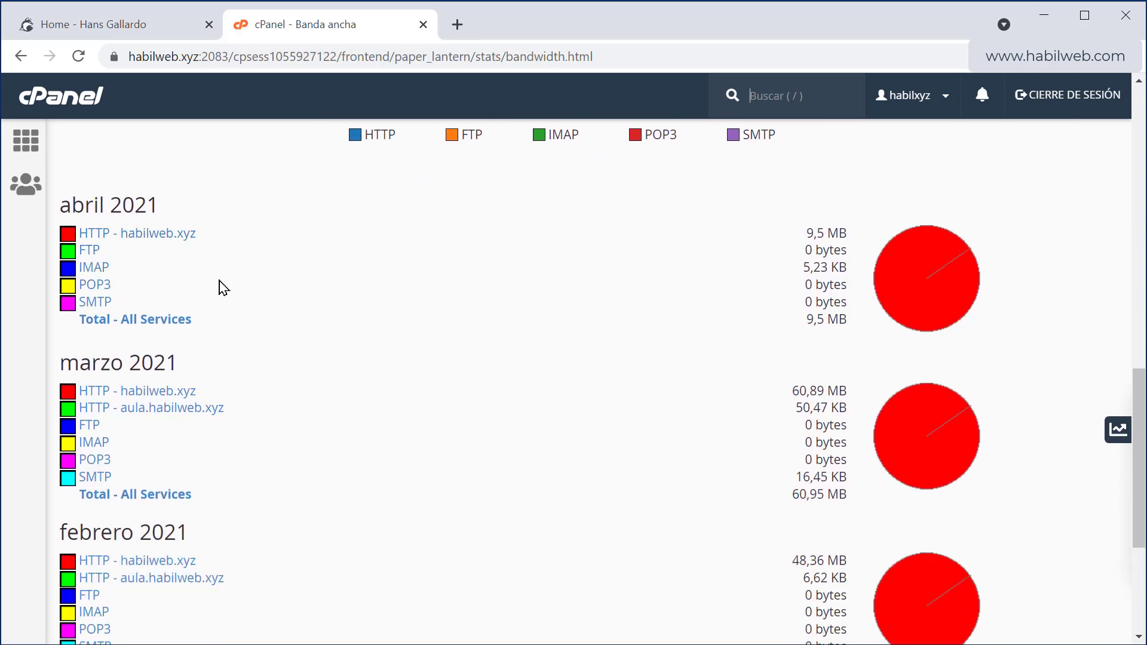
pyautogui.scroll(2, 528, 399)
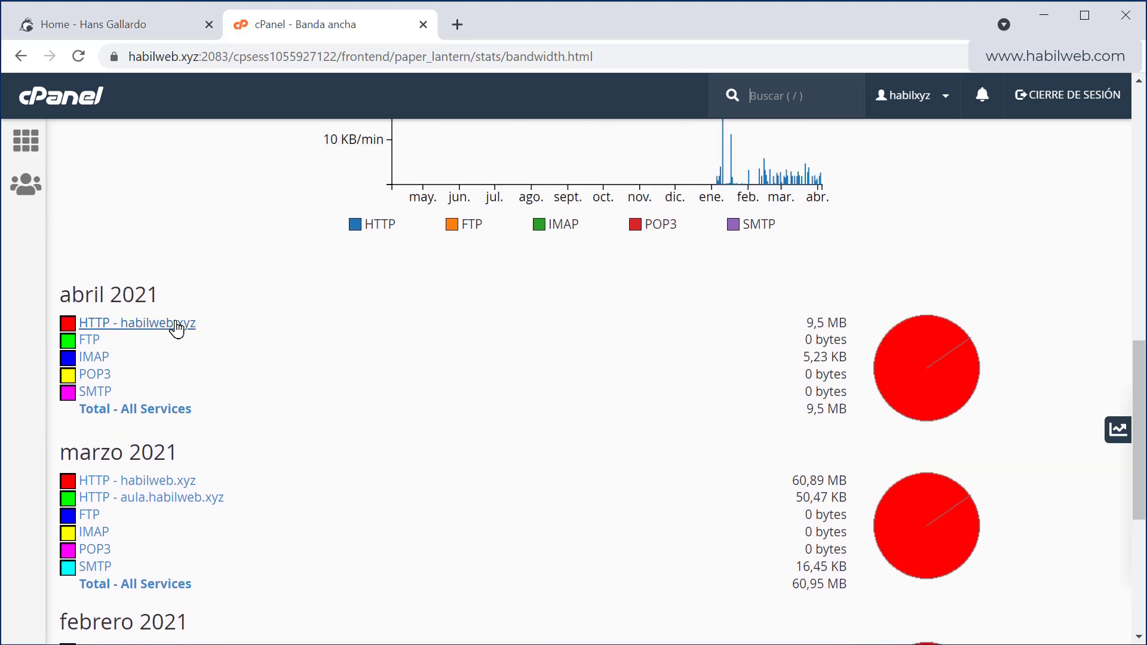
pyautogui.scroll(15, 479, 424)
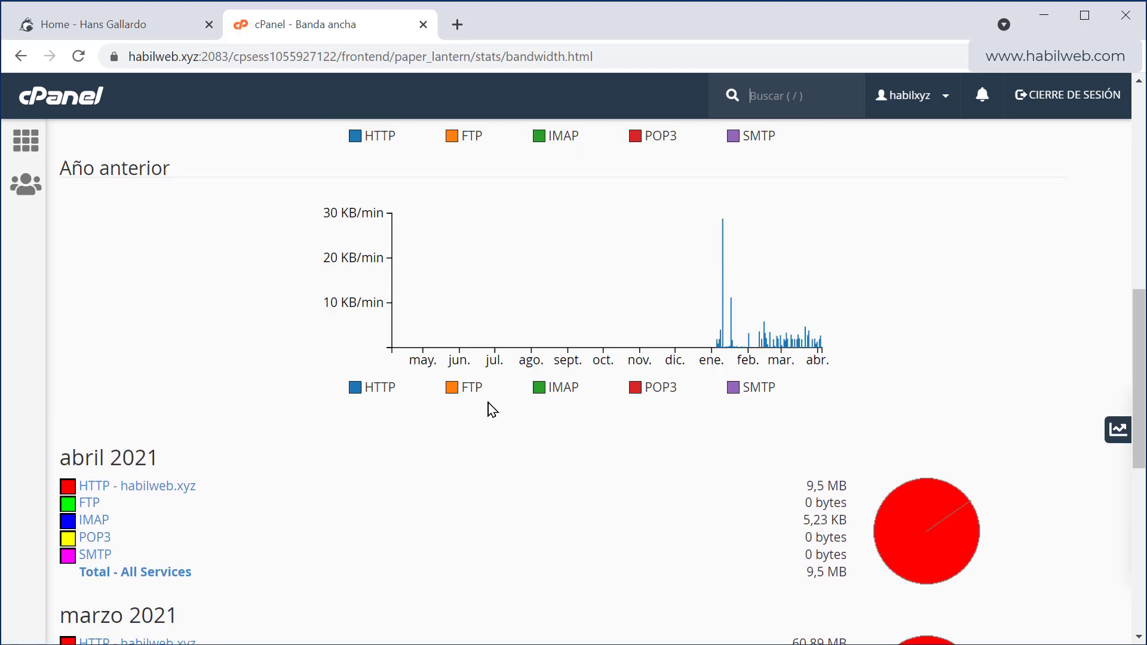
pyautogui.hotkey('alt', 'Left')
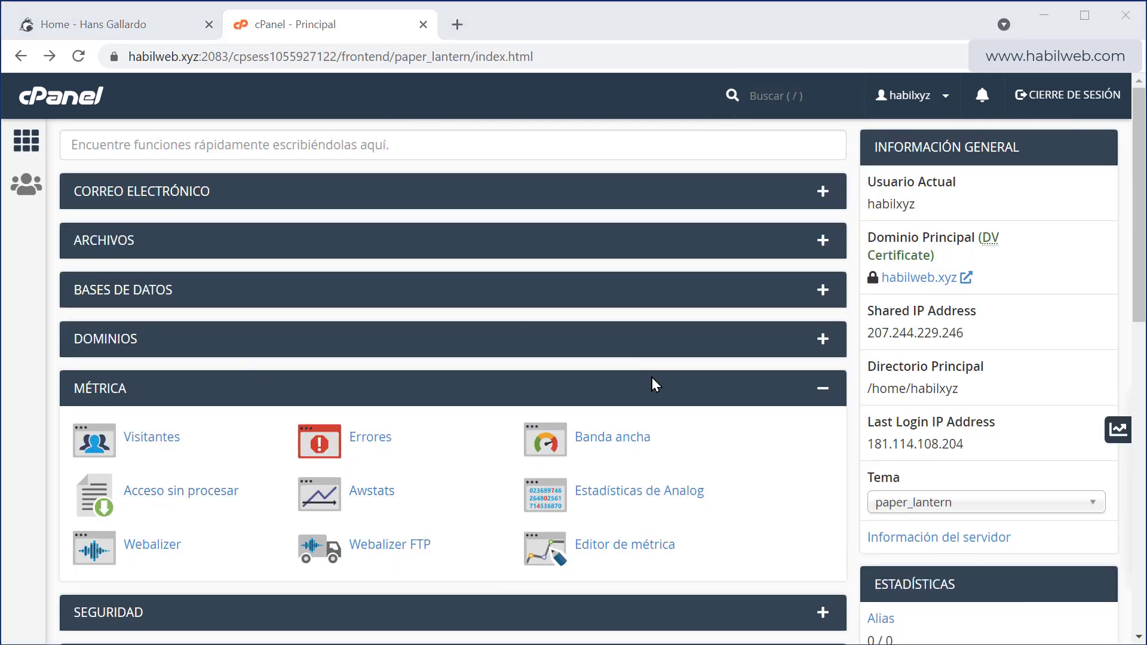
pyautogui.click(168, 497)
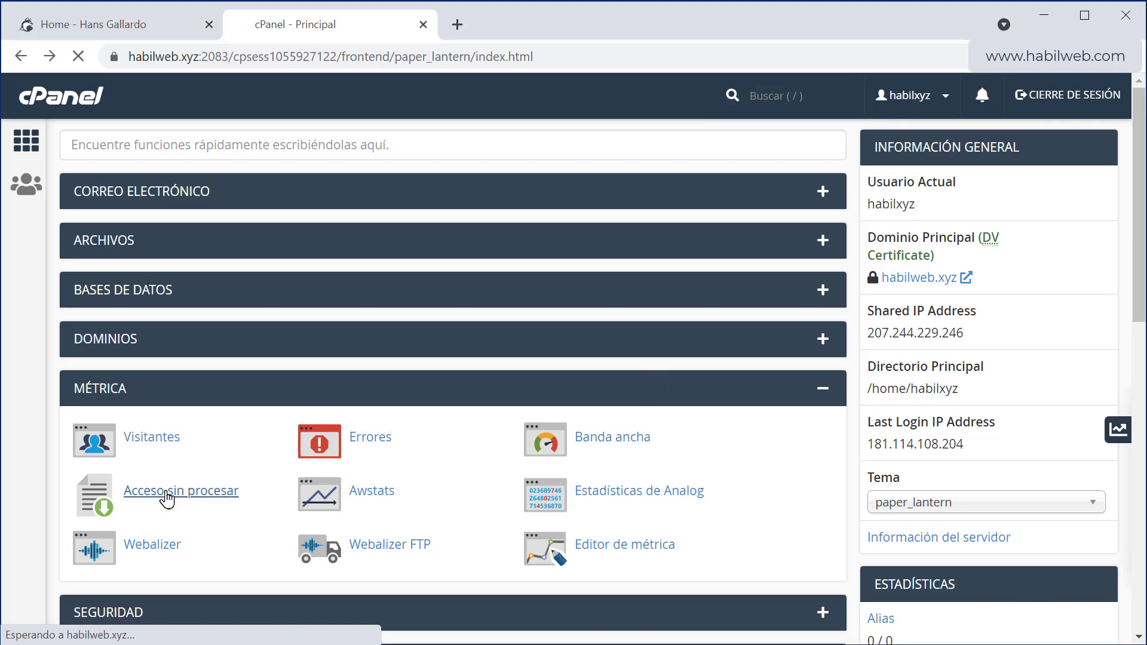
pyautogui.scroll(-5, 454, 452)
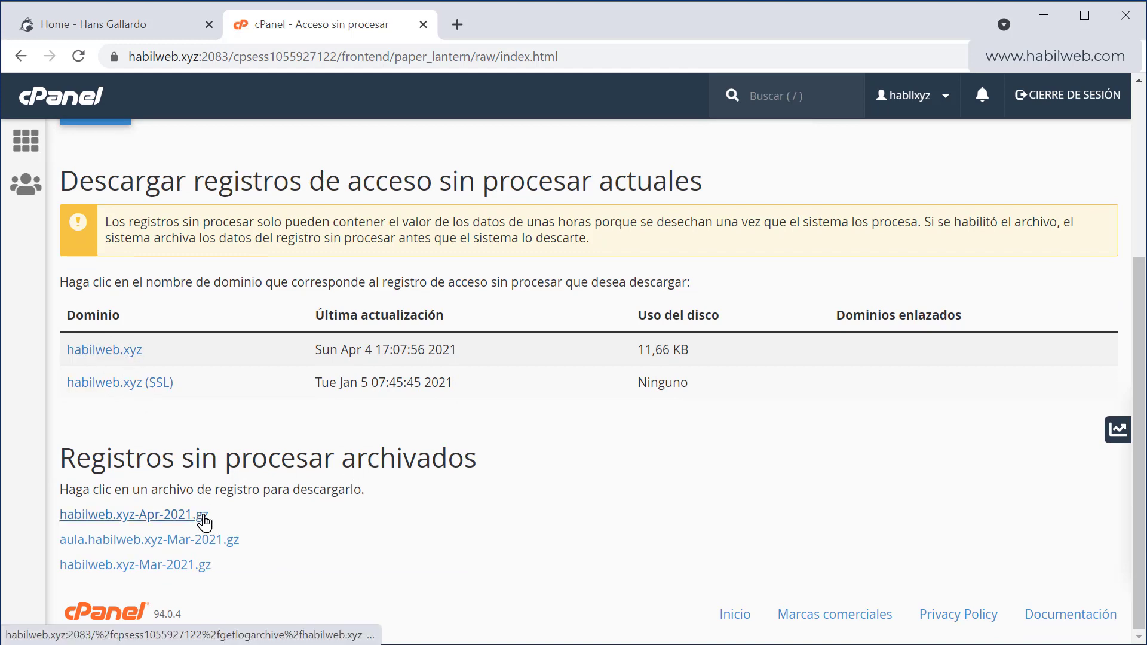
pyautogui.click(54, 107)
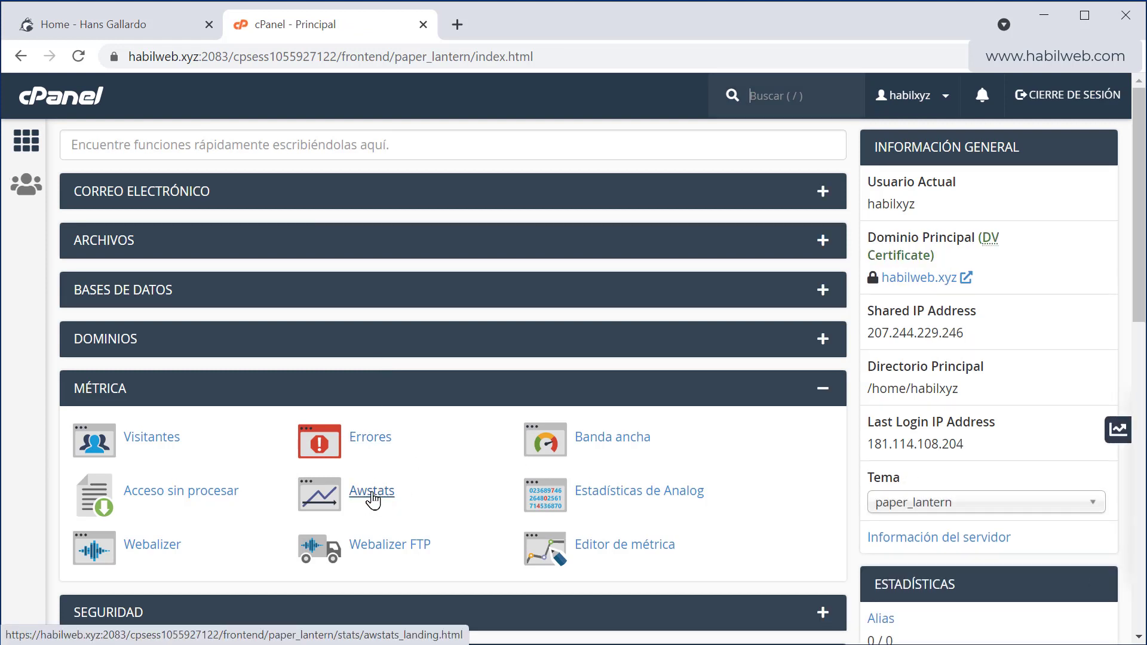
# - Open the Awstats report for habilweb.xyz showing 11 April visits and 6.06 MB
pyautogui.click(371, 493)
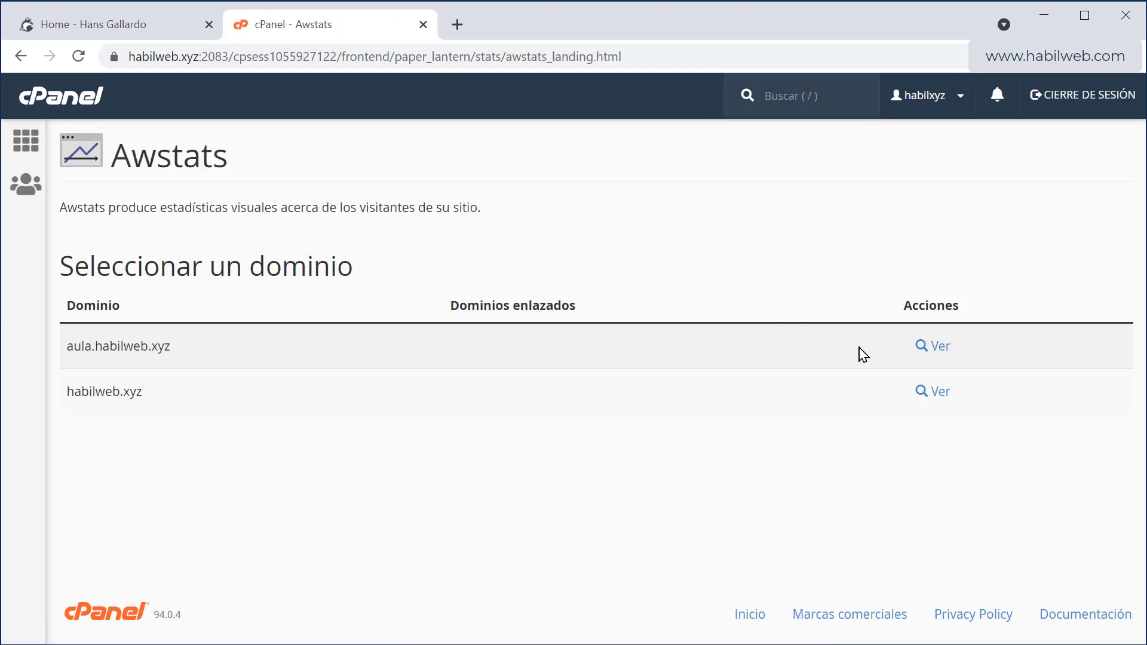
pyautogui.click(941, 394)
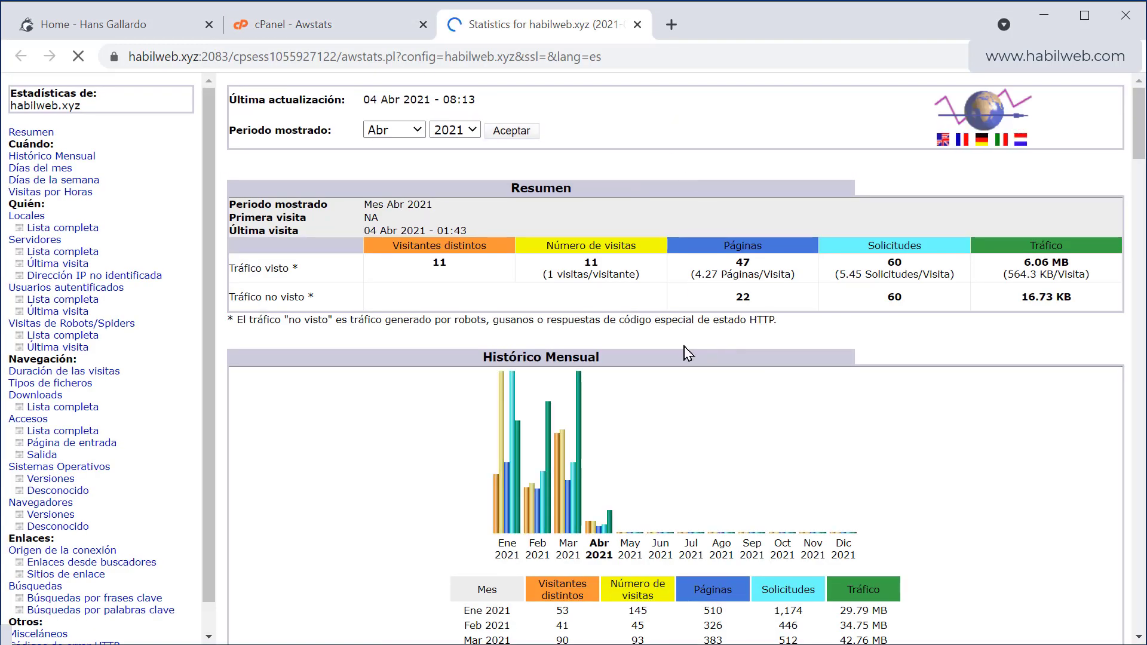
pyautogui.scroll(-5, 686, 353)
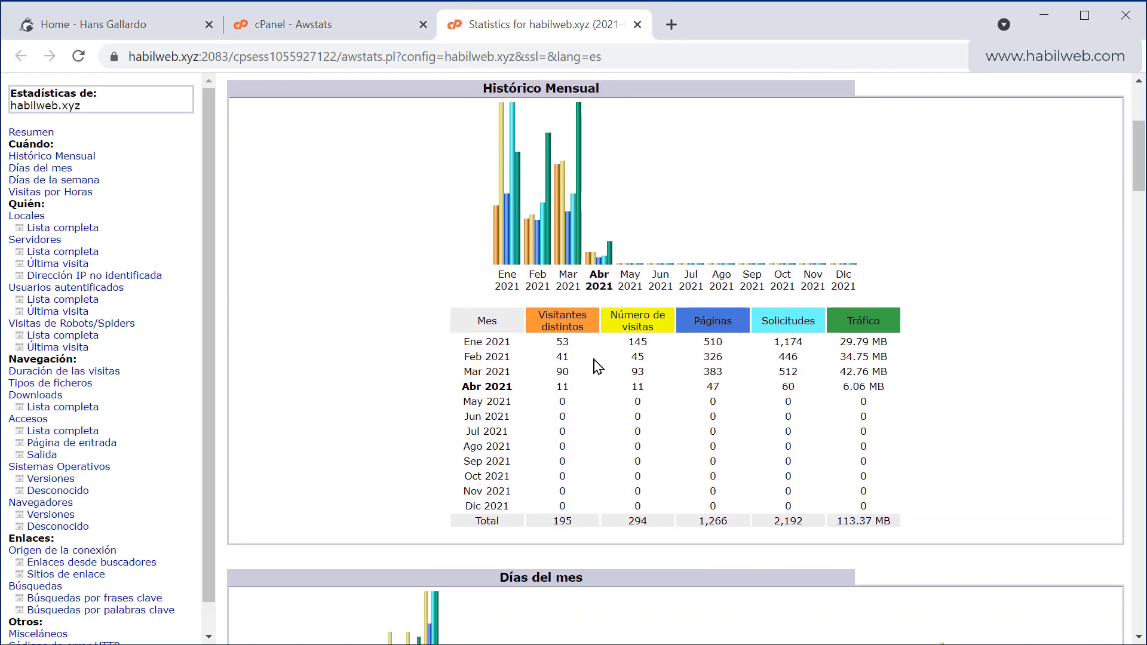
pyautogui.scroll(-8, 599, 366)
# - Revisit the Awstats domain list, then browse the rest of the habilweb.xyz report and close it
pyautogui.click(333, 26)
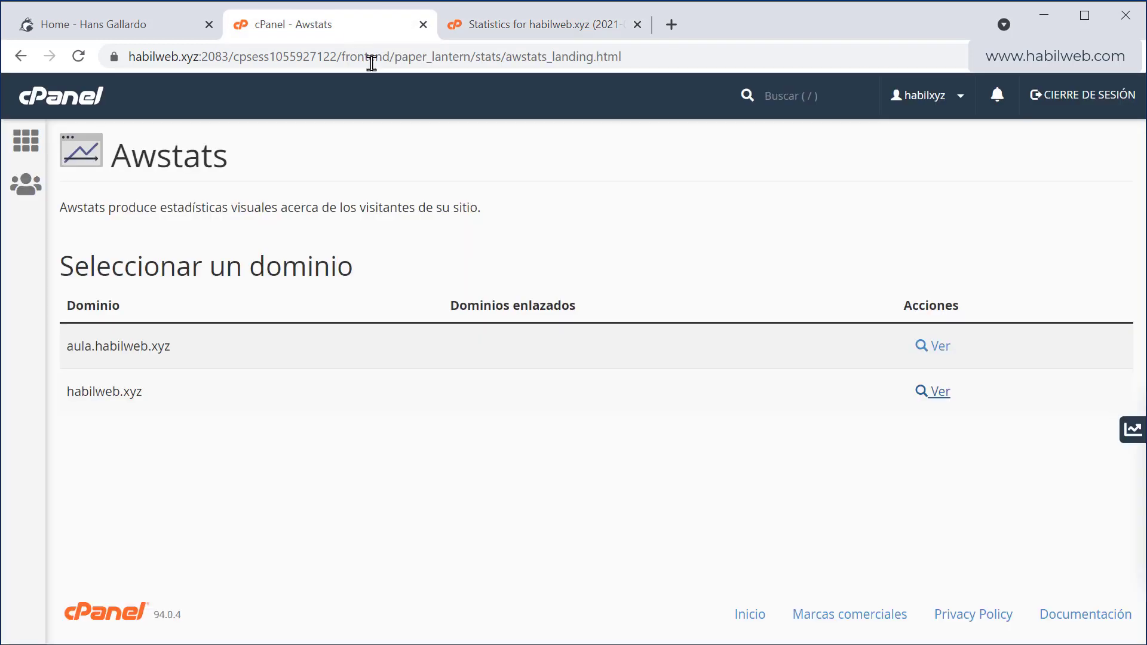
pyautogui.moveTo(227, 159); pyautogui.dragTo(121, 162)
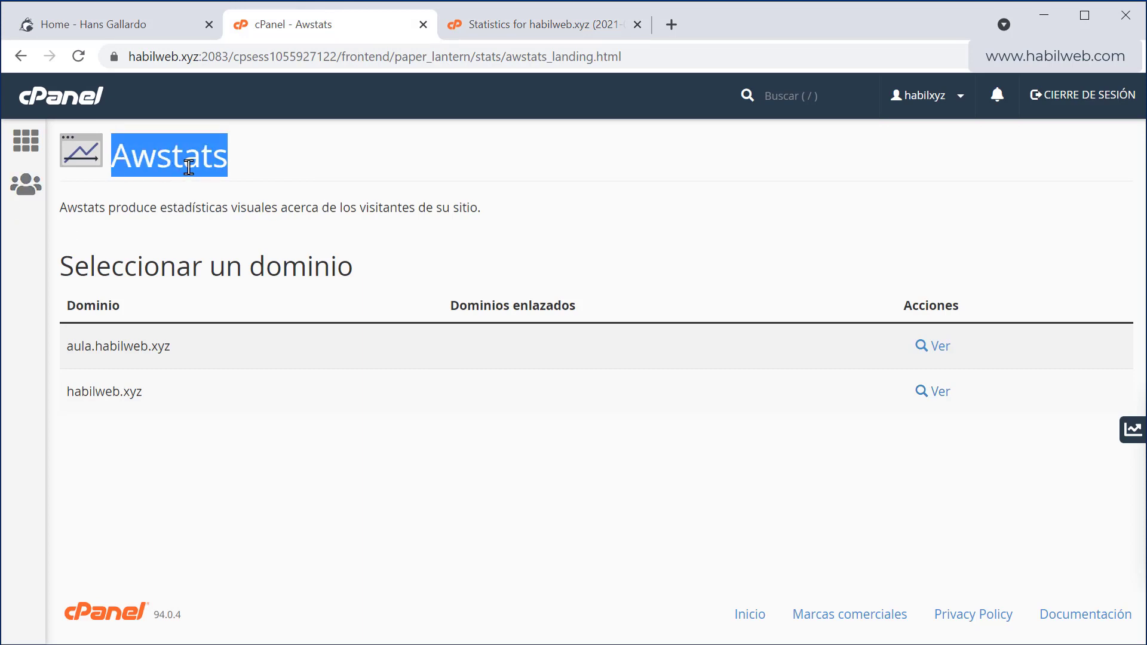
pyautogui.click(502, 146)
pyautogui.click(529, 25)
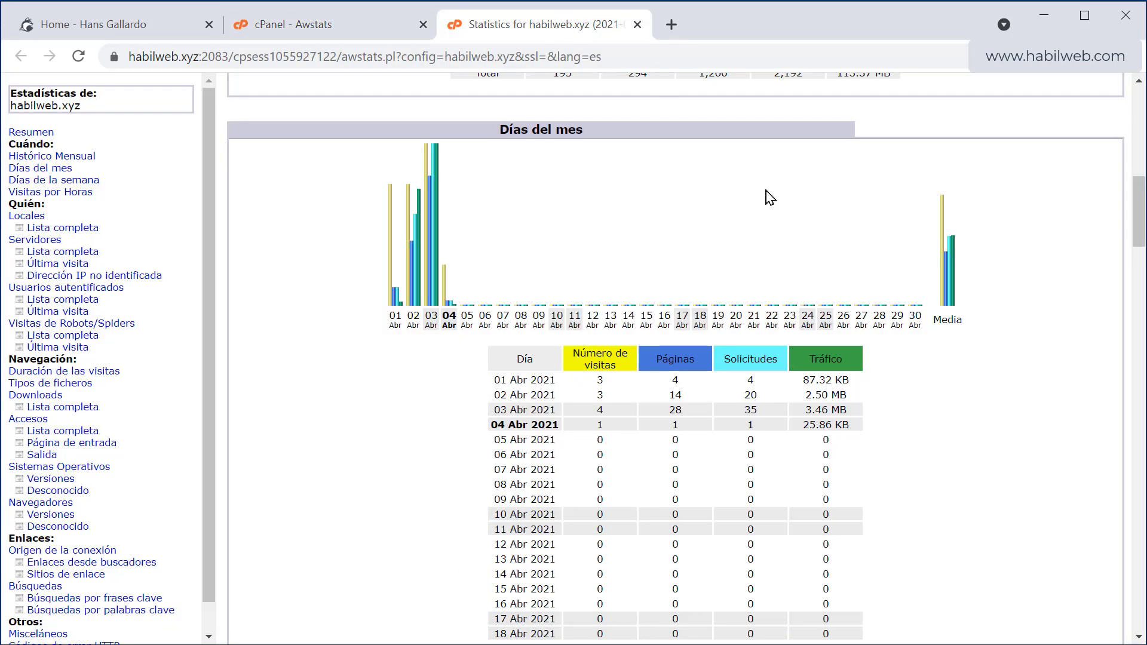
pyautogui.scroll(-7, 1037, 450)
pyautogui.scroll(-3, 1037, 450)
pyautogui.moveTo(1139, 266); pyautogui.dragTo(1132, 521)
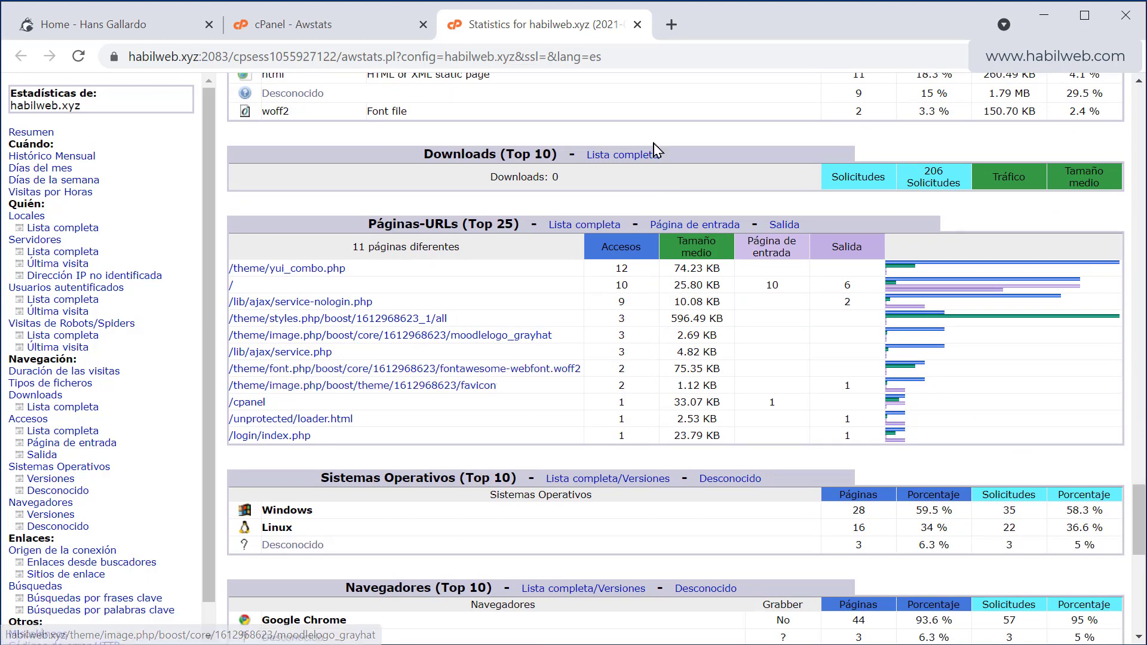
pyautogui.click(637, 24)
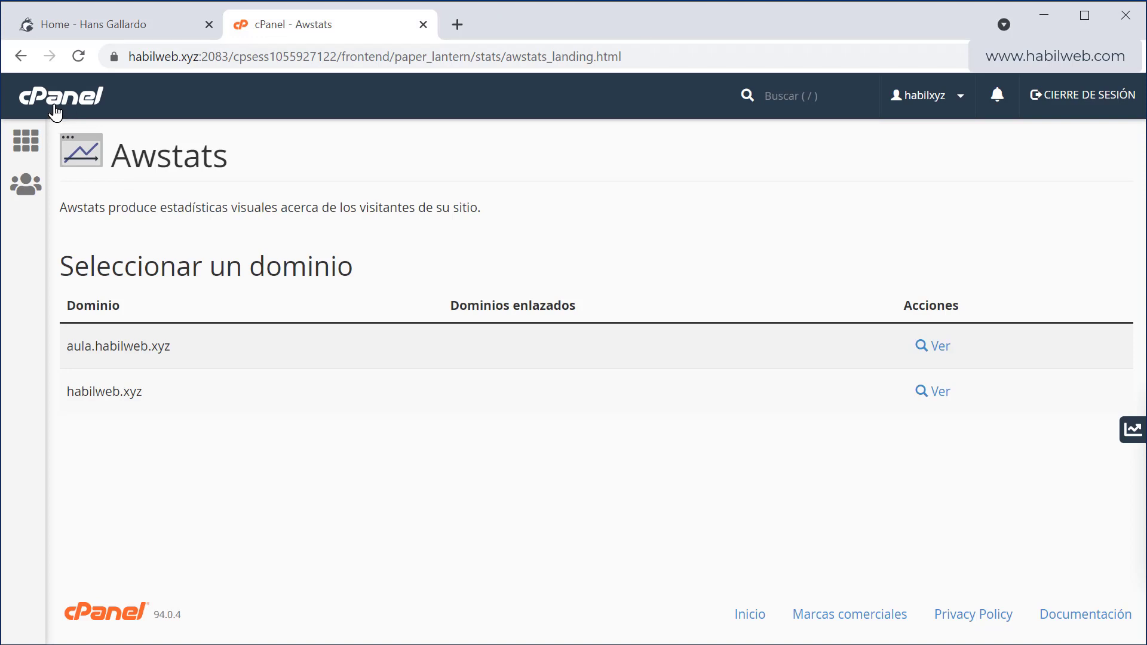
# - View Analog's monthly reports (enero to abril 2021) for habilweb.xyz, then return home
pyautogui.click(93, 115)
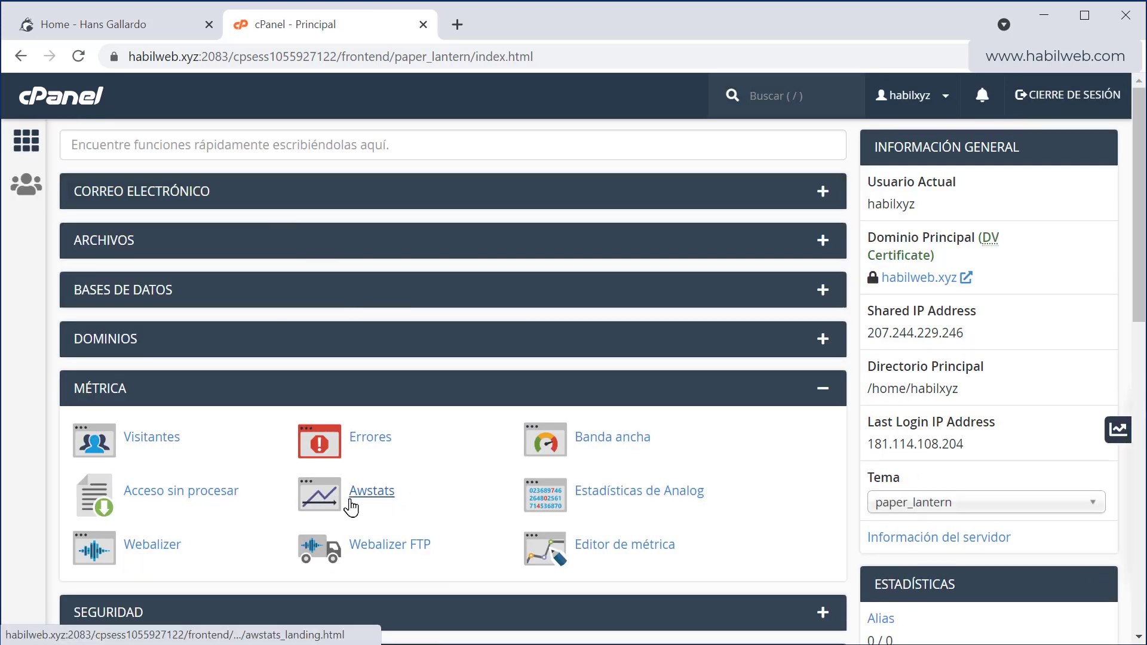
pyautogui.click(640, 505)
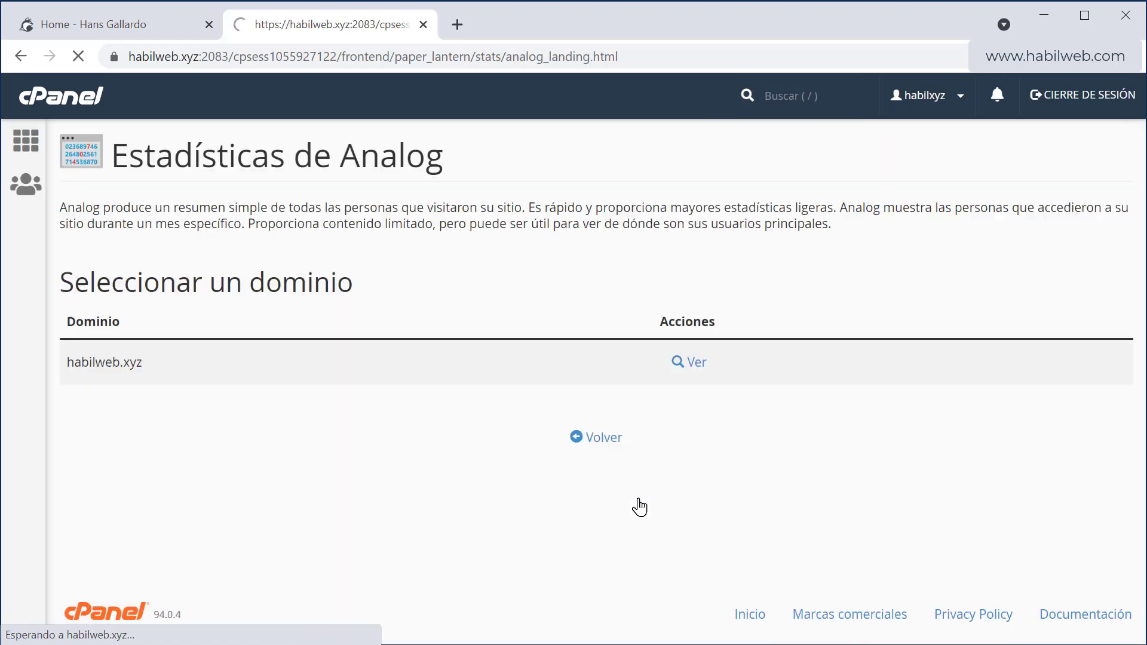
pyautogui.click(704, 369)
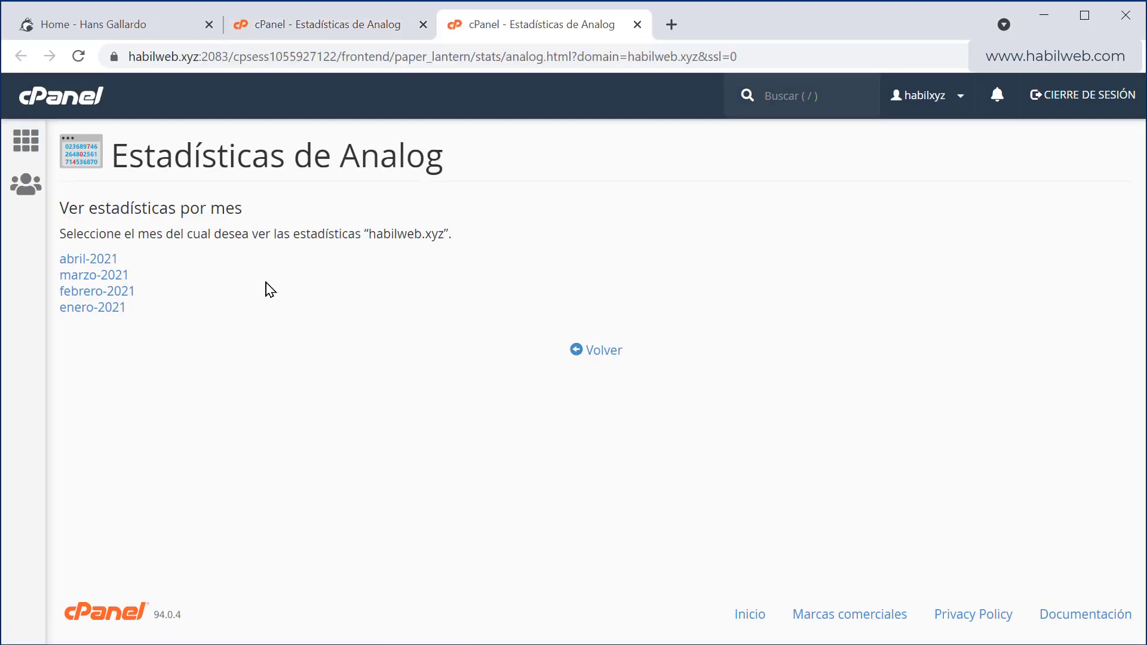
pyautogui.click(57, 97)
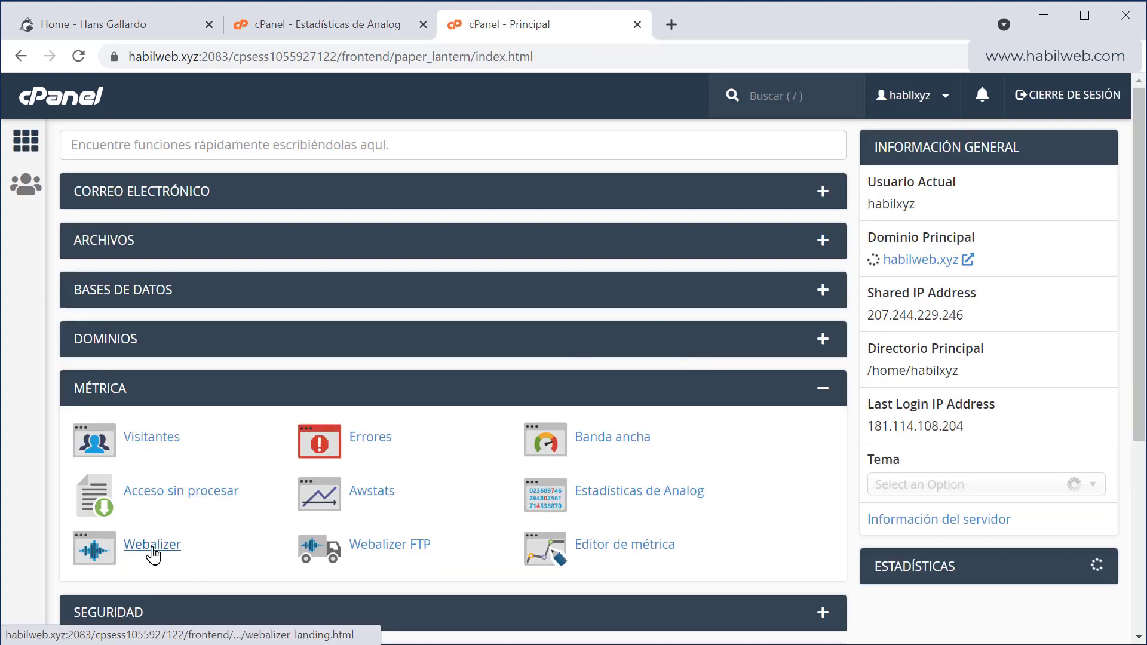
pyautogui.click(154, 553)
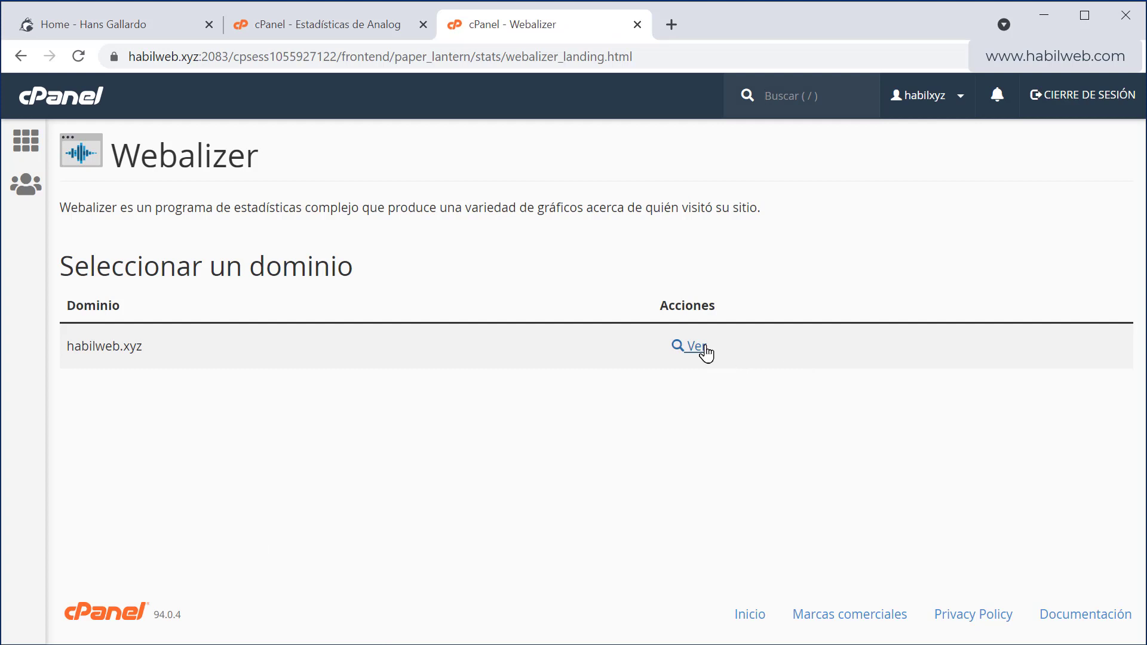
pyautogui.click(699, 346)
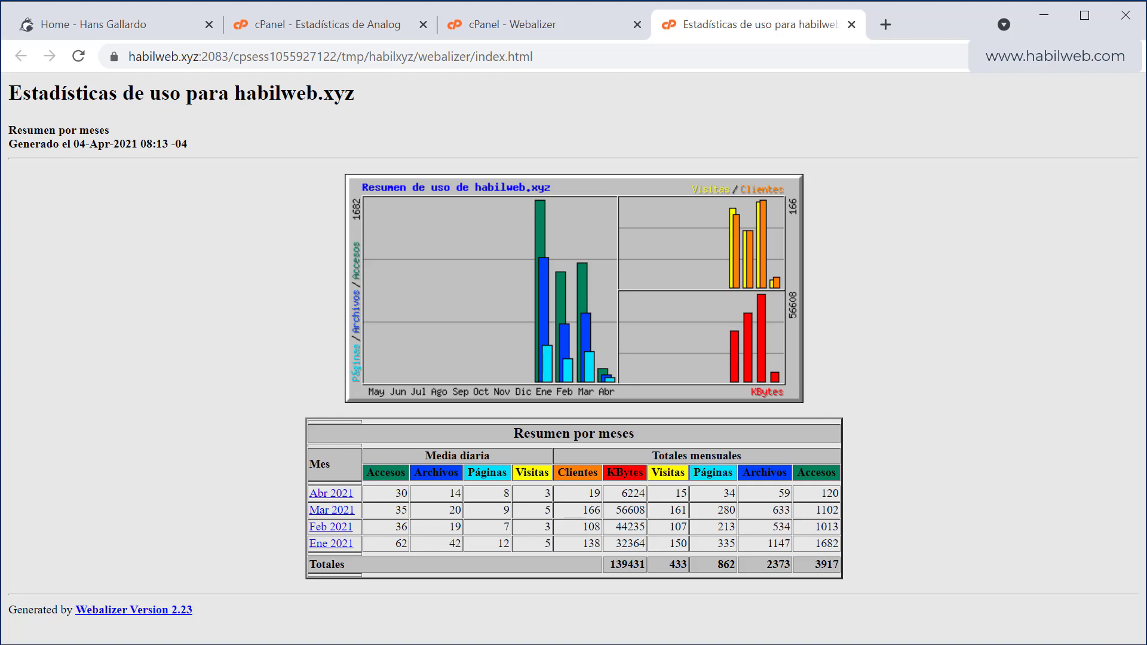
pyautogui.click(852, 25)
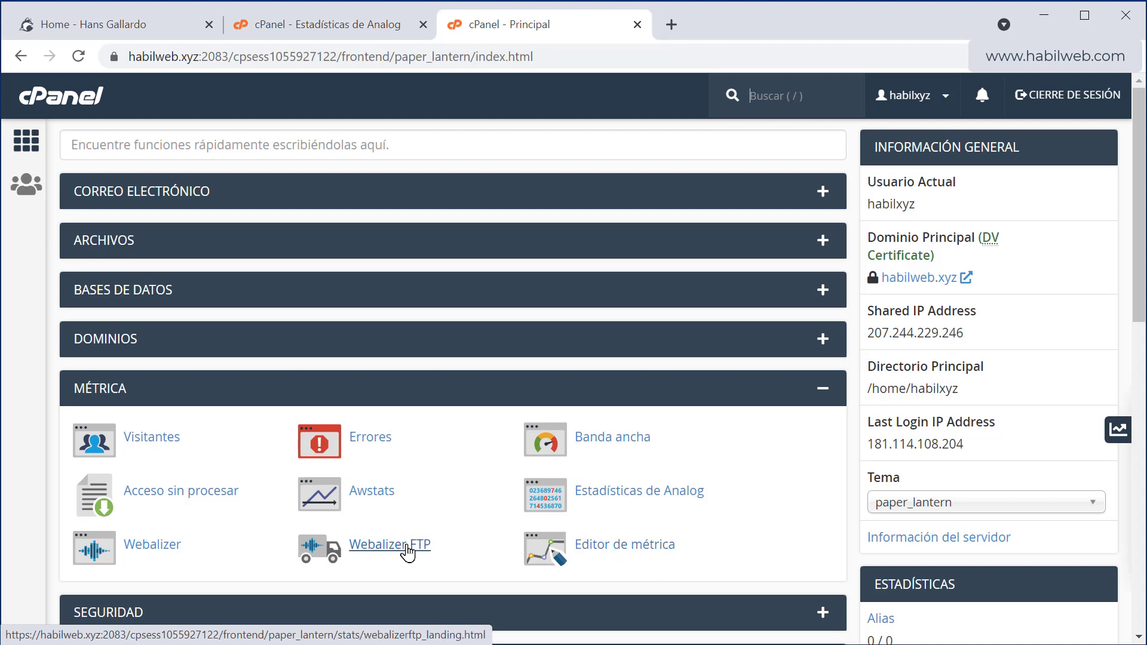
pyautogui.click(636, 553)
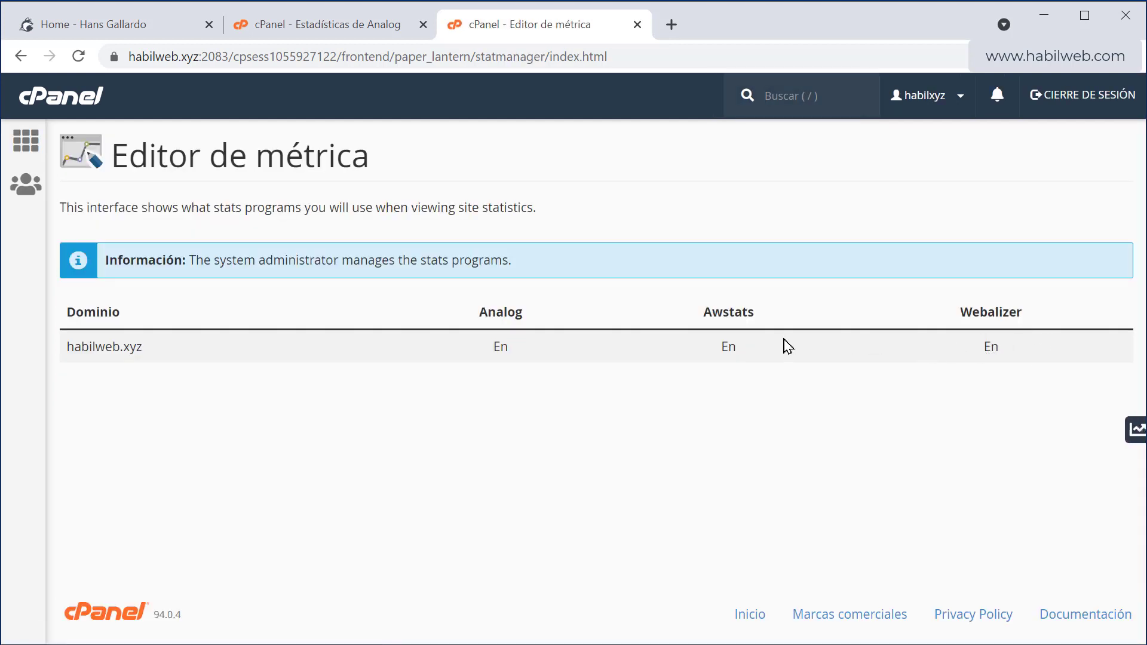
pyautogui.moveTo(494, 350); pyautogui.dragTo(1022, 354)
pyautogui.click(720, 446)
pyautogui.click(26, 140)
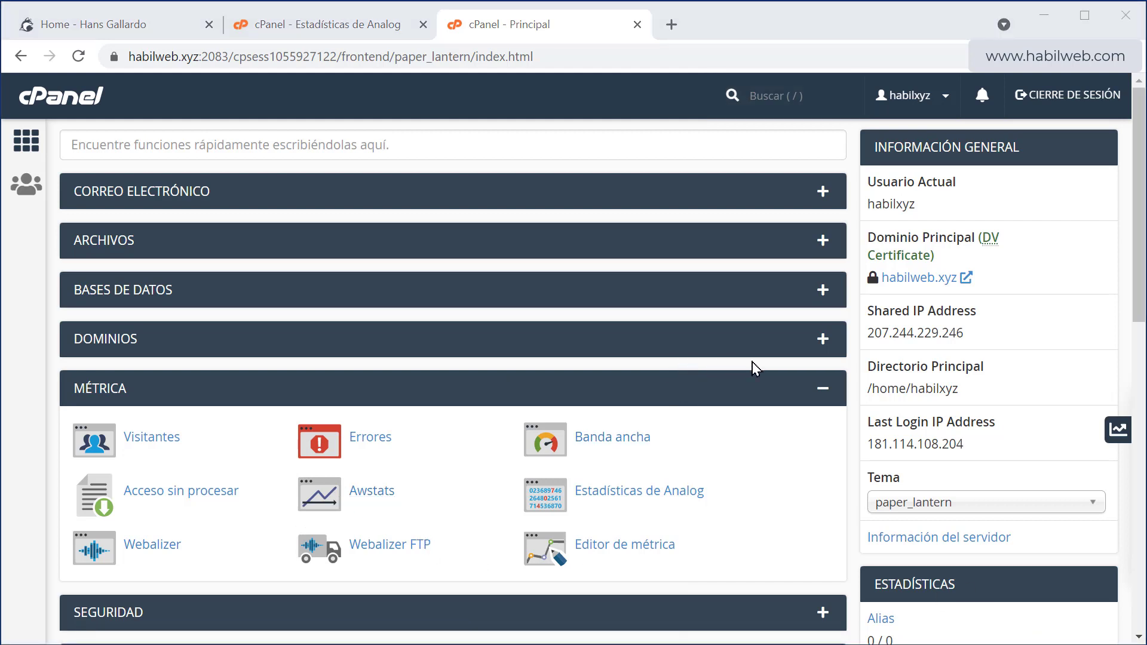
# - Swap the Métrica group for the Seguridad tools on the home page
pyautogui.click(819, 389)
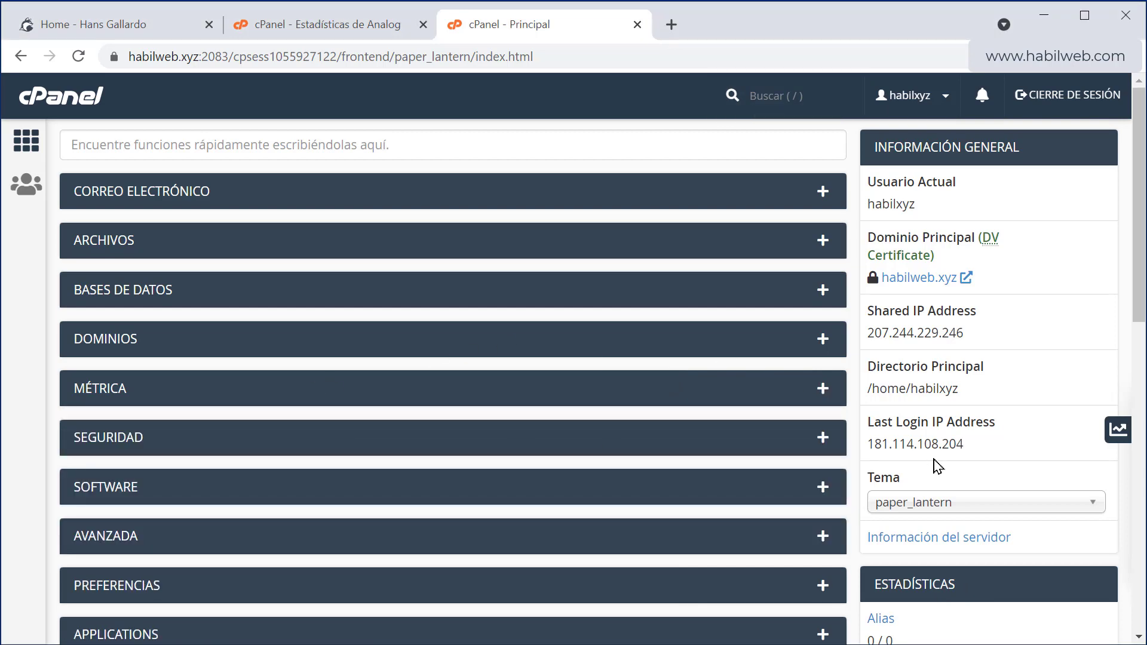
pyautogui.click(822, 439)
pyautogui.scroll(-5, 448, 538)
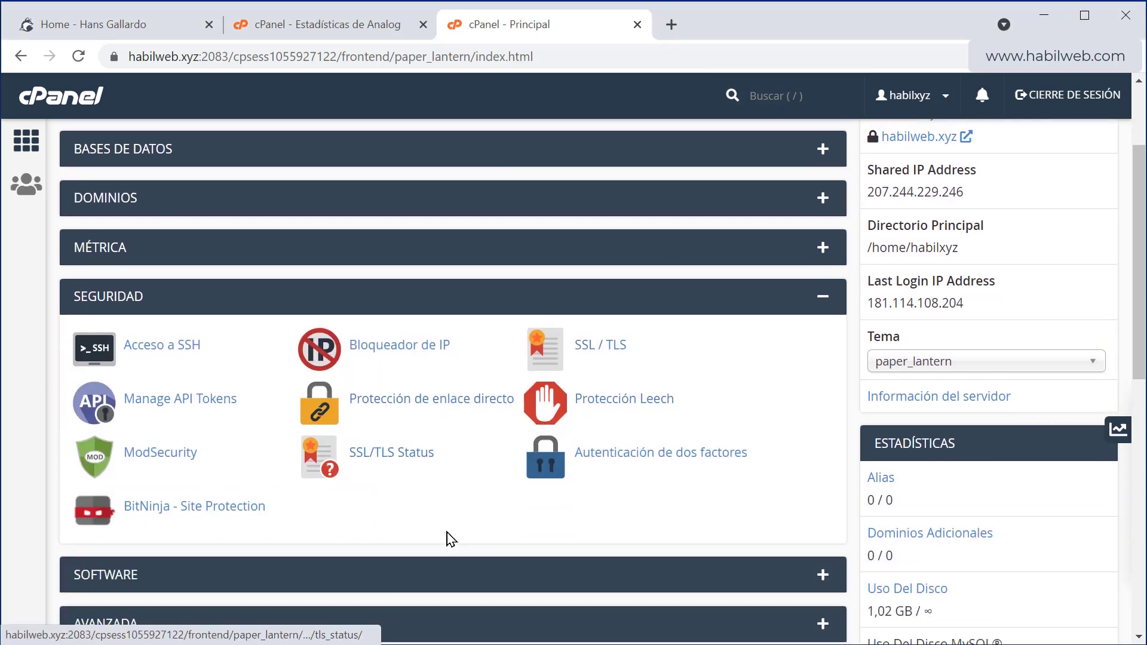
# - Review SSH key management under Acceso a SSH, which shows no public keys installed
pyautogui.click(177, 219)
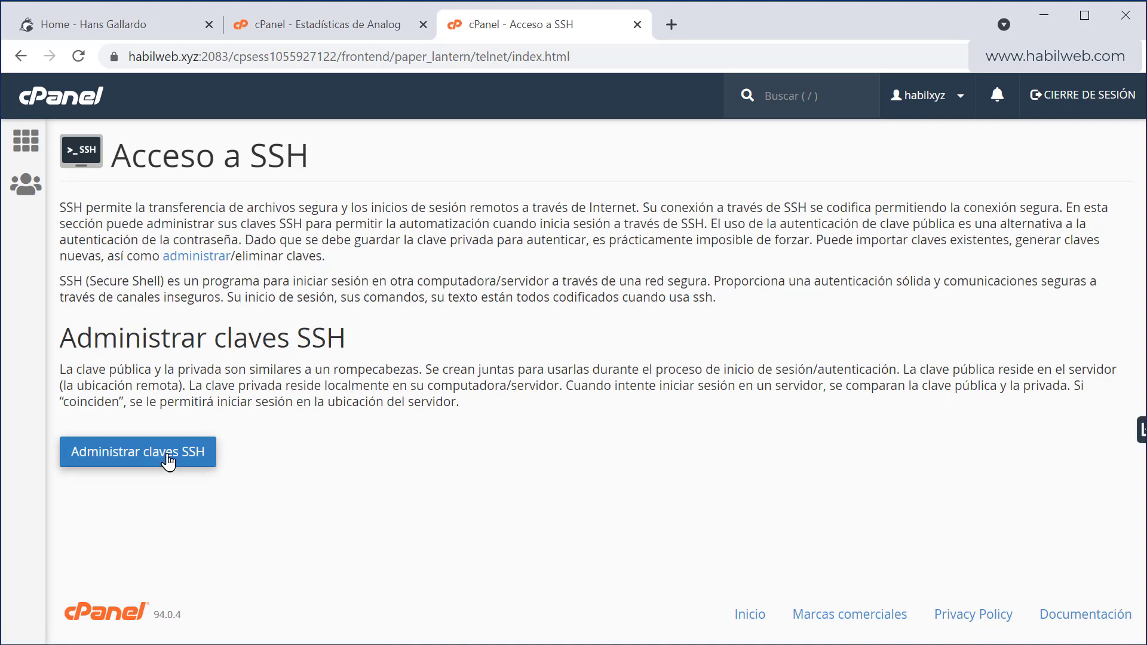
pyautogui.click(137, 455)
pyautogui.scroll(-5, 358, 478)
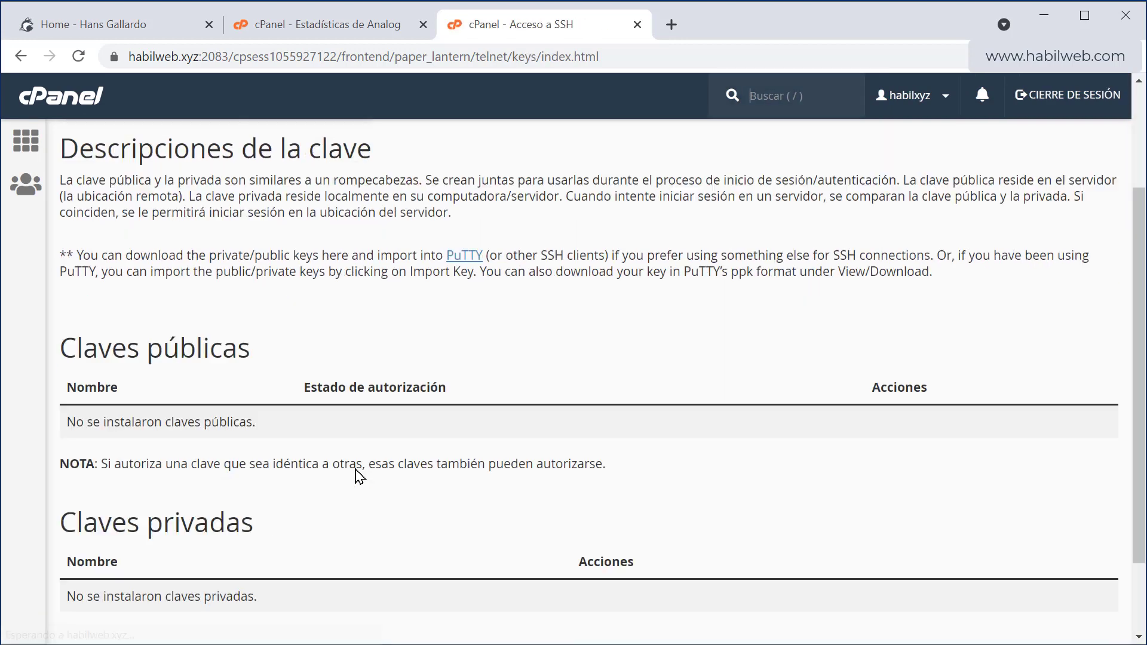
pyautogui.scroll(5, 361, 469)
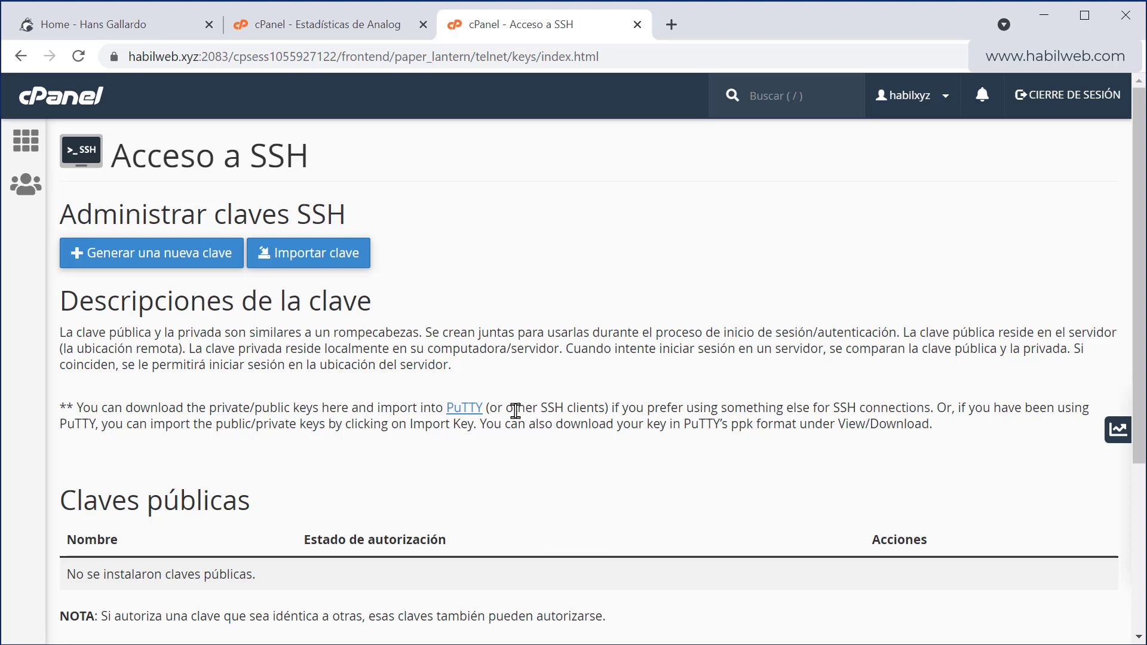
pyautogui.moveTo(515, 411); pyautogui.dragTo(605, 411)
pyautogui.click(605, 411)
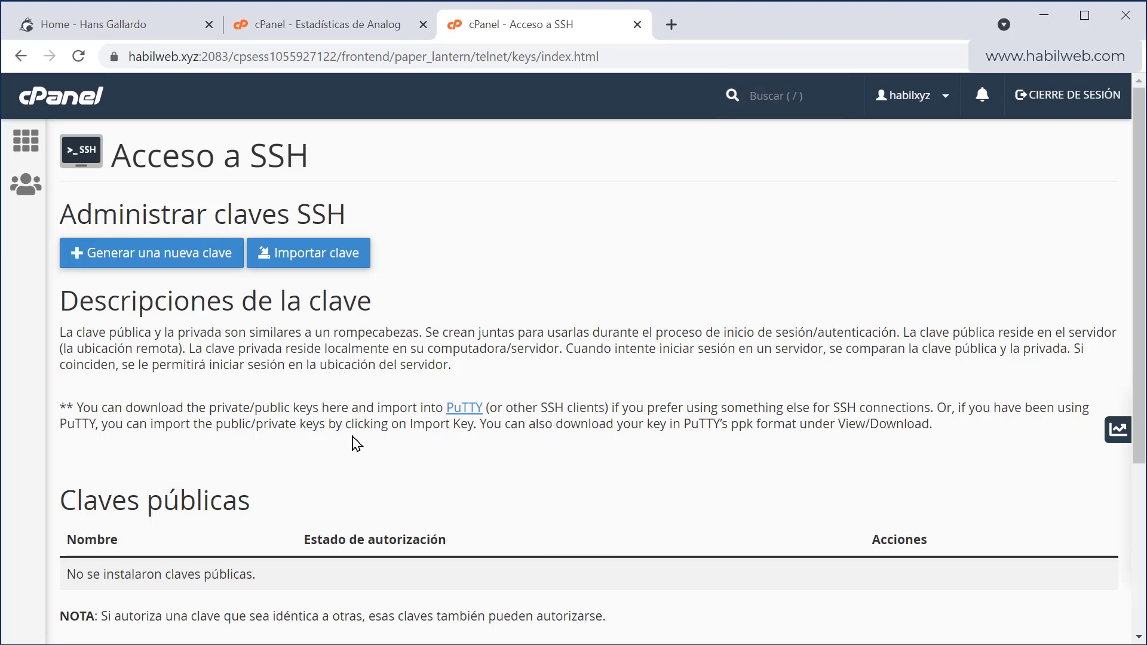
pyautogui.scroll(-4, 352, 440)
pyautogui.scroll(5, 347, 430)
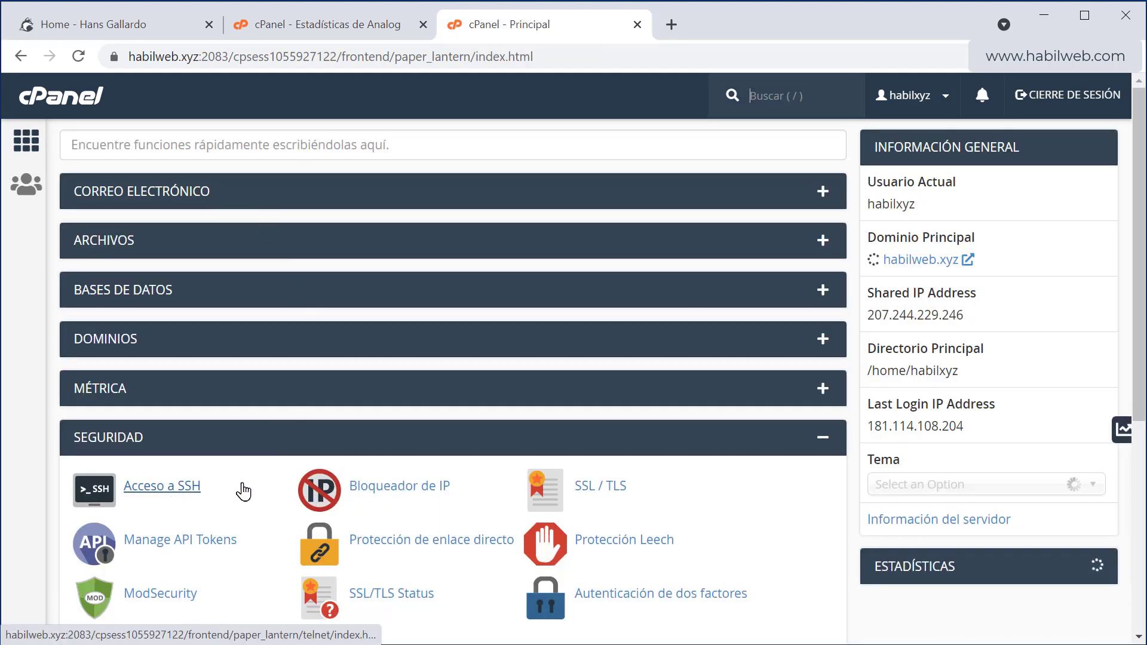
pyautogui.click(423, 489)
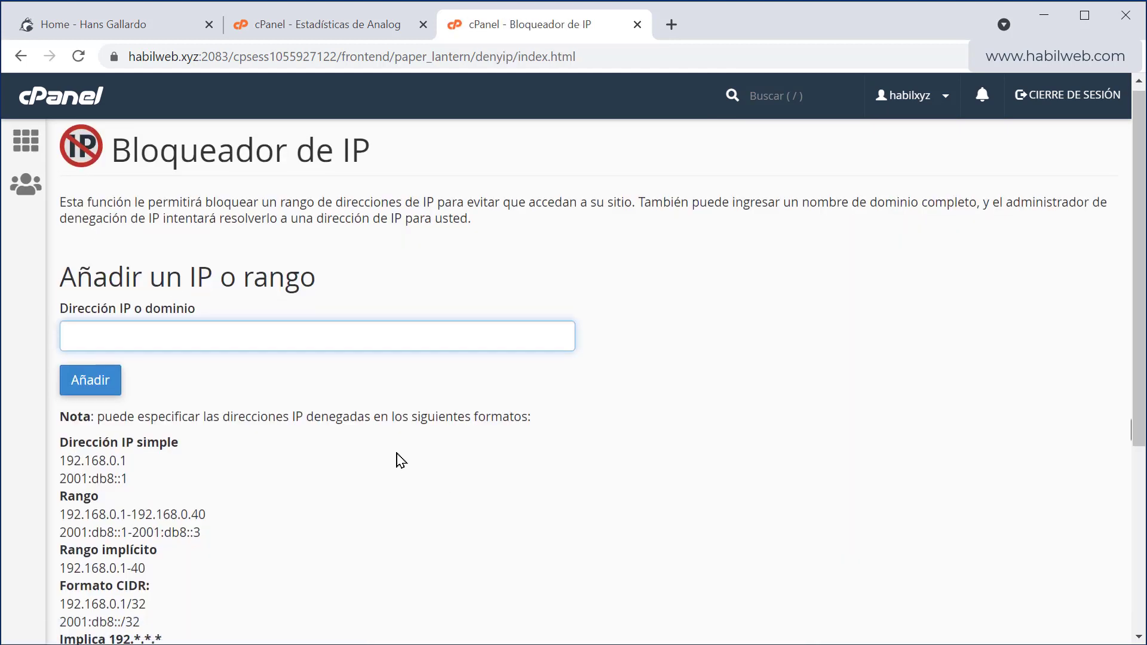
pyautogui.scroll(-5, 400, 460)
pyautogui.scroll(5, 400, 461)
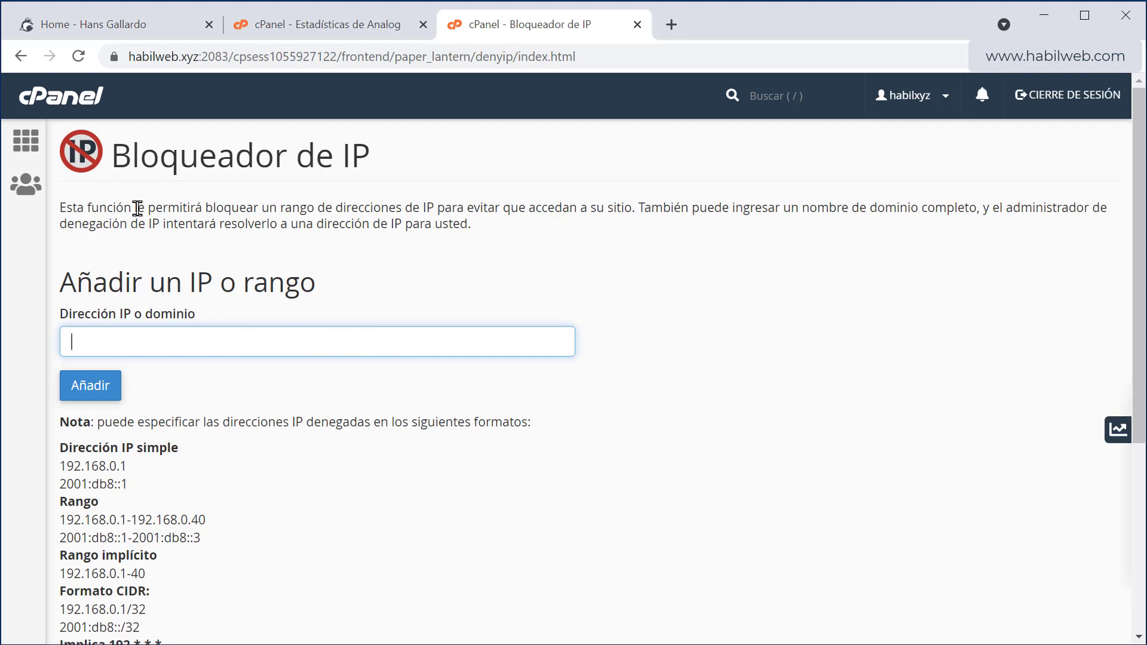
pyautogui.click(25, 140)
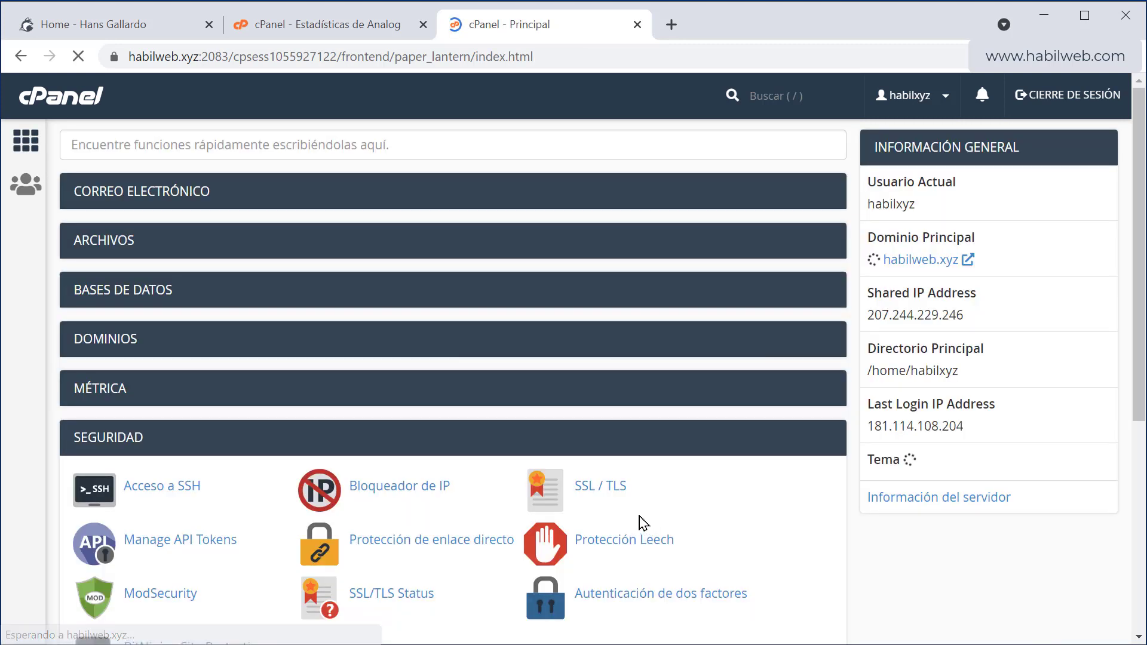
pyautogui.click(597, 489)
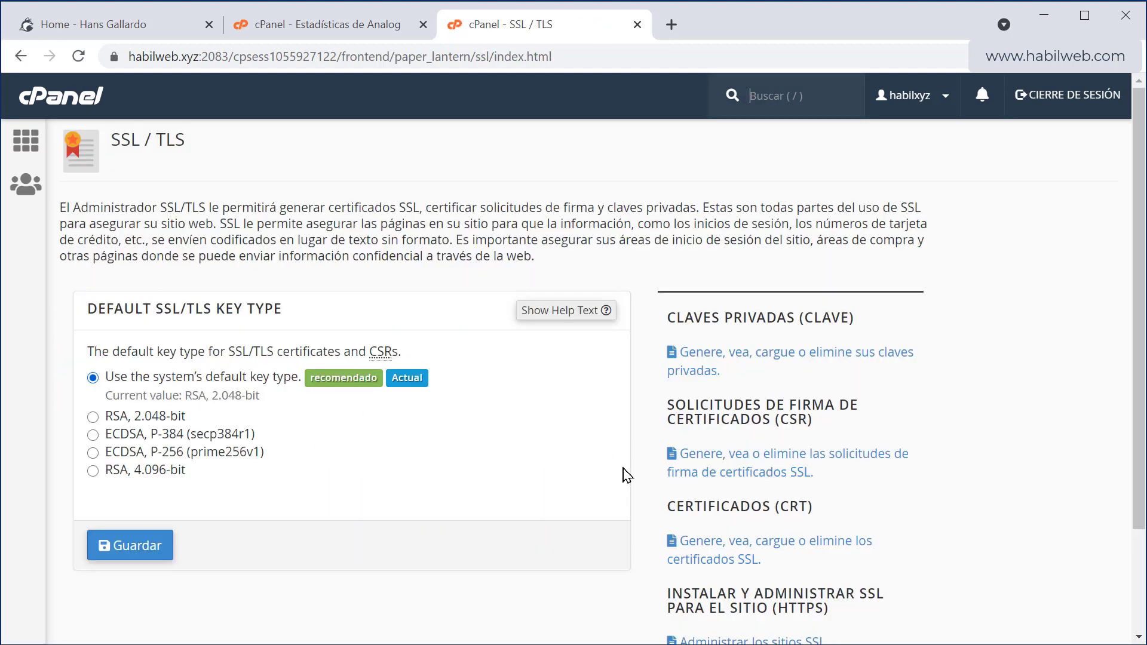
pyautogui.scroll(-2, 508, 485)
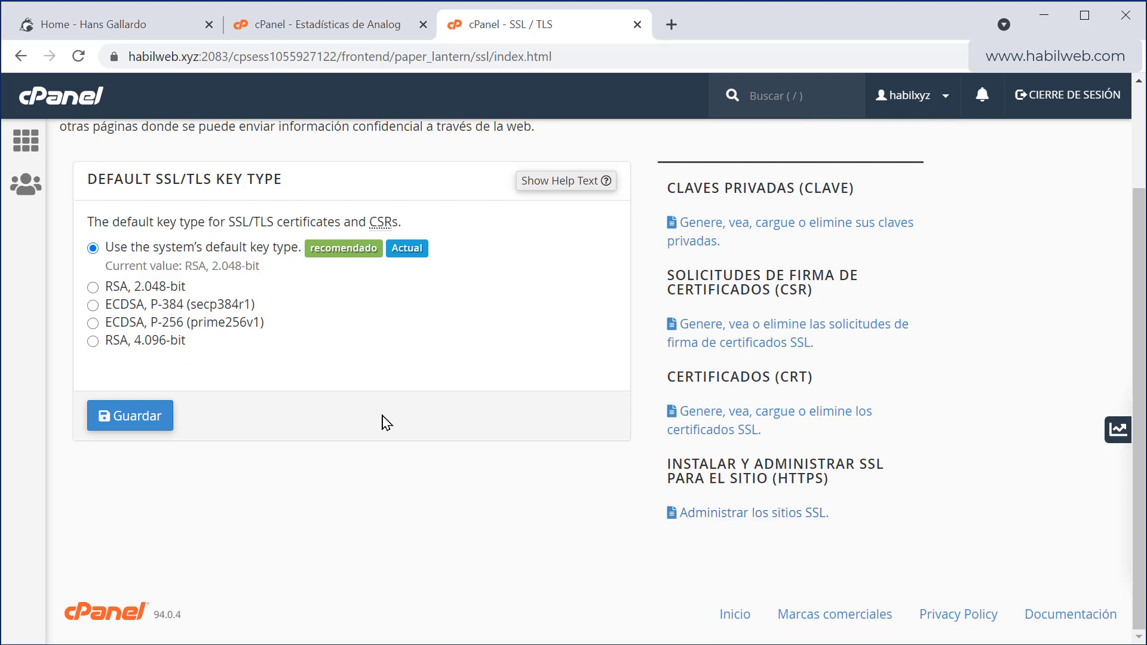
pyautogui.press('F5')
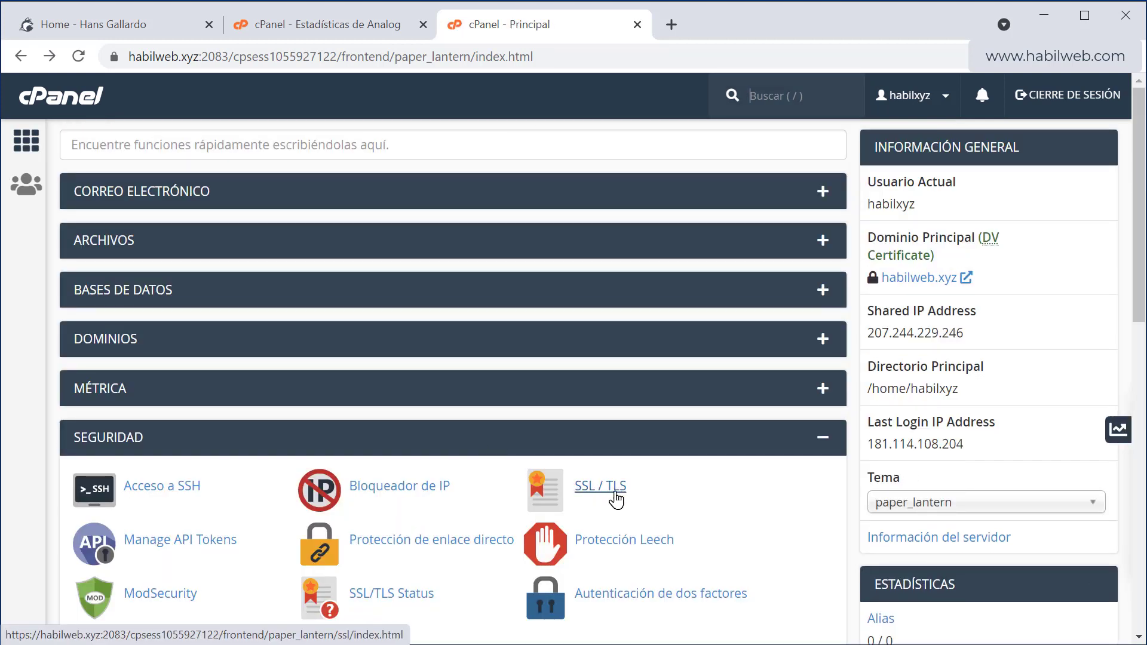
pyautogui.scroll(-3, 211, 419)
pyautogui.click(186, 372)
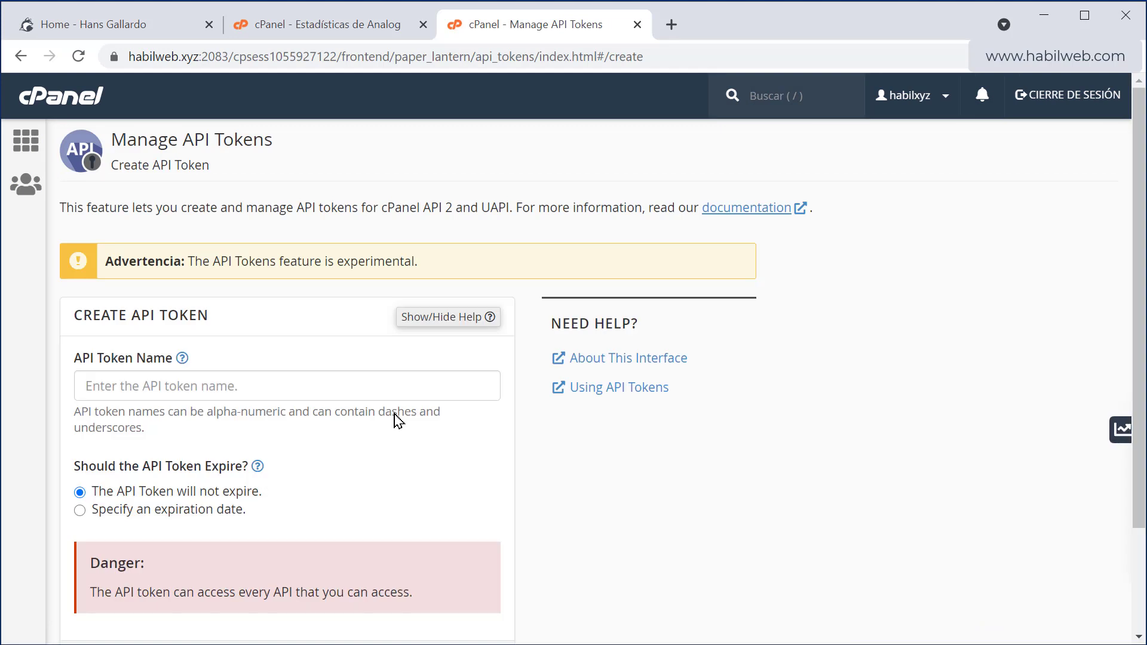
pyautogui.scroll(-2, 397, 417)
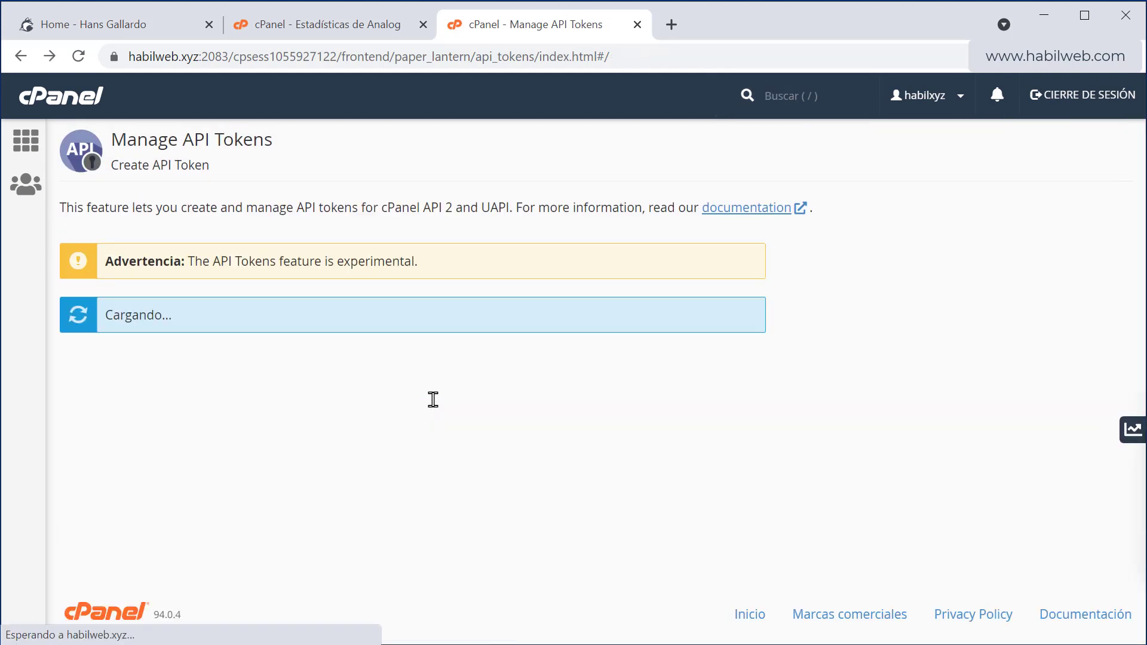
pyautogui.click(61, 101)
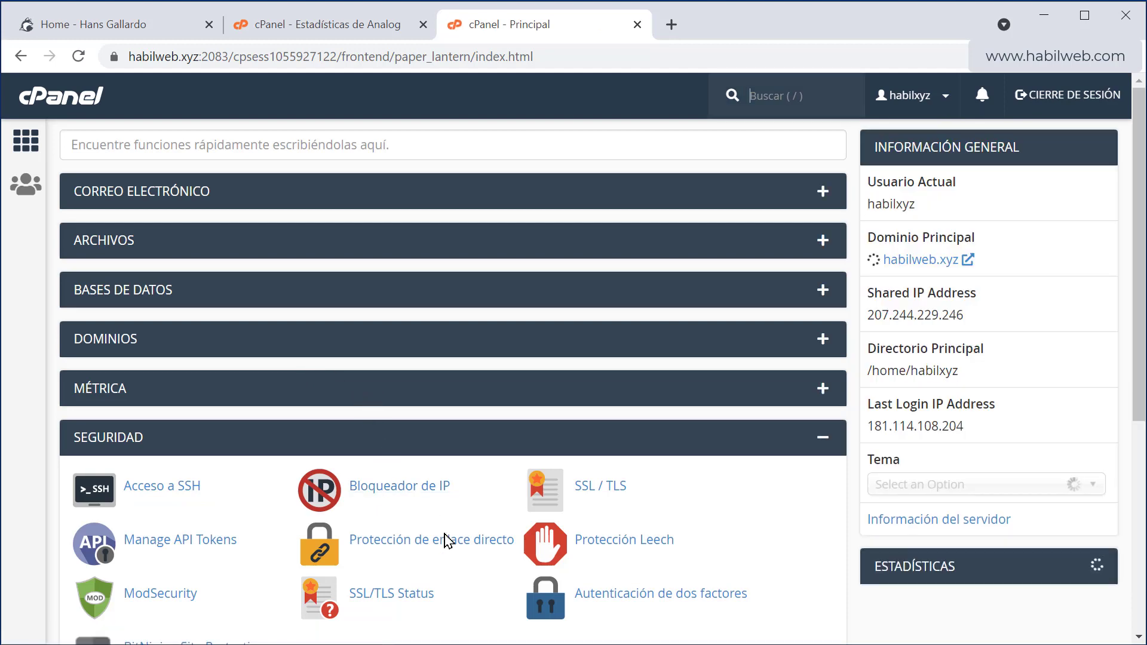
# - Enable hotlink protection on the Protección de enlace directo page
pyautogui.click(449, 544)
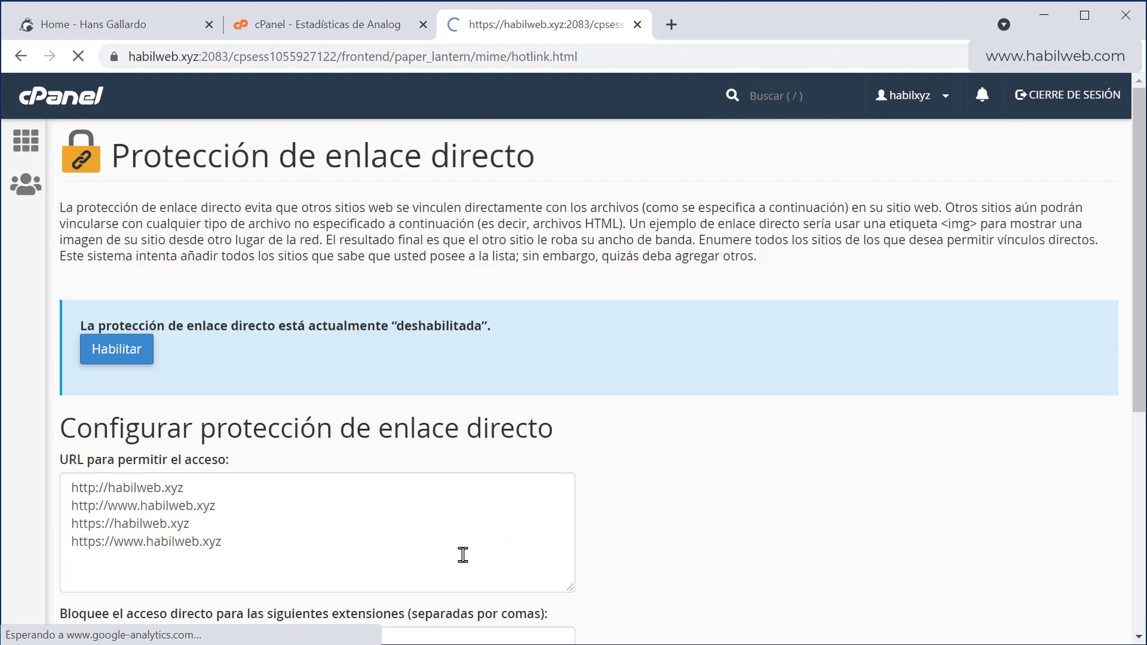
pyautogui.scroll(-3, 300, 490)
pyautogui.scroll(3, 292, 459)
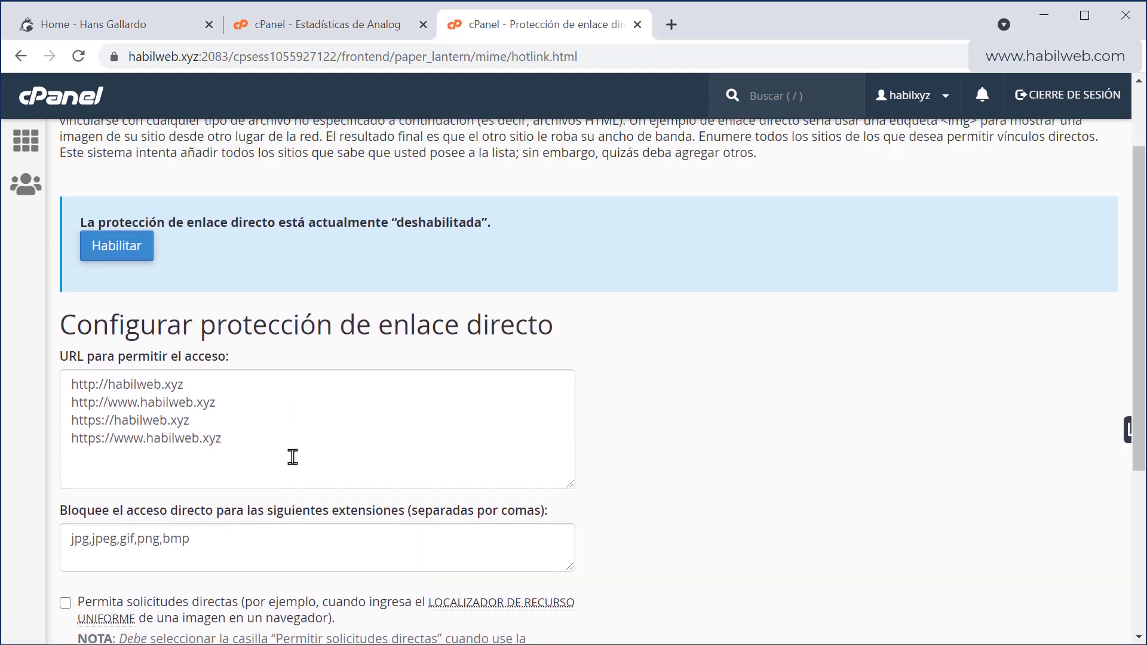
pyautogui.click(131, 359)
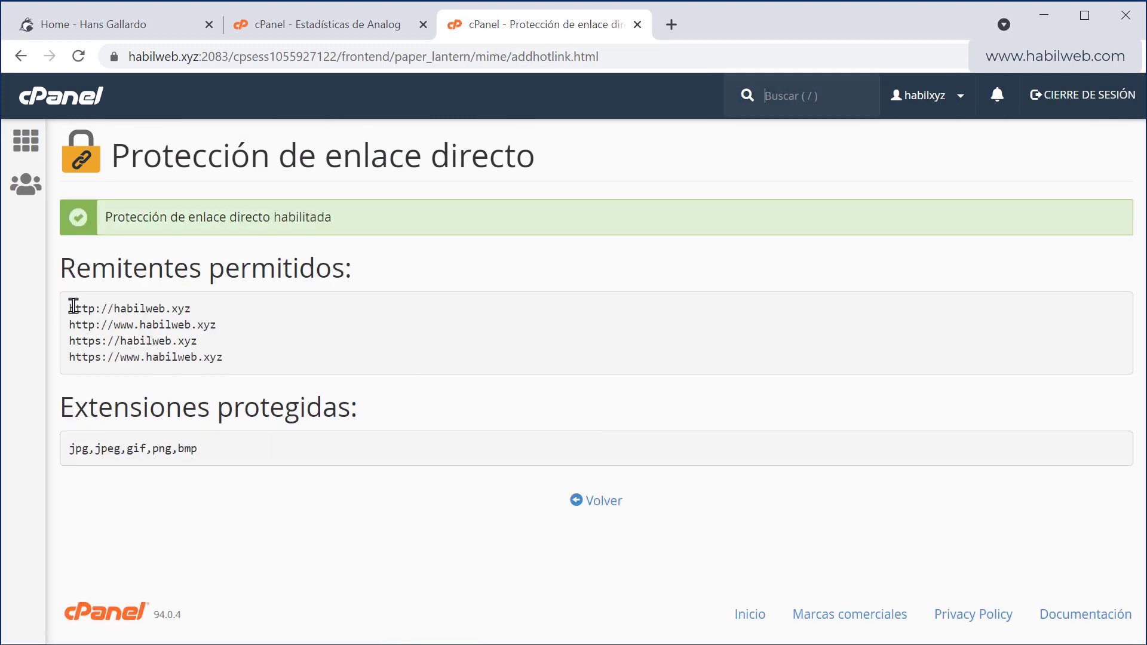
# - Review the four allowed habilweb.xyz referrer URLs and the protected jpg, jpeg, gif, png, bmp extensions, then go back
pyautogui.moveTo(70, 308); pyautogui.dragTo(66, 358)
pyautogui.click(248, 363)
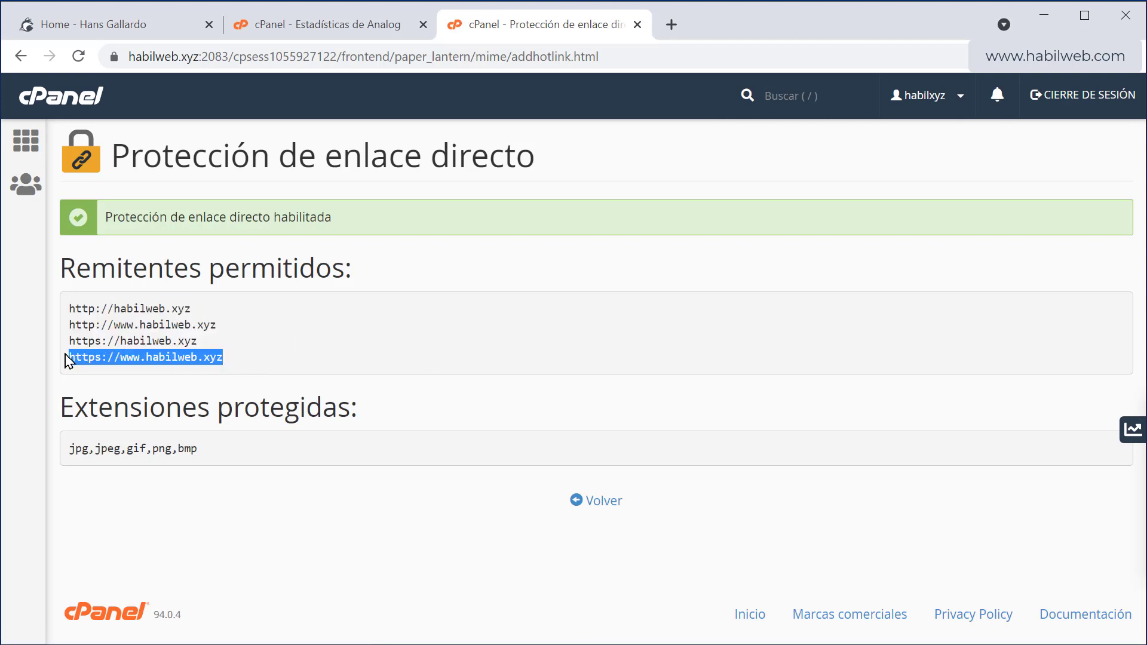
pyautogui.click(218, 360)
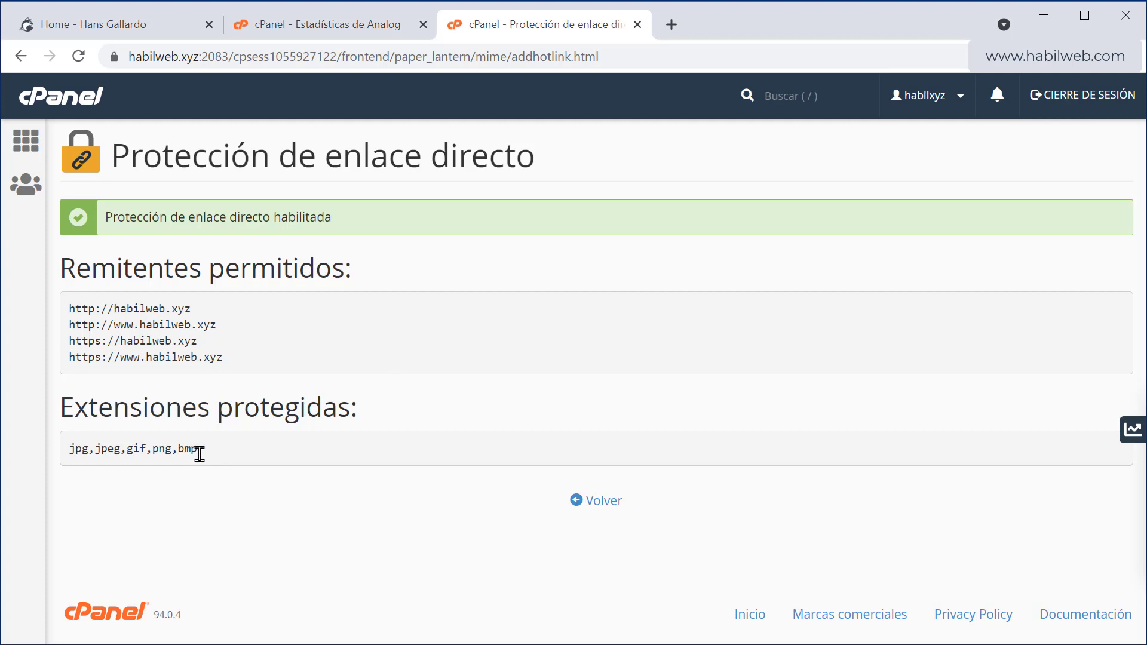
pyautogui.moveTo(199, 454); pyautogui.dragTo(76, 463)
pyautogui.click(95, 448)
pyautogui.click(607, 506)
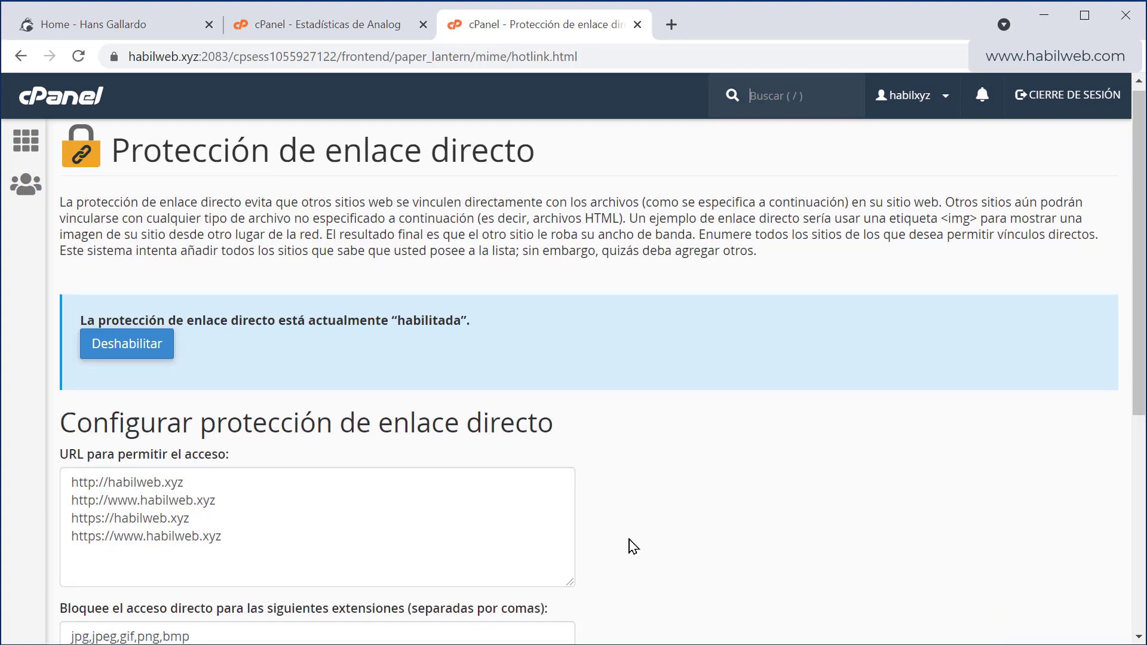
pyautogui.scroll(-4, 633, 547)
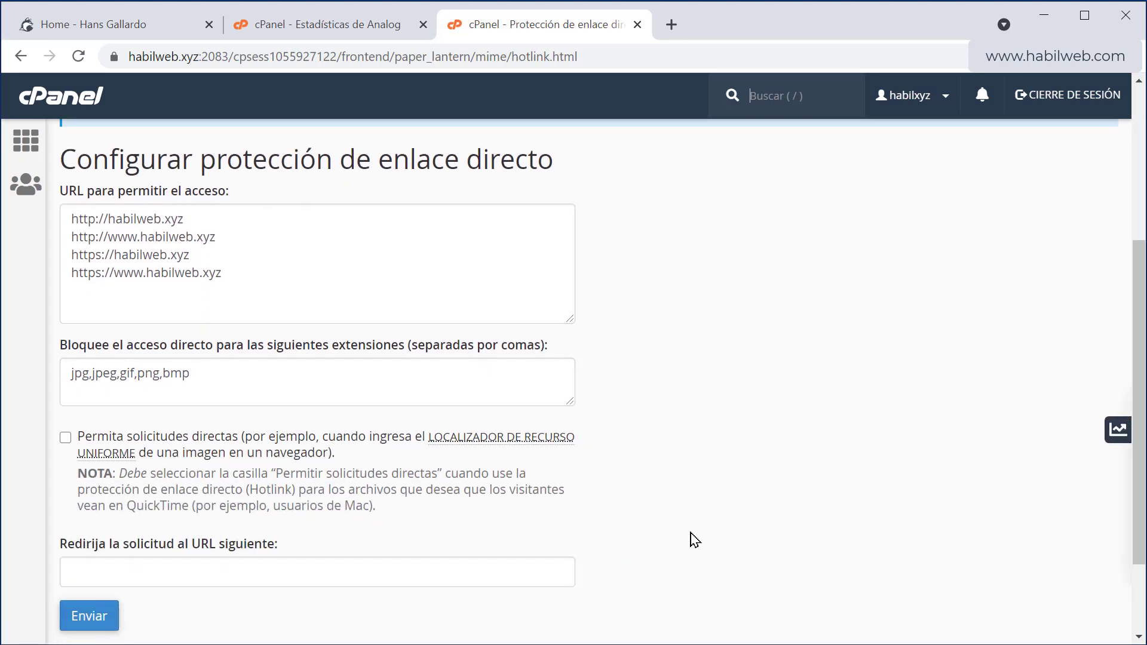
pyautogui.scroll(3, 687, 523)
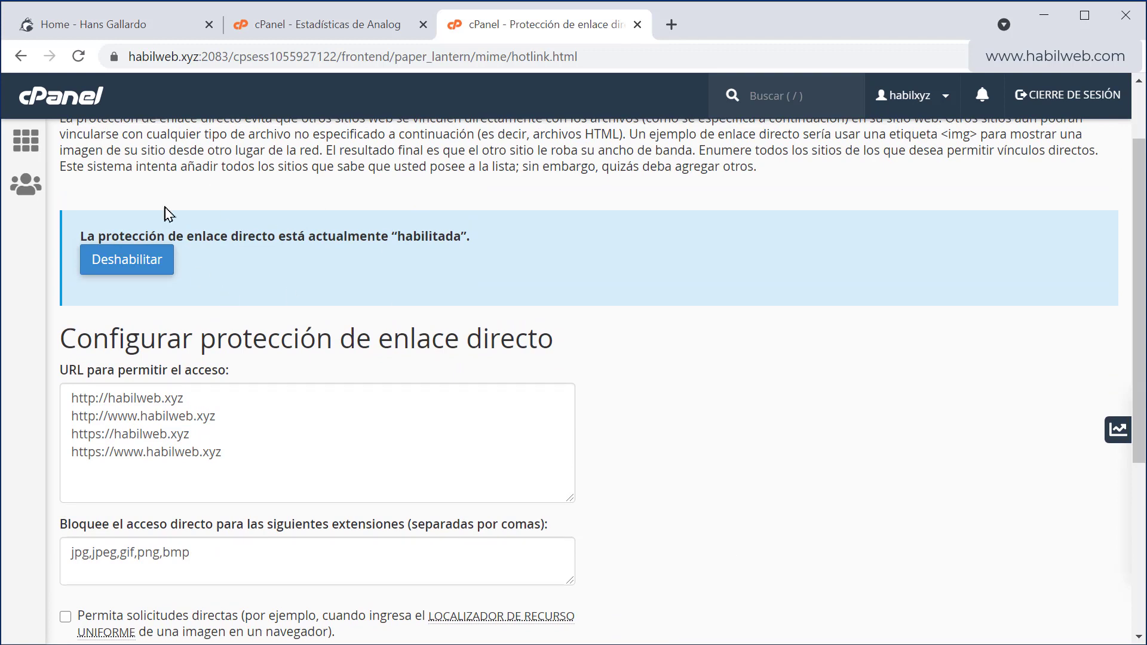
pyautogui.scroll(2, 167, 239)
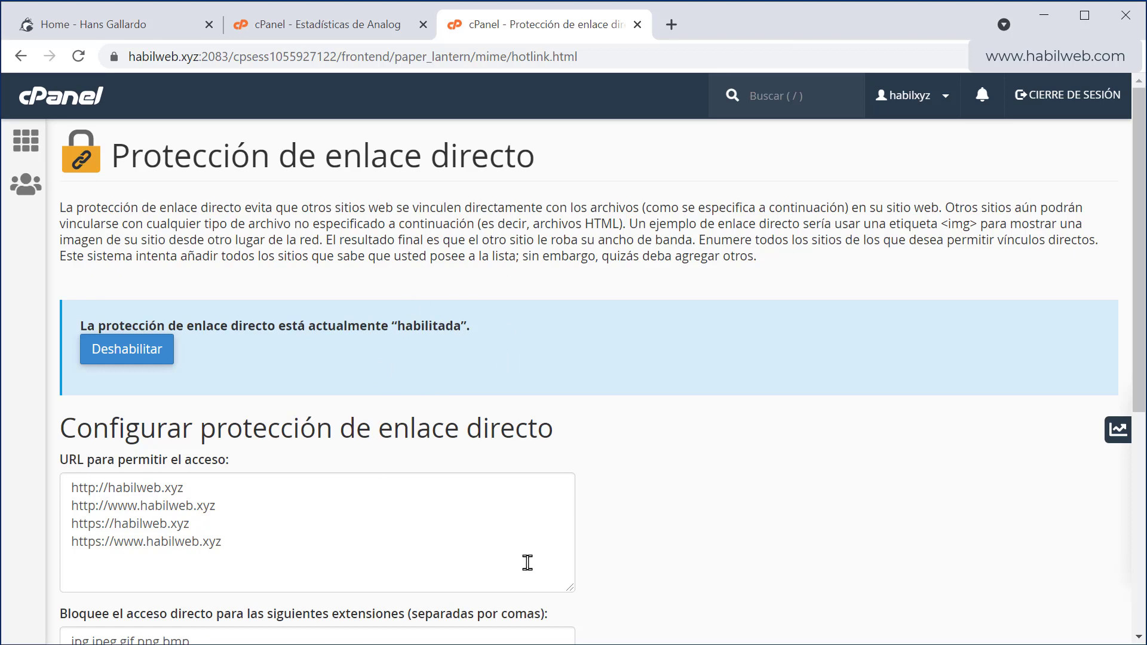
# - Browse the Protección Leech folder table, where every folder is unprotected, then return home
pyautogui.click(26, 141)
pyautogui.scroll(-3, 500, 502)
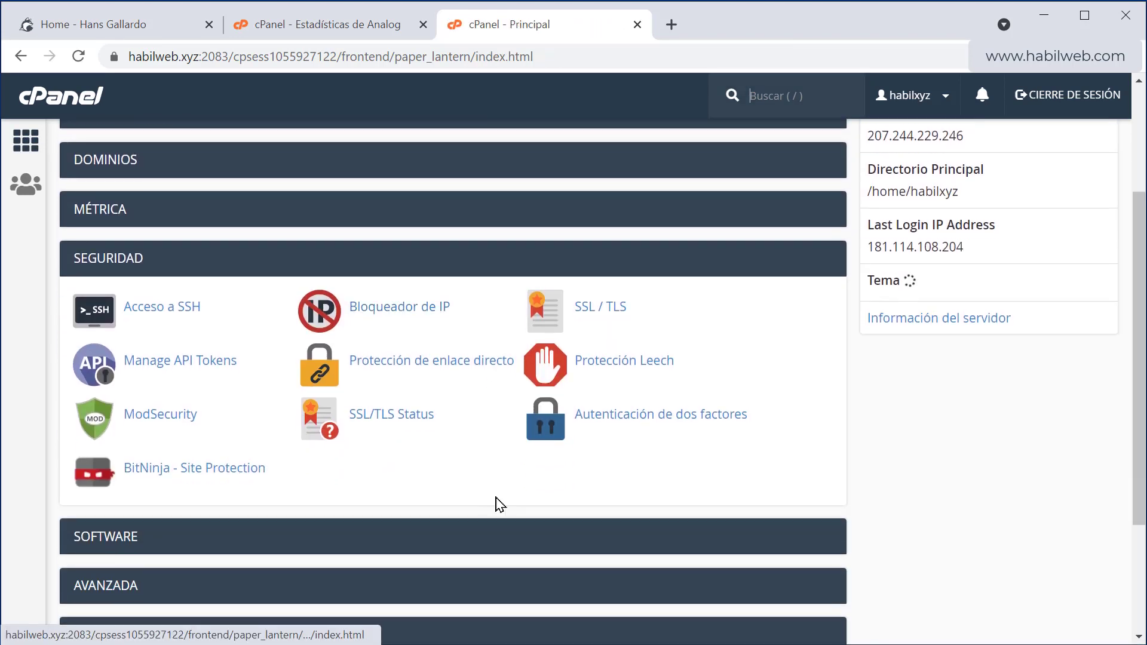
pyautogui.click(622, 360)
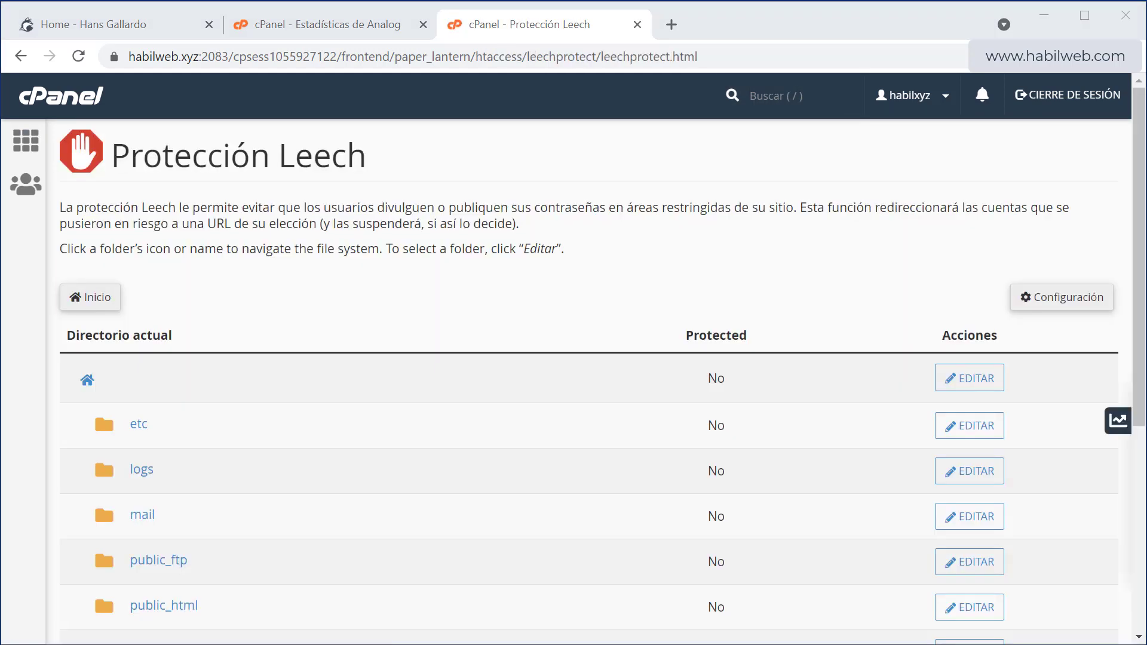
pyautogui.scroll(-5, 711, 515)
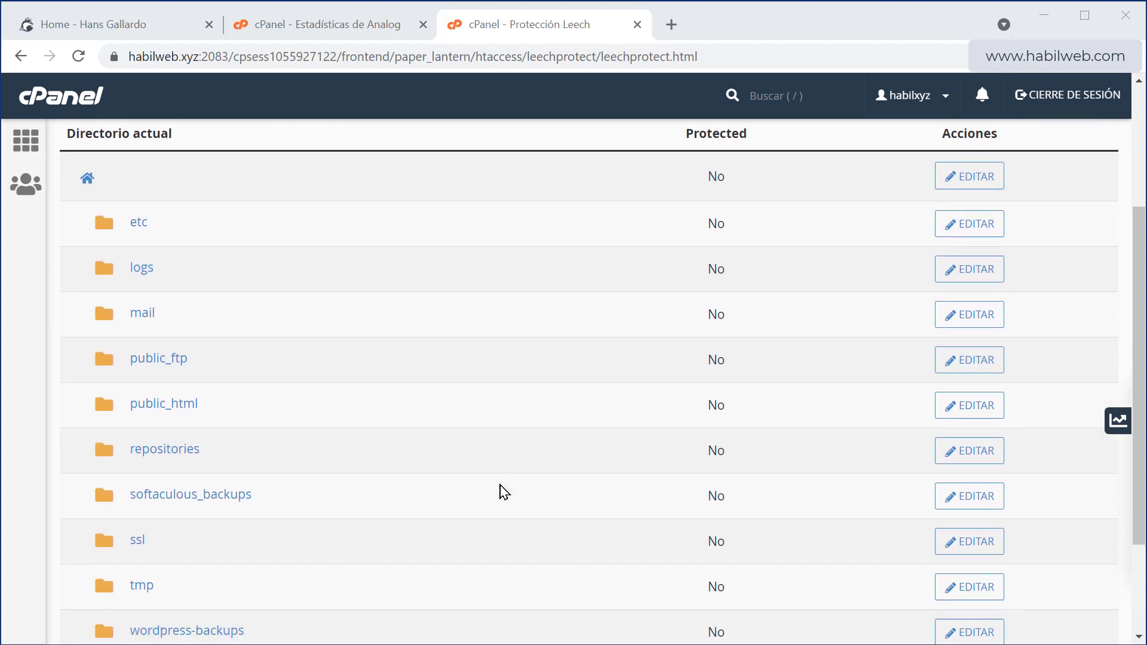
pyautogui.scroll(4, 681, 486)
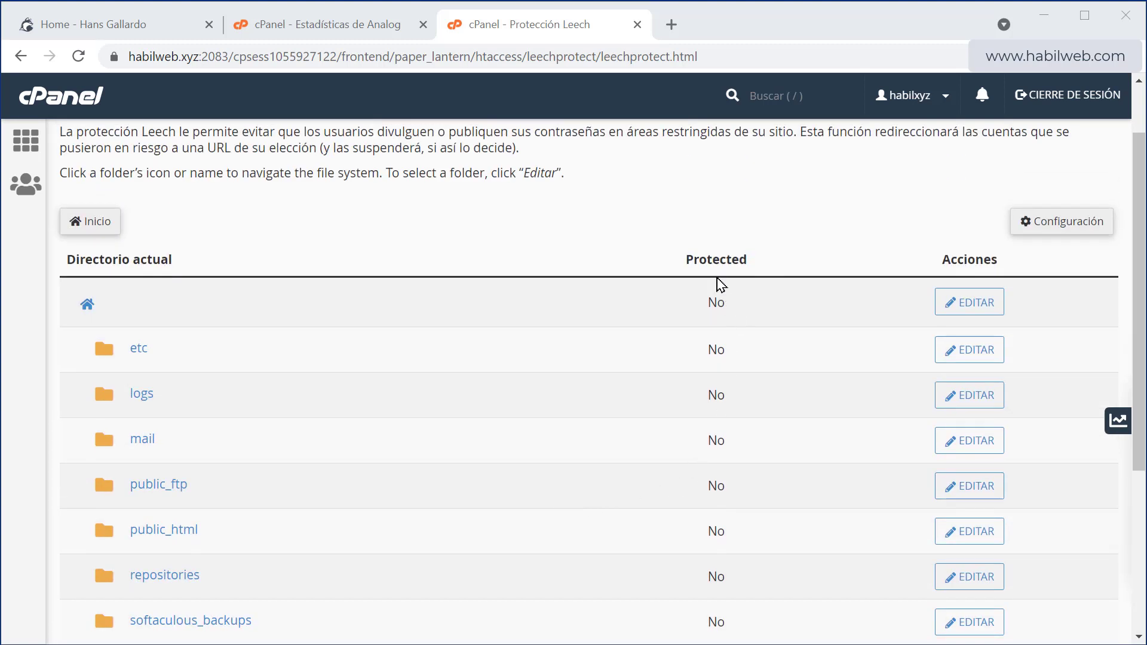
pyautogui.scroll(-3, 411, 513)
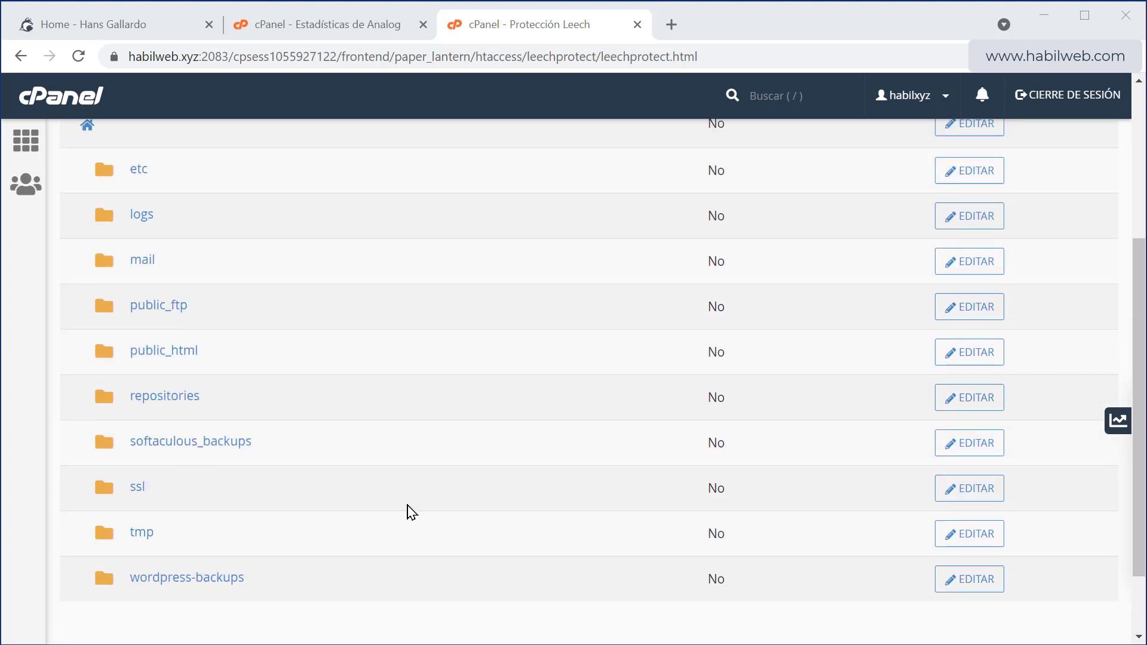
pyautogui.scroll(4, 411, 508)
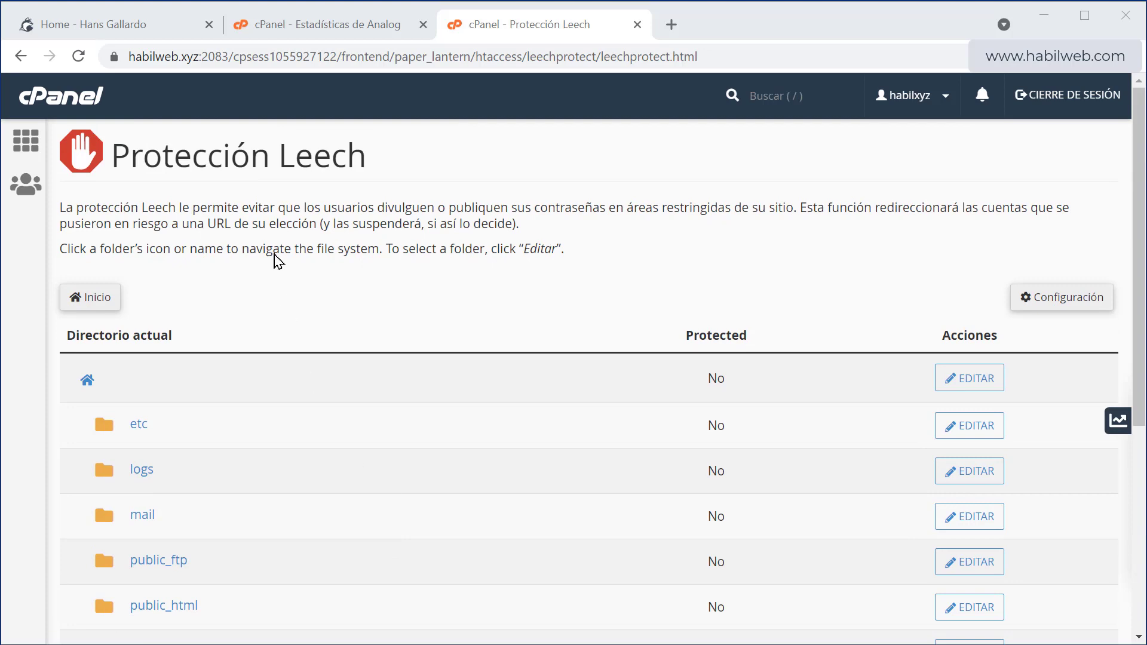
pyautogui.hotkey('alt', 'Left')
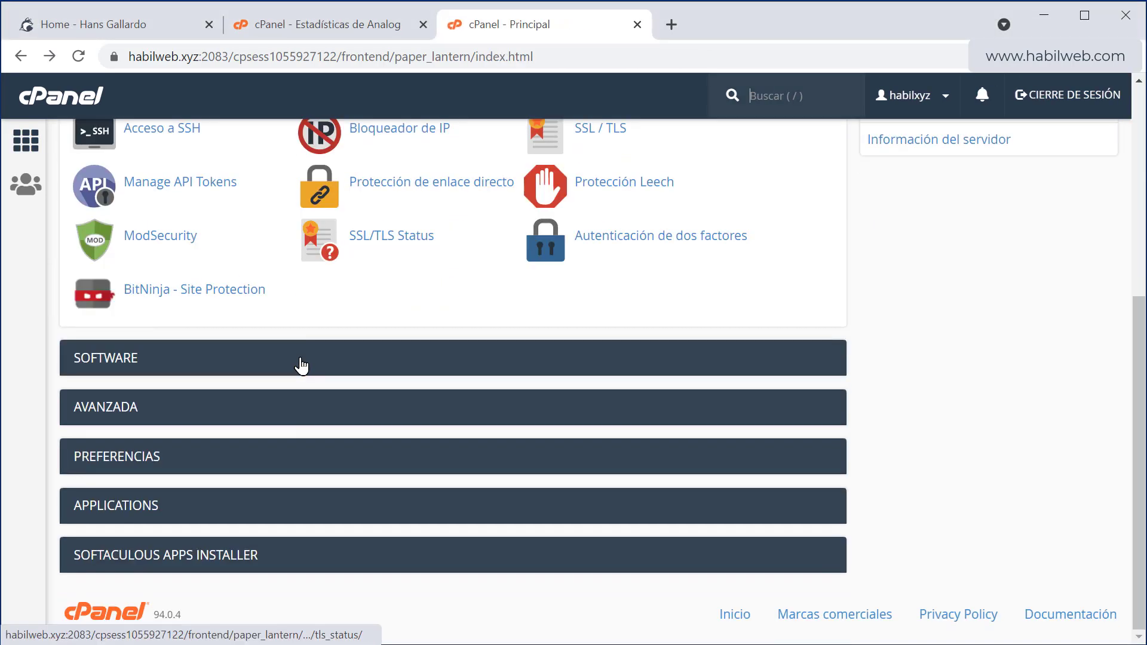
pyautogui.click(162, 242)
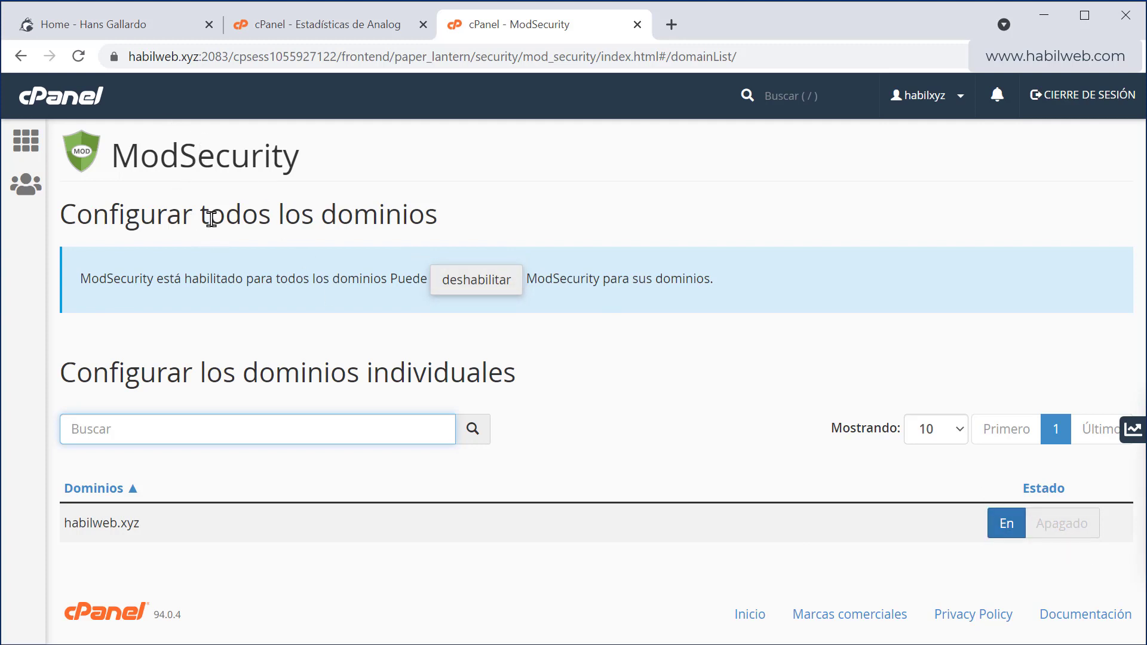
pyautogui.click(45, 115)
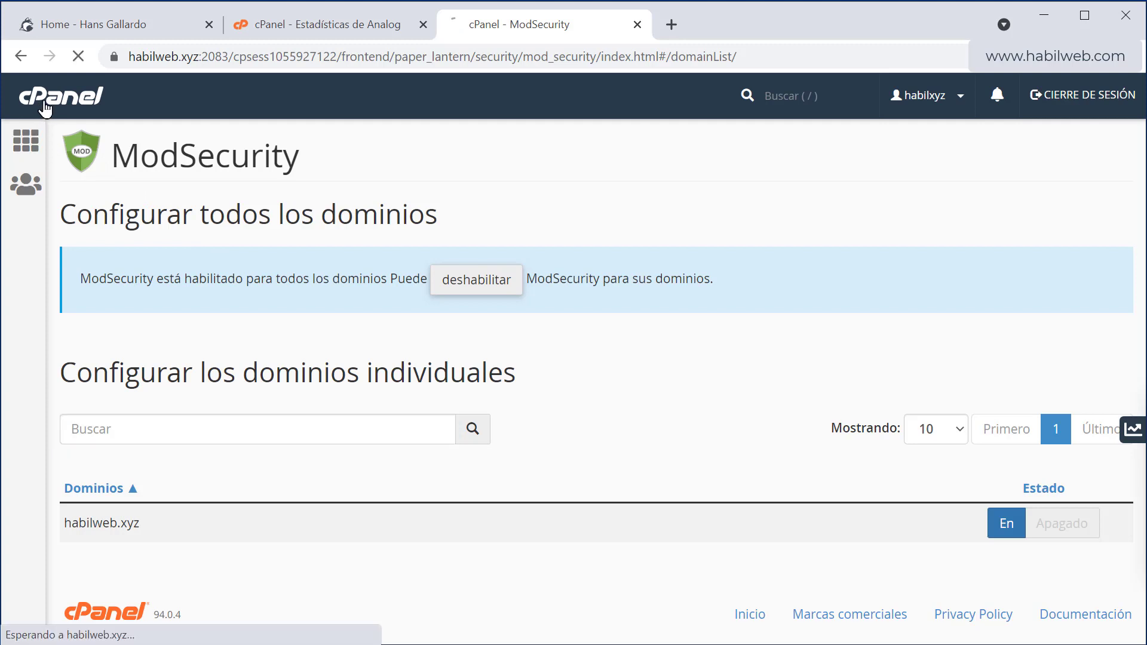
pyautogui.scroll(-2, 521, 416)
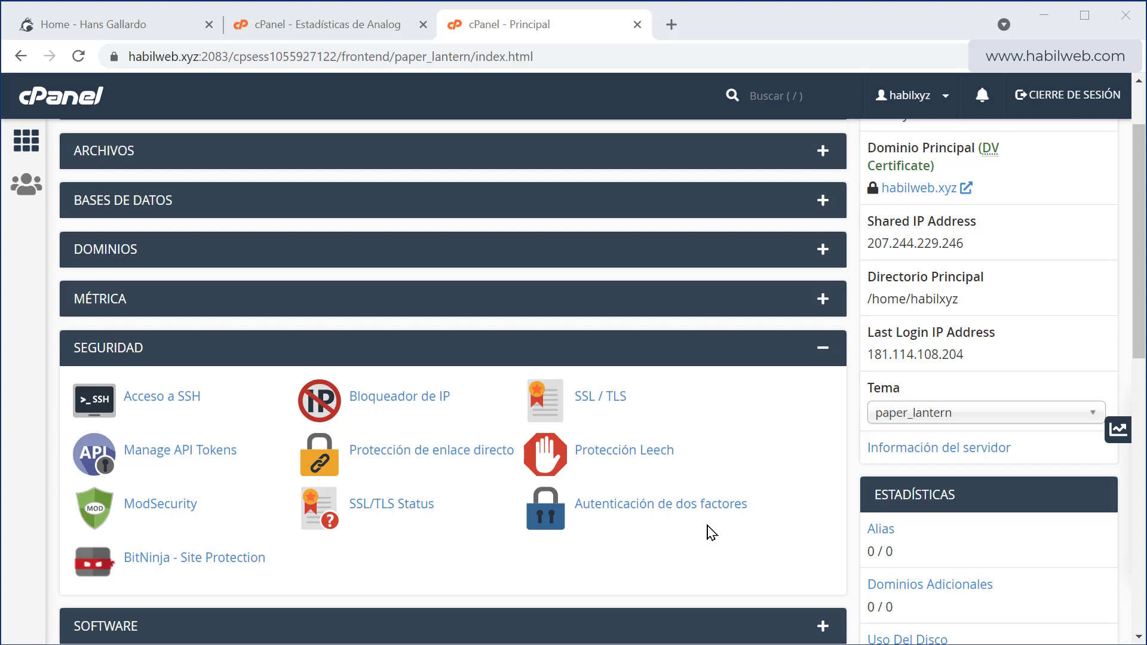
pyautogui.click(694, 507)
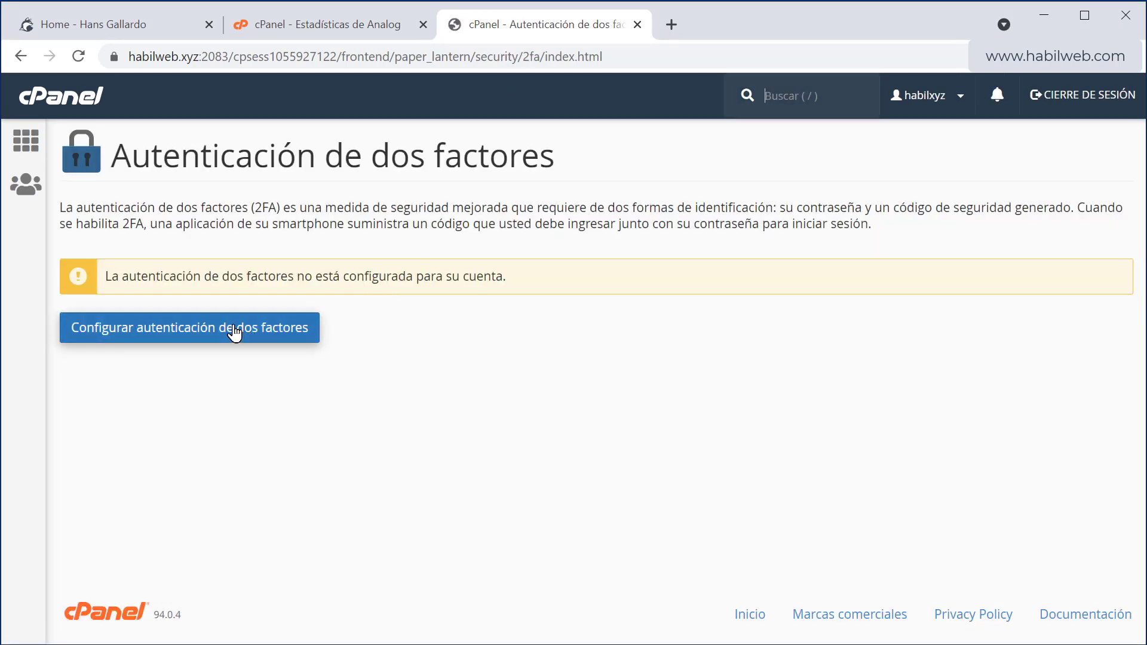
pyautogui.scroll(-5, 533, 320)
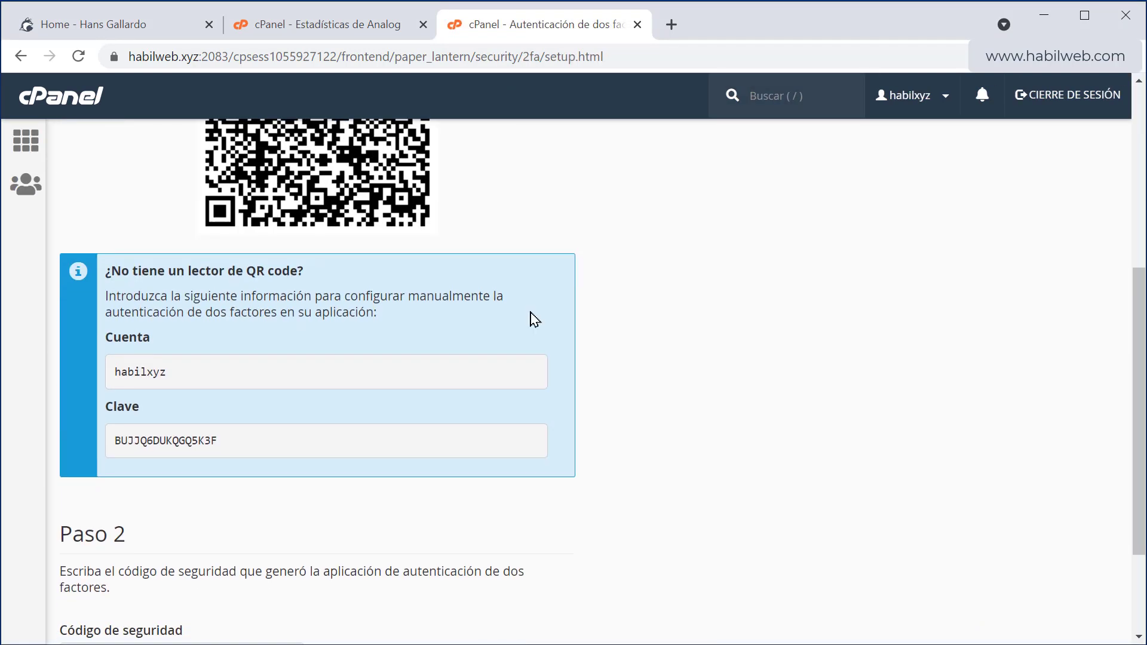
pyautogui.scroll(-3, 699, 391)
pyautogui.scroll(8, 776, 453)
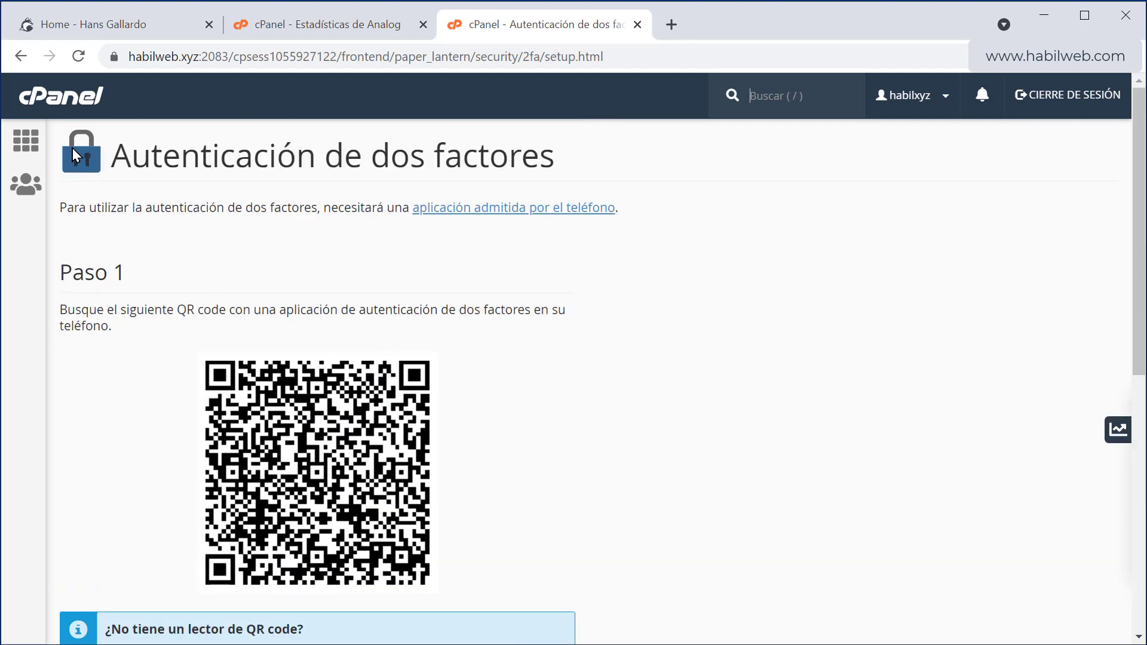
pyautogui.click(51, 95)
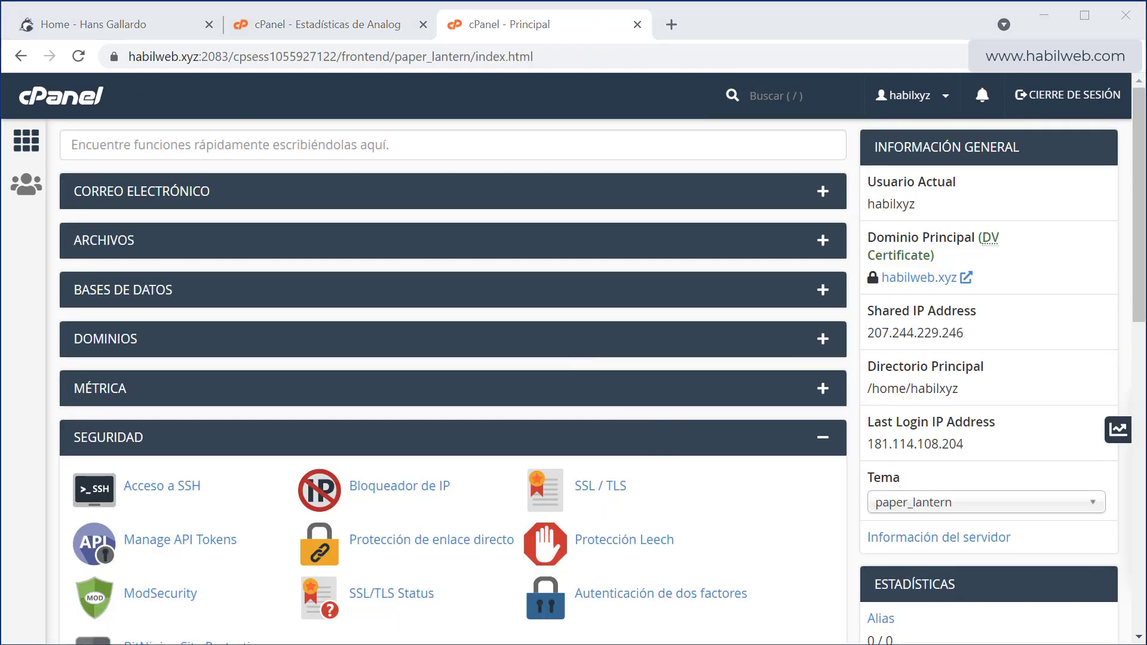
pyautogui.scroll(-2, 514, 538)
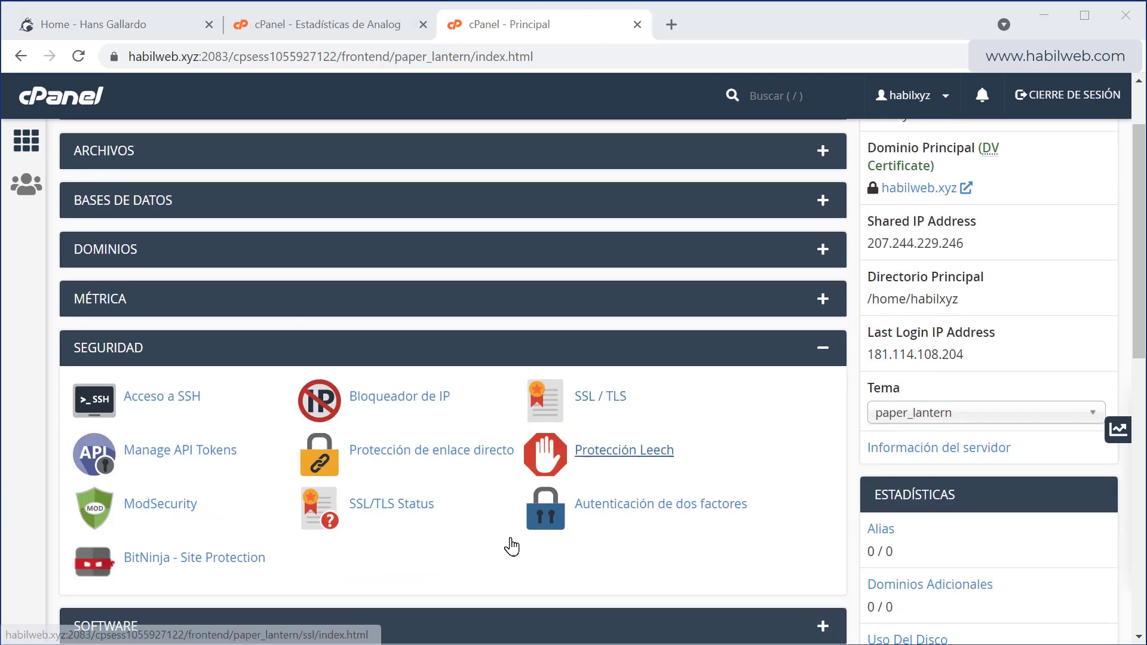
pyautogui.scroll(-2, 674, 498)
pyautogui.scroll(-3, 675, 498)
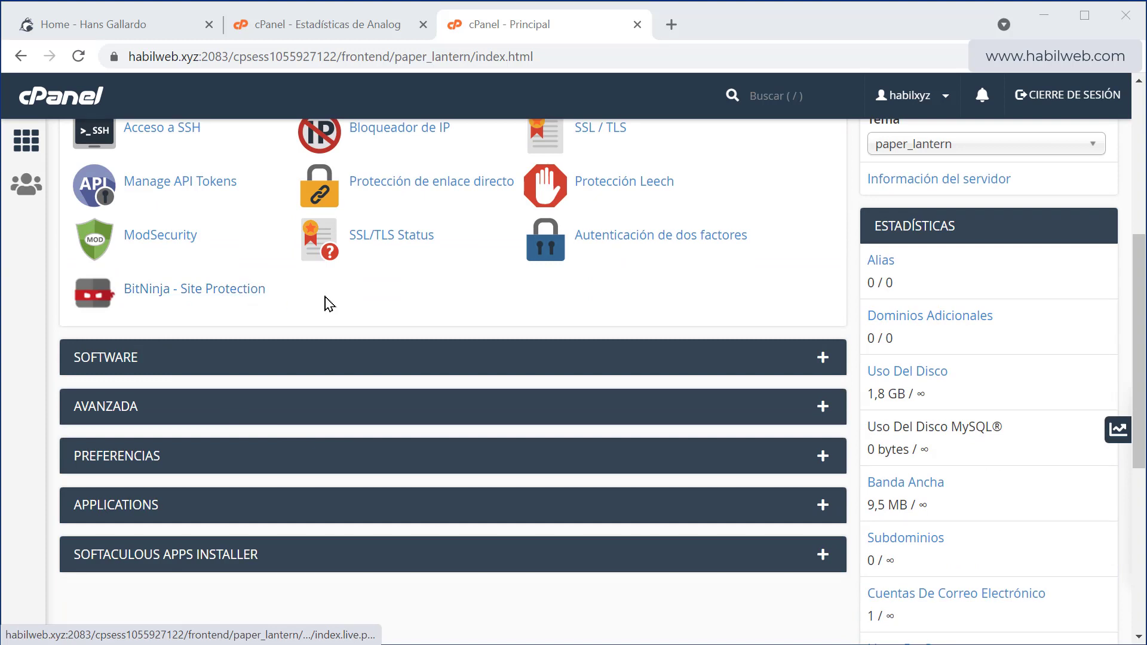
pyautogui.click(228, 290)
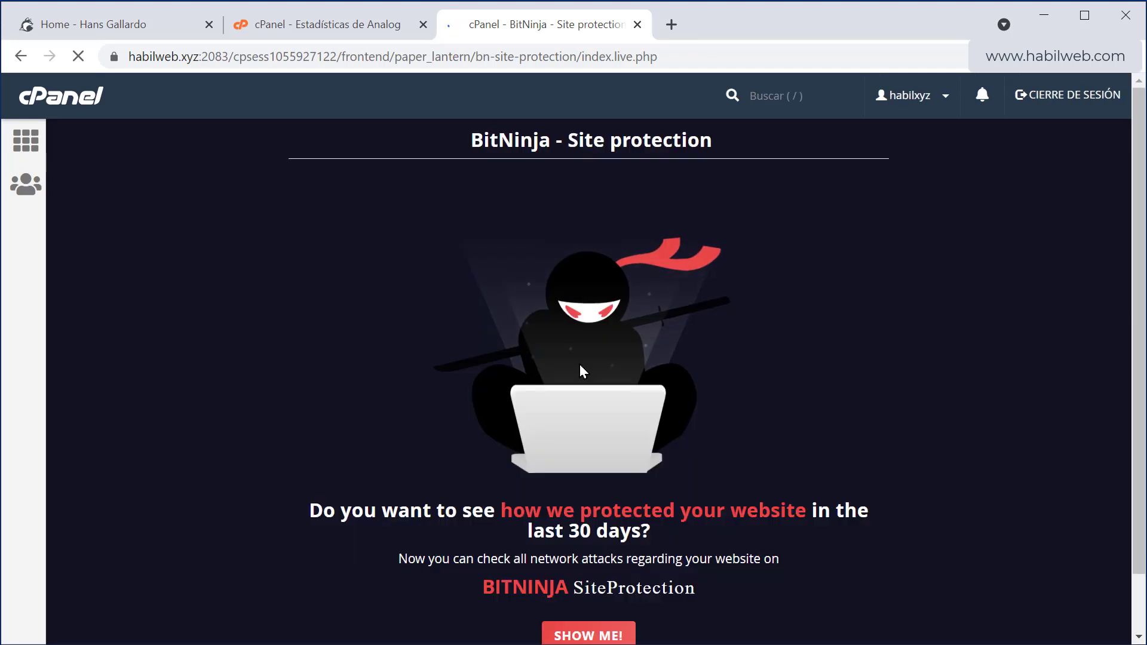
pyautogui.click(20, 56)
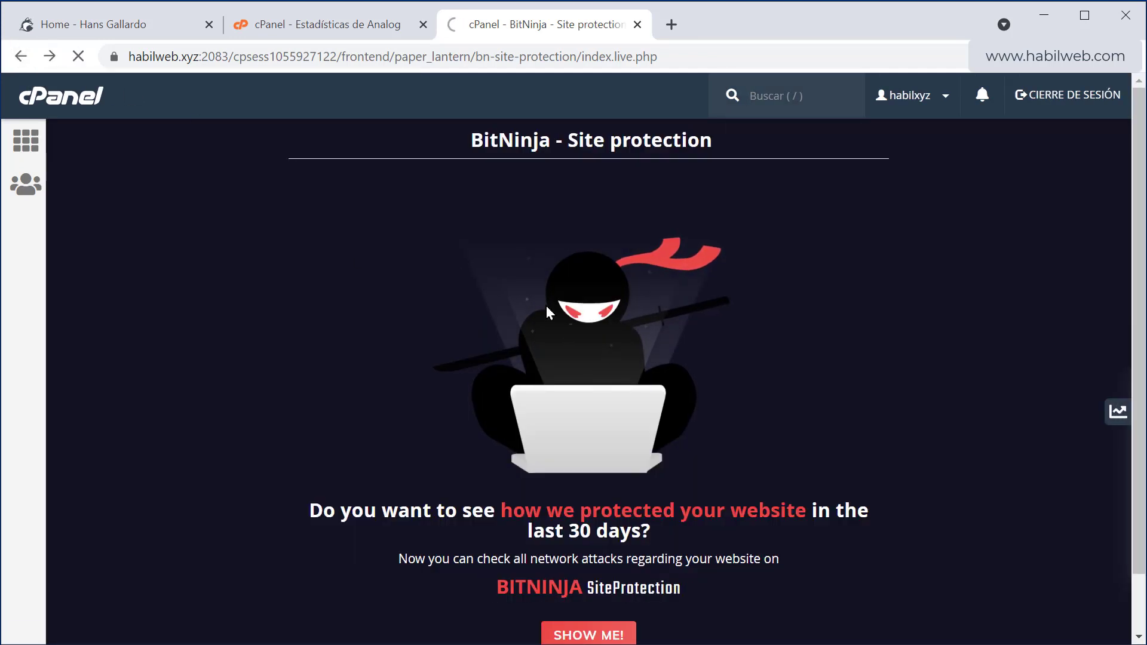
pyautogui.scroll(3, 792, 375)
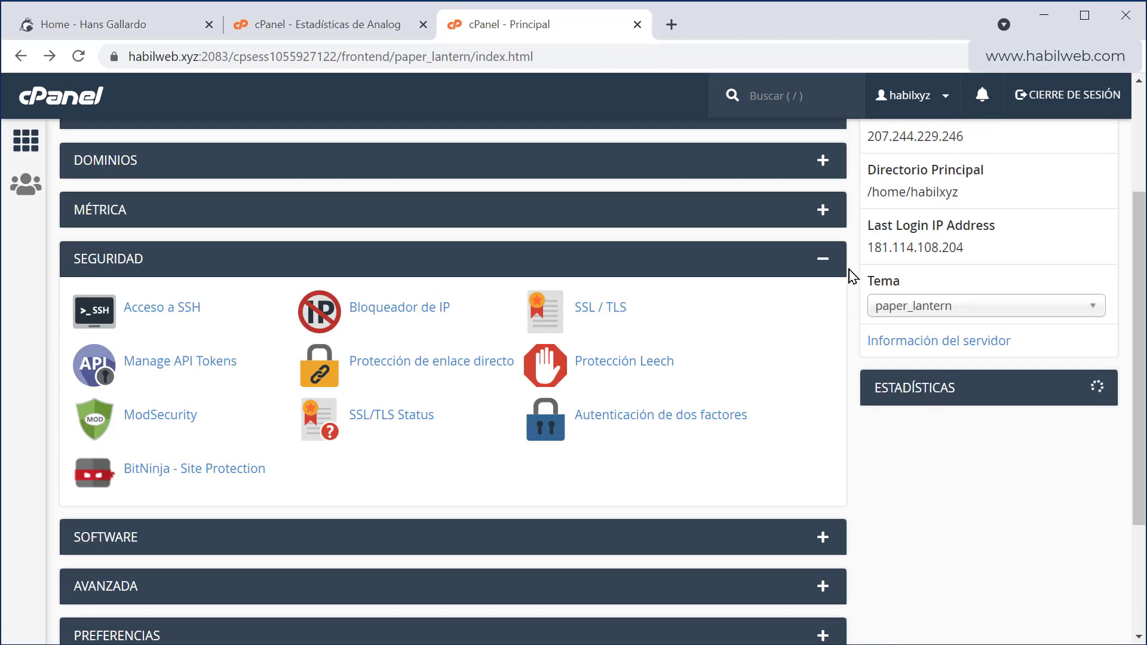
# - Collapse Seguridad and expand the Software group and its Softaculous Apps Installer section
pyautogui.click(823, 263)
pyautogui.click(826, 315)
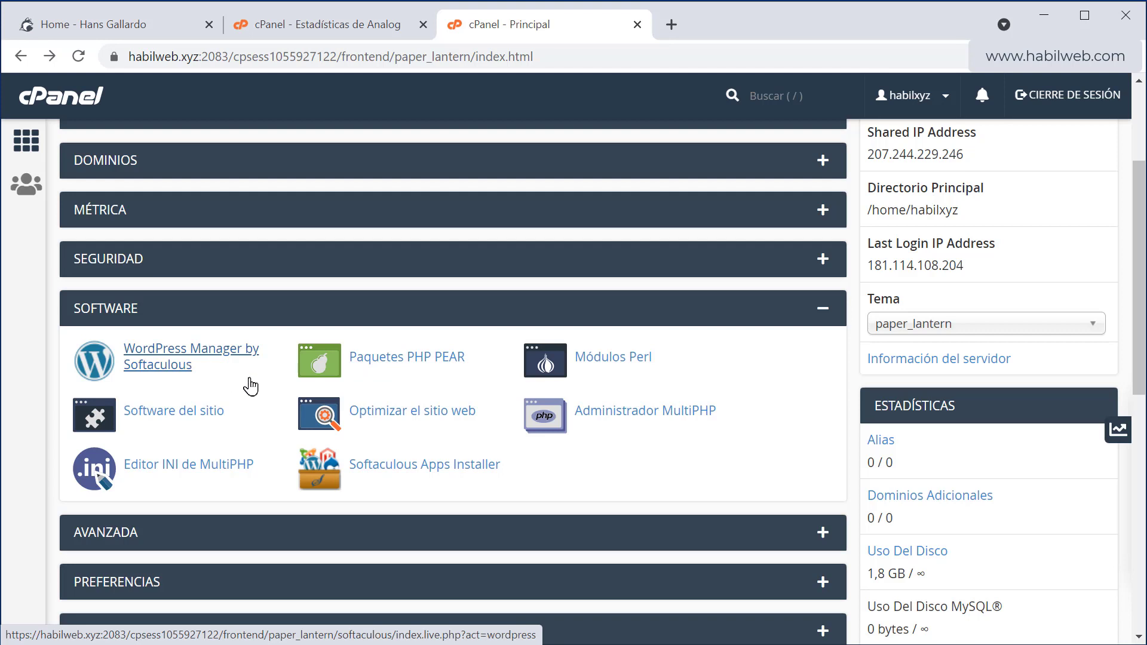
pyautogui.scroll(-1, 219, 374)
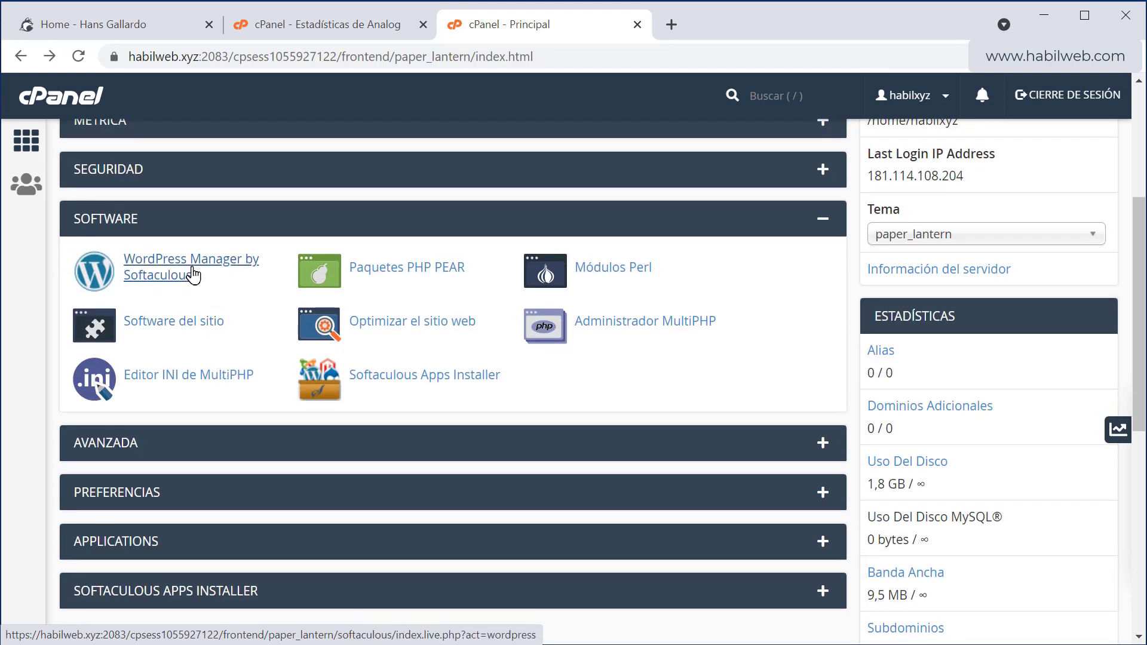
pyautogui.click(810, 605)
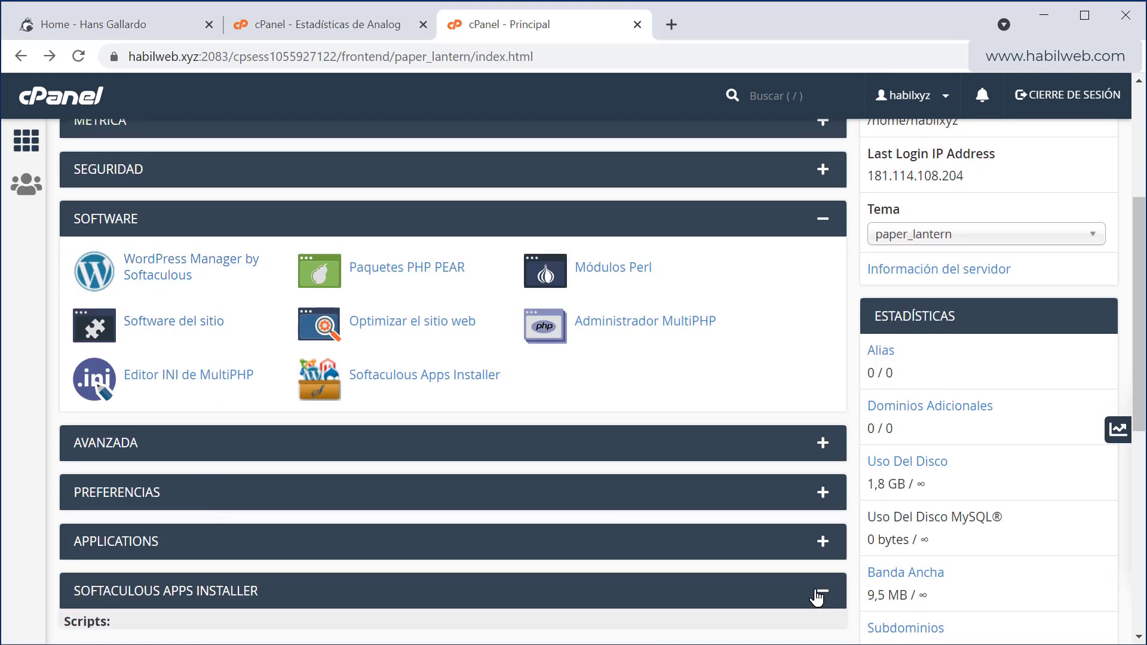
# - Review the Paquetes PHP PEAR page, which shows no installed modules, then return home
pyautogui.scroll(-3, 295, 583)
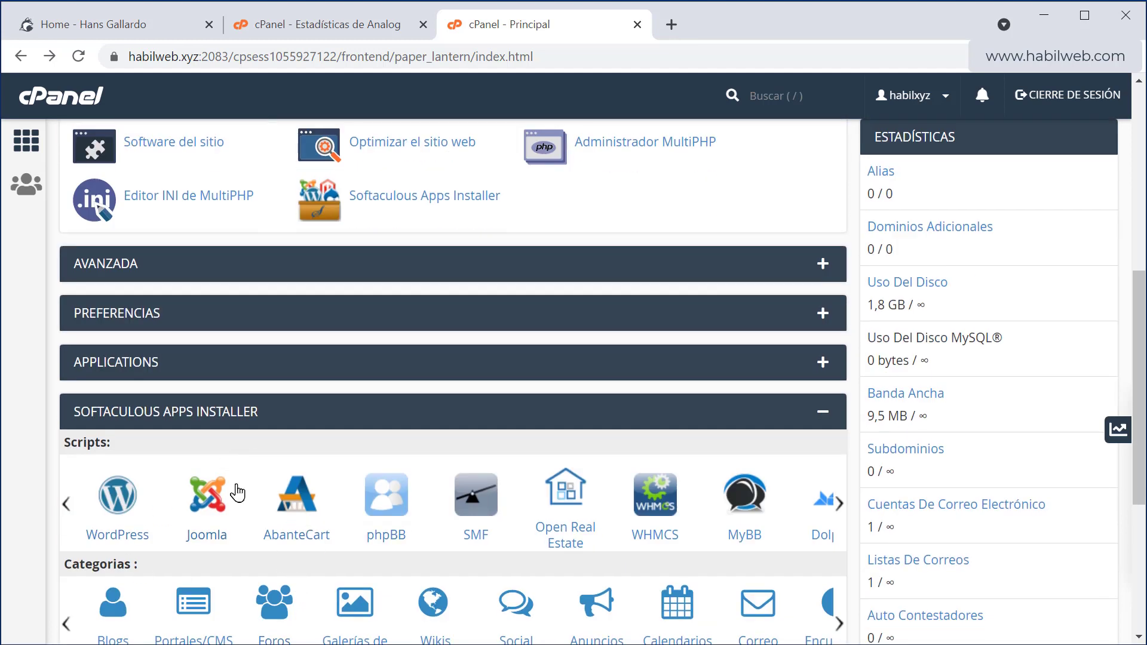
pyautogui.scroll(3, 274, 456)
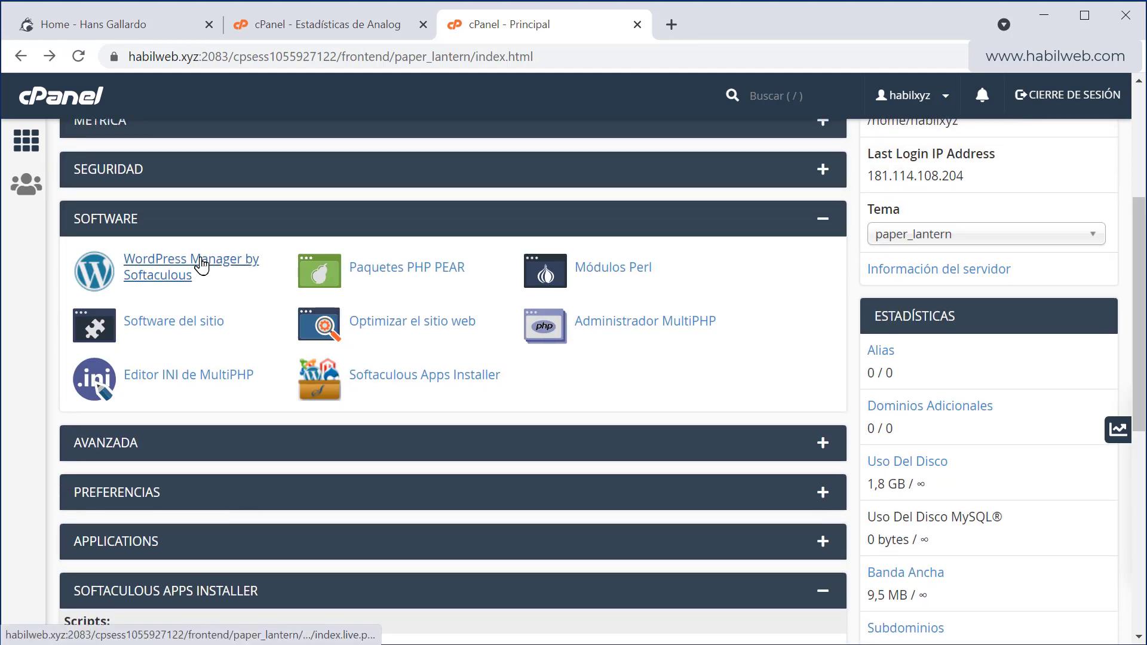
pyautogui.click(427, 277)
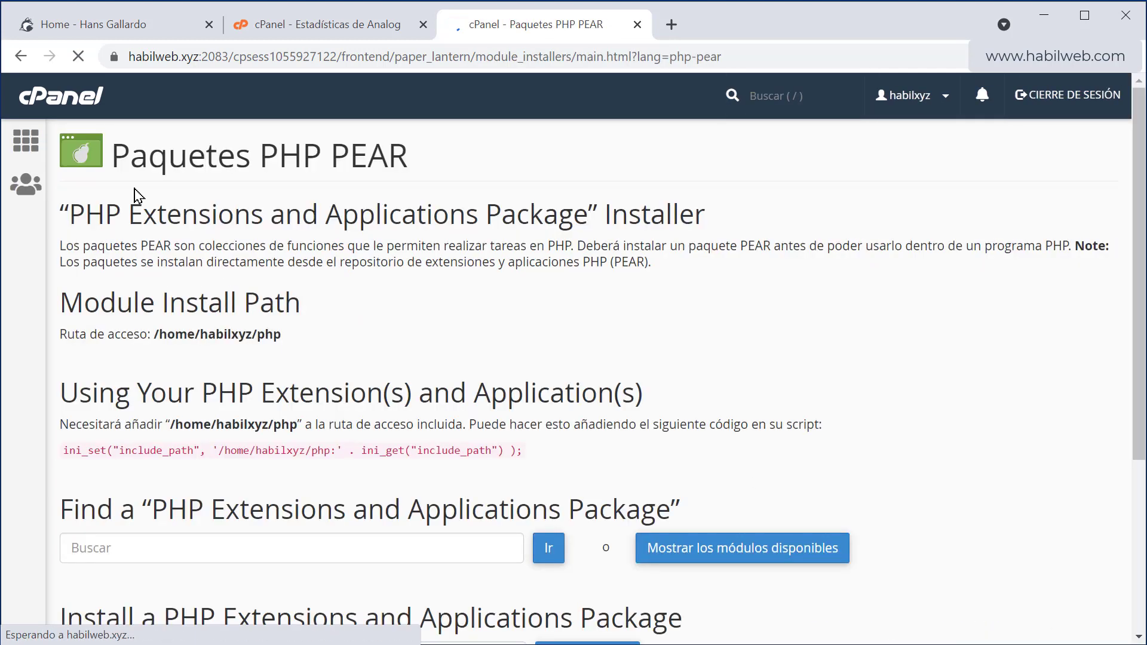
pyautogui.scroll(-3, 391, 412)
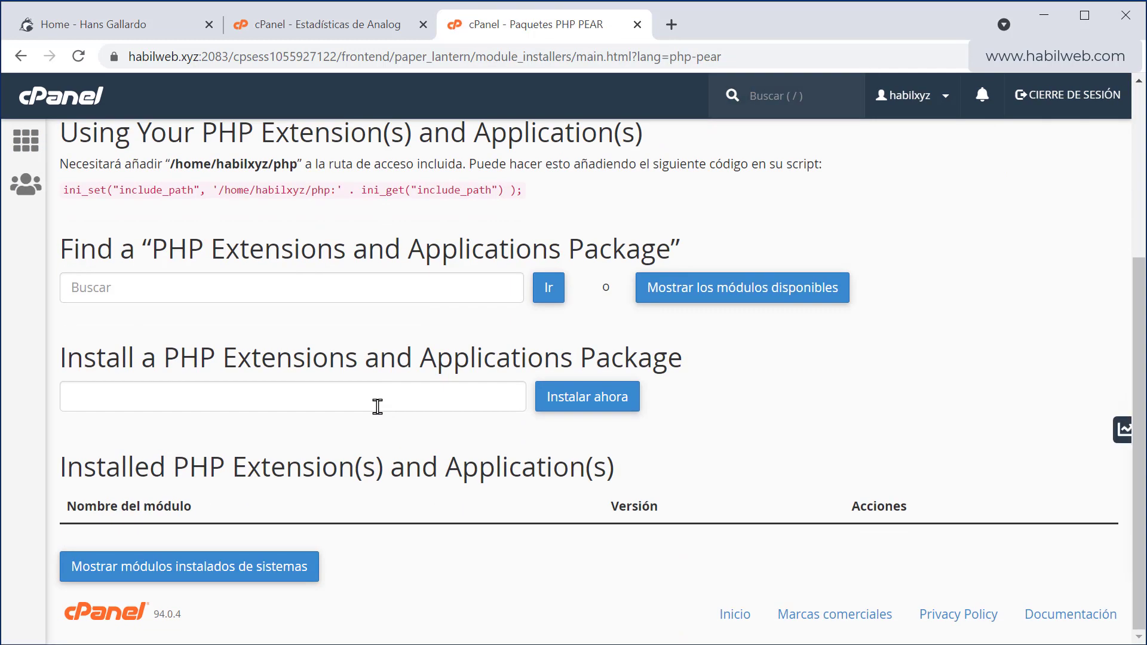
pyautogui.scroll(5, 377, 405)
pyautogui.press('F5')
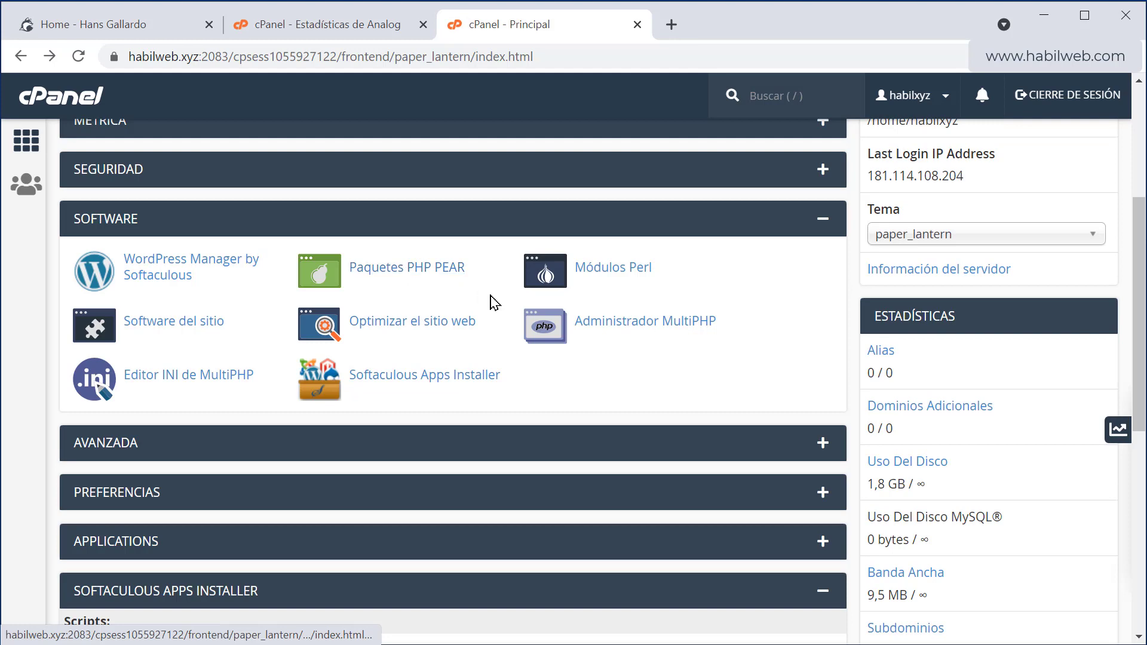
# - Look over the Módulos Perl and Software del sitio pages, returning home after each
pyautogui.click(573, 272)
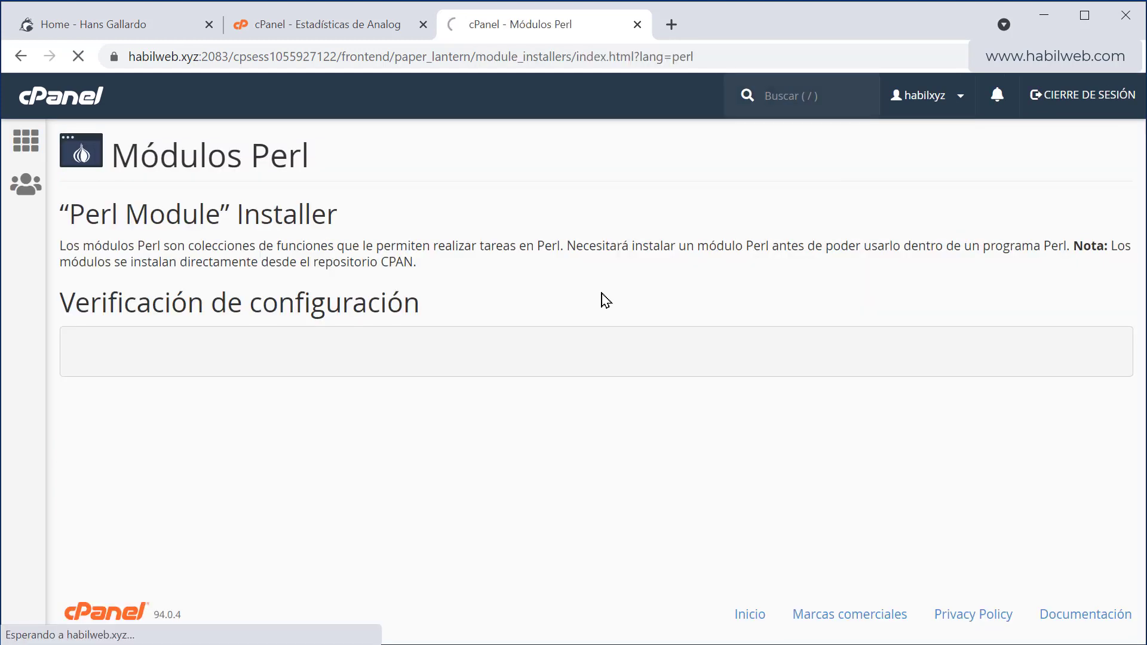
pyautogui.scroll(-5, 546, 421)
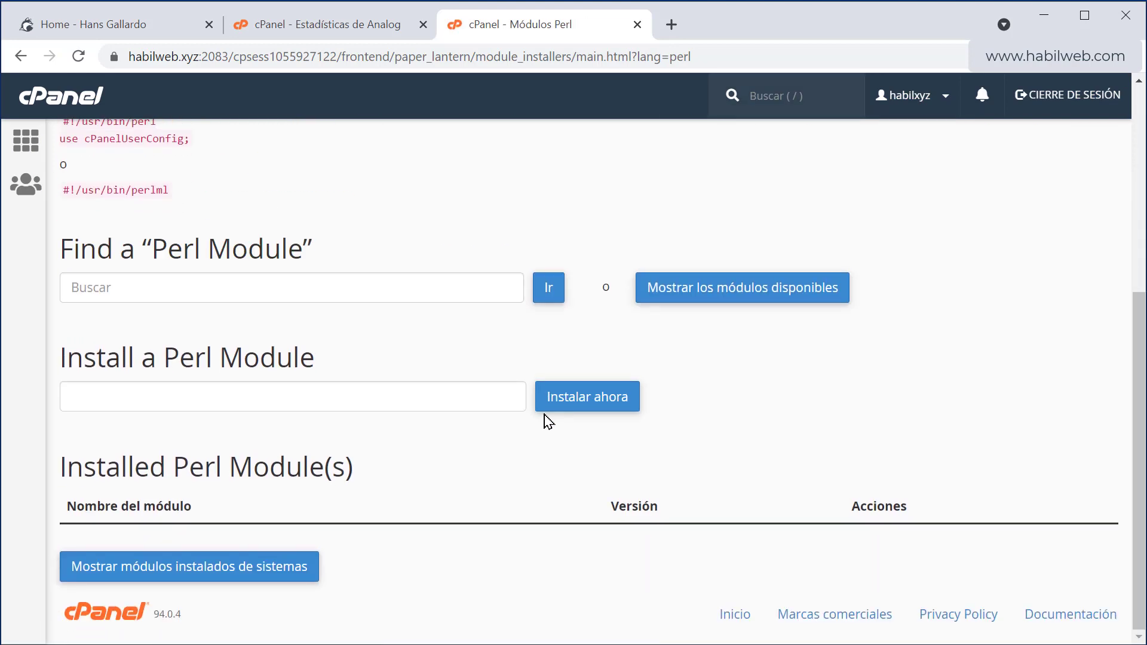
pyautogui.hotkey('alt', 'Left')
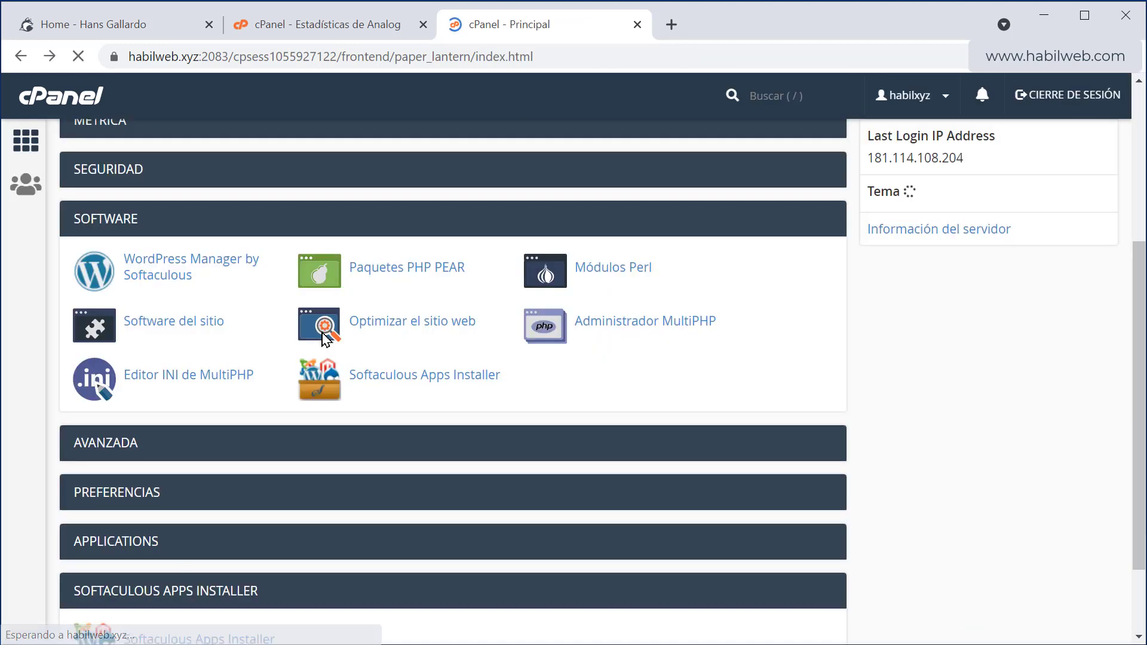
pyautogui.click(199, 328)
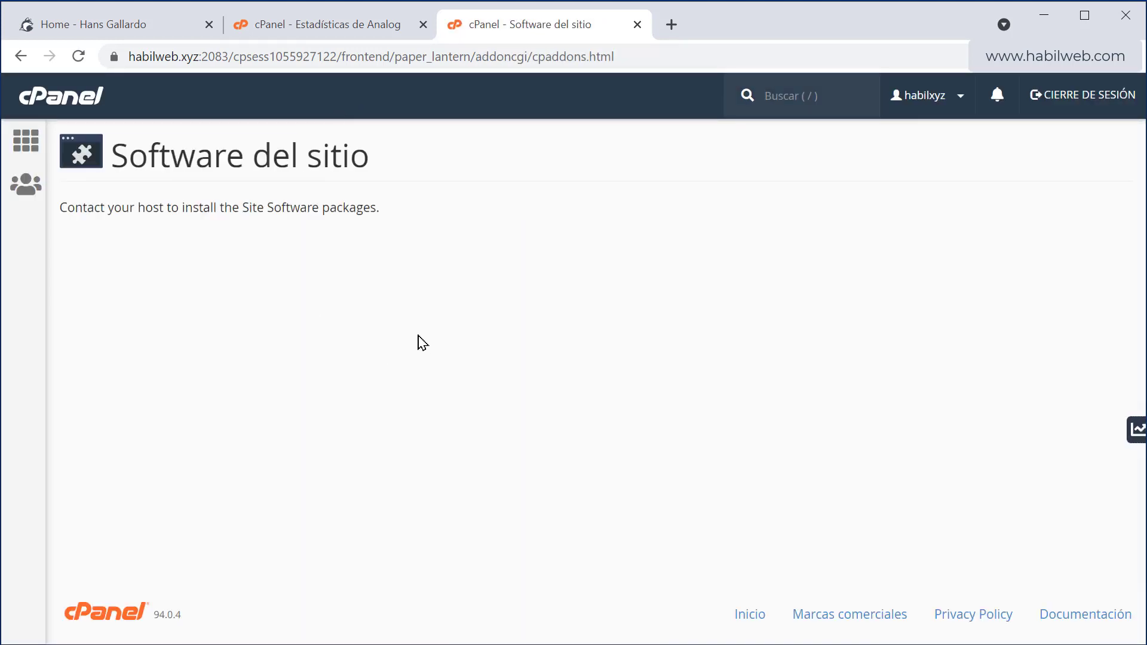
pyautogui.hotkey('alt', 'Left')
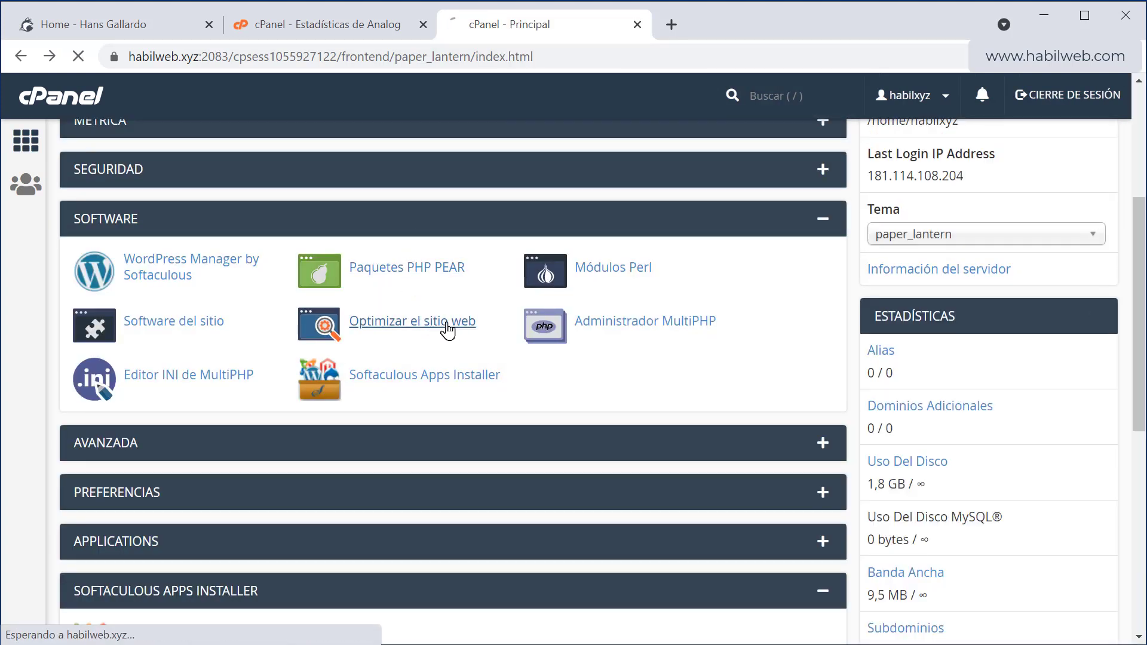
# - Save Optimizar el sitio web with Comprimir todo selected, then return home
pyautogui.click(448, 323)
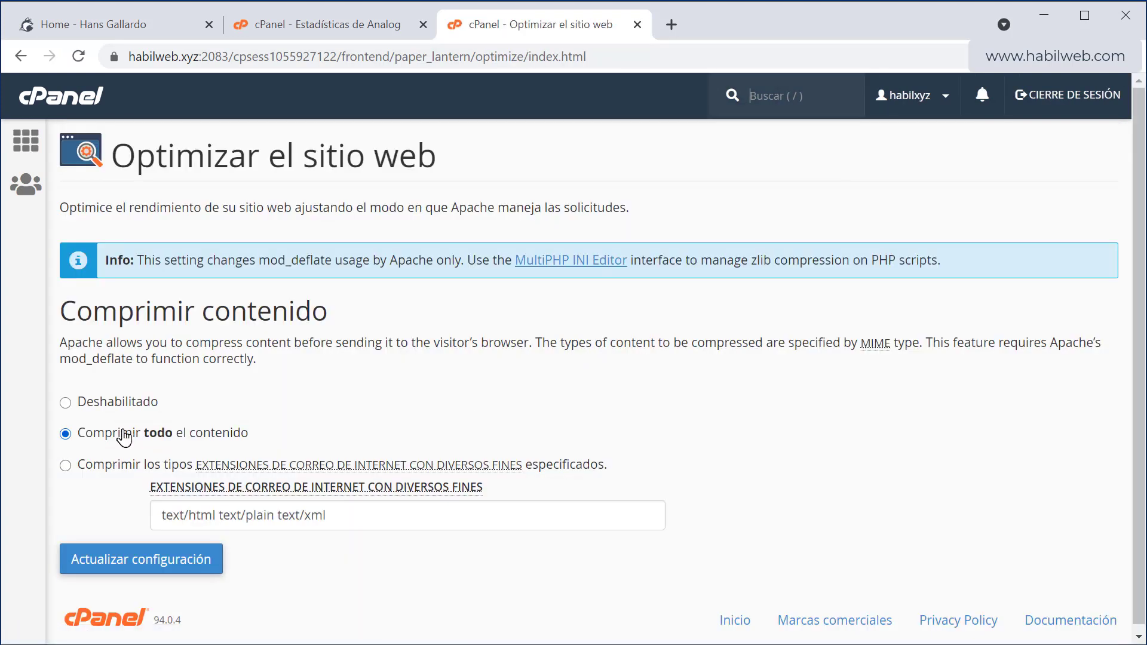
pyautogui.click(189, 565)
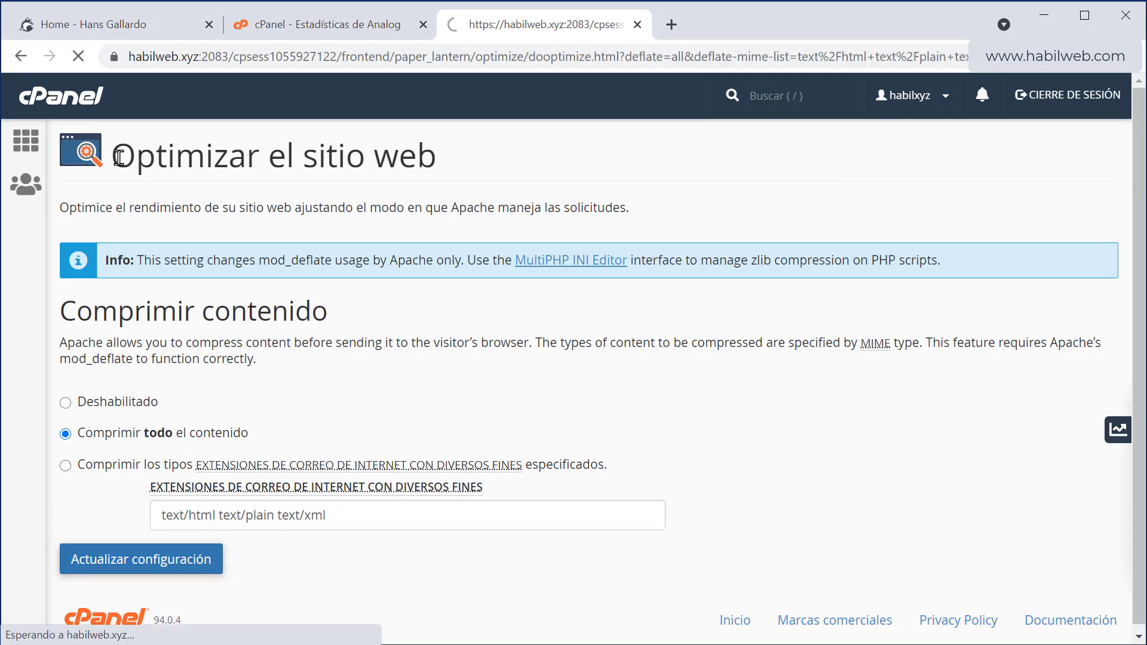
pyautogui.click(26, 141)
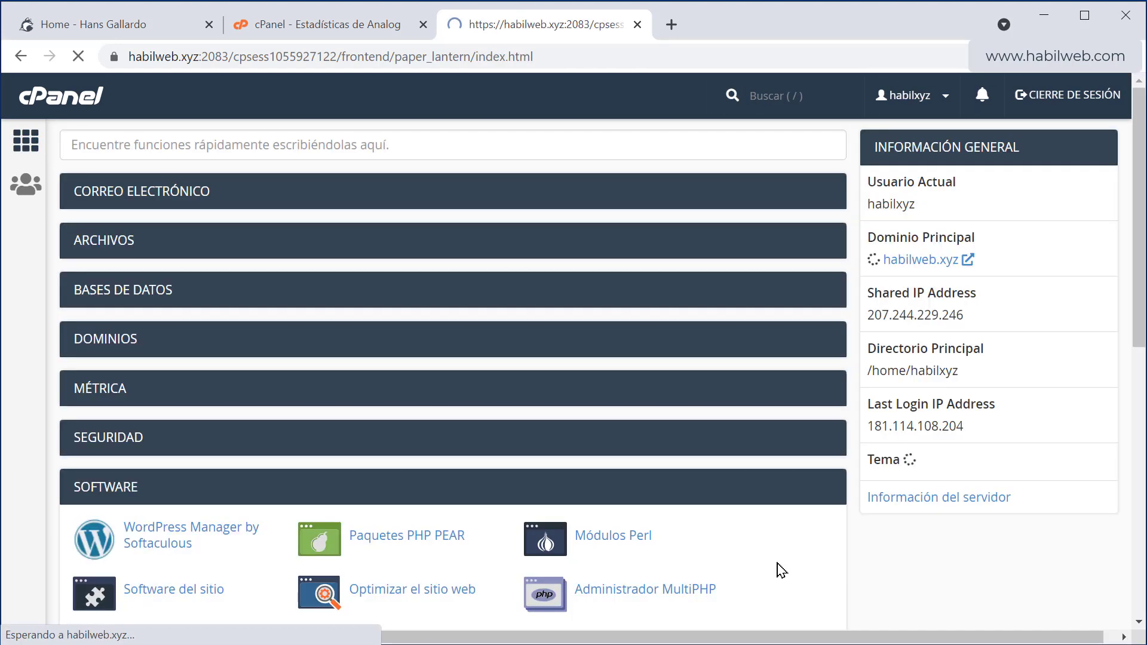
pyautogui.scroll(-3, 735, 525)
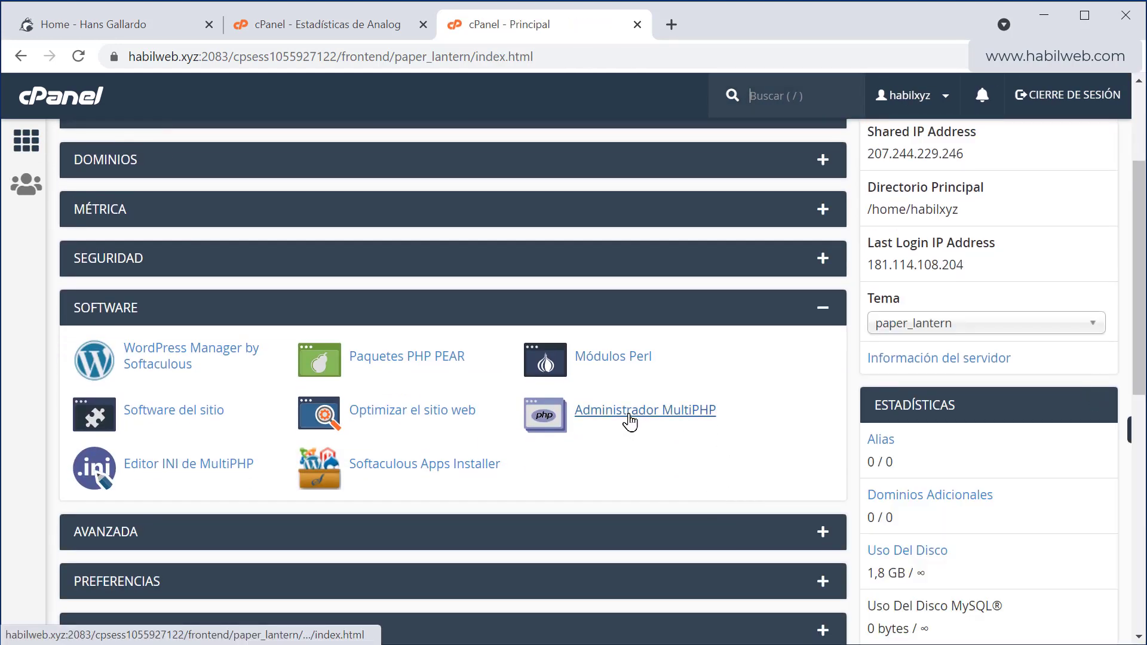
# - In Administrador MultiPHP, set habilweb.xyz to PHP 7.4 (ea-php74) instead of 7.3, then return home
pyautogui.click(630, 422)
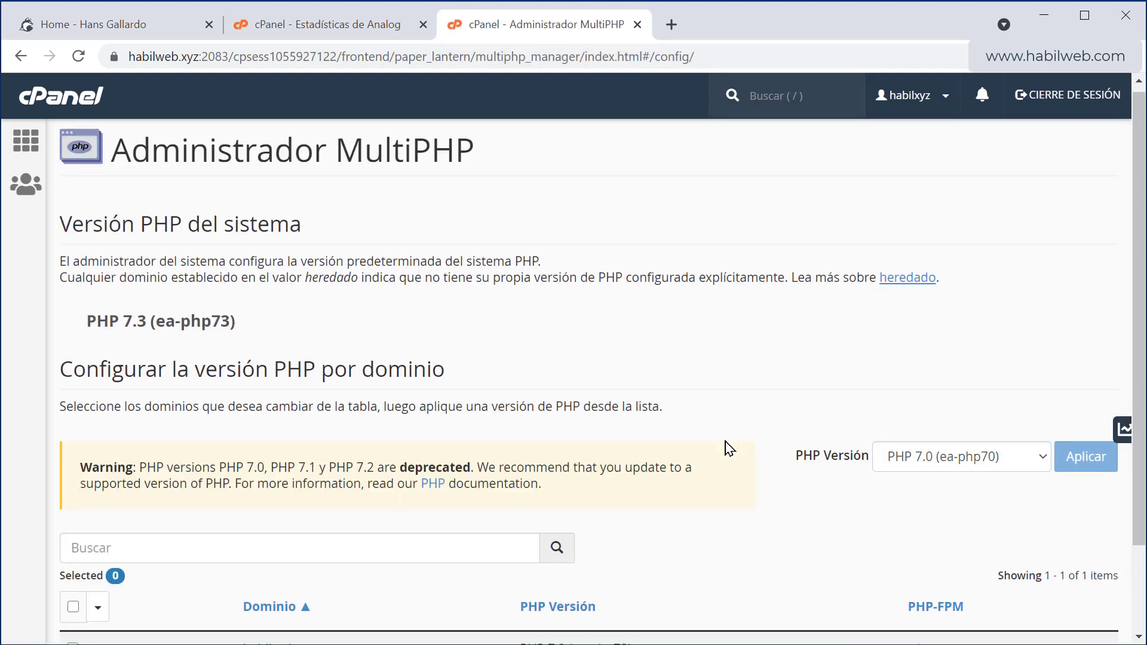
pyautogui.scroll(-2, 429, 486)
pyautogui.click(72, 543)
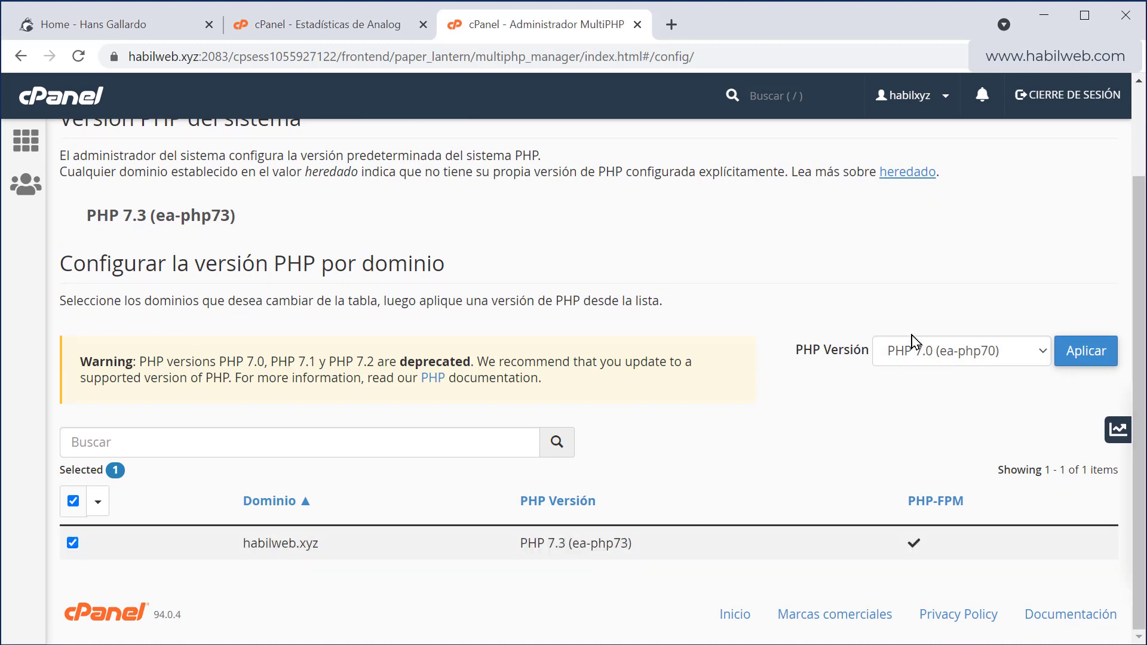
pyautogui.click(996, 357)
pyautogui.click(972, 444)
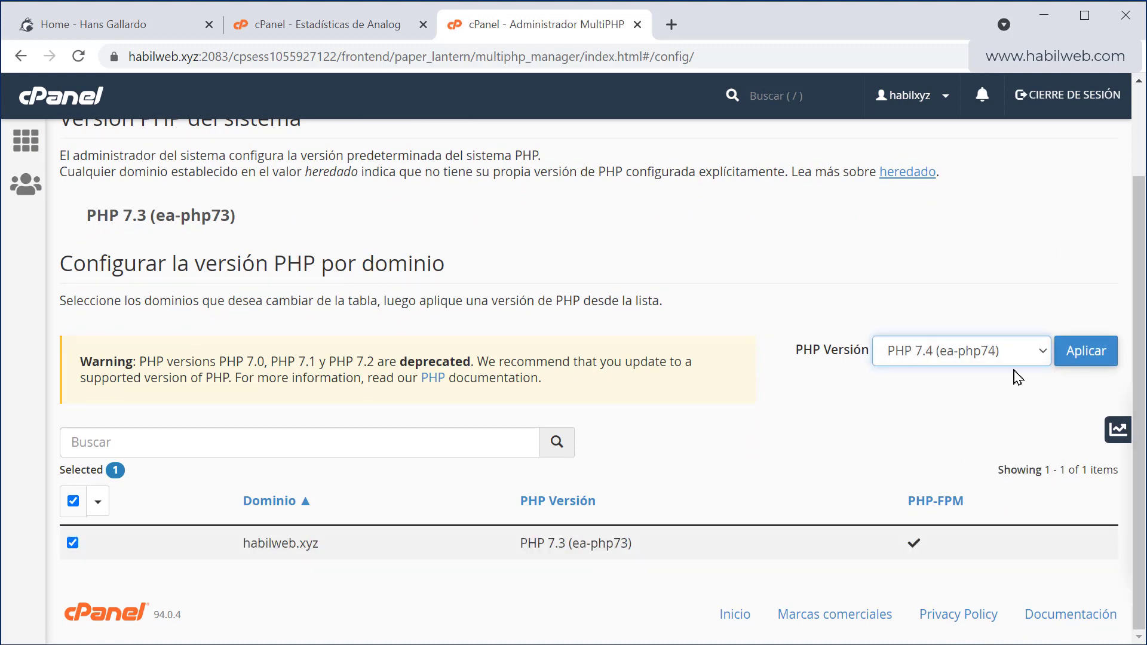
pyautogui.click(1079, 353)
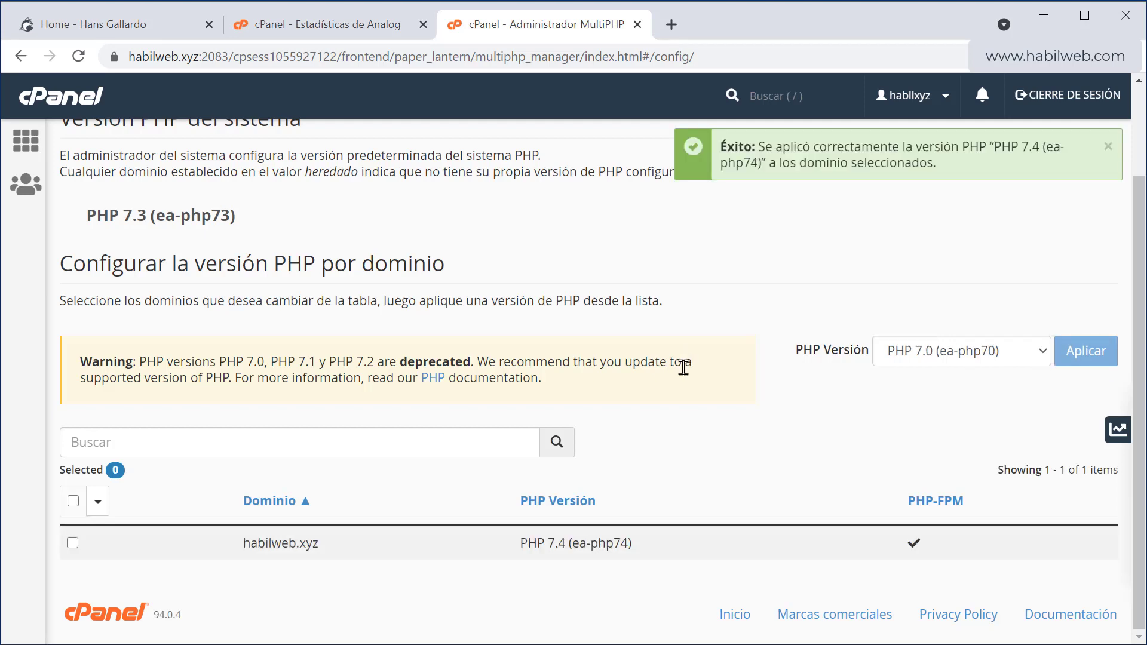
pyautogui.scroll(3, 686, 546)
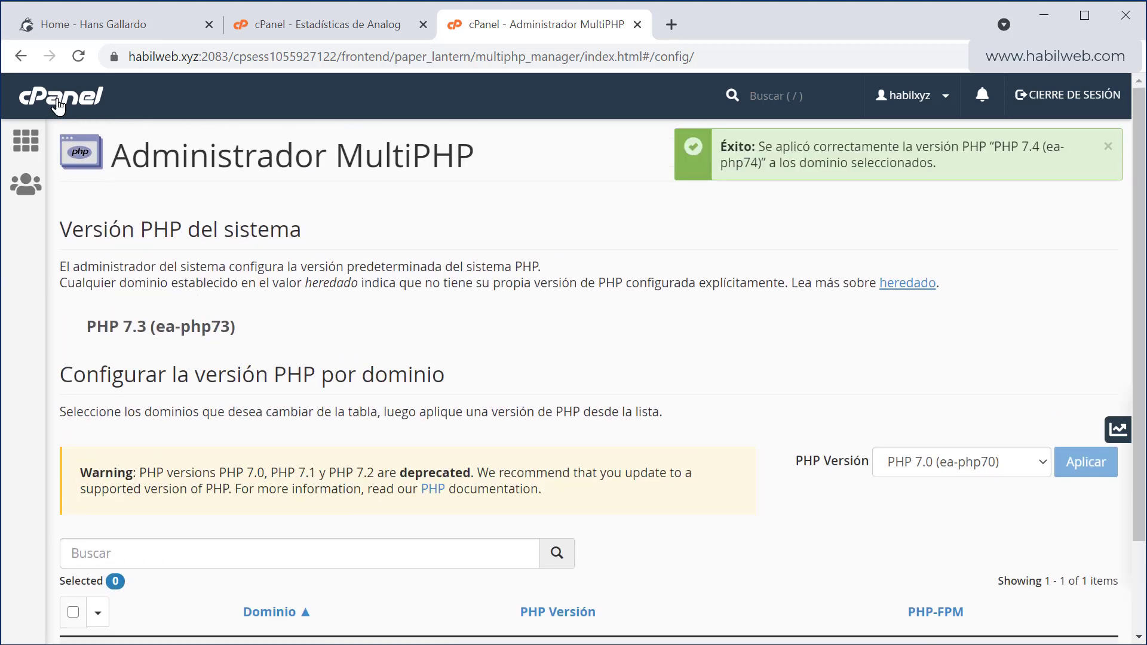
pyautogui.click(58, 105)
pyautogui.scroll(-3, 640, 428)
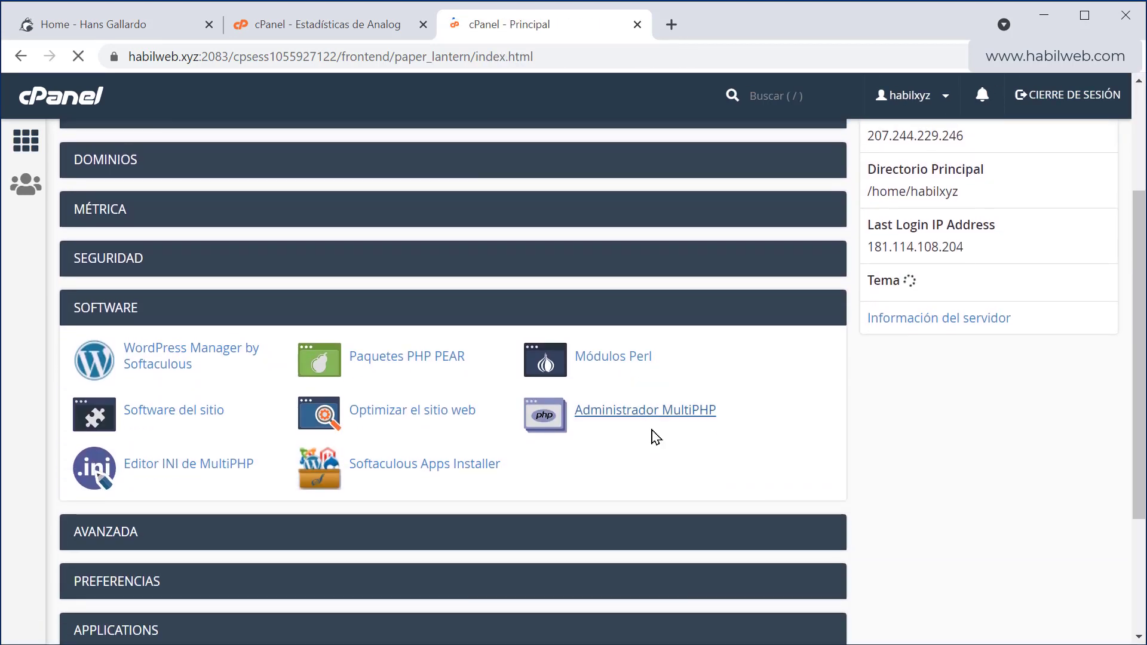
# - Open Editor INI de MultiPHP with habilweb.xyz as the location
pyautogui.click(186, 465)
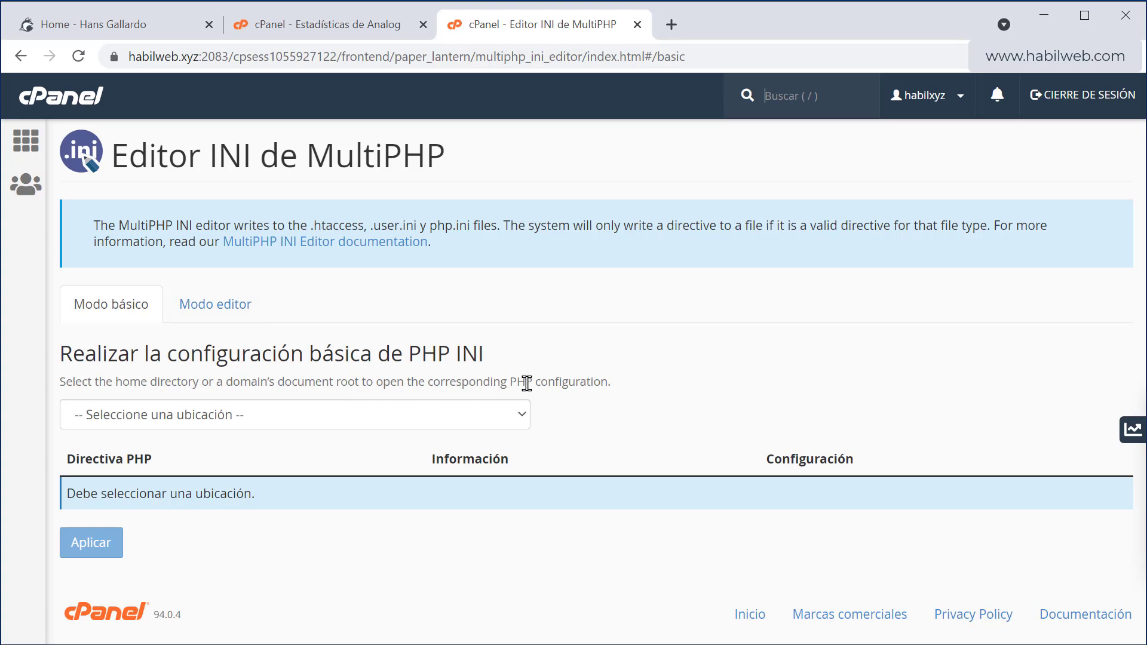
pyautogui.click(471, 419)
pyautogui.click(280, 474)
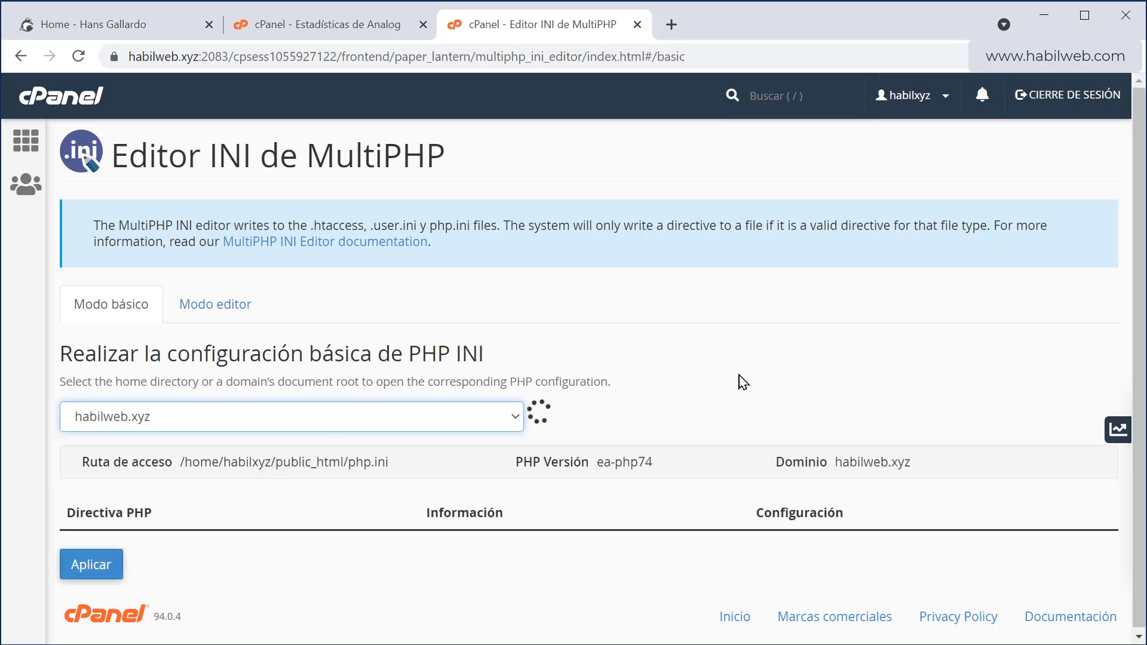
pyautogui.scroll(-6, 741, 394)
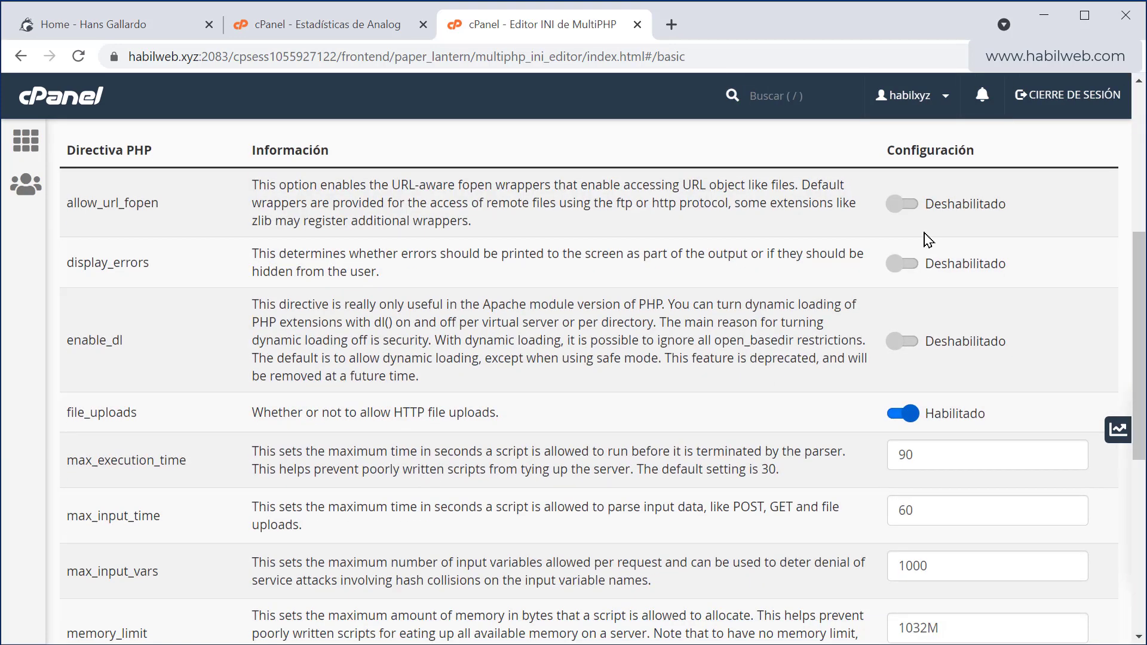
# - Toggle allow_url_fopen and display_errors, apply the INI settings, and return home
pyautogui.click(907, 215)
pyautogui.click(906, 210)
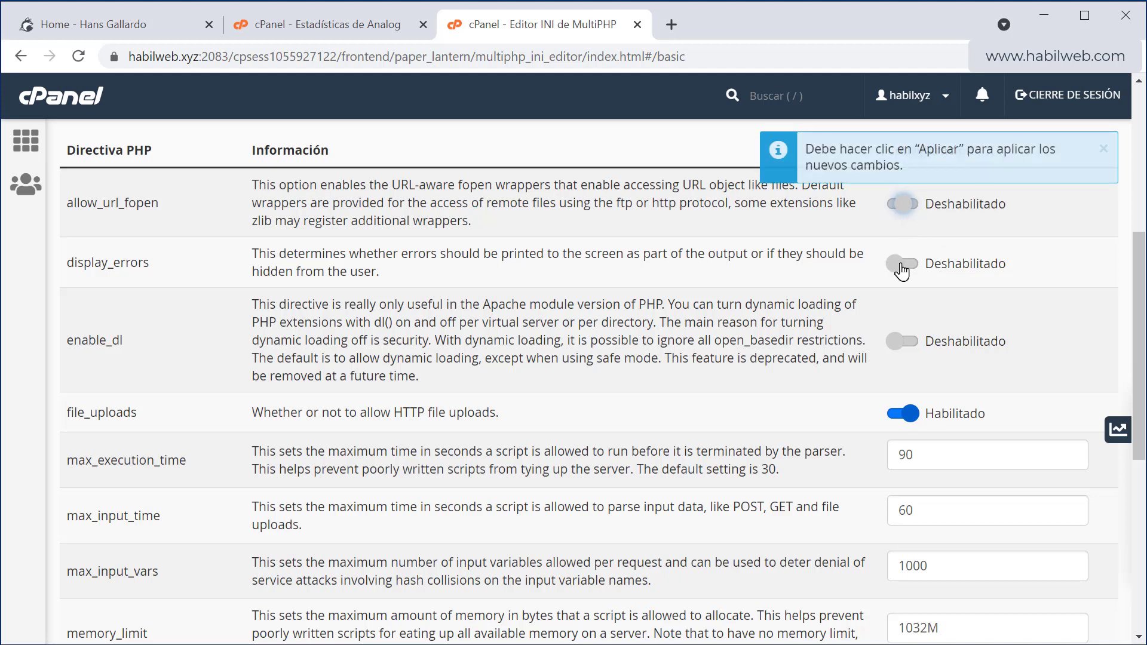
pyautogui.click(904, 266)
pyautogui.scroll(-5, 932, 275)
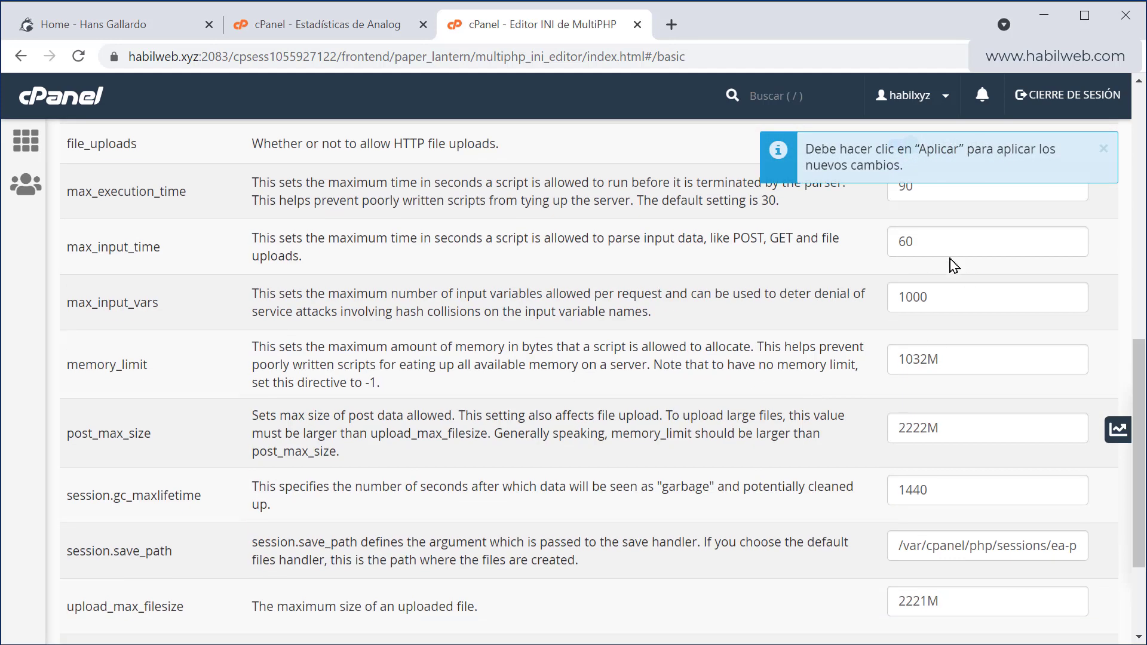
pyautogui.scroll(-3, 944, 471)
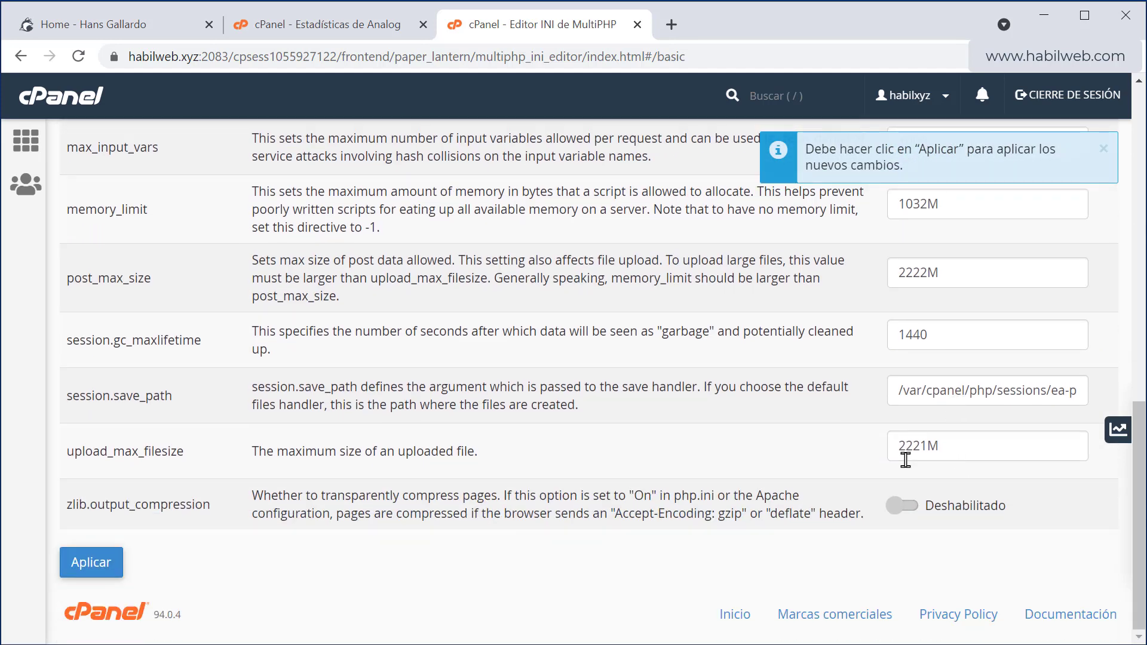
pyautogui.click(93, 560)
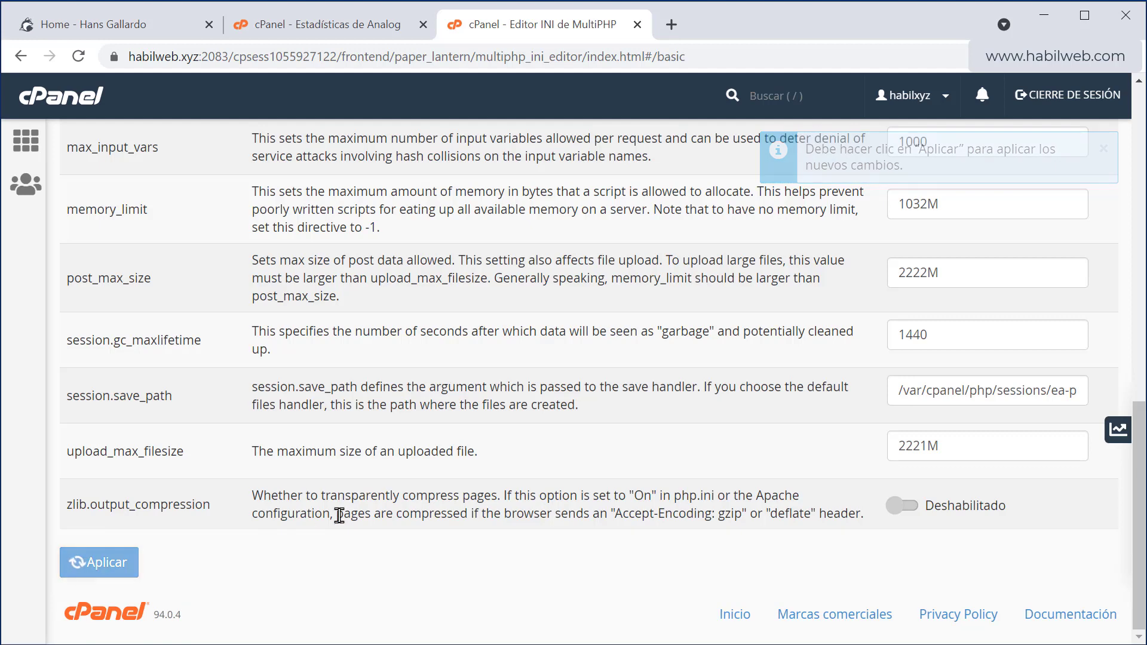
pyautogui.click(75, 108)
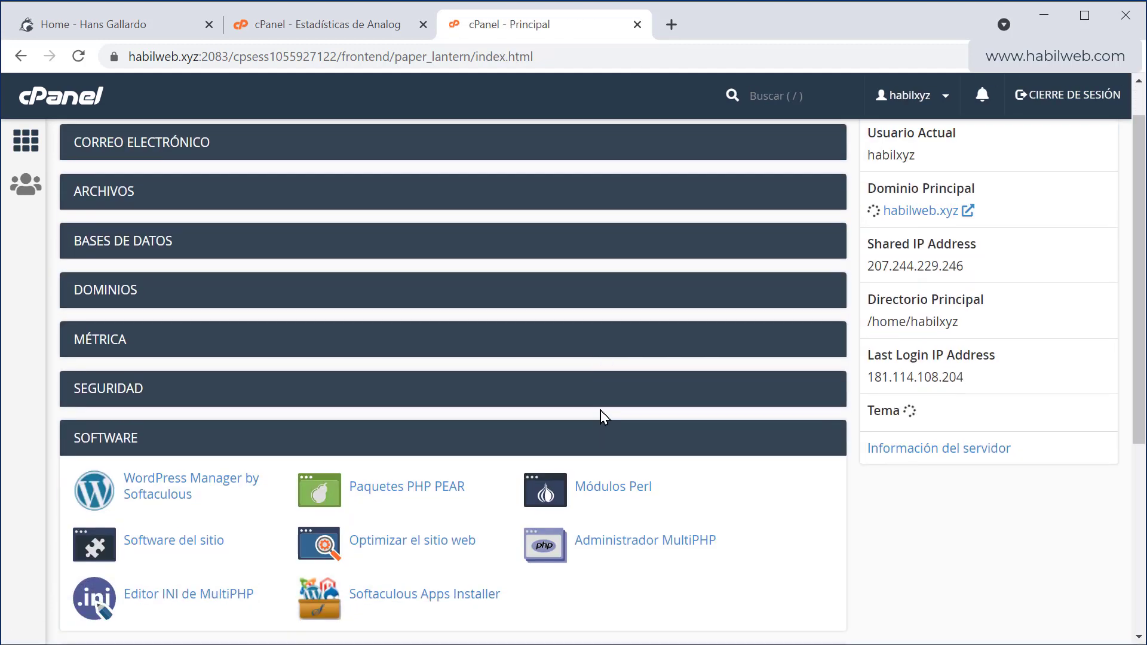
pyautogui.scroll(-3, 601, 410)
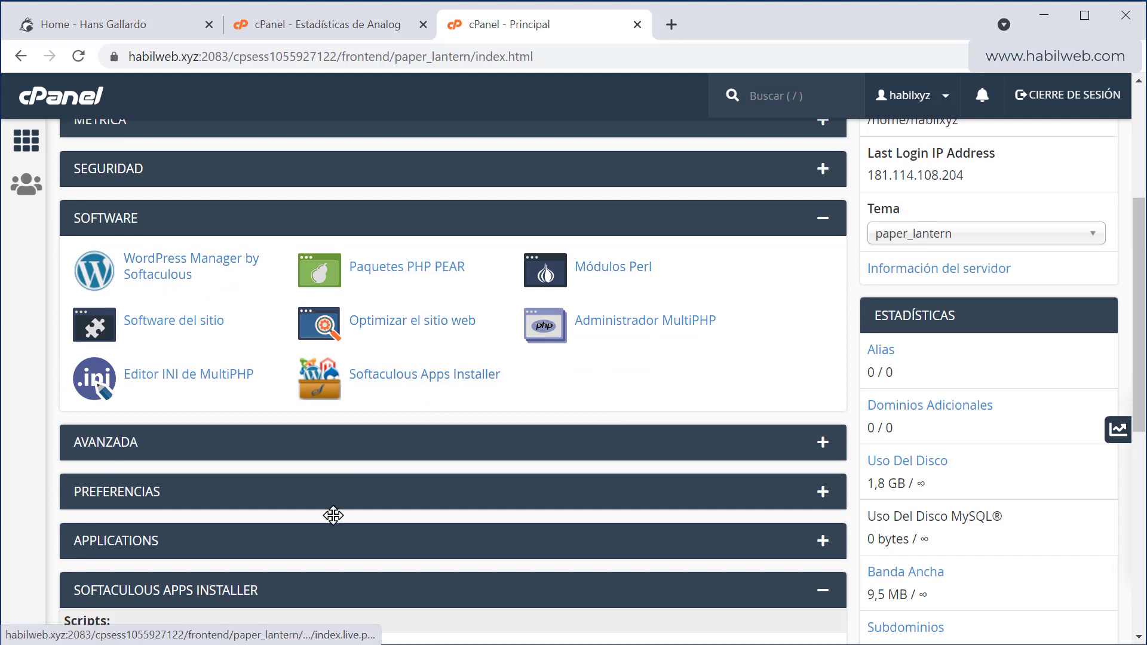
pyautogui.scroll(-3, 333, 515)
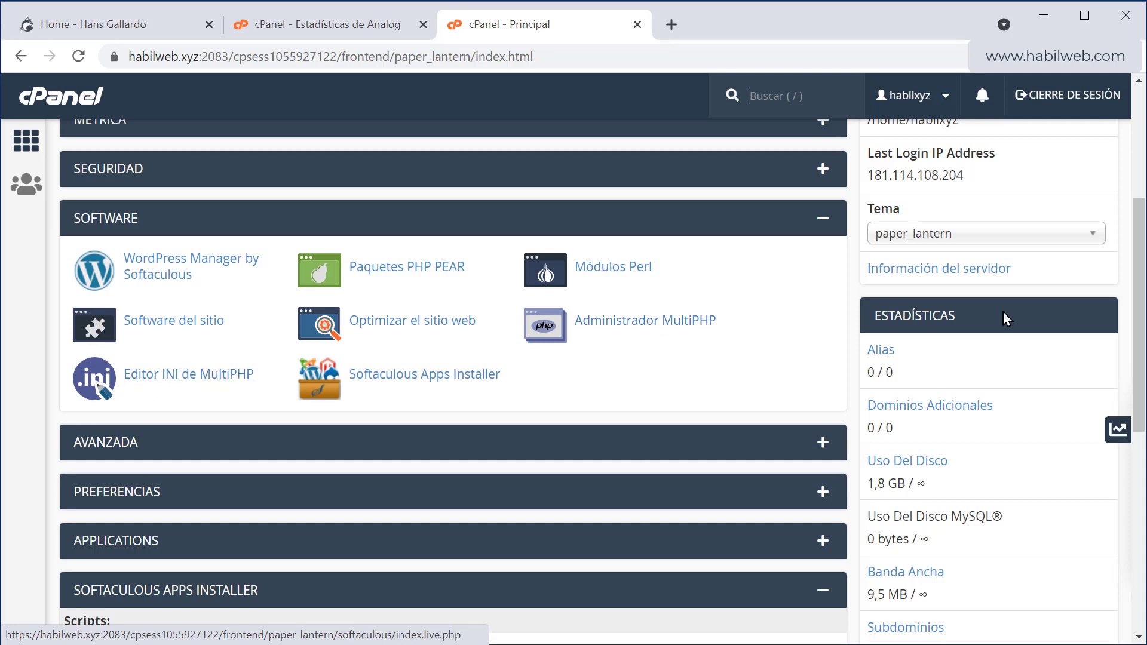
# - Collapse Software, expand Avanzada, and open Trabajos de cron
pyautogui.click(824, 221)
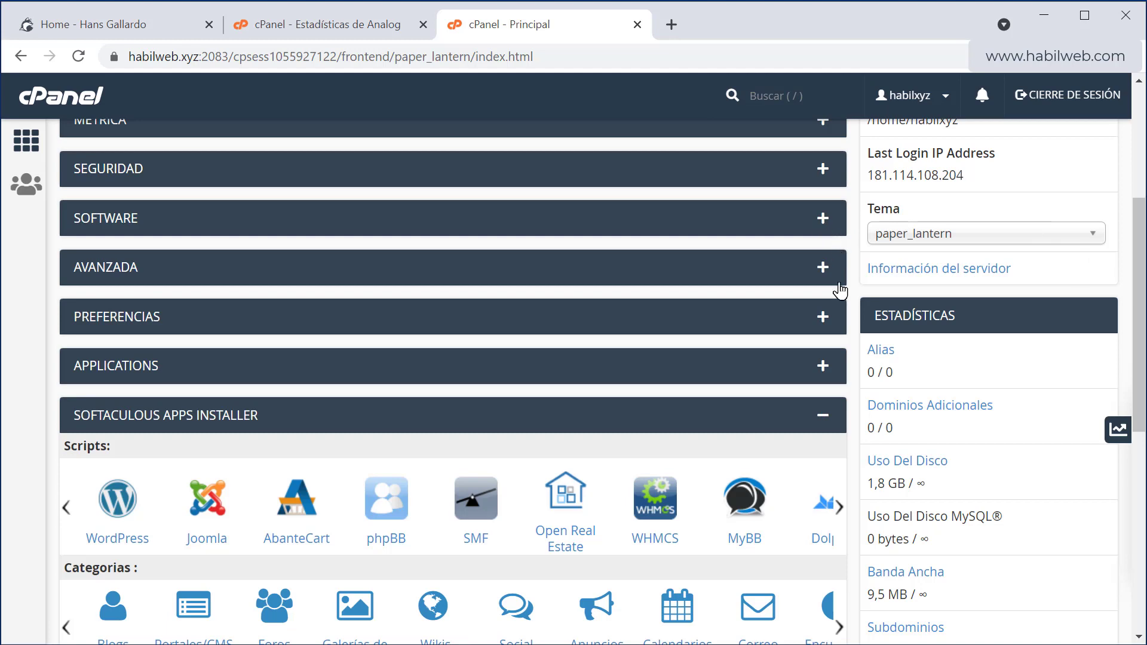
pyautogui.click(827, 269)
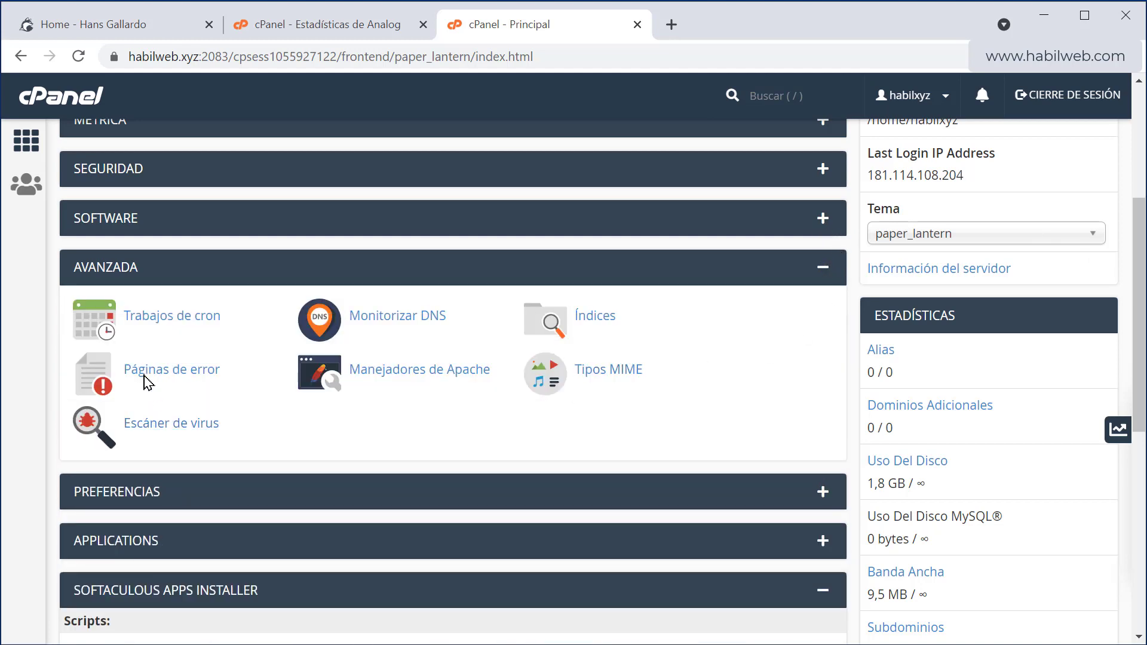
pyautogui.click(197, 326)
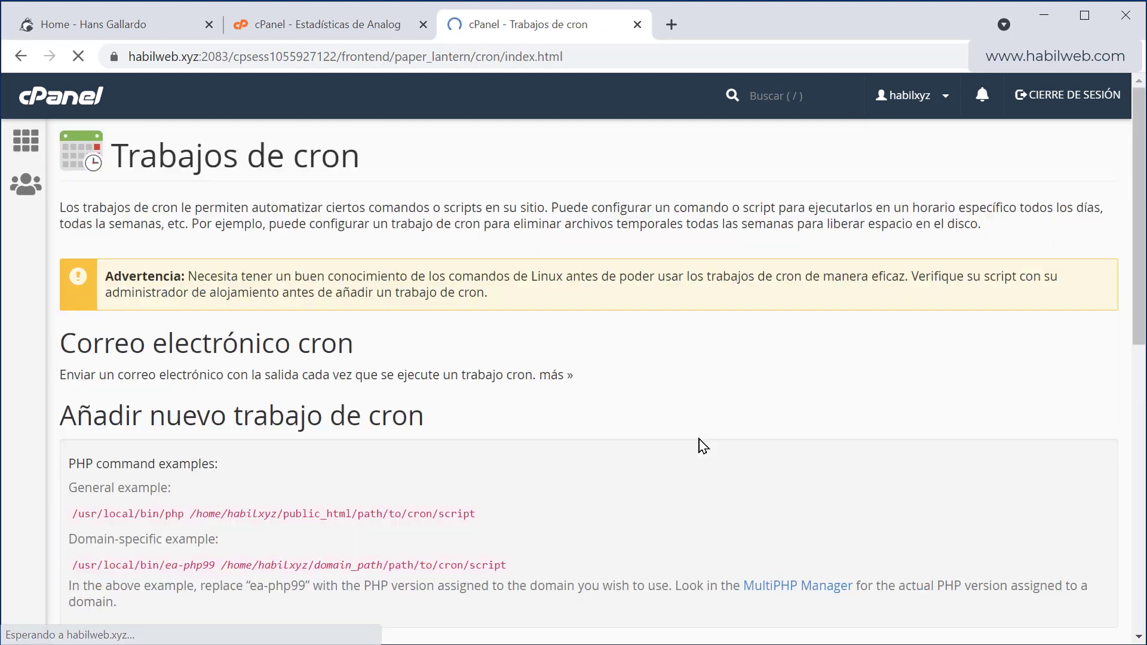
pyautogui.scroll(-5, 699, 440)
pyautogui.scroll(-10, 703, 440)
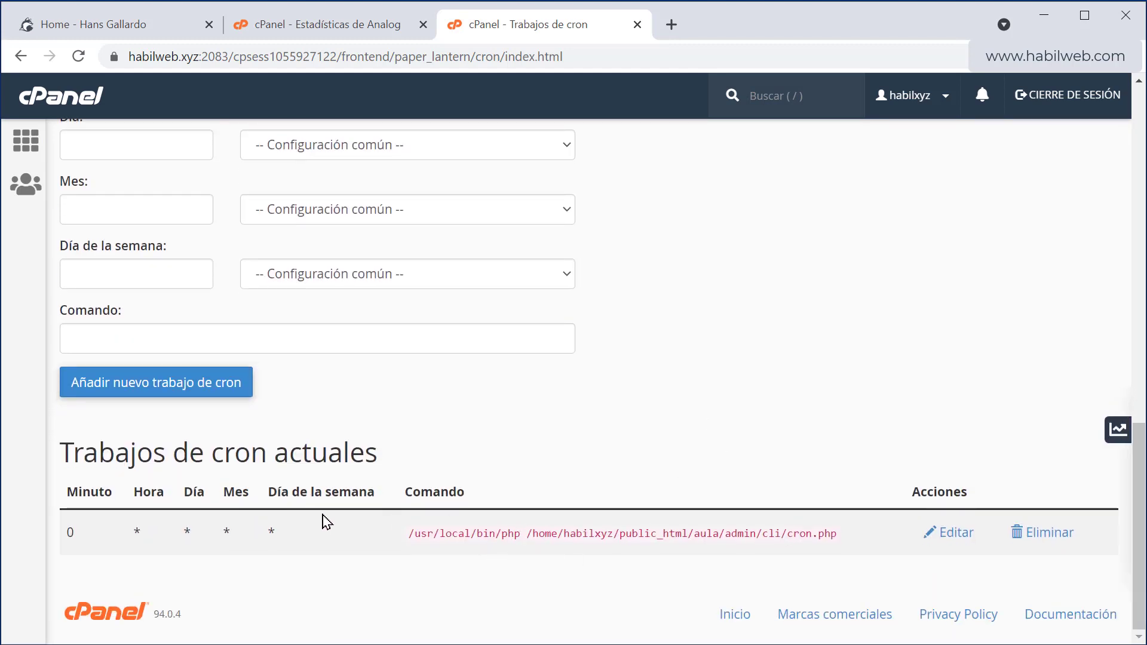
# - Delete the cron.php cron job, confirm, and return to the main page
pyautogui.click(1049, 532)
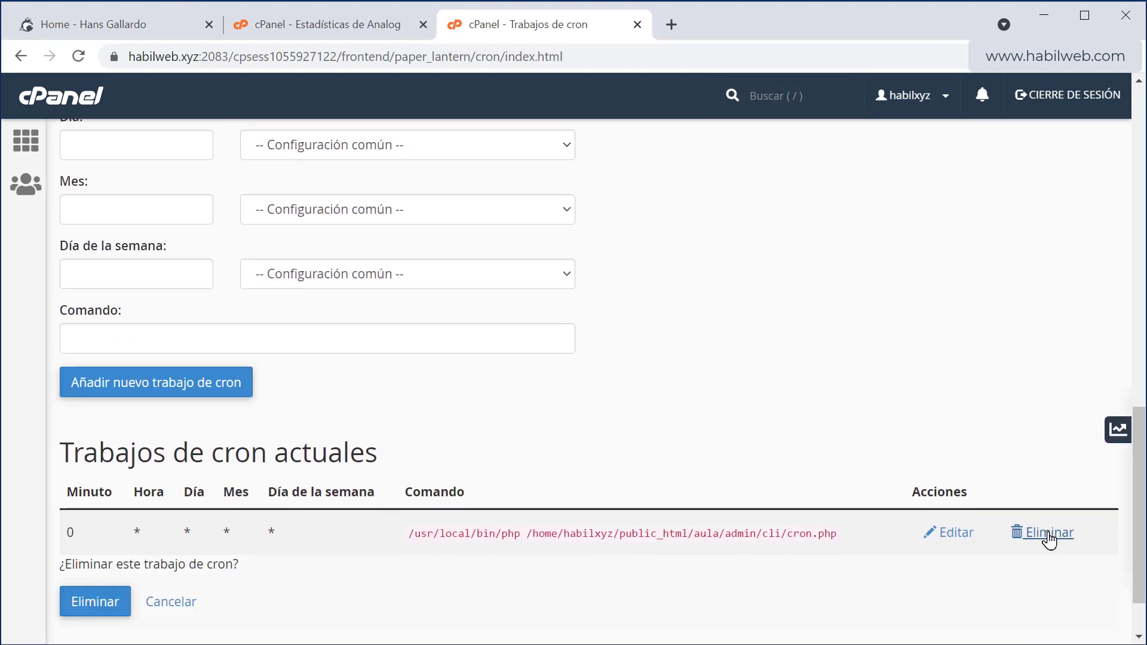
pyautogui.click(95, 604)
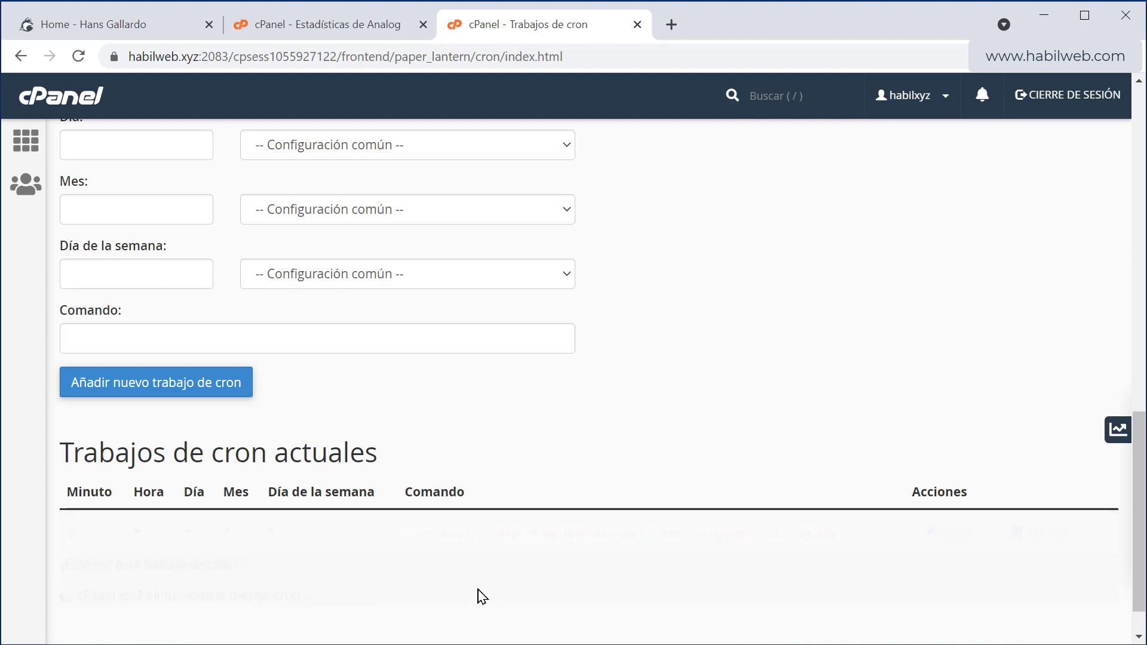
pyautogui.scroll(8, 574, 557)
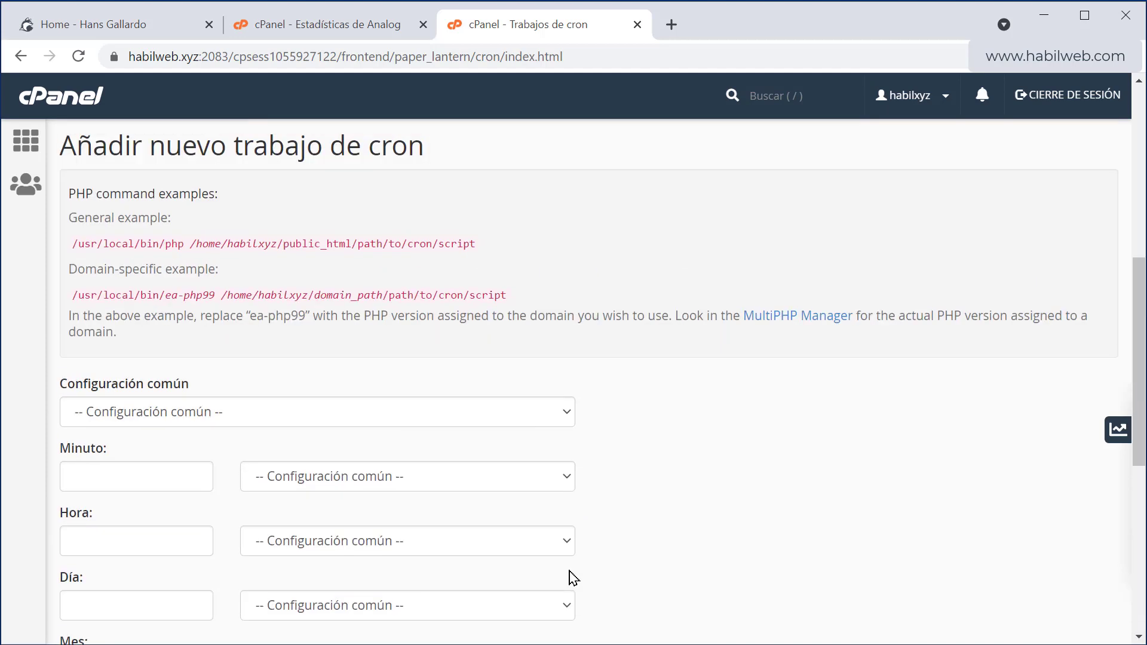
pyautogui.scroll(8, 671, 557)
pyautogui.scroll(1, 451, 493)
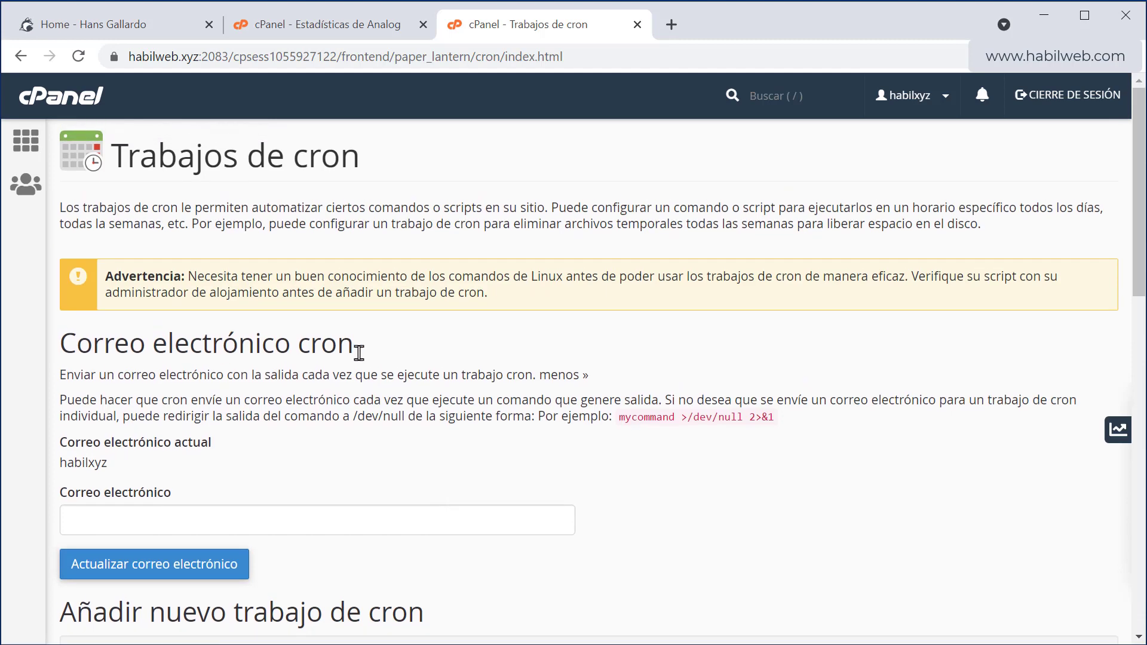
pyautogui.click(26, 144)
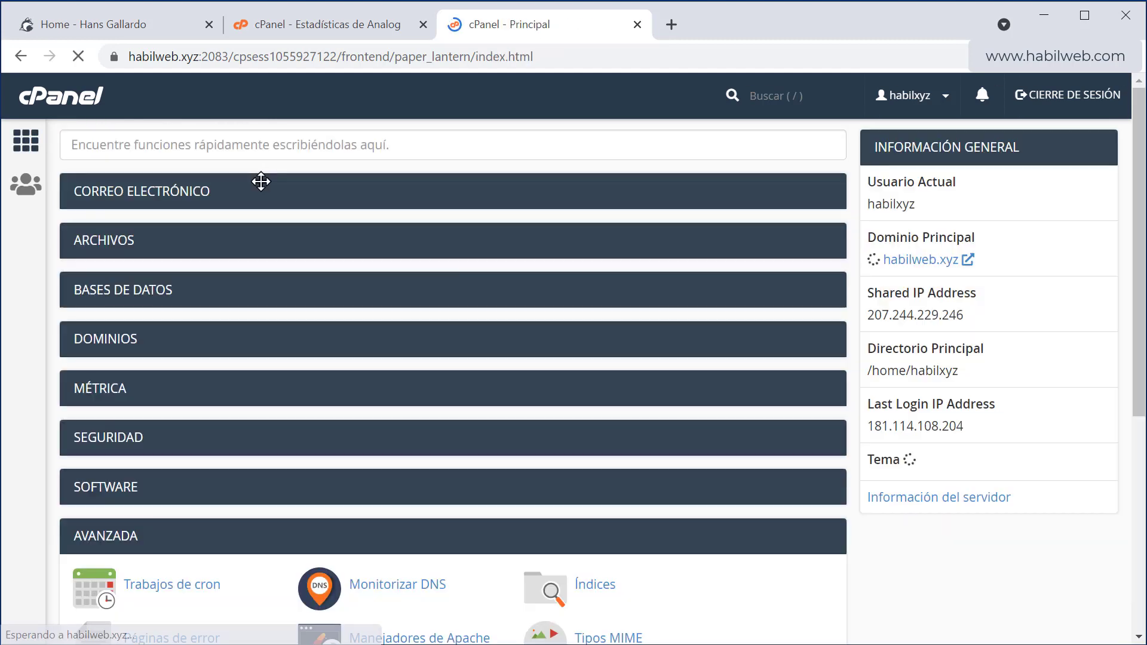
pyautogui.scroll(-2, 461, 509)
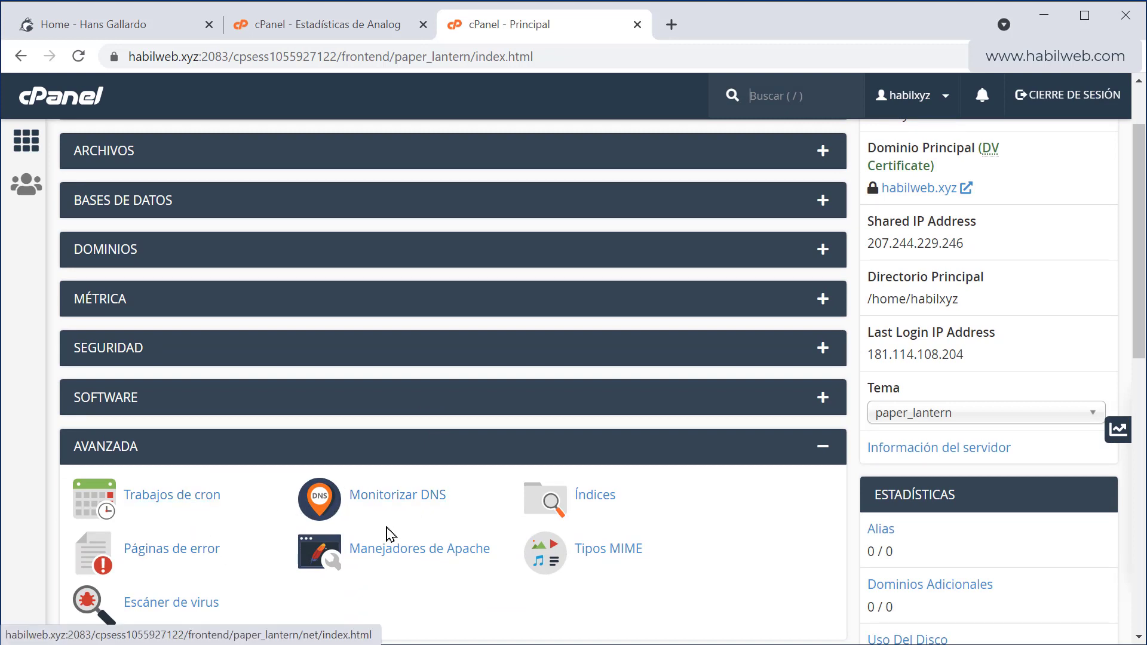
pyautogui.click(406, 502)
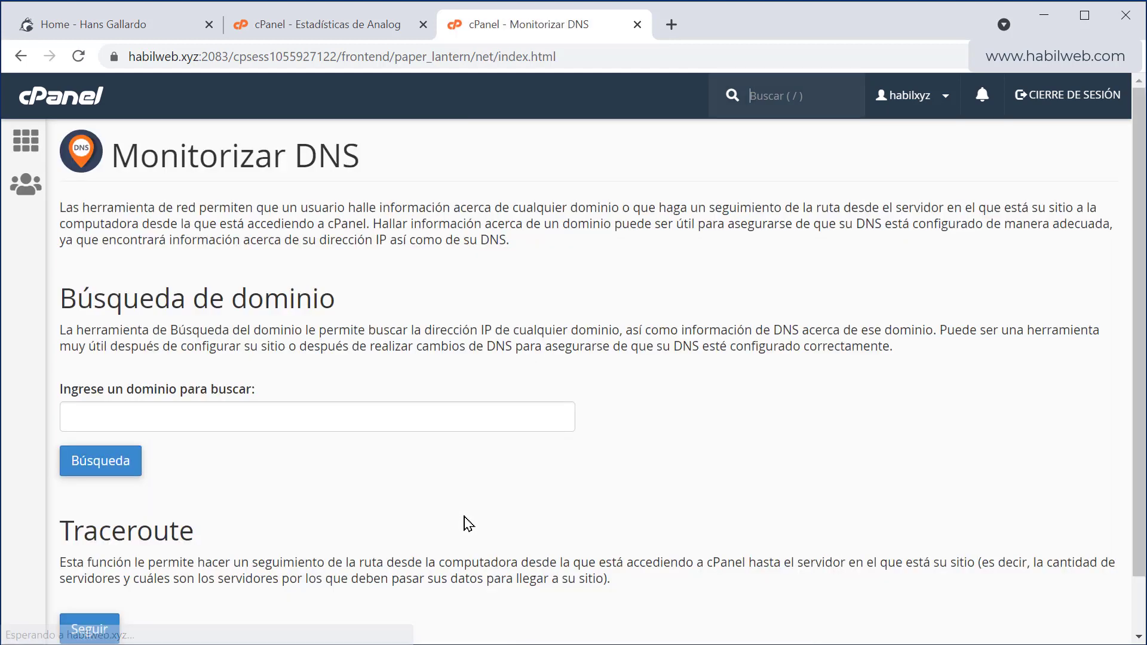
pyautogui.scroll(-1, 468, 524)
pyautogui.scroll(1, 468, 524)
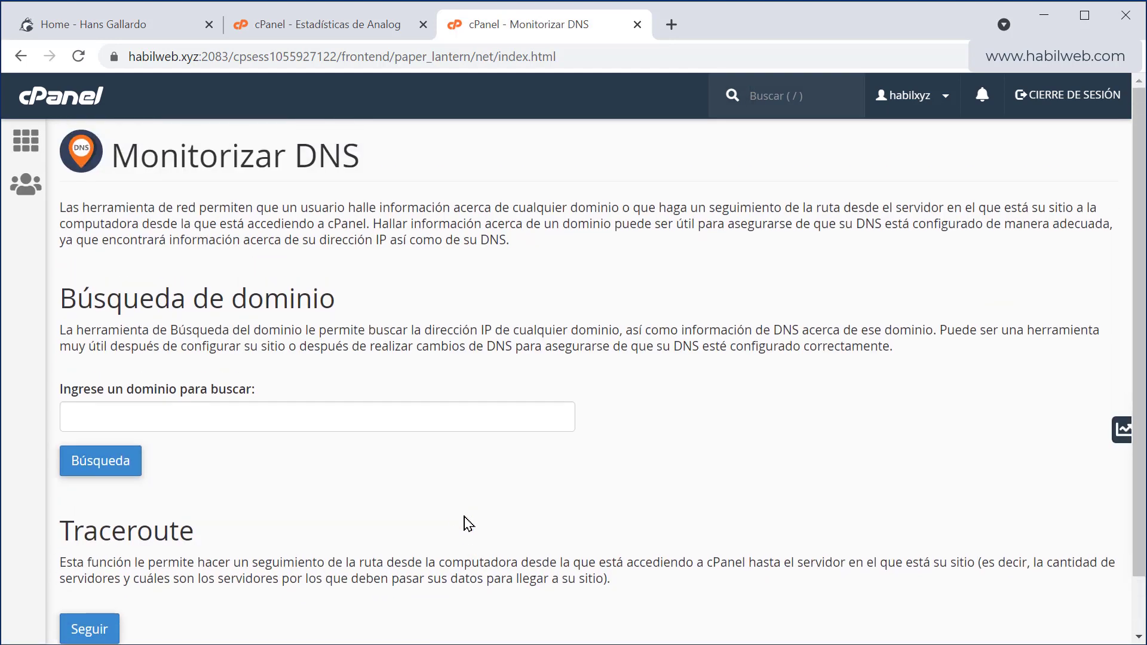
pyautogui.click(401, 414)
pyautogui.write('ha')
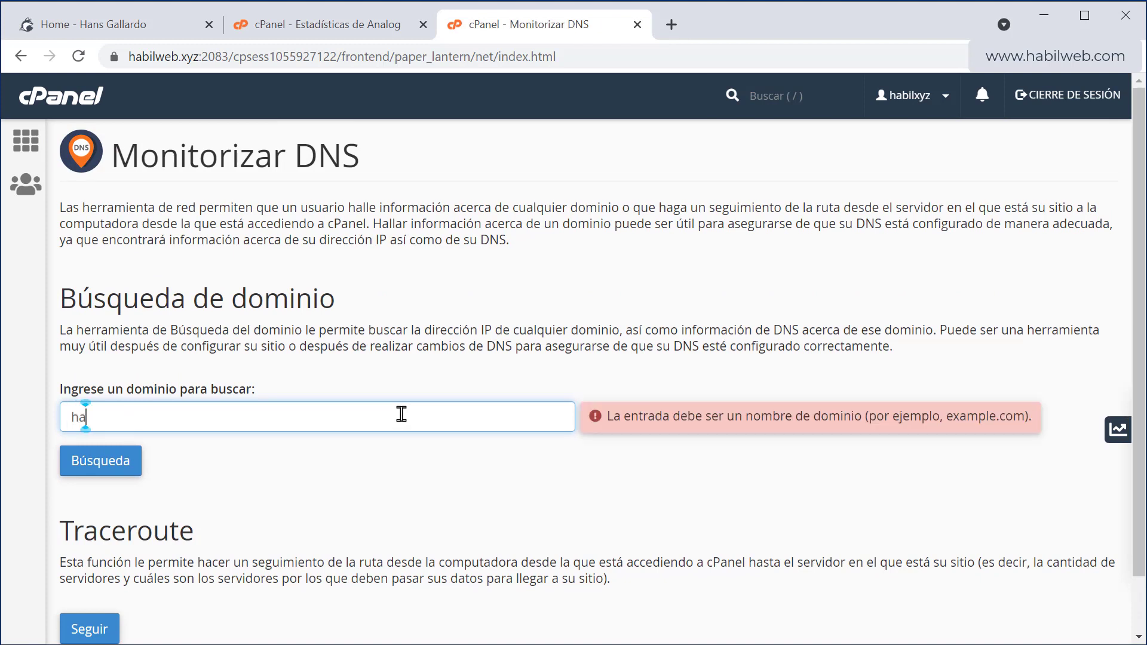
pyautogui.write('bilweb.com')
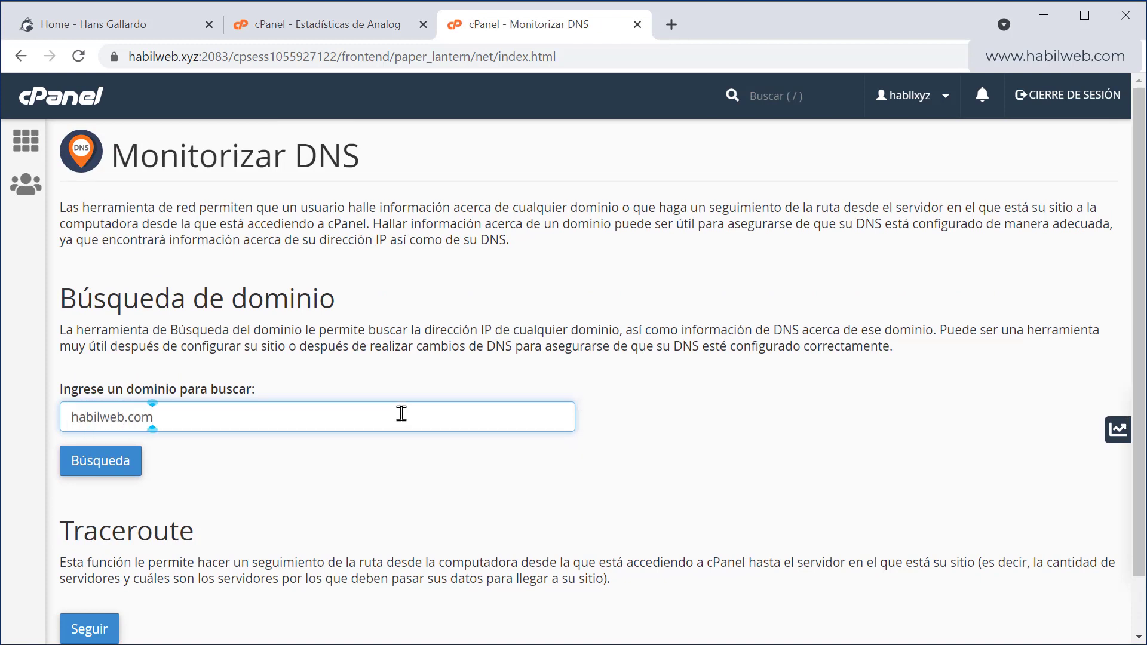
pyautogui.click(98, 462)
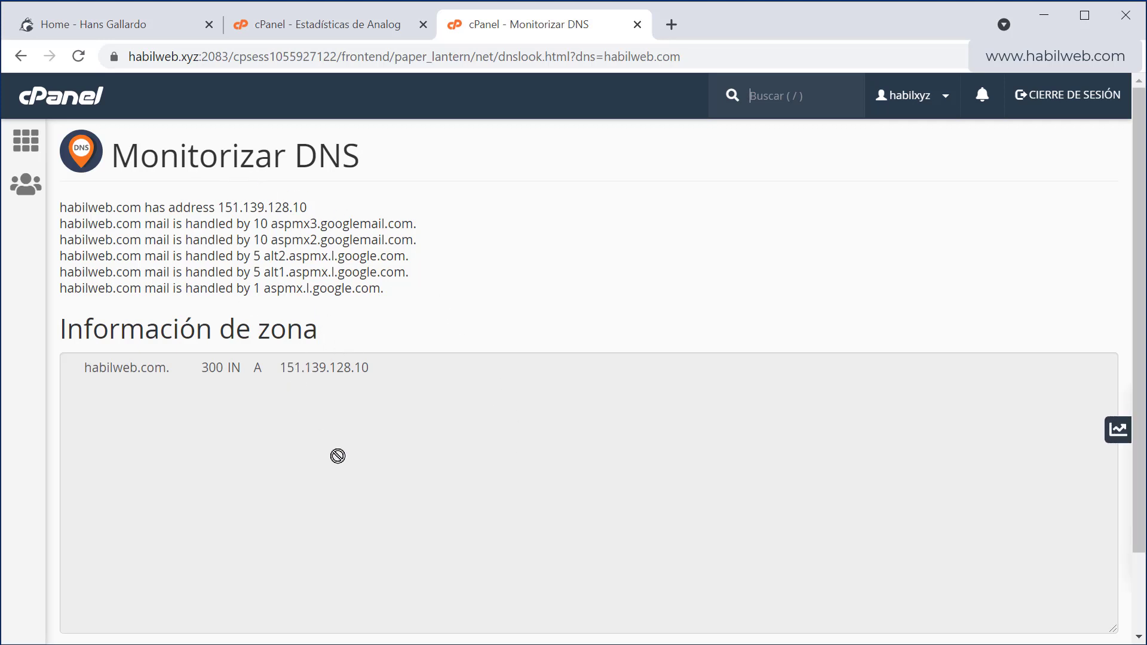
pyautogui.scroll(-3, 338, 456)
pyautogui.scroll(3, 190, 289)
pyautogui.click(25, 141)
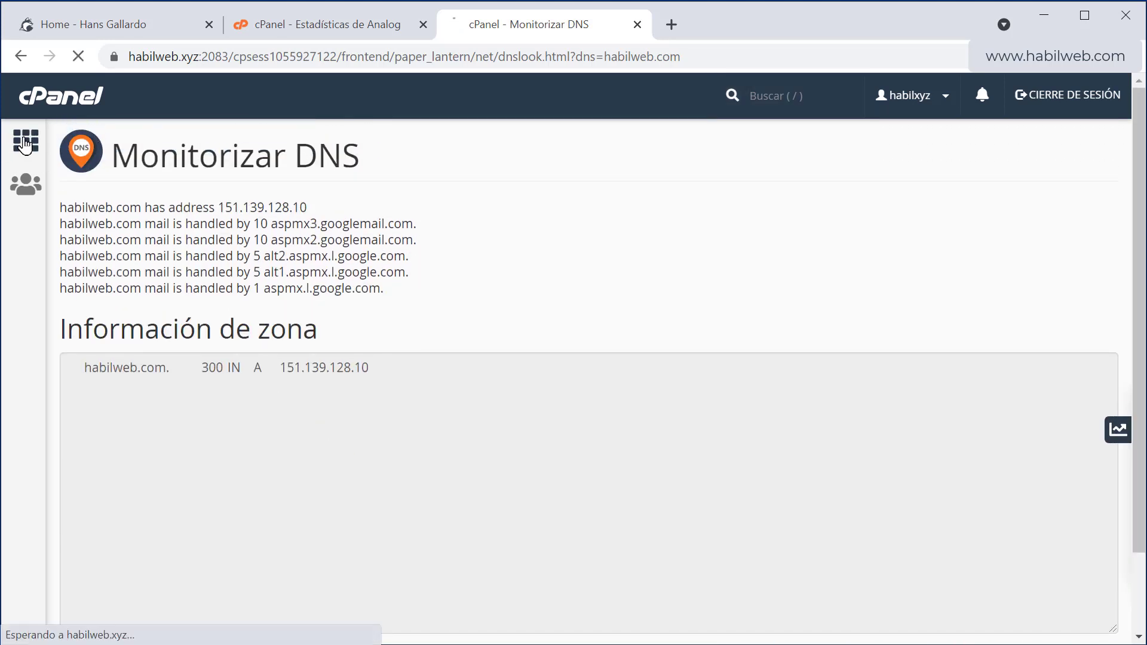
pyautogui.scroll(-3, 596, 545)
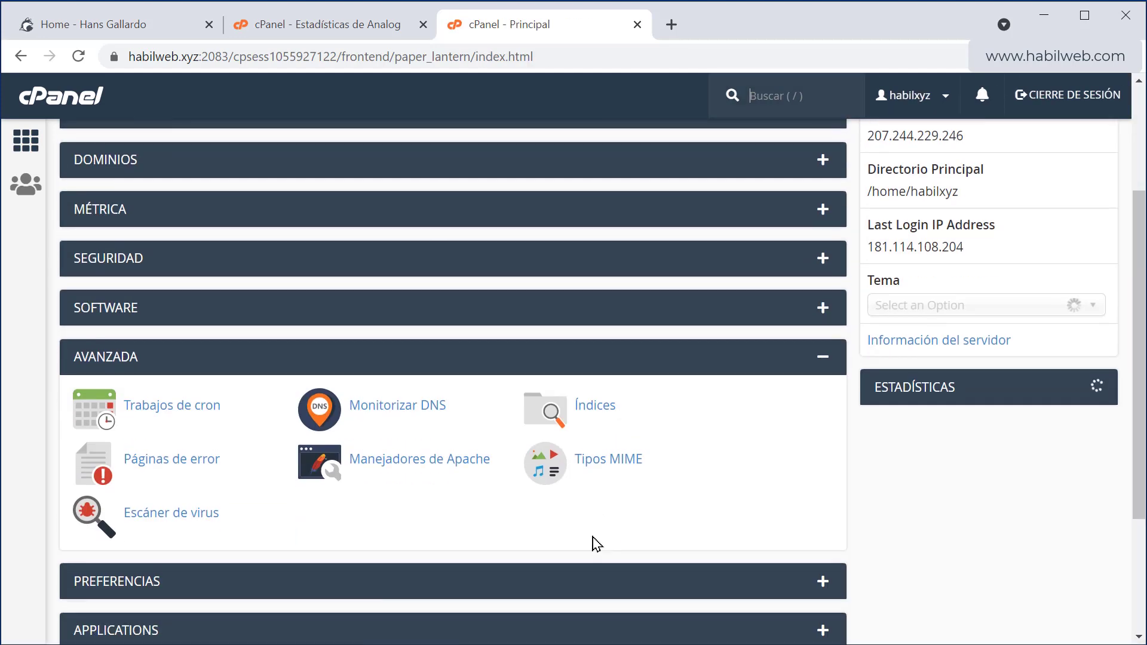
pyautogui.click(604, 411)
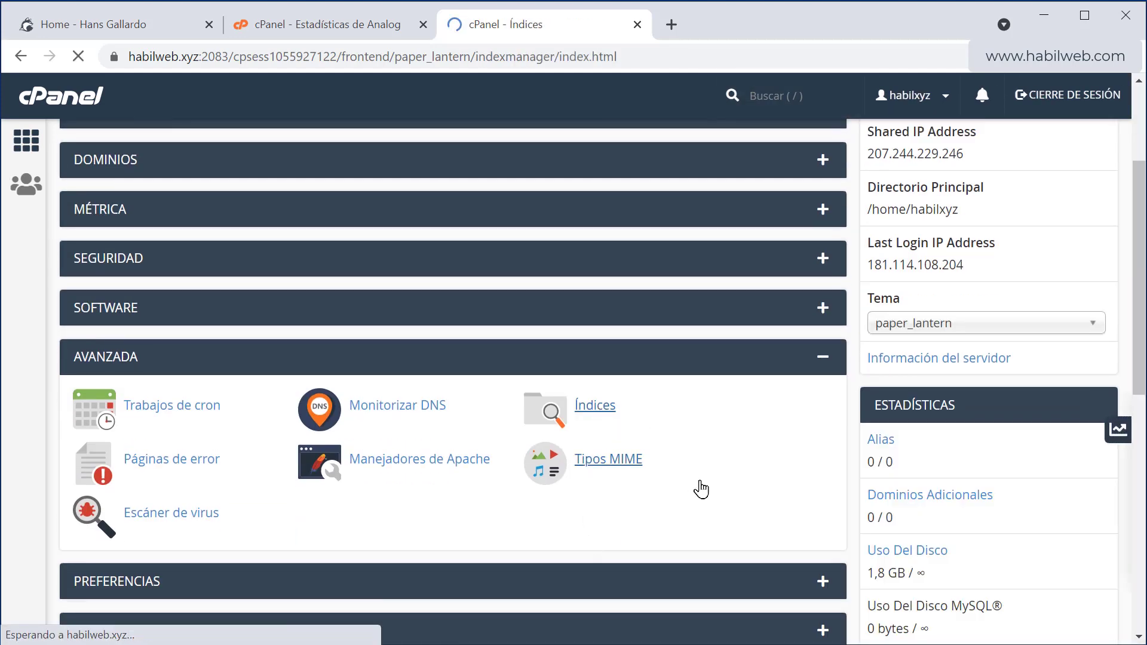
pyautogui.scroll(-5, 618, 461)
pyautogui.scroll(5, 615, 458)
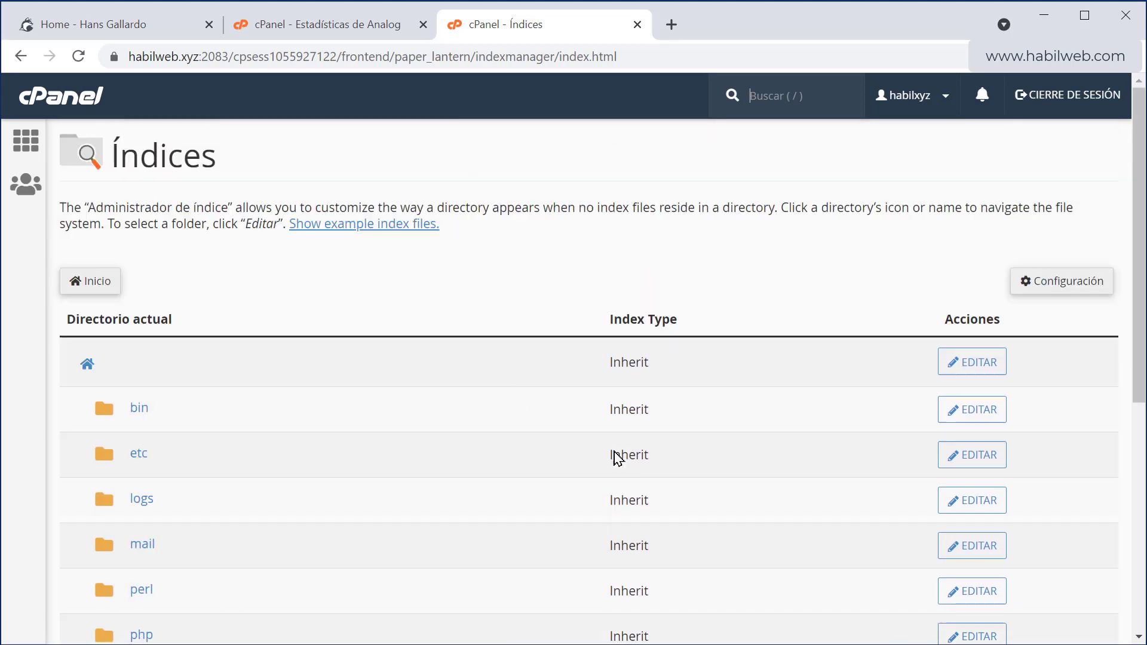
pyautogui.click(78, 107)
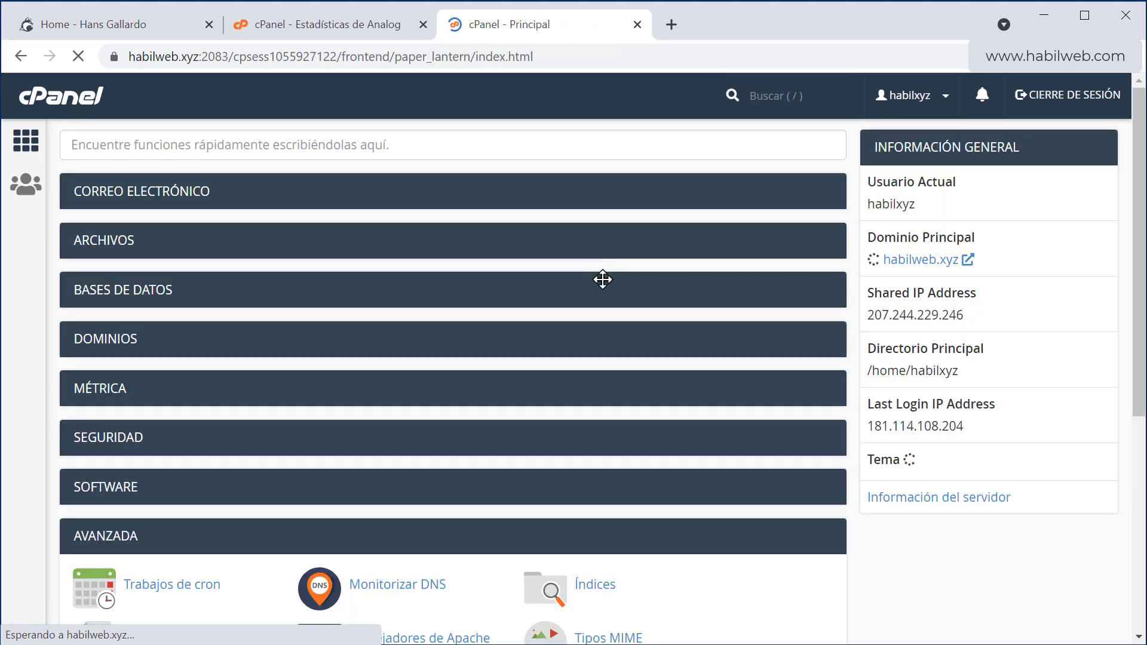
pyautogui.scroll(-3, 607, 359)
pyautogui.click(174, 465)
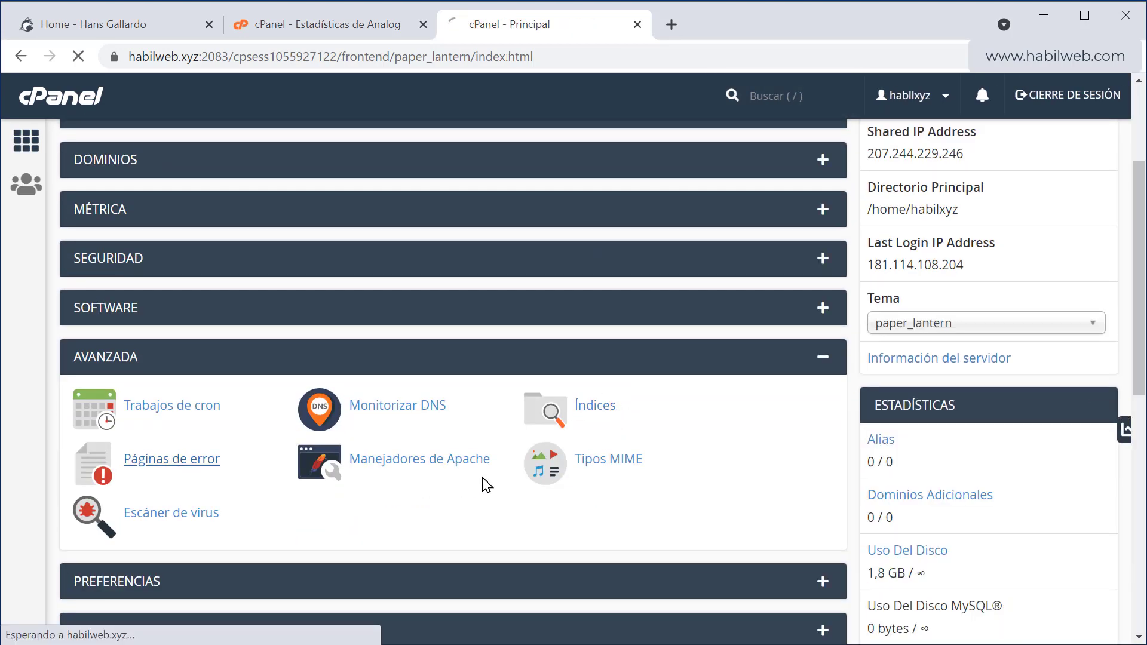
pyautogui.scroll(-1, 657, 484)
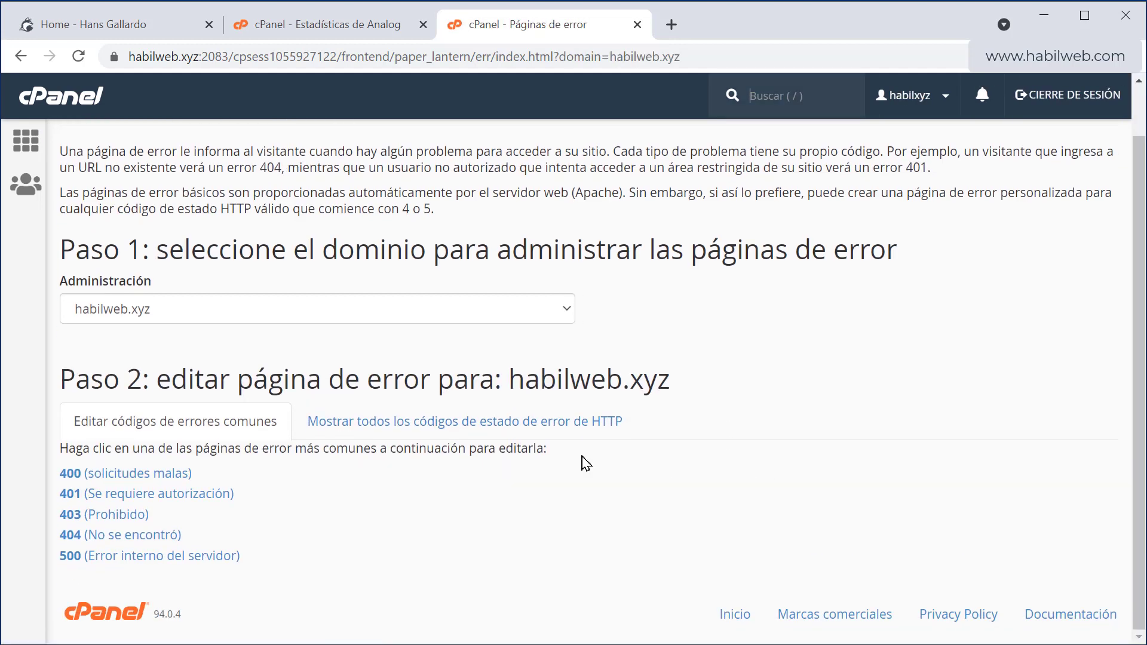
pyautogui.click(128, 543)
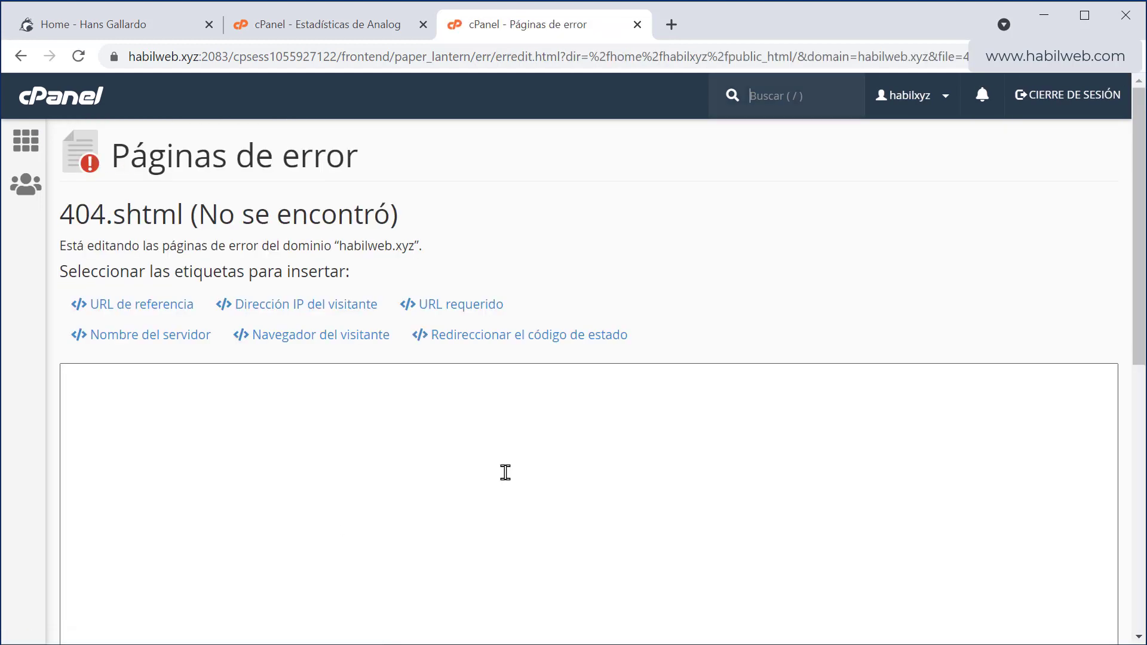
pyautogui.scroll(-3, 763, 274)
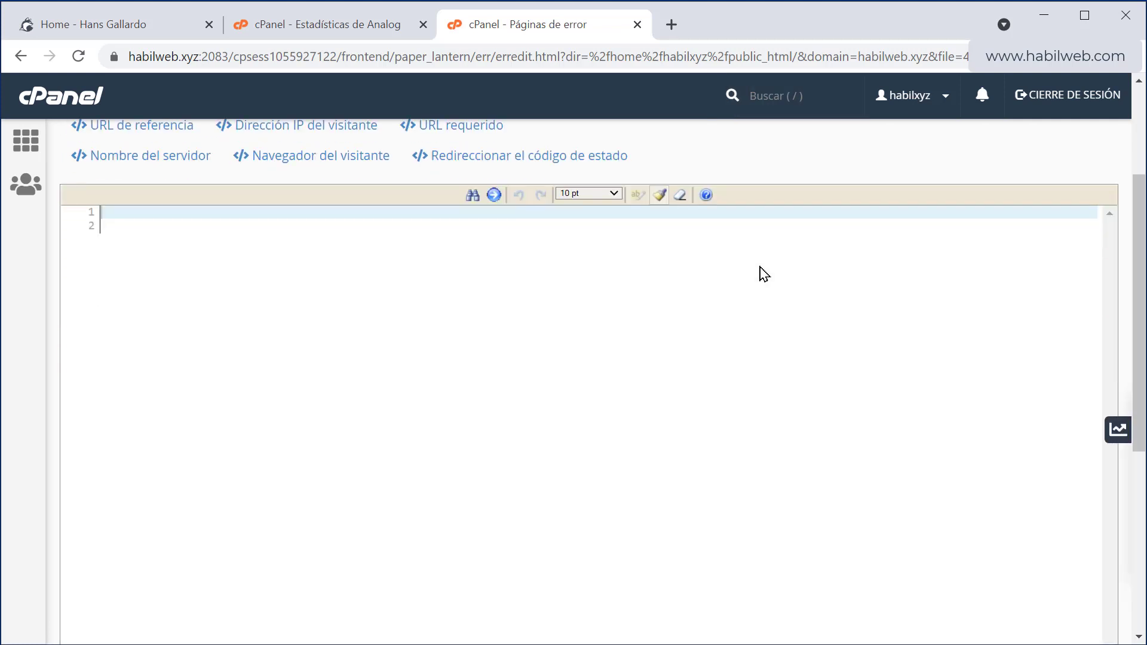
pyautogui.scroll(3, 762, 265)
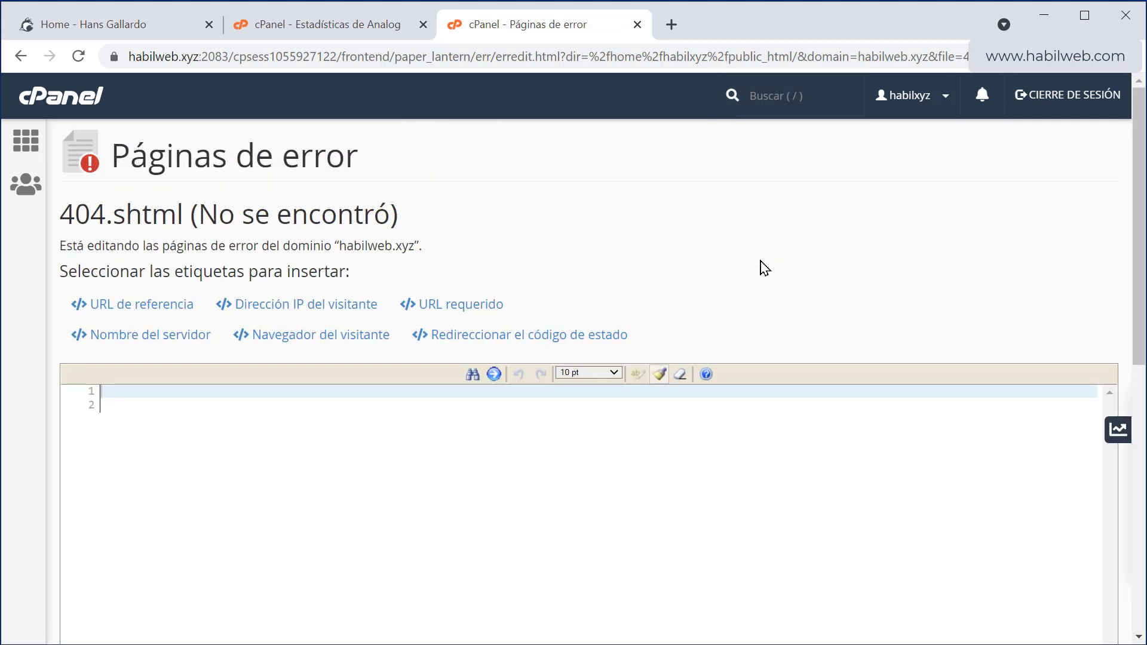
pyautogui.scroll(-6, 484, 392)
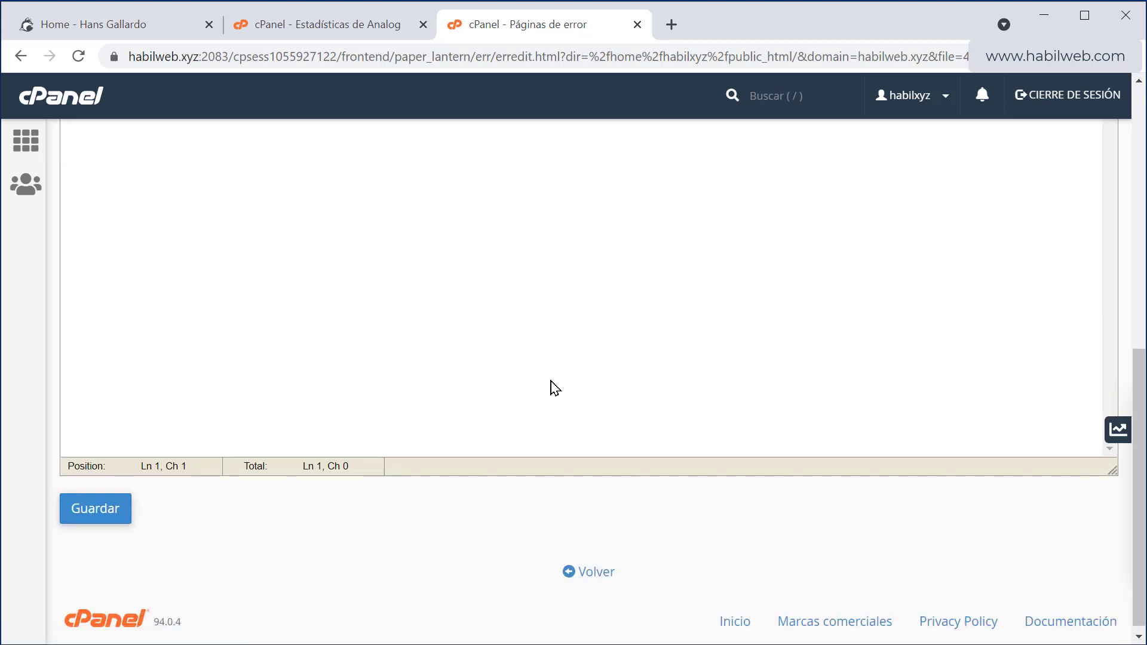
pyautogui.scroll(6, 545, 387)
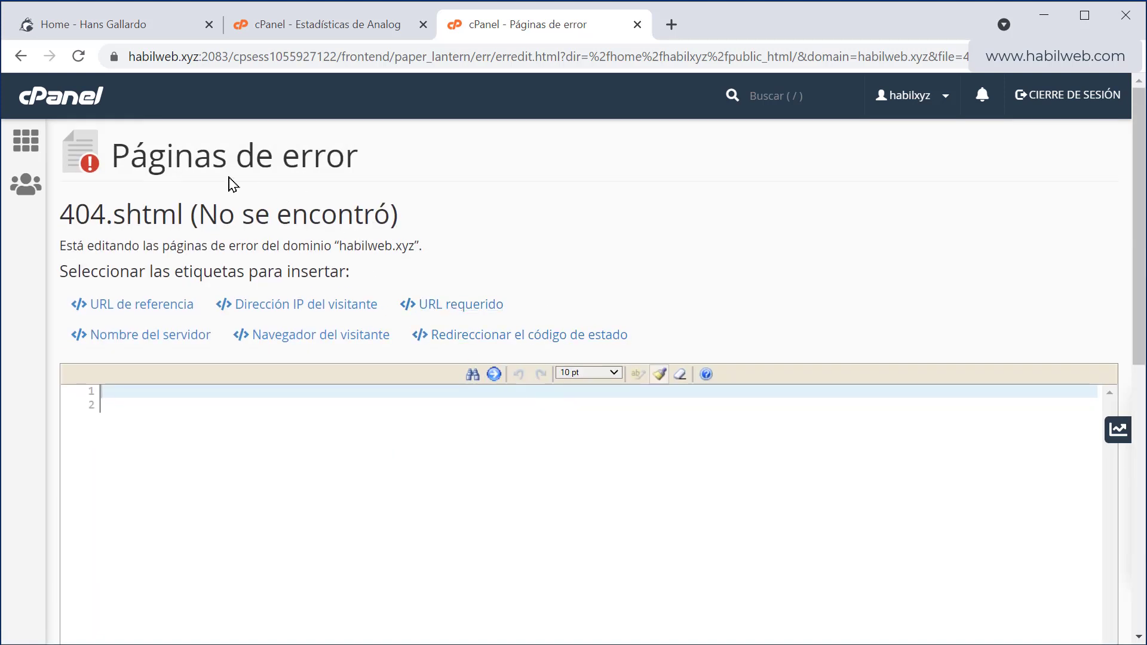
pyautogui.click(26, 141)
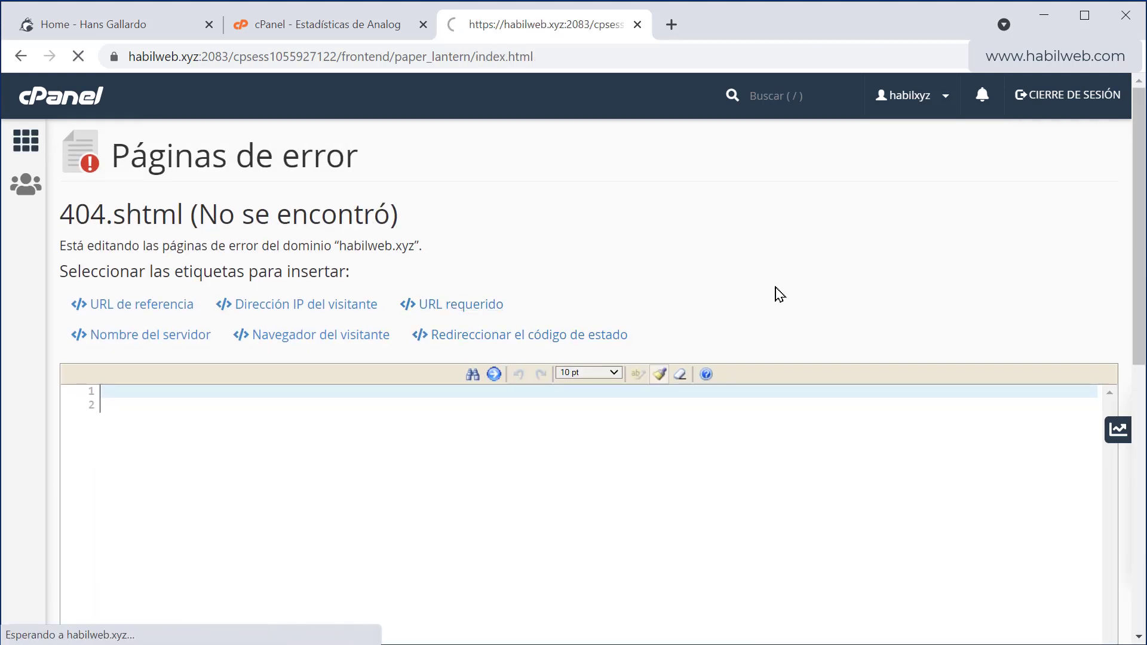
pyautogui.scroll(-5, 661, 339)
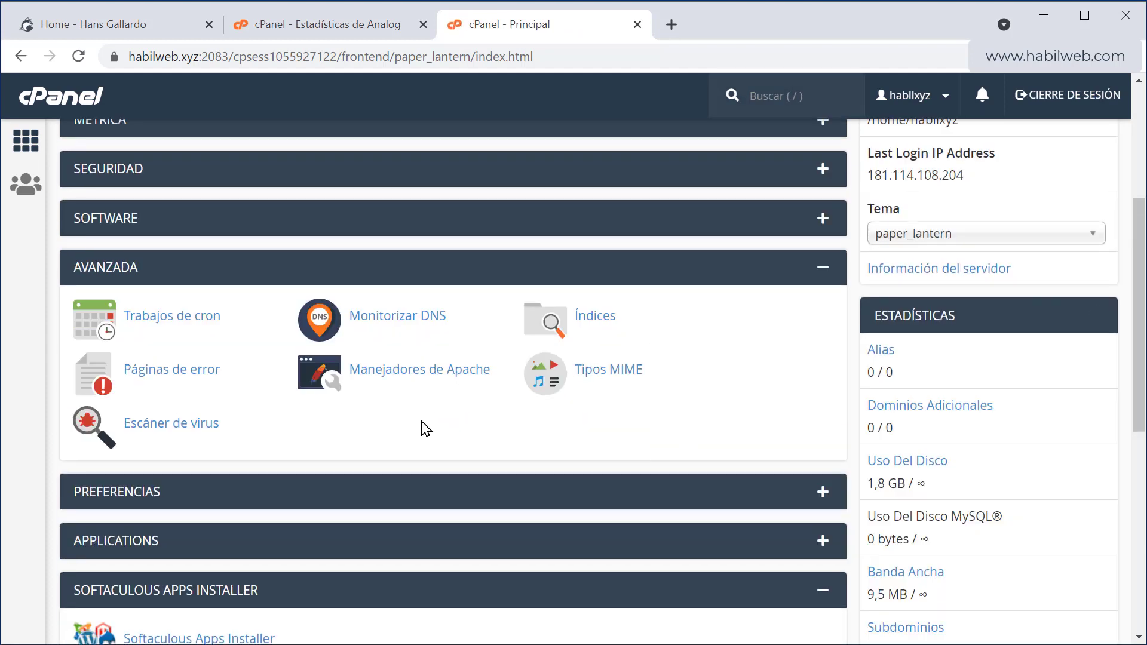
# - Glance at the Apache handlers page and go back home
pyautogui.click(433, 372)
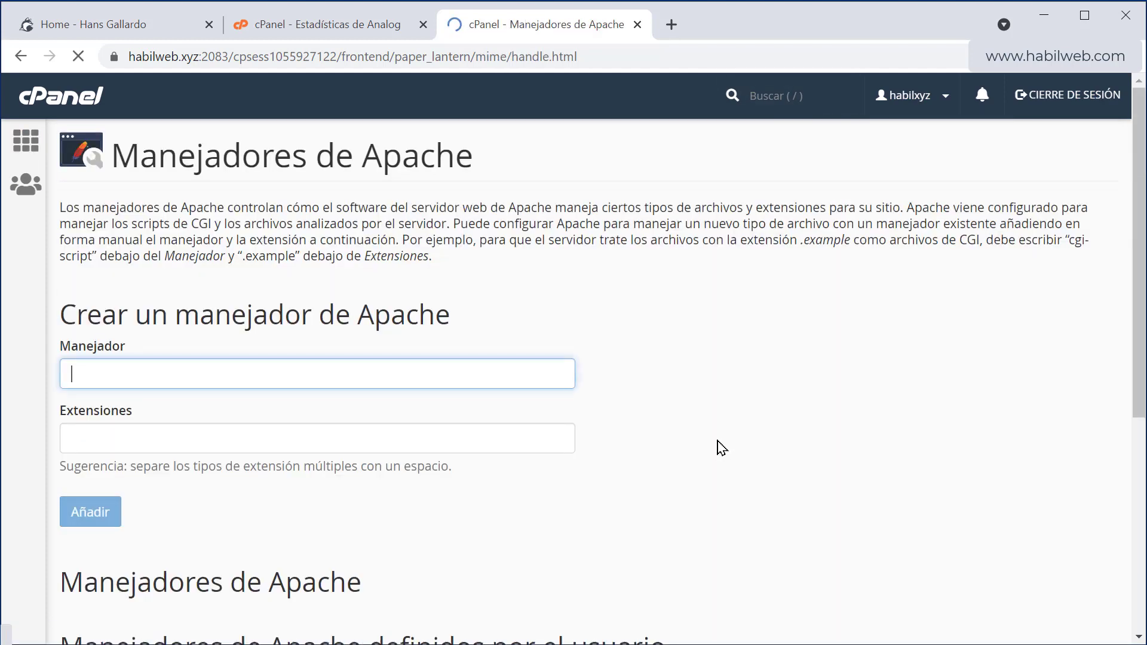
pyautogui.scroll(-5, 720, 448)
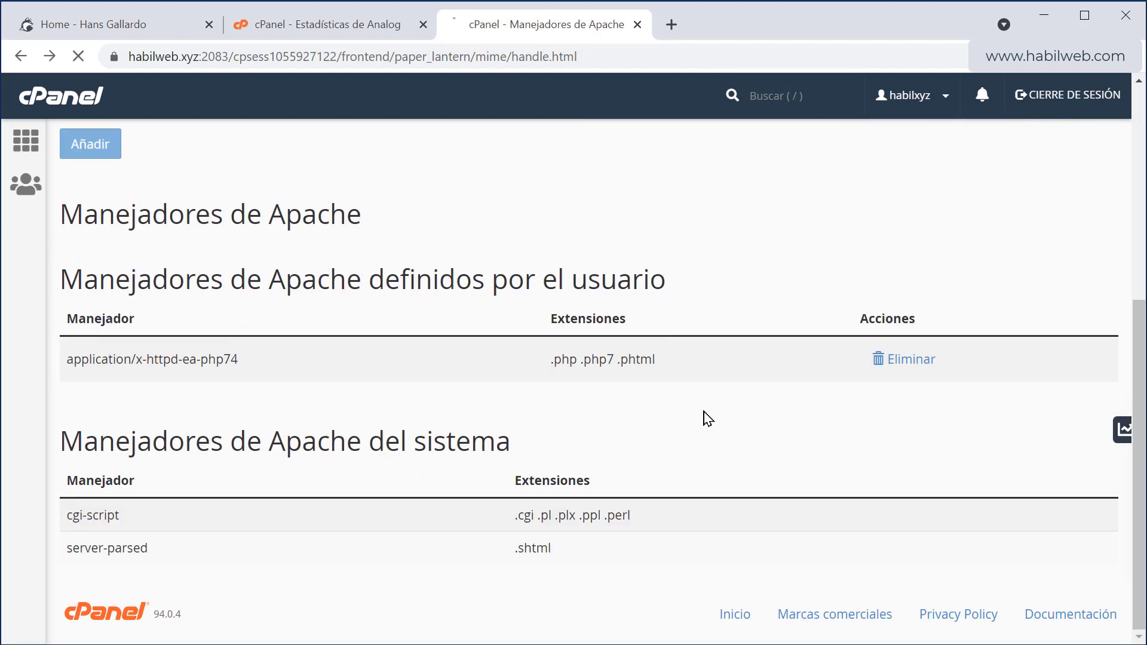
pyautogui.hotkey('alt', 'Left')
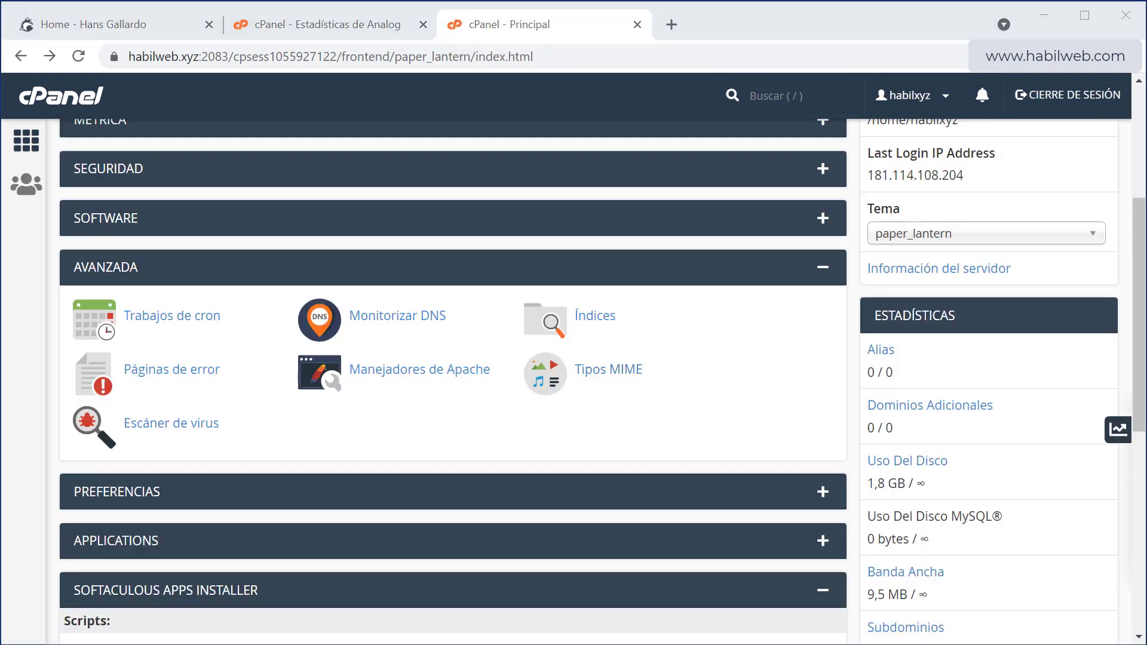
# - Scroll through the Tipos MIME lists, showing no user-defined types, then return home
pyautogui.click(605, 372)
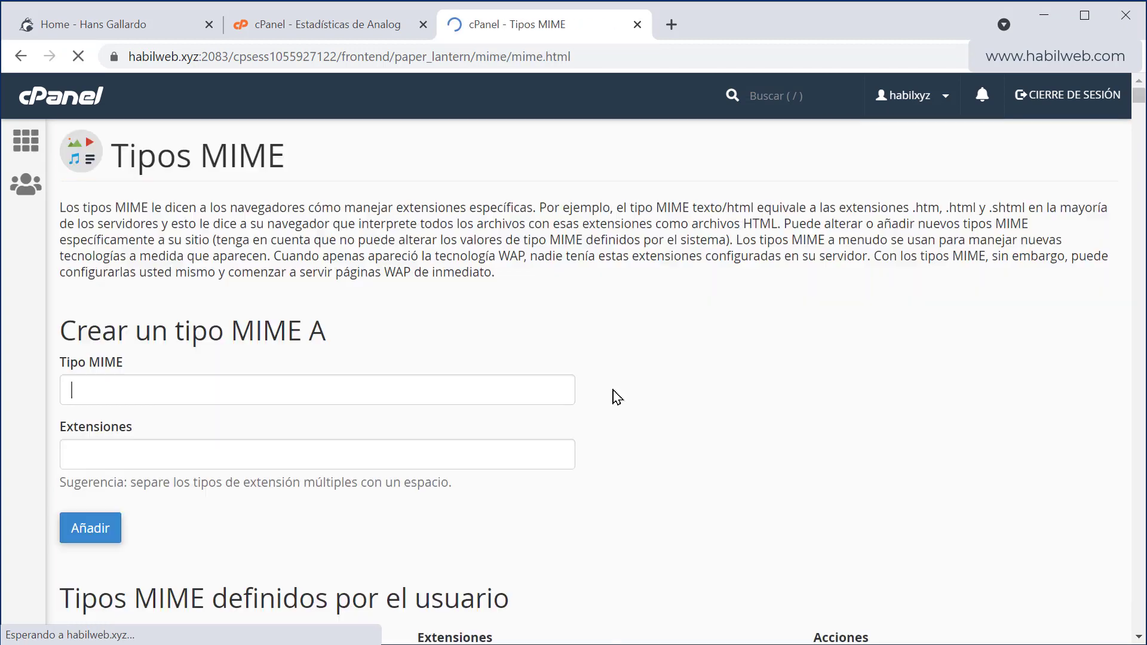
pyautogui.scroll(-7, 705, 502)
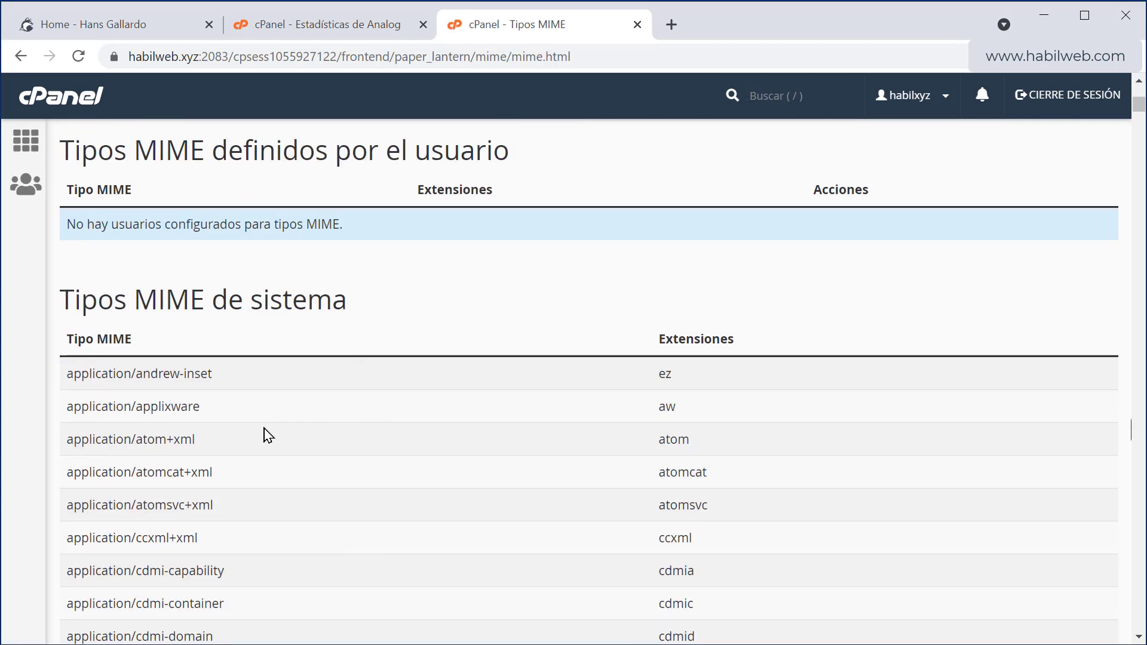
pyautogui.scroll(-8, 251, 430)
pyautogui.scroll(-9, 213, 423)
pyautogui.scroll(15, 212, 418)
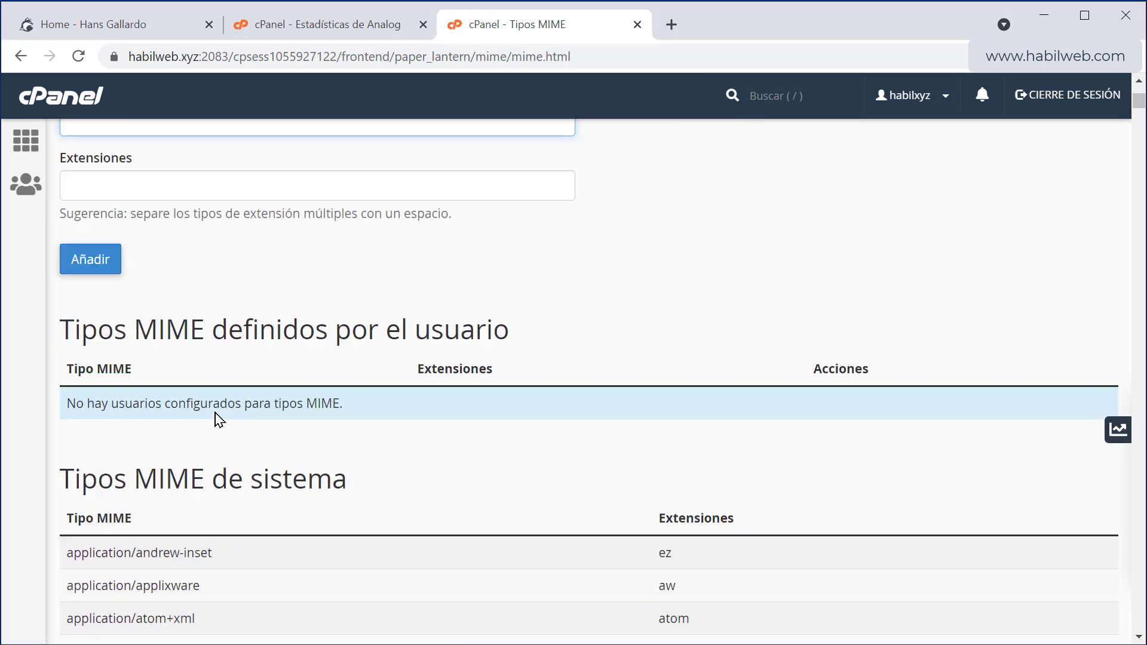
pyautogui.press('F5')
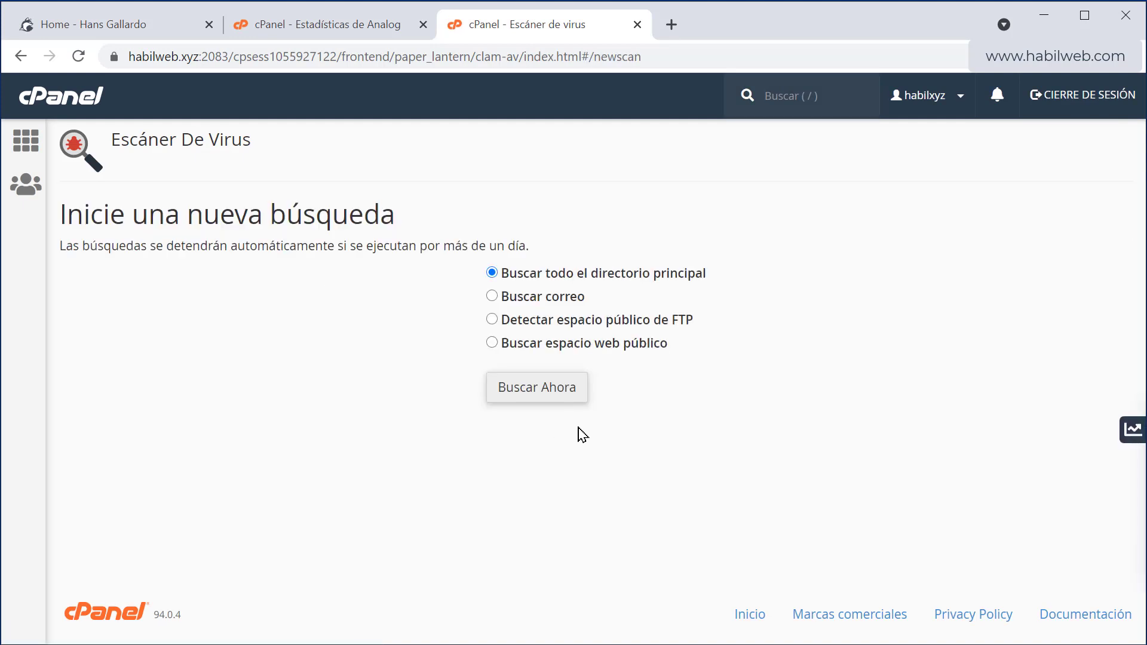
pyautogui.click(31, 147)
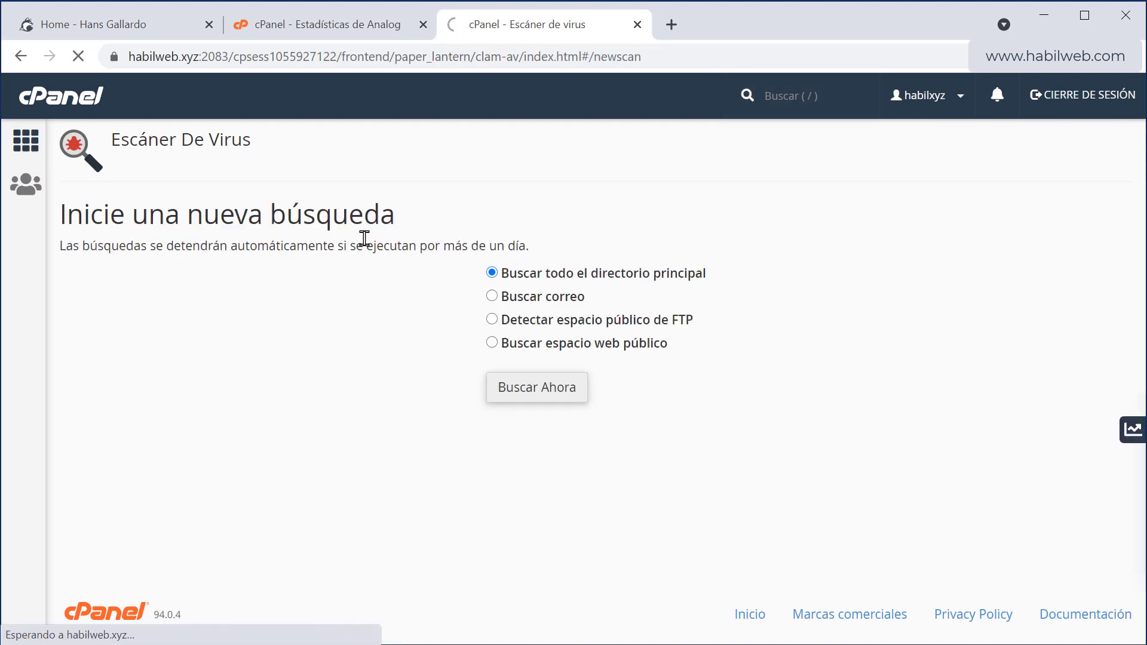
pyautogui.scroll(-5, 607, 461)
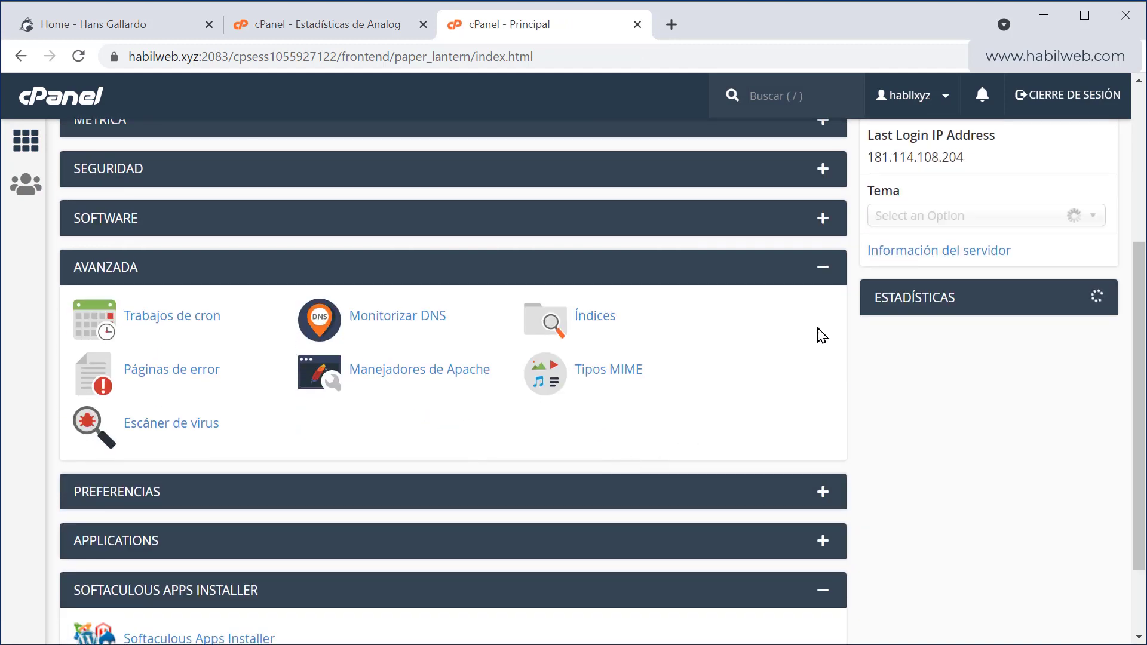
# - Collapse Avanzada, expand Preferencias, and open Seguridad de la & contraseña
pyautogui.click(825, 272)
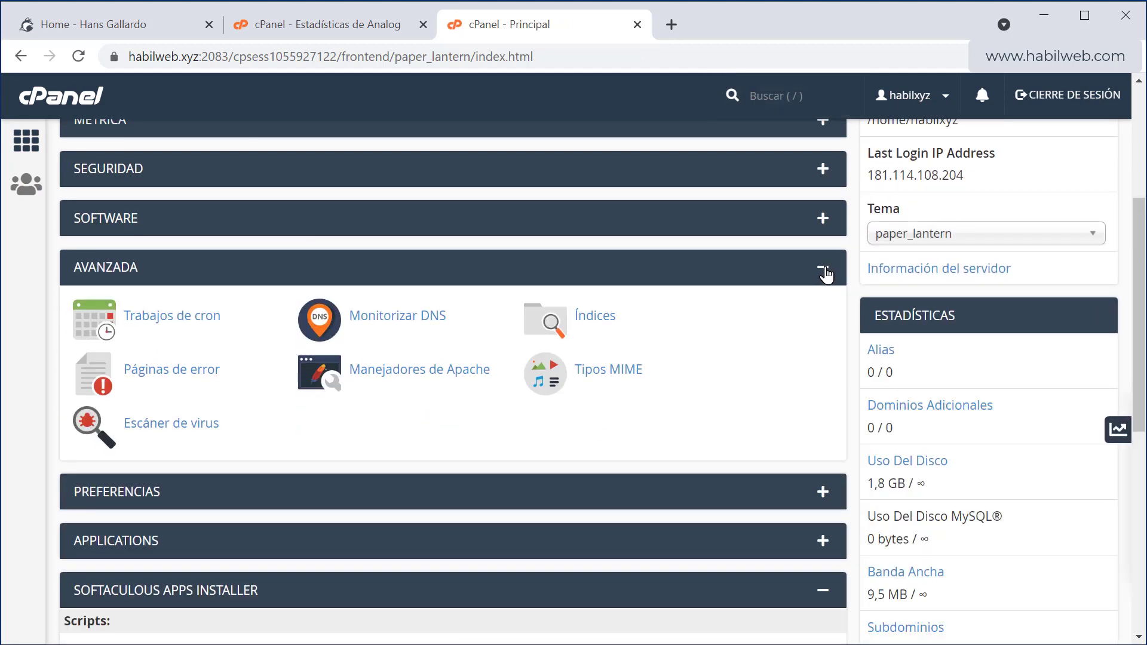
pyautogui.click(824, 272)
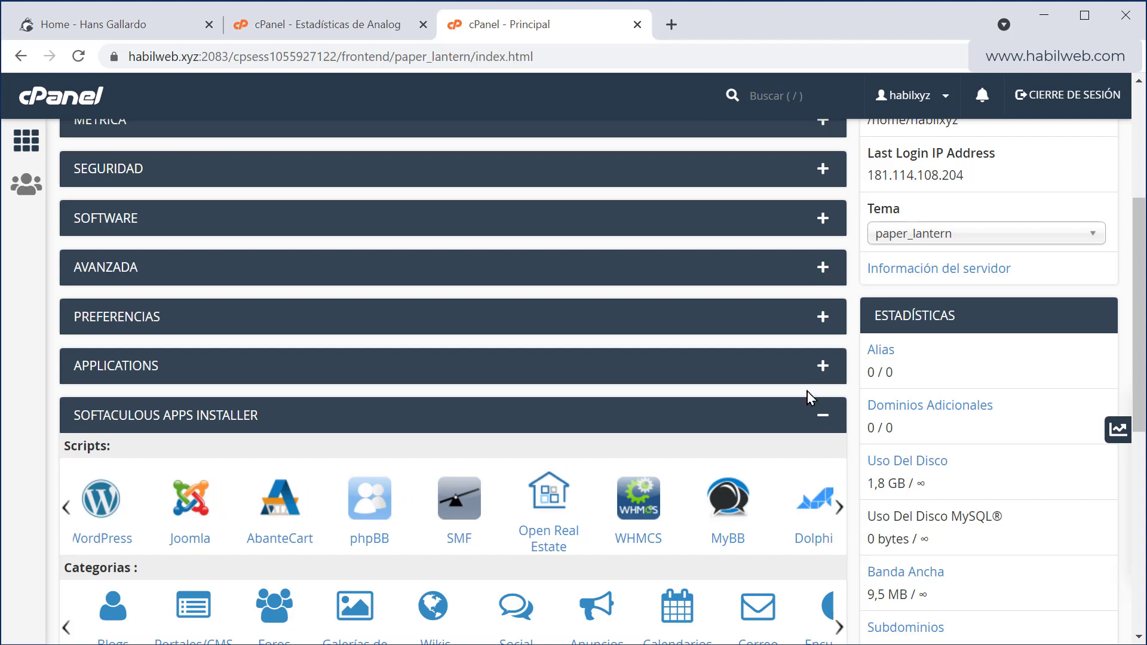
pyautogui.click(823, 320)
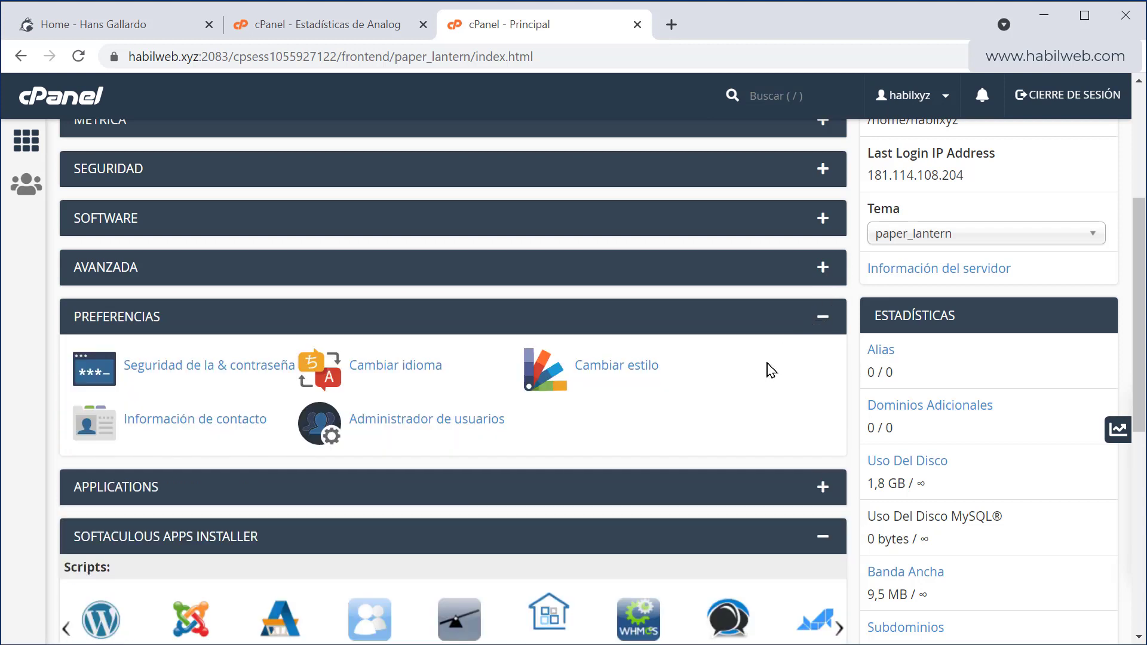
pyautogui.click(192, 368)
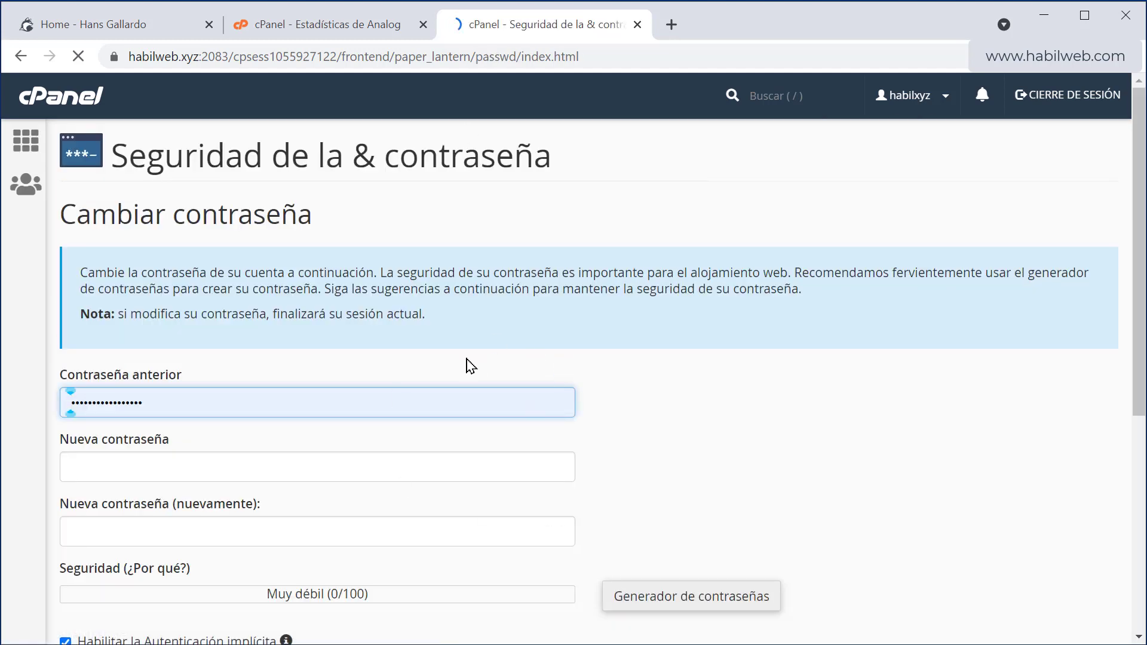
pyautogui.scroll(-3, 471, 366)
# - Enter the old password, fill a generated 'Muy segura (100/100)' password, submit, and return home
pyautogui.doubleClick(210, 223)
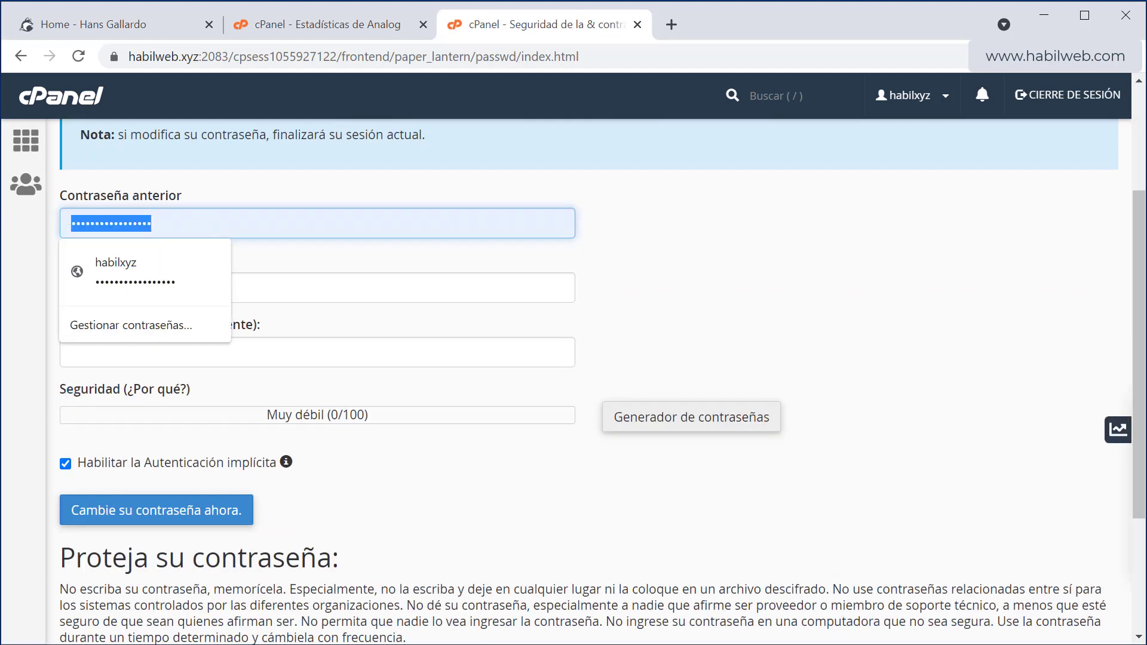
pyautogui.write('••')
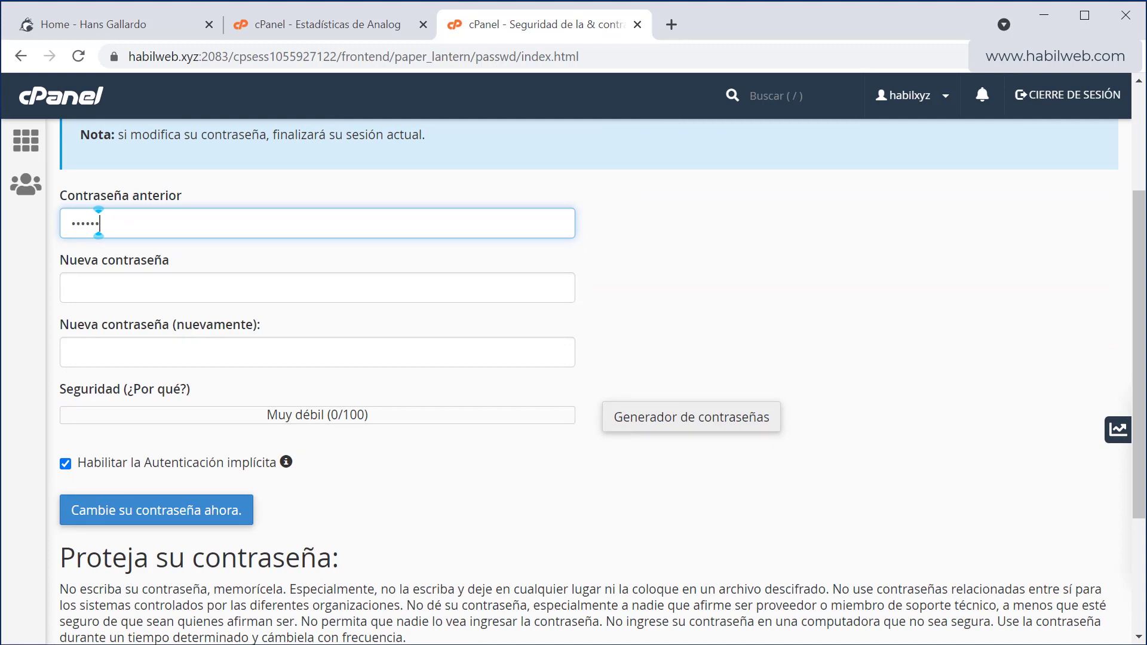
pyautogui.press('Tab')
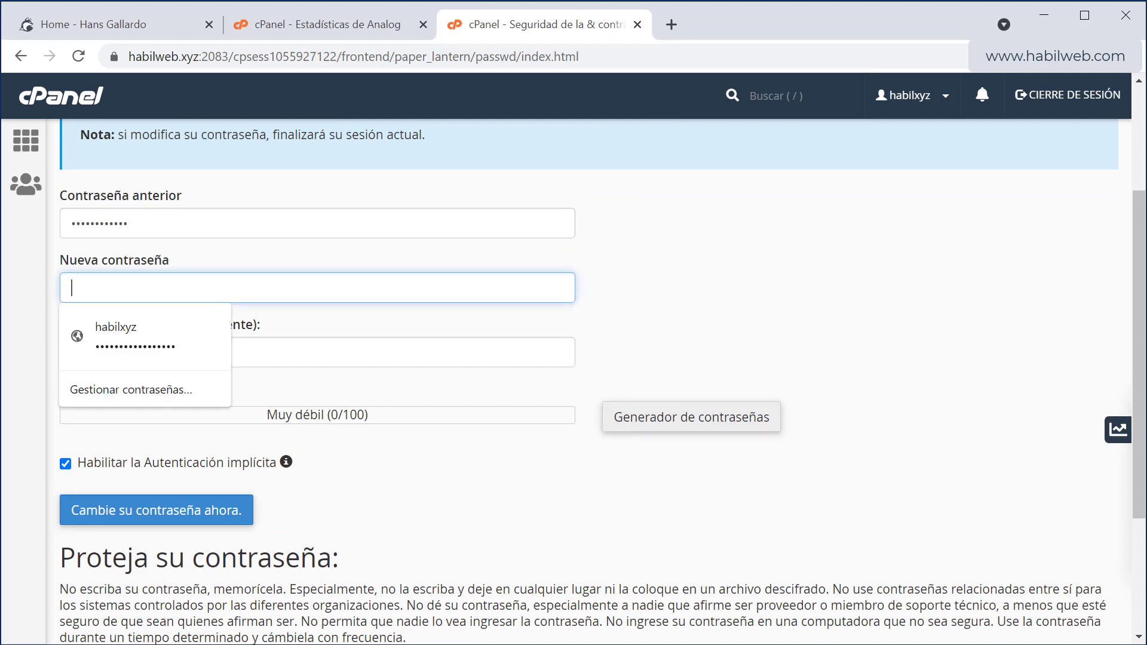
pyautogui.click(660, 420)
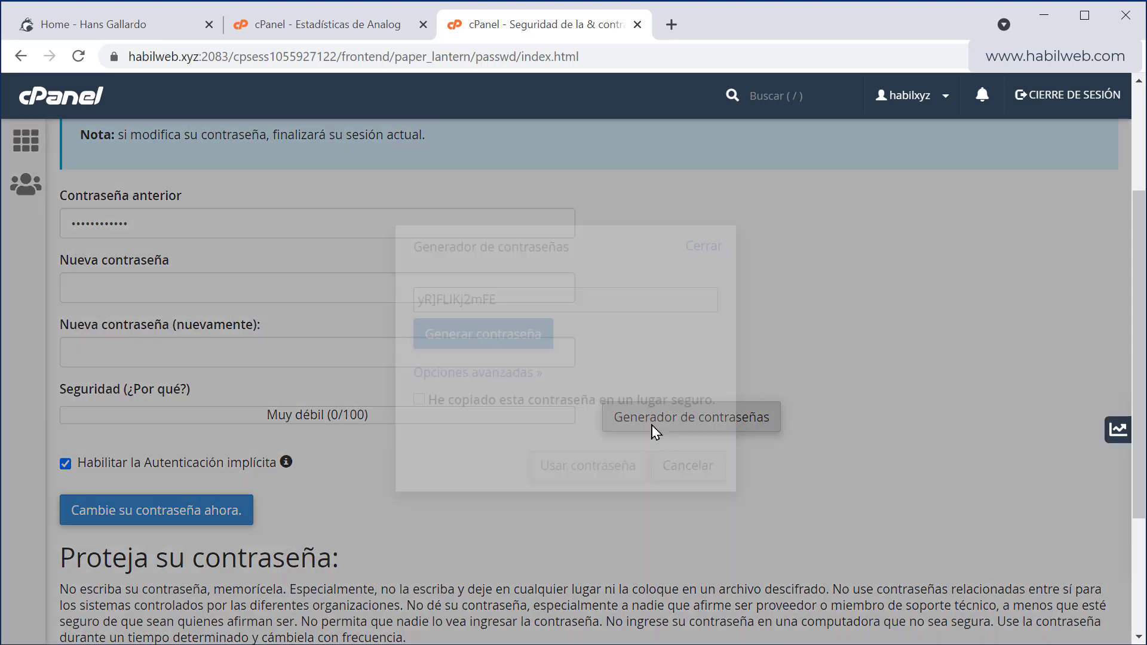
pyautogui.click(563, 403)
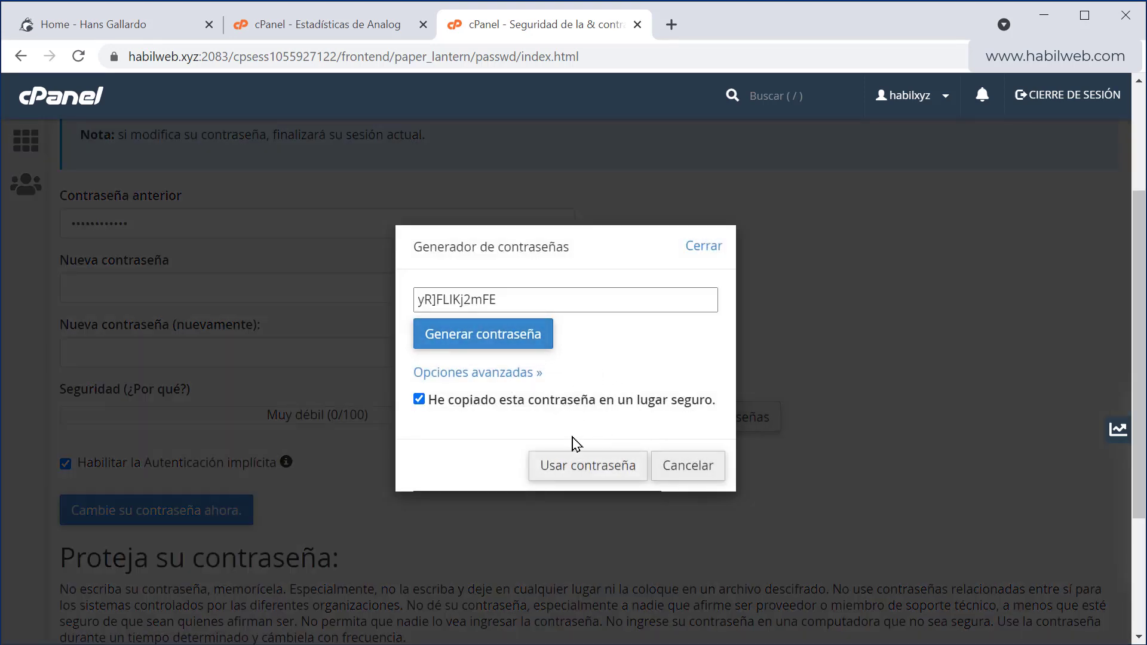
pyautogui.click(580, 468)
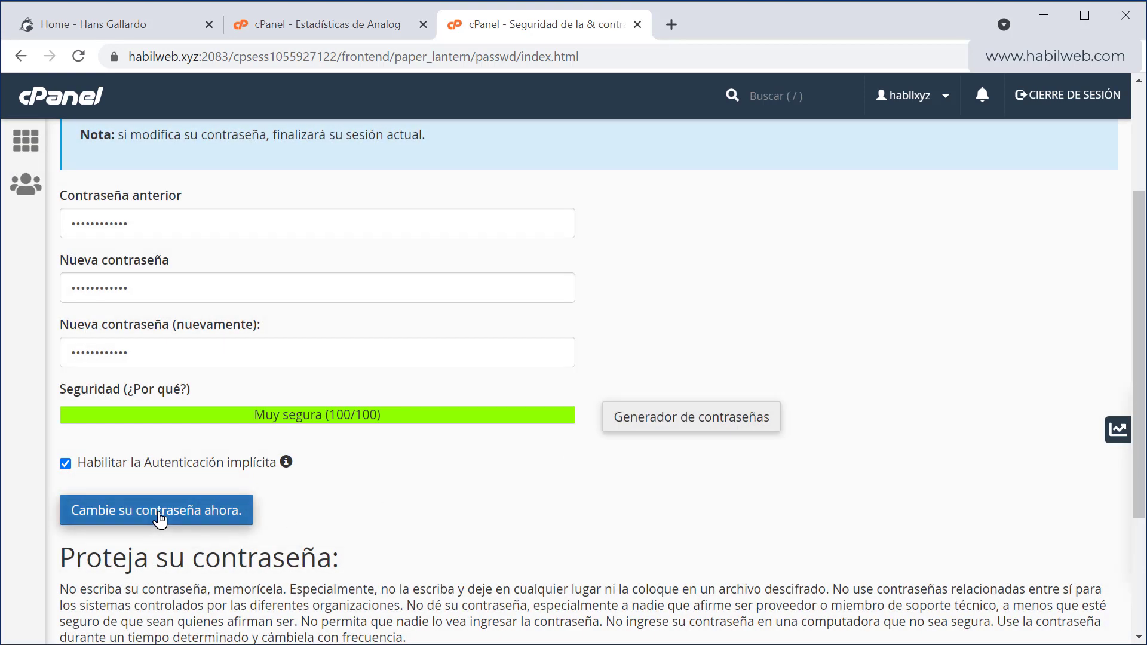
pyautogui.click(193, 509)
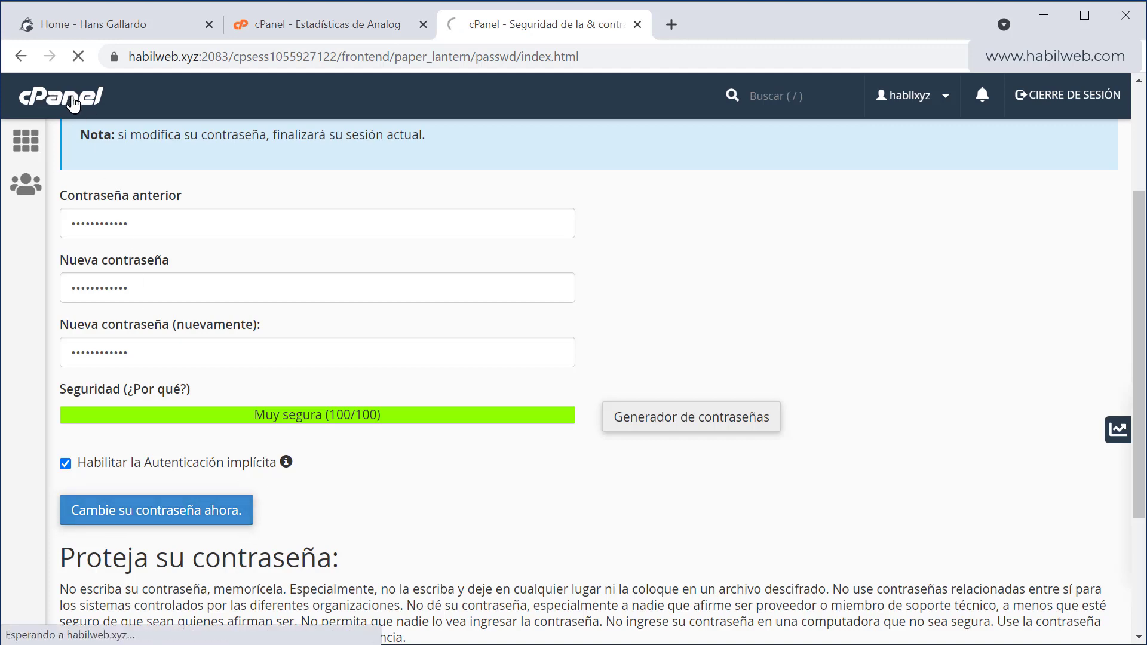
pyautogui.click(73, 103)
pyautogui.scroll(-5, 389, 385)
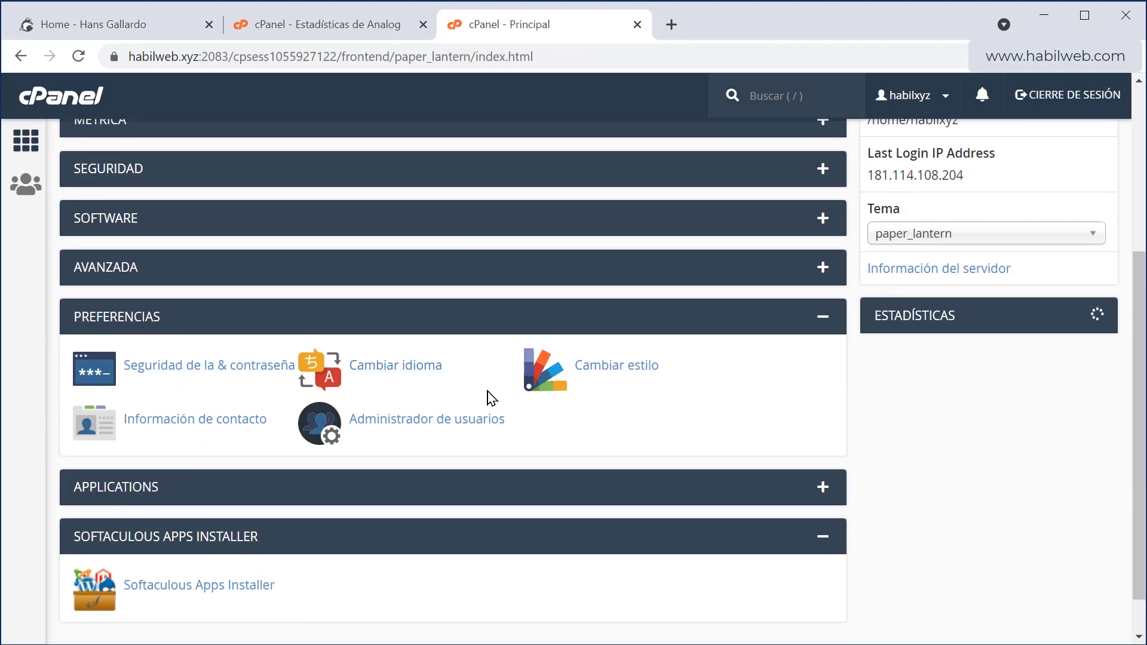
# - In Cambiar estilo, apply the Light style in place of Basic
pyautogui.click(620, 373)
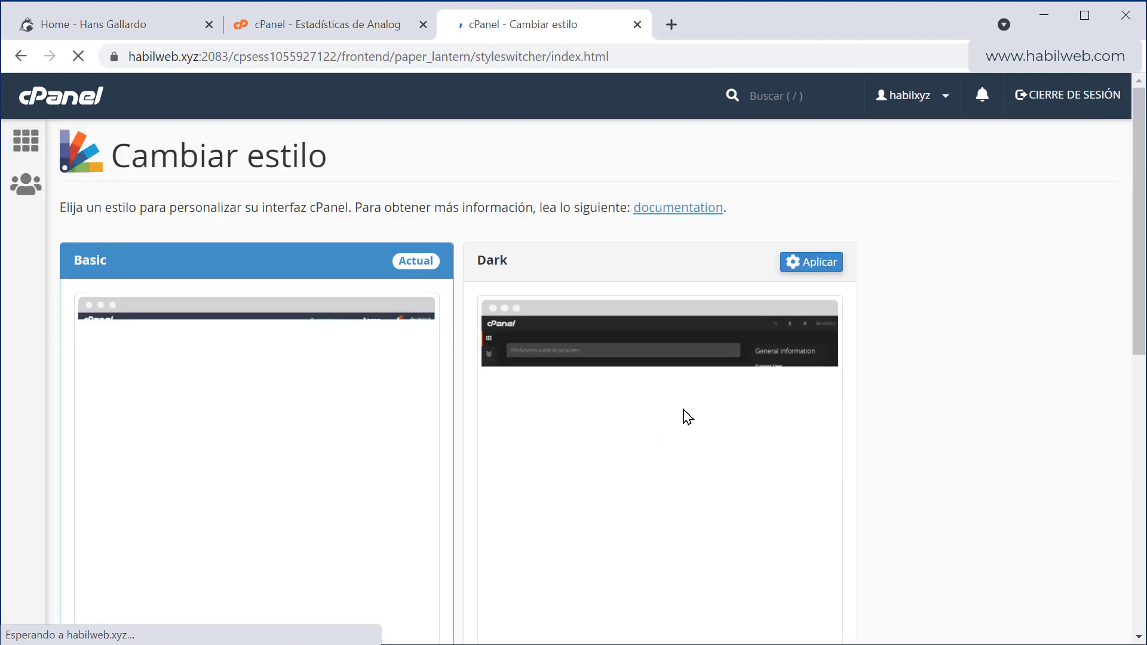
pyautogui.scroll(-5, 289, 376)
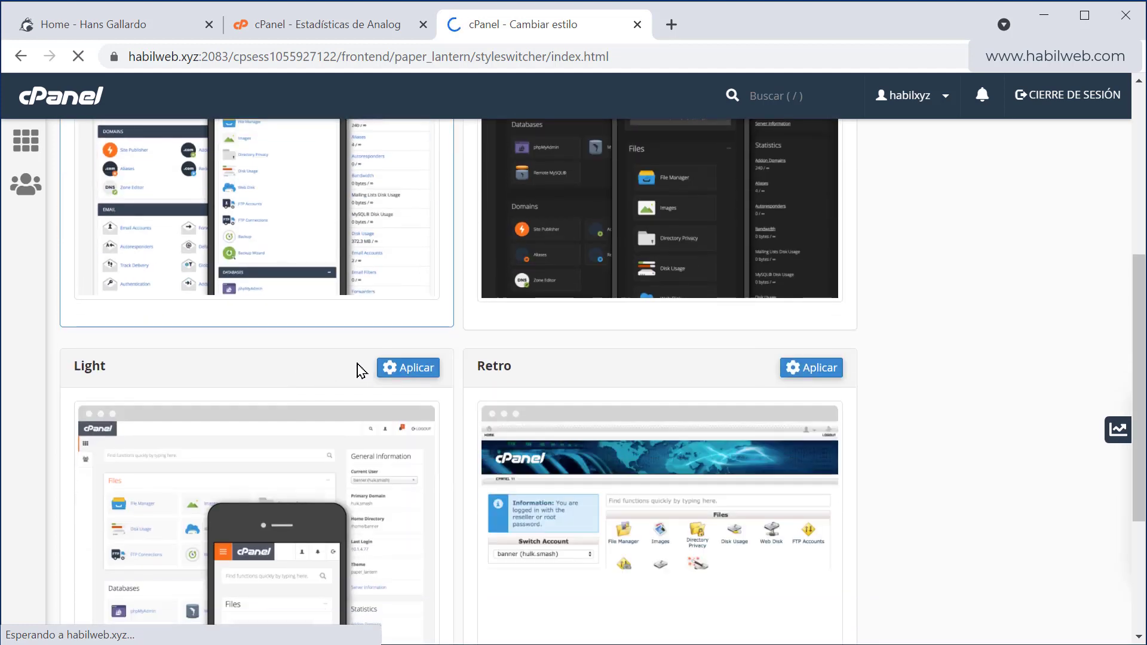
pyautogui.scroll(5, 609, 391)
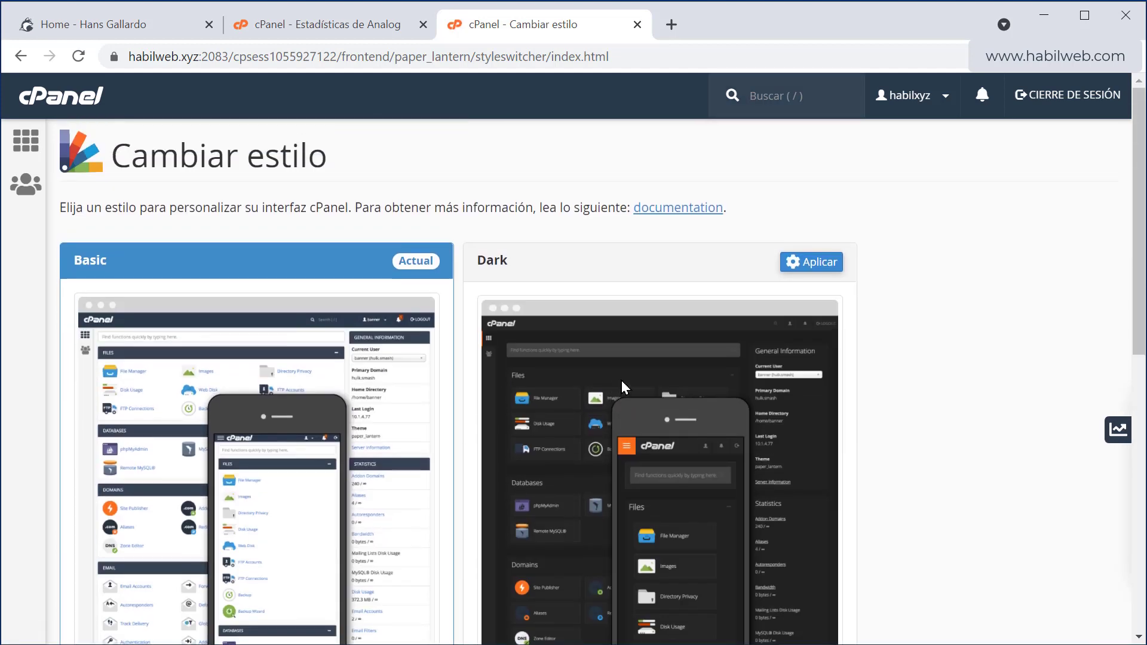
pyautogui.scroll(-5, 752, 340)
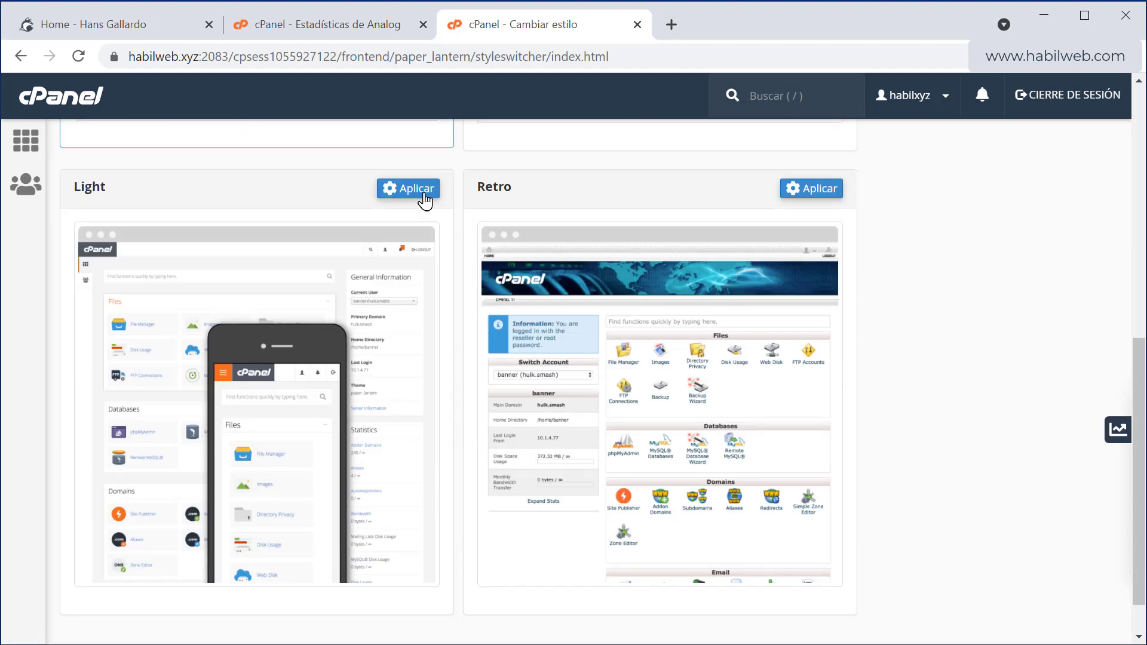
pyautogui.click(426, 200)
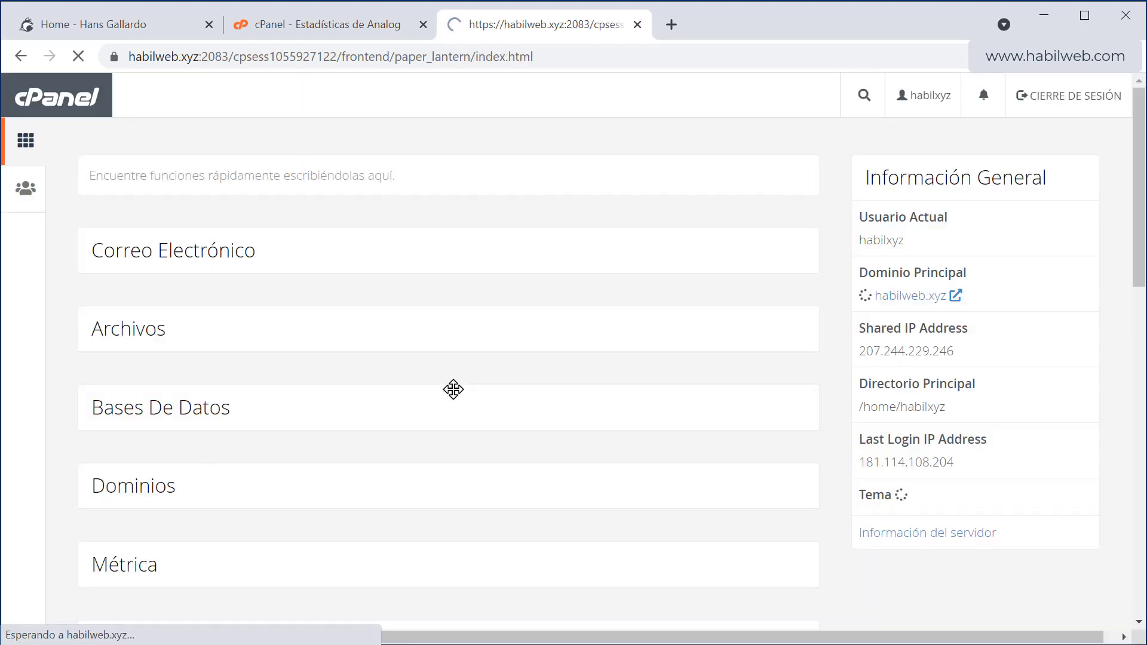
pyautogui.scroll(-10, 451, 389)
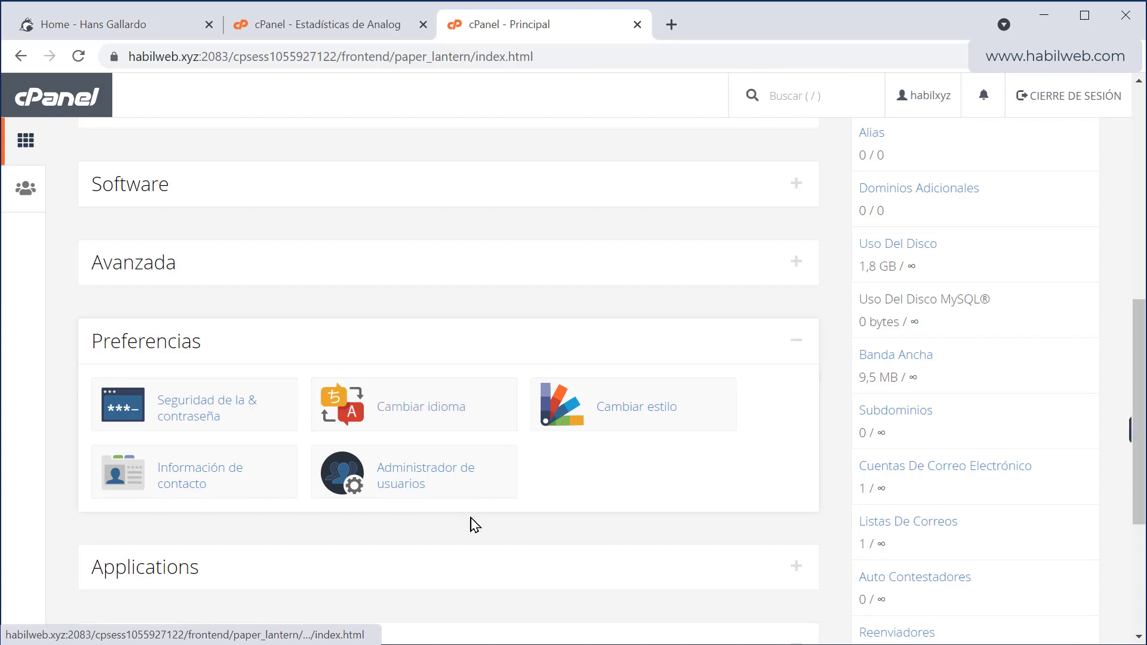
# - Check the contact information page, then back out of User Manager to the Preferencias home page
pyautogui.click(178, 485)
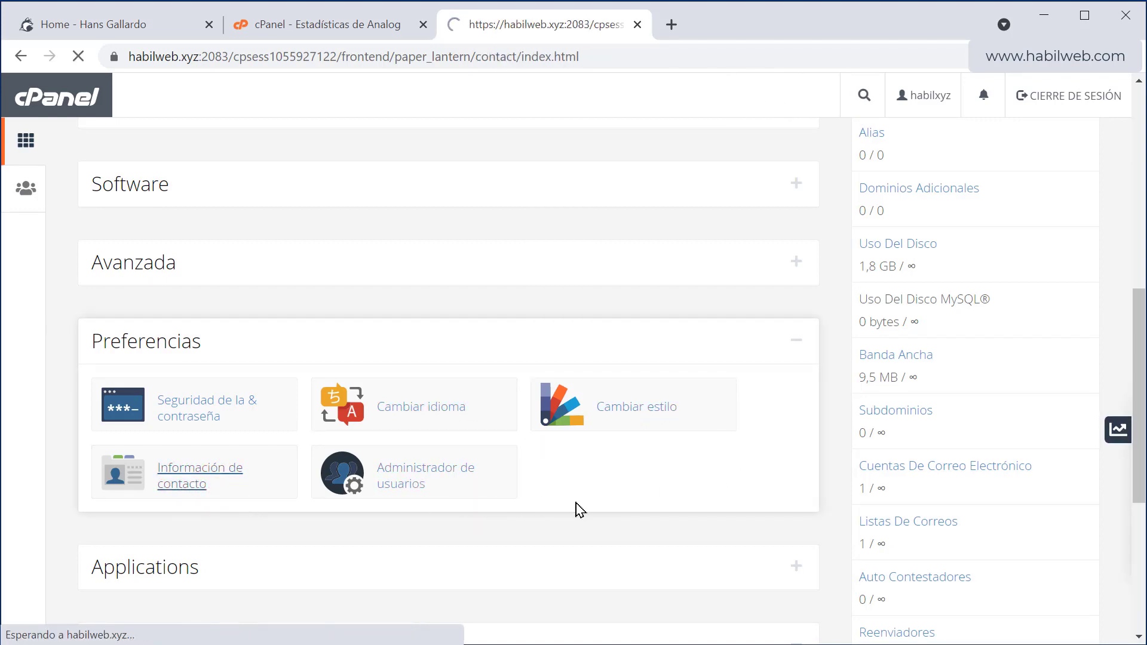
pyautogui.scroll(-9, 541, 482)
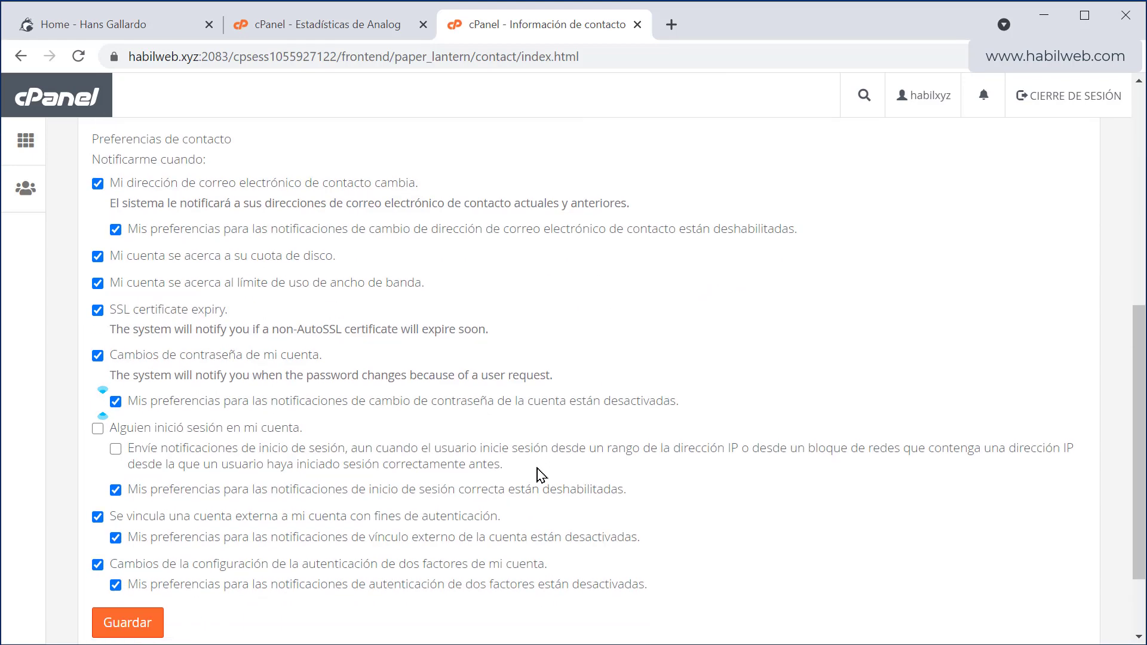
pyautogui.hotkey('alt', 'Left')
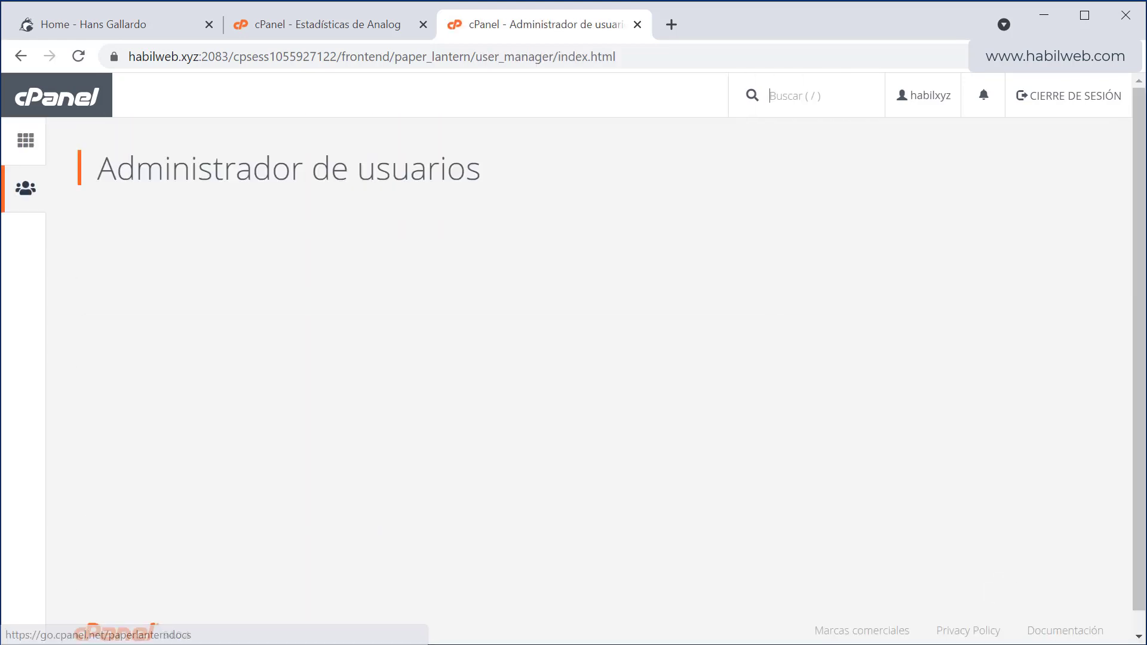
pyautogui.scroll(-4, 710, 361)
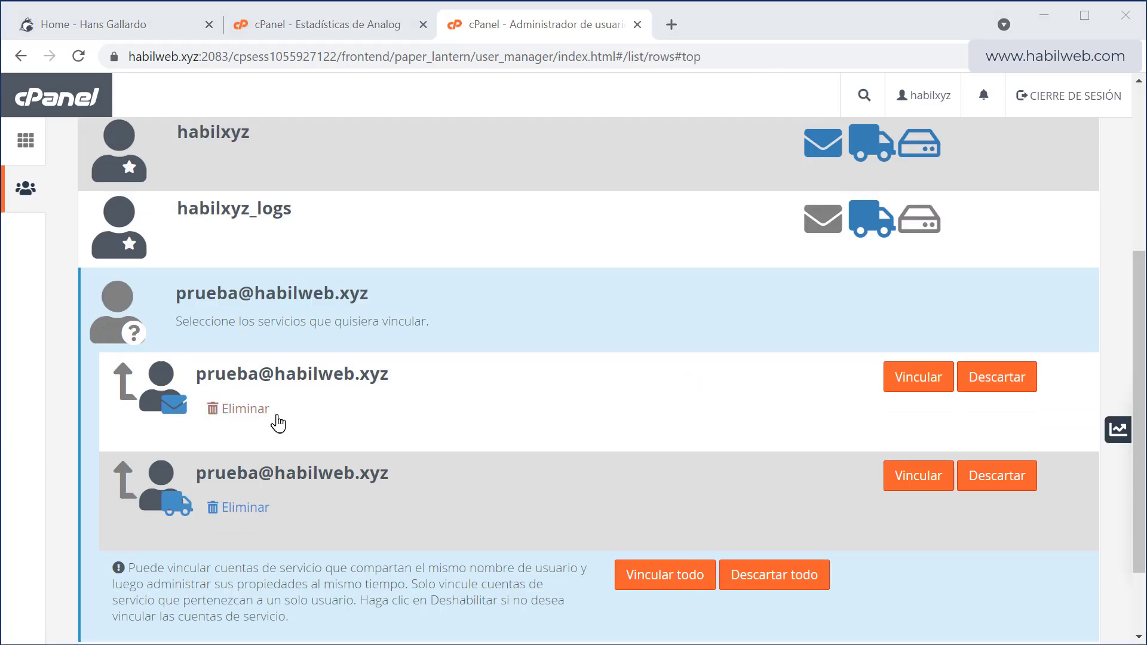
pyautogui.scroll(-2, 300, 325)
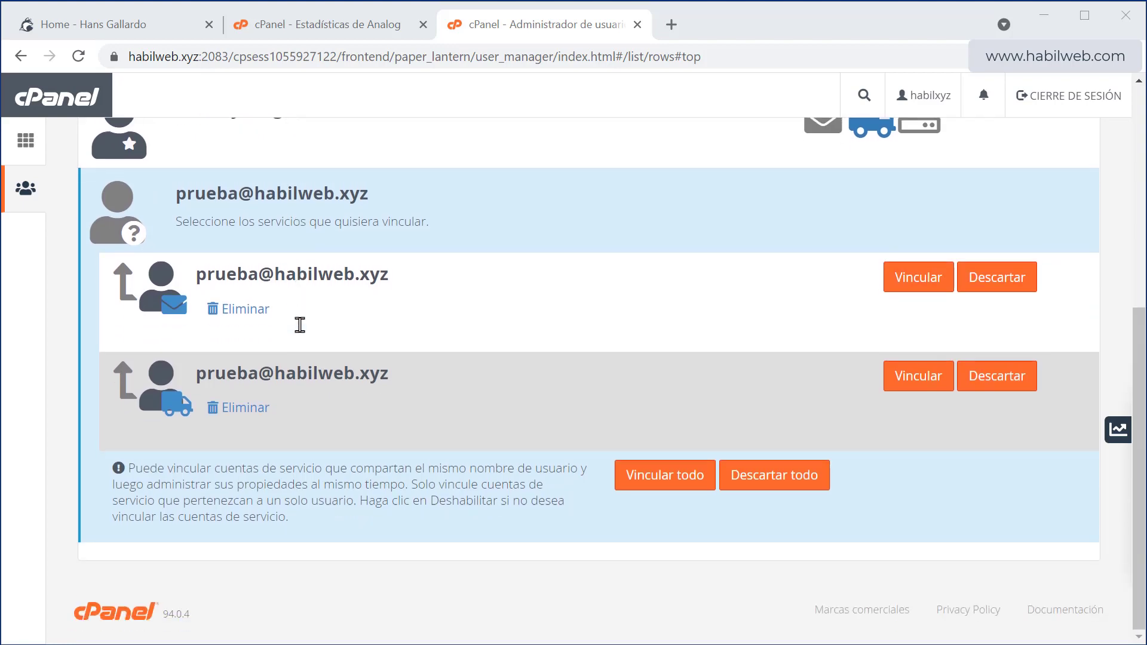
pyautogui.hotkey('alt', 'Left')
pyautogui.hotkey('alt', 'Left')
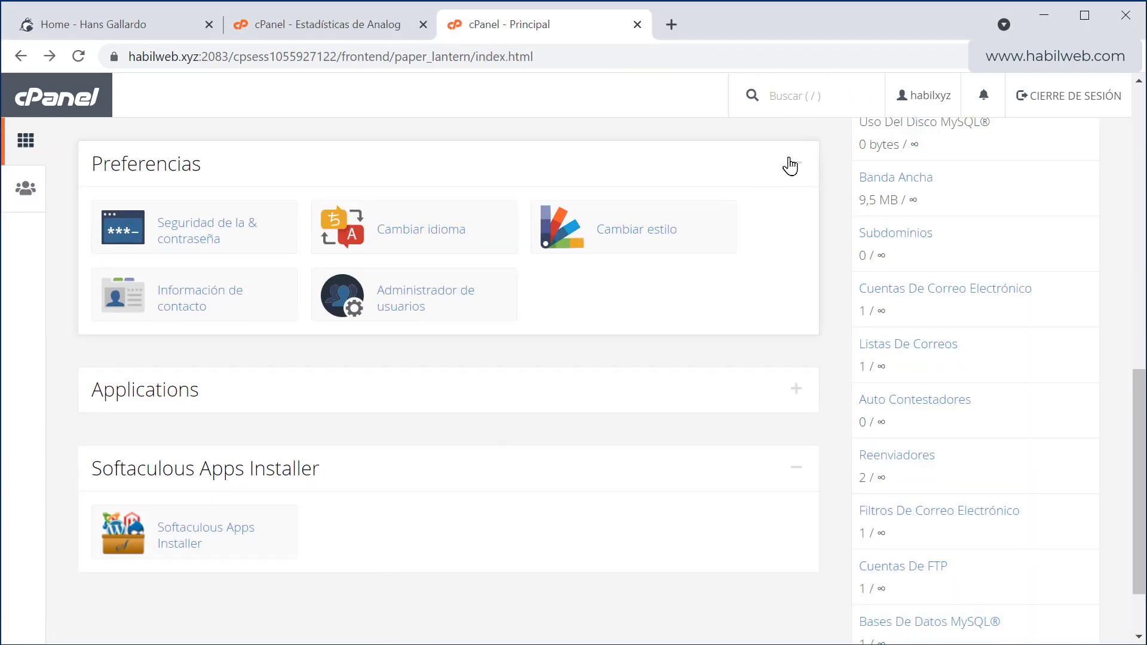
# - Review the WordPress Toolkit under Applications, which flags habilweb.xyz as a damaged WordPress site
pyautogui.click(795, 166)
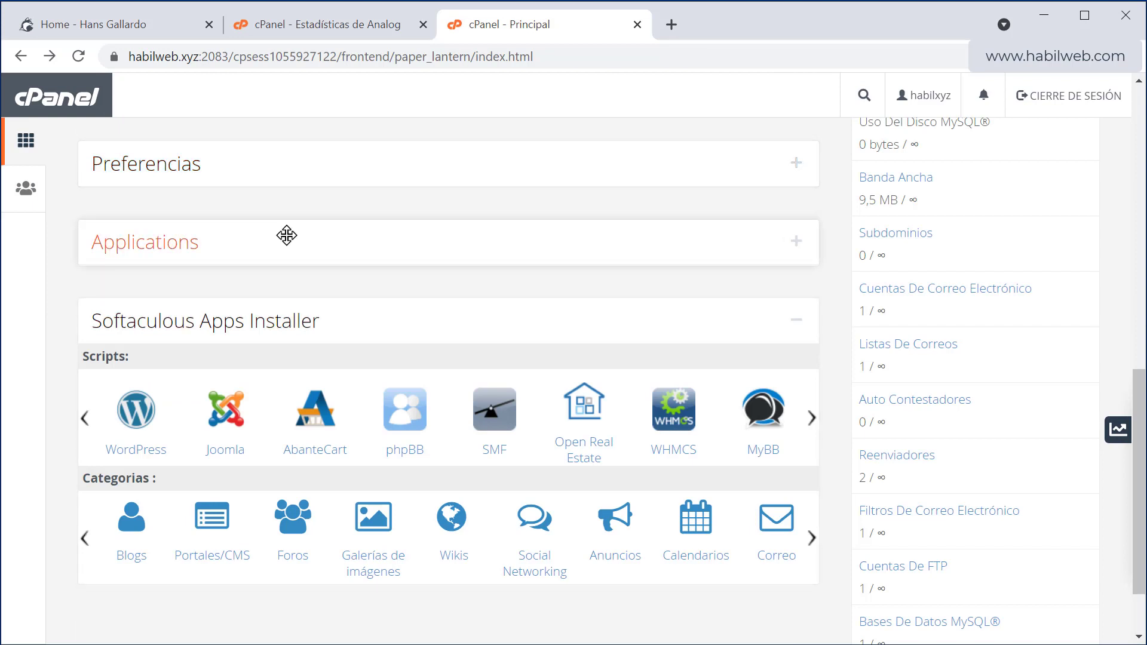
pyautogui.click(796, 242)
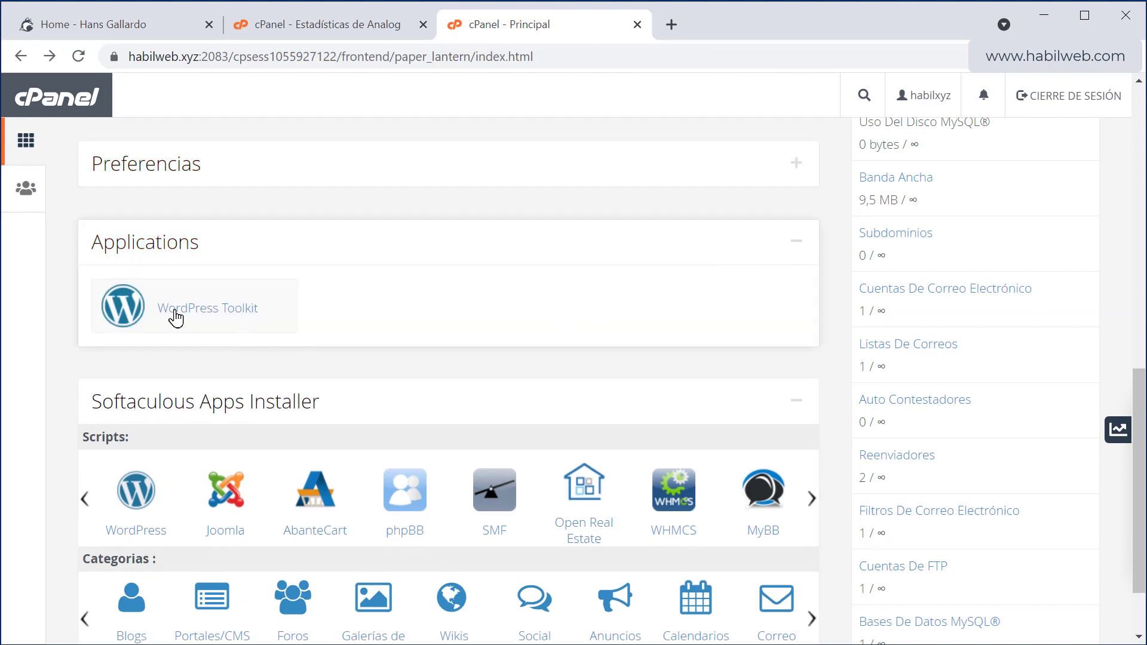
pyautogui.click(166, 311)
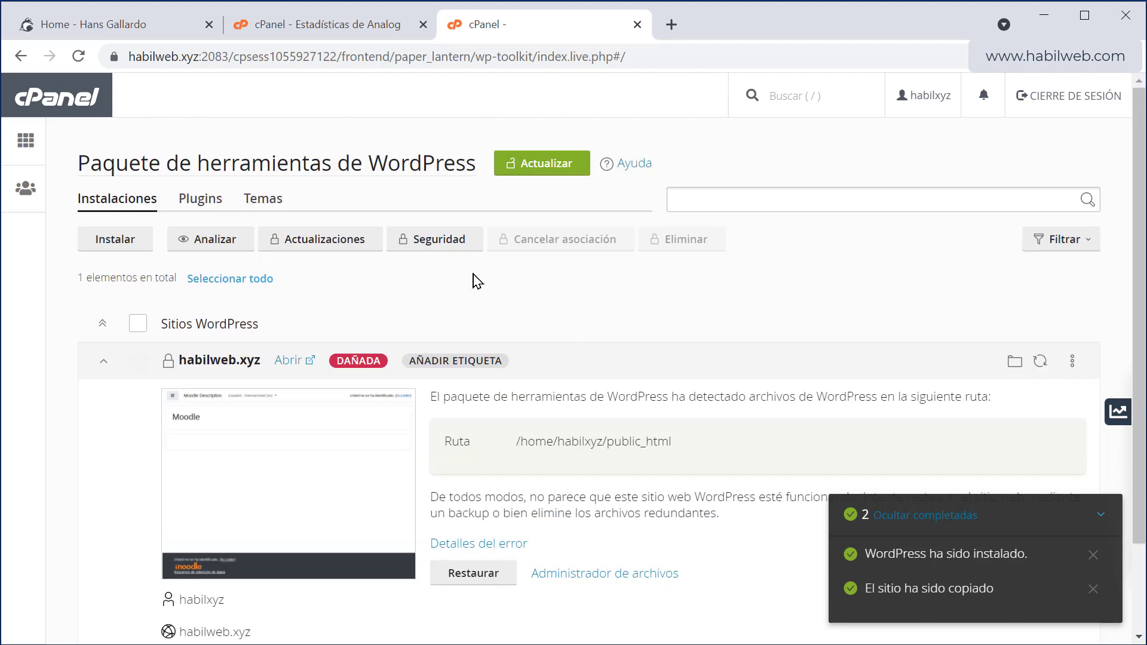
pyautogui.click(74, 111)
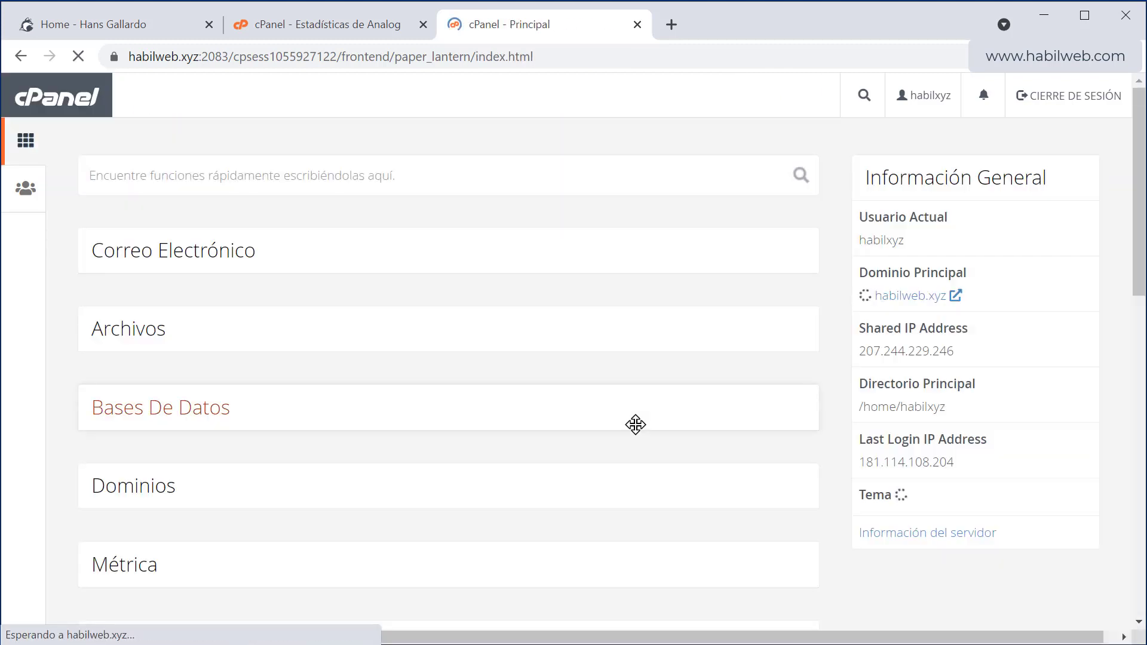
# - Collapse Applications and bring the Softaculous Apps Installer scripts back into view
pyautogui.scroll(-13, 635, 423)
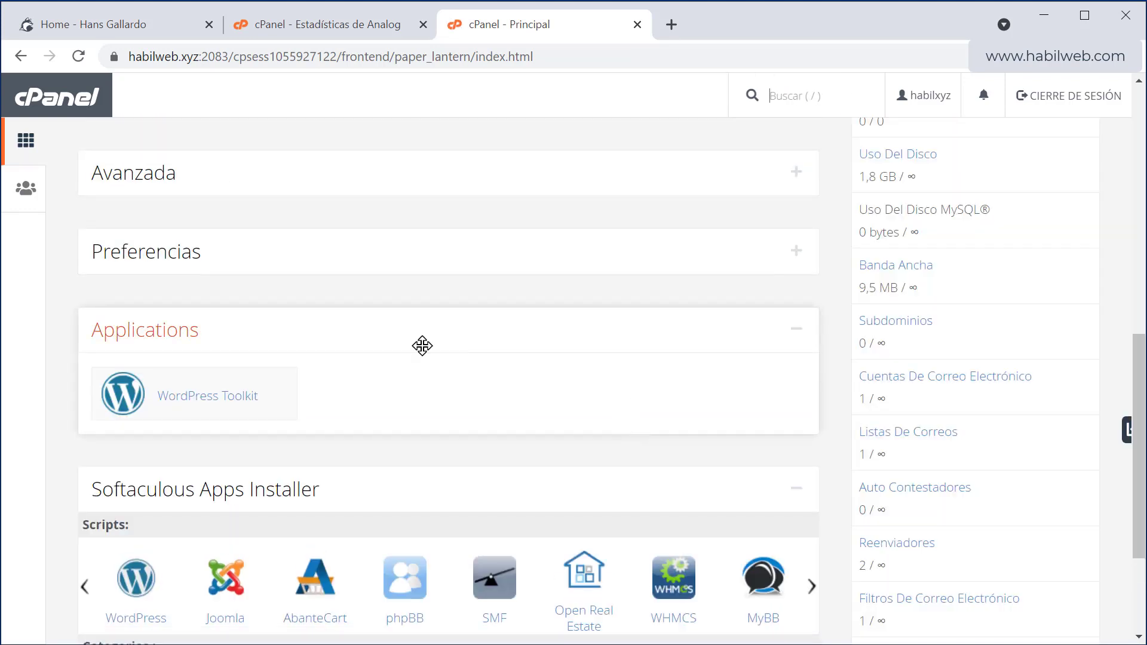
pyautogui.click(795, 148)
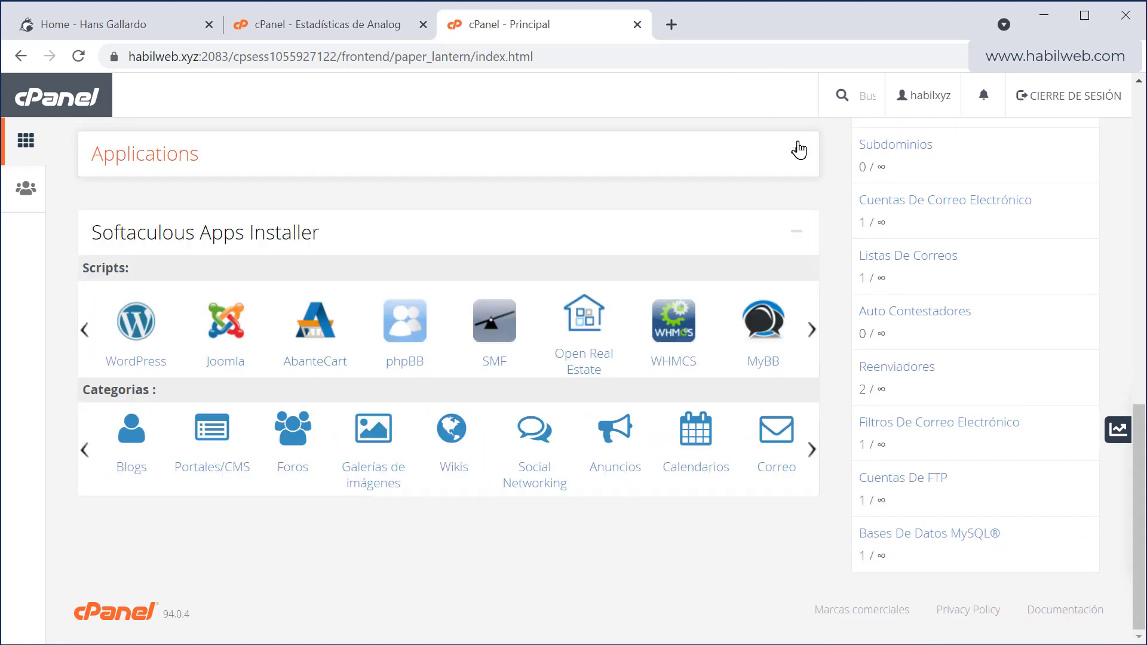
pyautogui.click(796, 234)
pyautogui.click(796, 235)
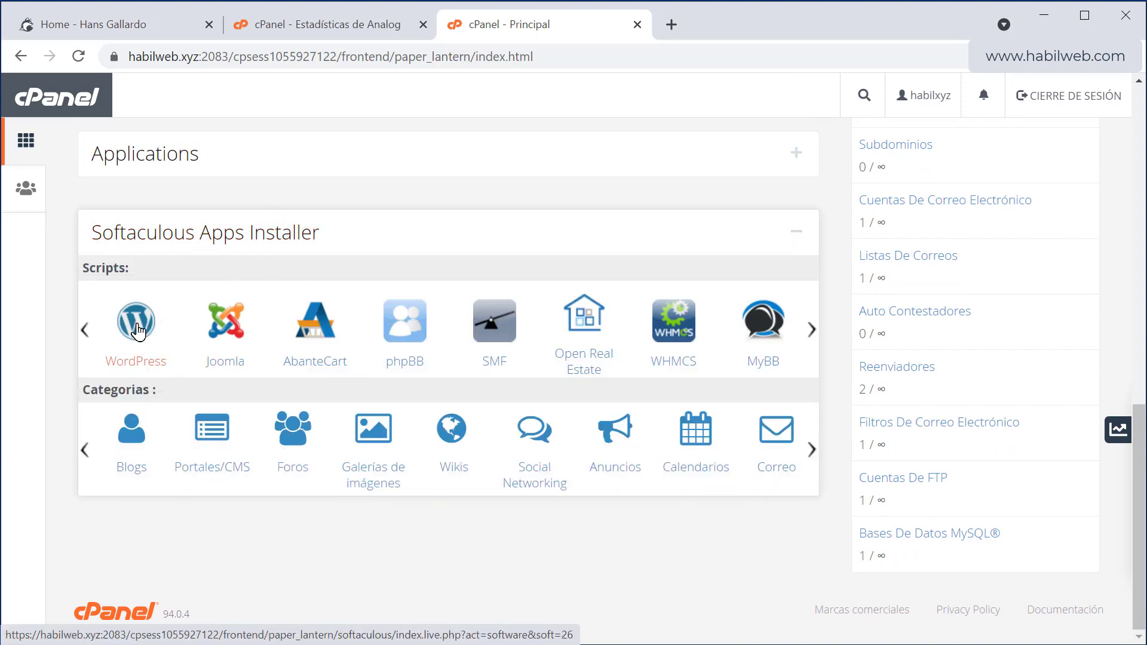
# - Browse the WordPress 5.7 installer page and its Blogs and Portales/CMS categories, then return to cPanel
pyautogui.click(139, 330)
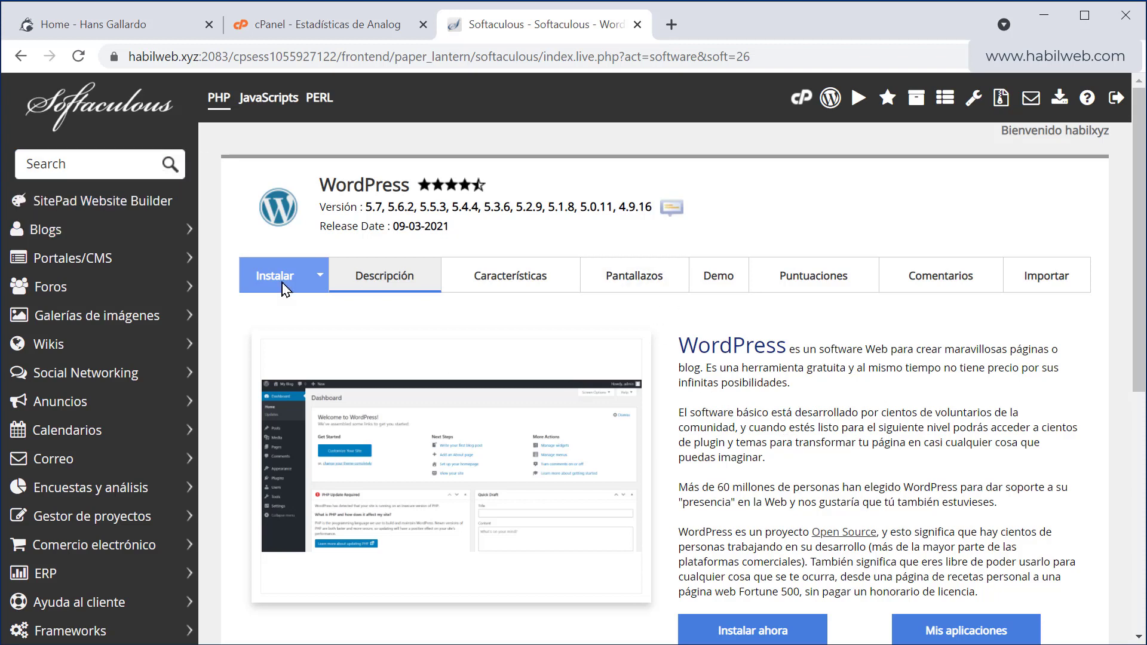
pyautogui.click(189, 231)
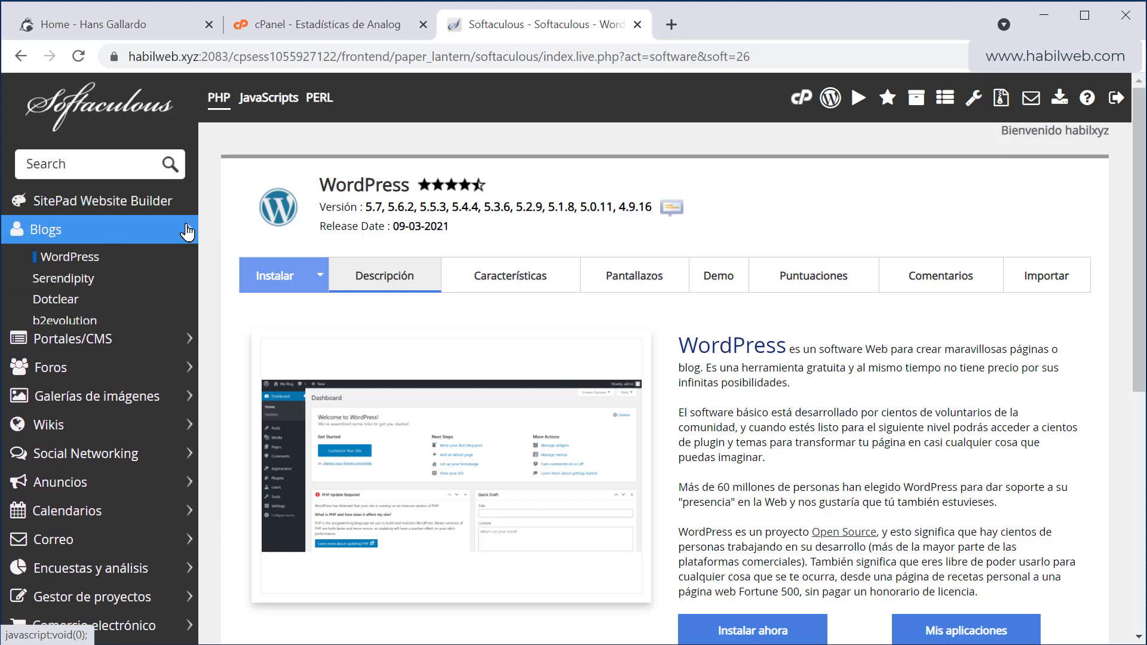
pyautogui.click(188, 231)
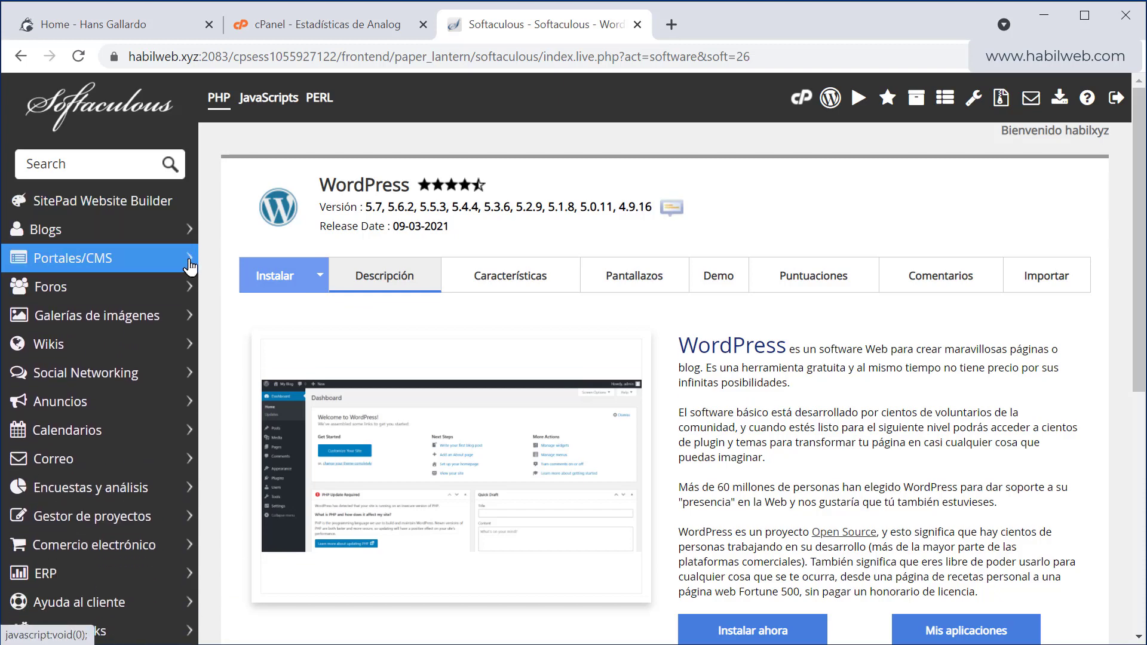
pyautogui.click(190, 262)
pyautogui.click(190, 263)
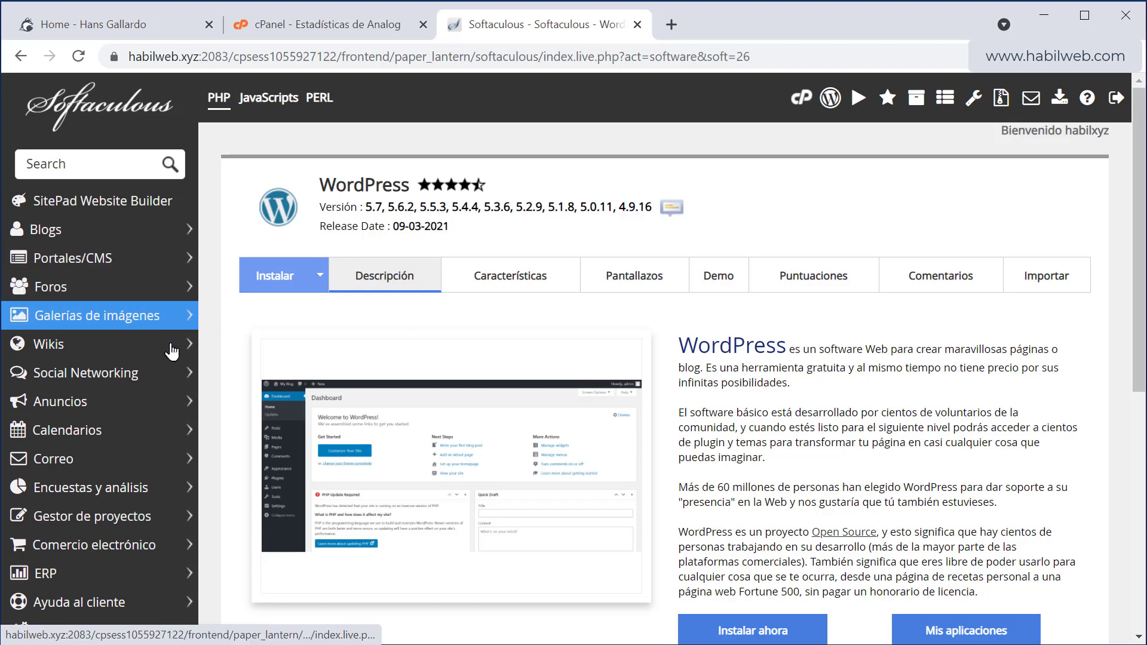
pyautogui.scroll(-3, 183, 466)
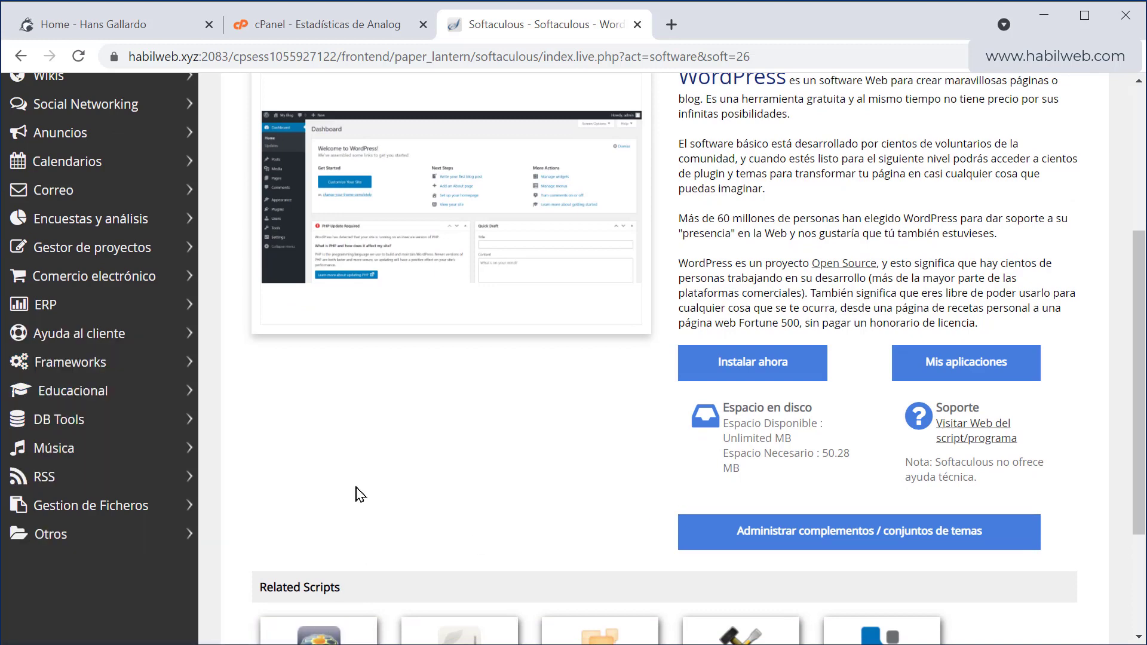
pyautogui.scroll(4, 359, 494)
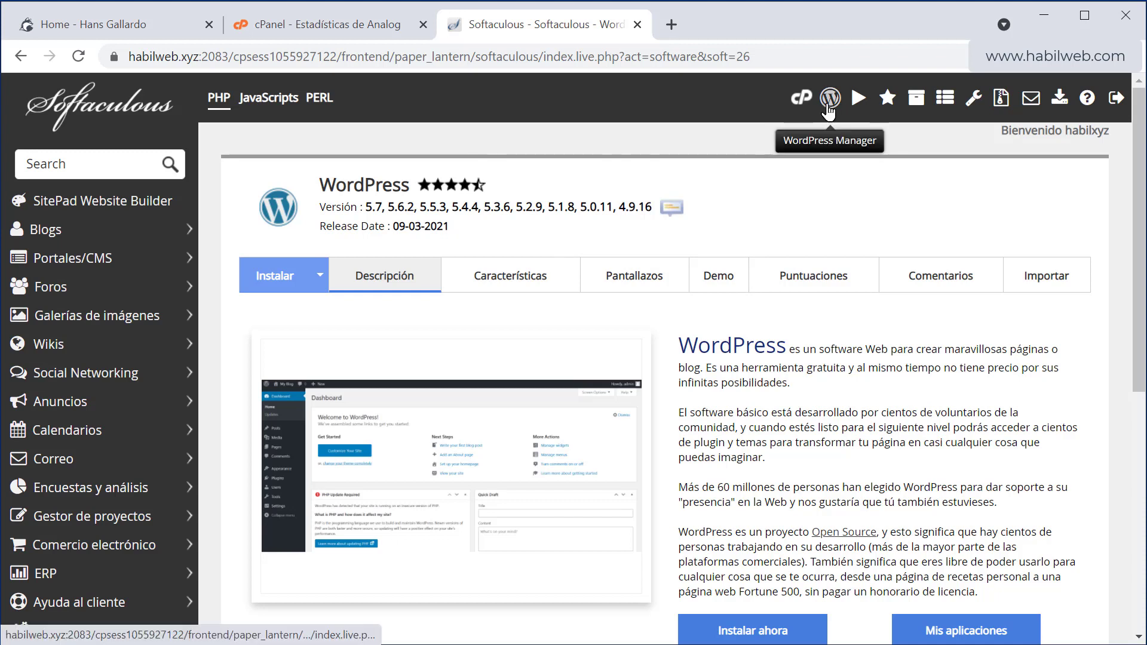
pyautogui.click(796, 112)
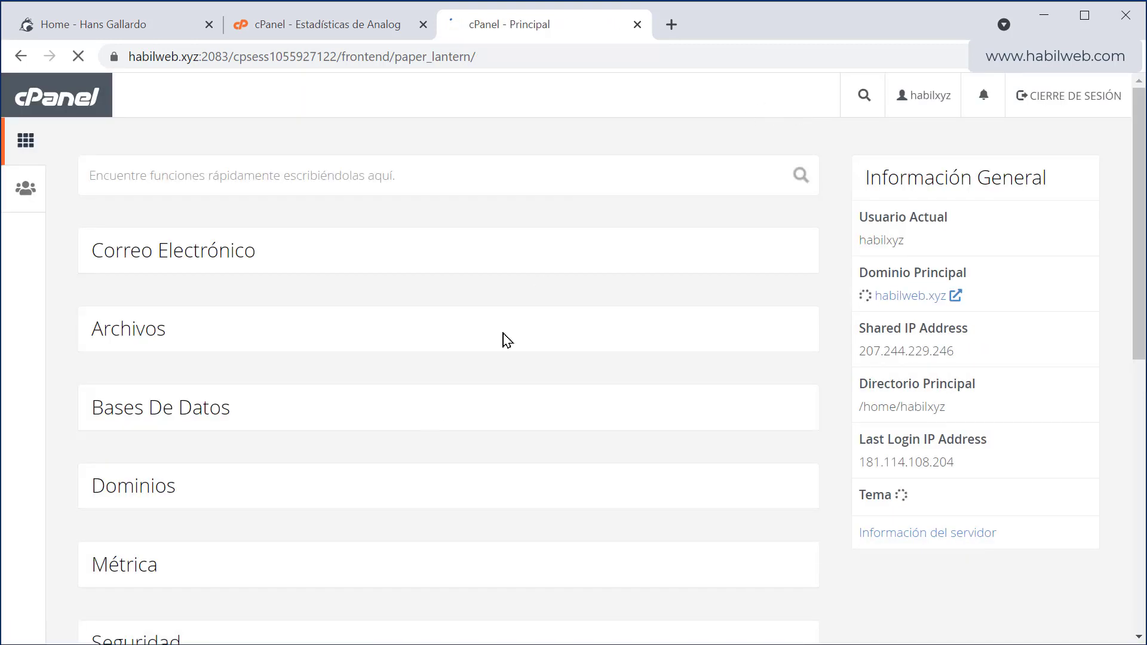
# - Preview the Joomla 3.9.25 install form with directory joomla30 and site name My Joomla, then return
pyautogui.middleClick(435, 422)
pyautogui.scroll(-5, 435, 422)
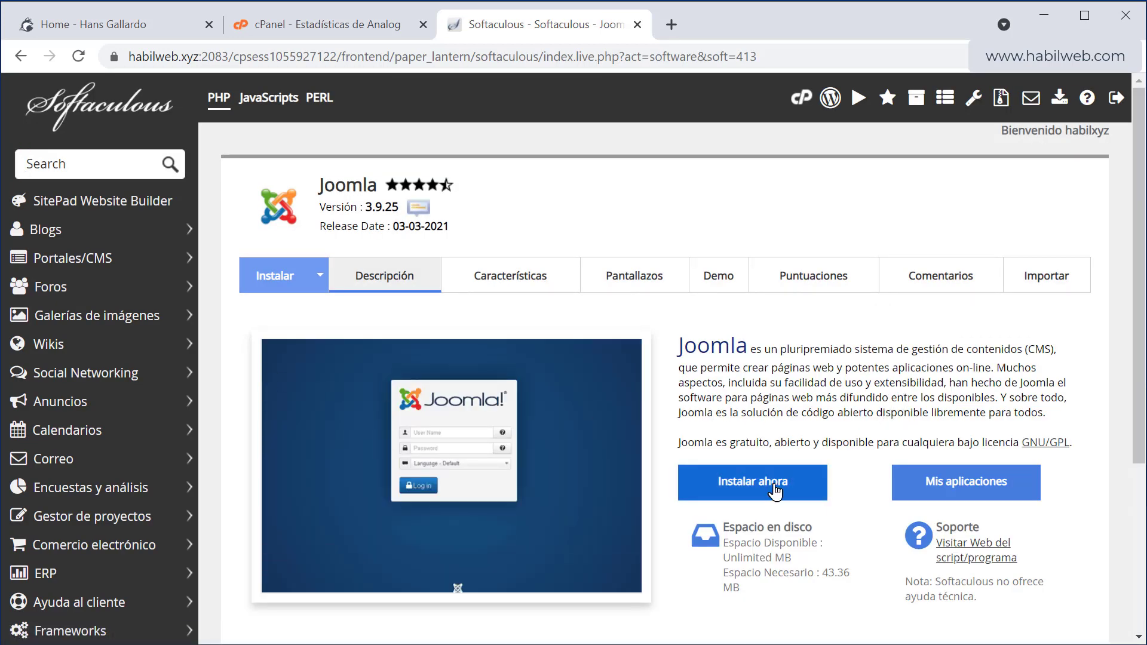
pyautogui.click(788, 487)
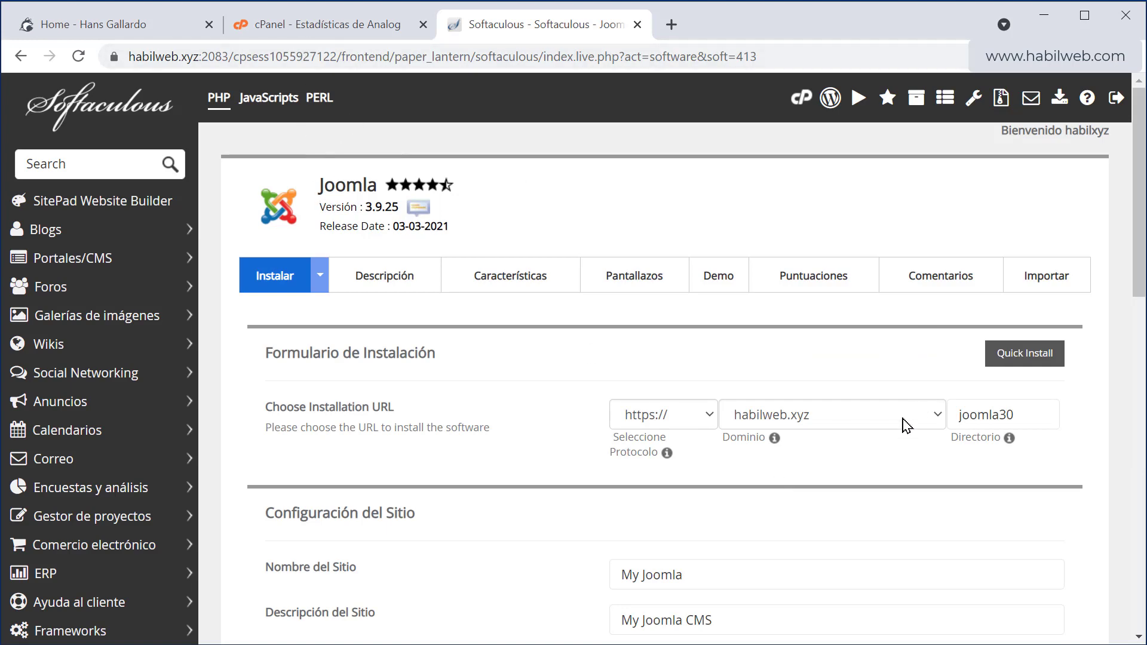
pyautogui.scroll(-15, 880, 430)
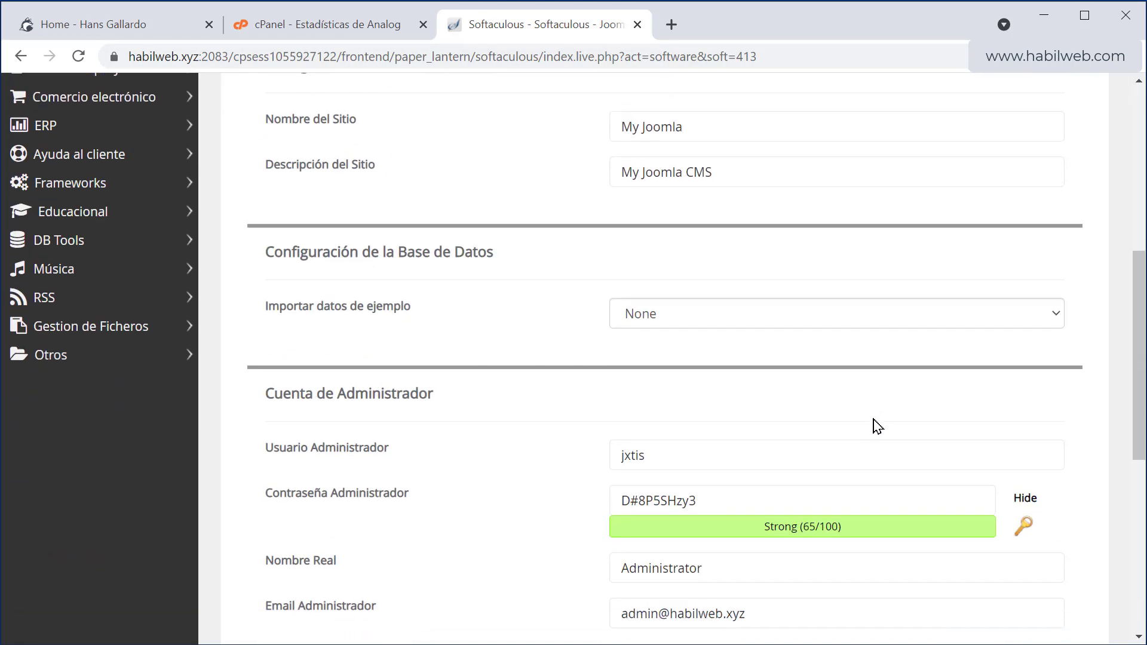
pyautogui.scroll(15, 893, 445)
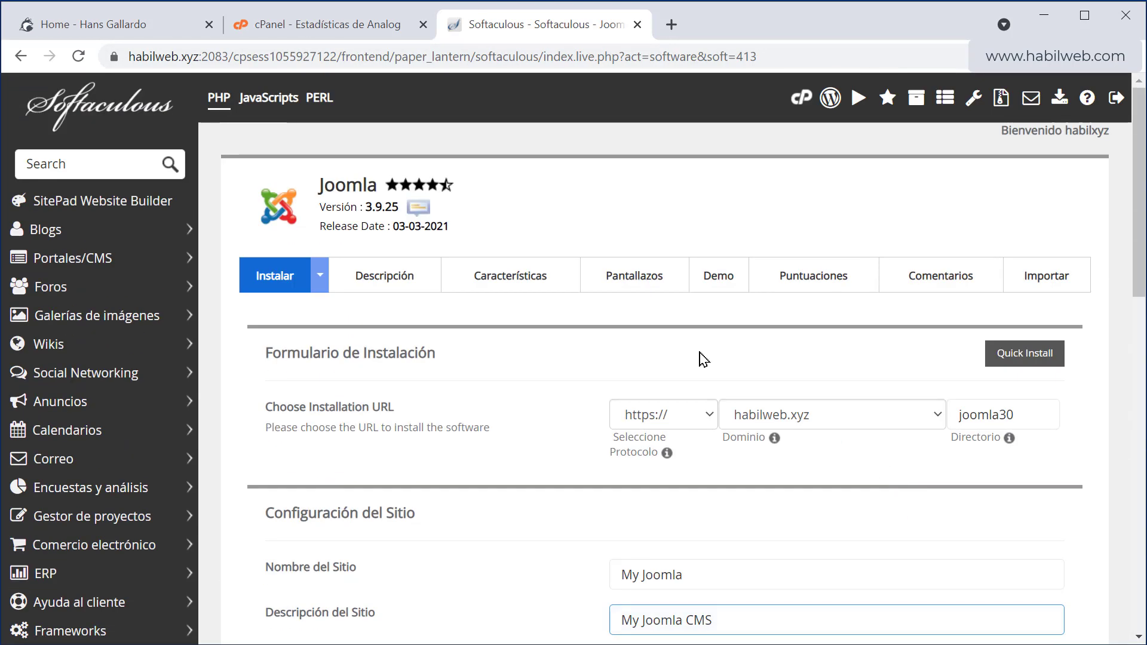
pyautogui.click(802, 99)
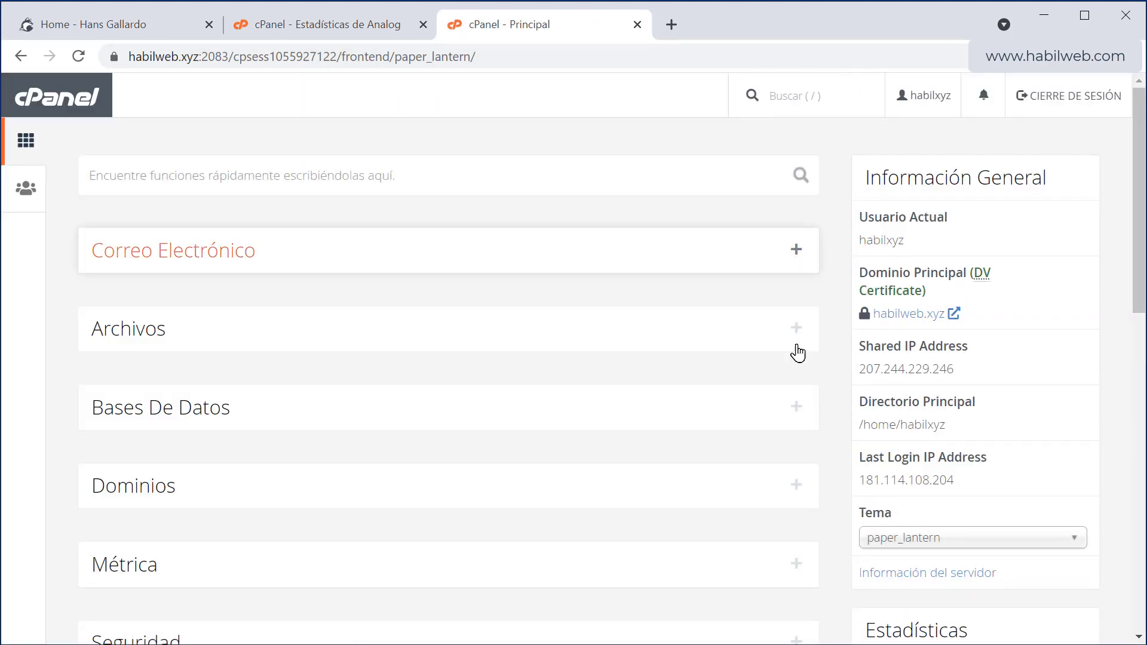
# - Collapse the Softaculous Apps Installer section on the cPanel home page
pyautogui.scroll(-3, 699, 338)
pyautogui.scroll(-6, 713, 316)
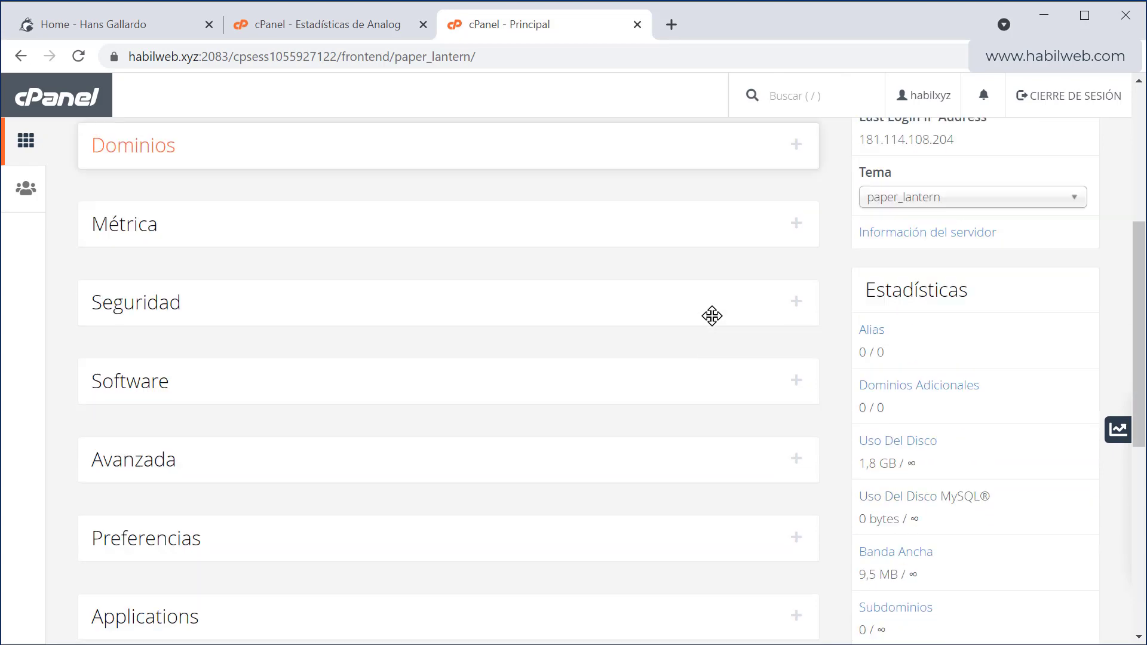
pyautogui.scroll(-5, 774, 426)
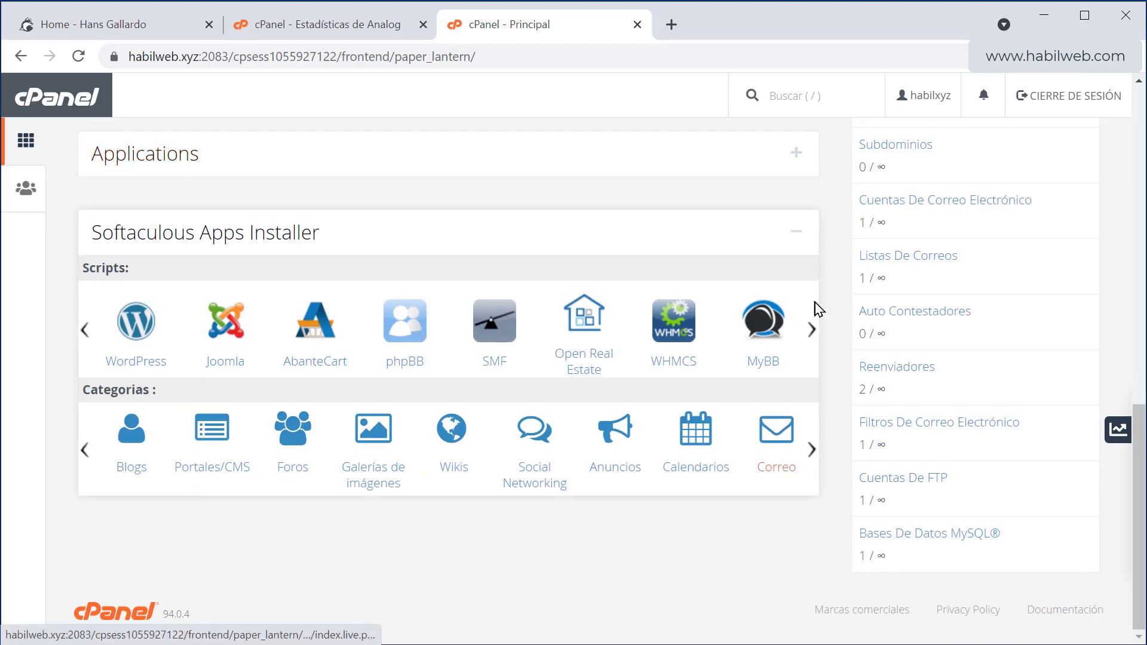
pyautogui.click(797, 234)
pyautogui.scroll(13, 847, 307)
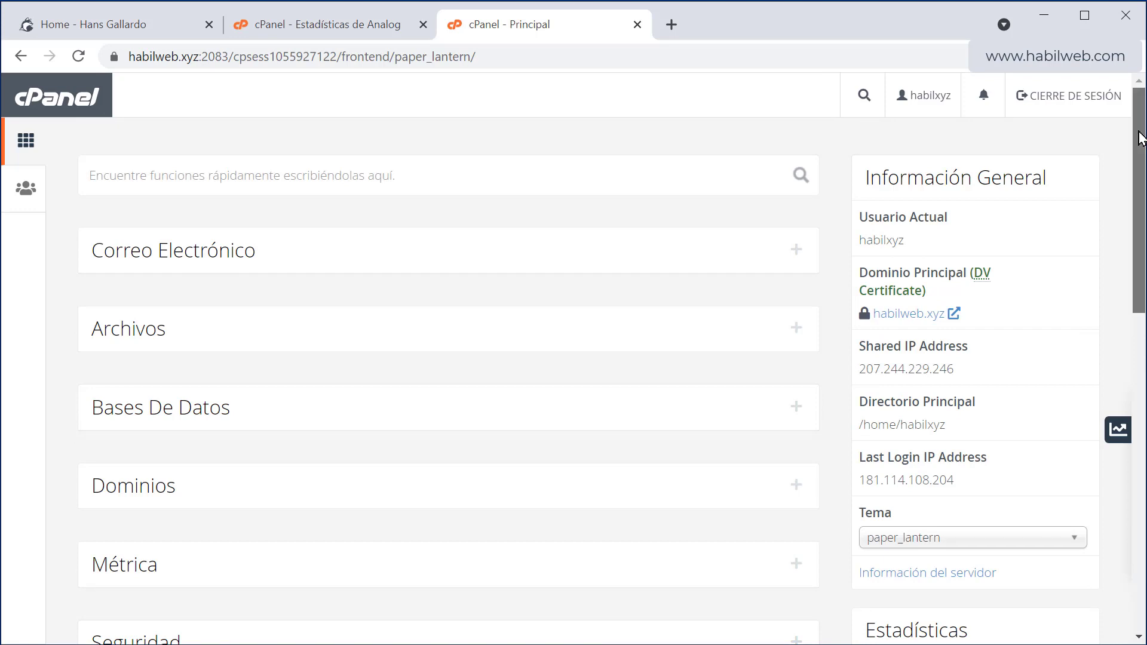
# - Switch to the browser tab showing the personal website's home page with its latest posts
pyautogui.moveTo(1139, 137); pyautogui.dragTo(1140, 310)
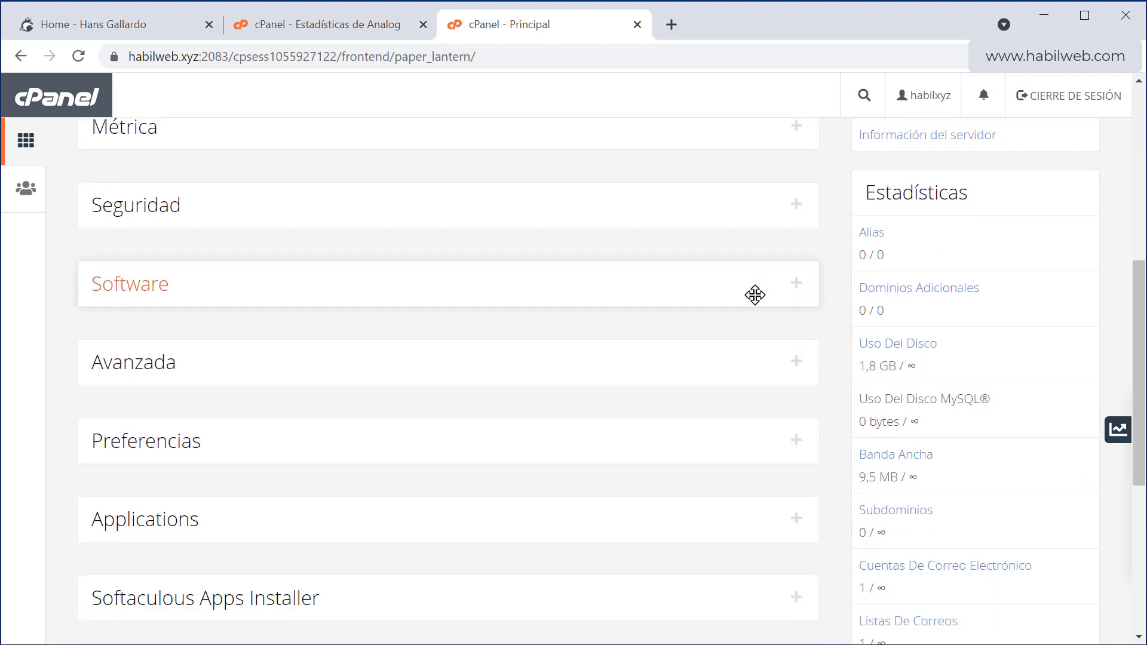
pyautogui.scroll(-3, 755, 295)
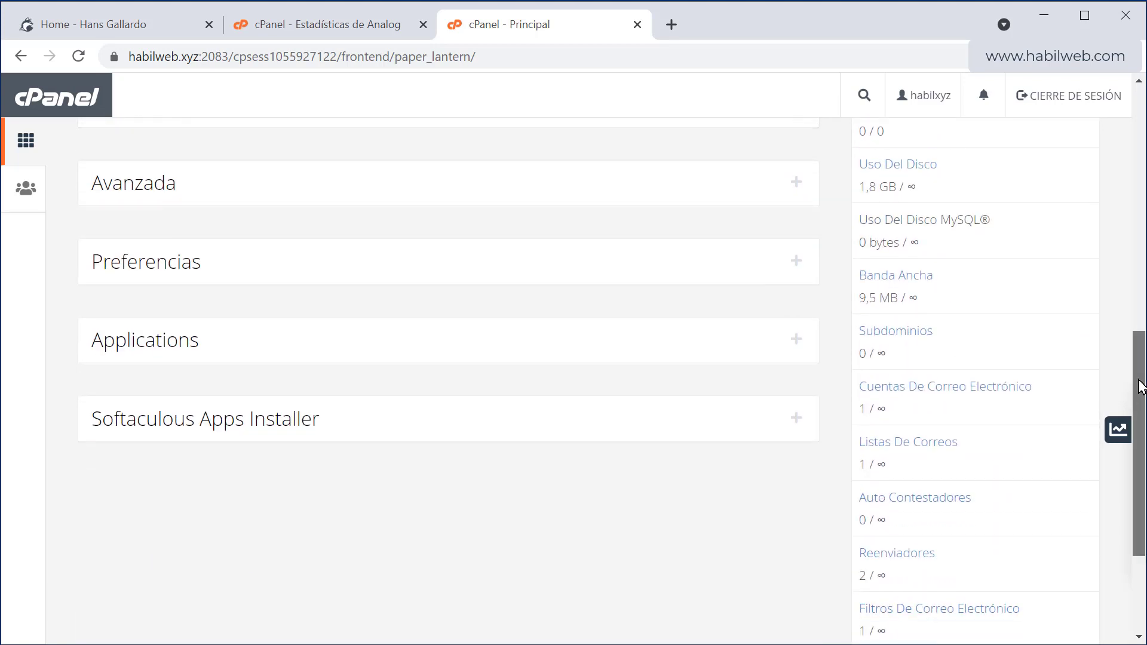
pyautogui.moveTo(1140, 385); pyautogui.dragTo(1140, 138)
pyautogui.click(133, 25)
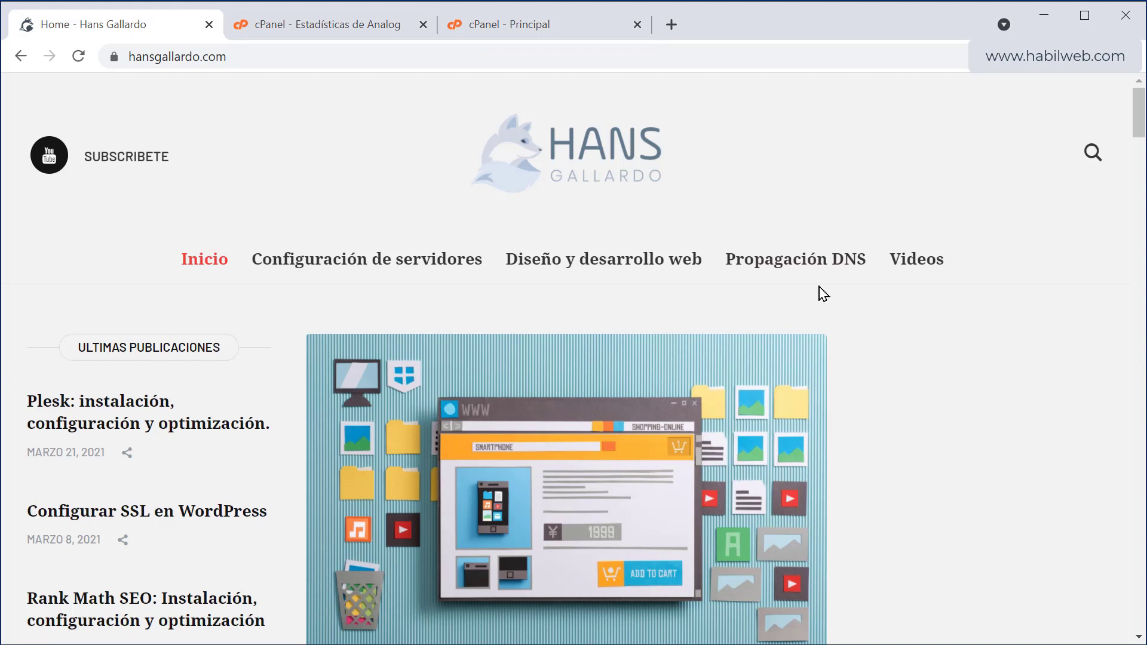